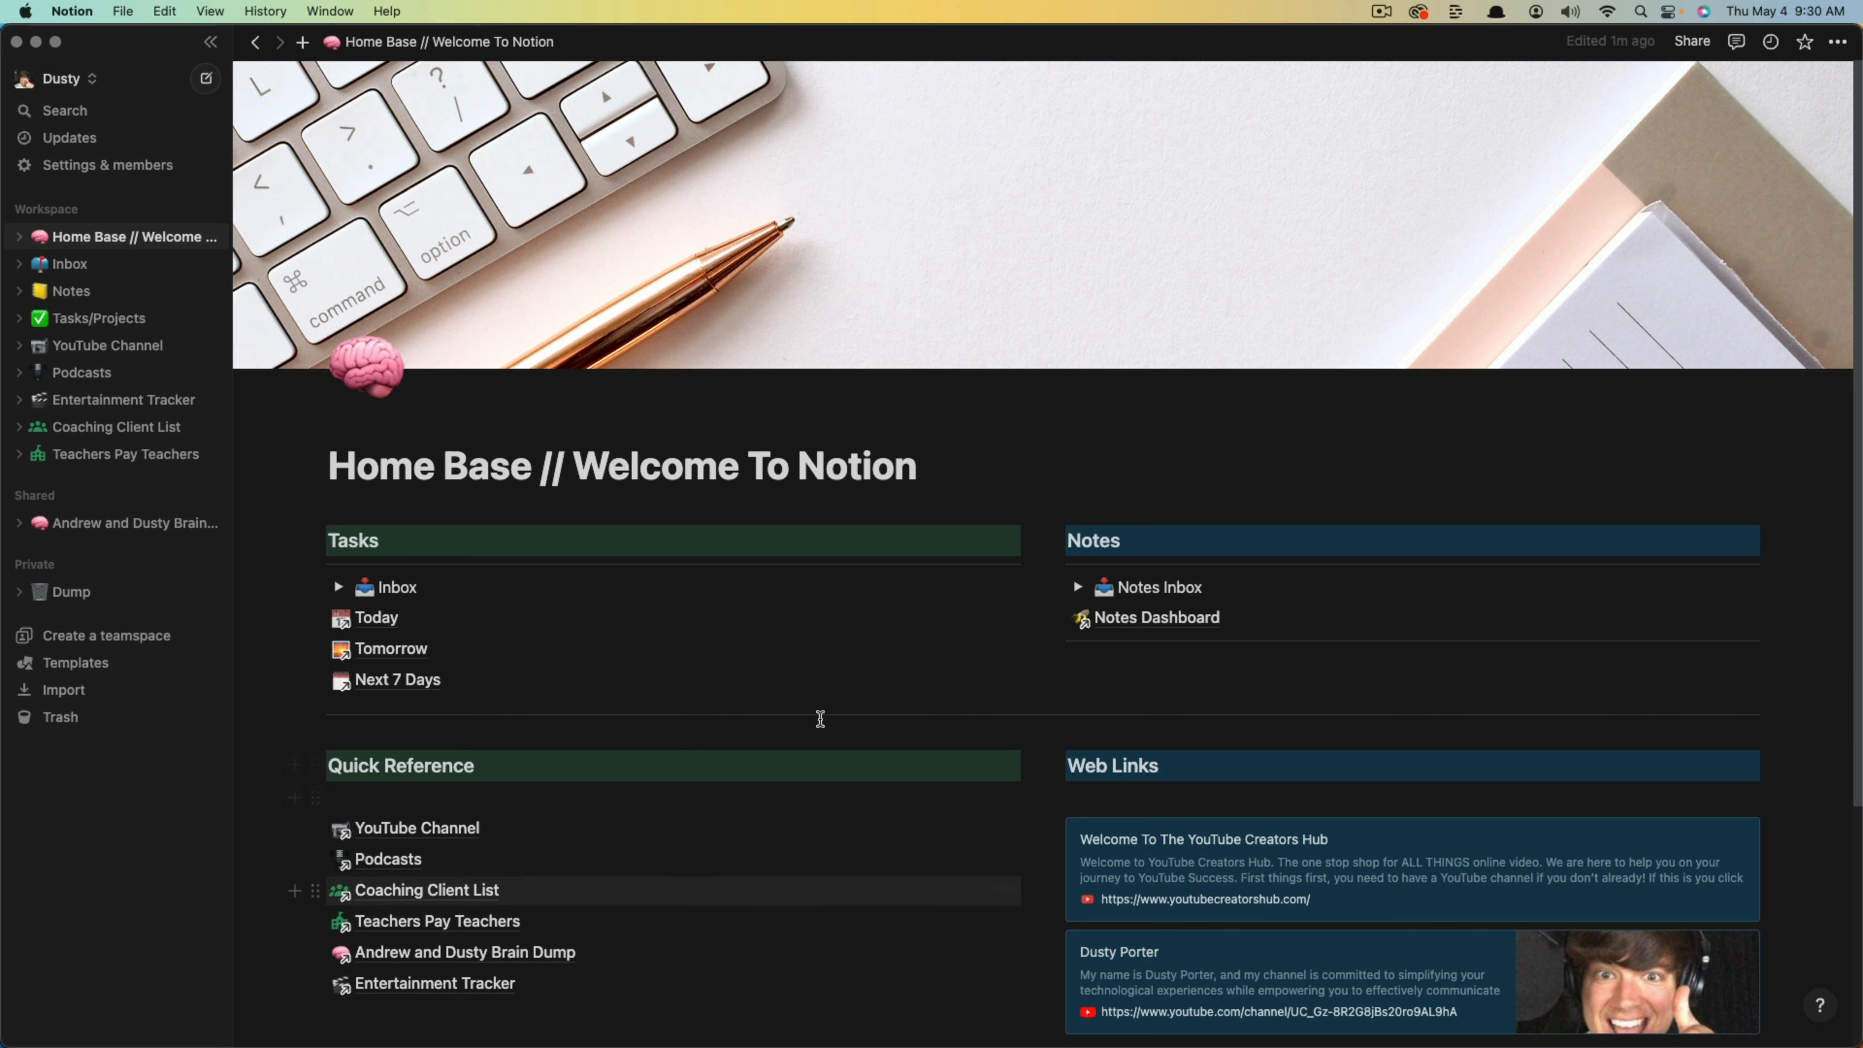
Look over the Tasks, Notes, Quick Reference and Web Links sections of the Home Base page.
{"action": "scroll", "coordinate": [695, 679], "scroll_direction": "down", "scroll_amount": 1}
{"action": "scroll", "coordinate": [695, 679], "scroll_direction": "down", "scroll_amount": 3}
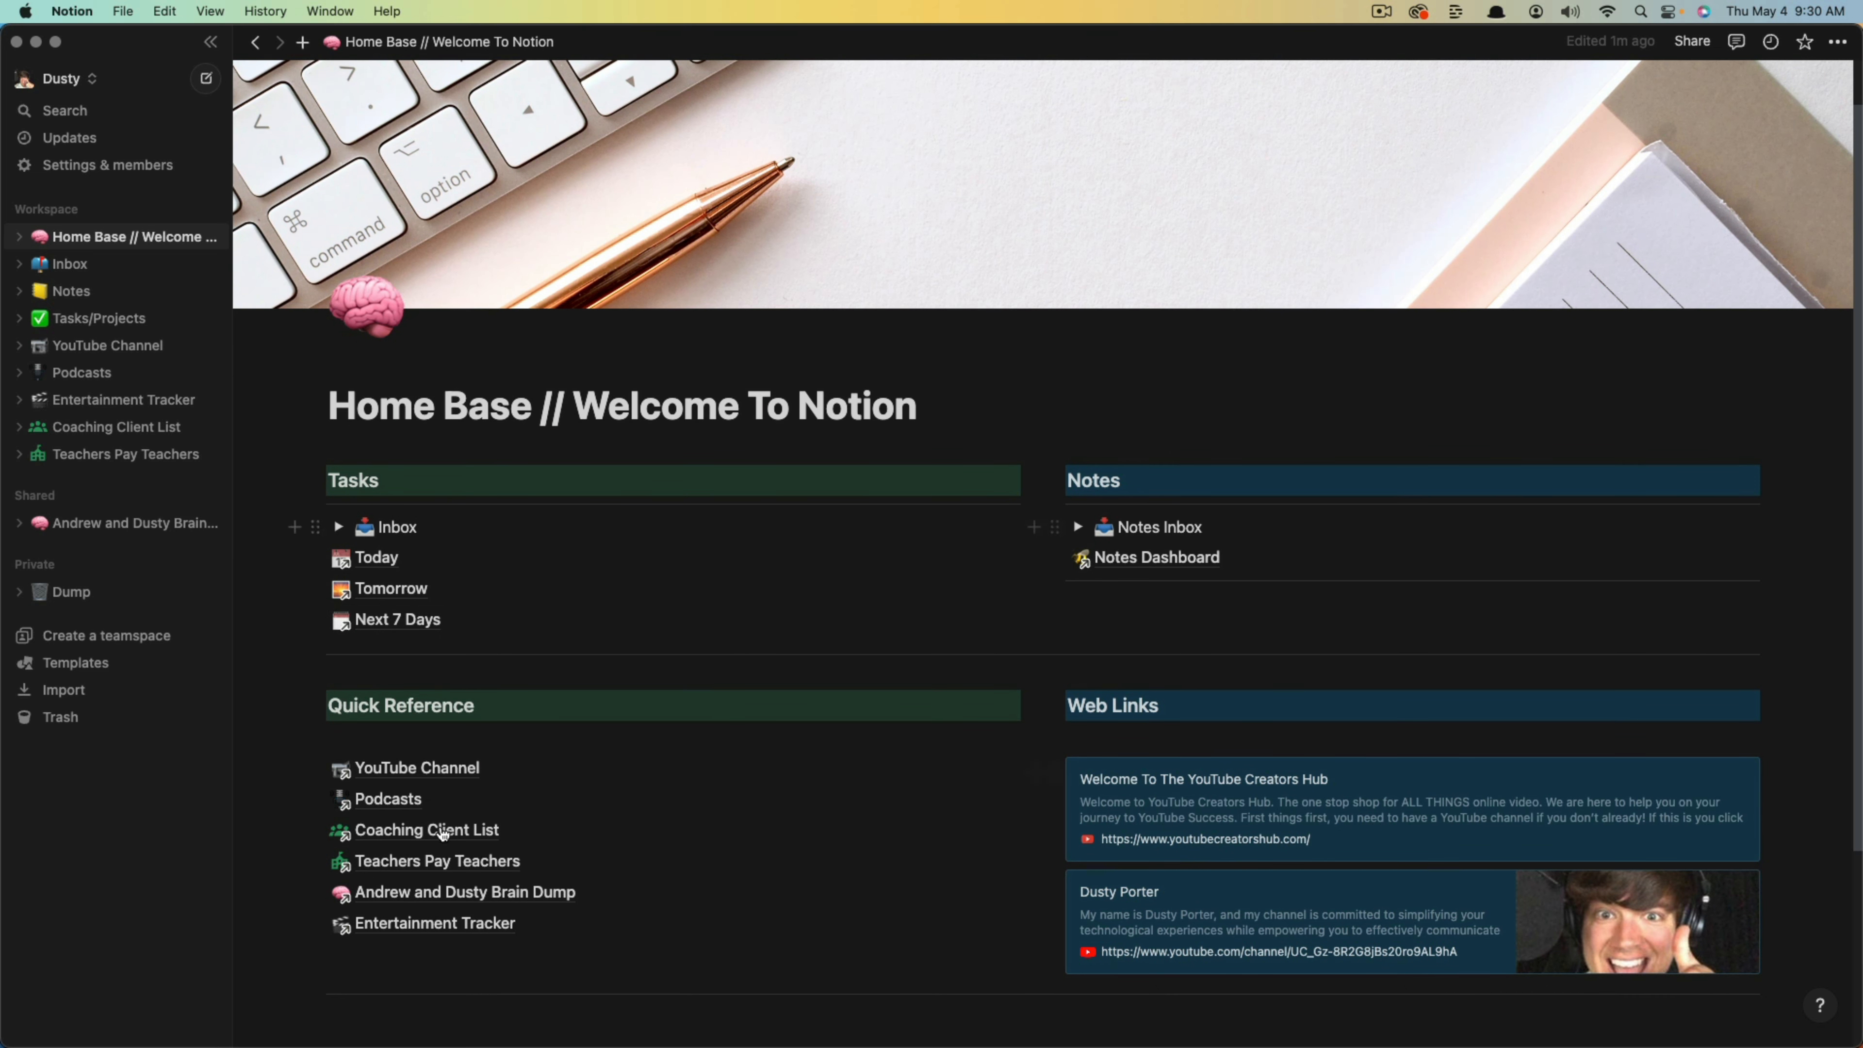
{"action": "scroll", "coordinate": [645, 824], "scroll_direction": "down", "scroll_amount": 10}
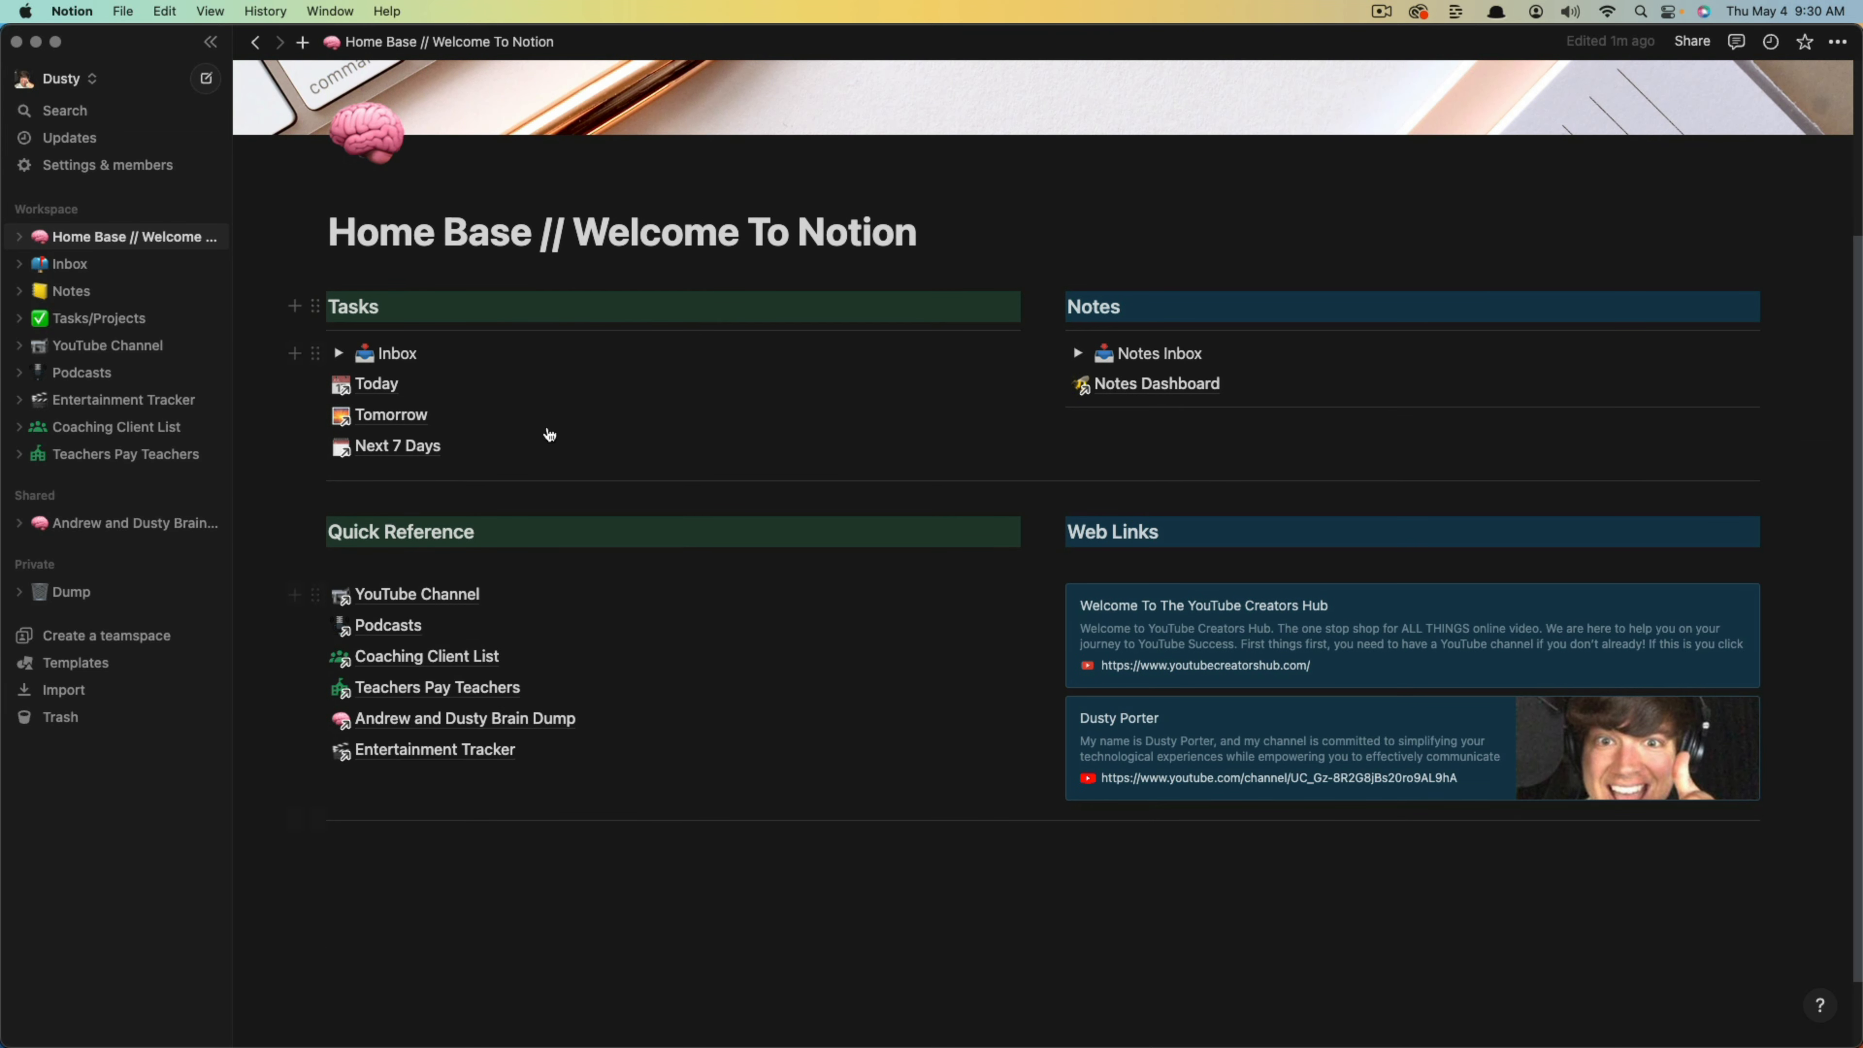
{"action": "scroll", "coordinate": [705, 619], "scroll_direction": "up", "scroll_amount": 4}
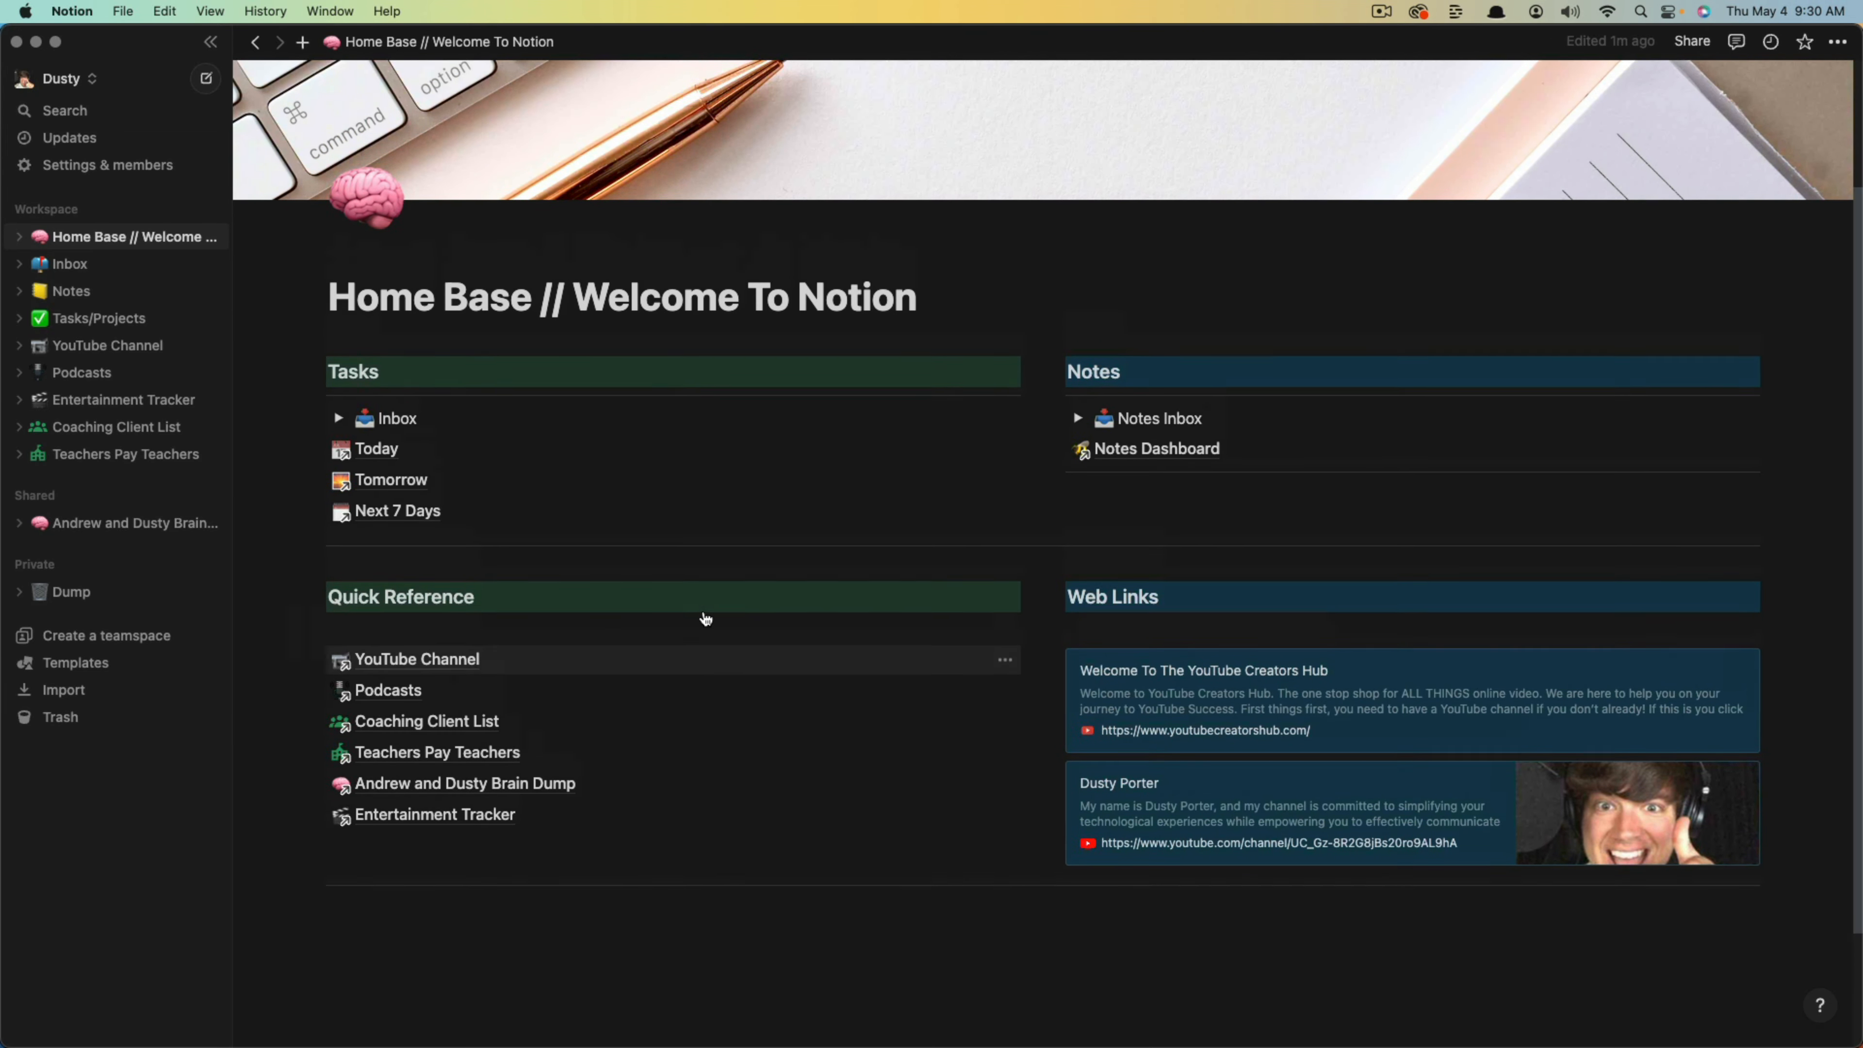
{"action": "scroll", "coordinate": [706, 618], "scroll_direction": "up", "scroll_amount": 1}
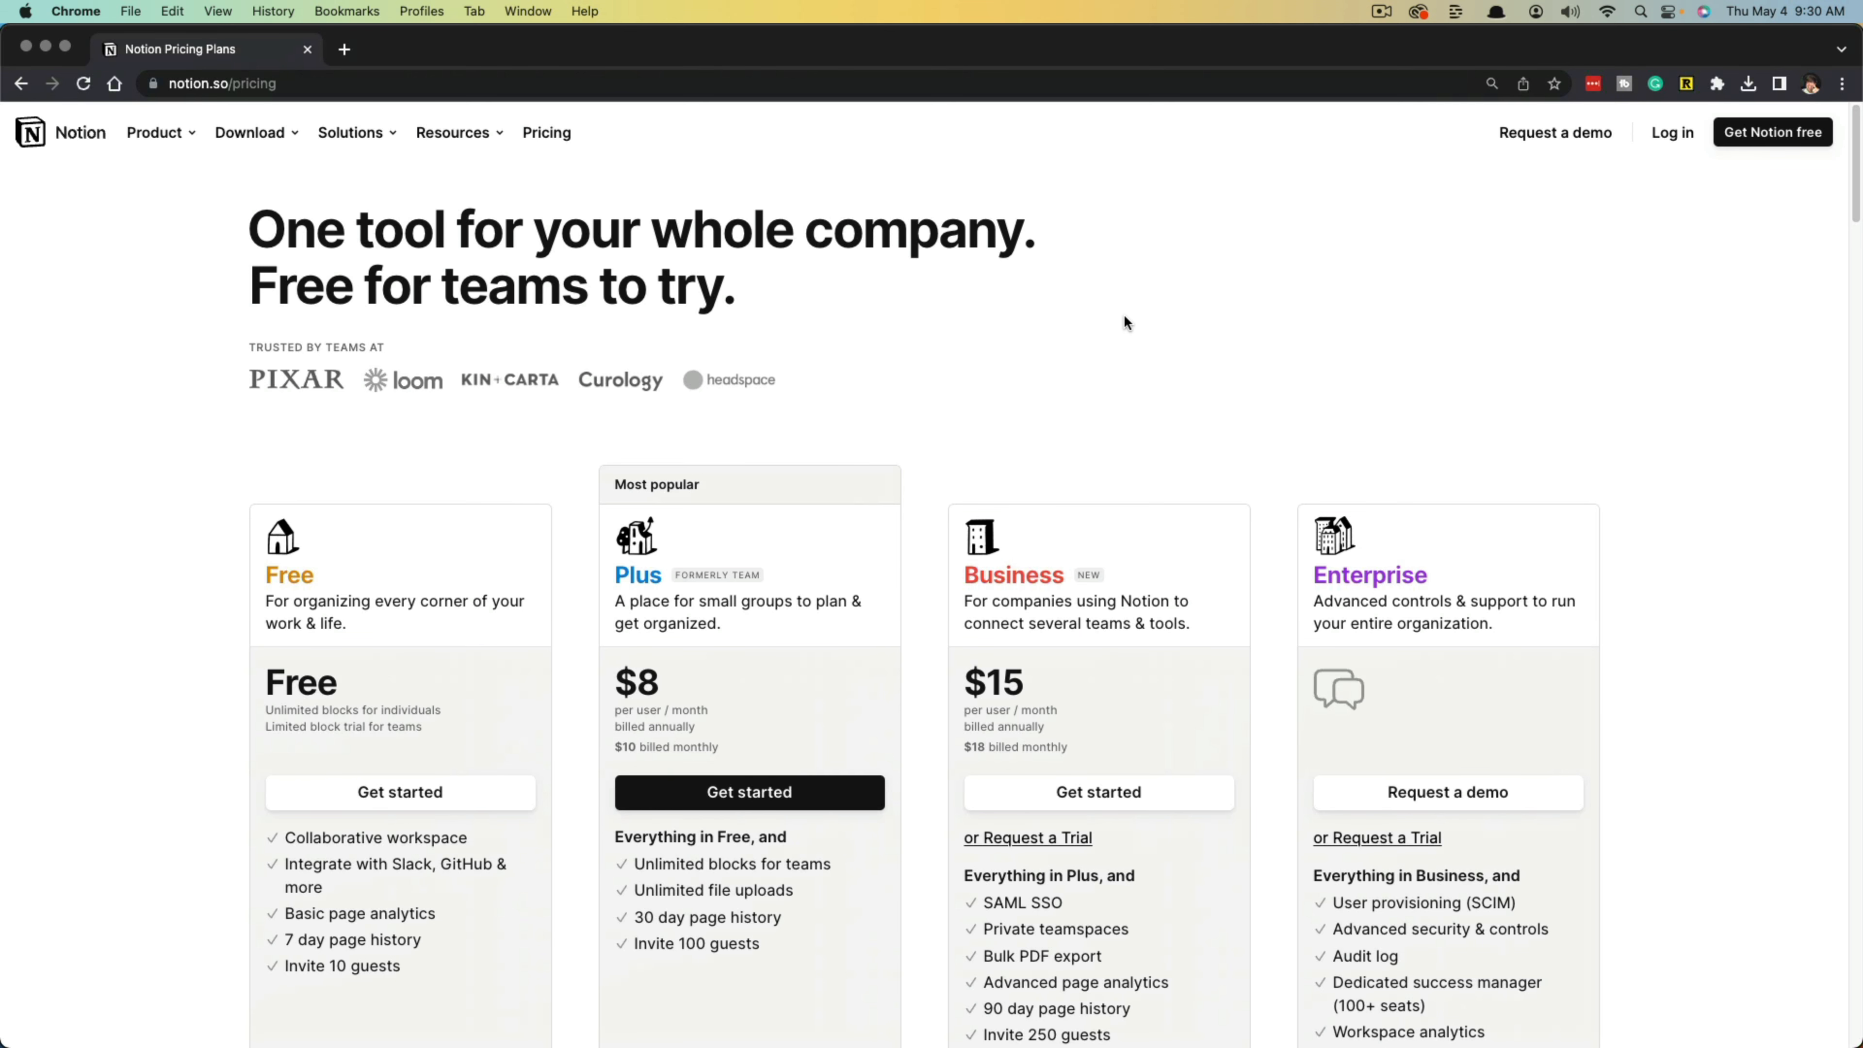
Switch to Chrome and examine the Free, Plus, Business and Enterprise plans on the Notion pricing page.
{"action": "scroll", "coordinate": [991, 359], "scroll_direction": "down", "scroll_amount": 1}
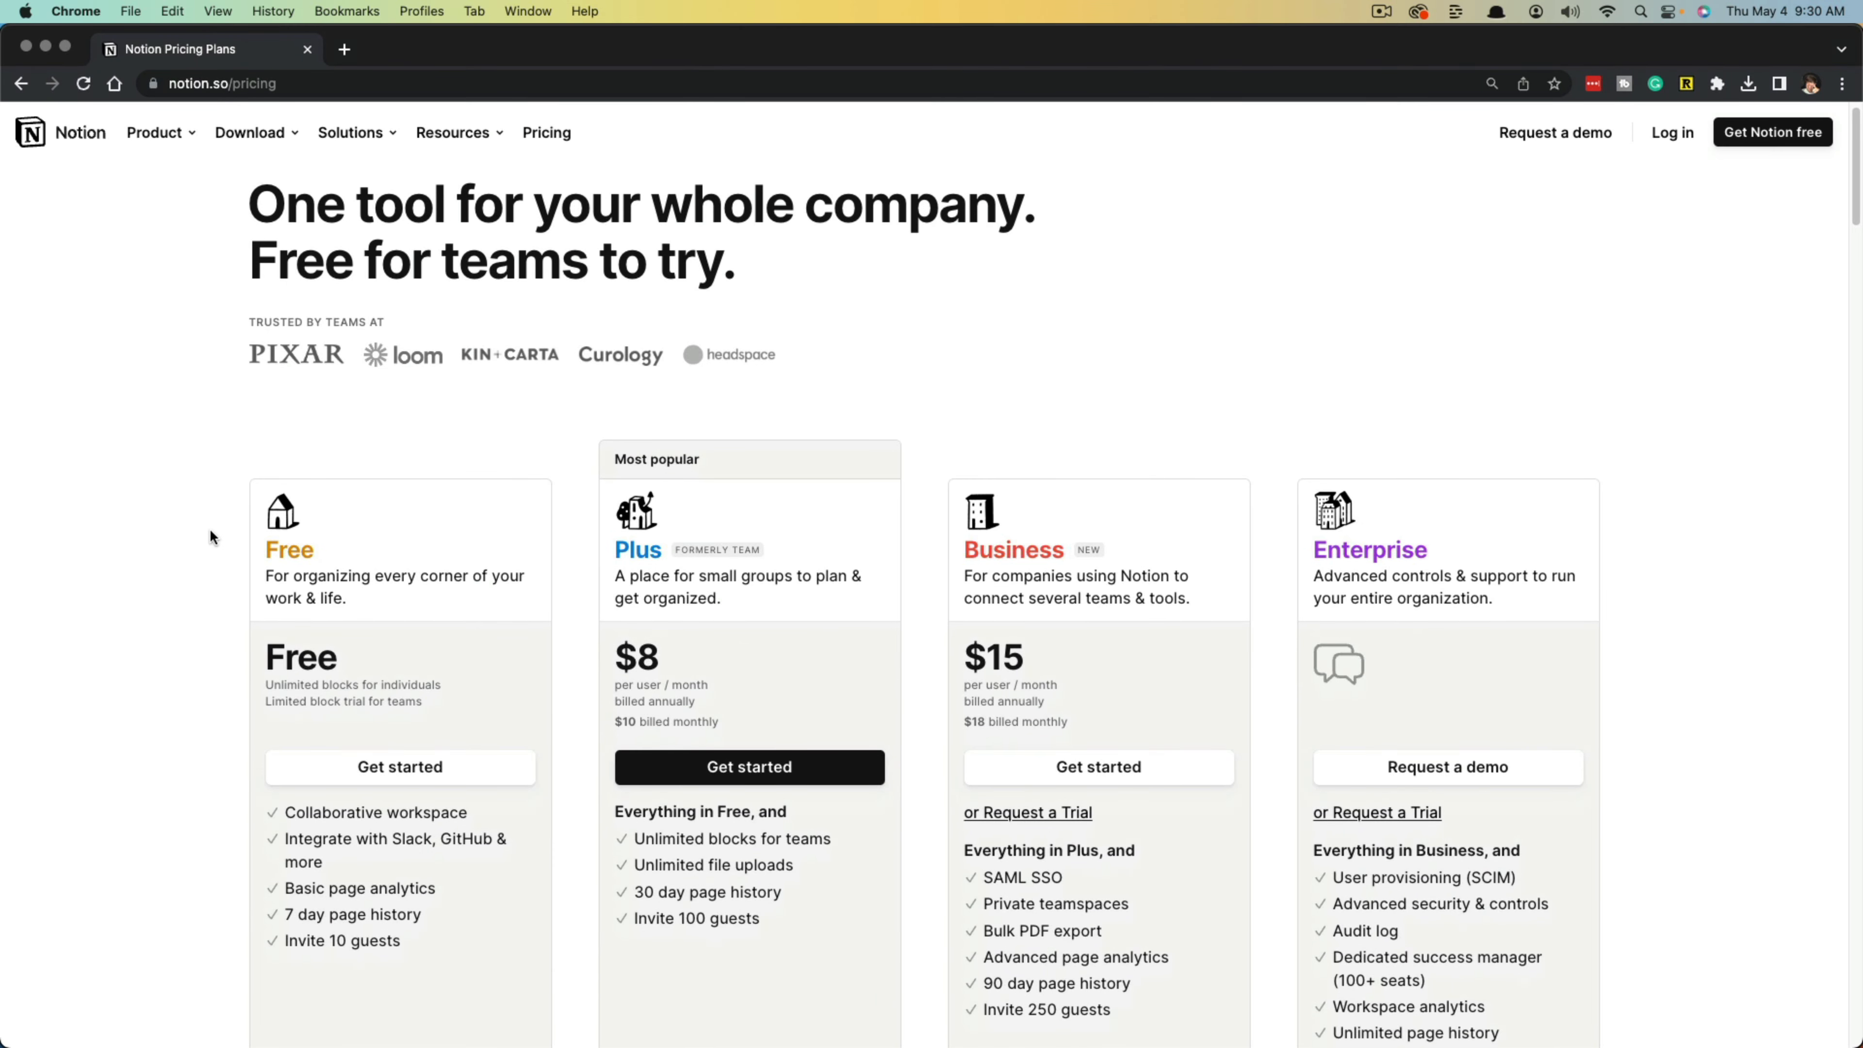
{"action": "scroll", "coordinate": [188, 531], "scroll_direction": "down", "scroll_amount": 4}
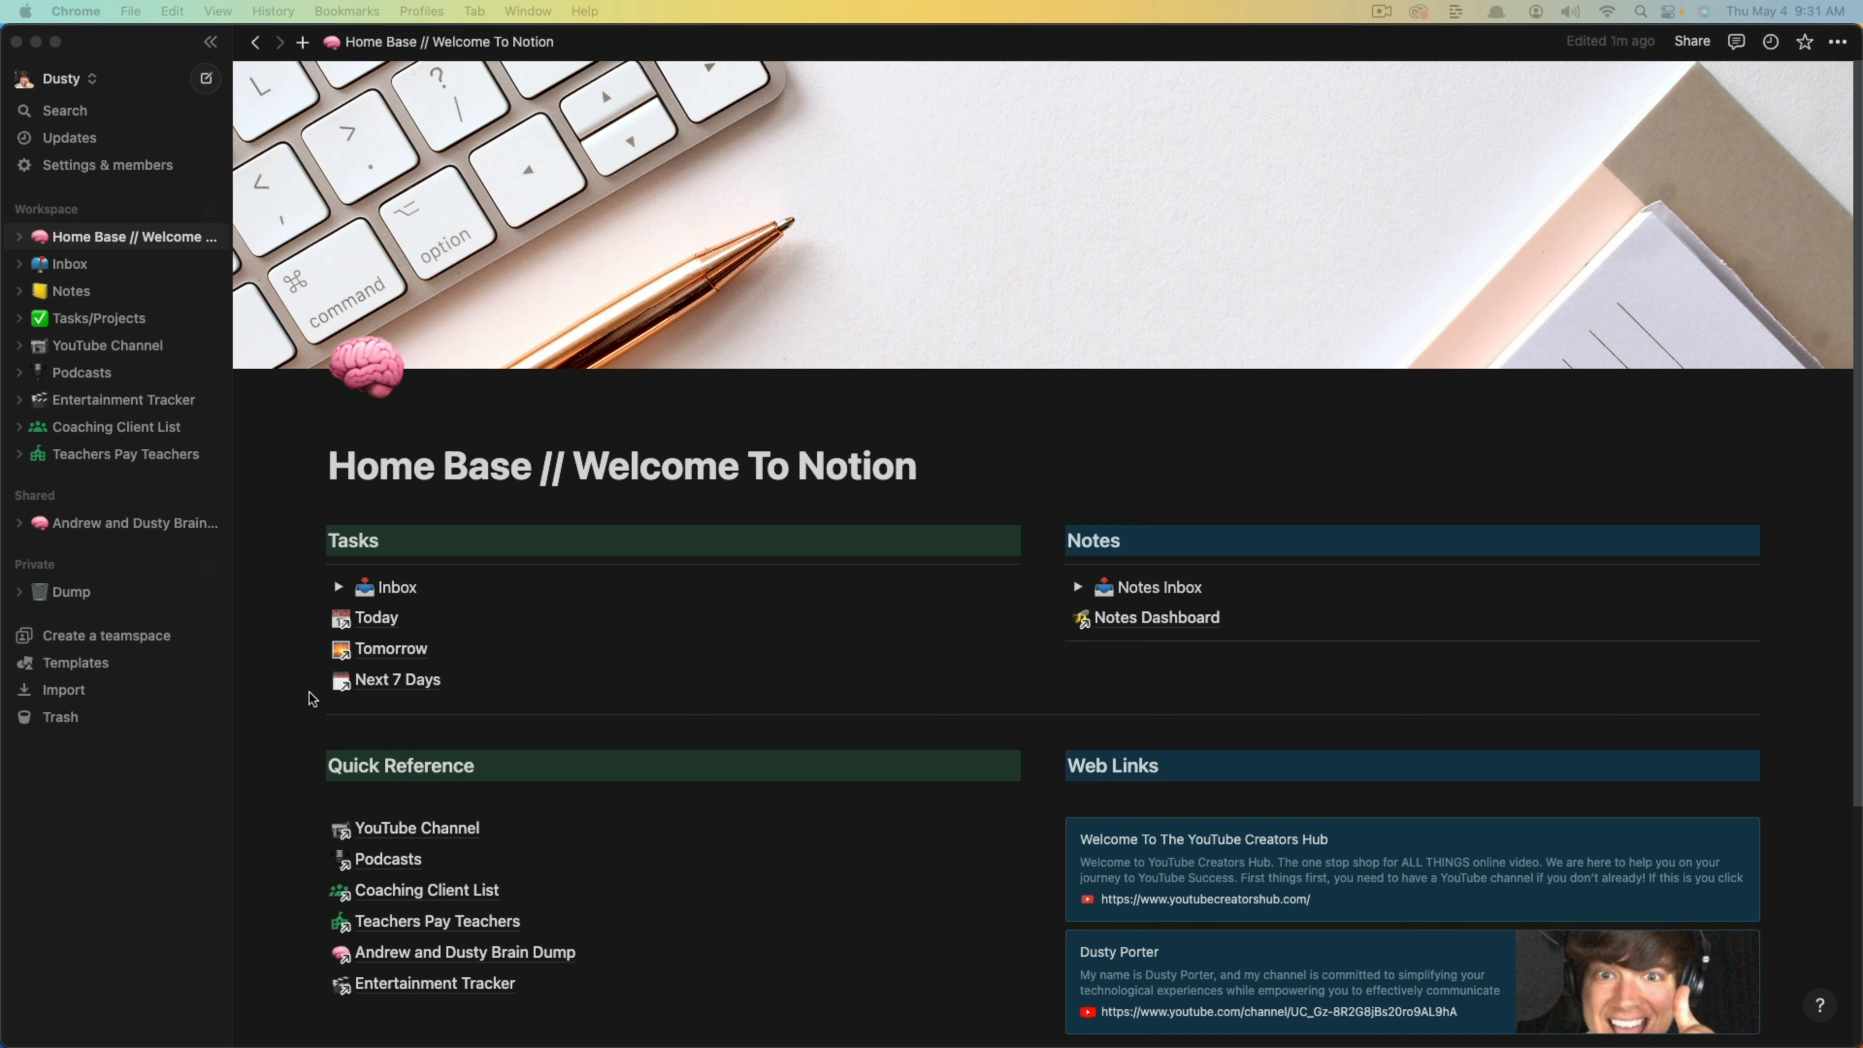
Widen the Notion sidebar slightly.
{"action": "left_click", "coordinate": [222, 182]}
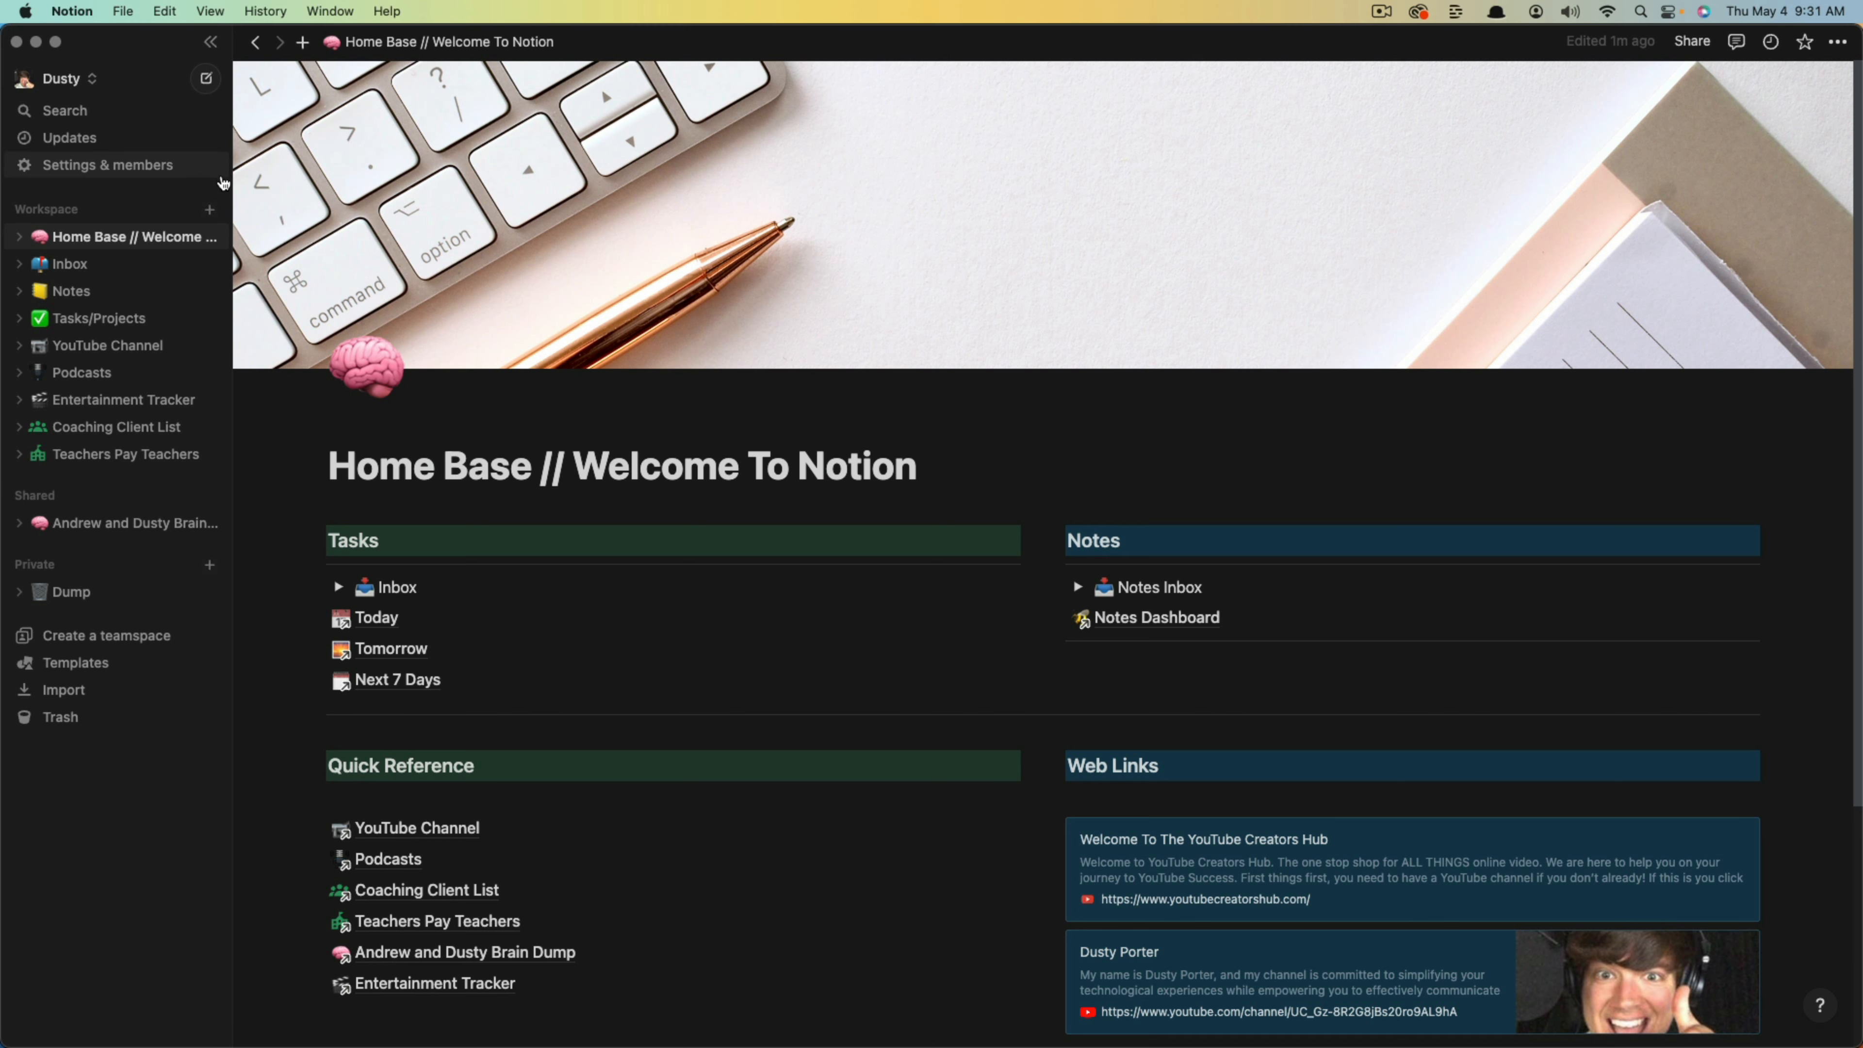
{"action": "mouse_move", "coordinate": [222, 182]}
{"action": "left_mouse_down"}
{"action": "mouse_move", "coordinate": [413, 209]}
{"action": "mouse_move", "coordinate": [246, 196]}
{"action": "left_mouse_up"}
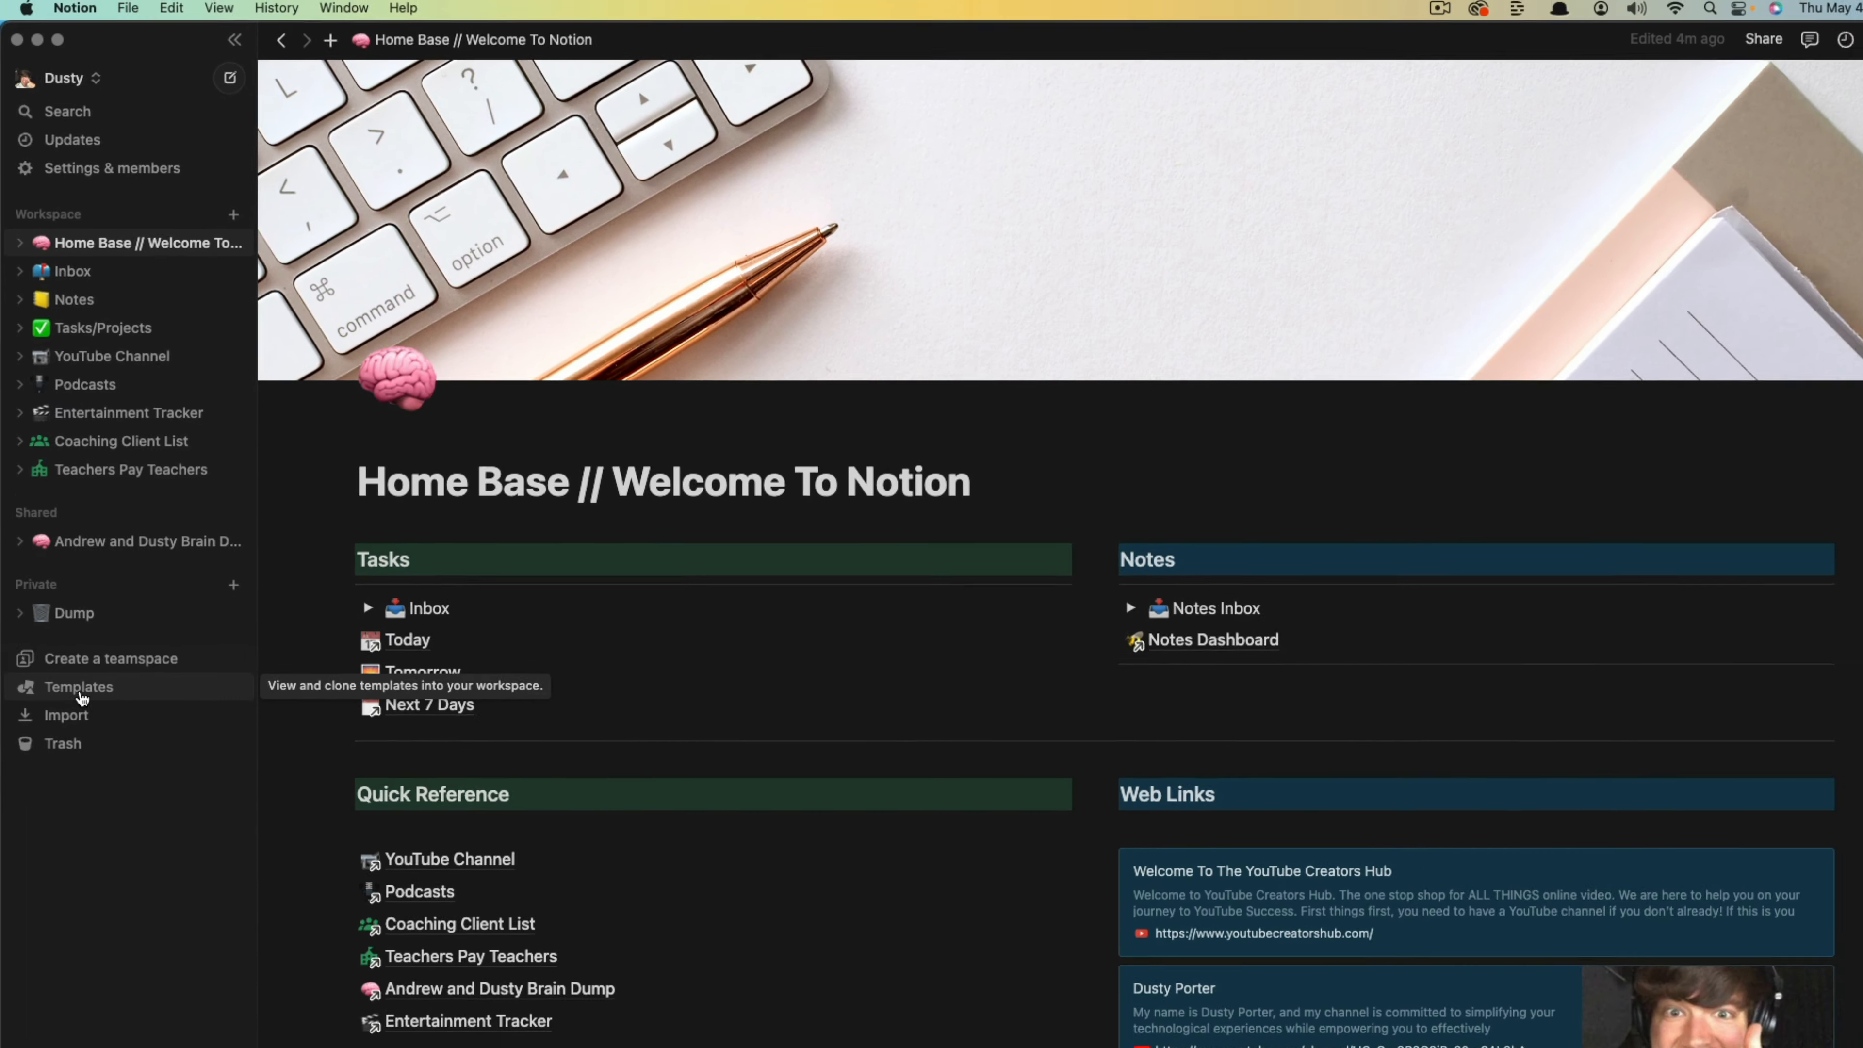
Preview the Company Home template in the template gallery, and close the gallery without adding it.
{"action": "left_click", "coordinate": [81, 692]}
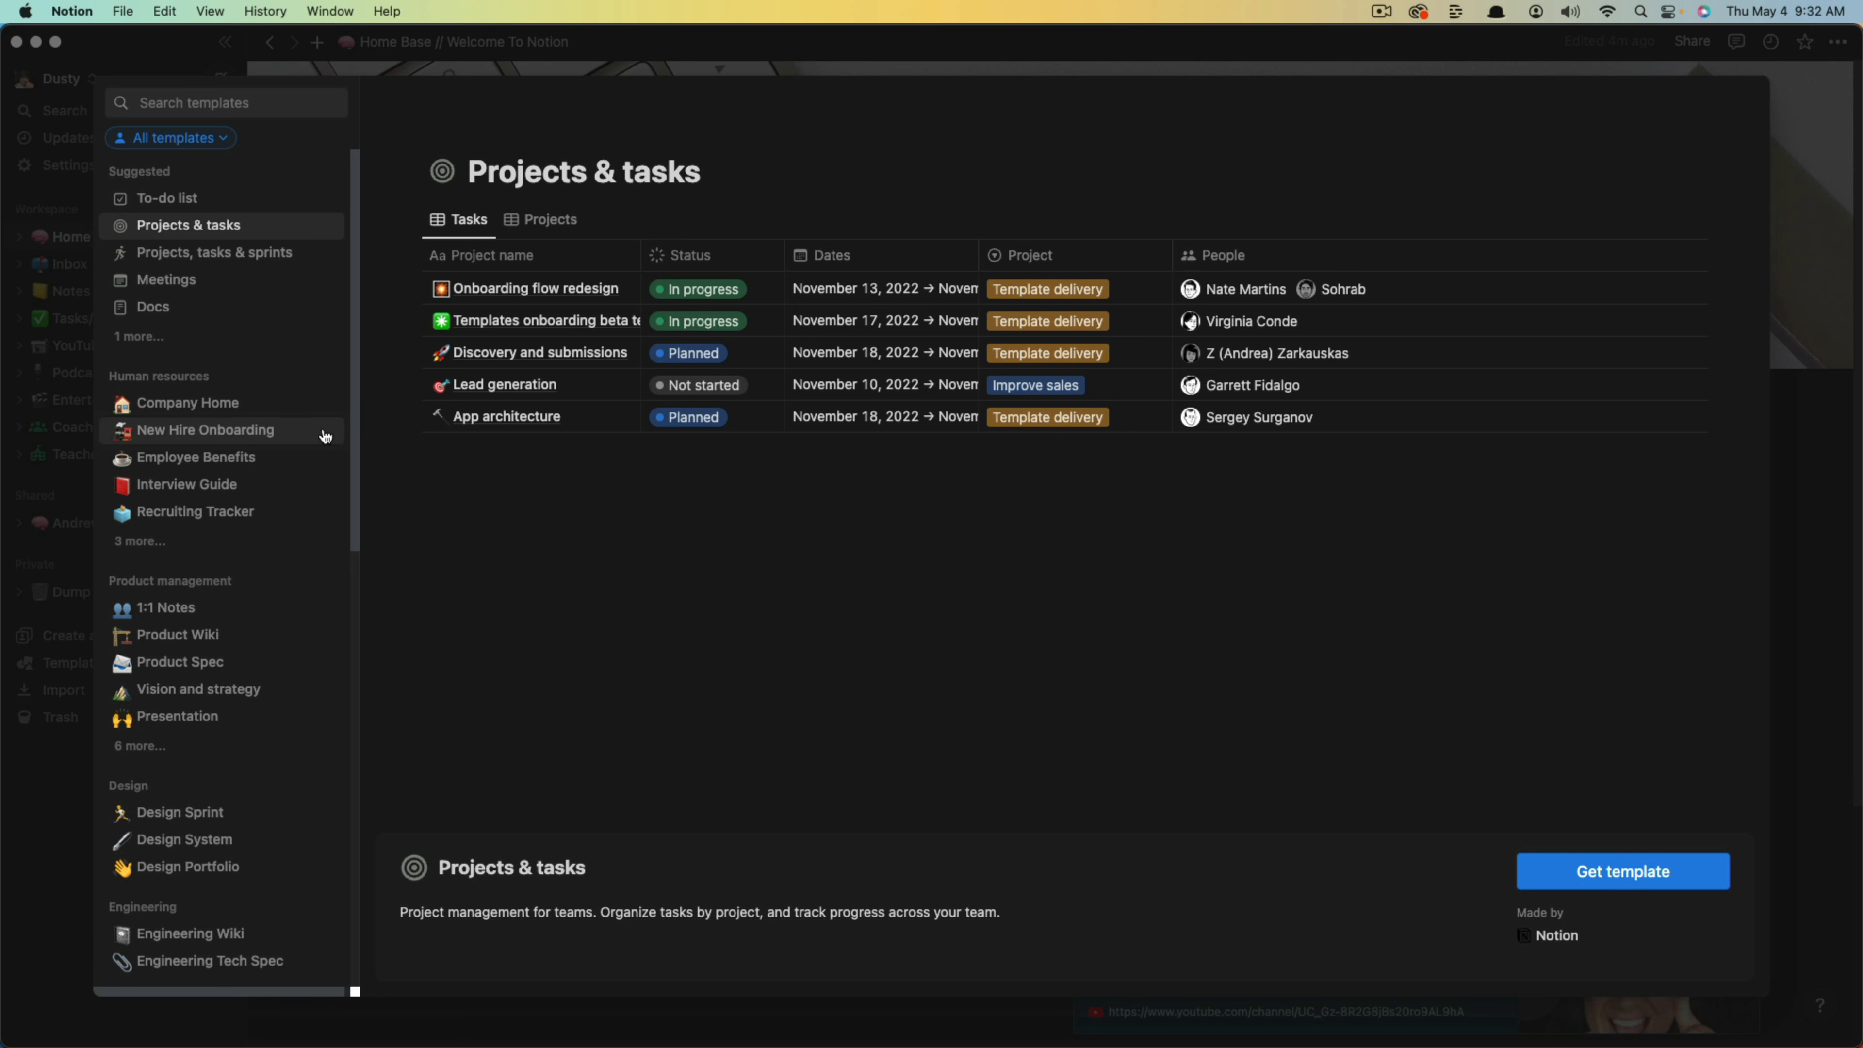
{"action": "left_click", "coordinate": [184, 402]}
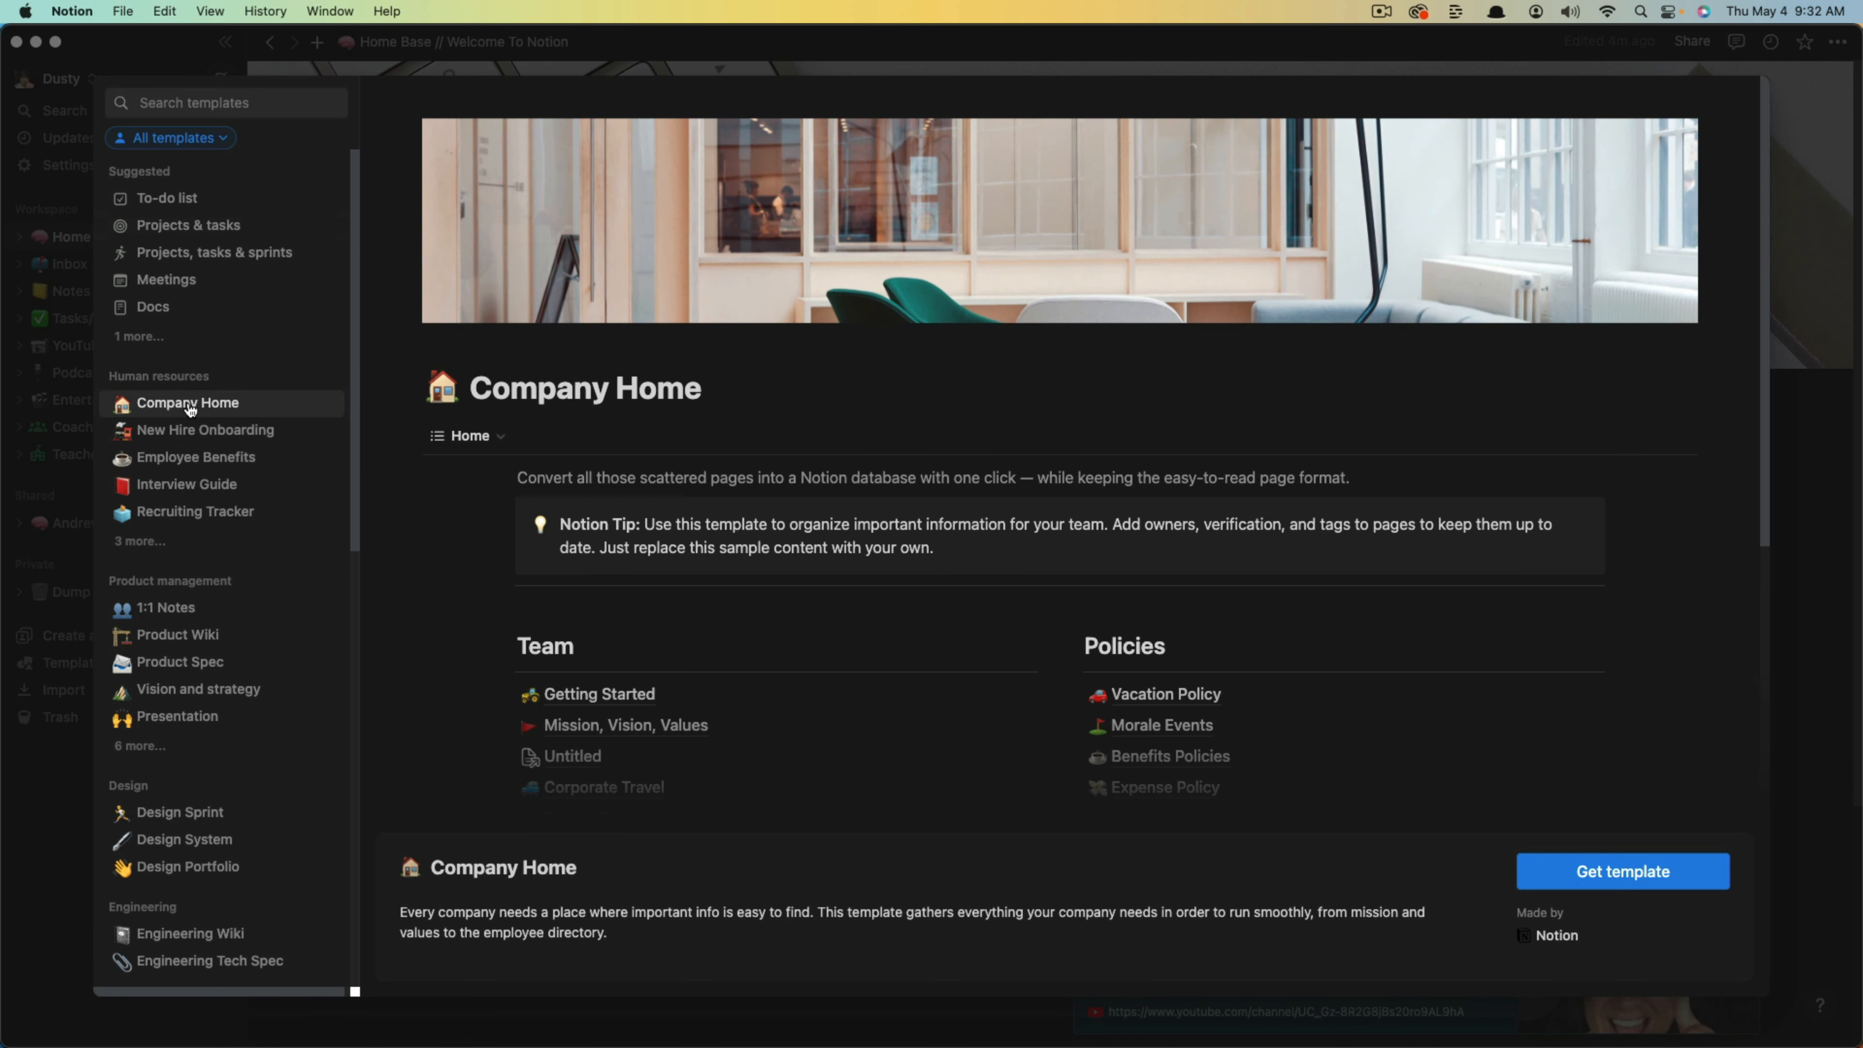
{"action": "scroll", "coordinate": [459, 568], "scroll_direction": "down", "scroll_amount": 5}
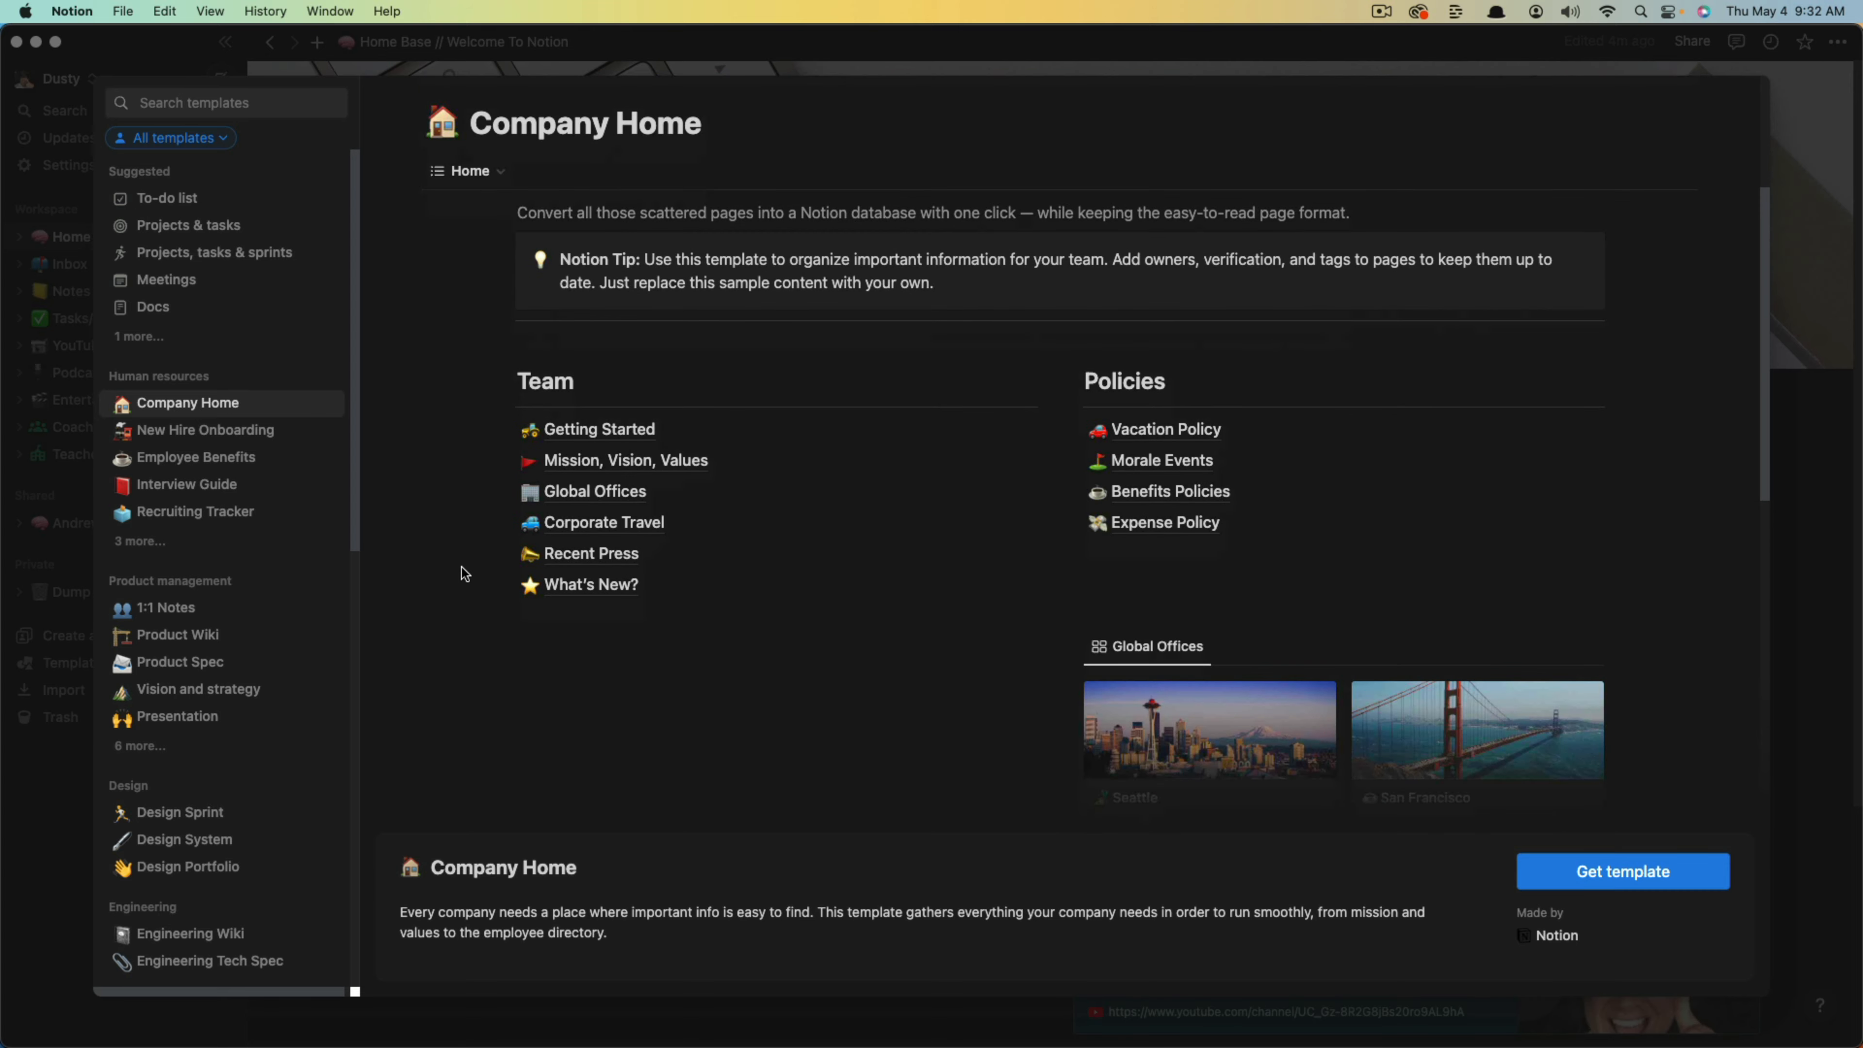
{"action": "scroll", "coordinate": [481, 544], "scroll_direction": "up", "scroll_amount": 4}
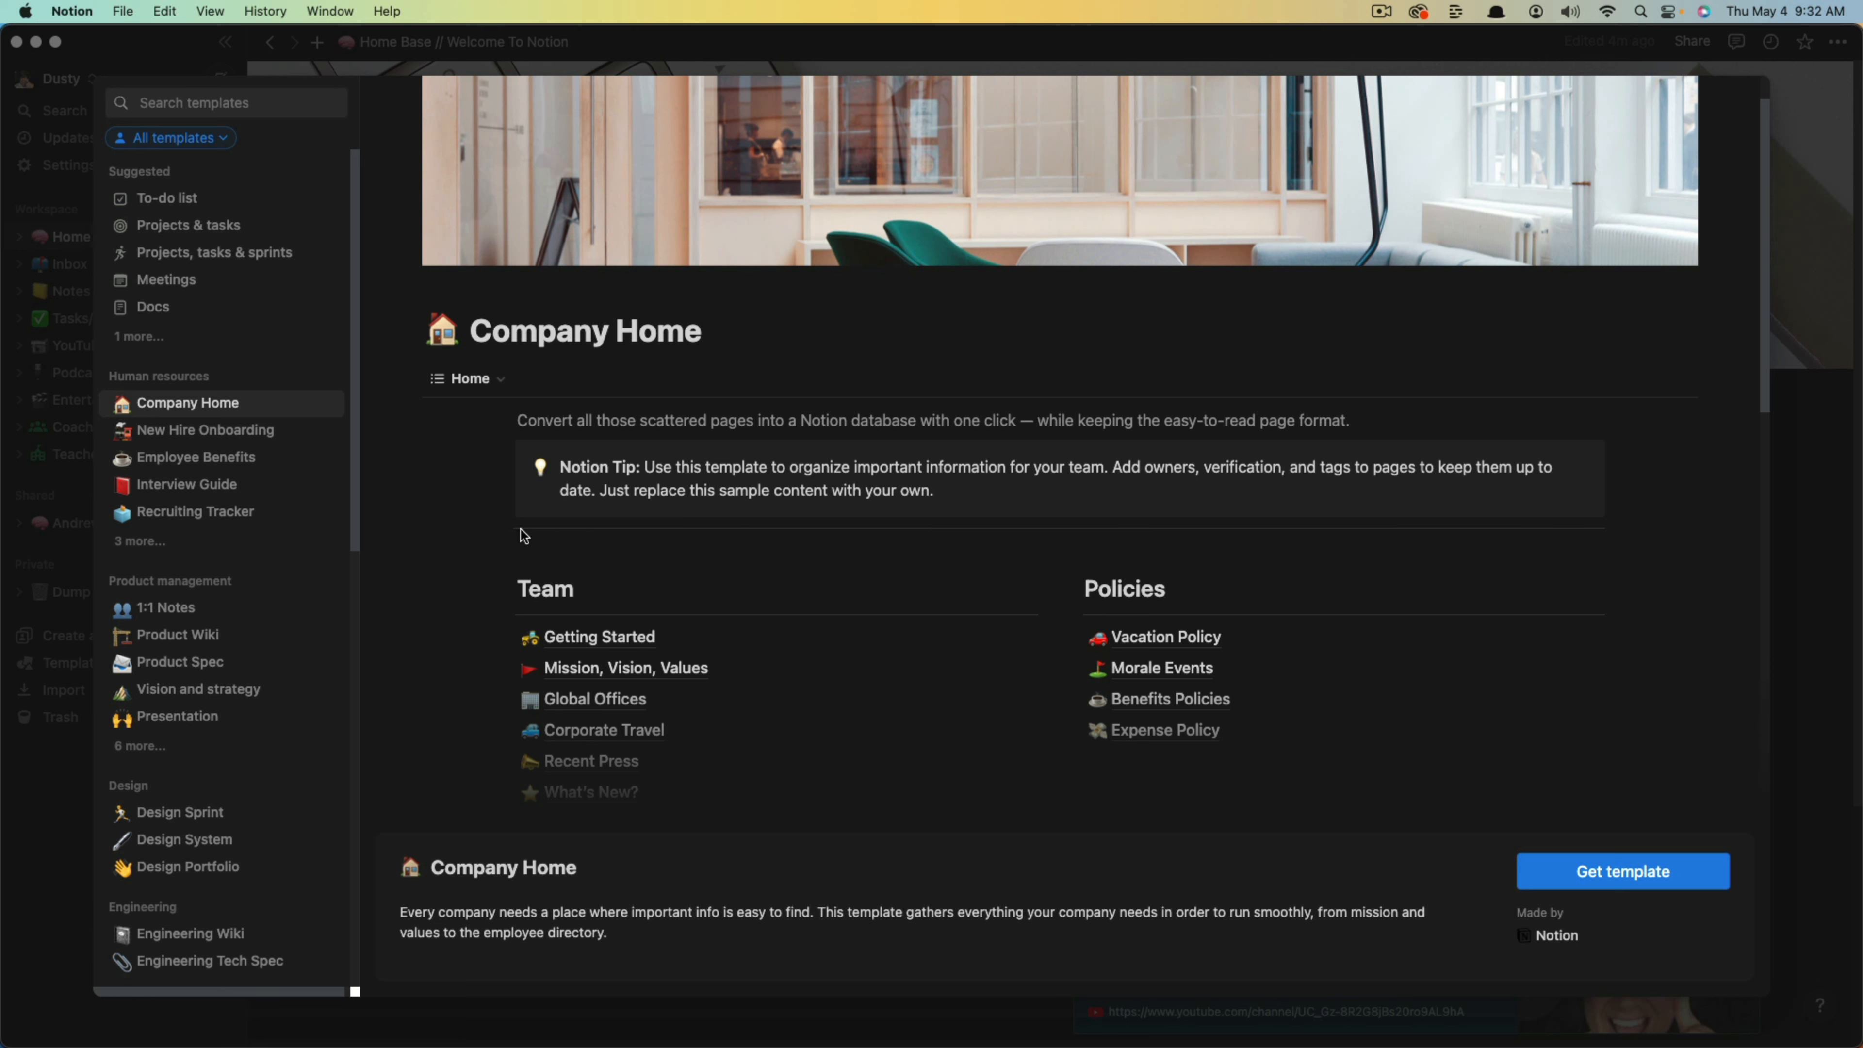
{"action": "left_click", "coordinate": [1794, 656]}
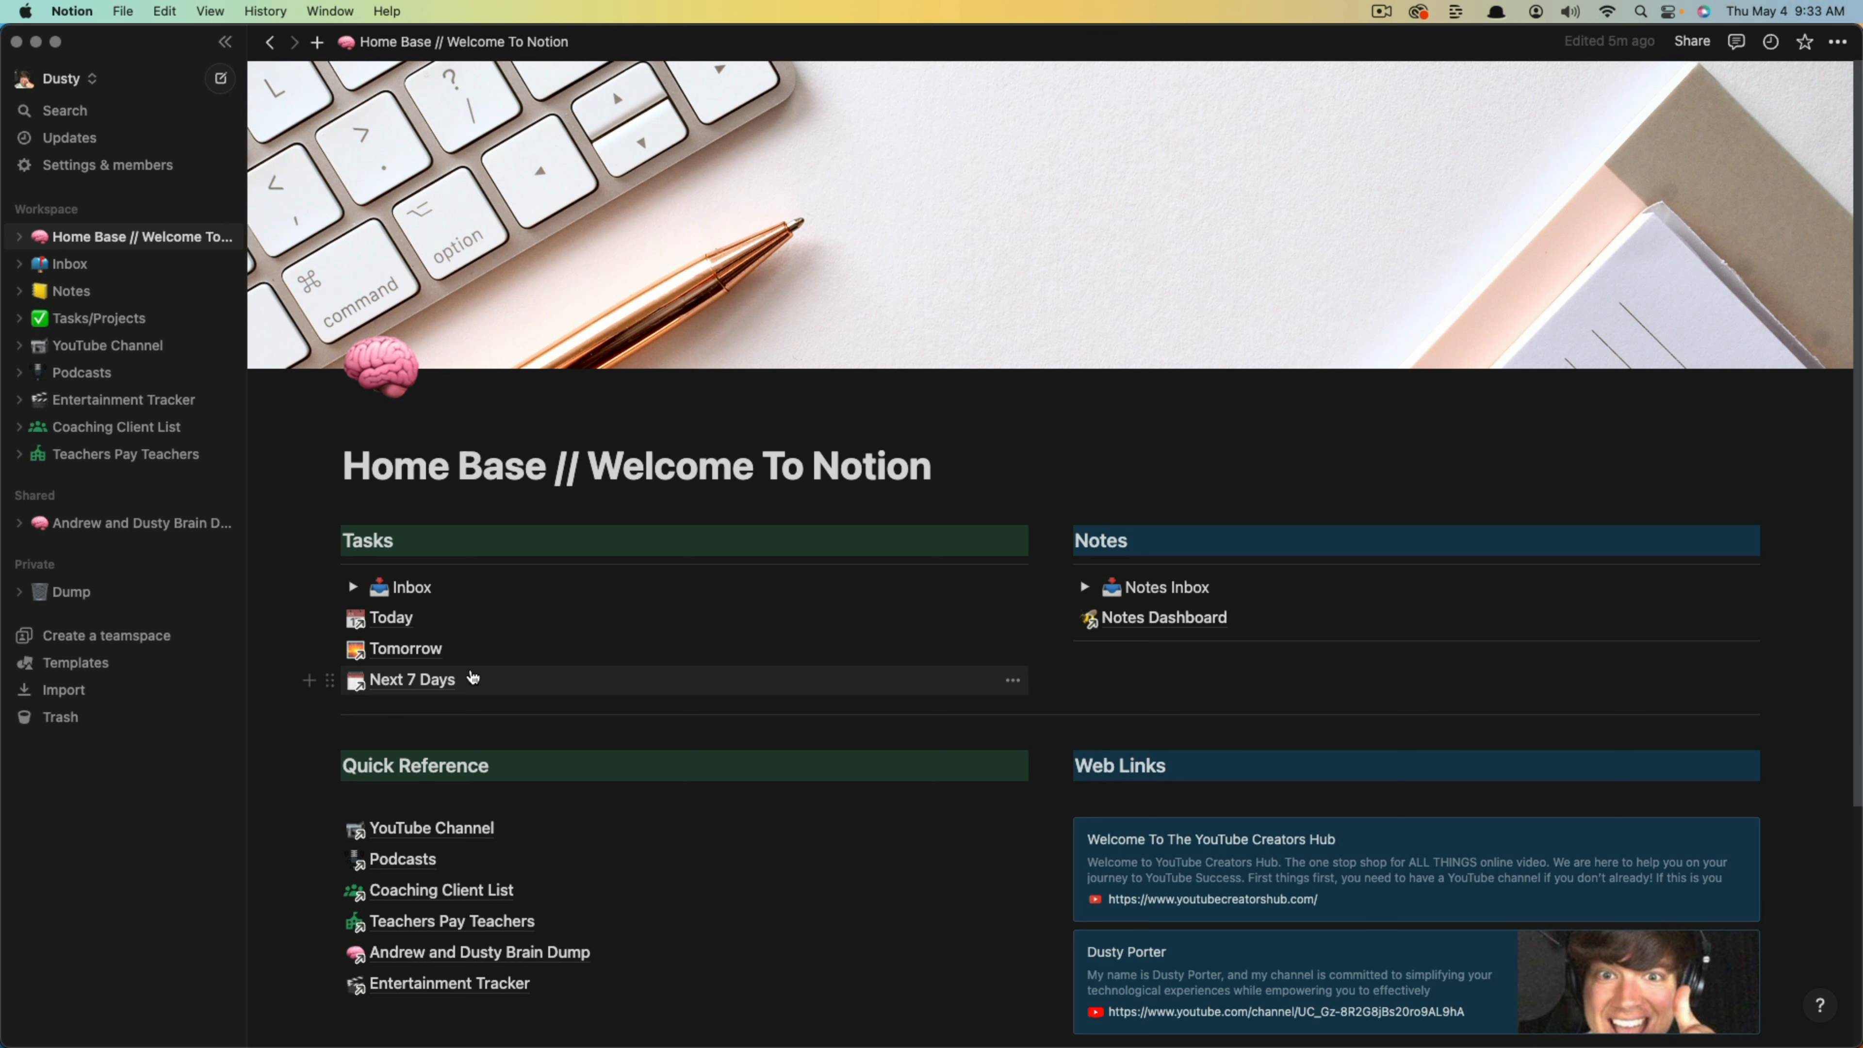
Create an empty page titled "Mastering Notion" in the Workspace section and give it the brain emoji icon.
{"action": "left_click", "coordinate": [224, 210]}
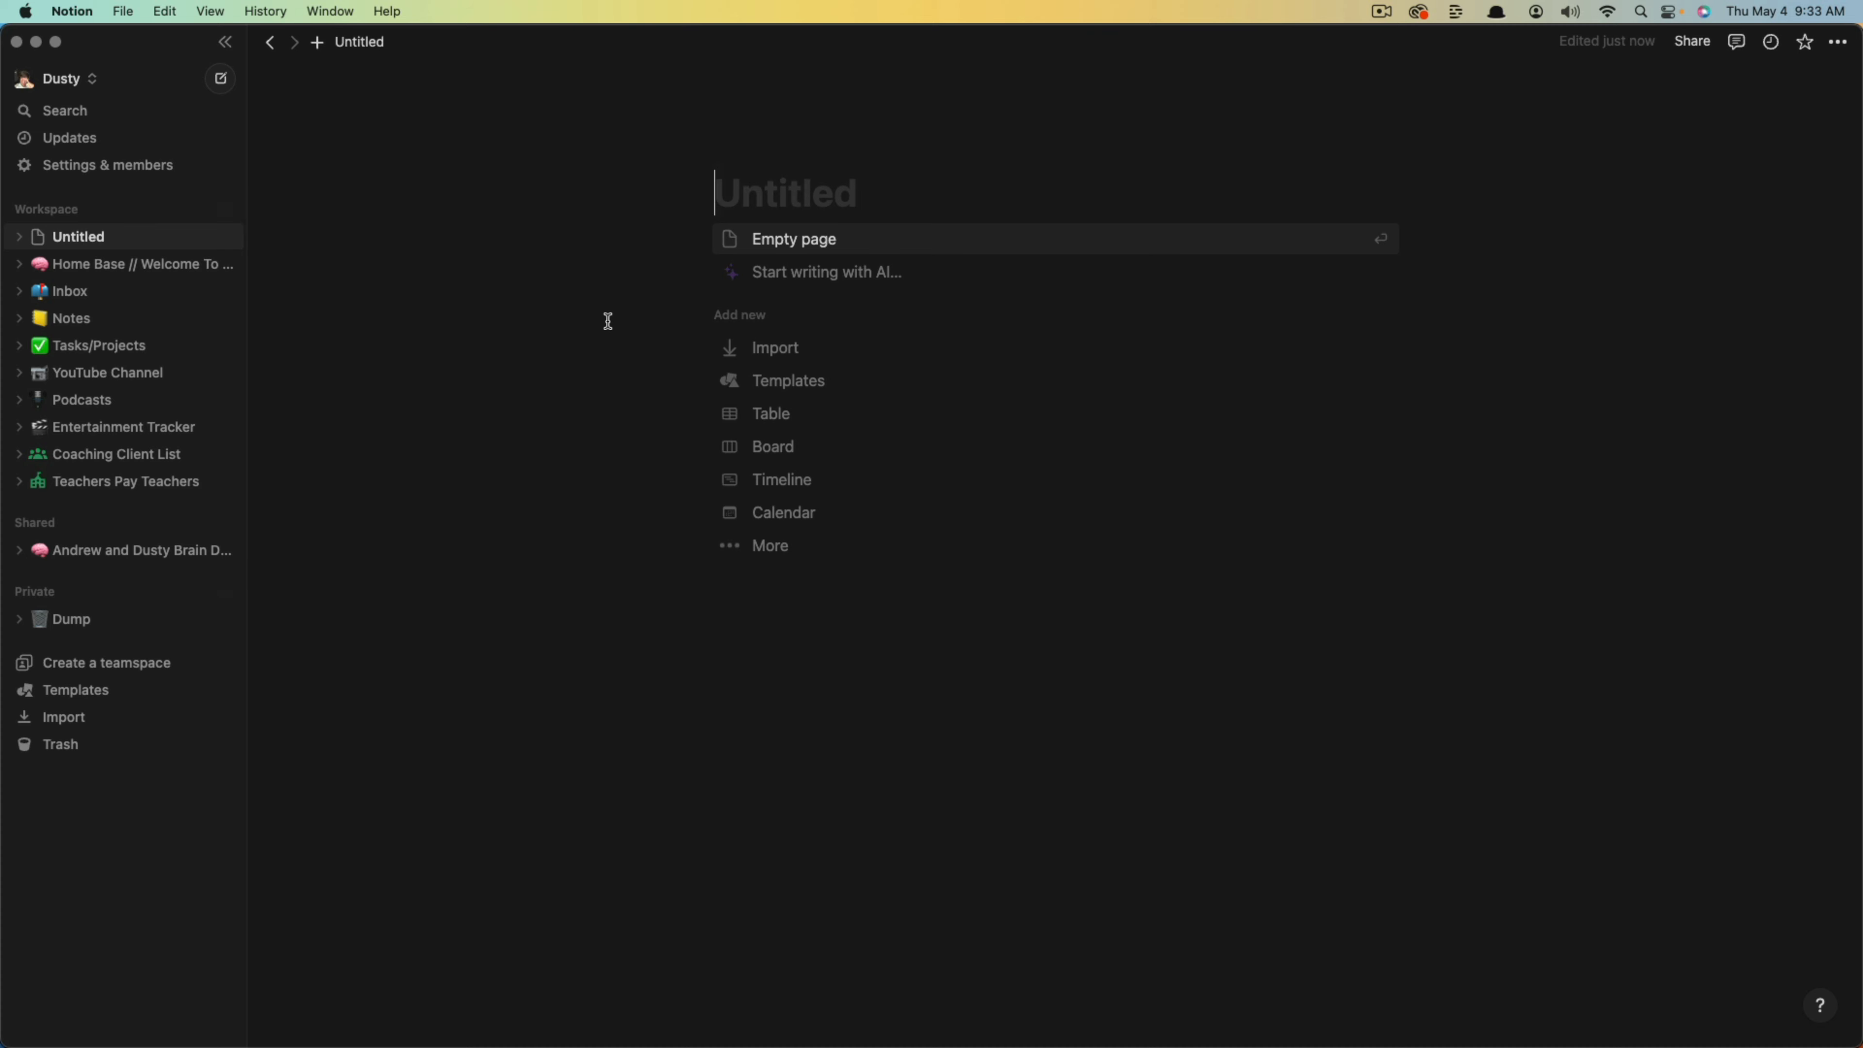
{"action": "type", "text": "Mastering Notion"}
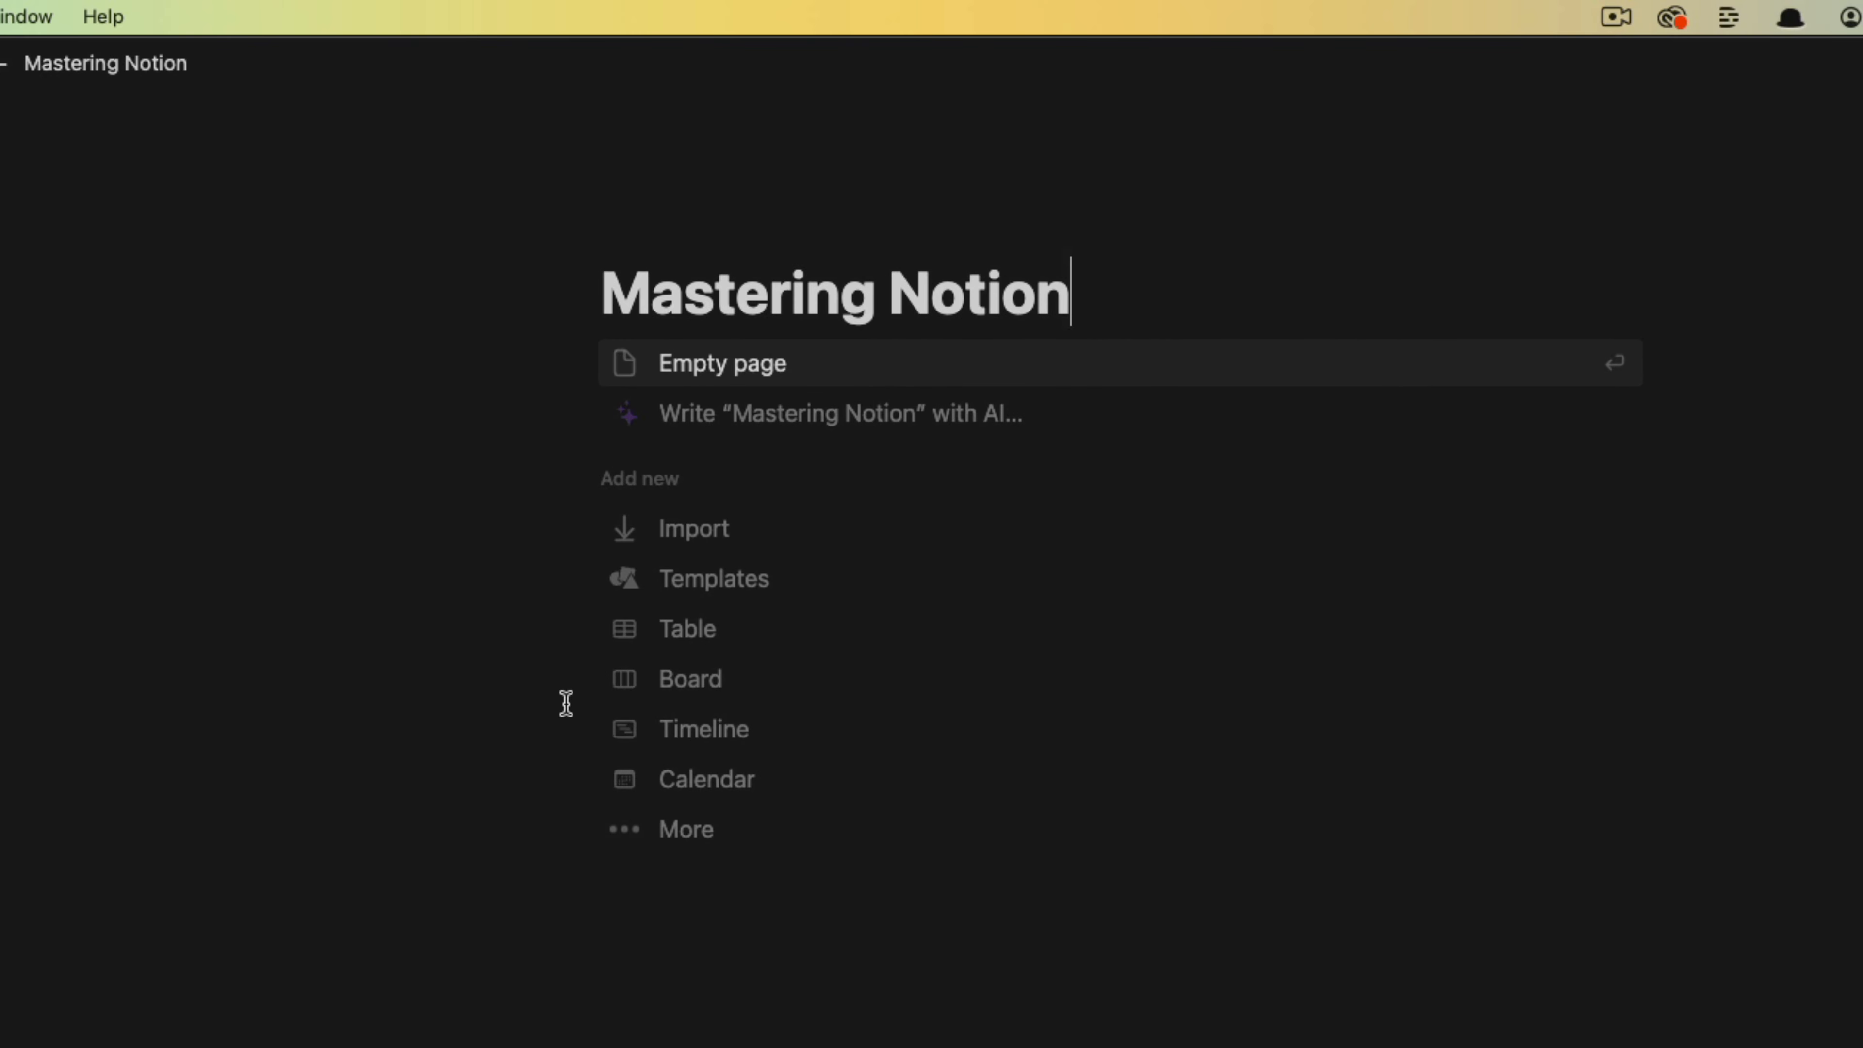
{"action": "left_click", "coordinate": [630, 379]}
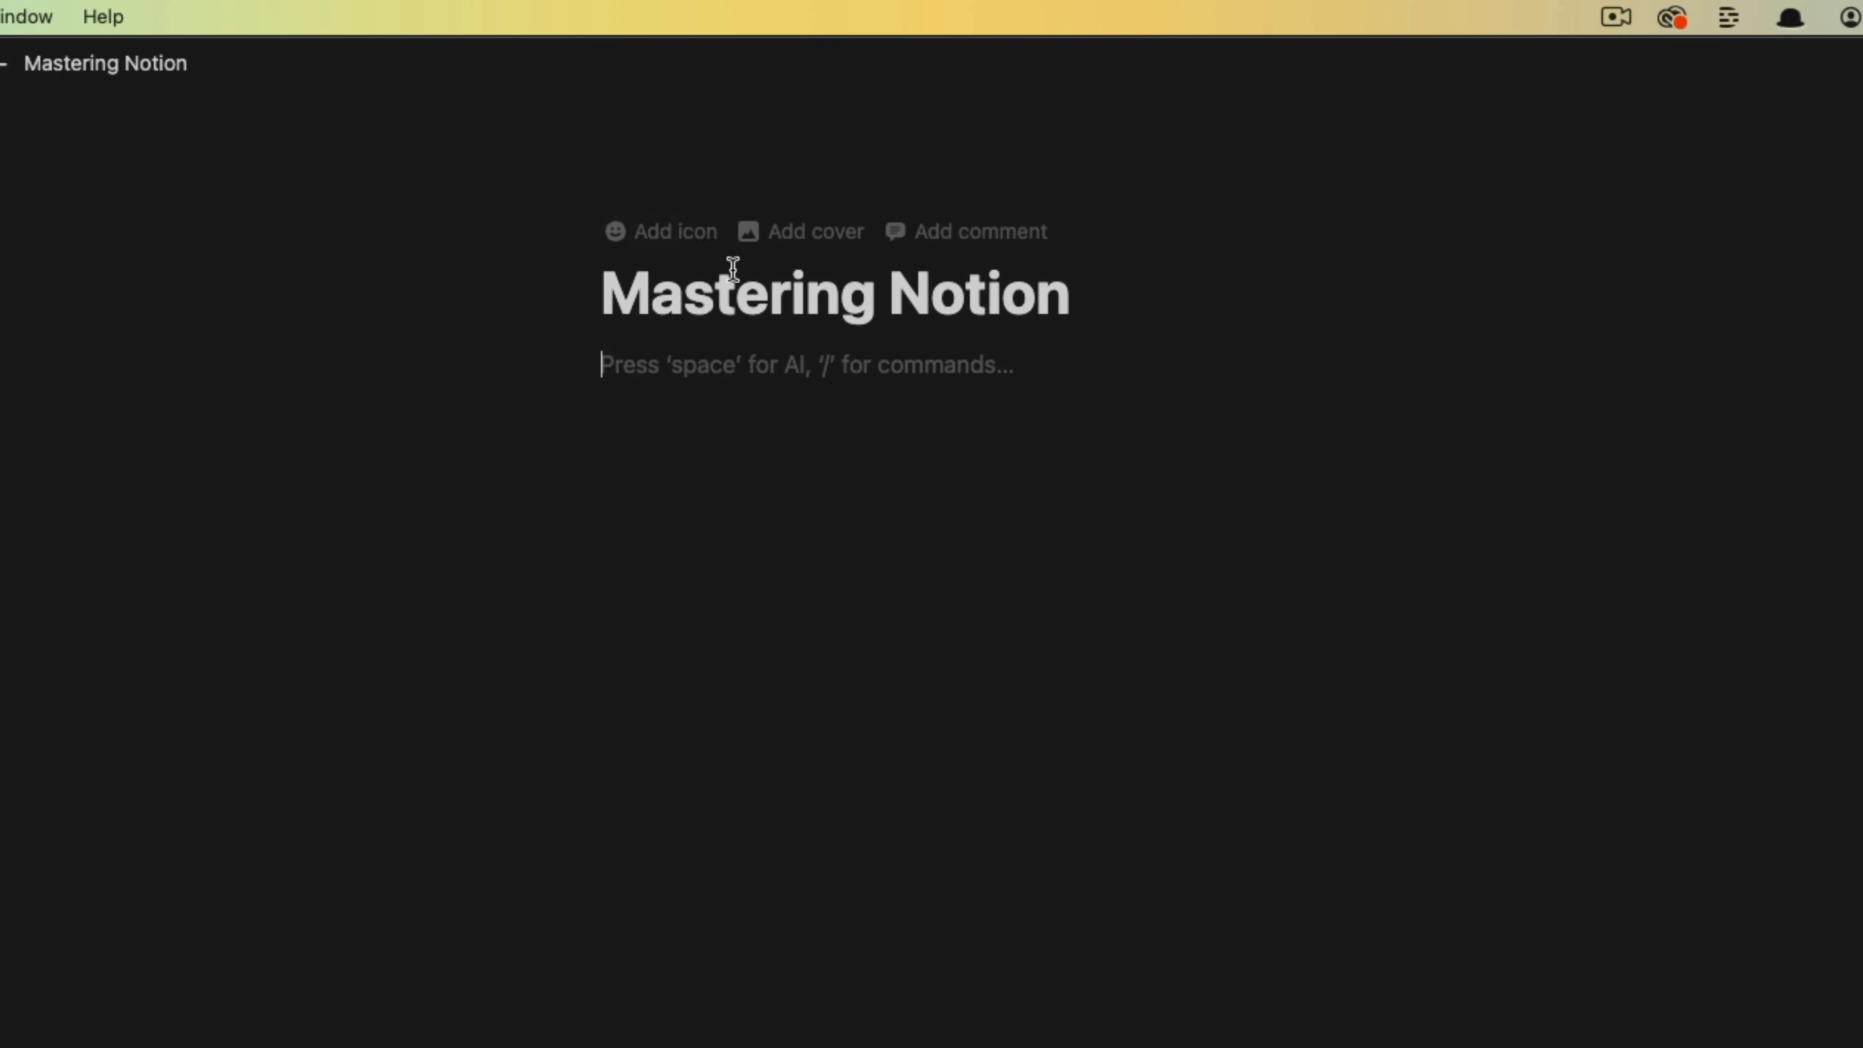
{"action": "left_click", "coordinate": [658, 241]}
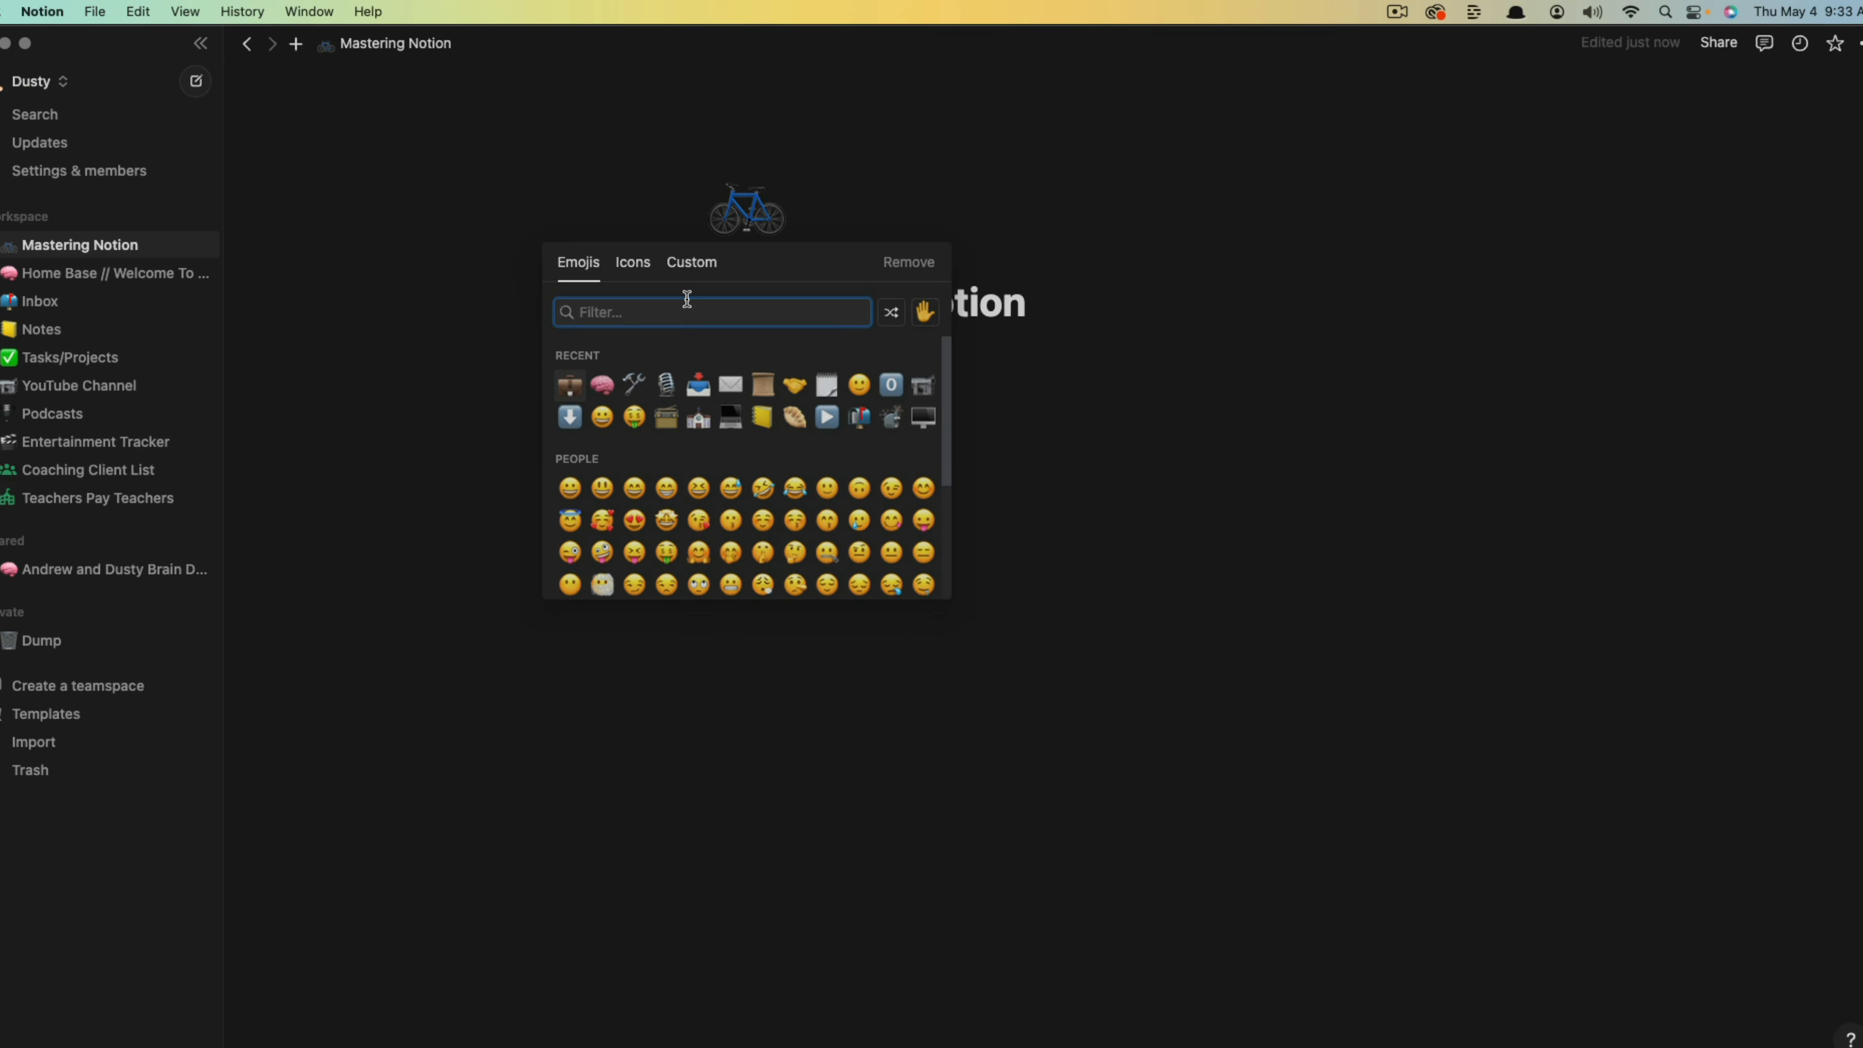
{"action": "left_click", "coordinate": [614, 374]}
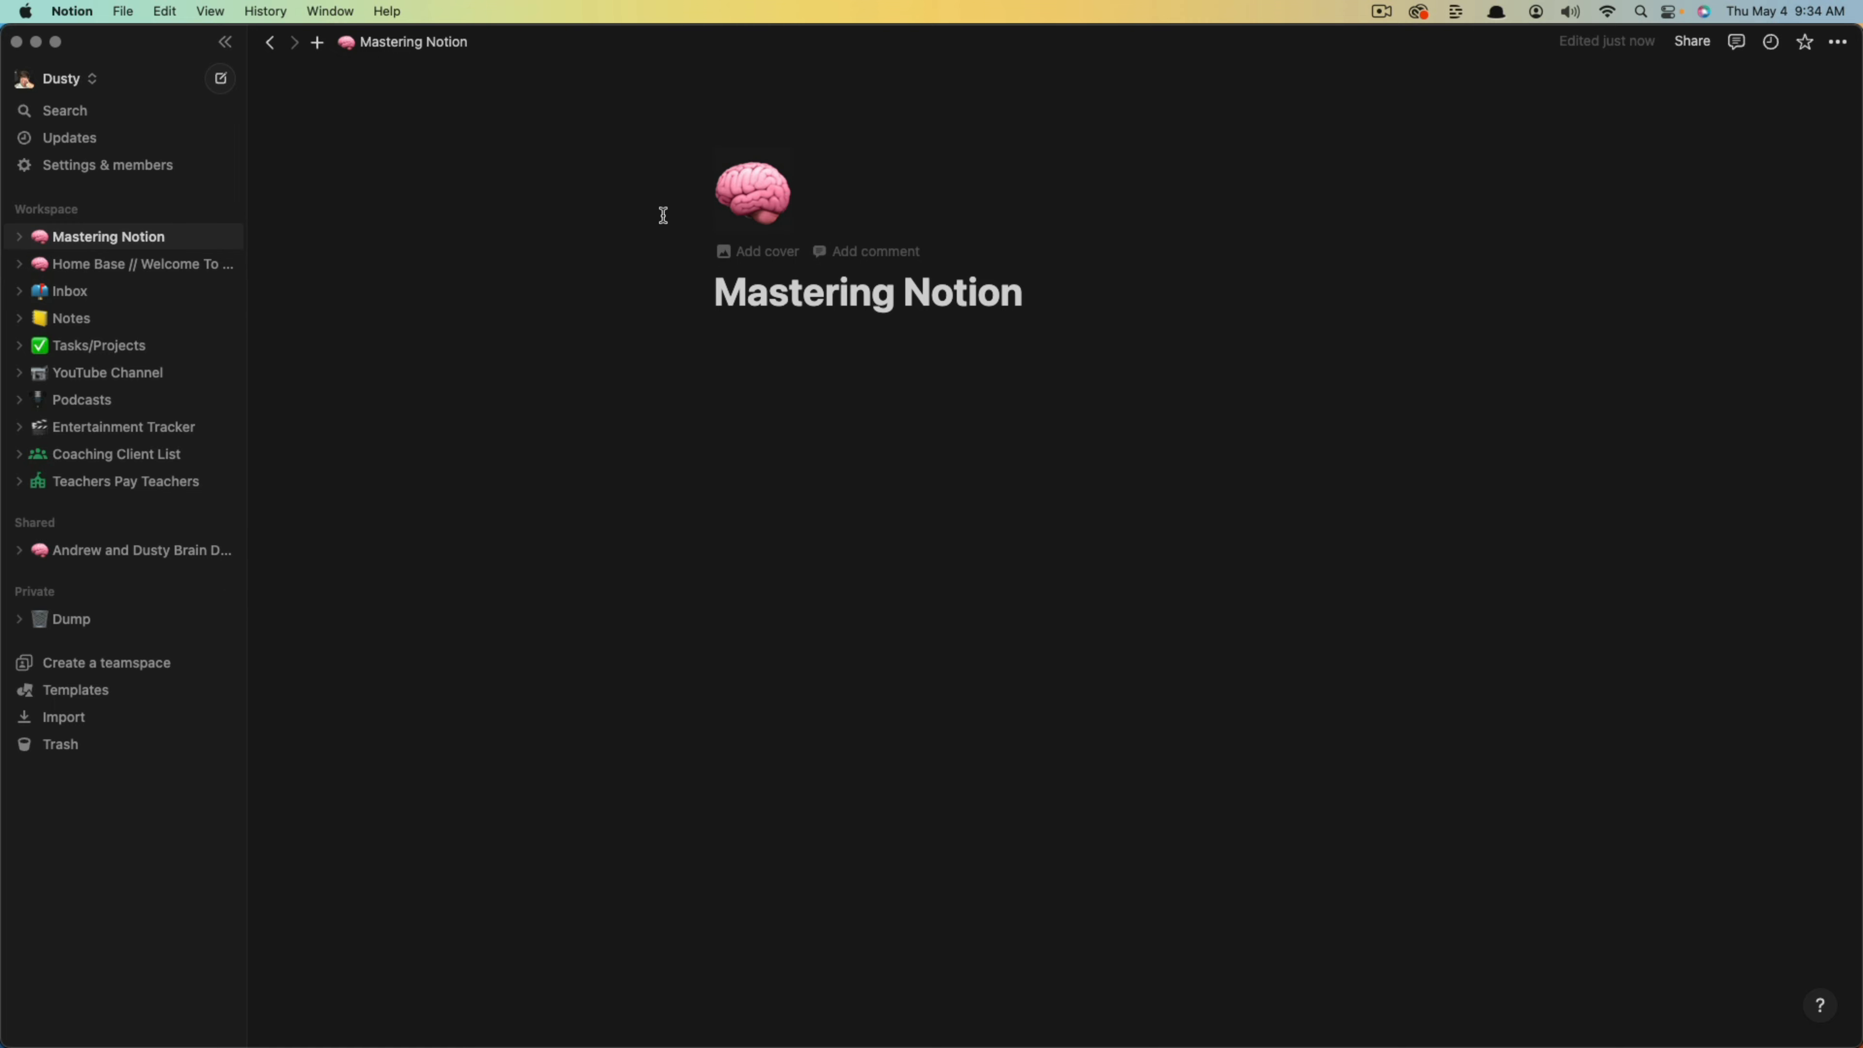
Add a cover to the Mastering Notion page, using the Unsplash photo by Mailchimp of a monitor beside plants.
{"action": "left_click", "coordinate": [749, 255]}
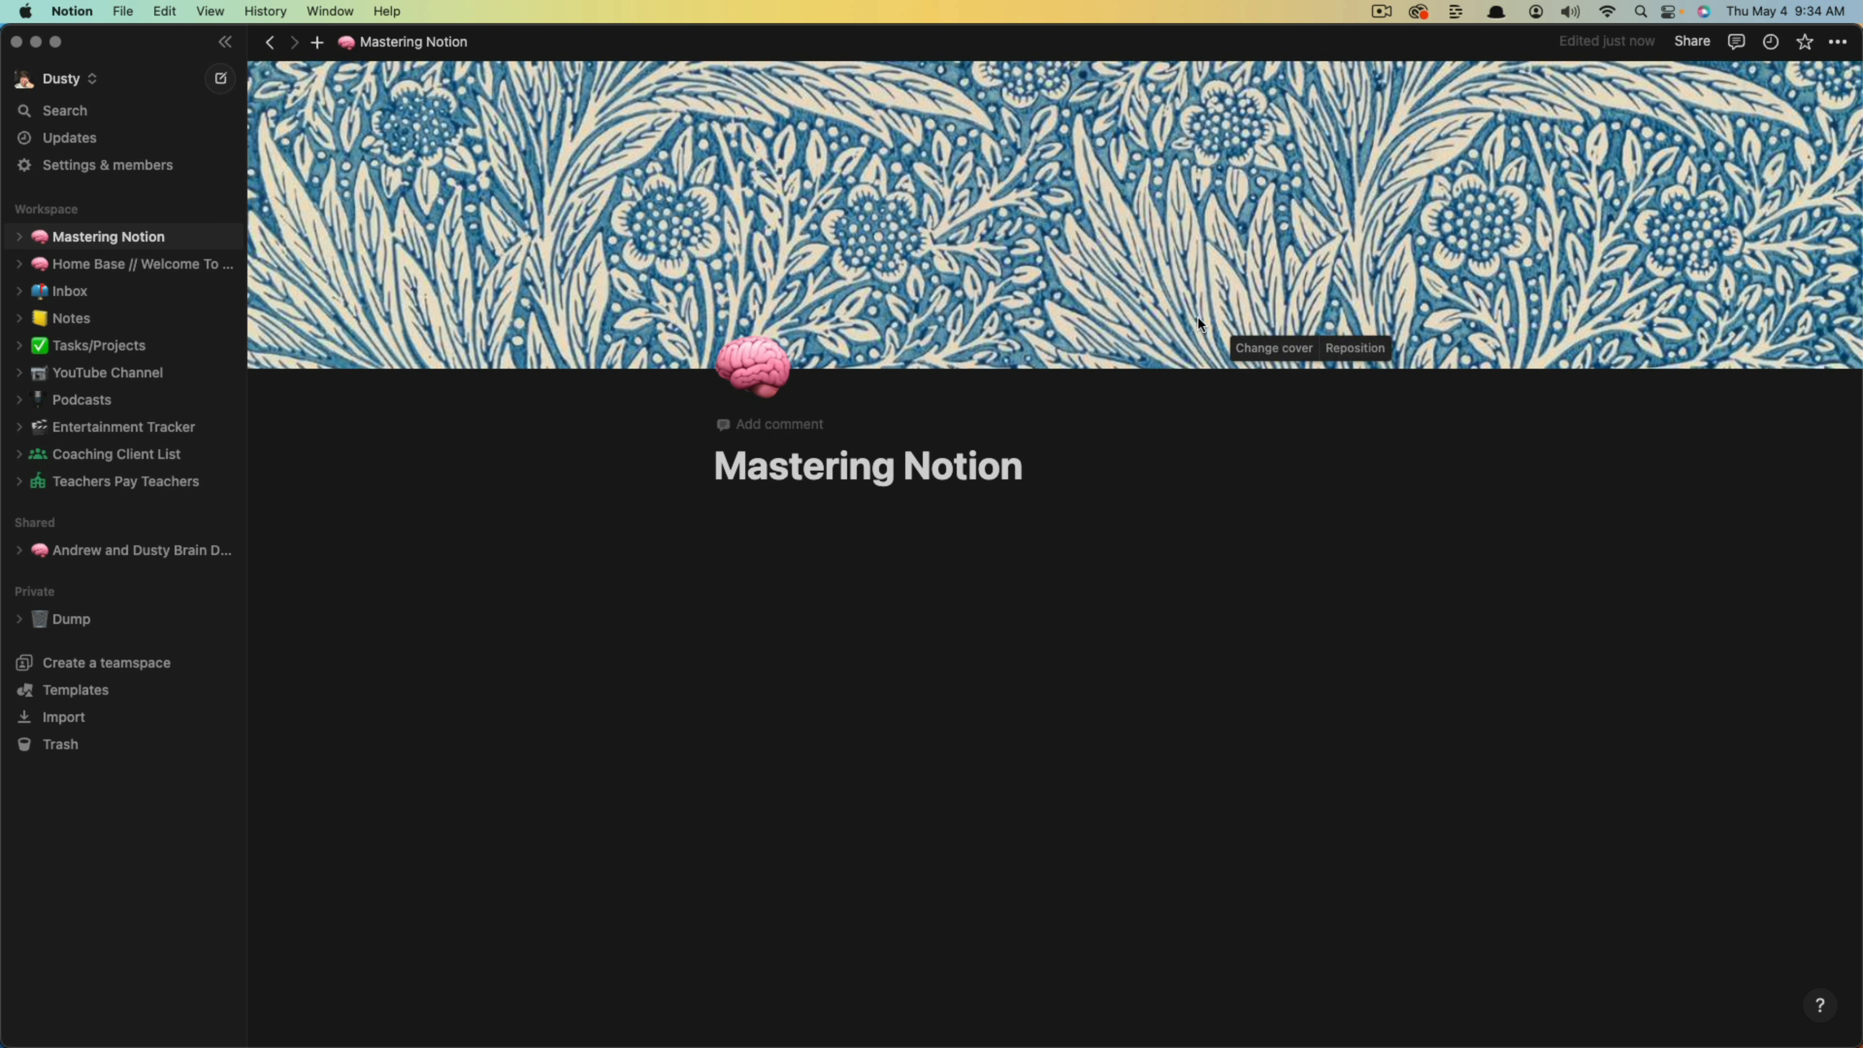
{"action": "left_click", "coordinate": [1267, 346]}
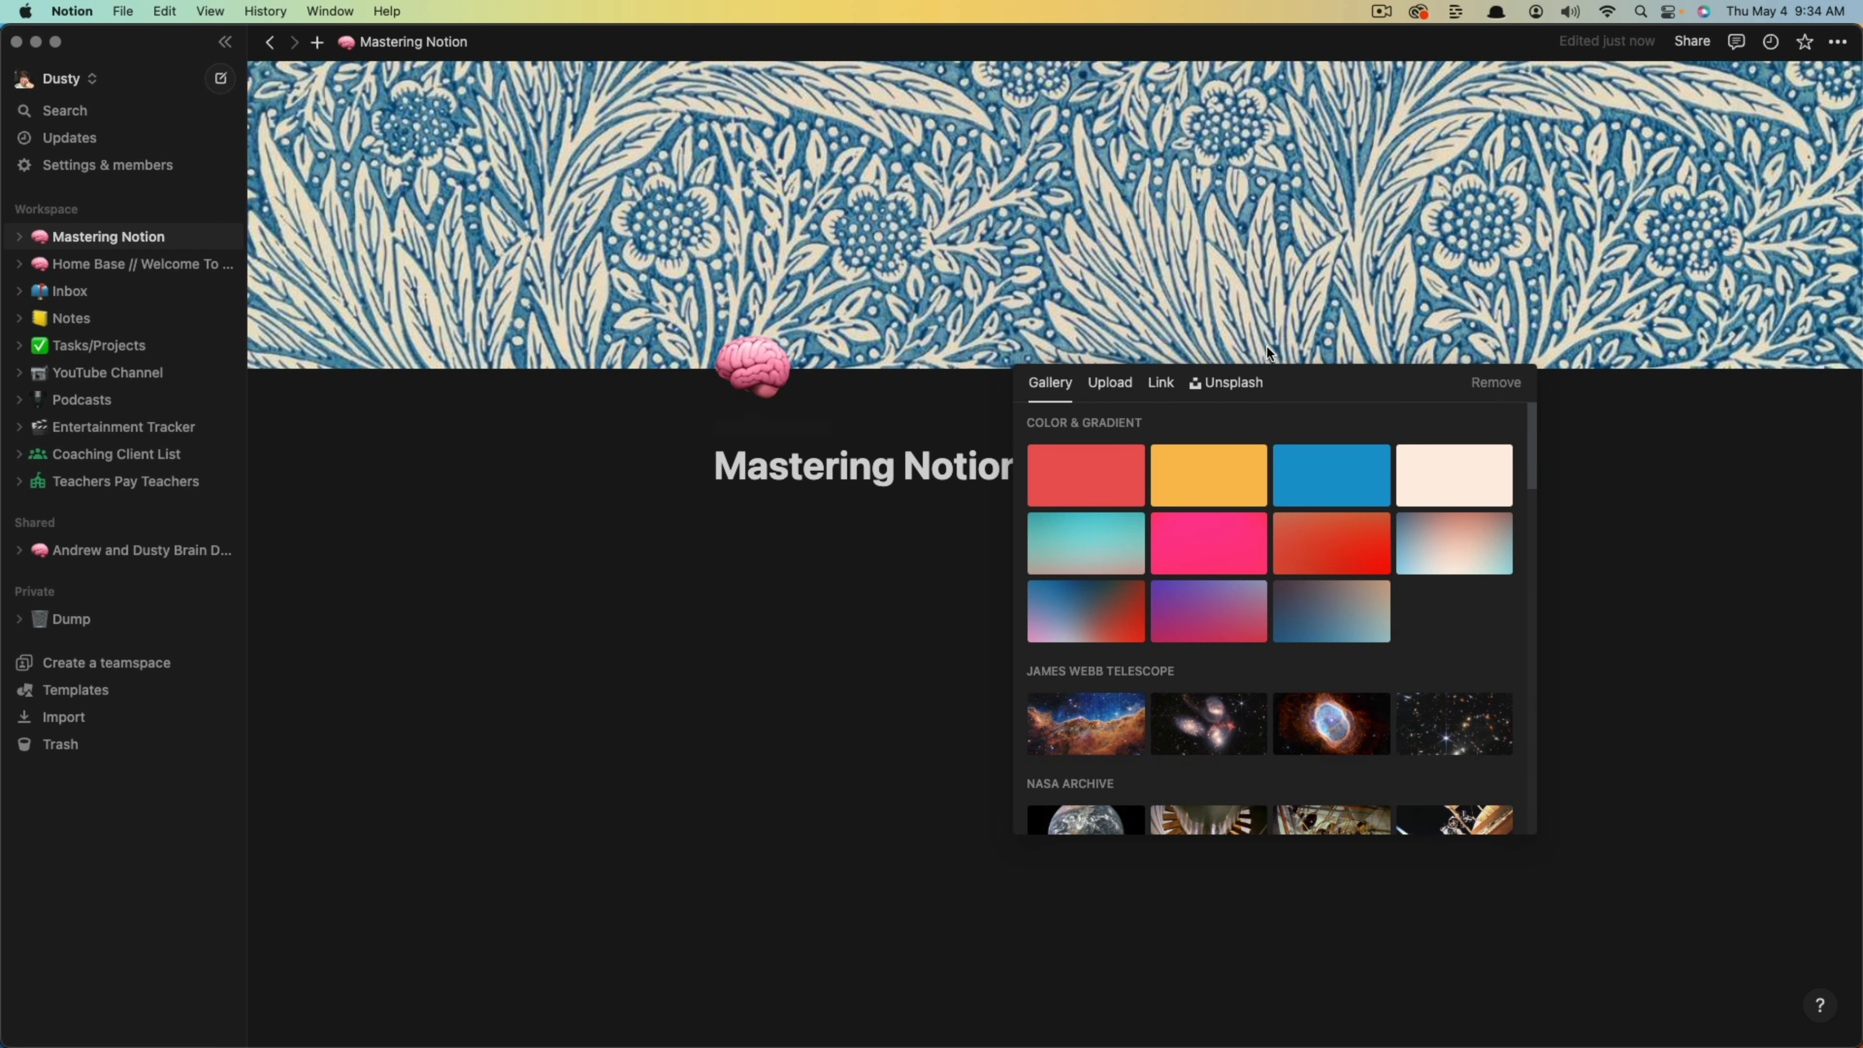
{"action": "left_click", "coordinate": [1098, 482]}
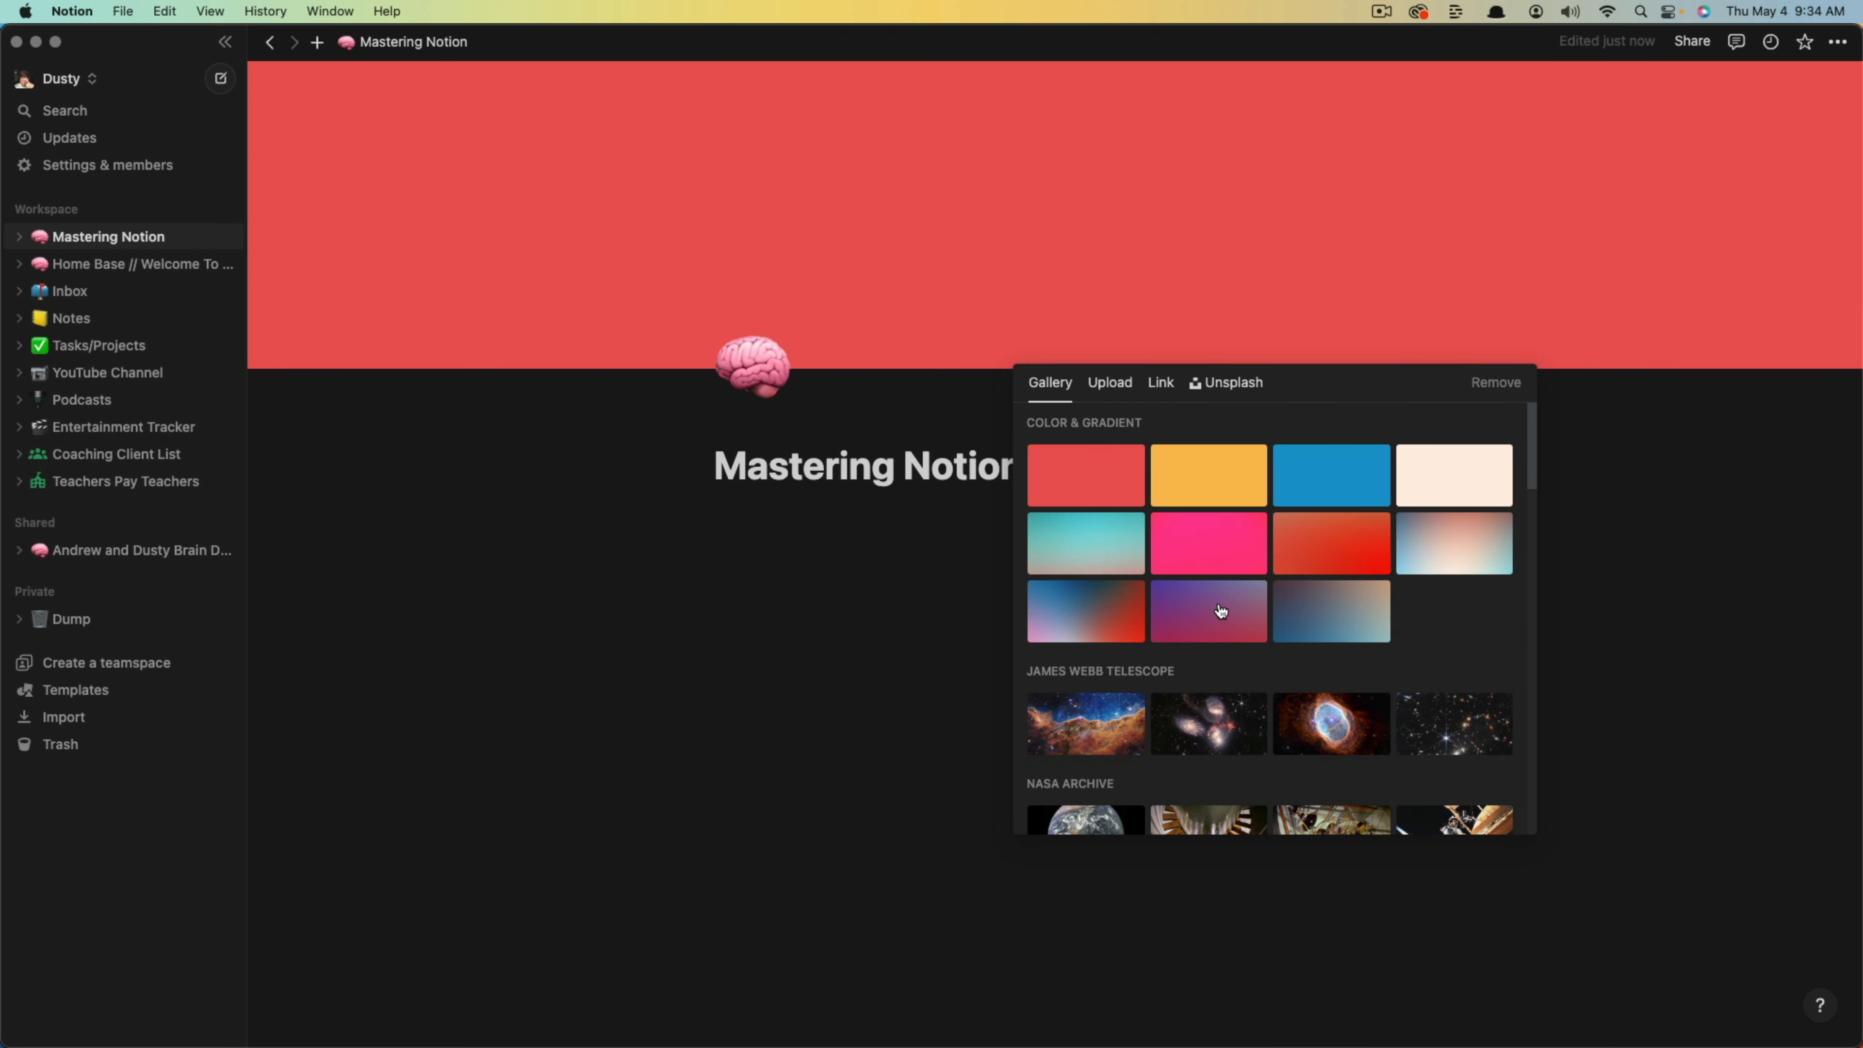
{"action": "left_click", "coordinate": [1109, 382]}
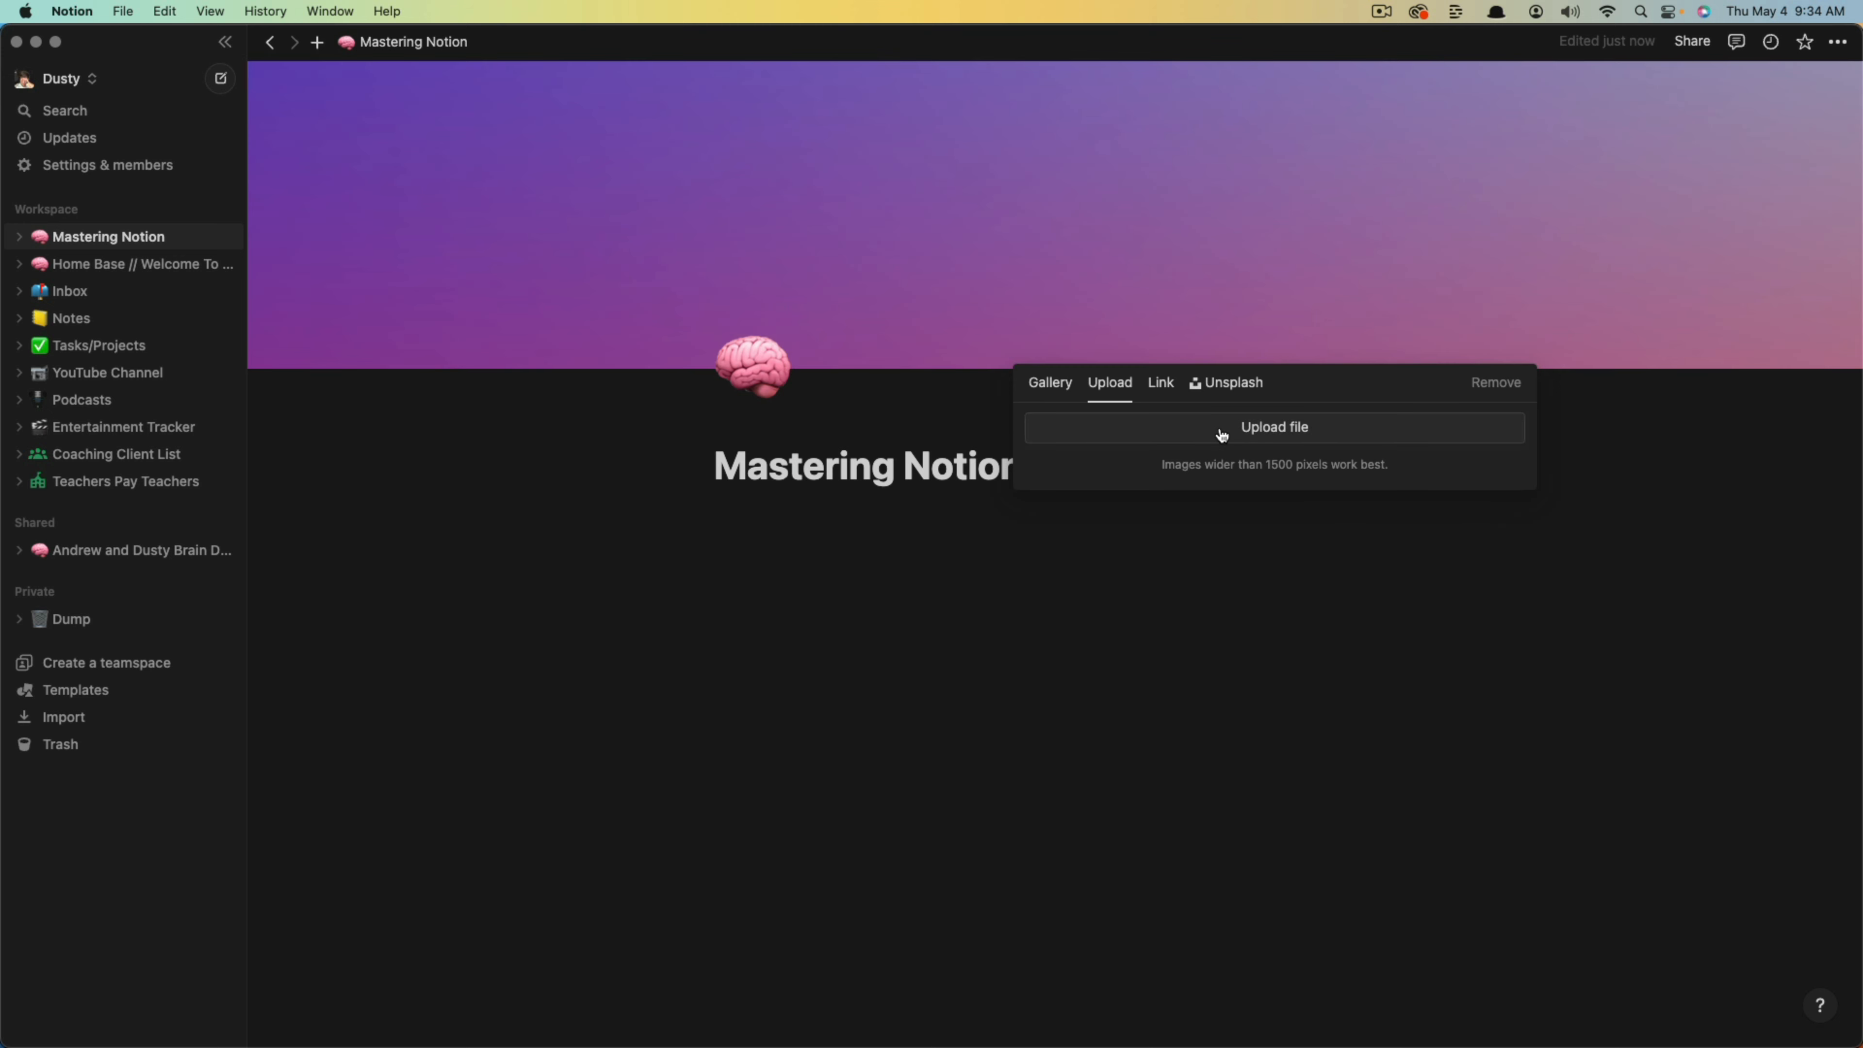
{"action": "left_click", "coordinate": [1171, 389]}
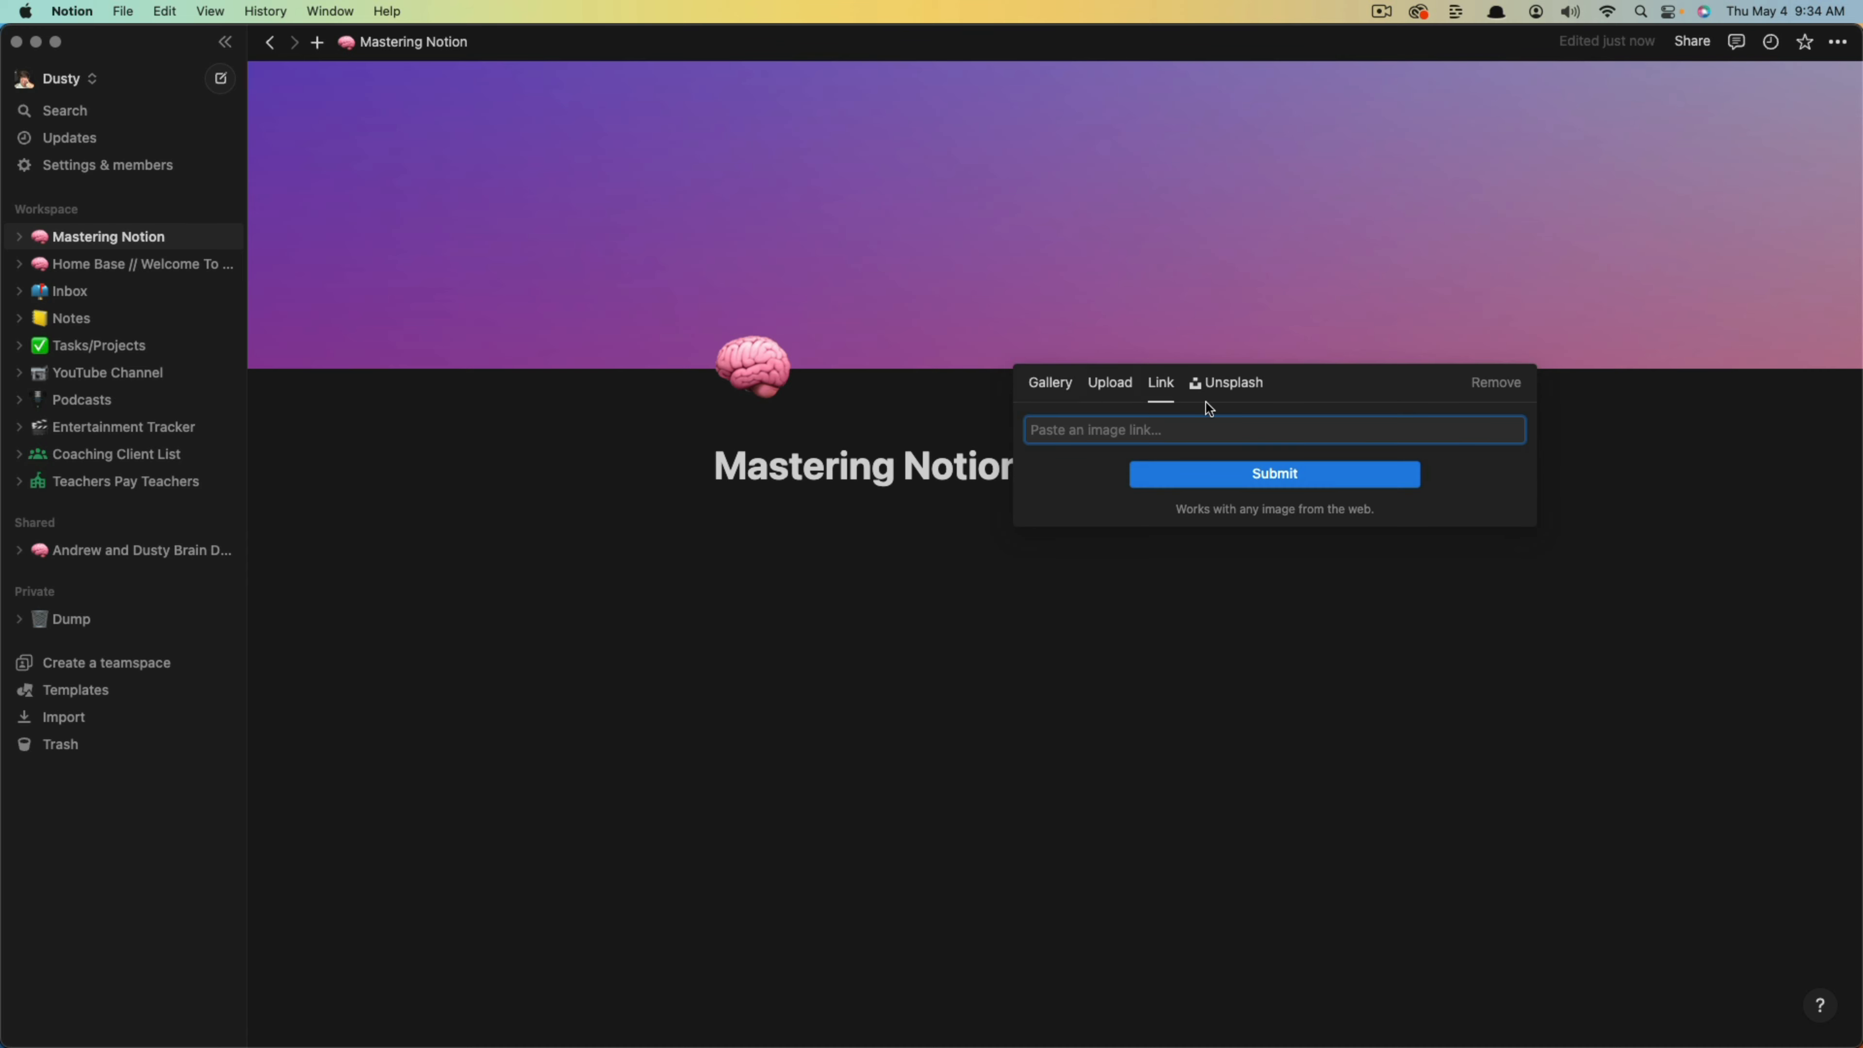
{"action": "left_click", "coordinate": [1209, 383]}
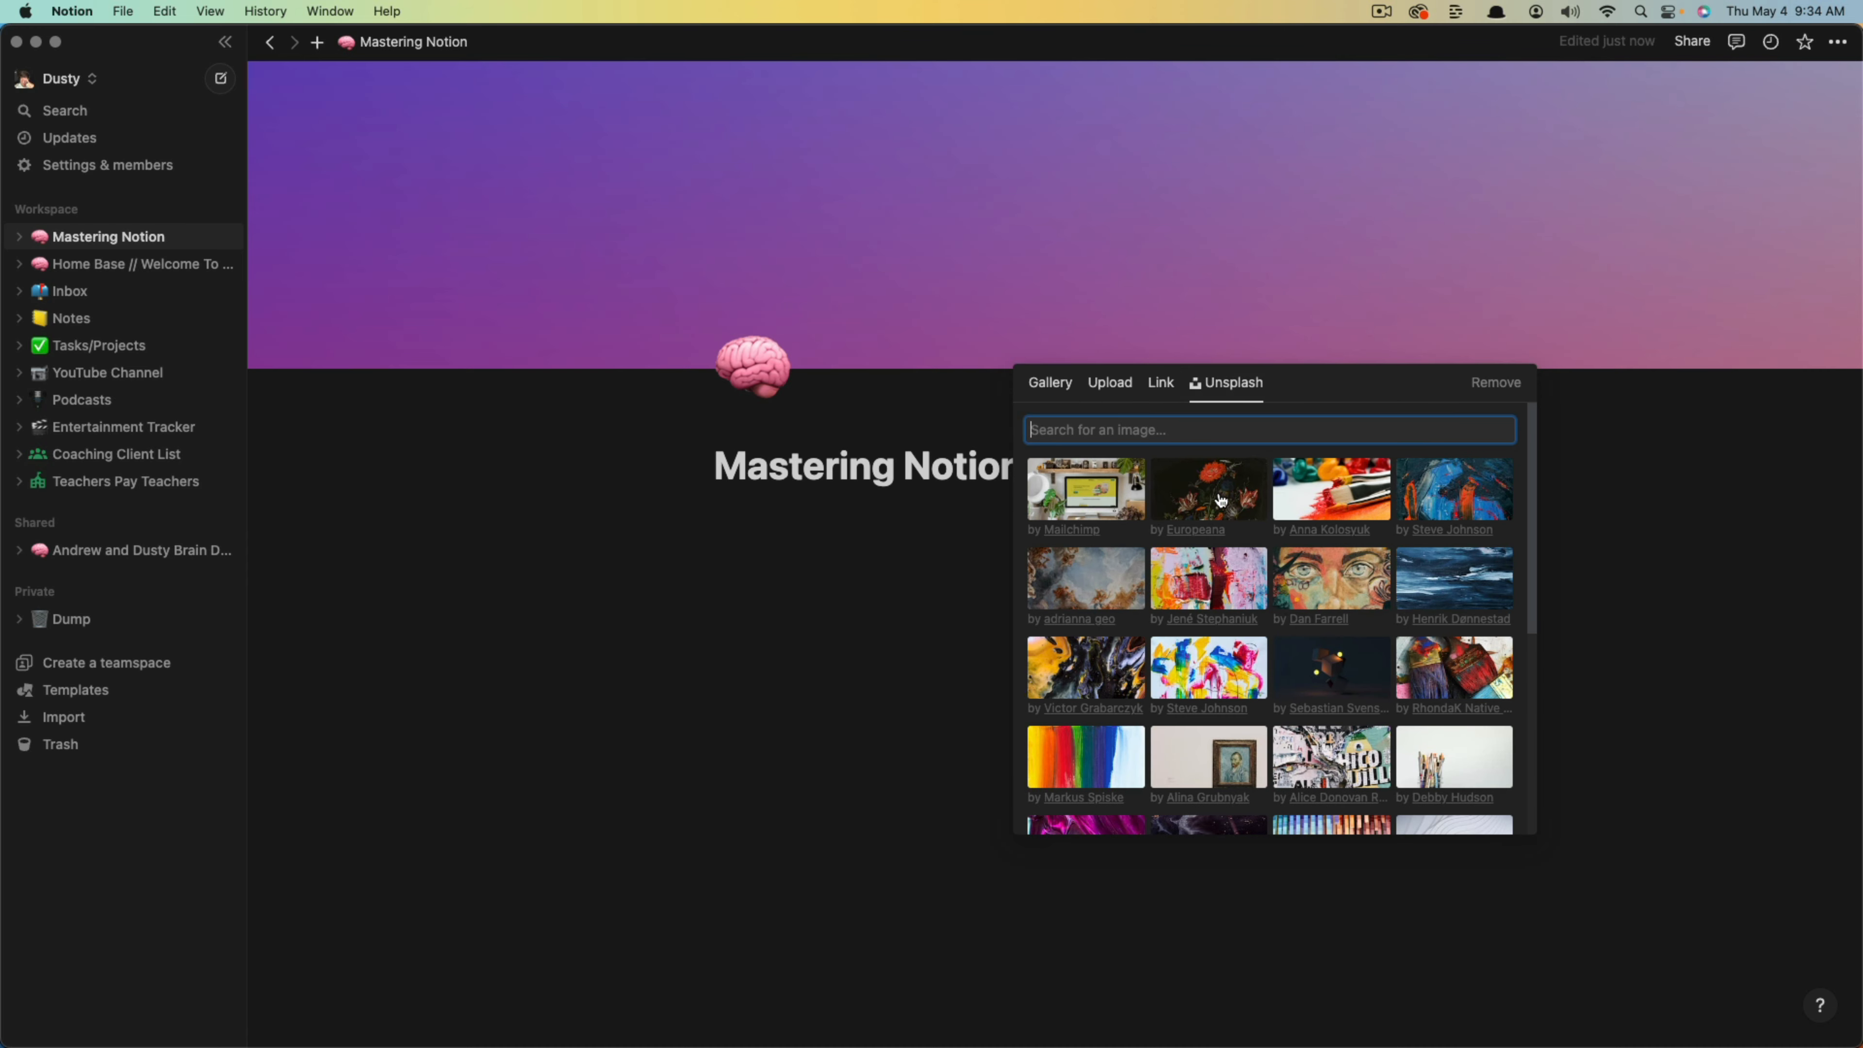
{"action": "left_click", "coordinate": [1069, 493]}
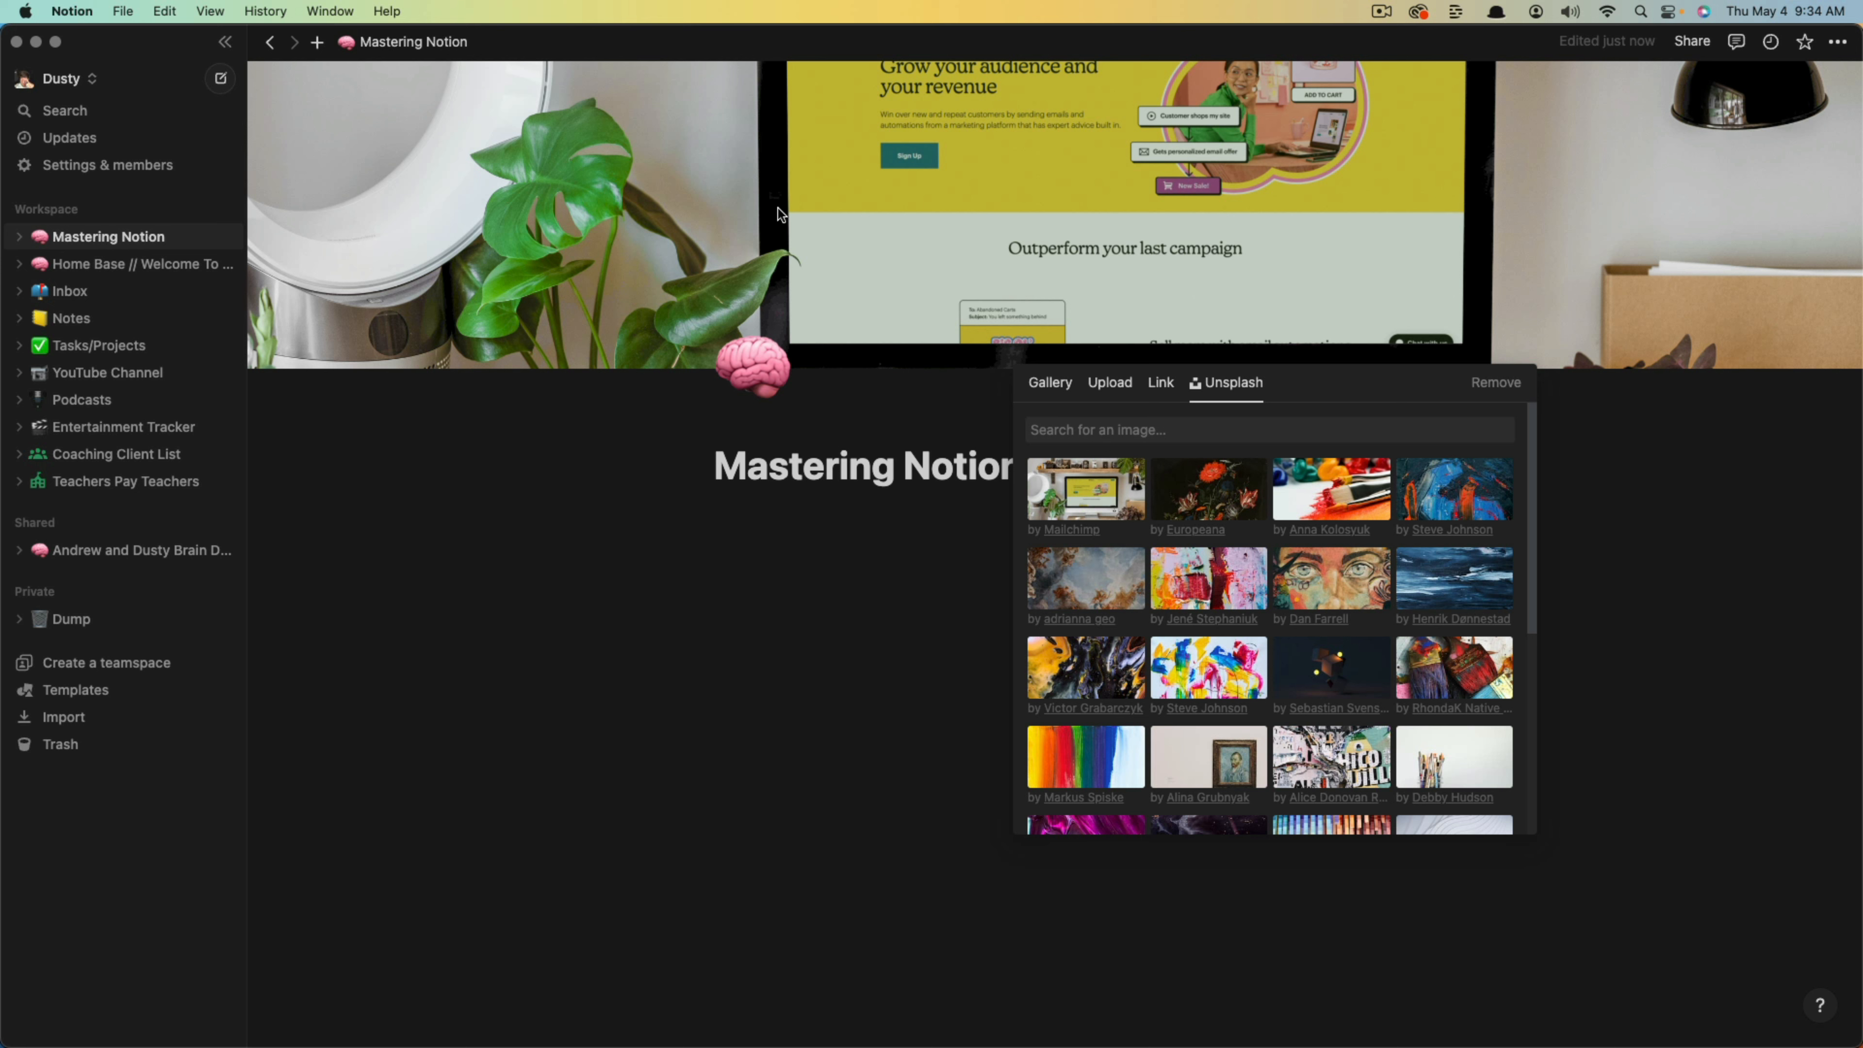
{"action": "left_click", "coordinate": [896, 607]}
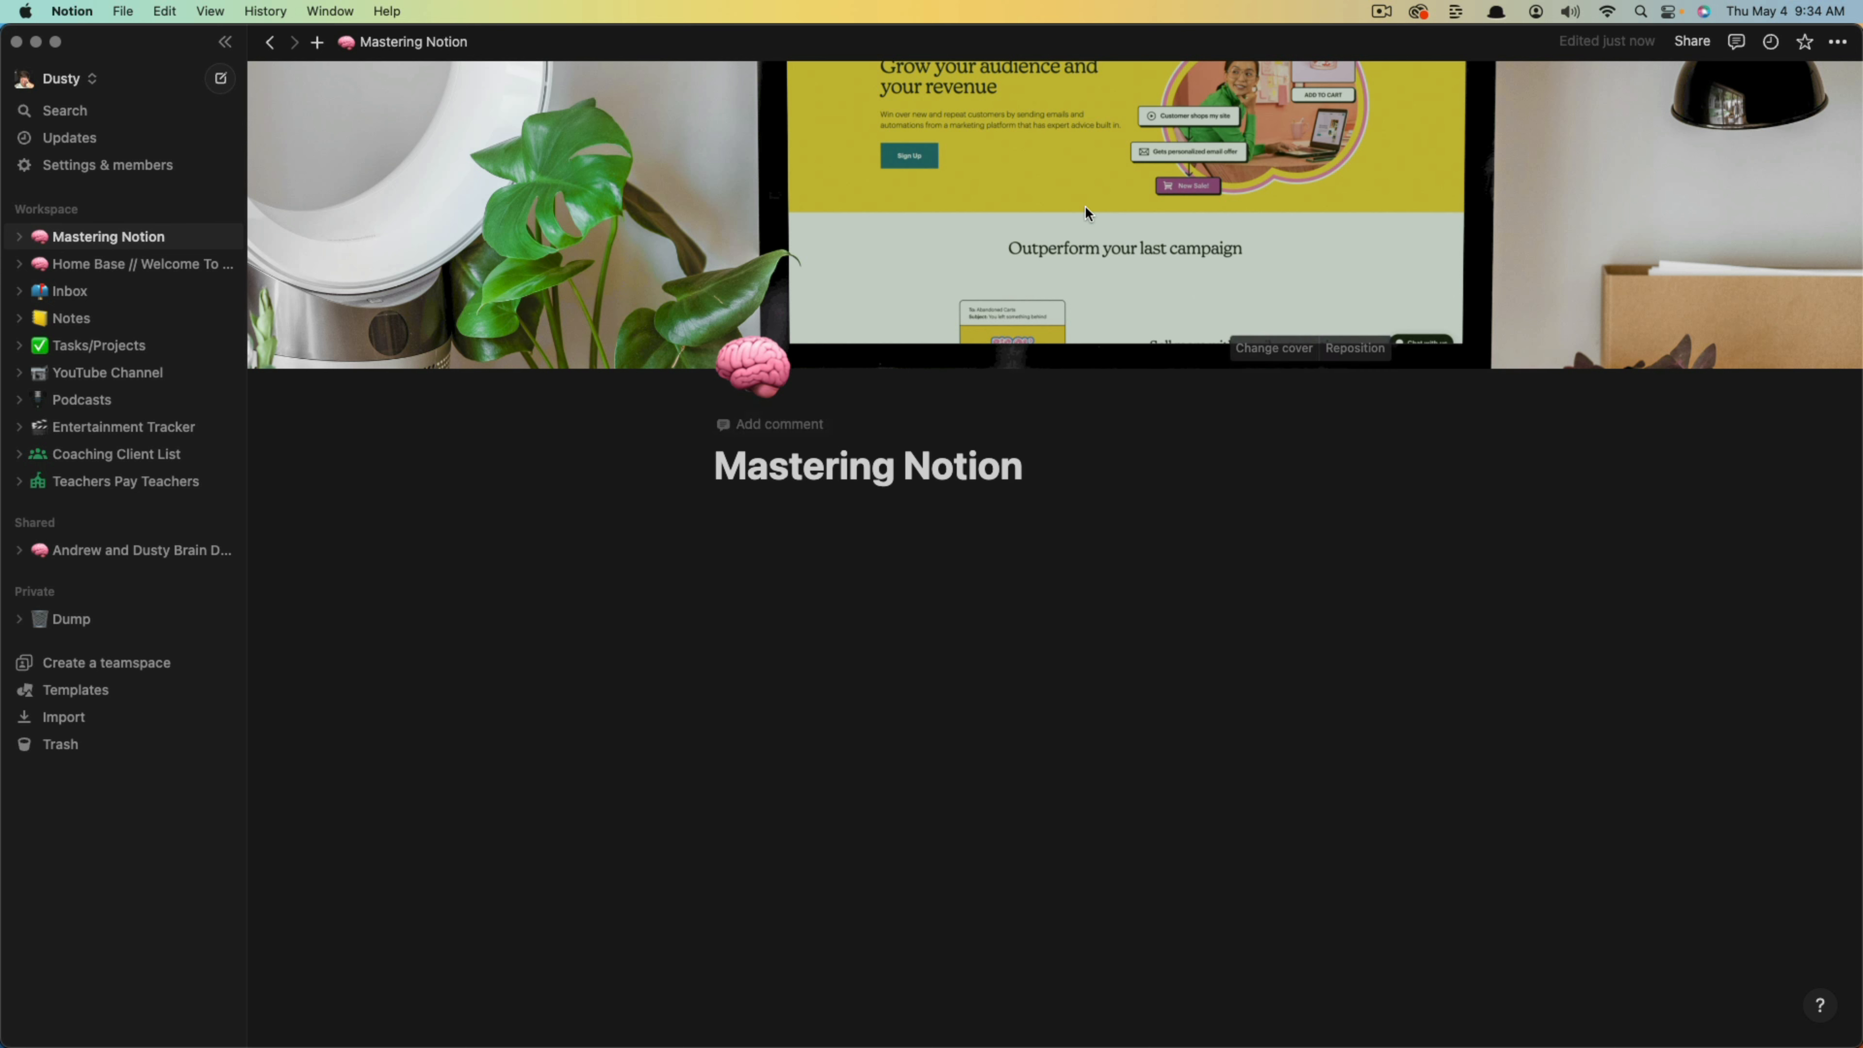
Shift the cover photo slightly upward within its frame and save the position.
{"action": "left_click", "coordinate": [1355, 349]}
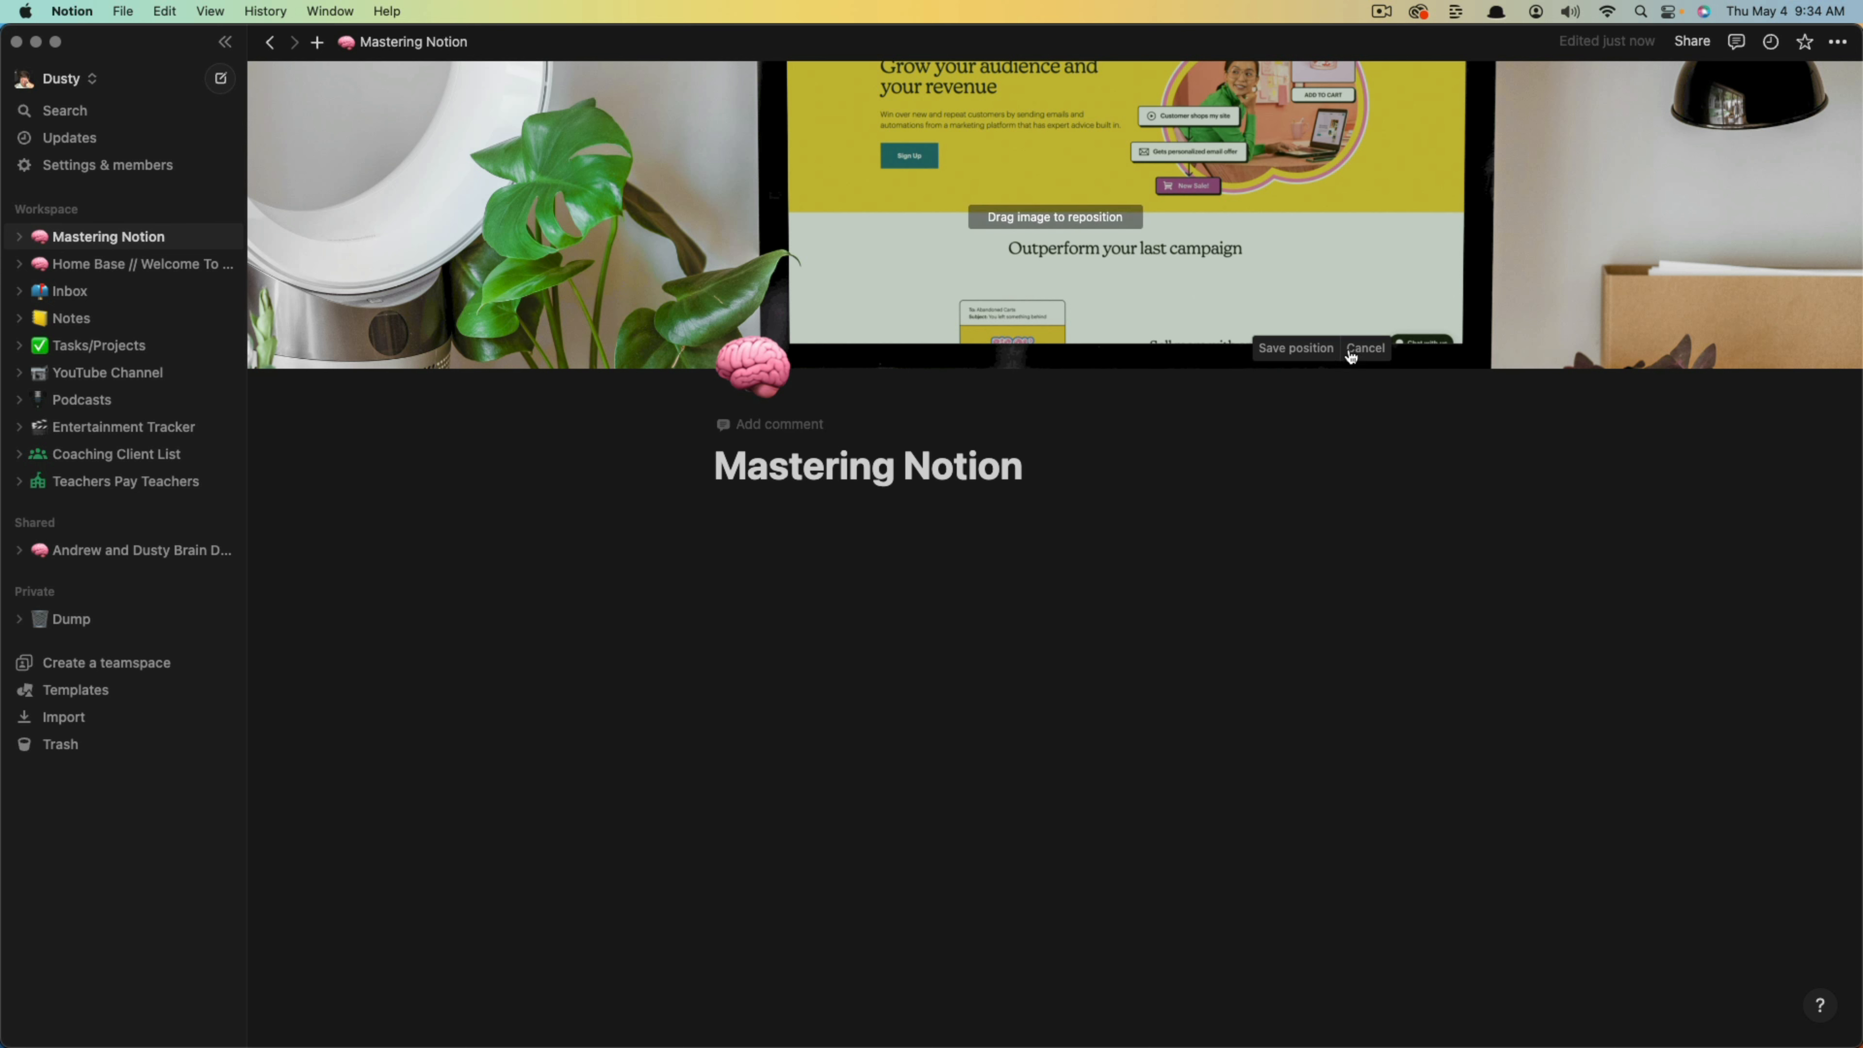
{"action": "mouse_move", "coordinate": [1174, 172]}
{"action": "left_mouse_down"}
{"action": "mouse_move", "coordinate": [1172, 225]}
{"action": "mouse_move", "coordinate": [1175, 141]}
{"action": "left_mouse_up"}
{"action": "right_click", "coordinate": [1177, 114]}
{"action": "left_click", "coordinate": [1223, 676]}
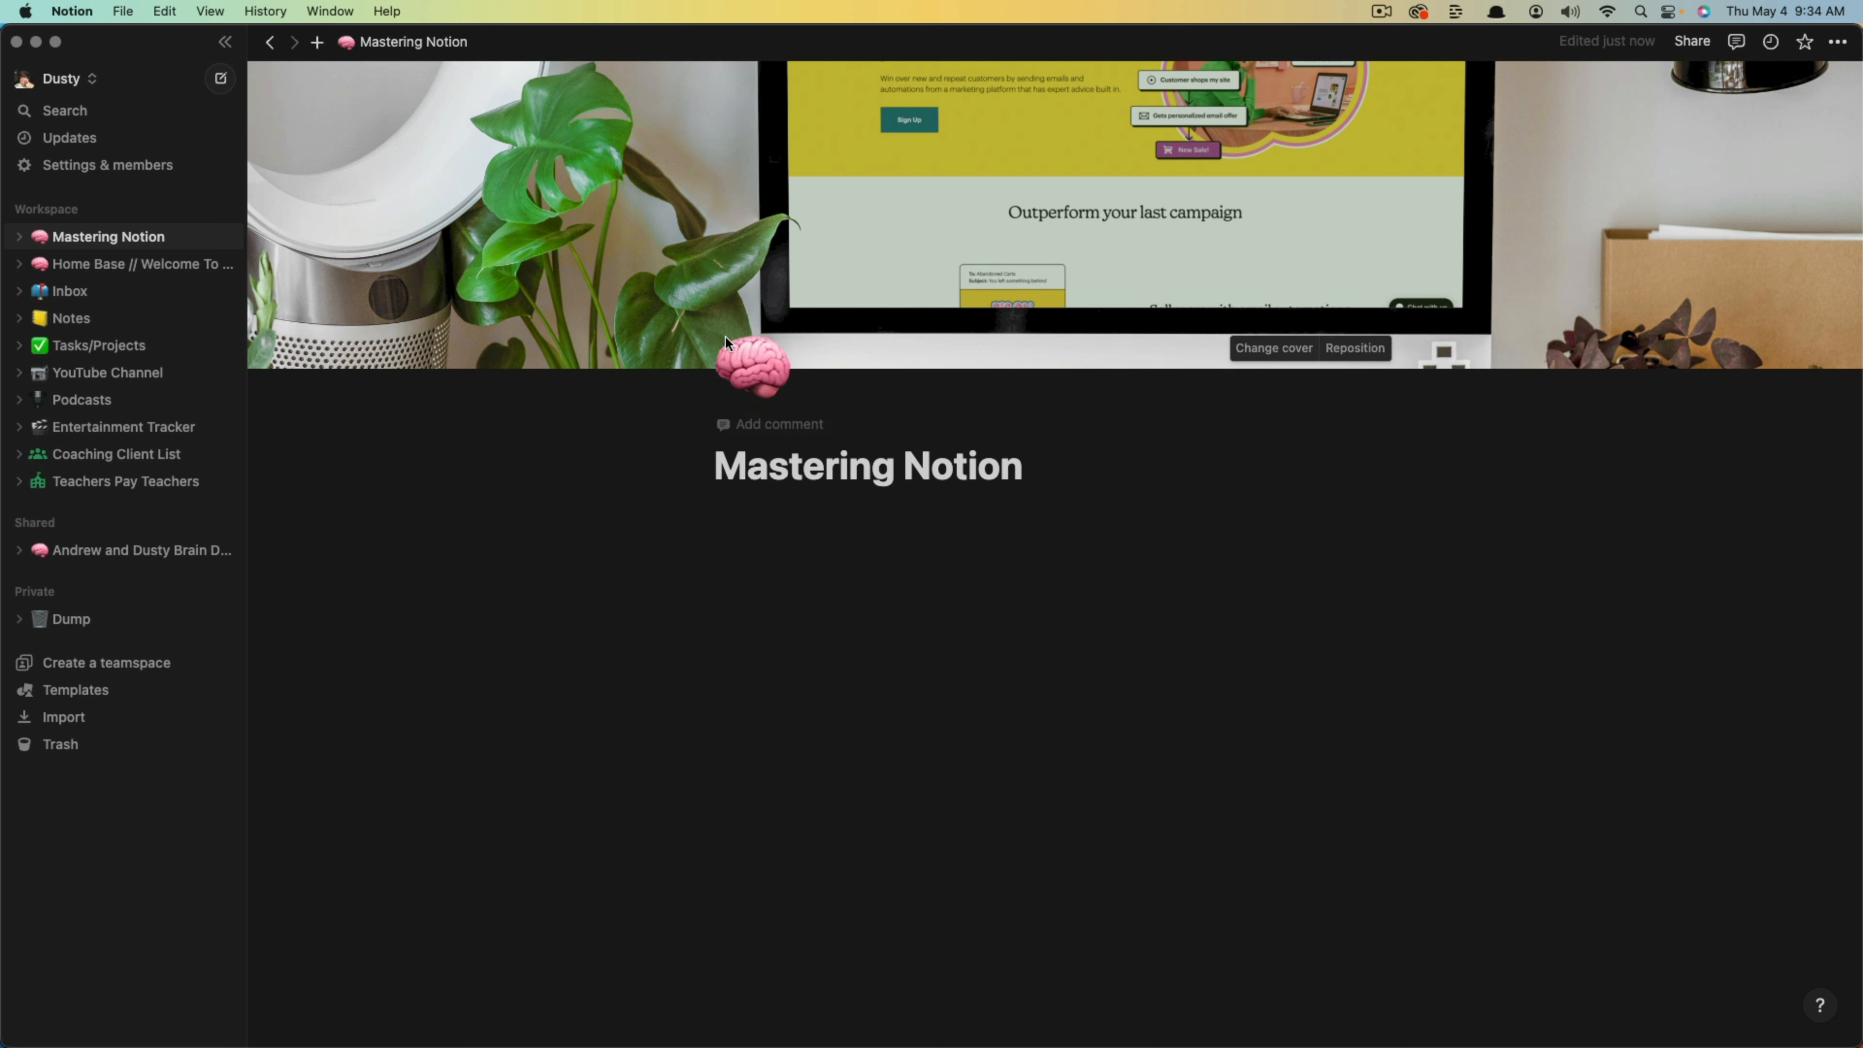
Examine the basic block types that can be added on the first empty line of the Mastering Notion page.
{"action": "left_click", "coordinate": [737, 536]}
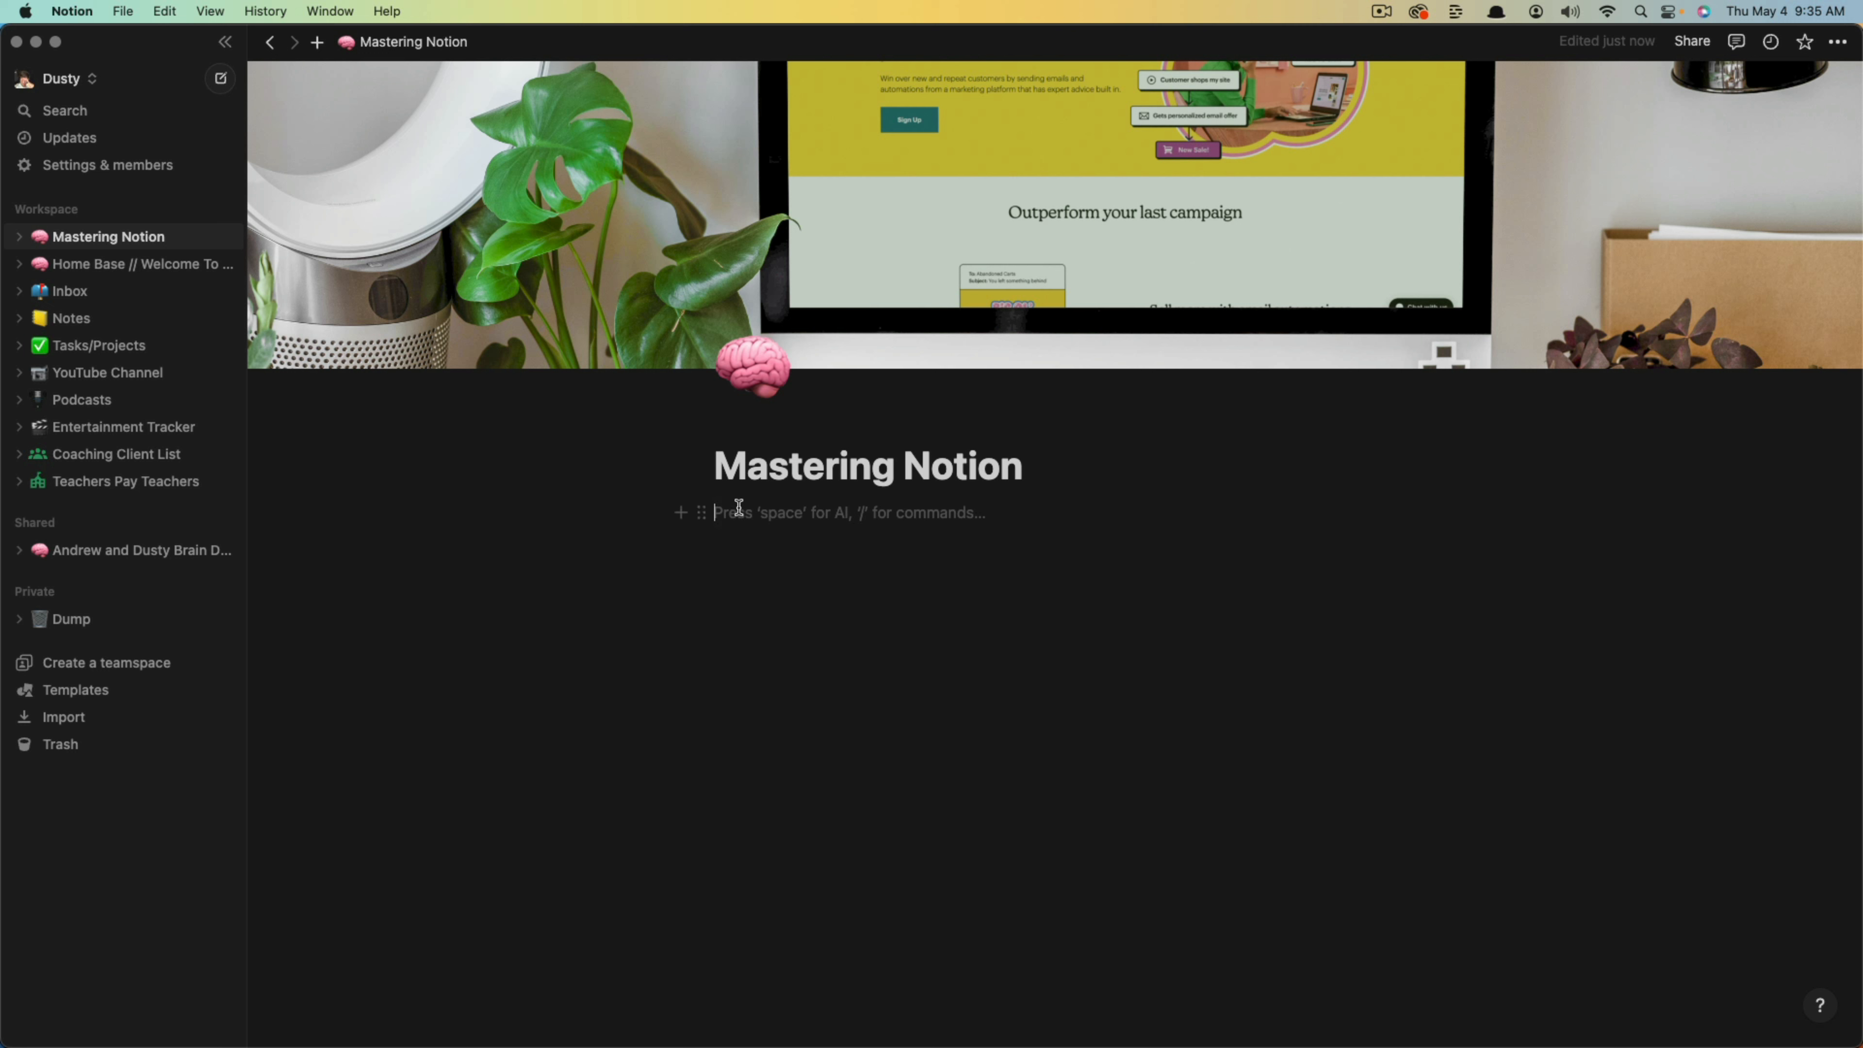
{"action": "left_click_drag", "start_coordinate": [649, 611], "coordinate": [965, 502]}
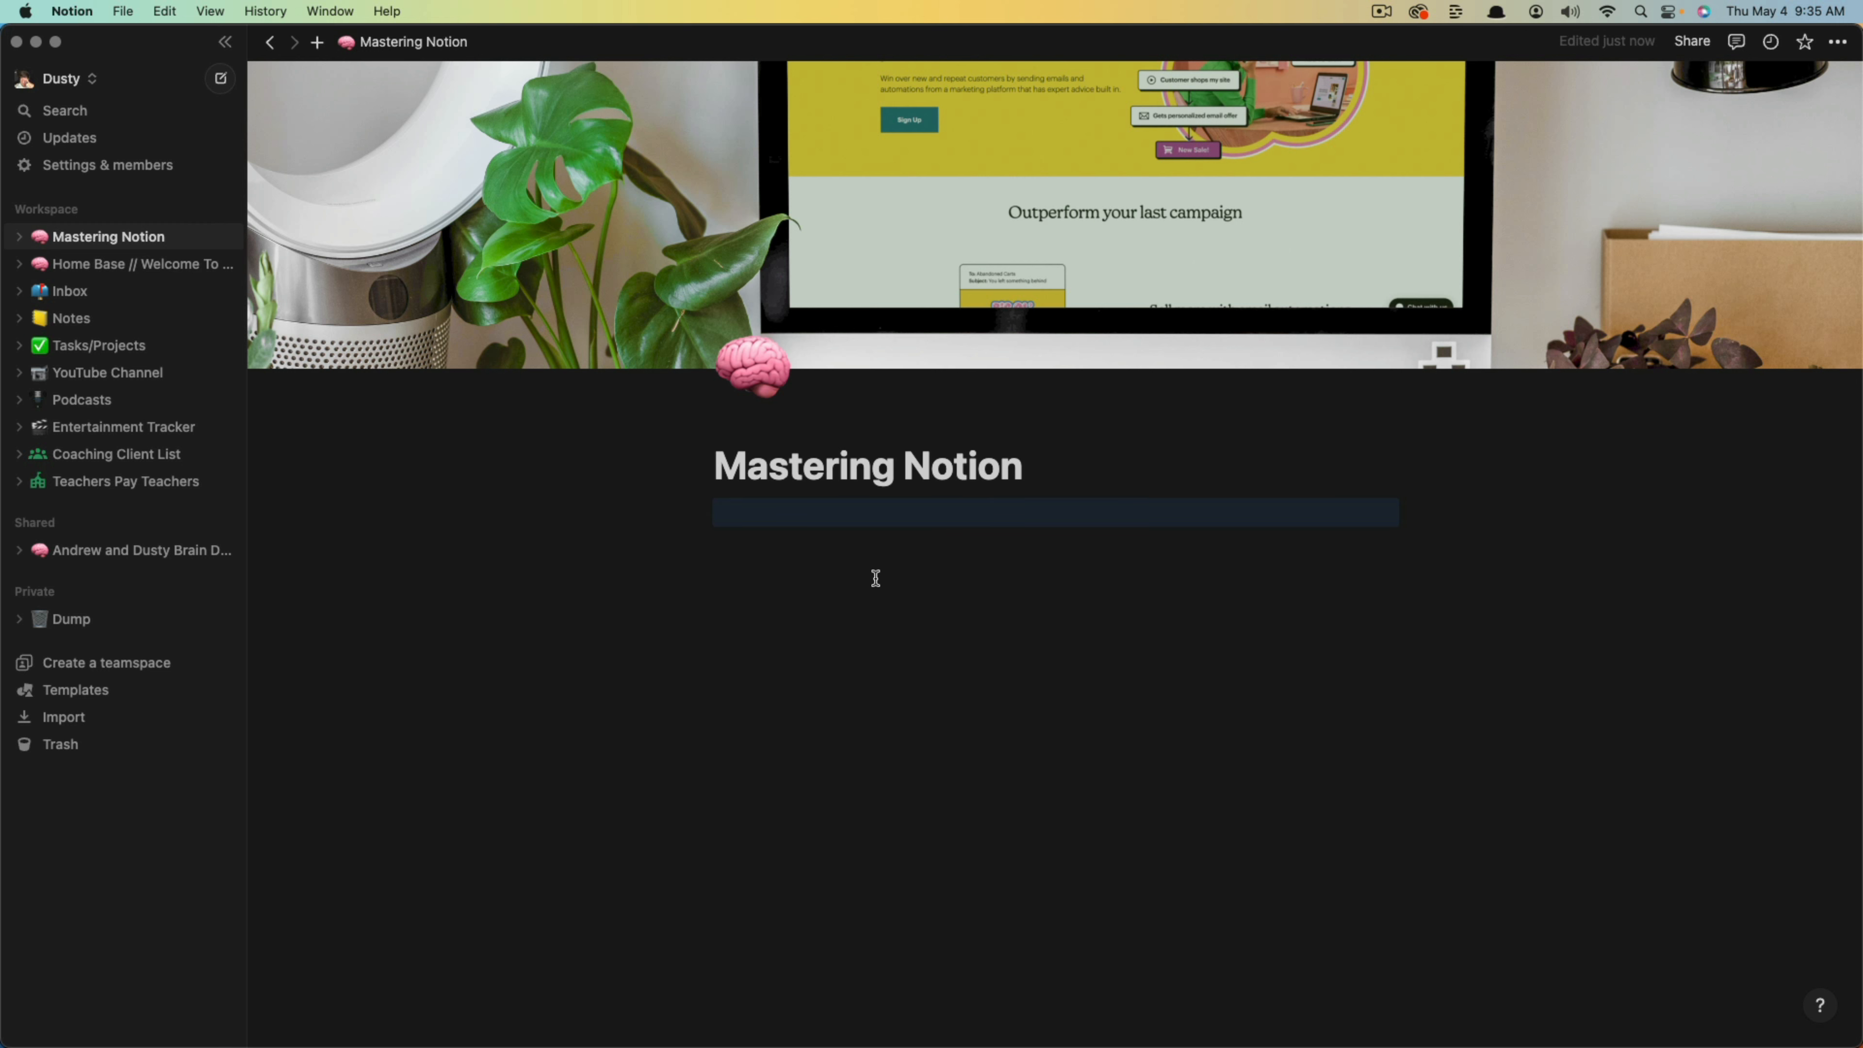
{"action": "left_click", "coordinate": [823, 601]}
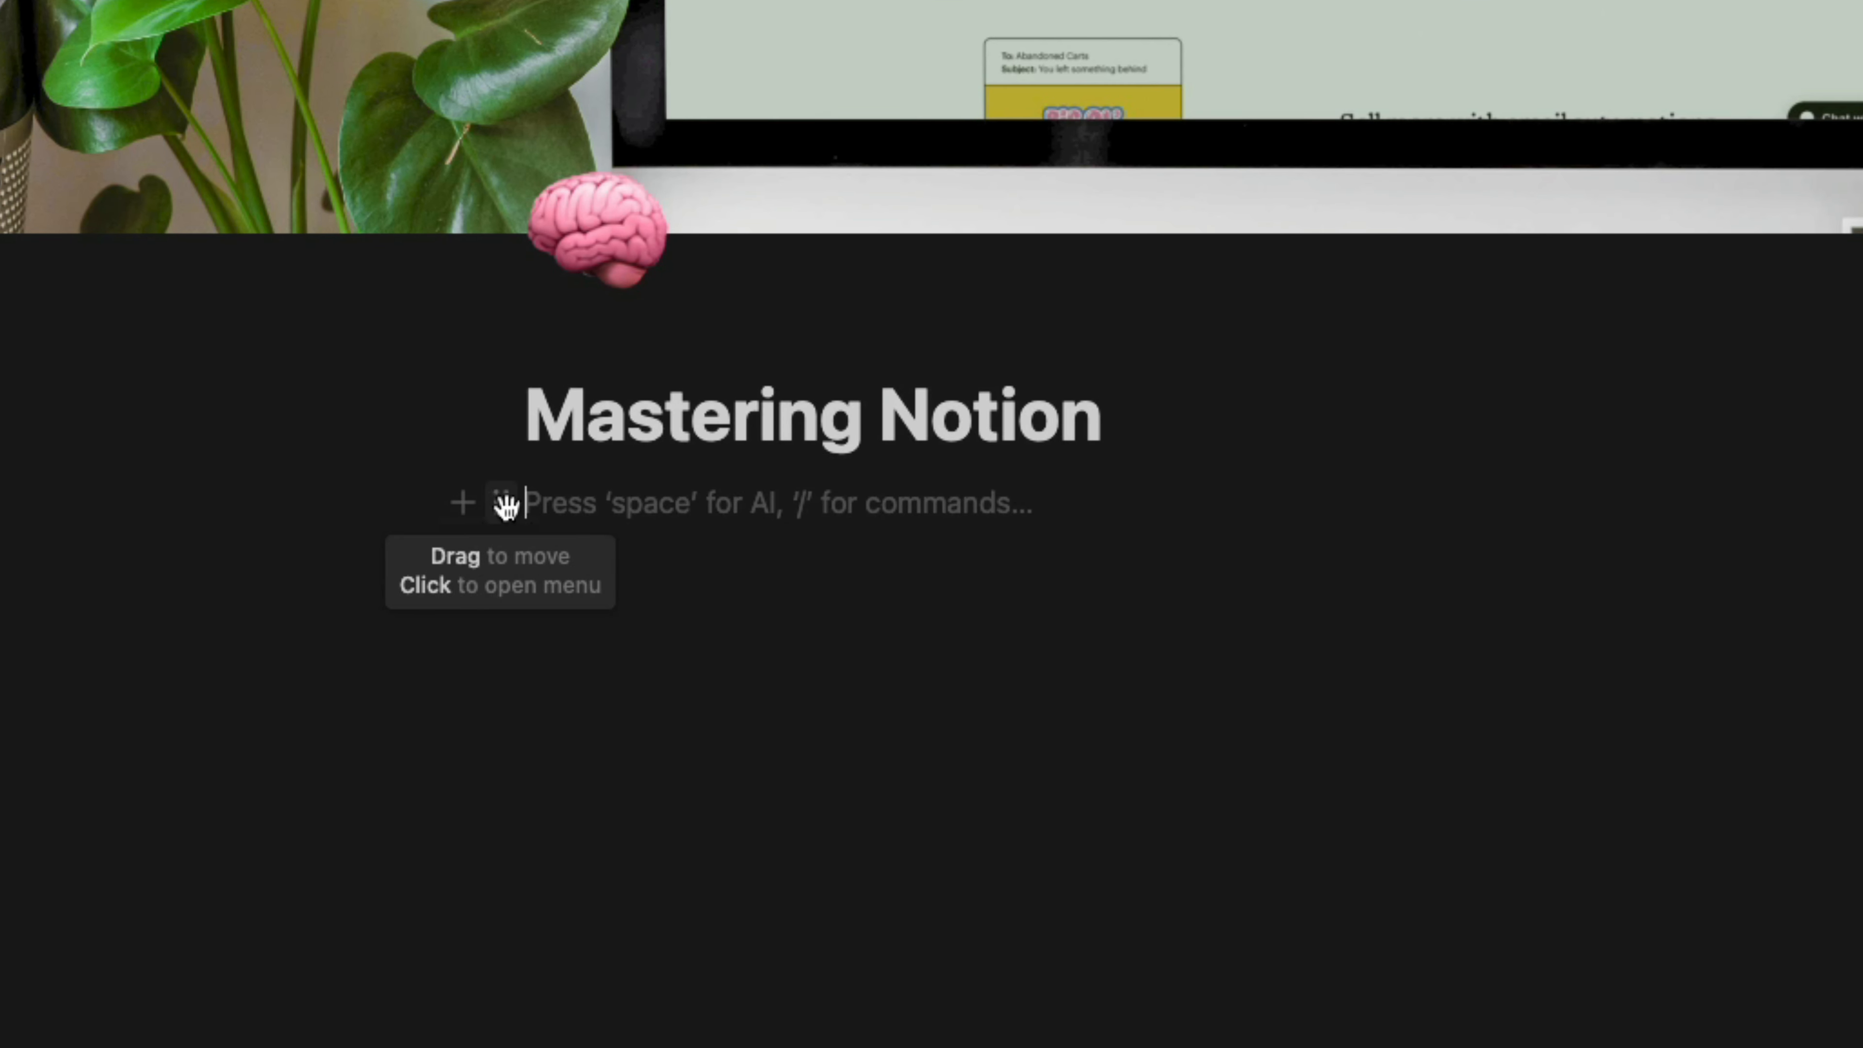
{"action": "left_click", "coordinate": [464, 504]}
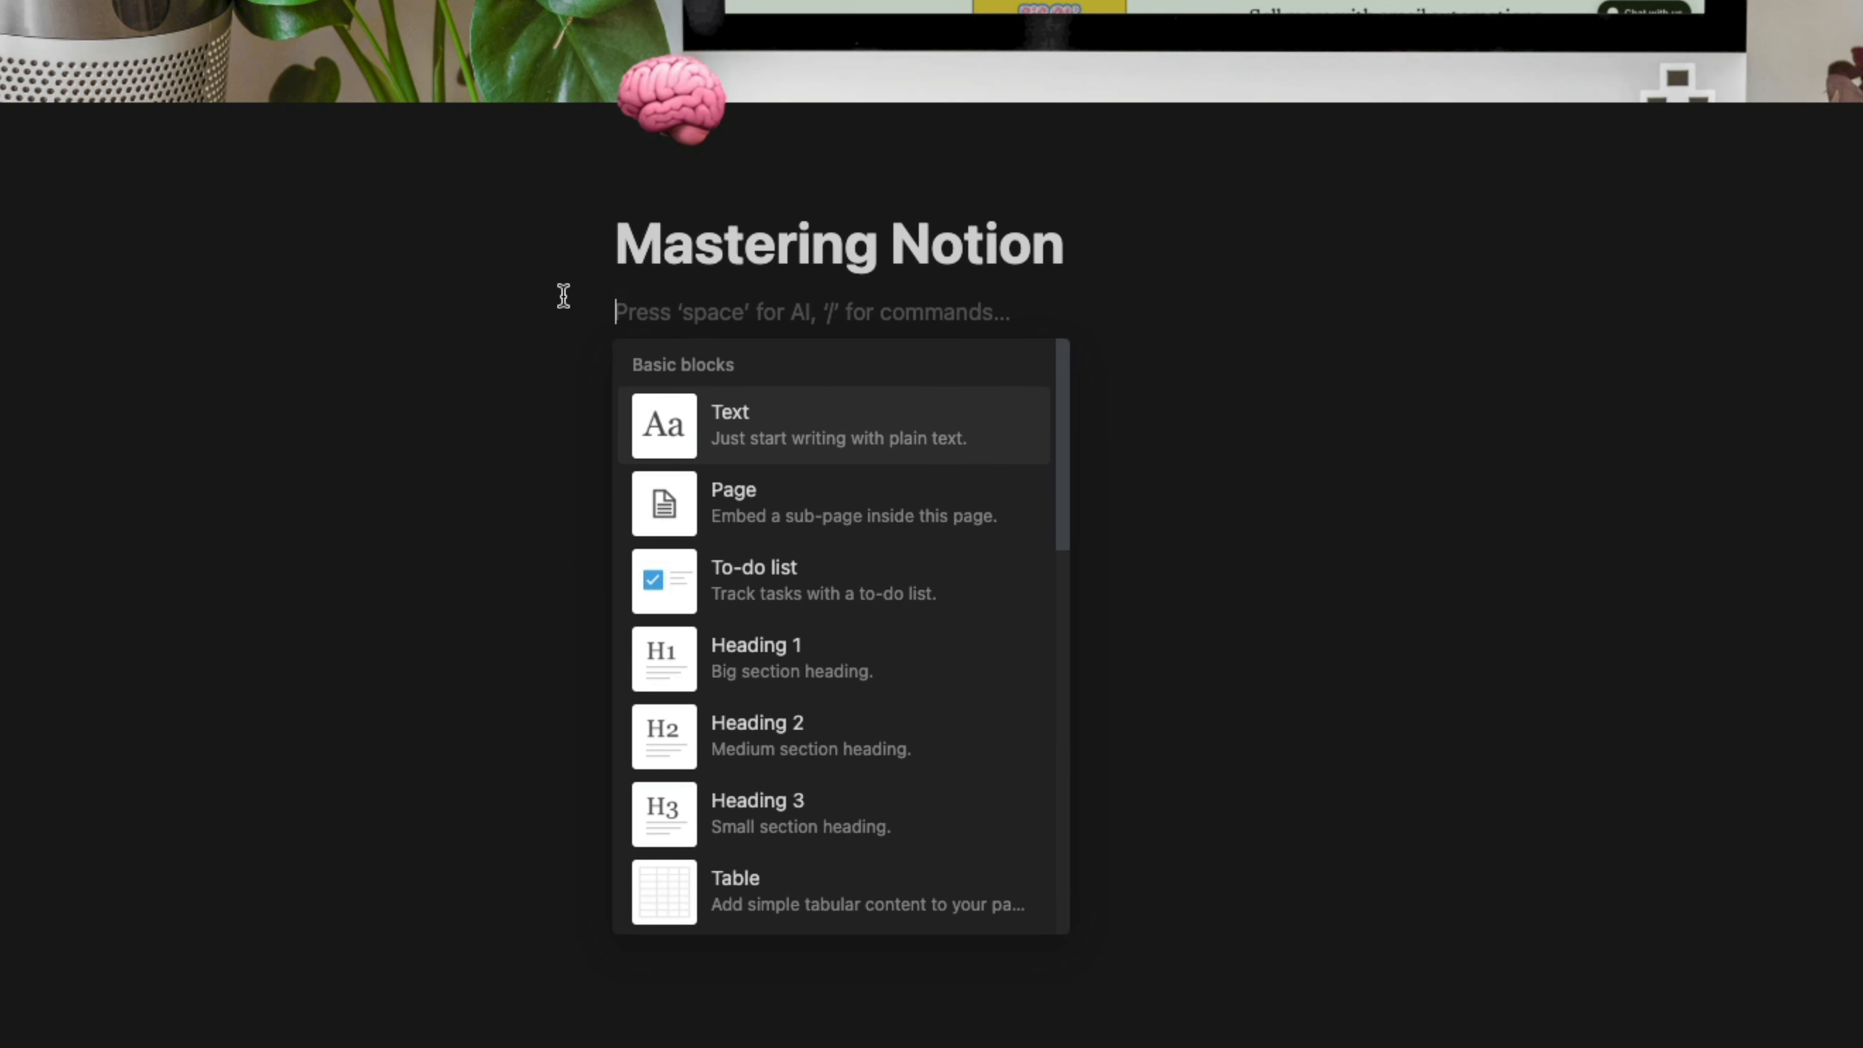
{"action": "scroll", "coordinate": [783, 588], "scroll_direction": "down", "scroll_amount": 1}
{"action": "scroll", "coordinate": [783, 589], "scroll_direction": "down", "scroll_amount": 5}
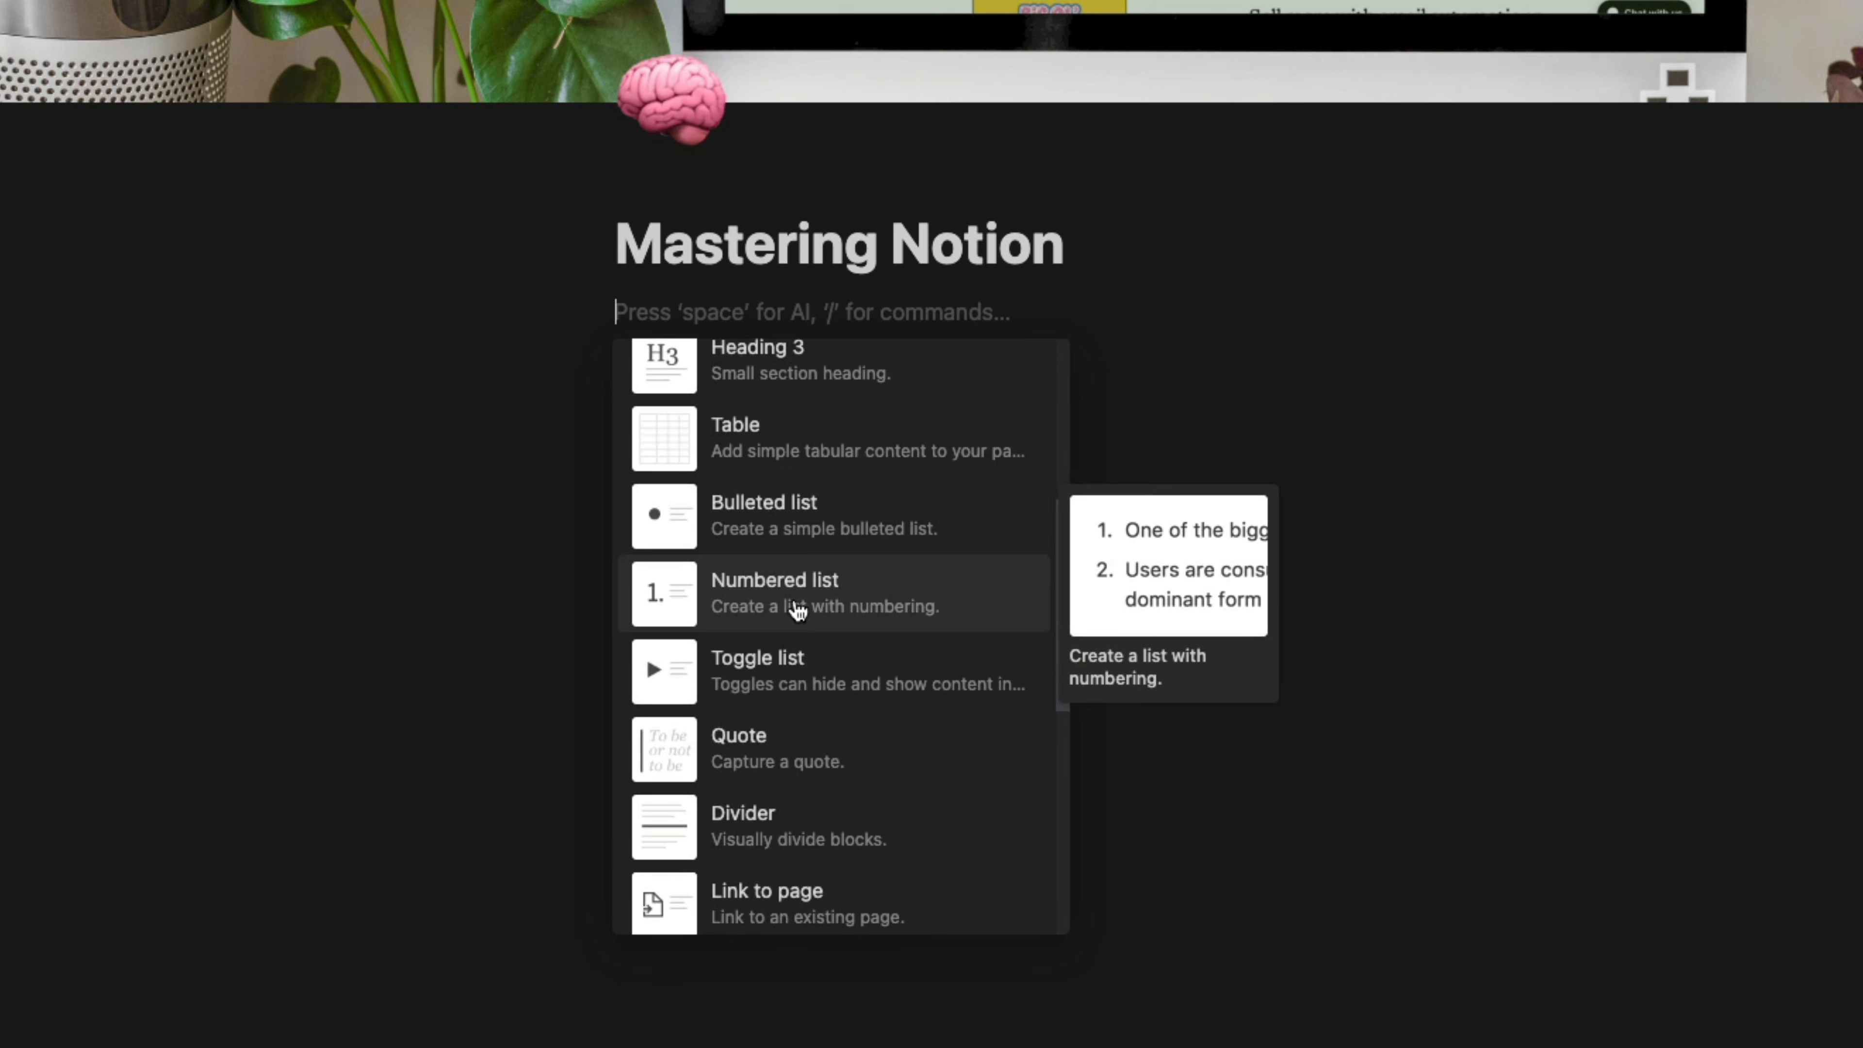
{"action": "scroll", "coordinate": [801, 584], "scroll_direction": "up", "scroll_amount": 2}
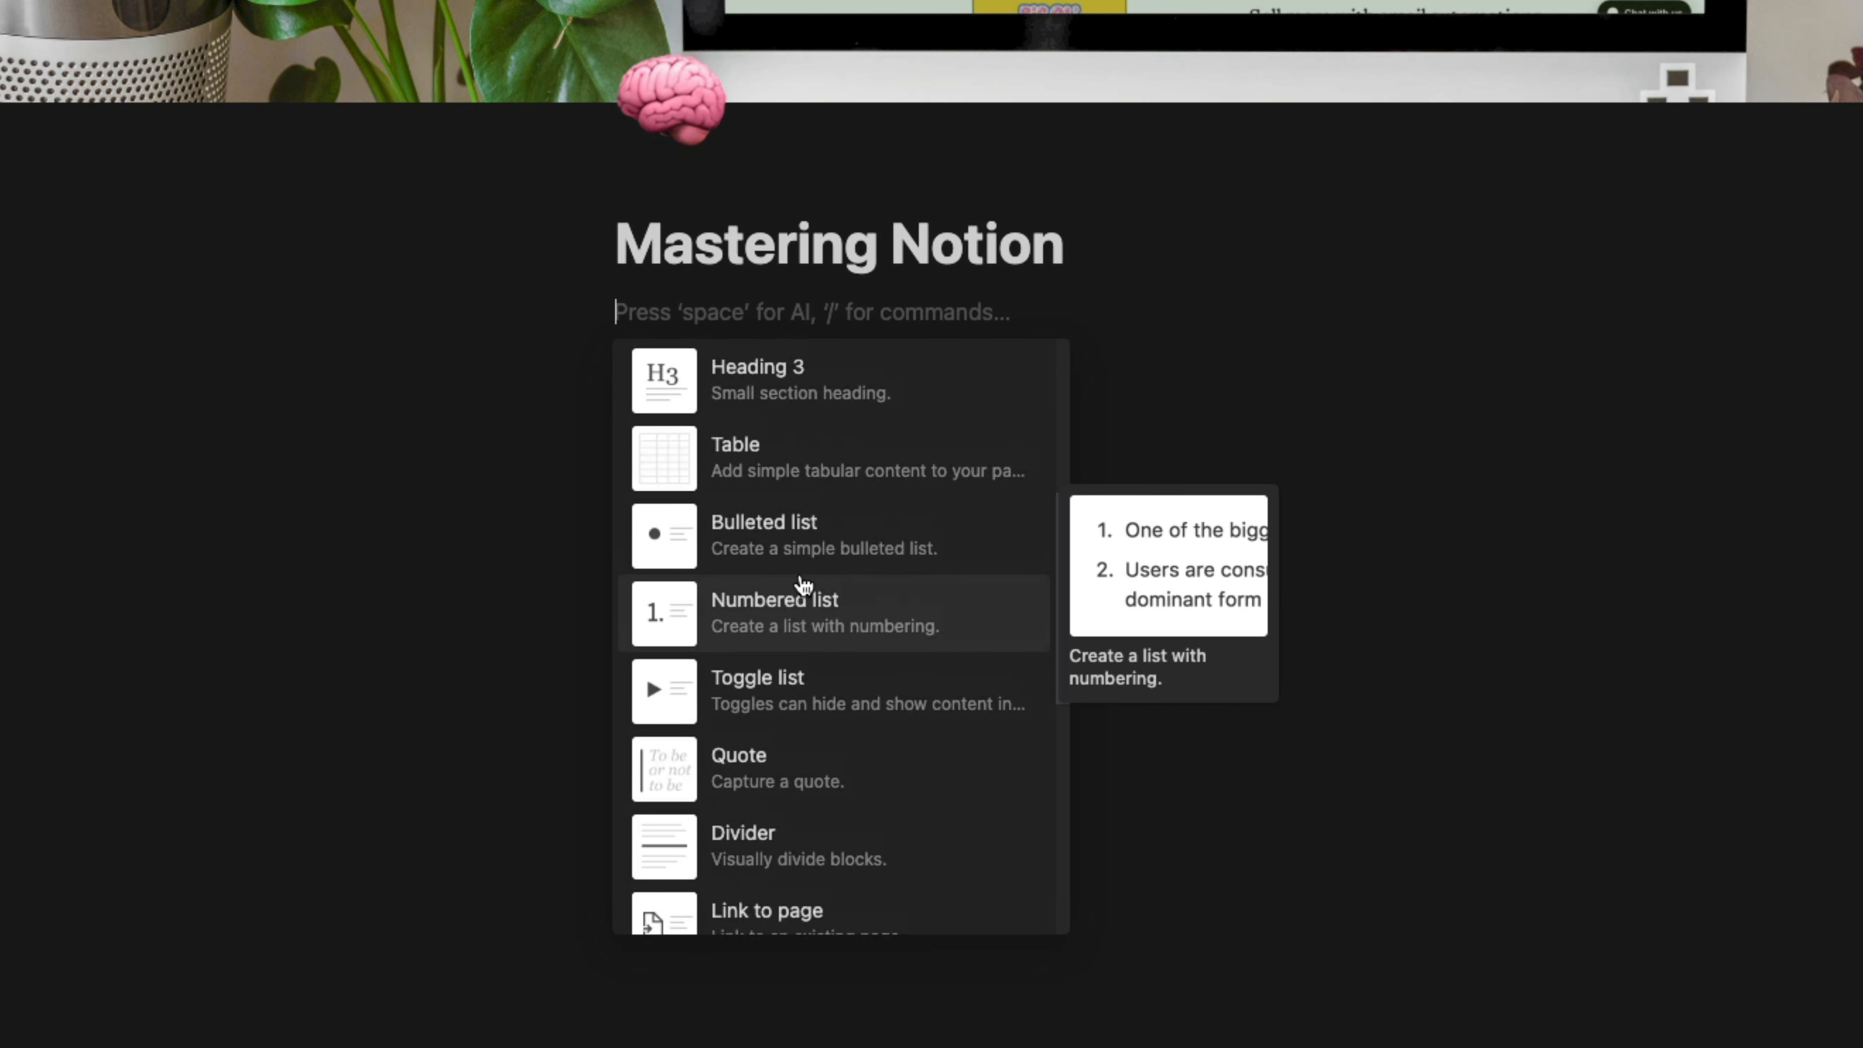
{"action": "scroll", "coordinate": [803, 585], "scroll_direction": "up", "scroll_amount": 10}
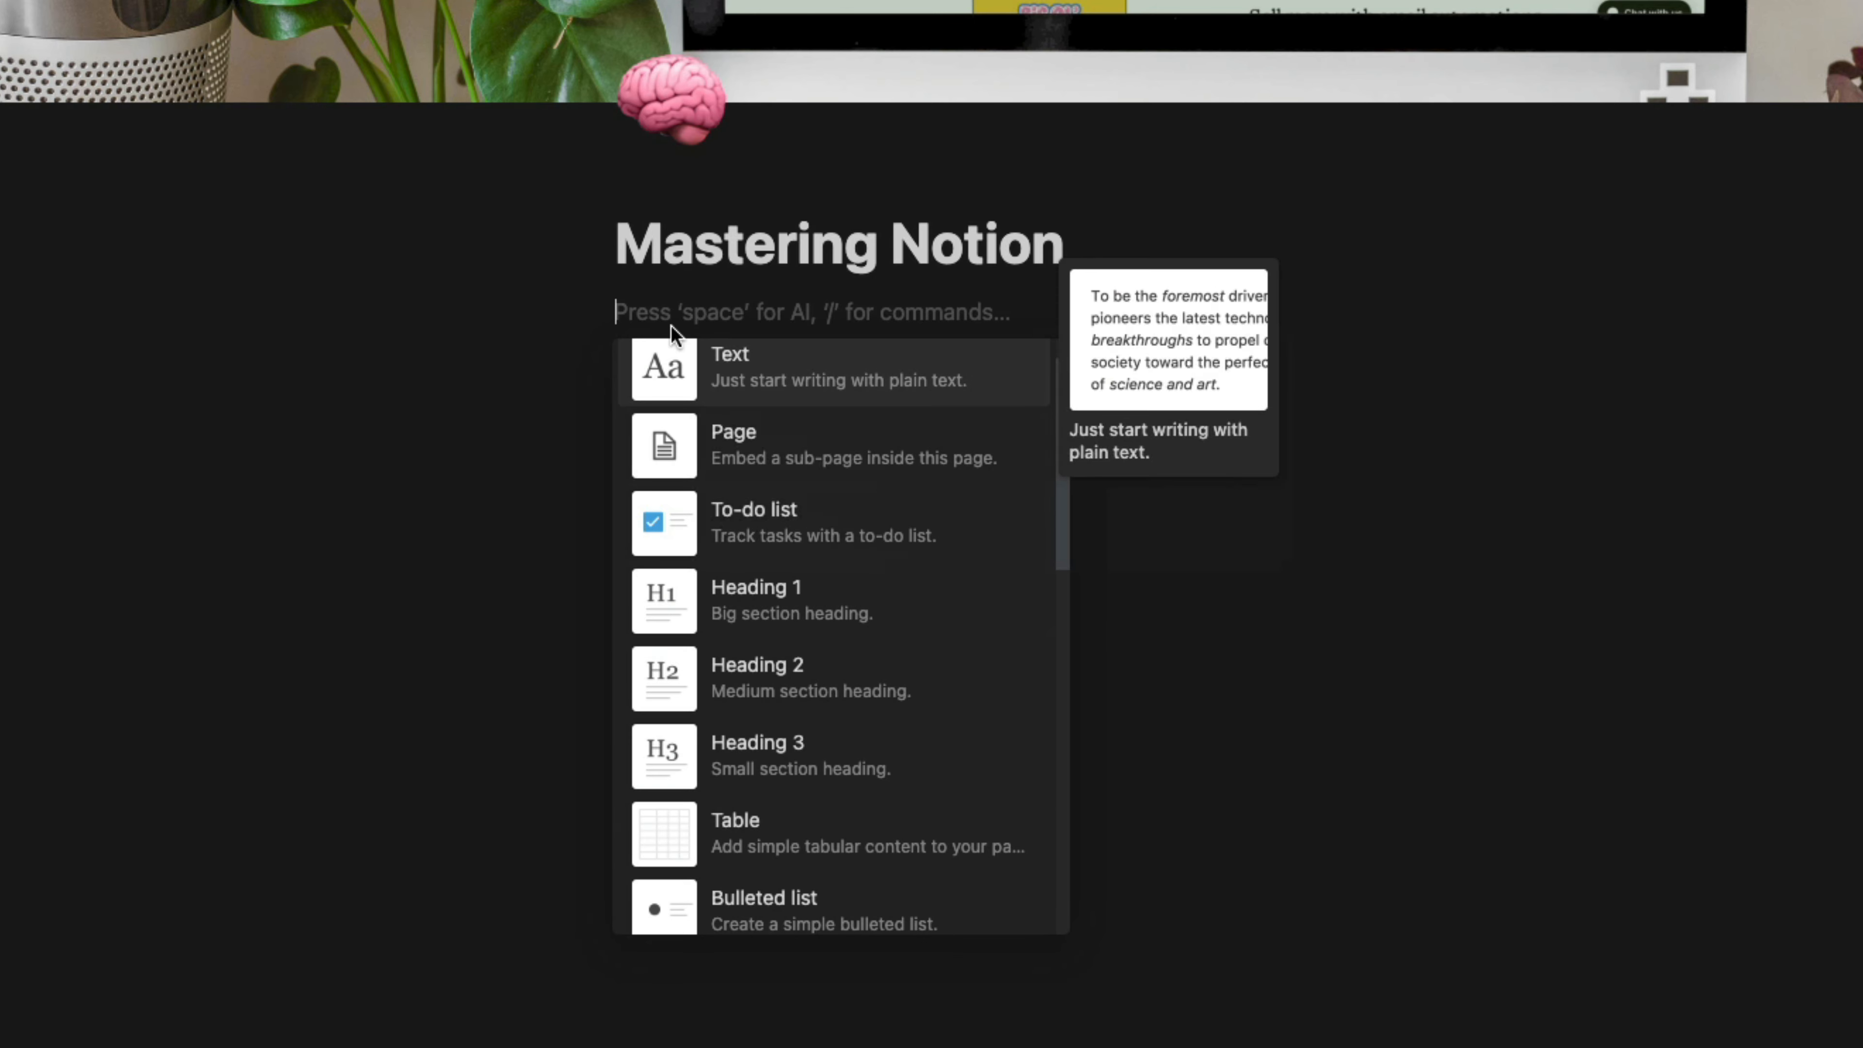
{"action": "left_click", "coordinate": [660, 302]}
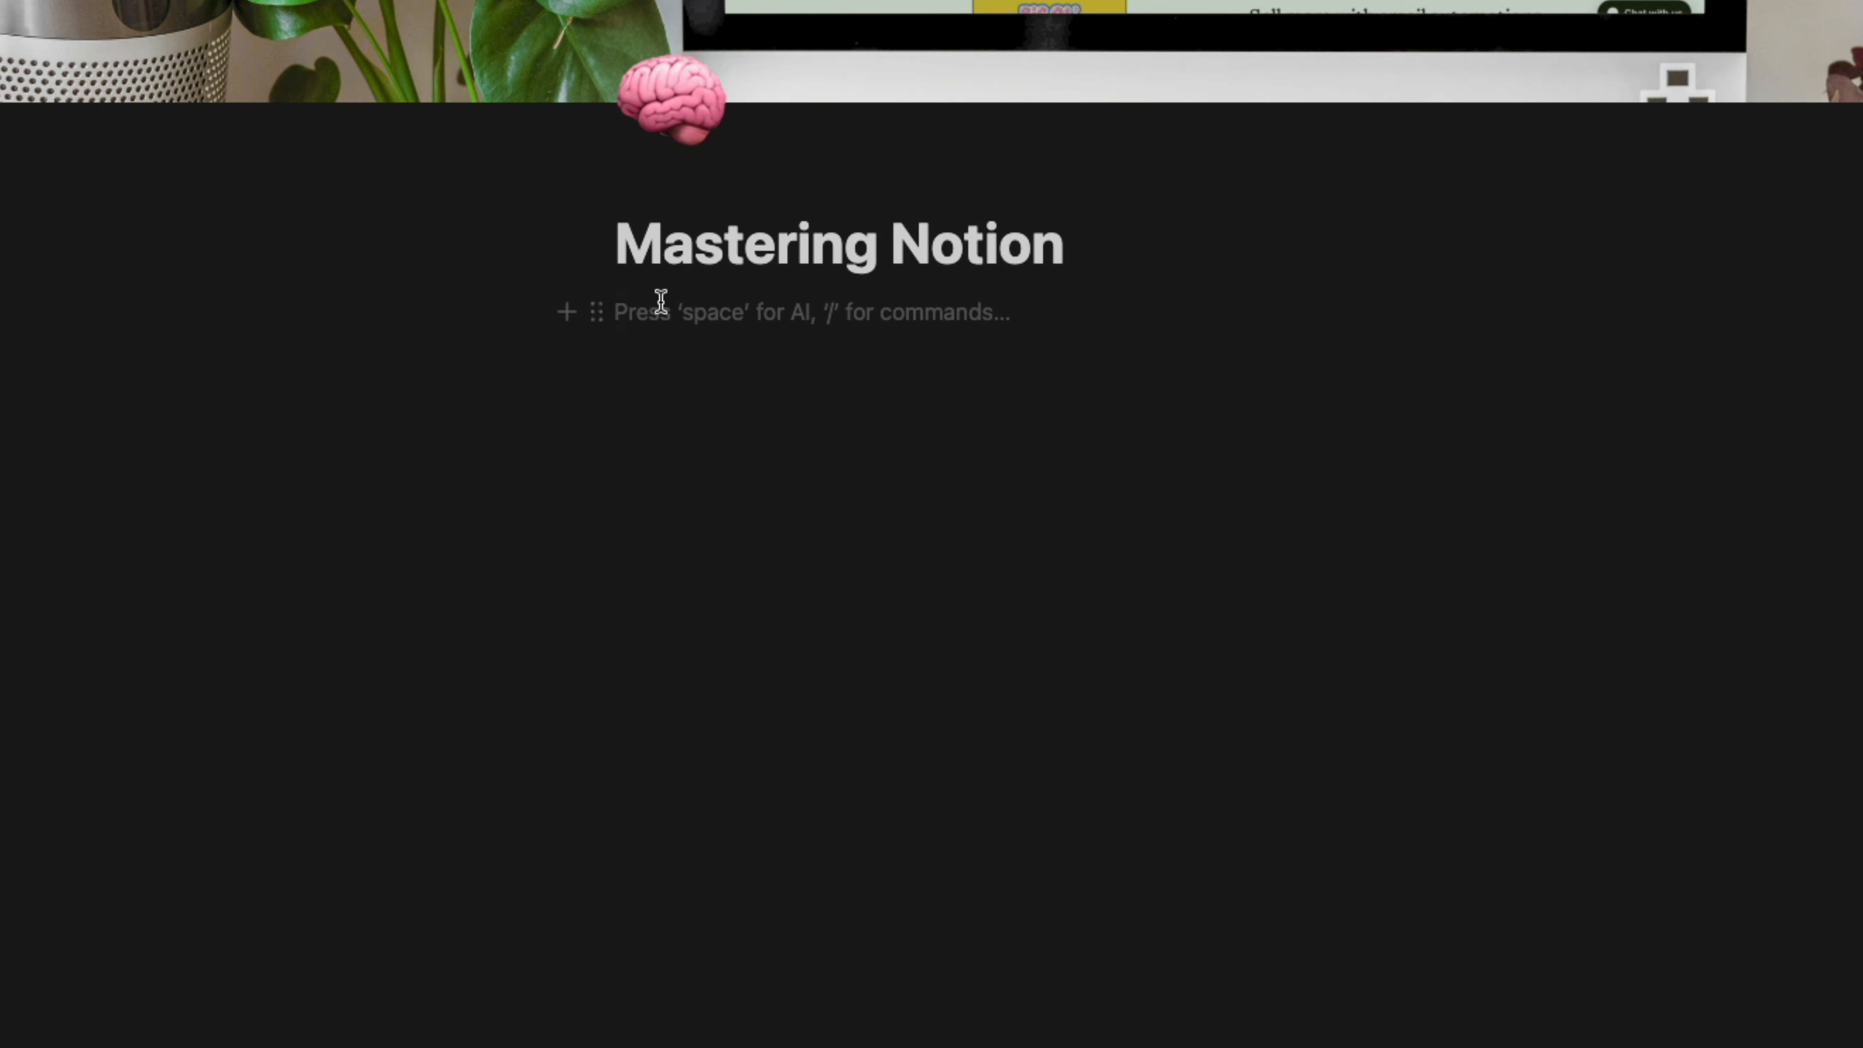
{"action": "type", "text": "/"}
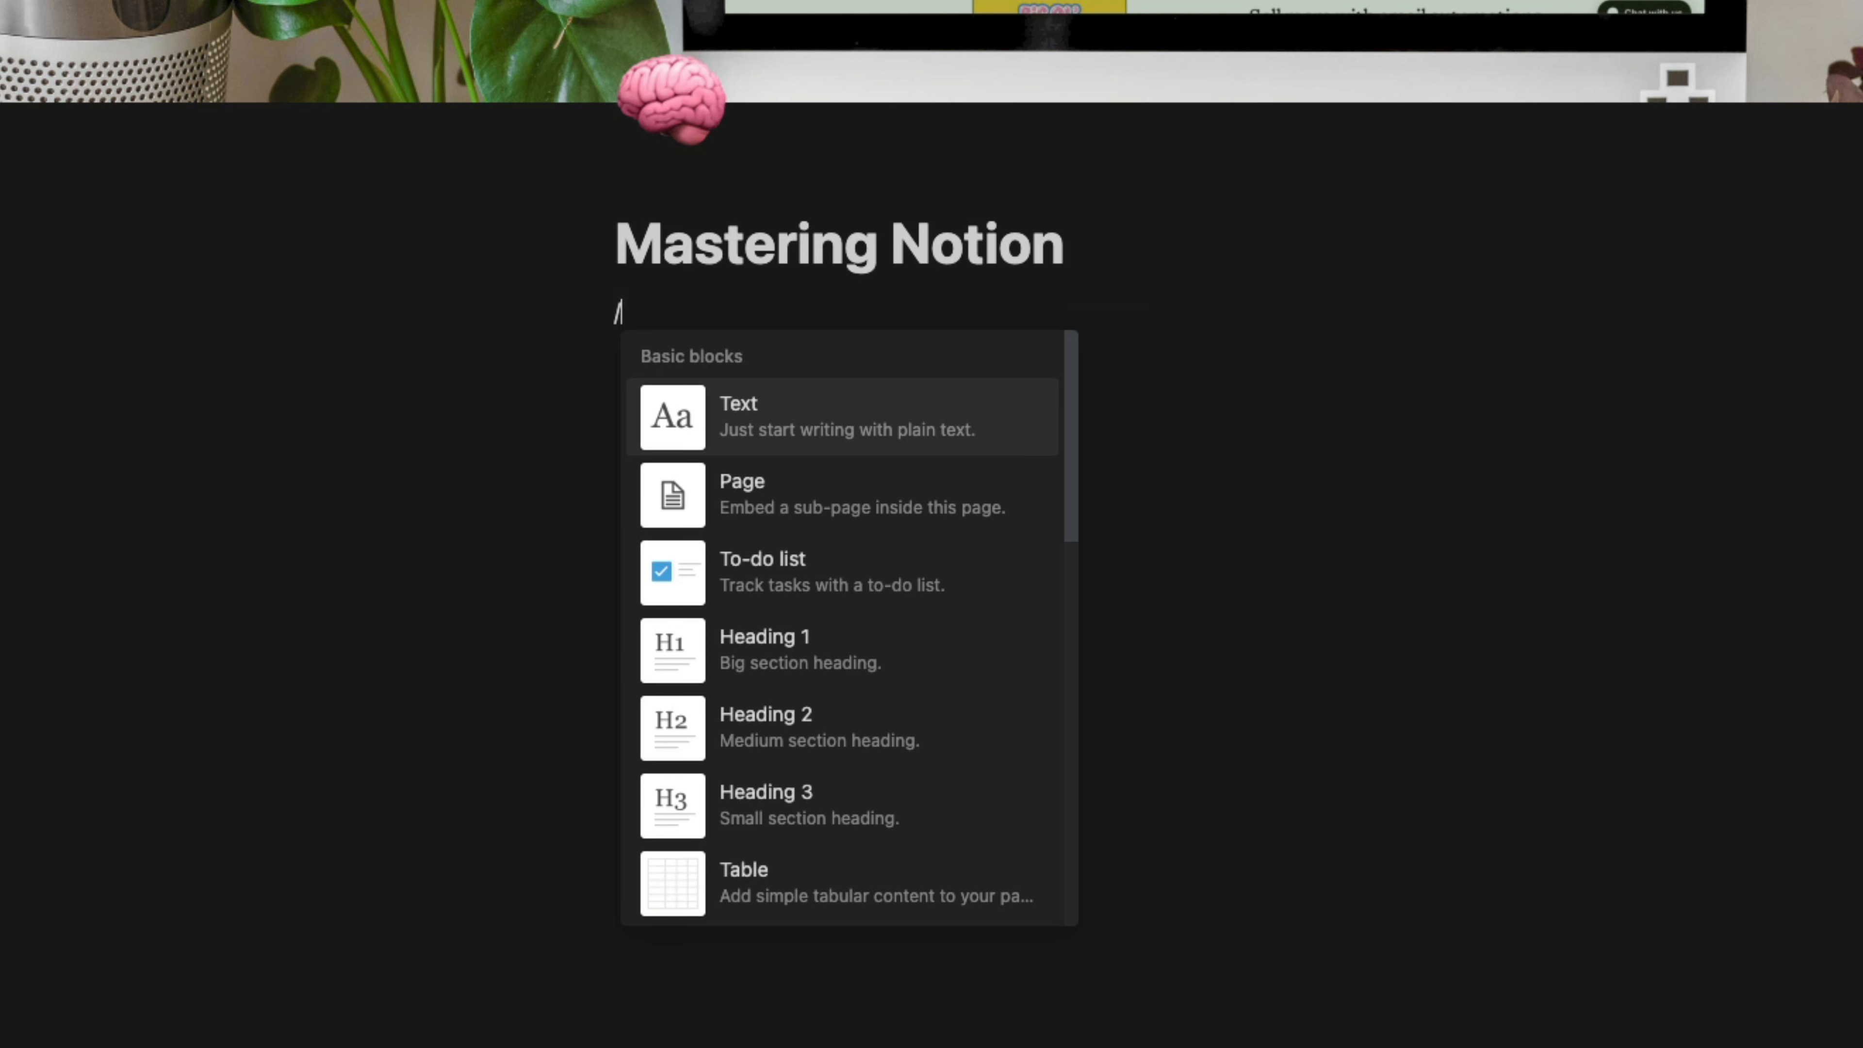
{"action": "type", "text": "pag"}
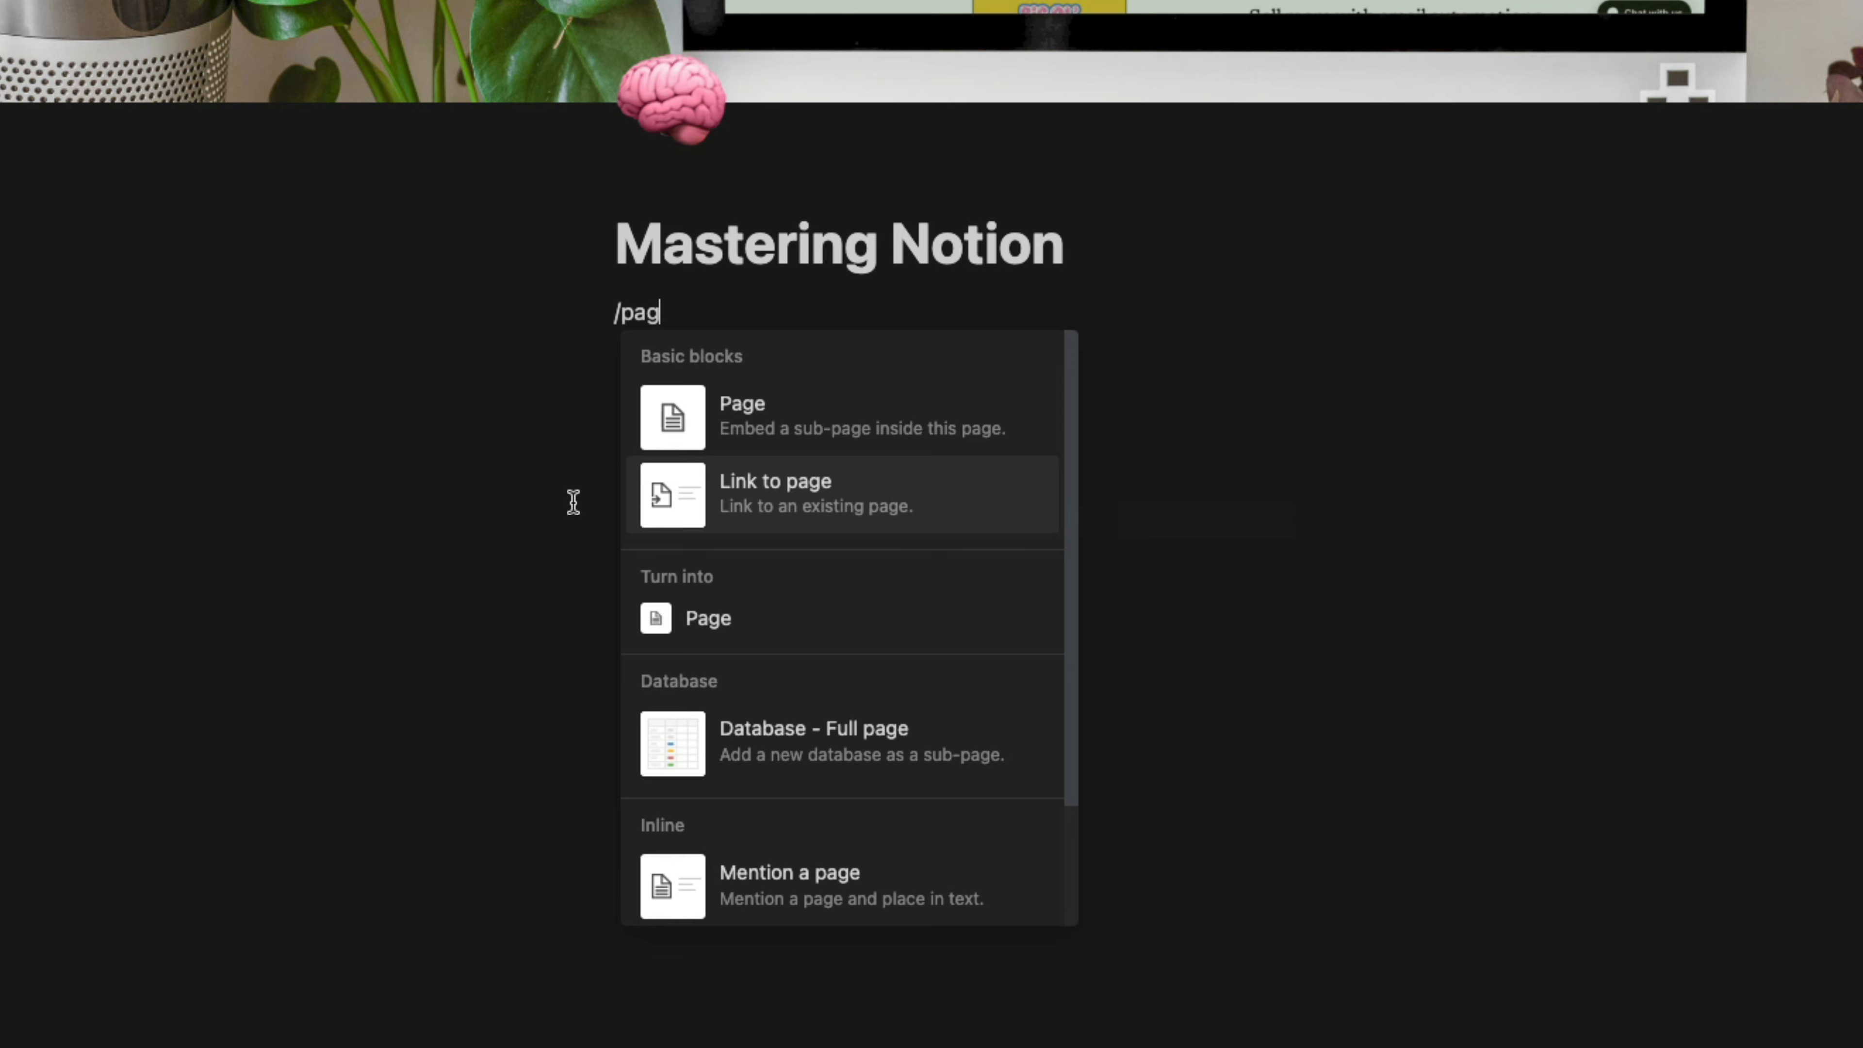
{"action": "left_click", "coordinate": [554, 463]}
{"action": "left_click_drag", "start_coordinate": [675, 317], "coordinate": [607, 332]}
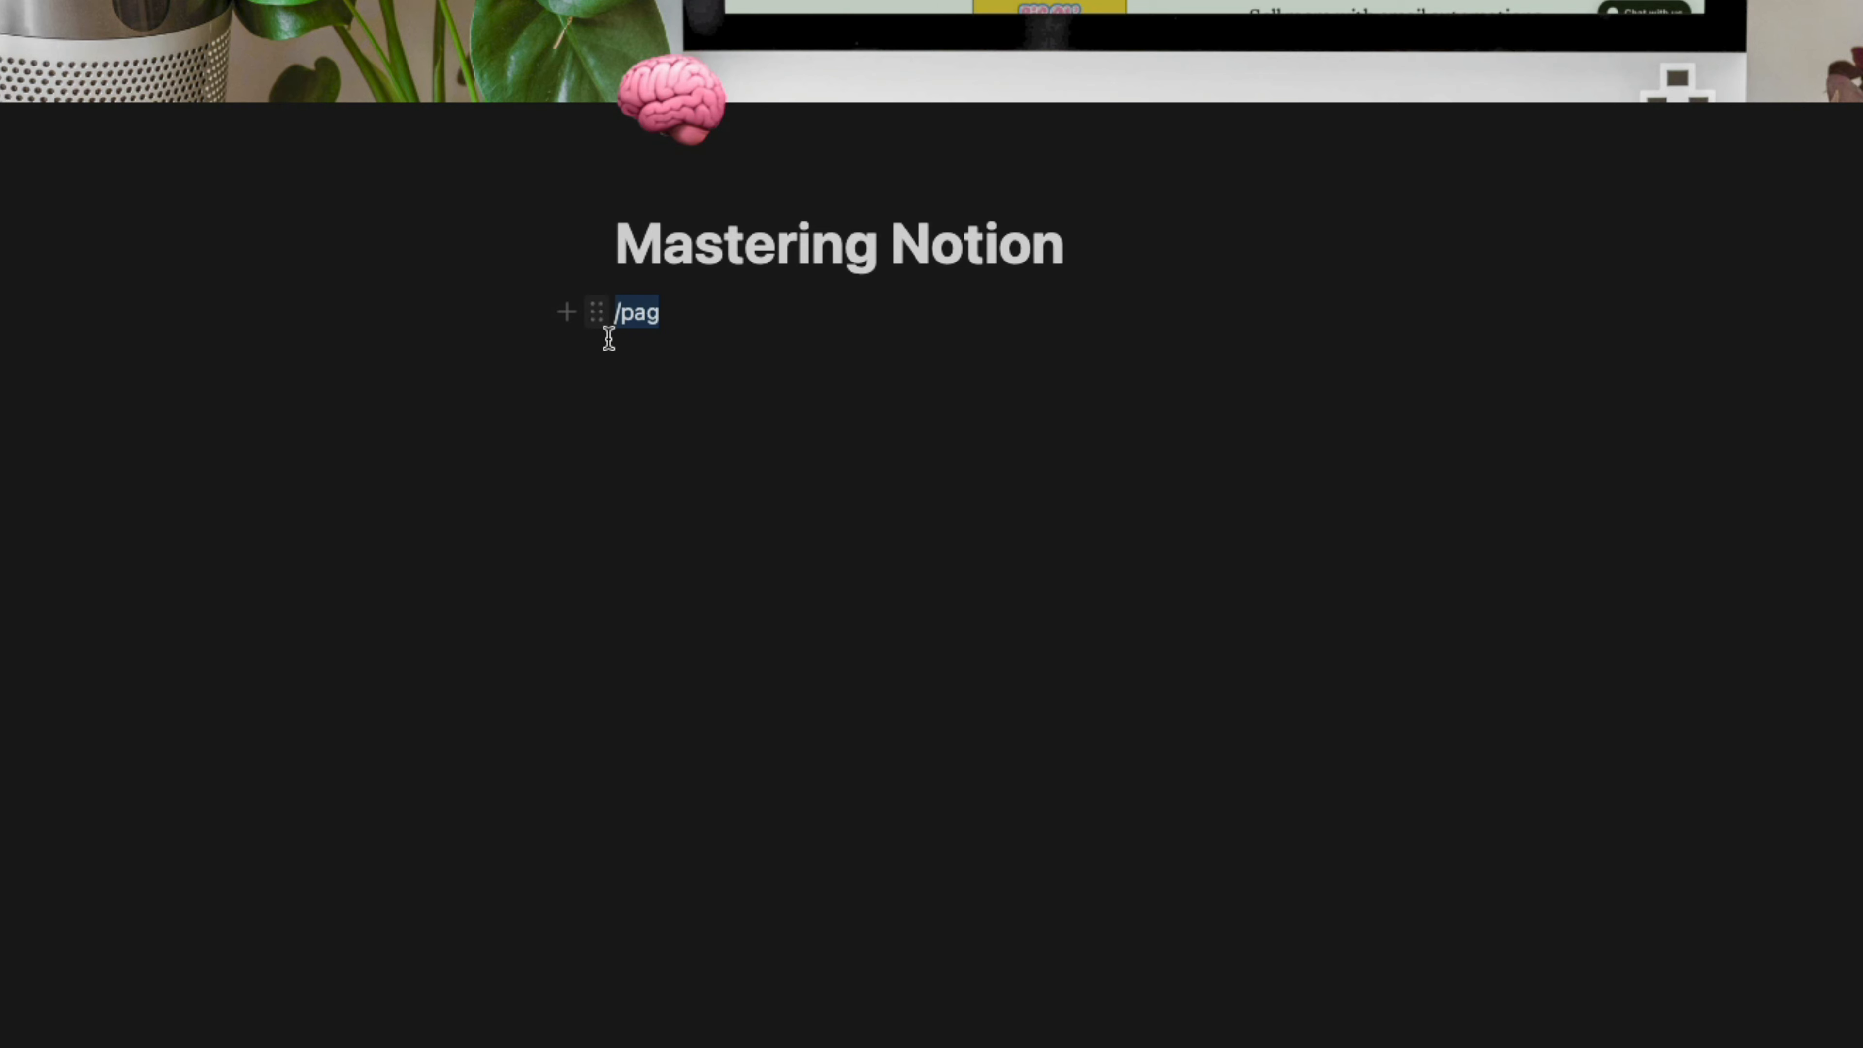
{"action": "key", "text": "BackSpace"}
Add a Text block reading "Mastering Notion" to the body of the page.
{"action": "type", "text": "/te"}
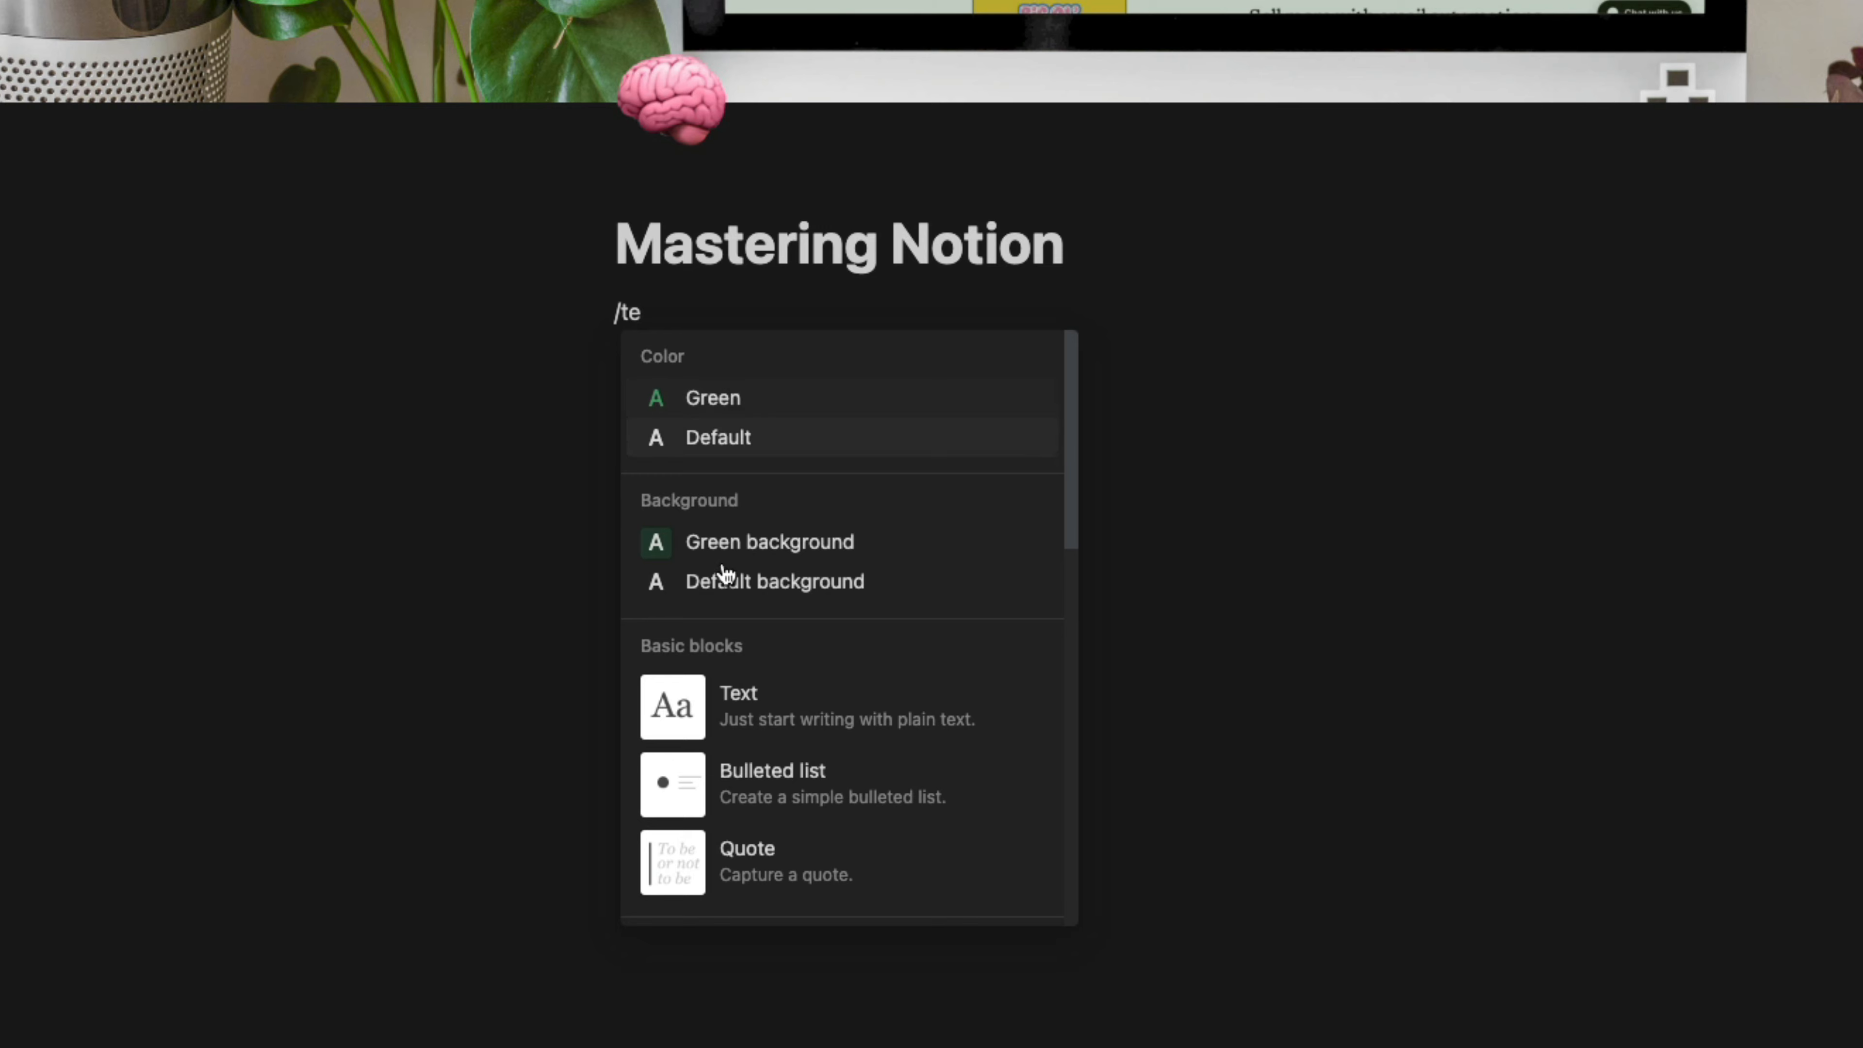
{"action": "left_click", "coordinate": [778, 716]}
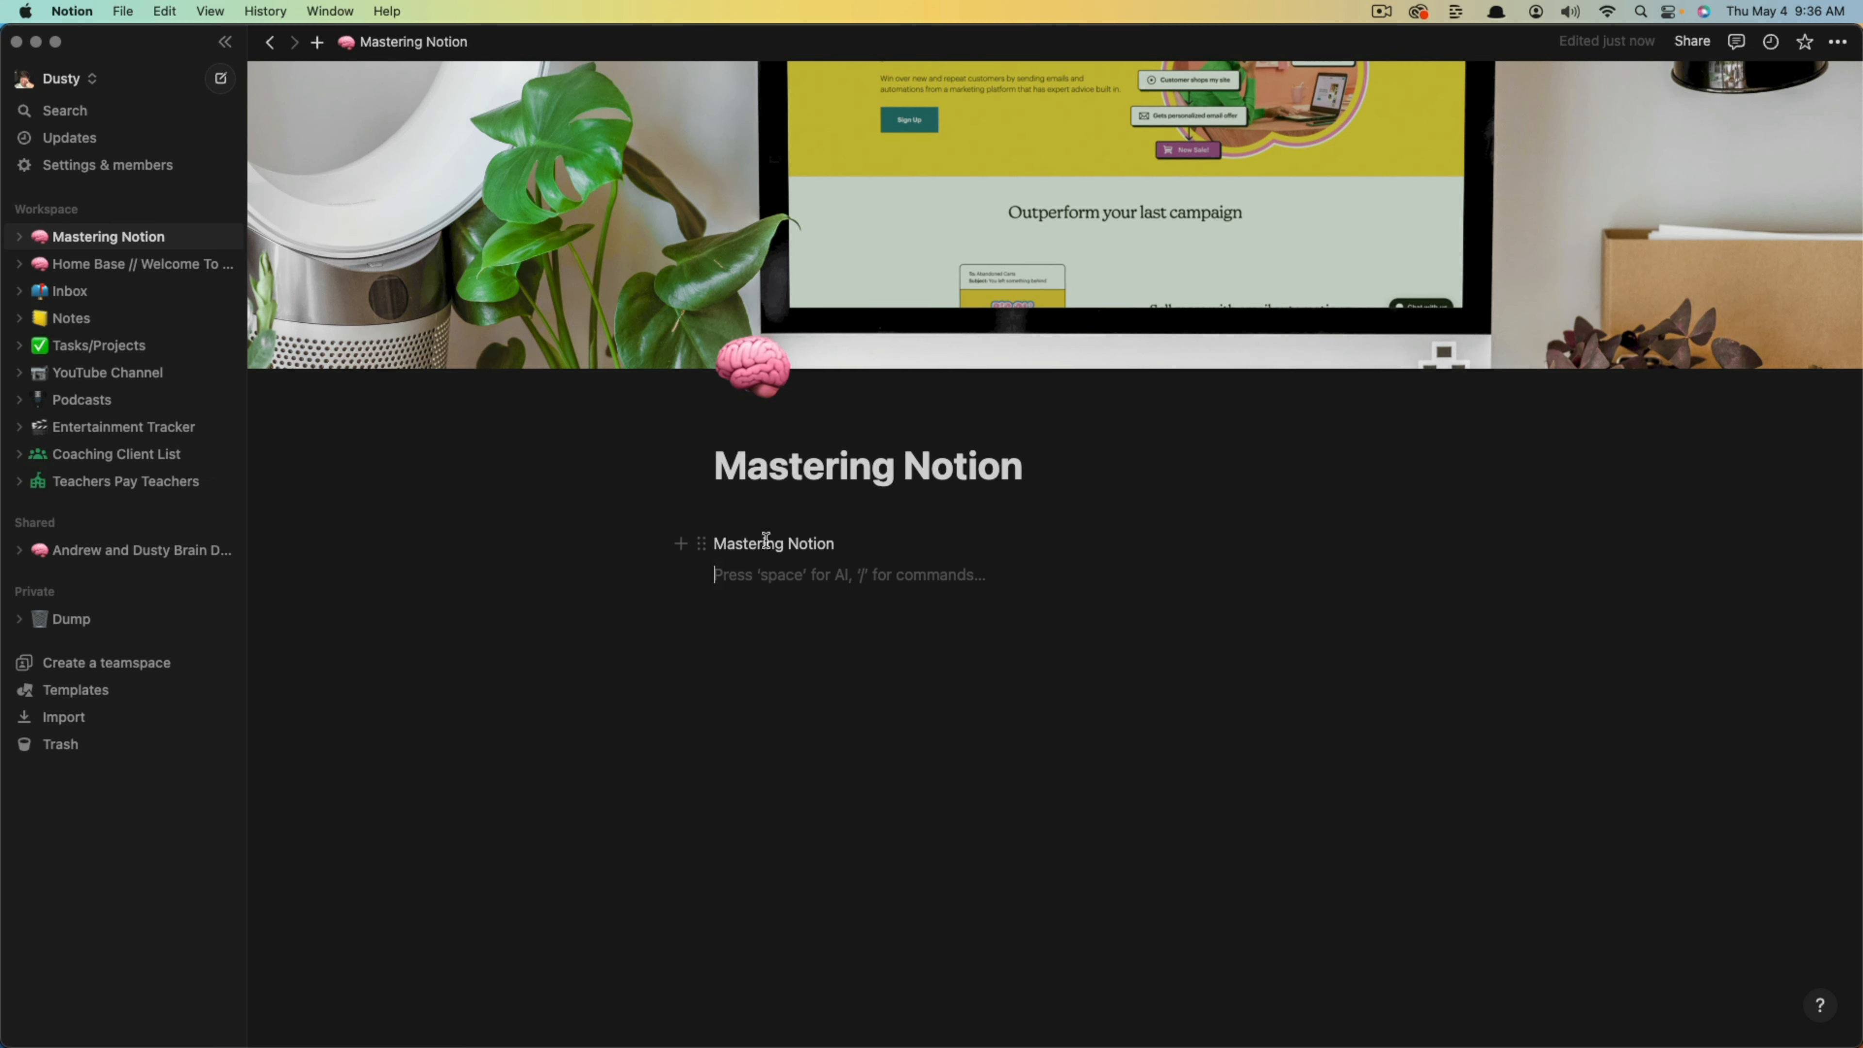
{"action": "left_click", "coordinate": [766, 542]}
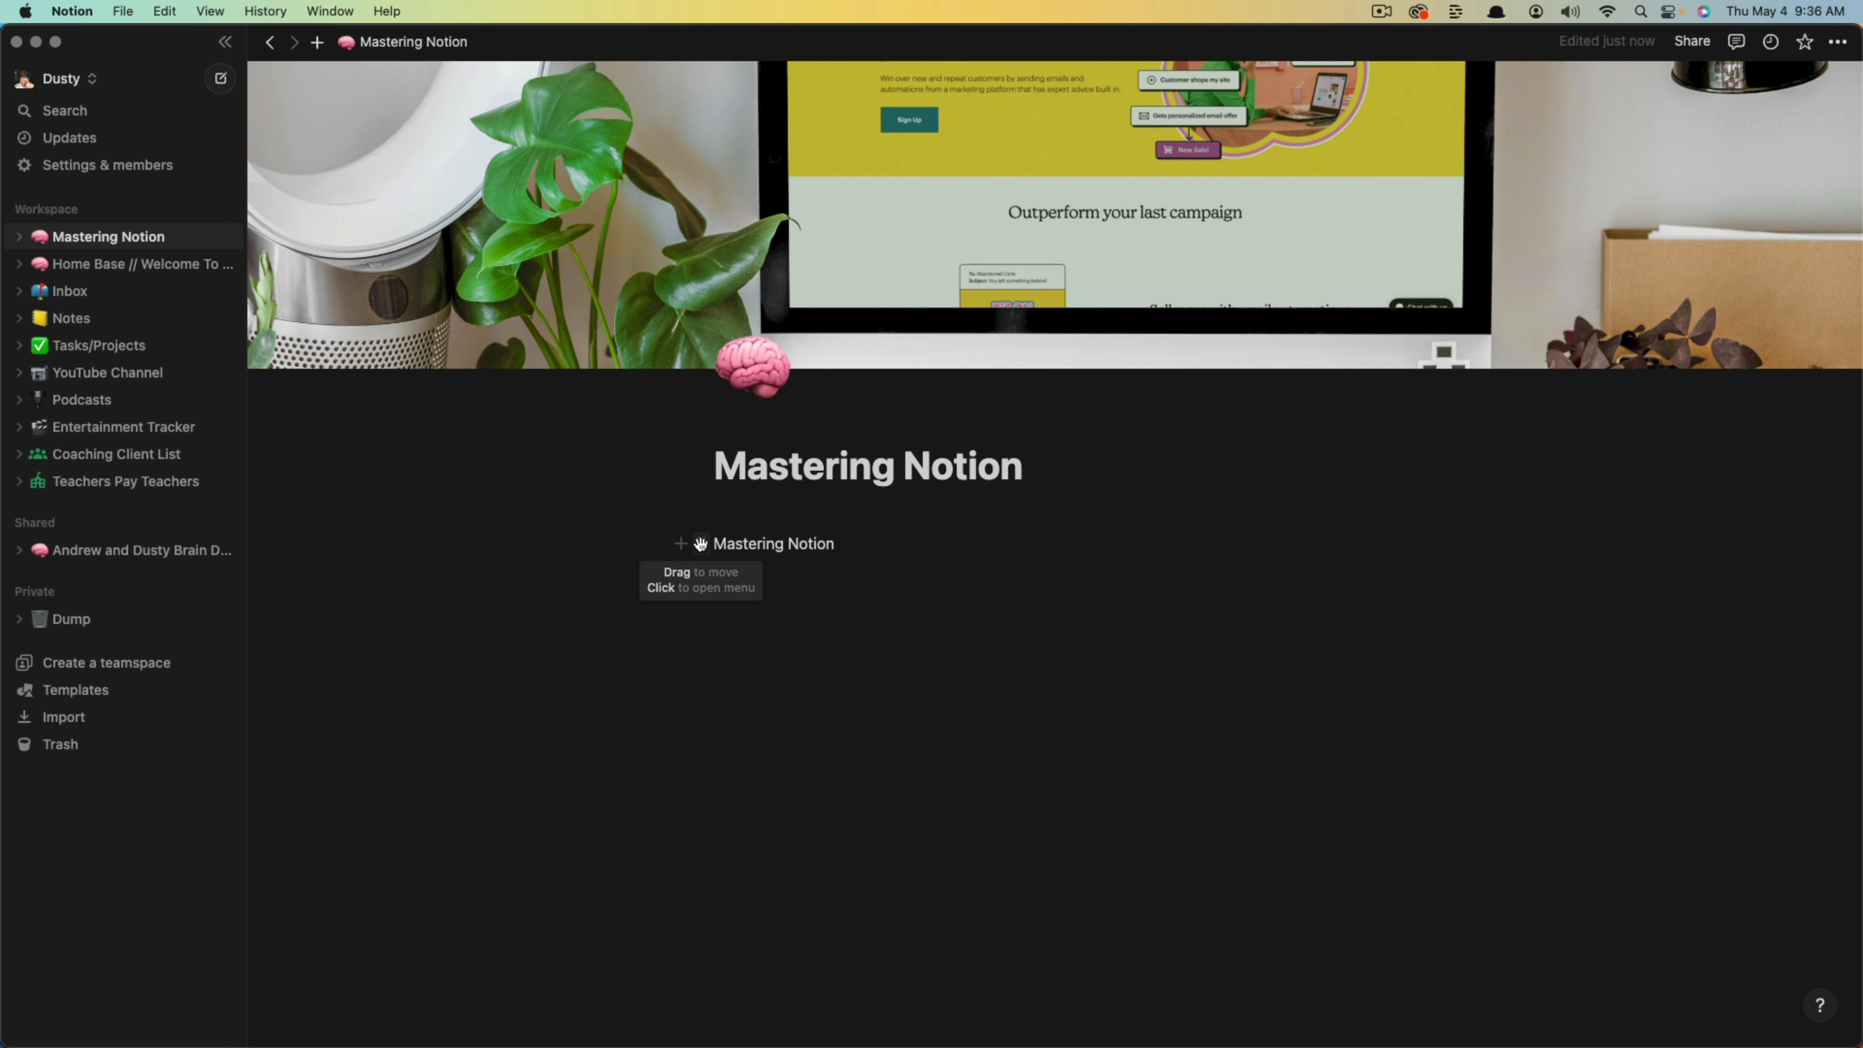
{"action": "mouse_move", "coordinate": [701, 543]}
{"action": "left_mouse_down"}
{"action": "mouse_move", "coordinate": [707, 611]}
{"action": "mouse_move", "coordinate": [713, 500]}
{"action": "mouse_move", "coordinate": [699, 651]}
{"action": "mouse_move", "coordinate": [719, 498]}
{"action": "mouse_move", "coordinate": [703, 549]}
{"action": "left_mouse_up"}
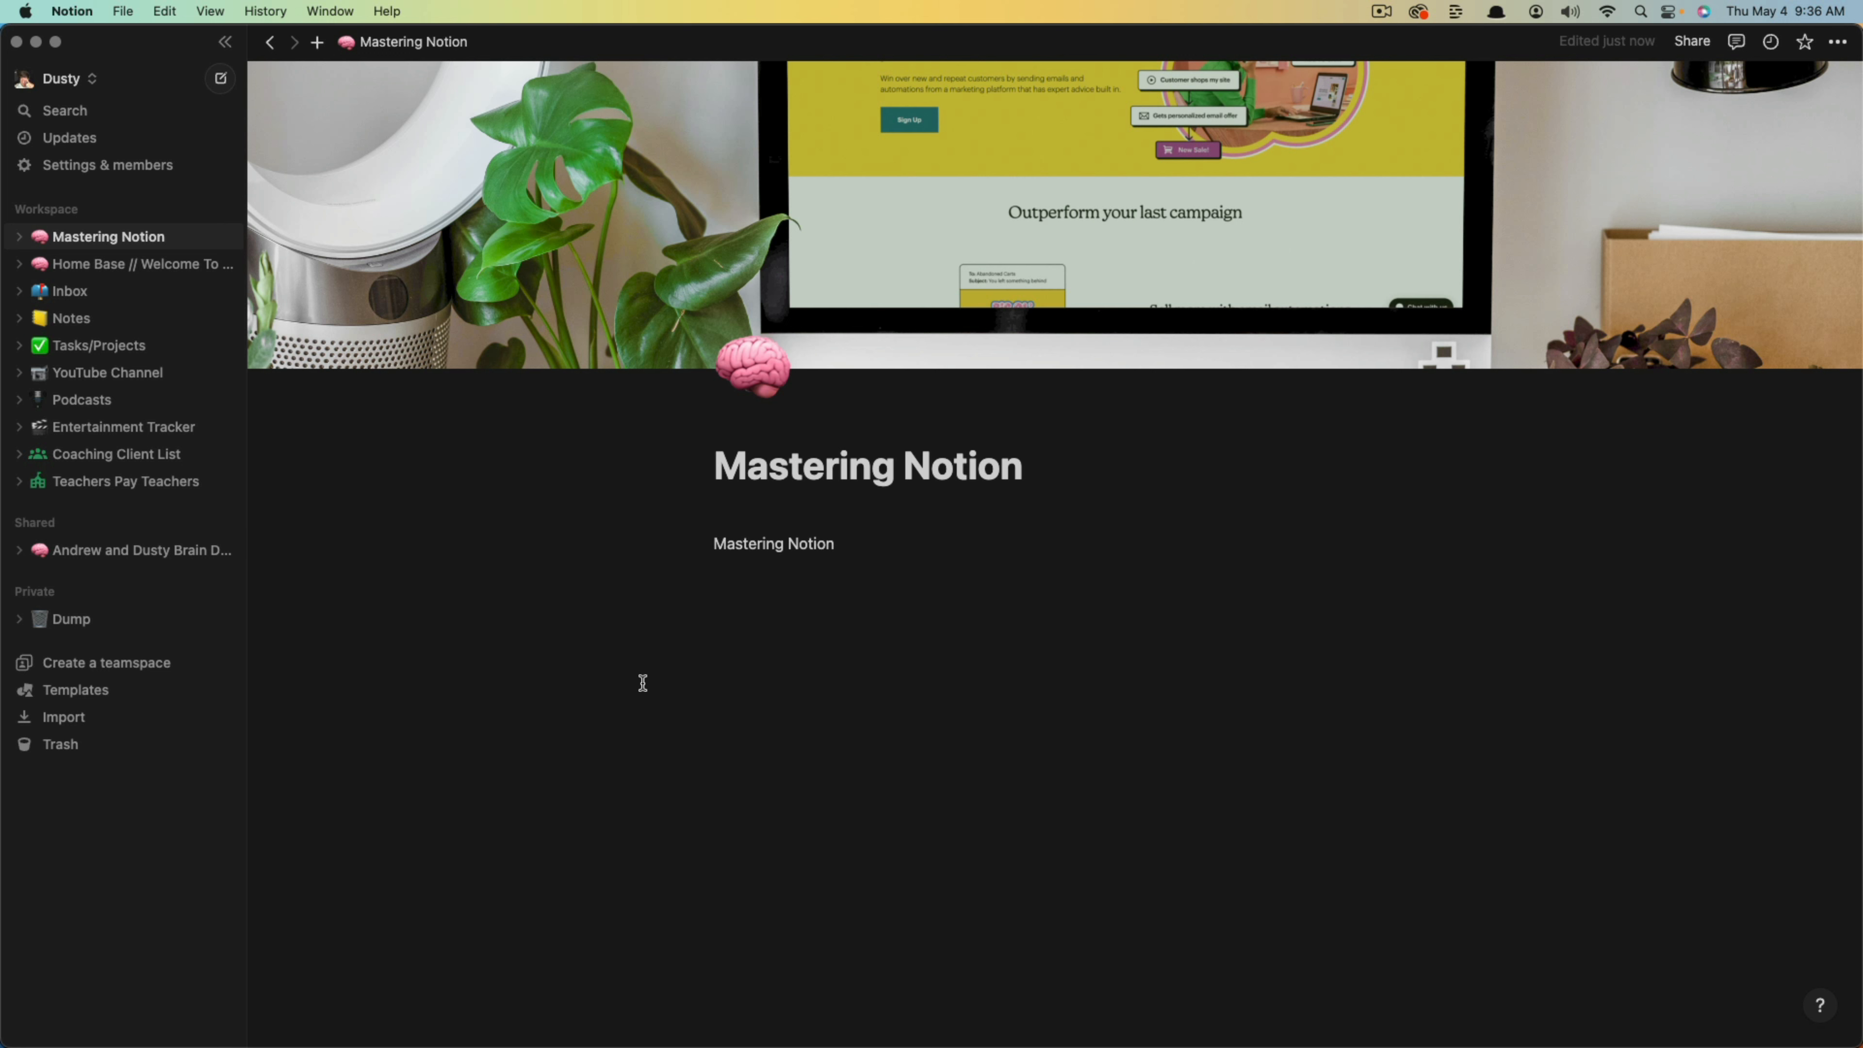
Delete the empty block beneath the "Mastering Notion" text line.
{"action": "left_click_drag", "start_coordinate": [660, 685], "coordinate": [1245, 568]}
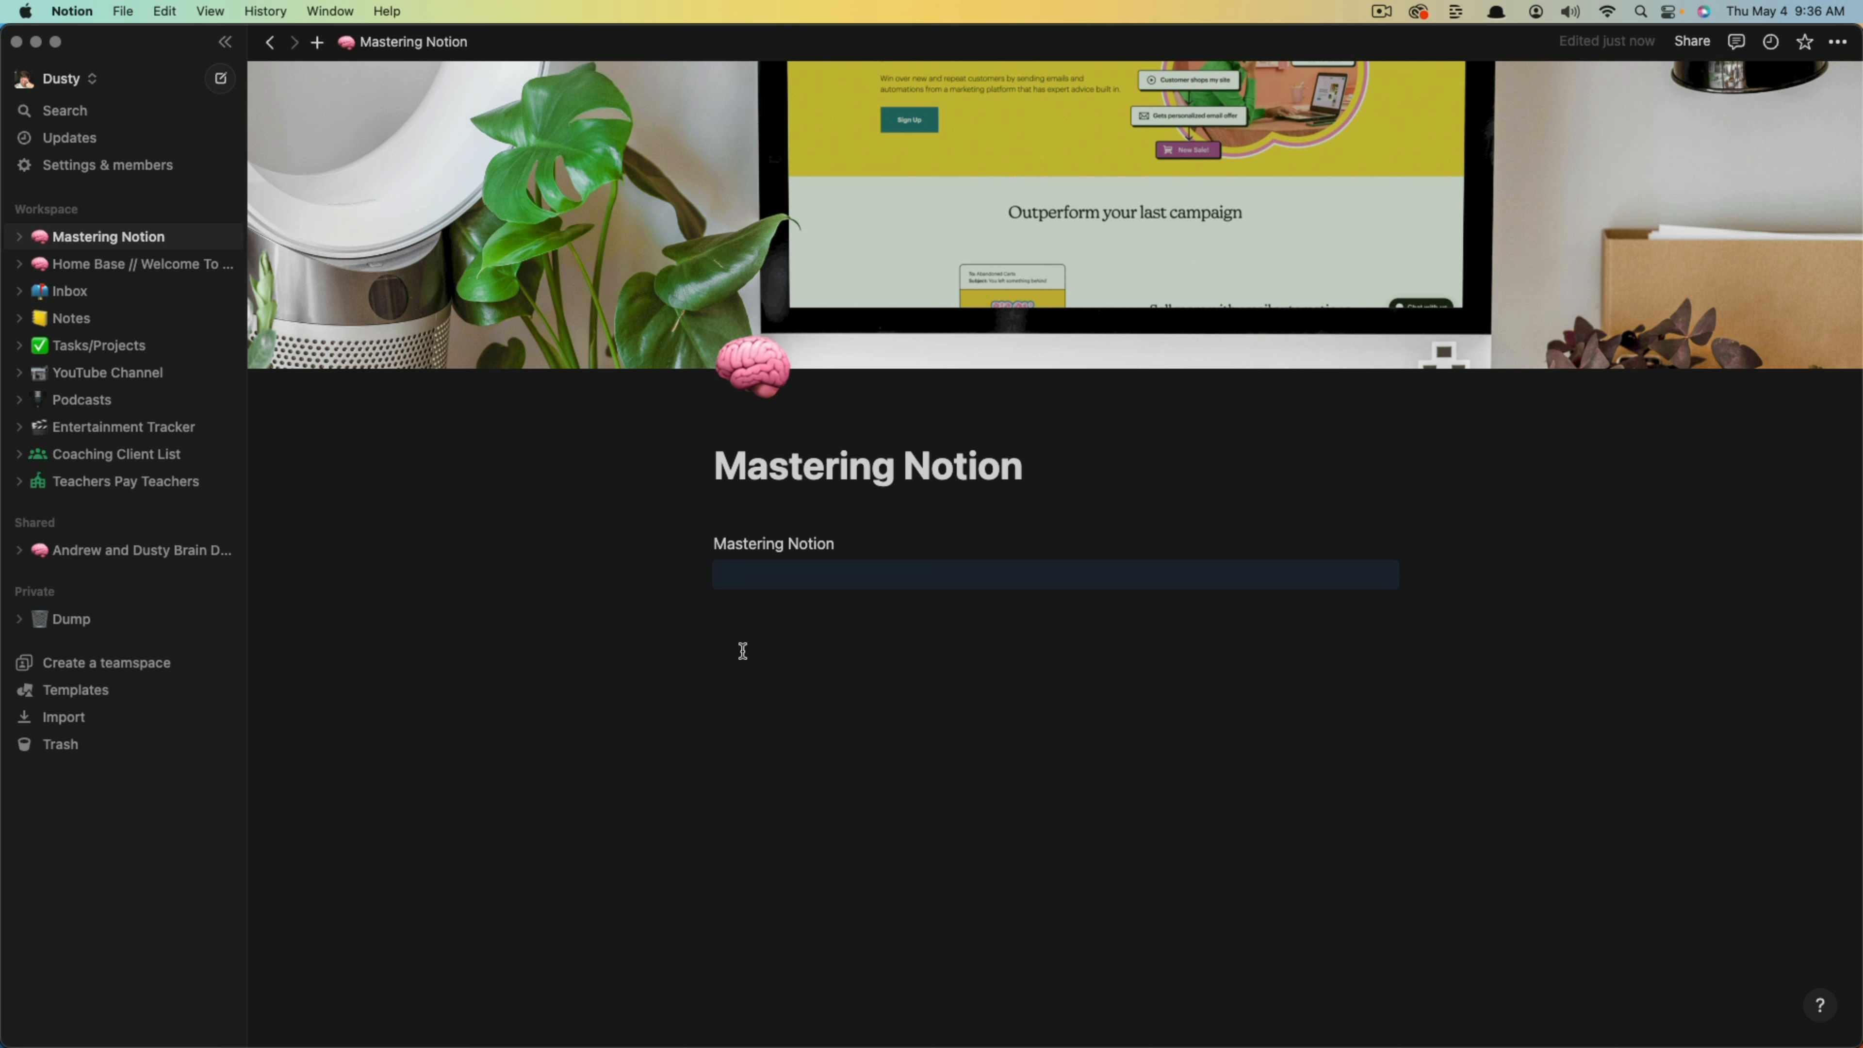
{"action": "key", "text": "BackSpace"}
{"action": "left_click_drag", "start_coordinate": [661, 637], "coordinate": [935, 623]}
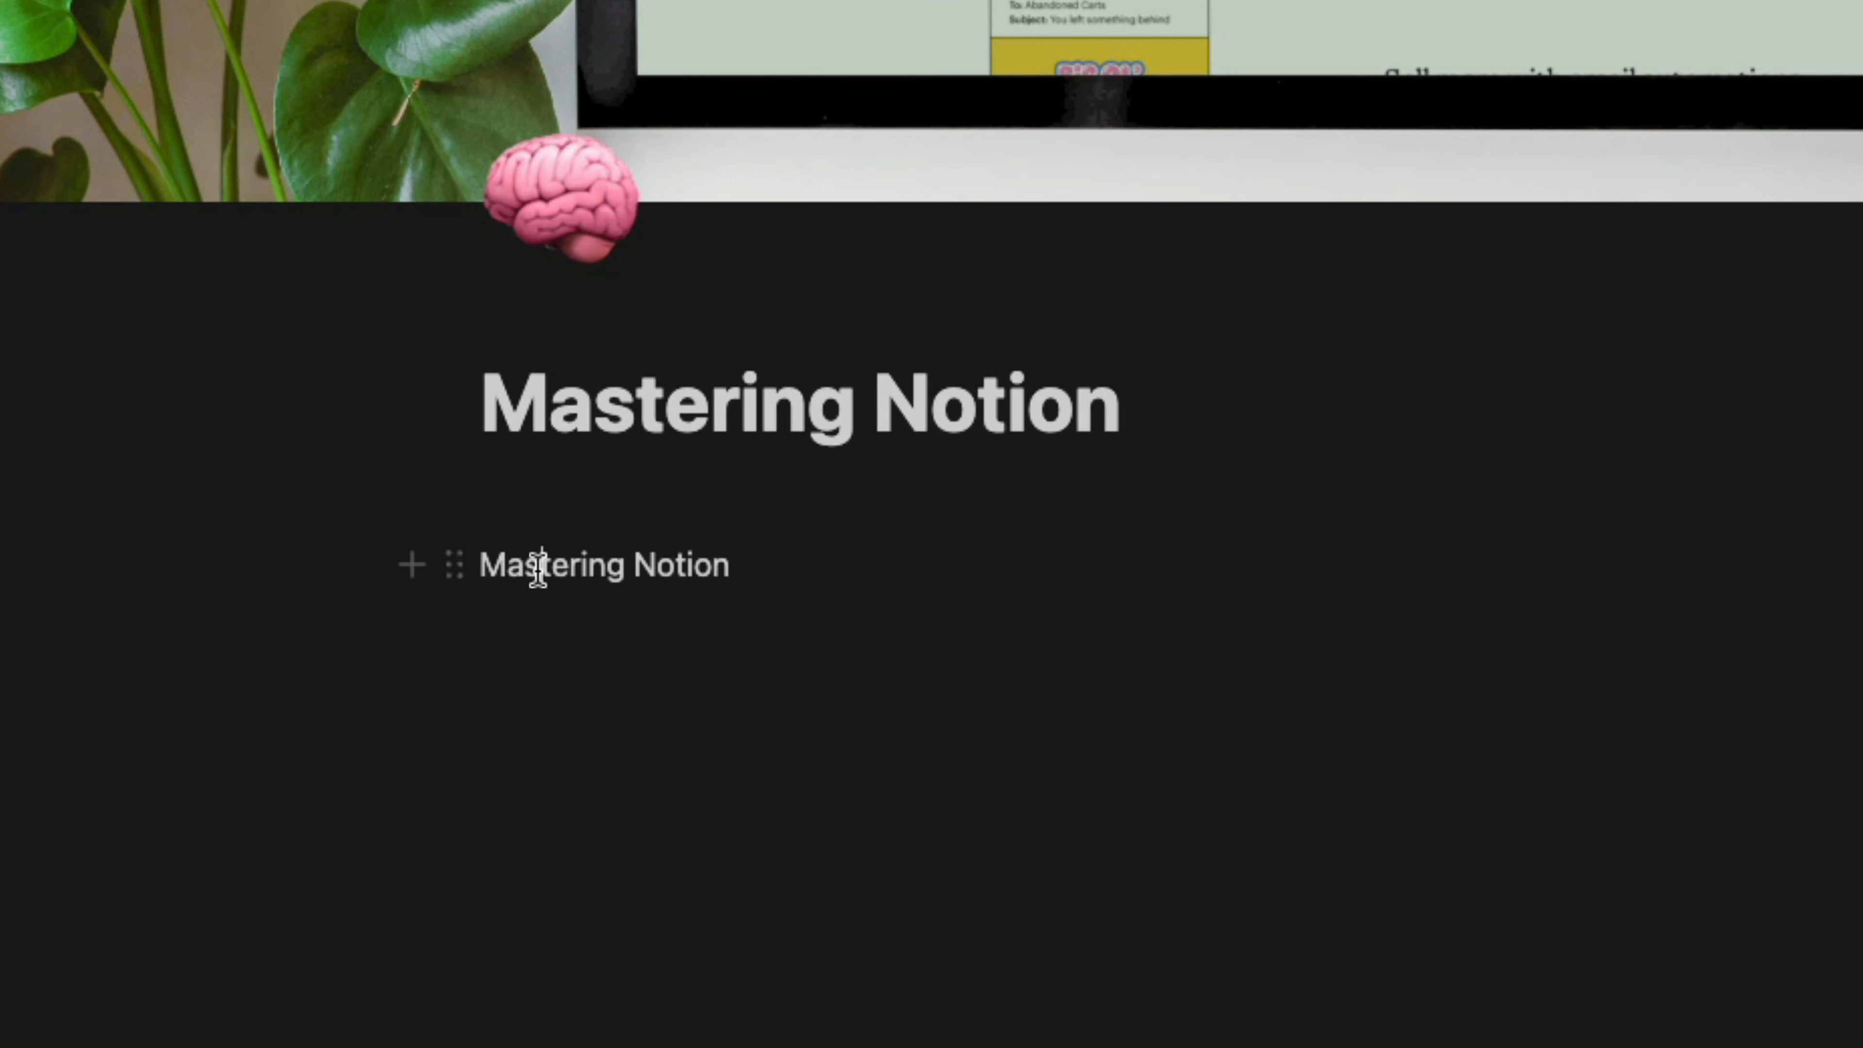
Turn the "Mastering Notion" text block into a Heading 1.
{"action": "triple_click", "coordinate": [726, 547]}
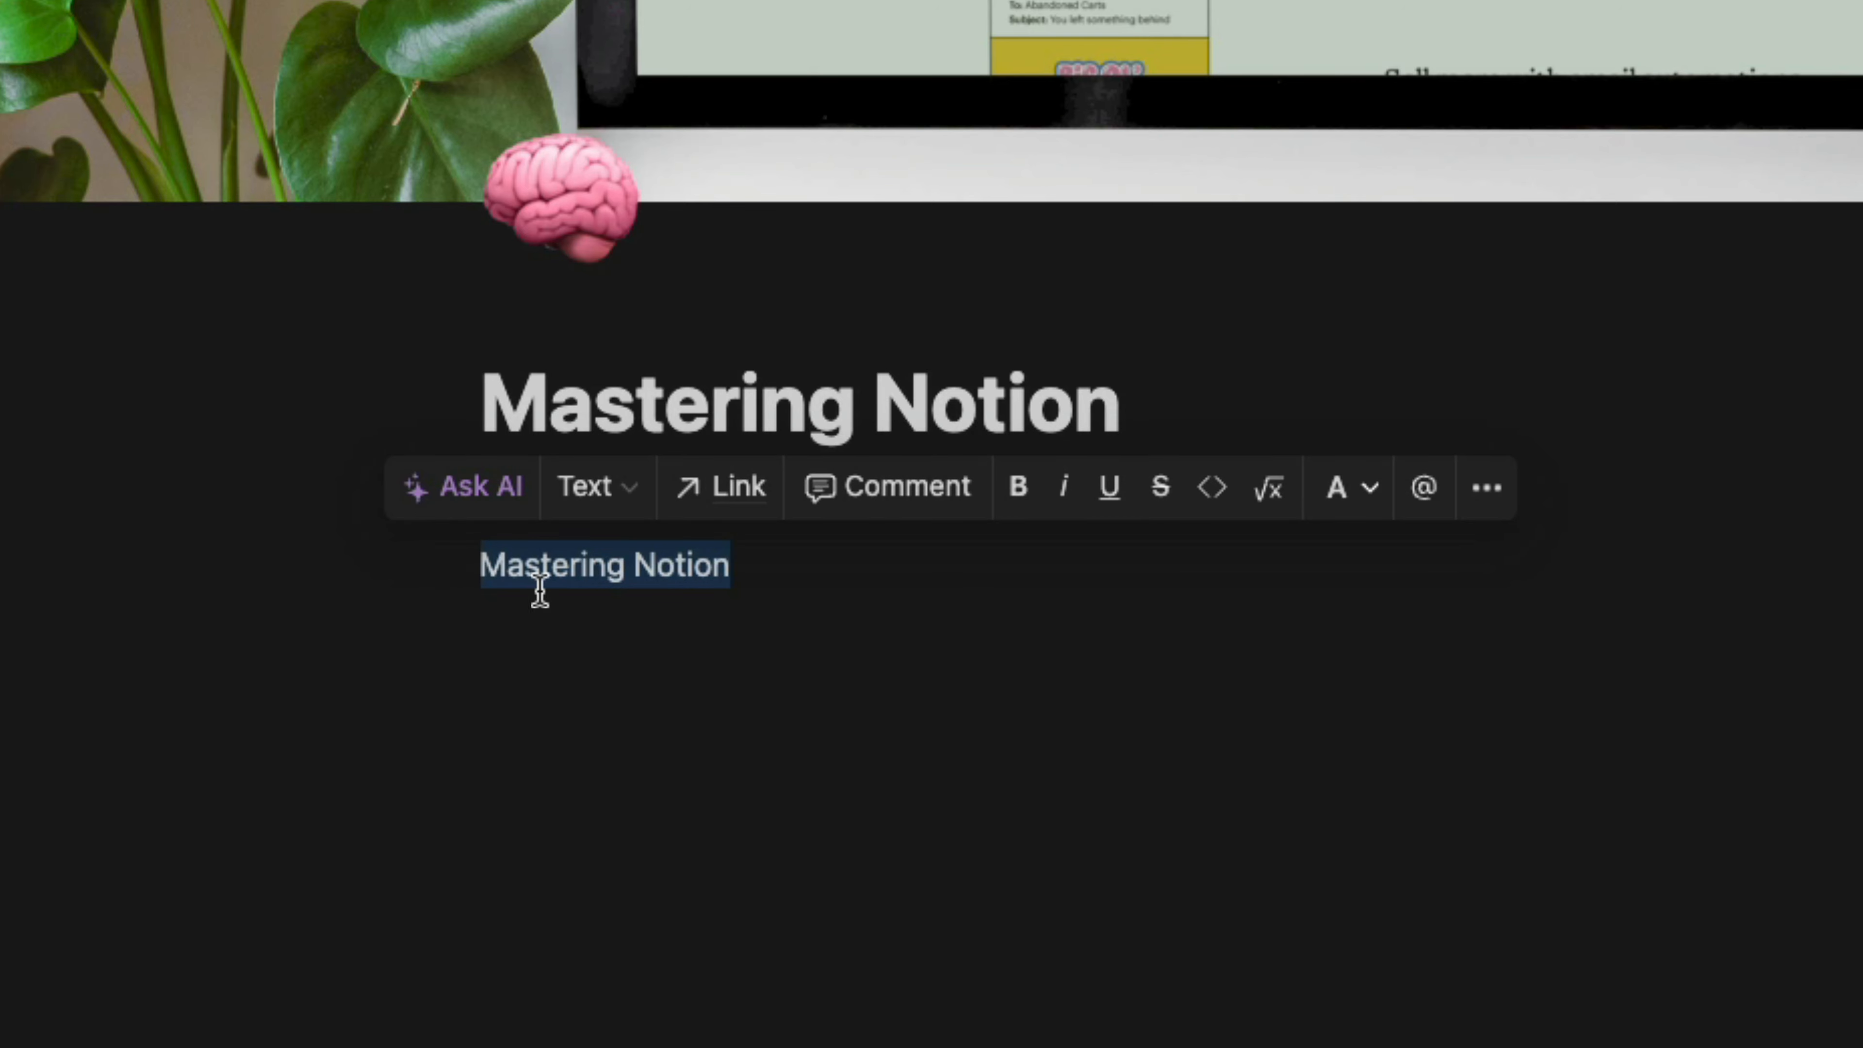
{"action": "left_click", "coordinate": [635, 488]}
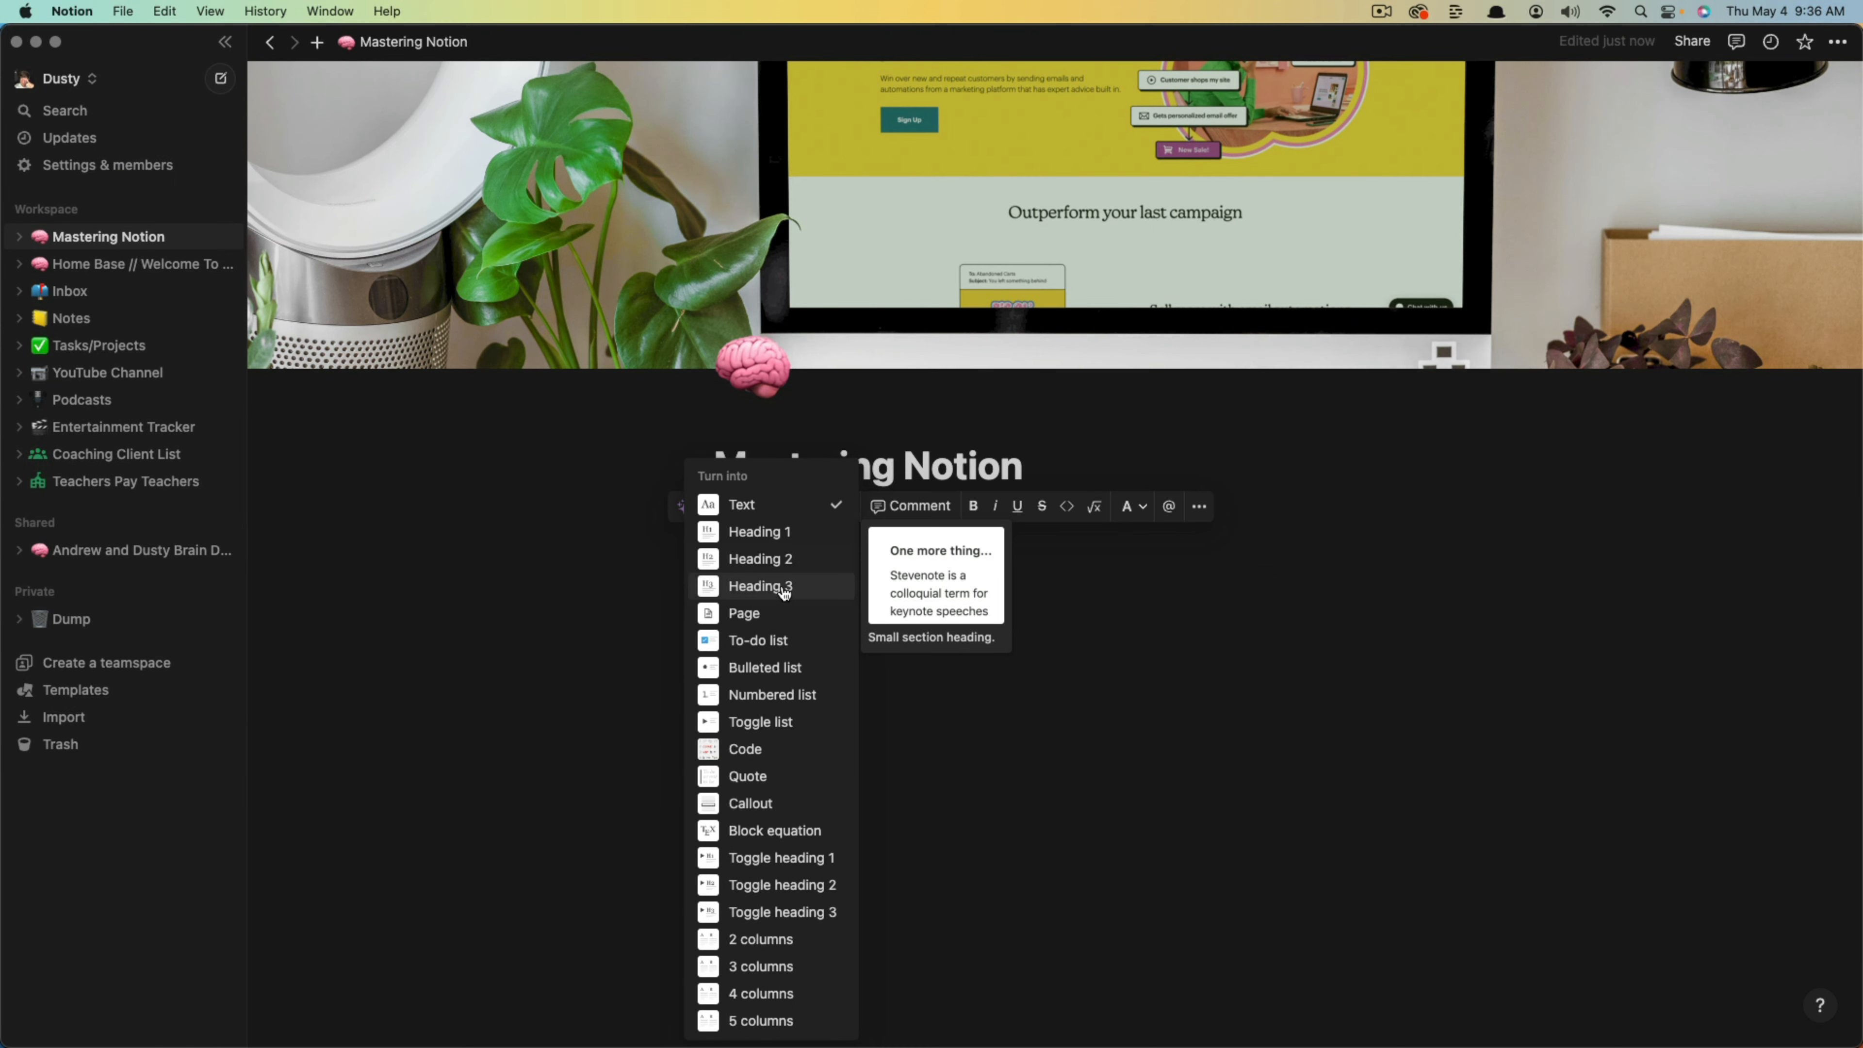
{"action": "left_click", "coordinate": [762, 532]}
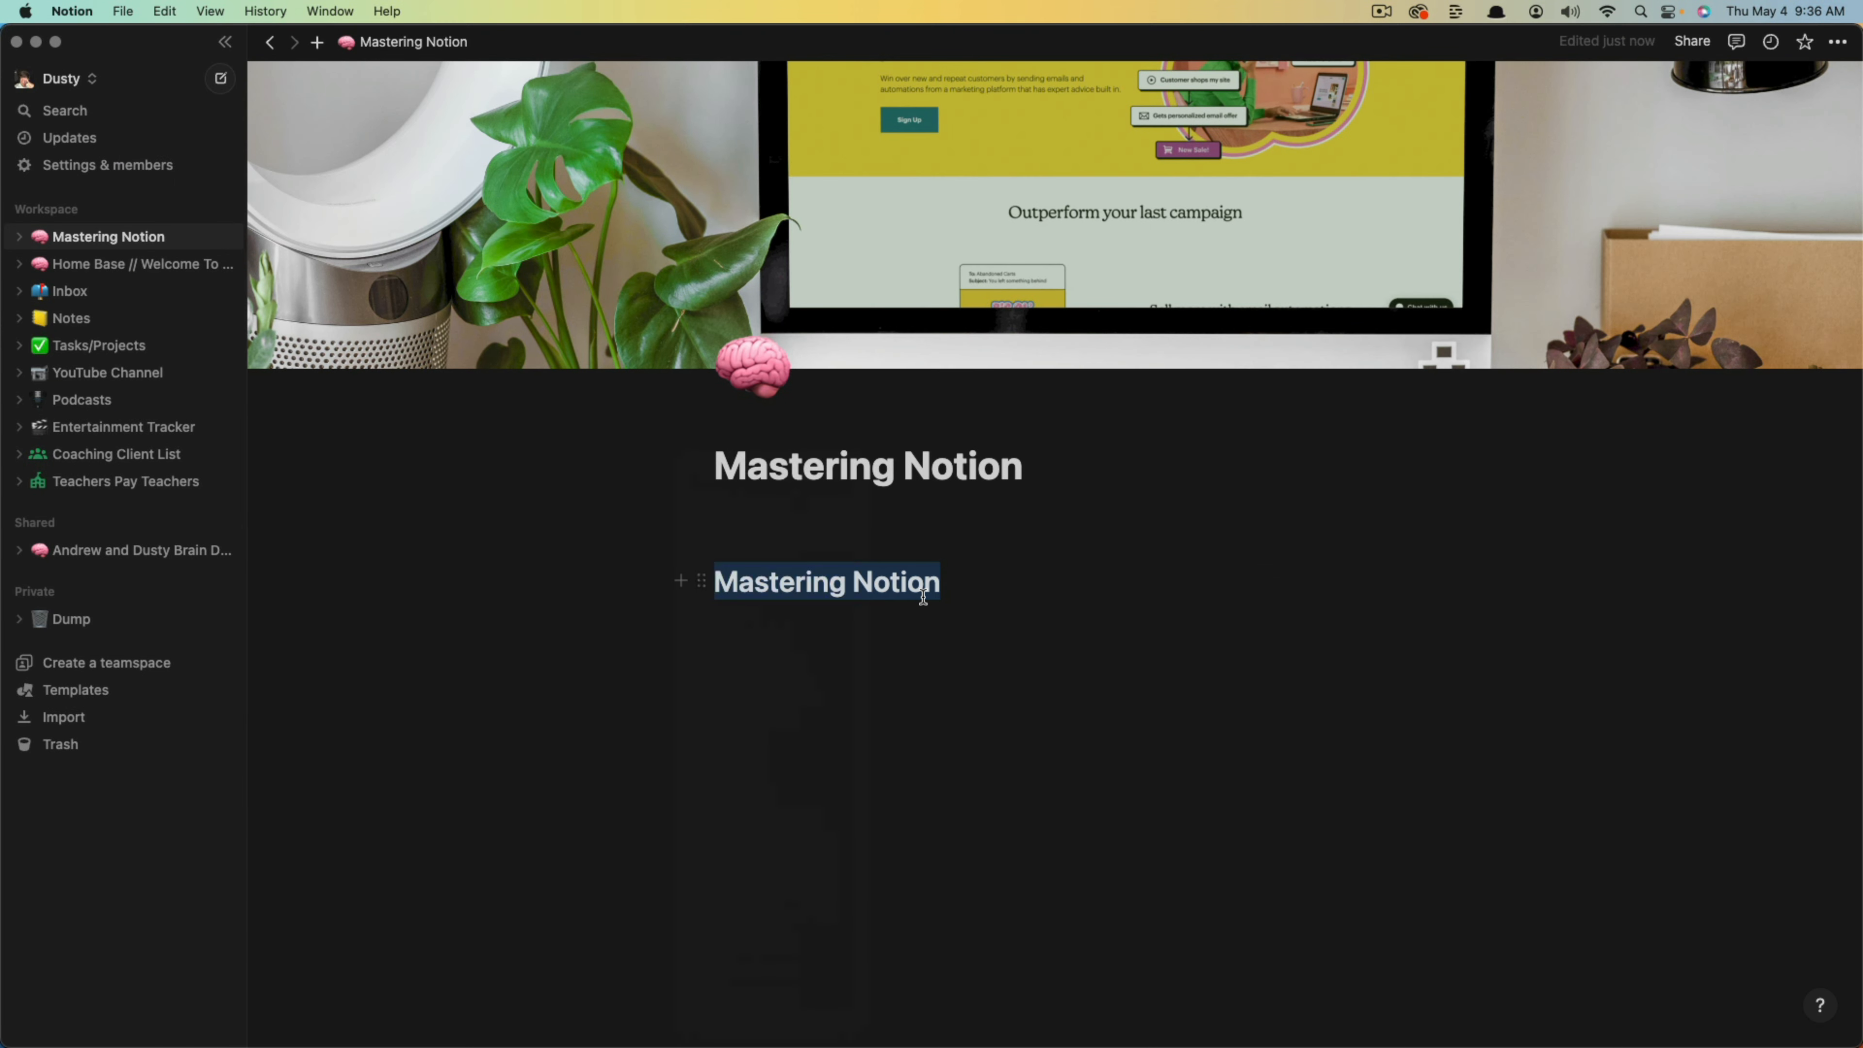
{"action": "left_click", "coordinate": [791, 582]}
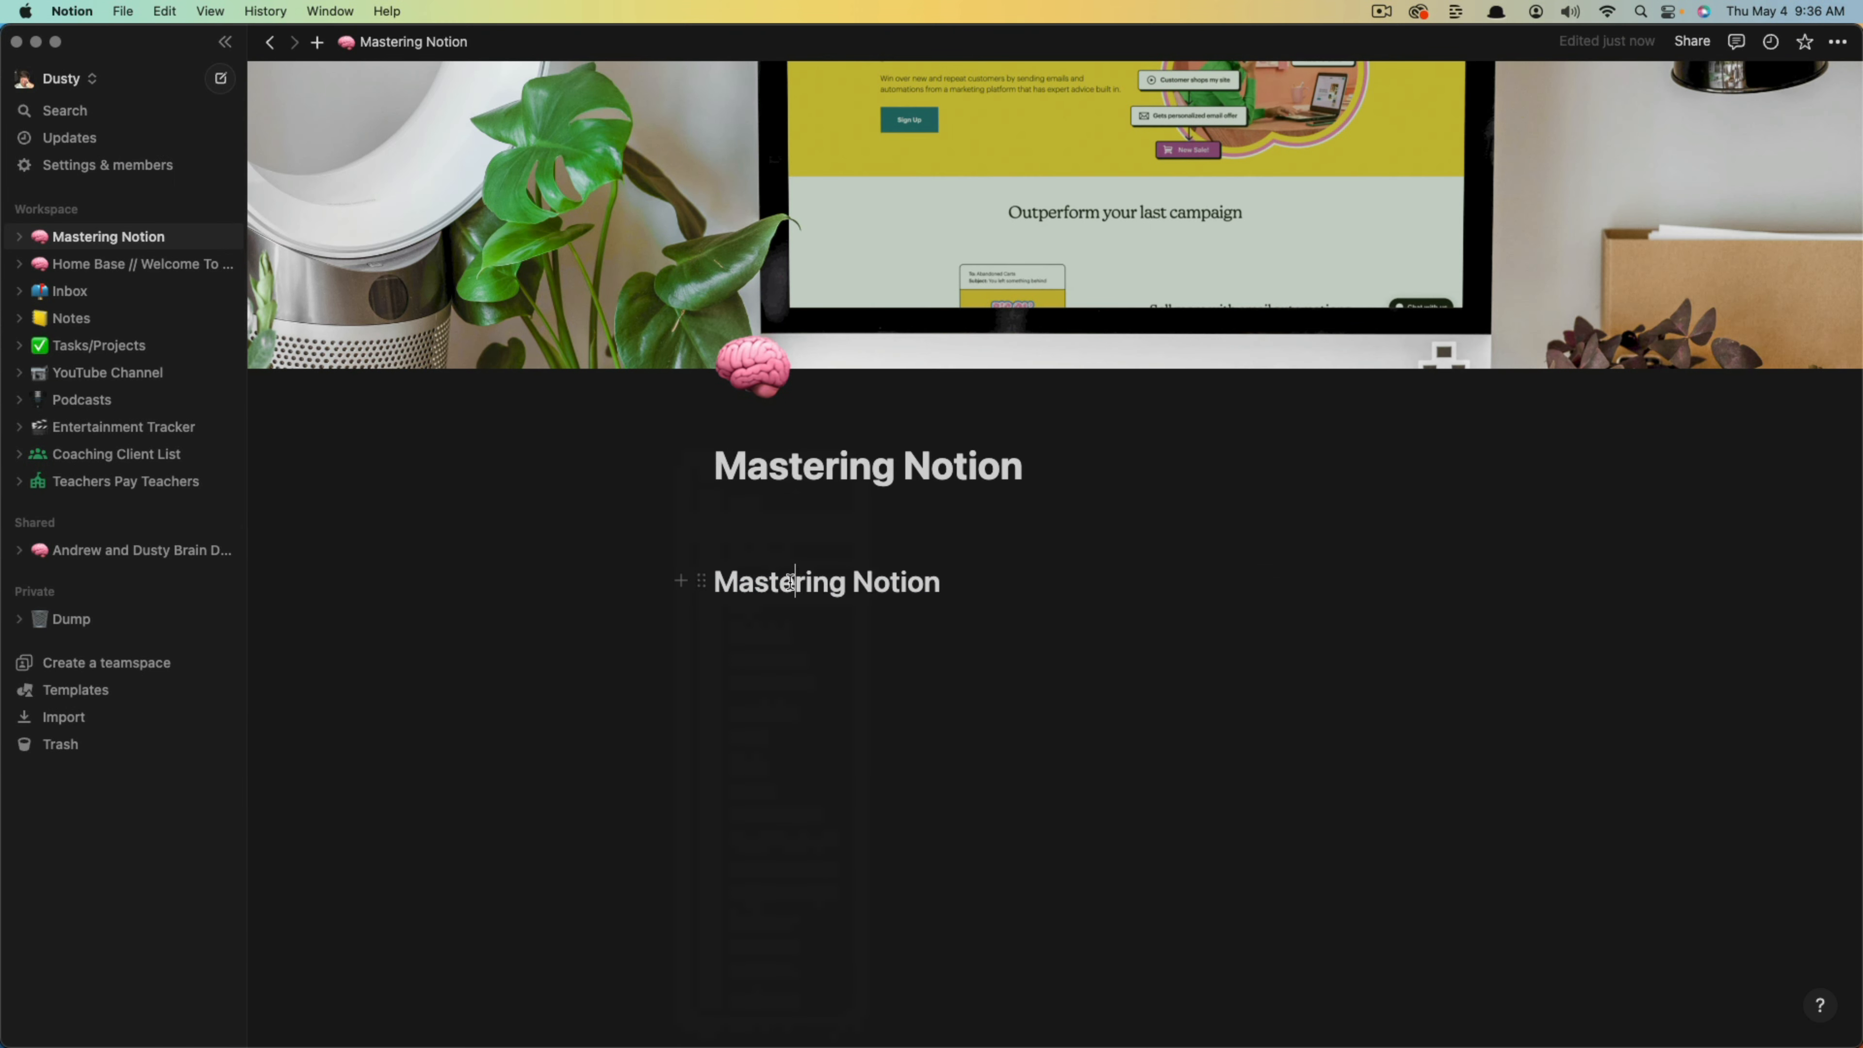
Try an orange background on the "Mastering Notion" heading with the default text color, and undo the background.
{"action": "triple_click", "coordinate": [791, 582]}
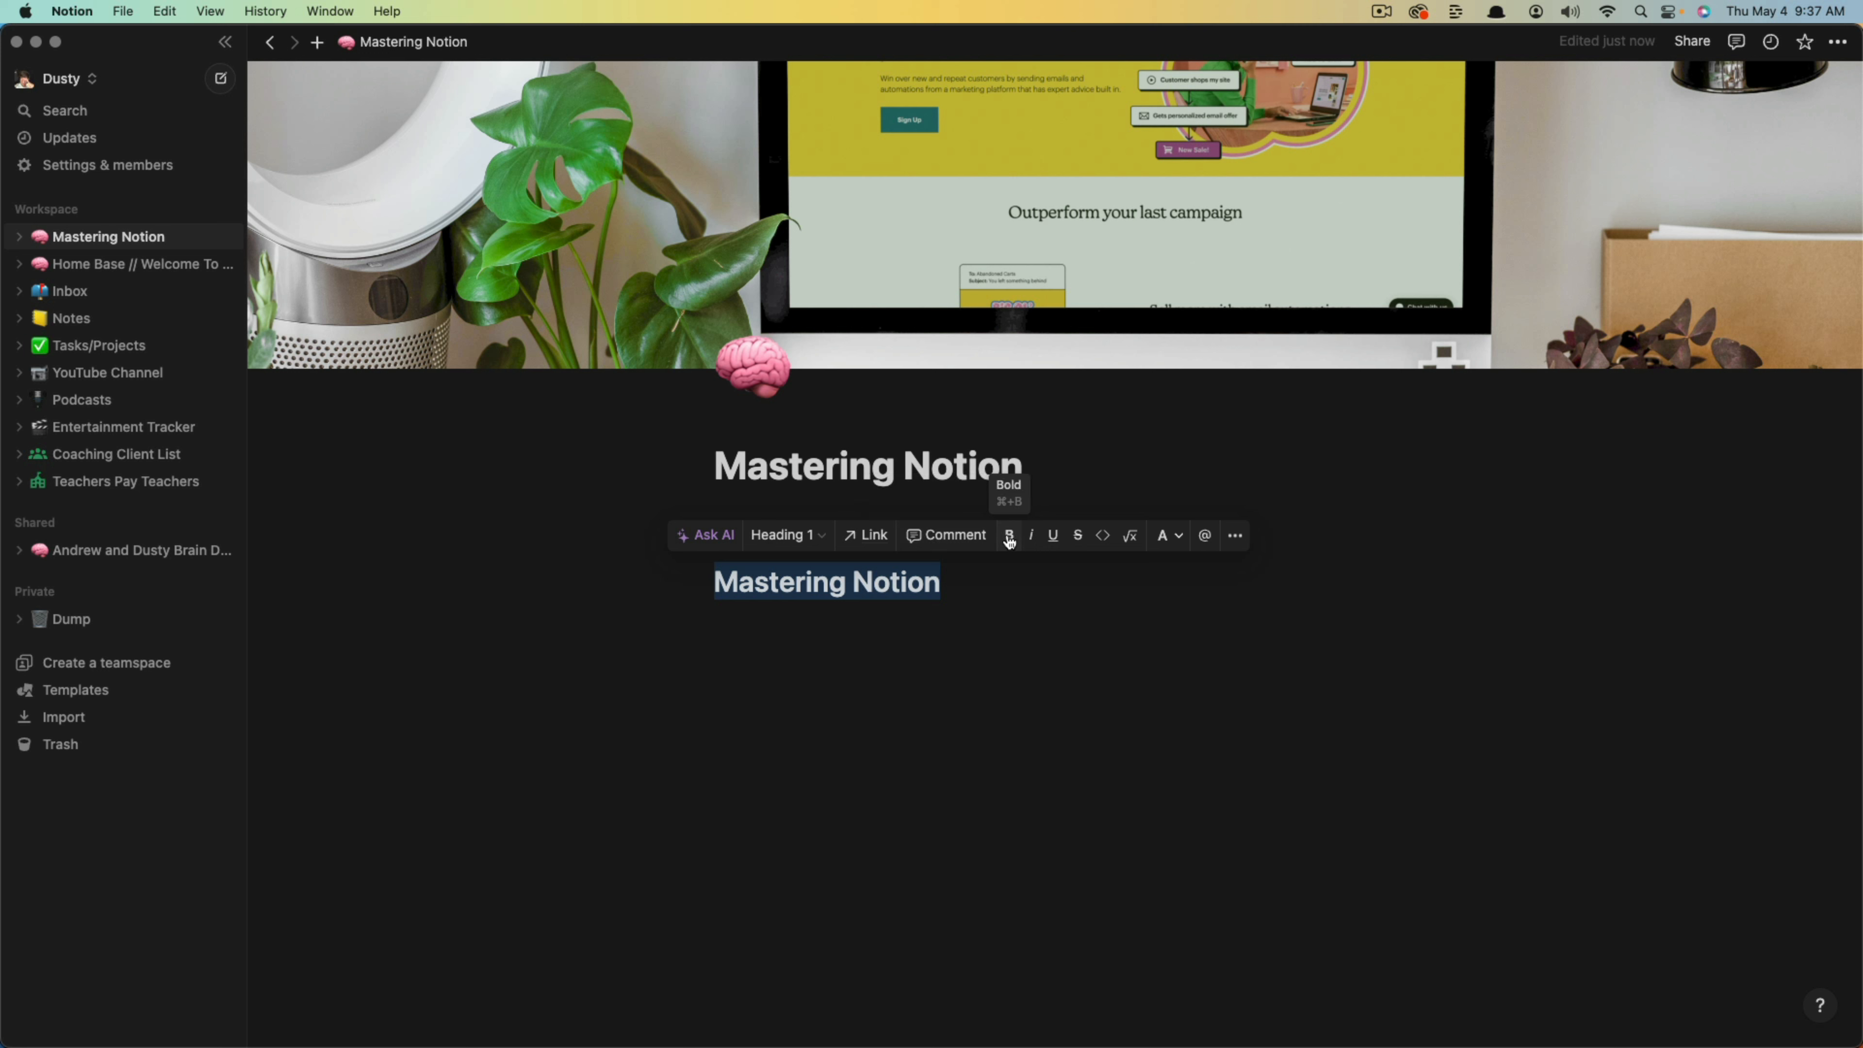
{"action": "left_click", "coordinate": [1183, 546]}
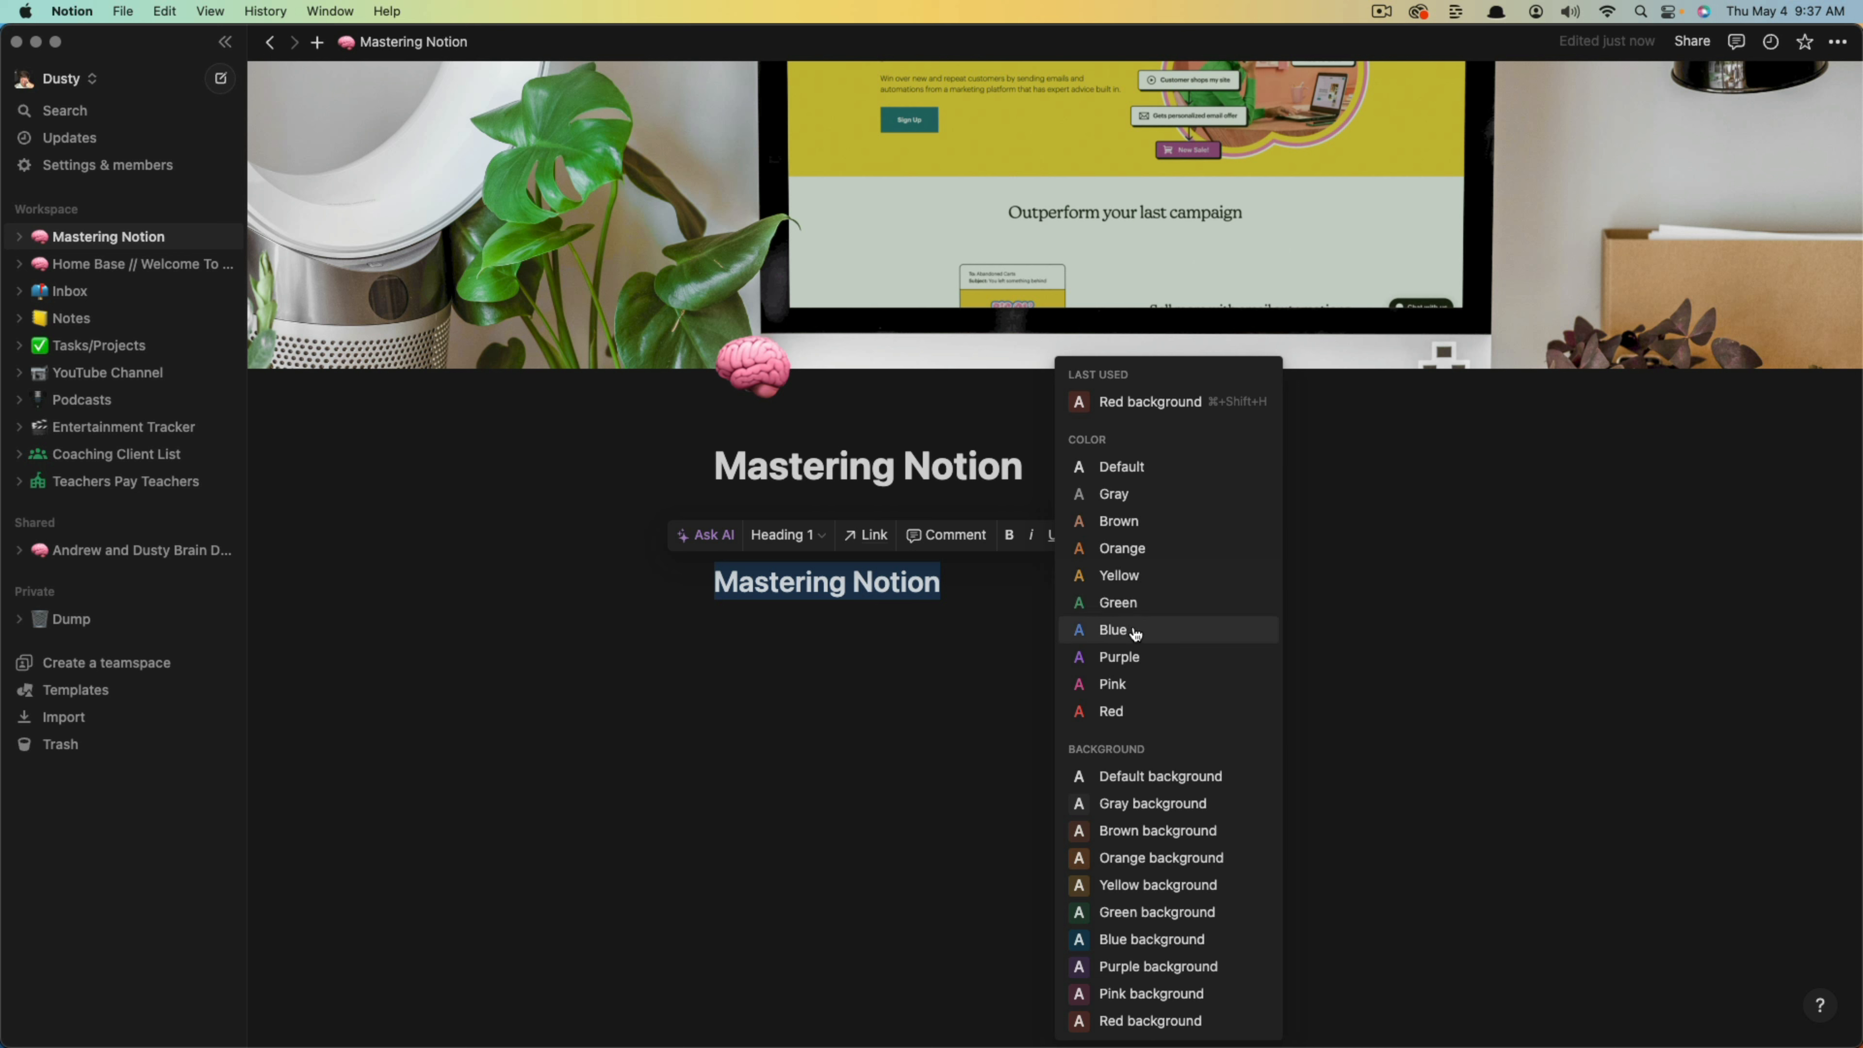
{"action": "left_click", "coordinate": [1121, 467]}
{"action": "left_click", "coordinate": [1173, 539]}
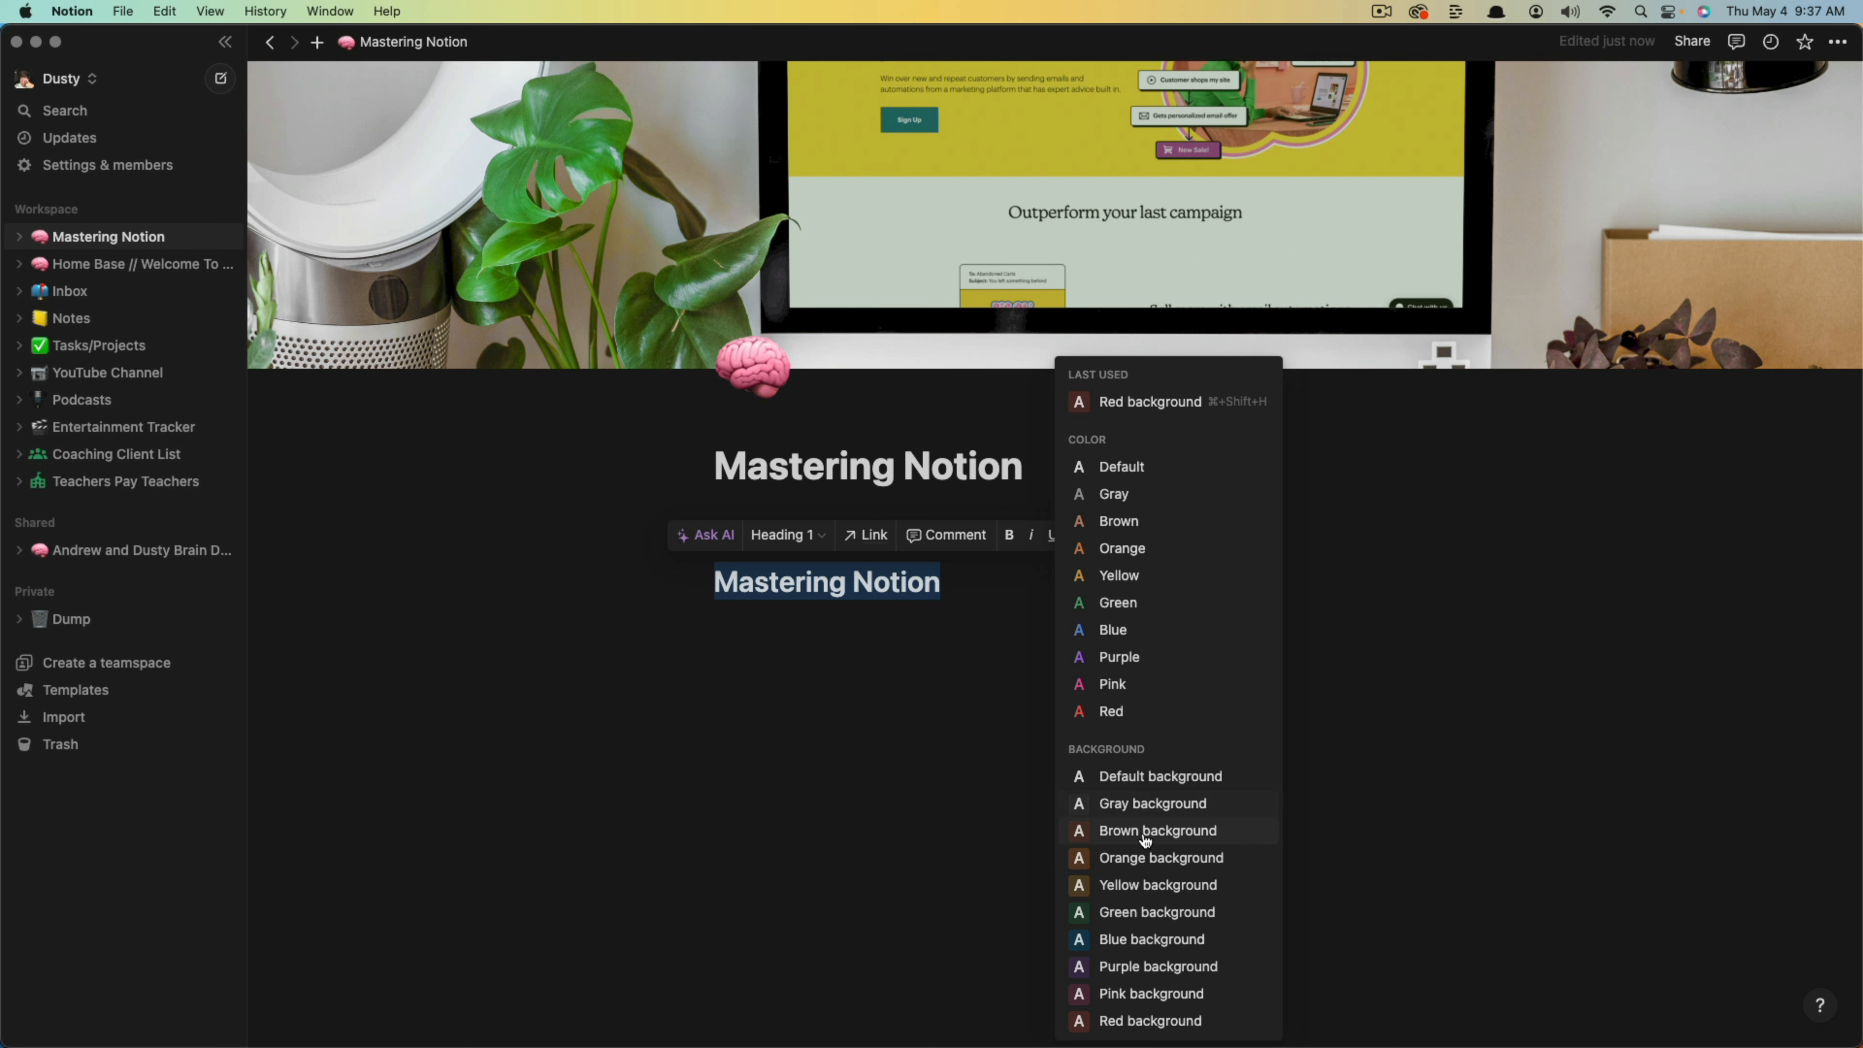
{"action": "left_click", "coordinate": [1140, 862]}
{"action": "left_click", "coordinate": [803, 623]}
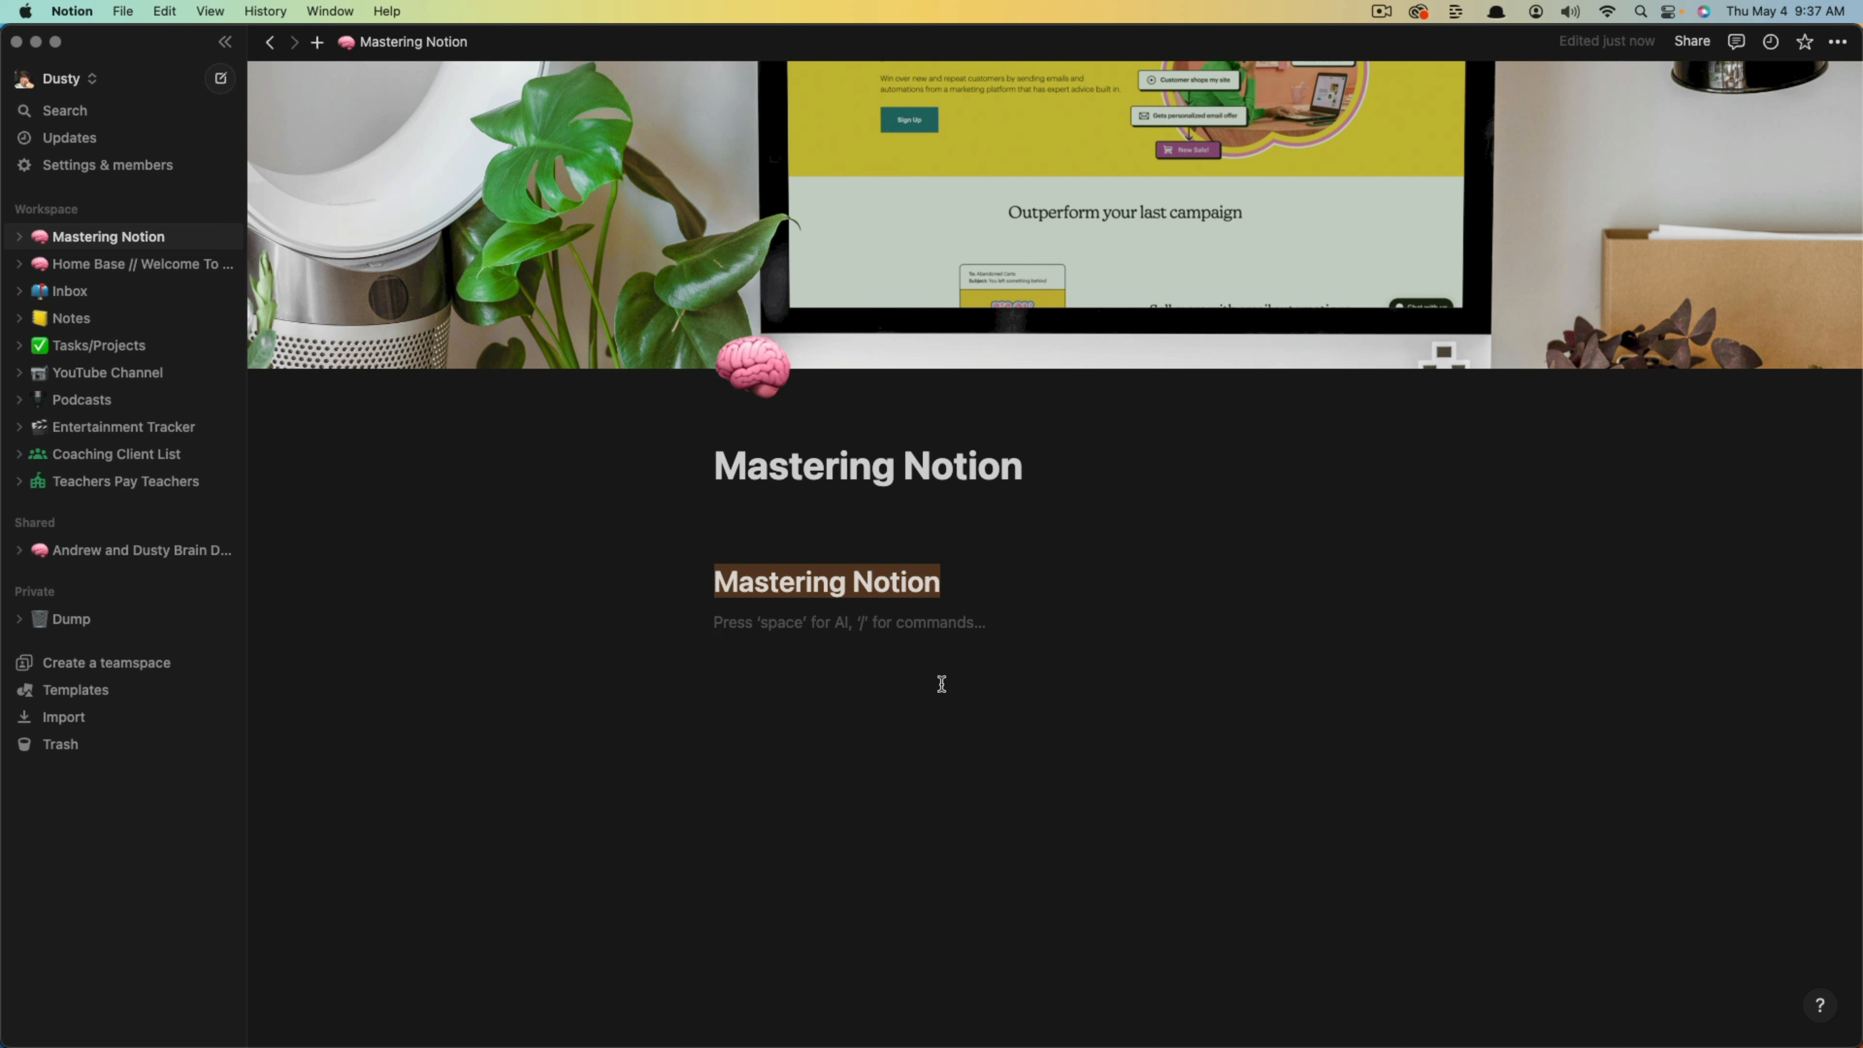
{"action": "key", "text": "super+z"}
{"action": "left_click", "coordinate": [920, 683]}
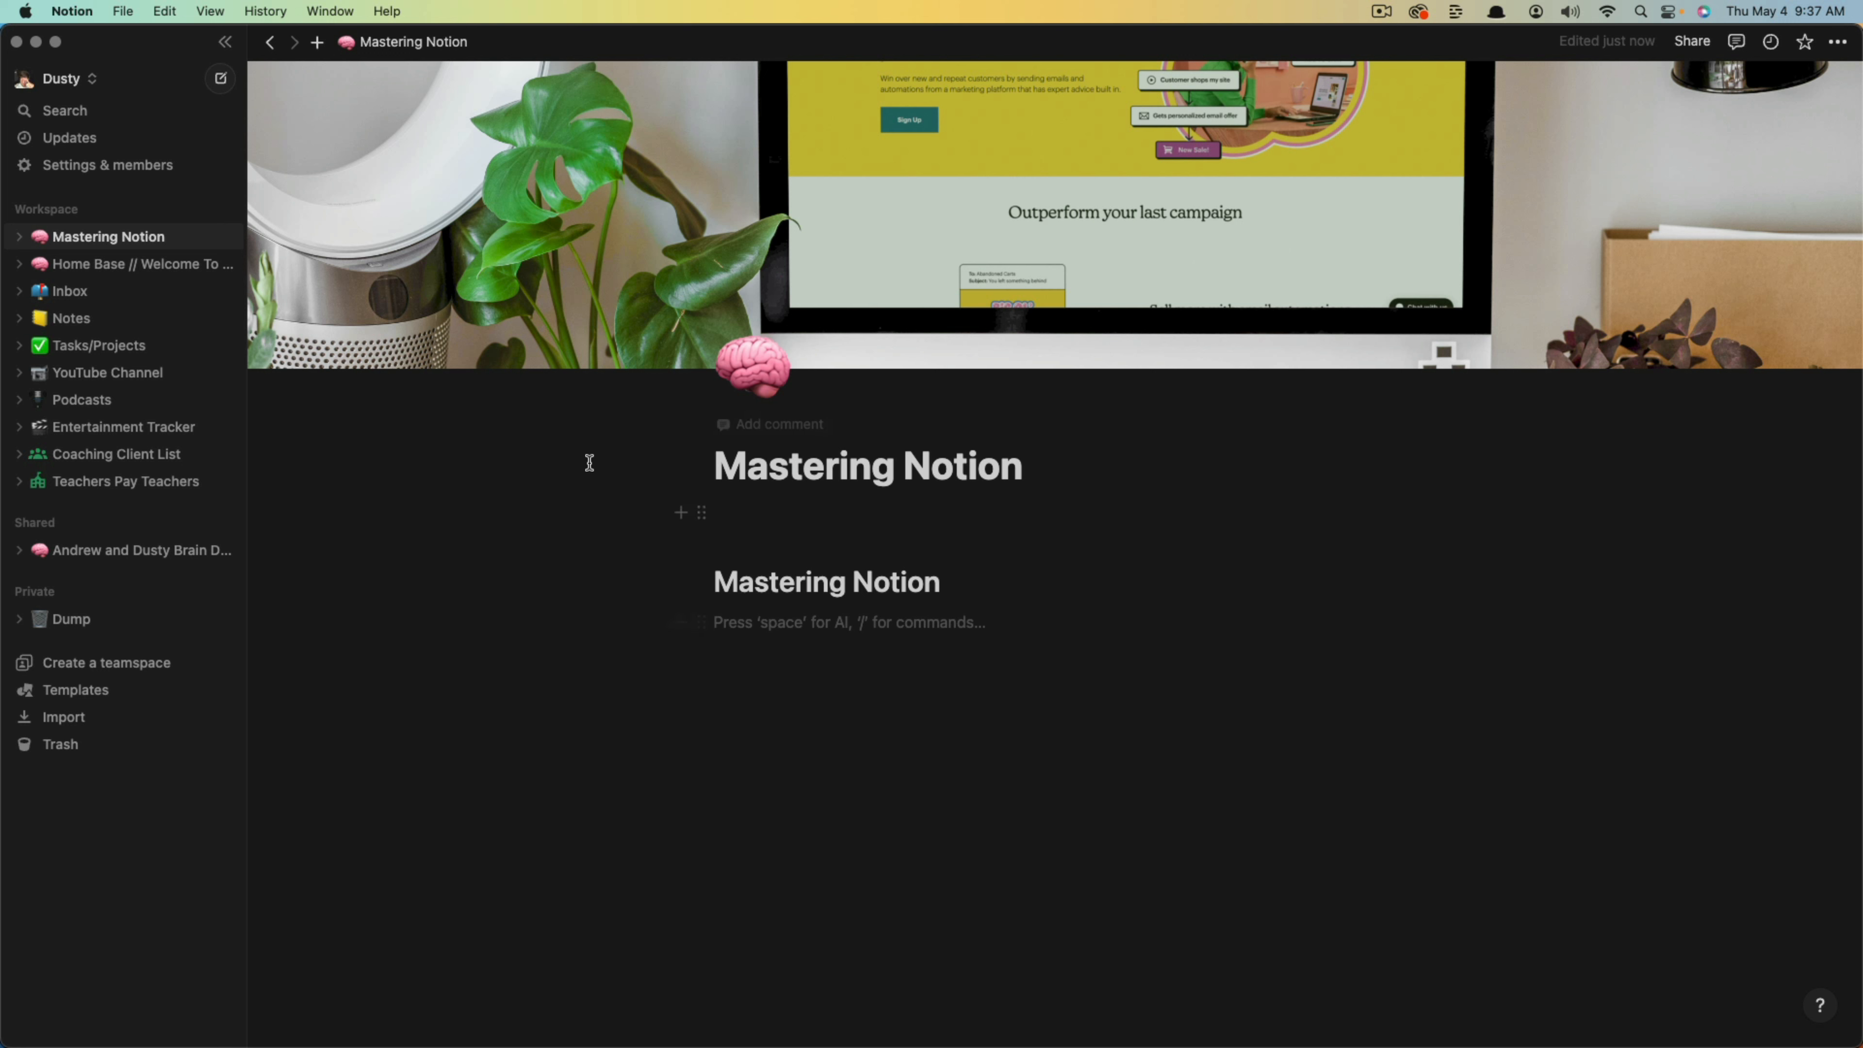
Leave the Mastering Notion page and go back to the YouTube Channel page.
{"action": "left_click", "coordinate": [272, 12]}
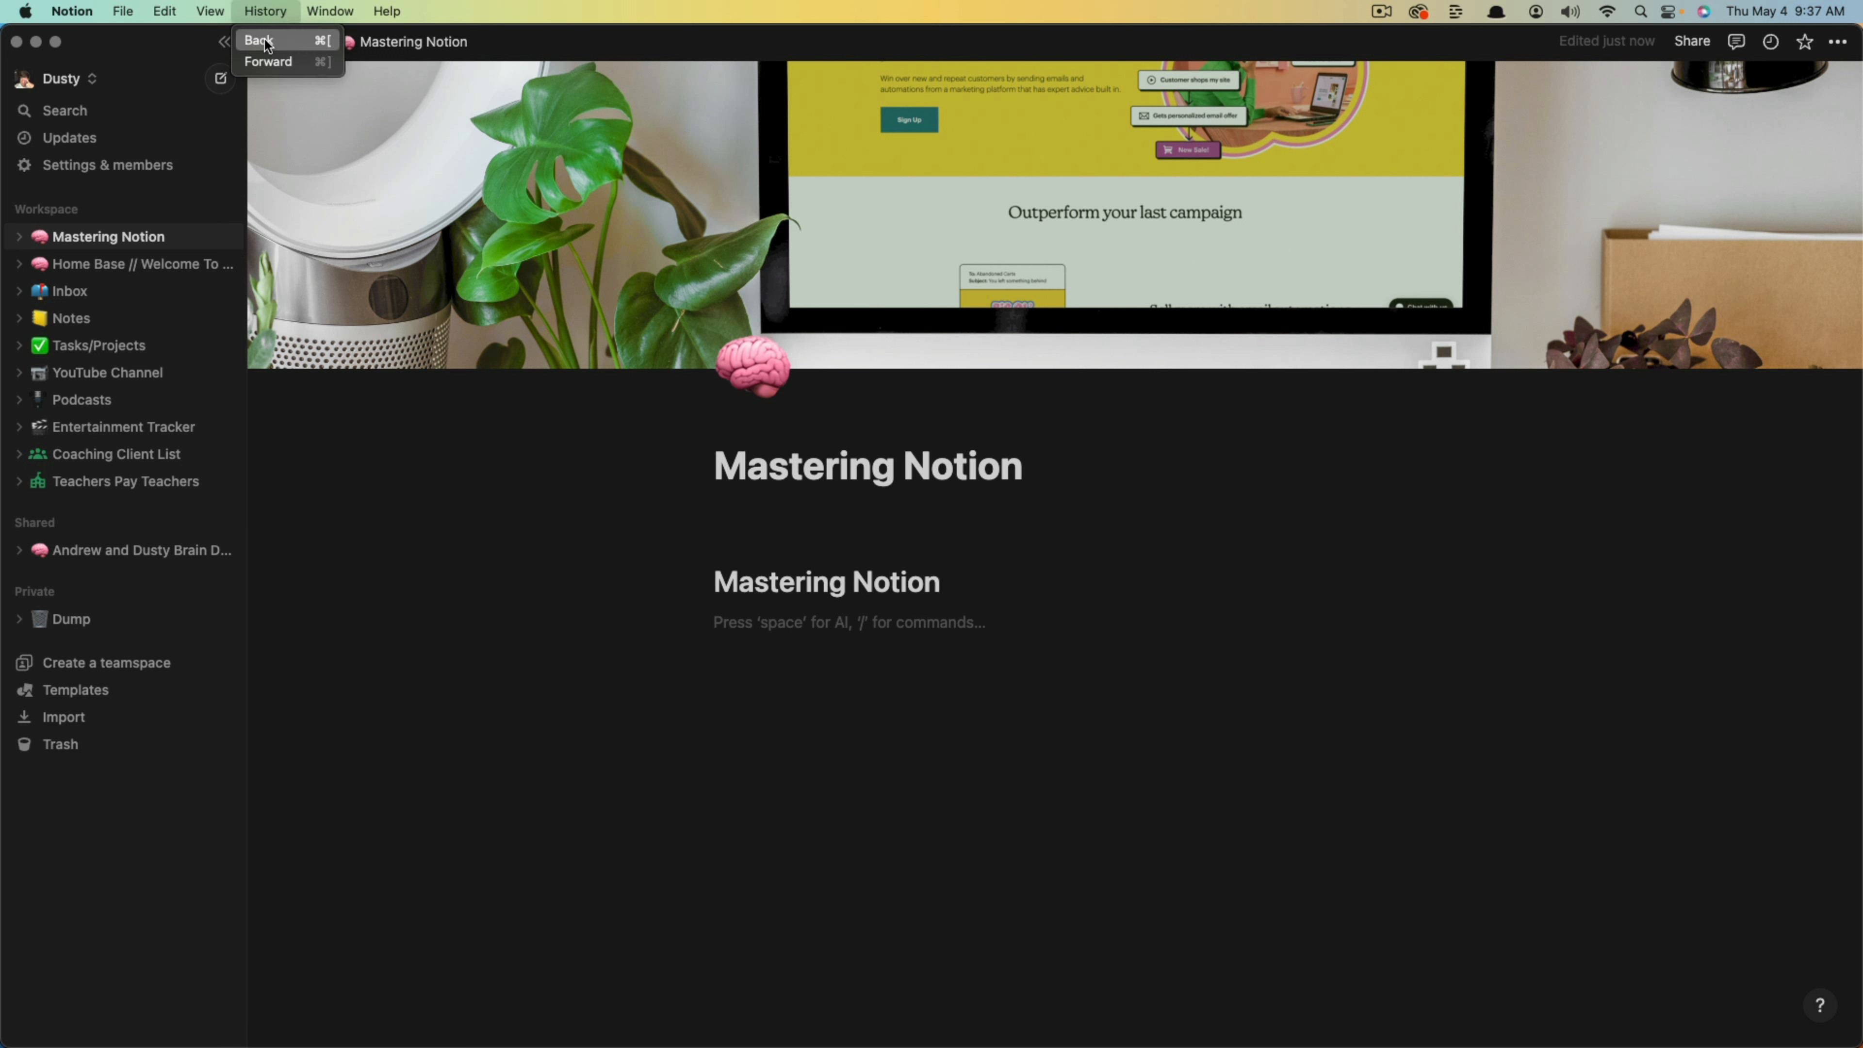
{"action": "left_click", "coordinate": [530, 662]}
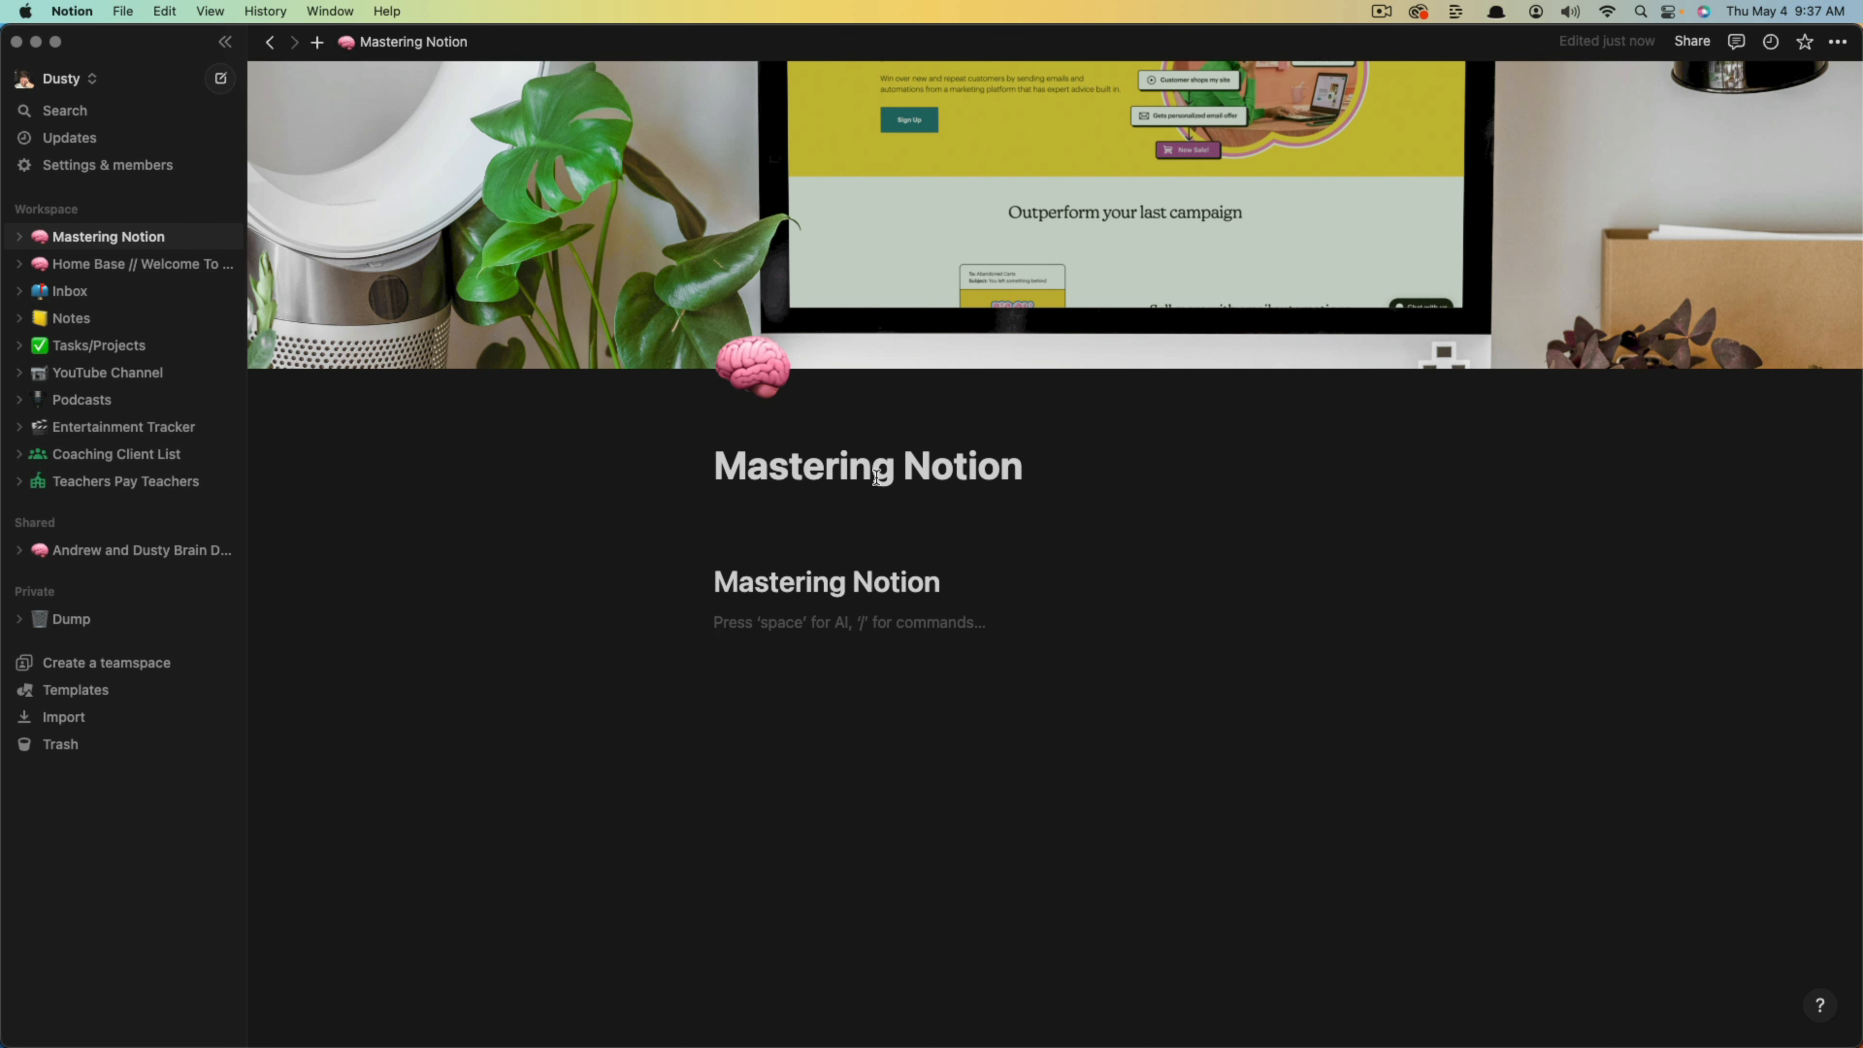
{"action": "key", "text": "super+bracketleft"}
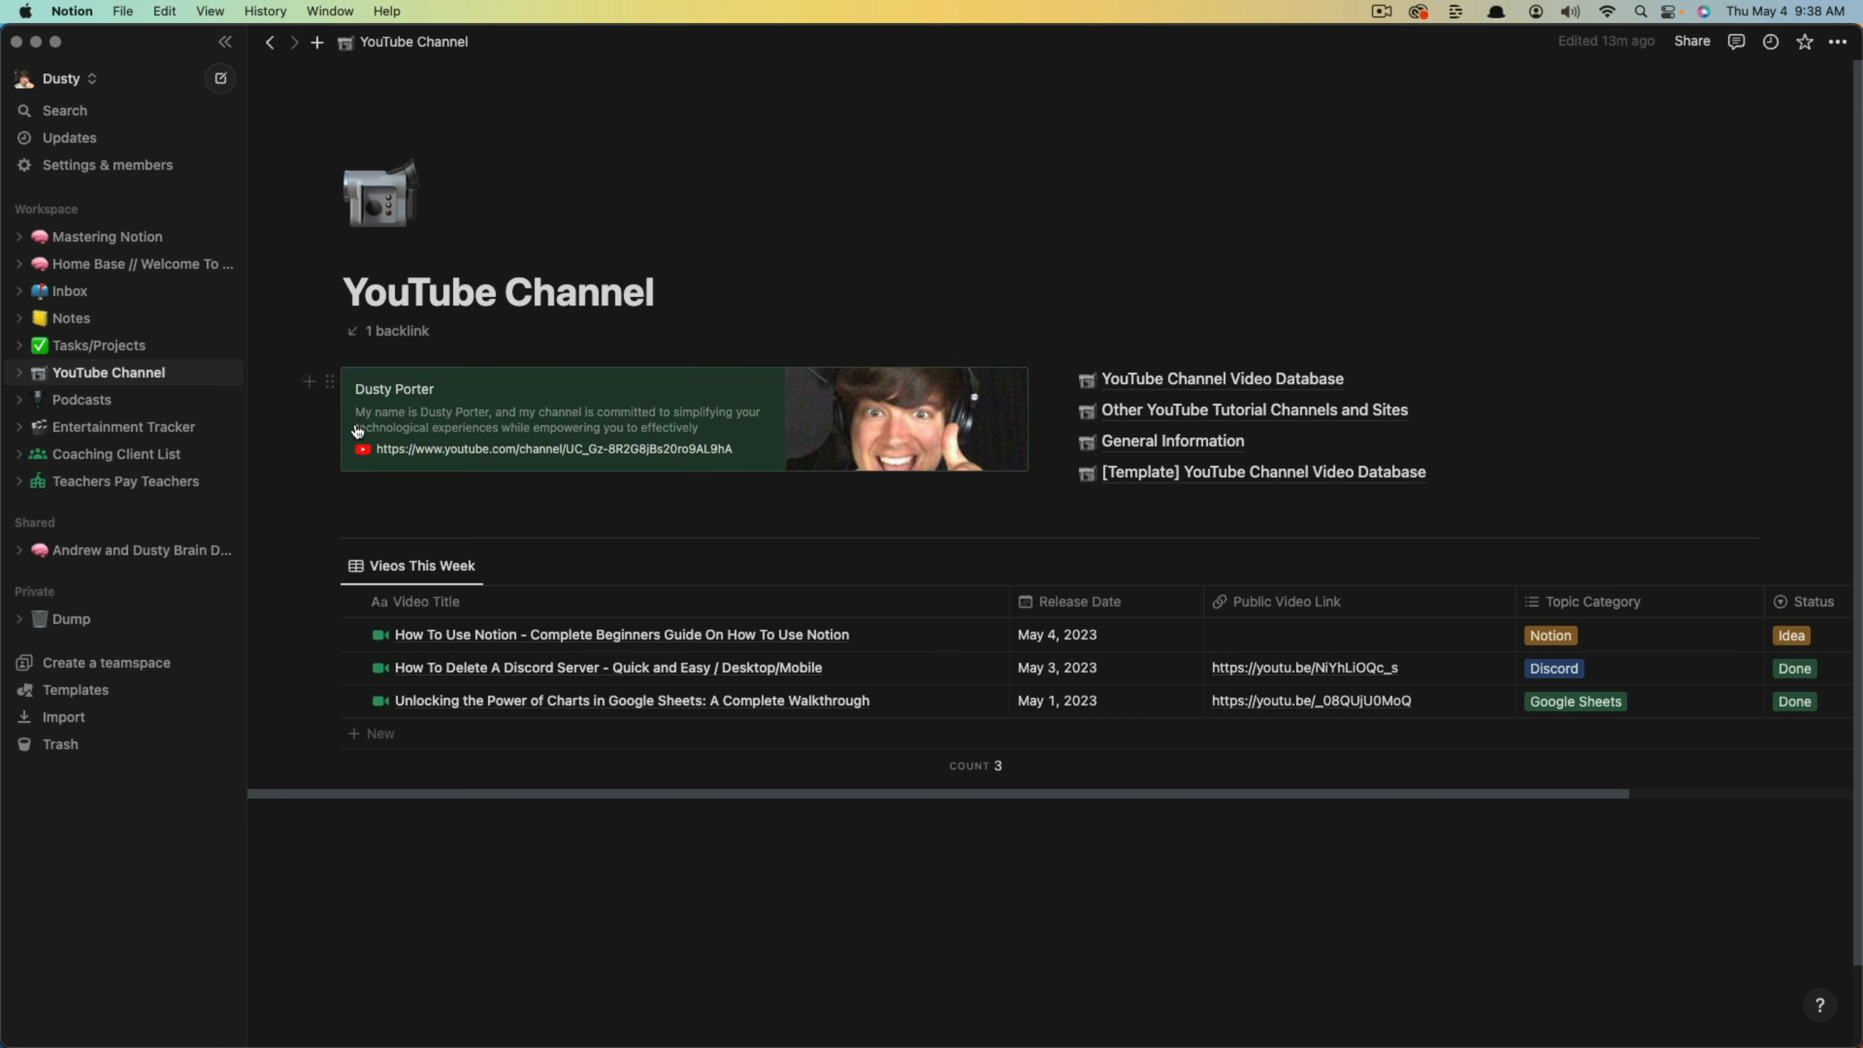
Arrange the blocks above the video table in two columns, with the four page links first and the channel bookmark beside them.
{"action": "left_click_drag", "start_coordinate": [330, 382], "coordinate": [1769, 435]}
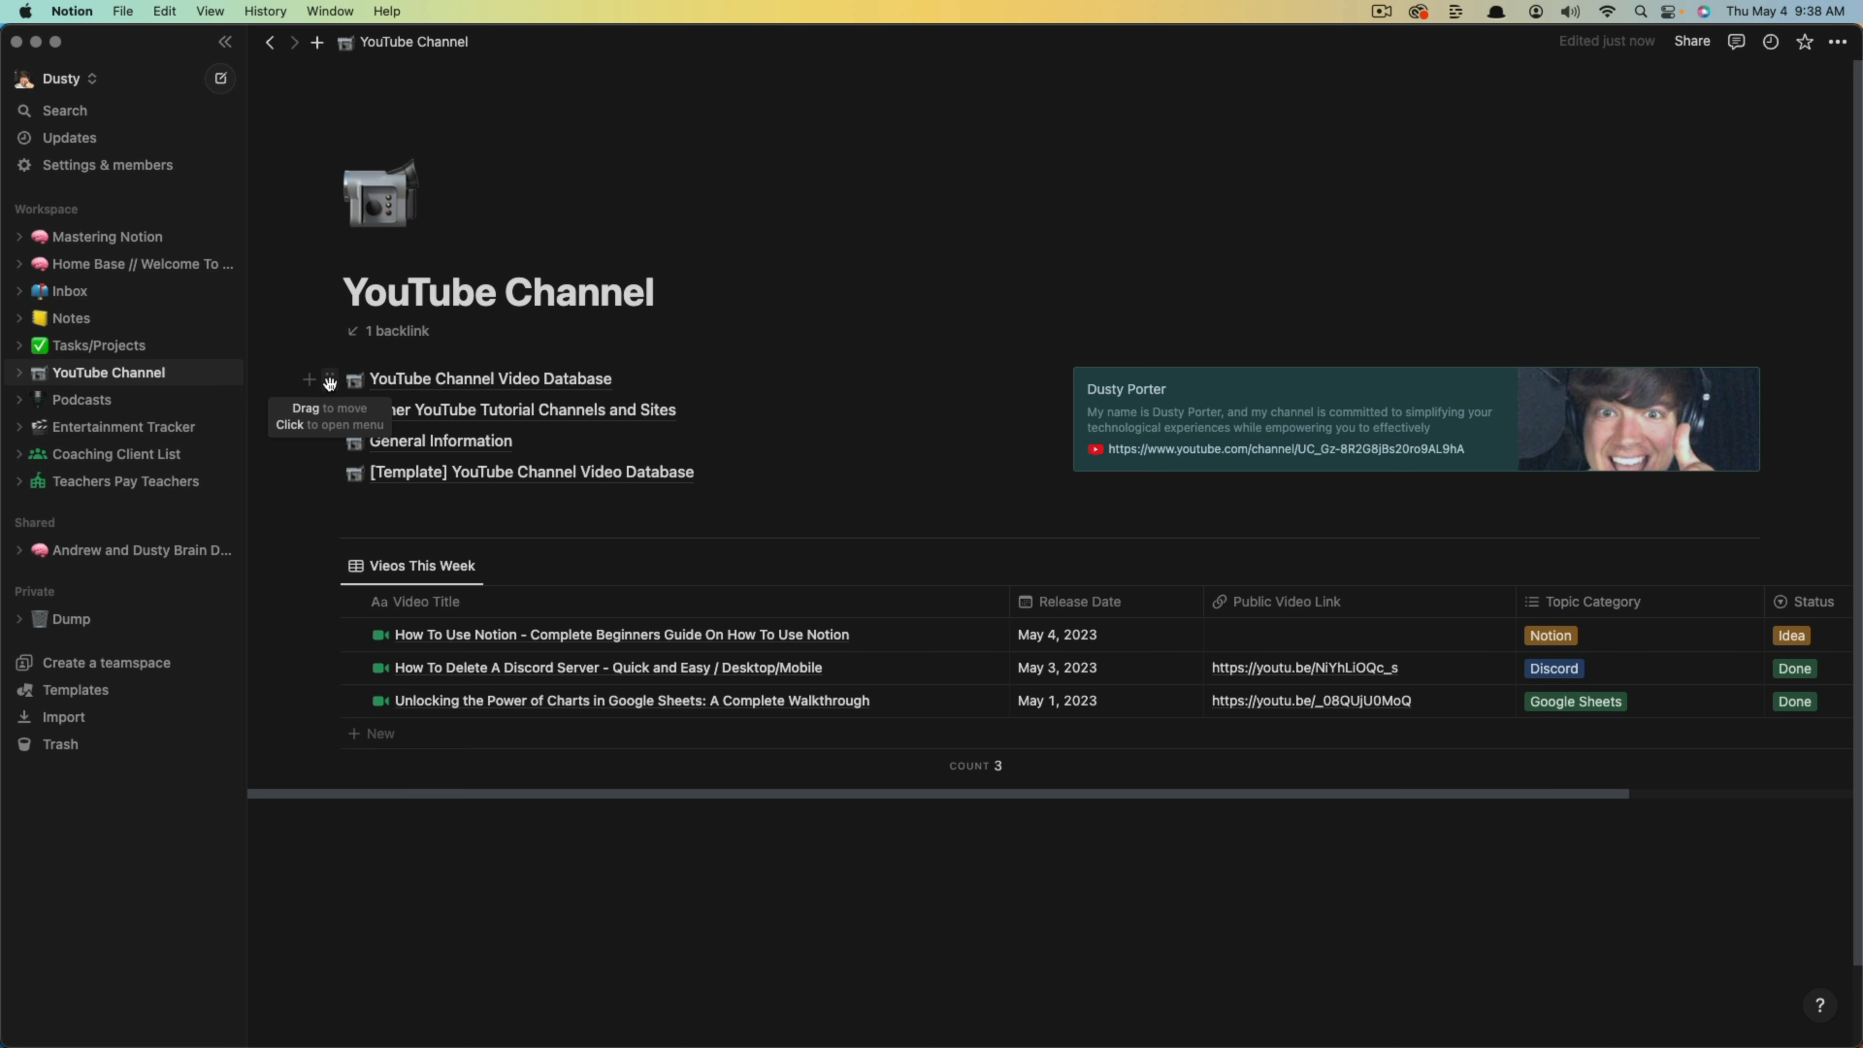
{"action": "left_click_drag", "start_coordinate": [330, 382], "coordinate": [1775, 422]}
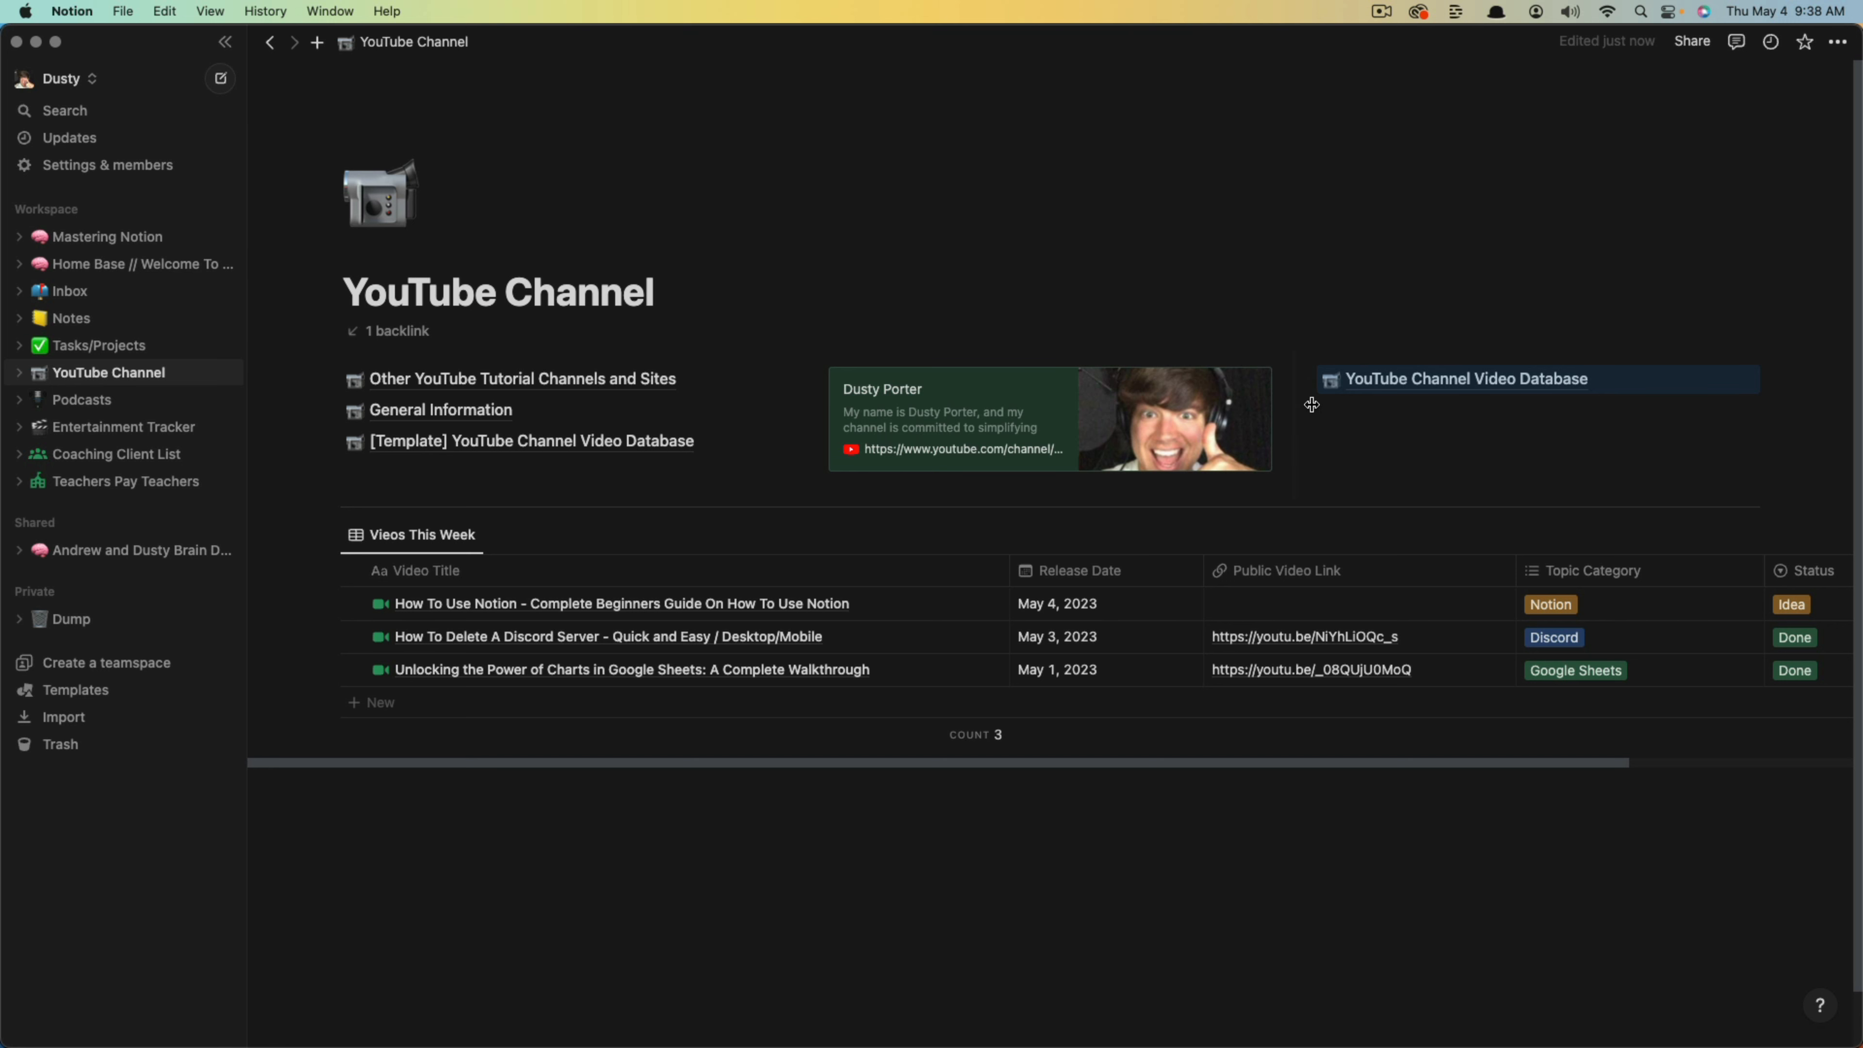
{"action": "left_click_drag", "start_coordinate": [1308, 380], "coordinate": [352, 371]}
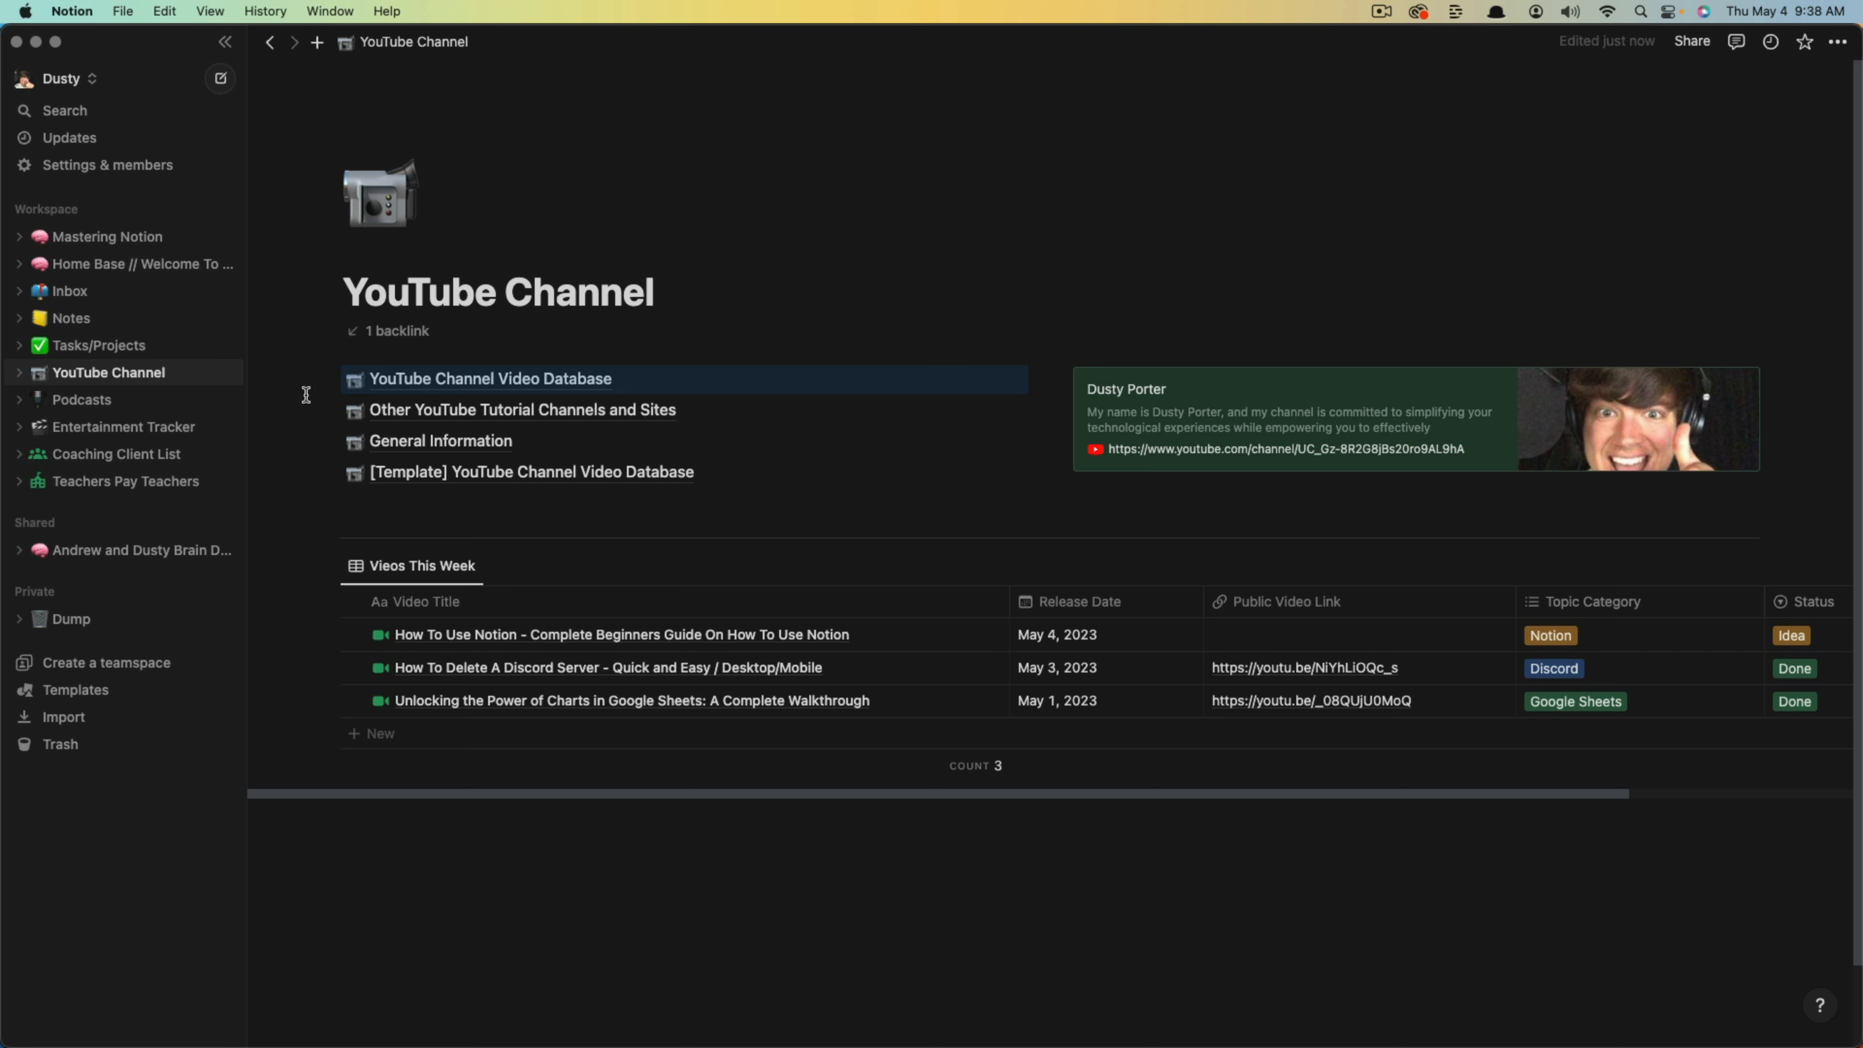
Examine the available basic block types on an empty line below the video table of the YouTube Channel page.
{"action": "left_click", "coordinate": [708, 844]}
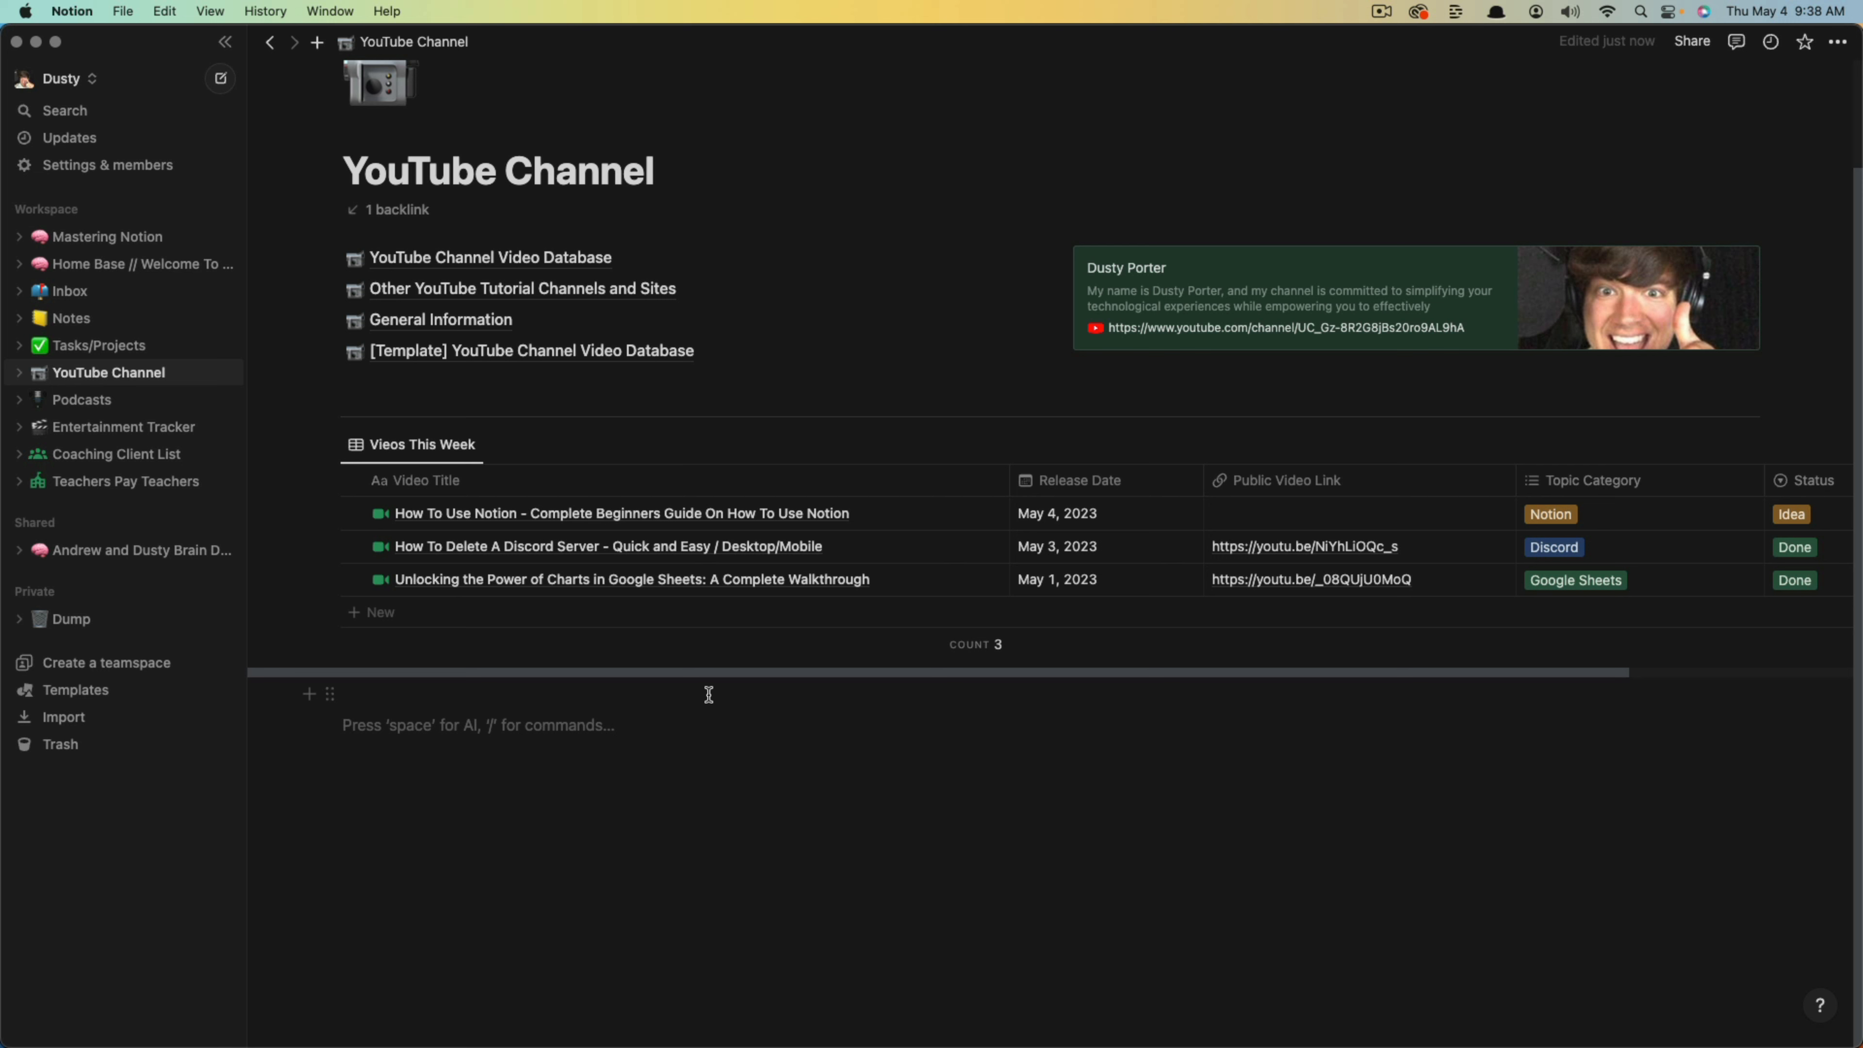
{"action": "type", "text": "/"}
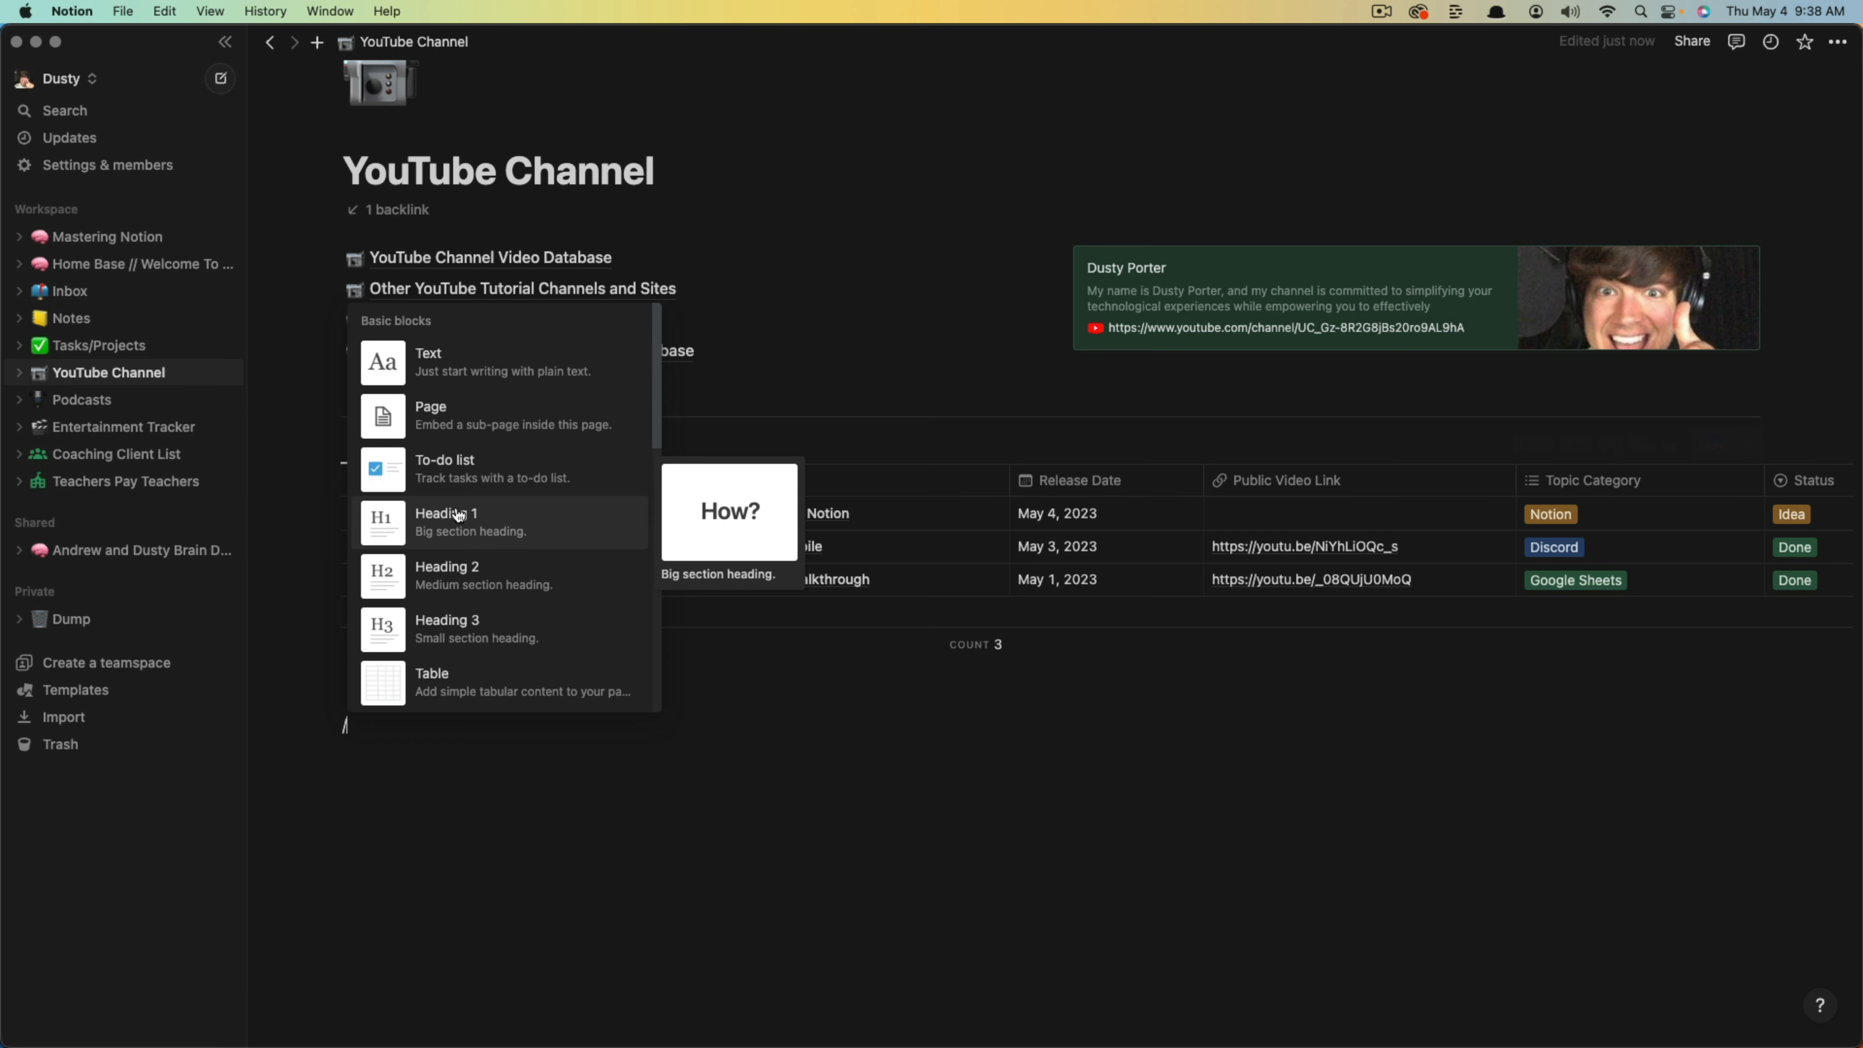
{"action": "scroll", "coordinate": [469, 529], "scroll_direction": "down", "scroll_amount": 5}
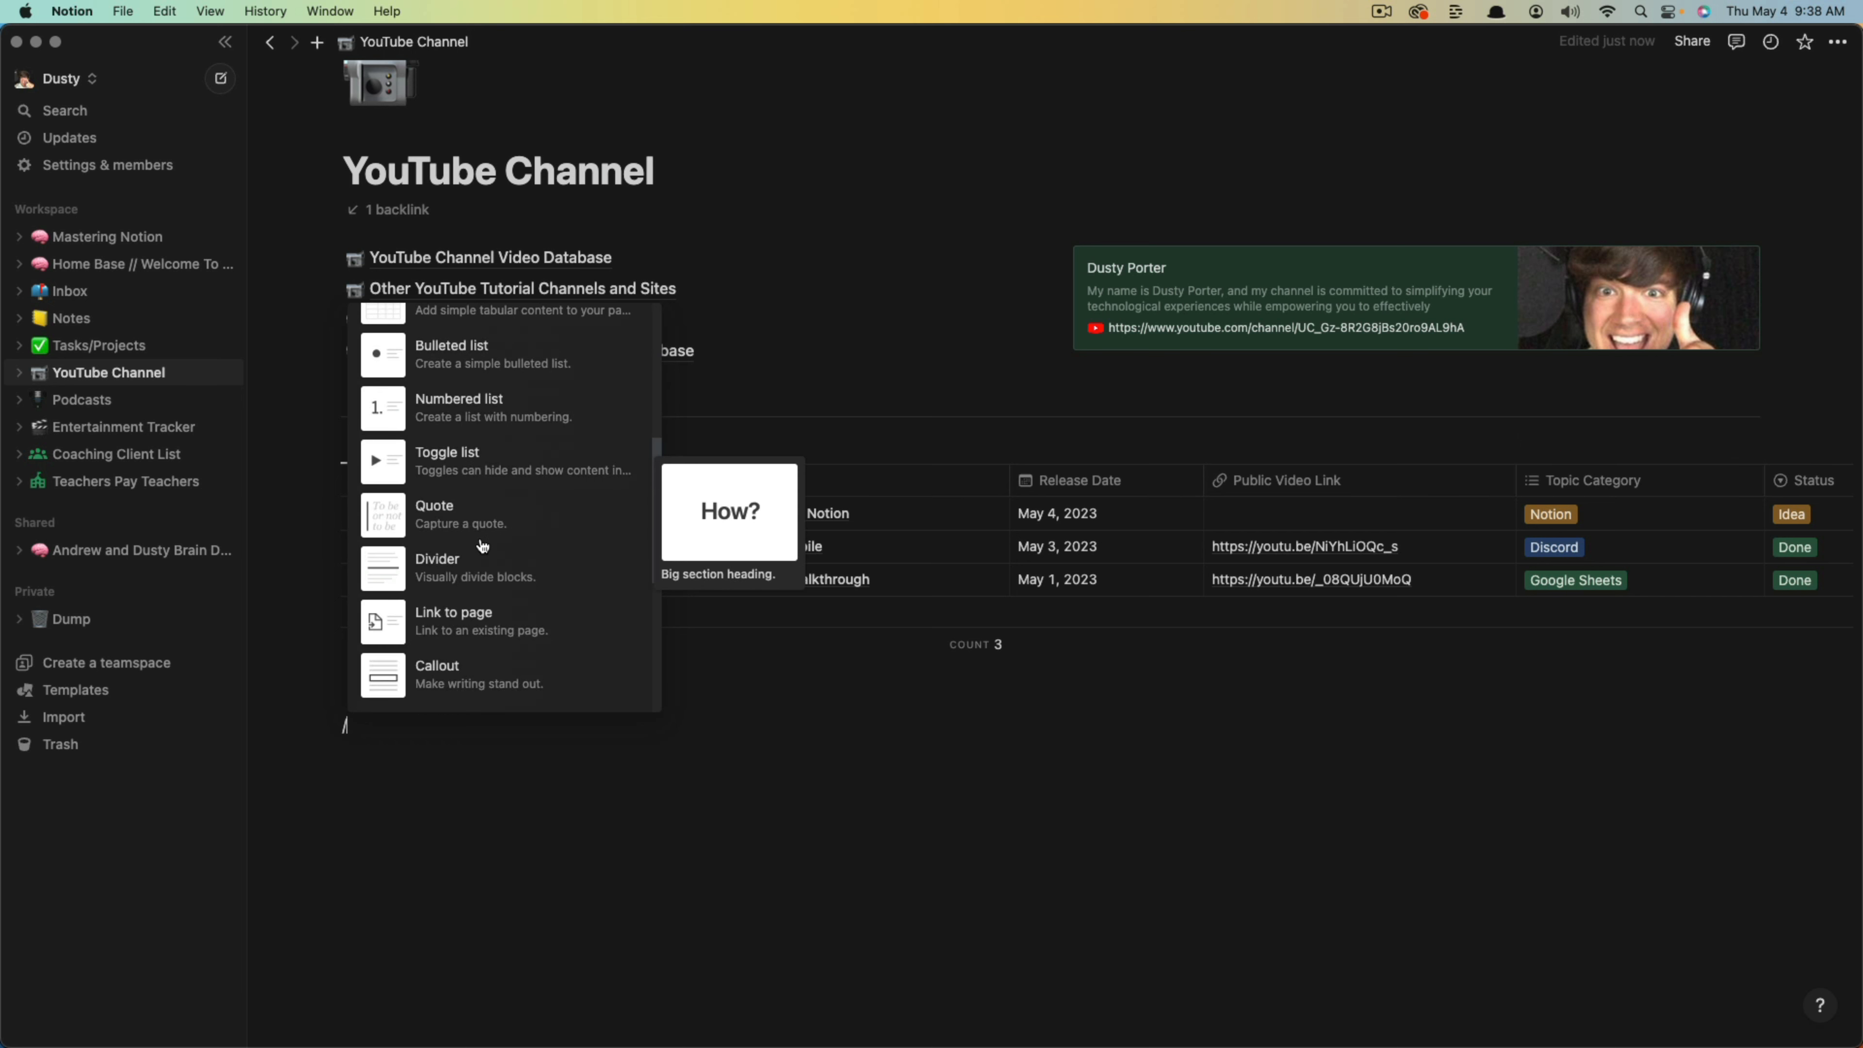
{"action": "scroll", "coordinate": [491, 559], "scroll_direction": "up", "scroll_amount": 3}
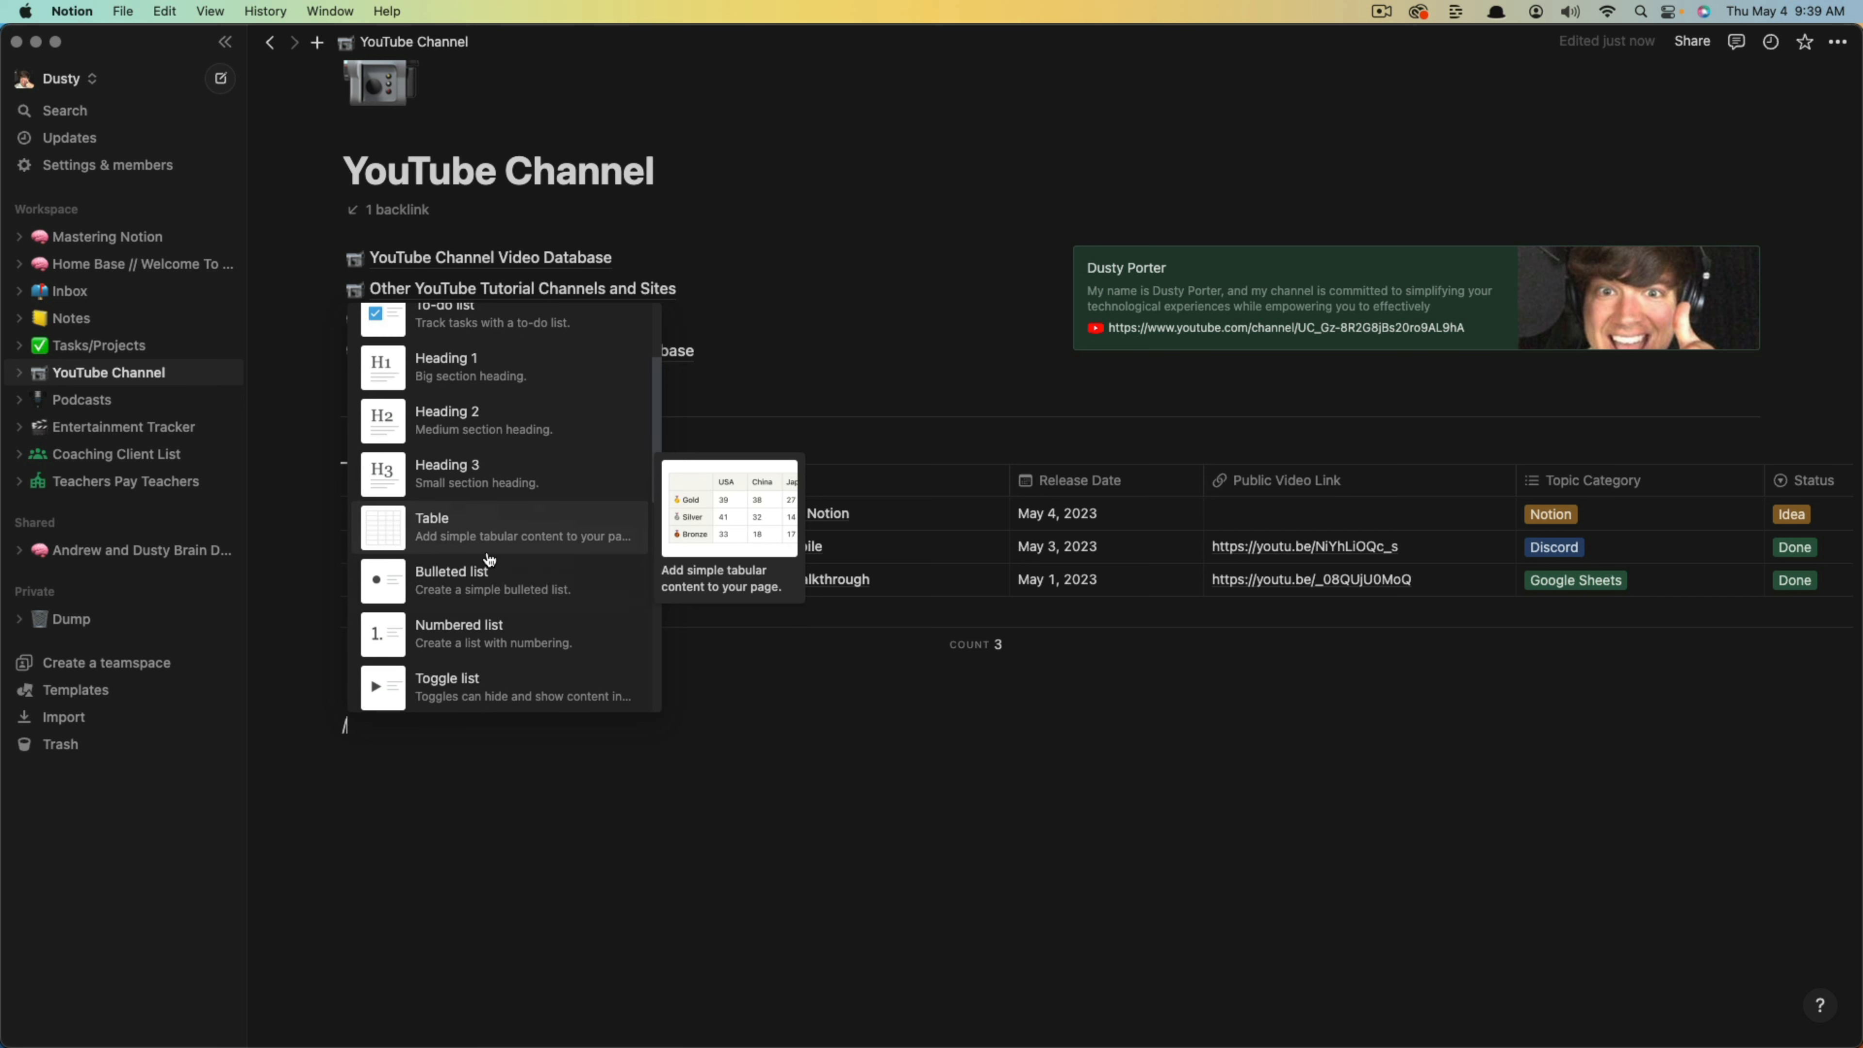
{"action": "left_click", "coordinate": [595, 852]}
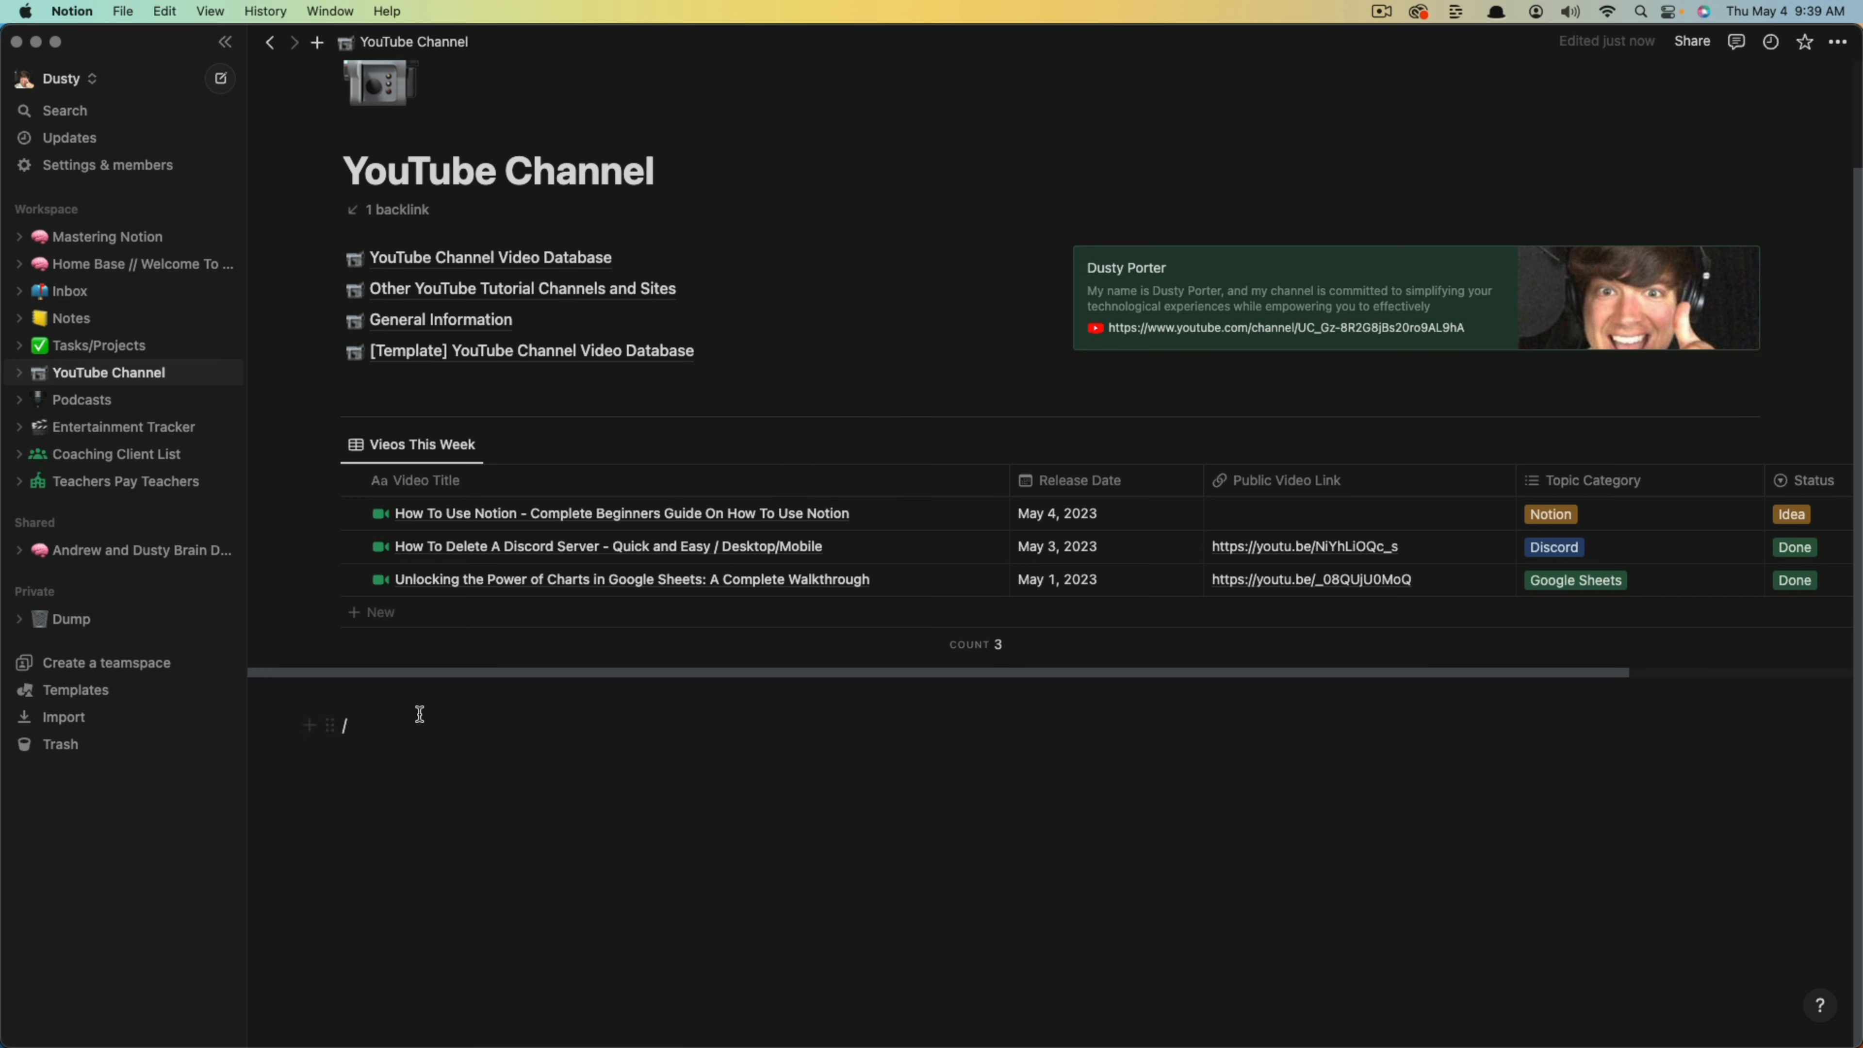
Open Notion's Keyboard shortcuts help article in Chrome and read its Most popular and Markdown style sections.
{"action": "left_click", "coordinate": [1822, 1007]}
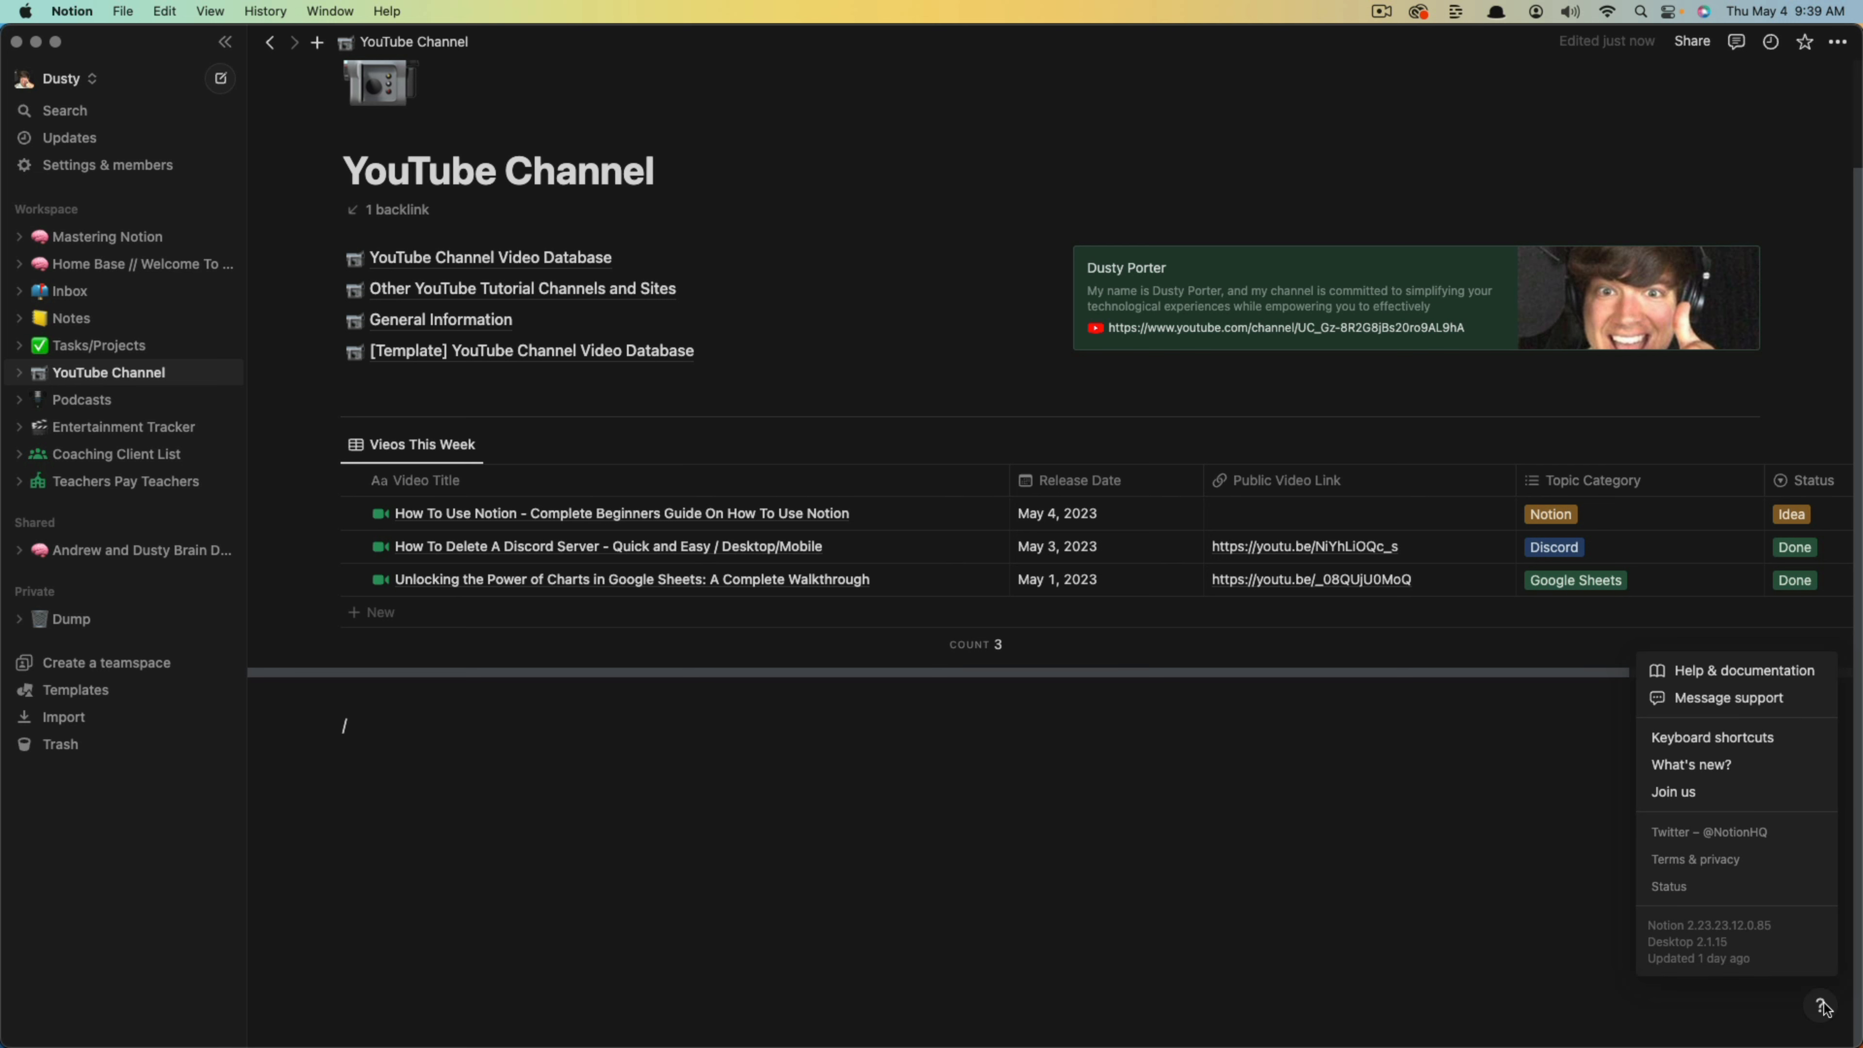
{"action": "left_click", "coordinate": [1694, 739]}
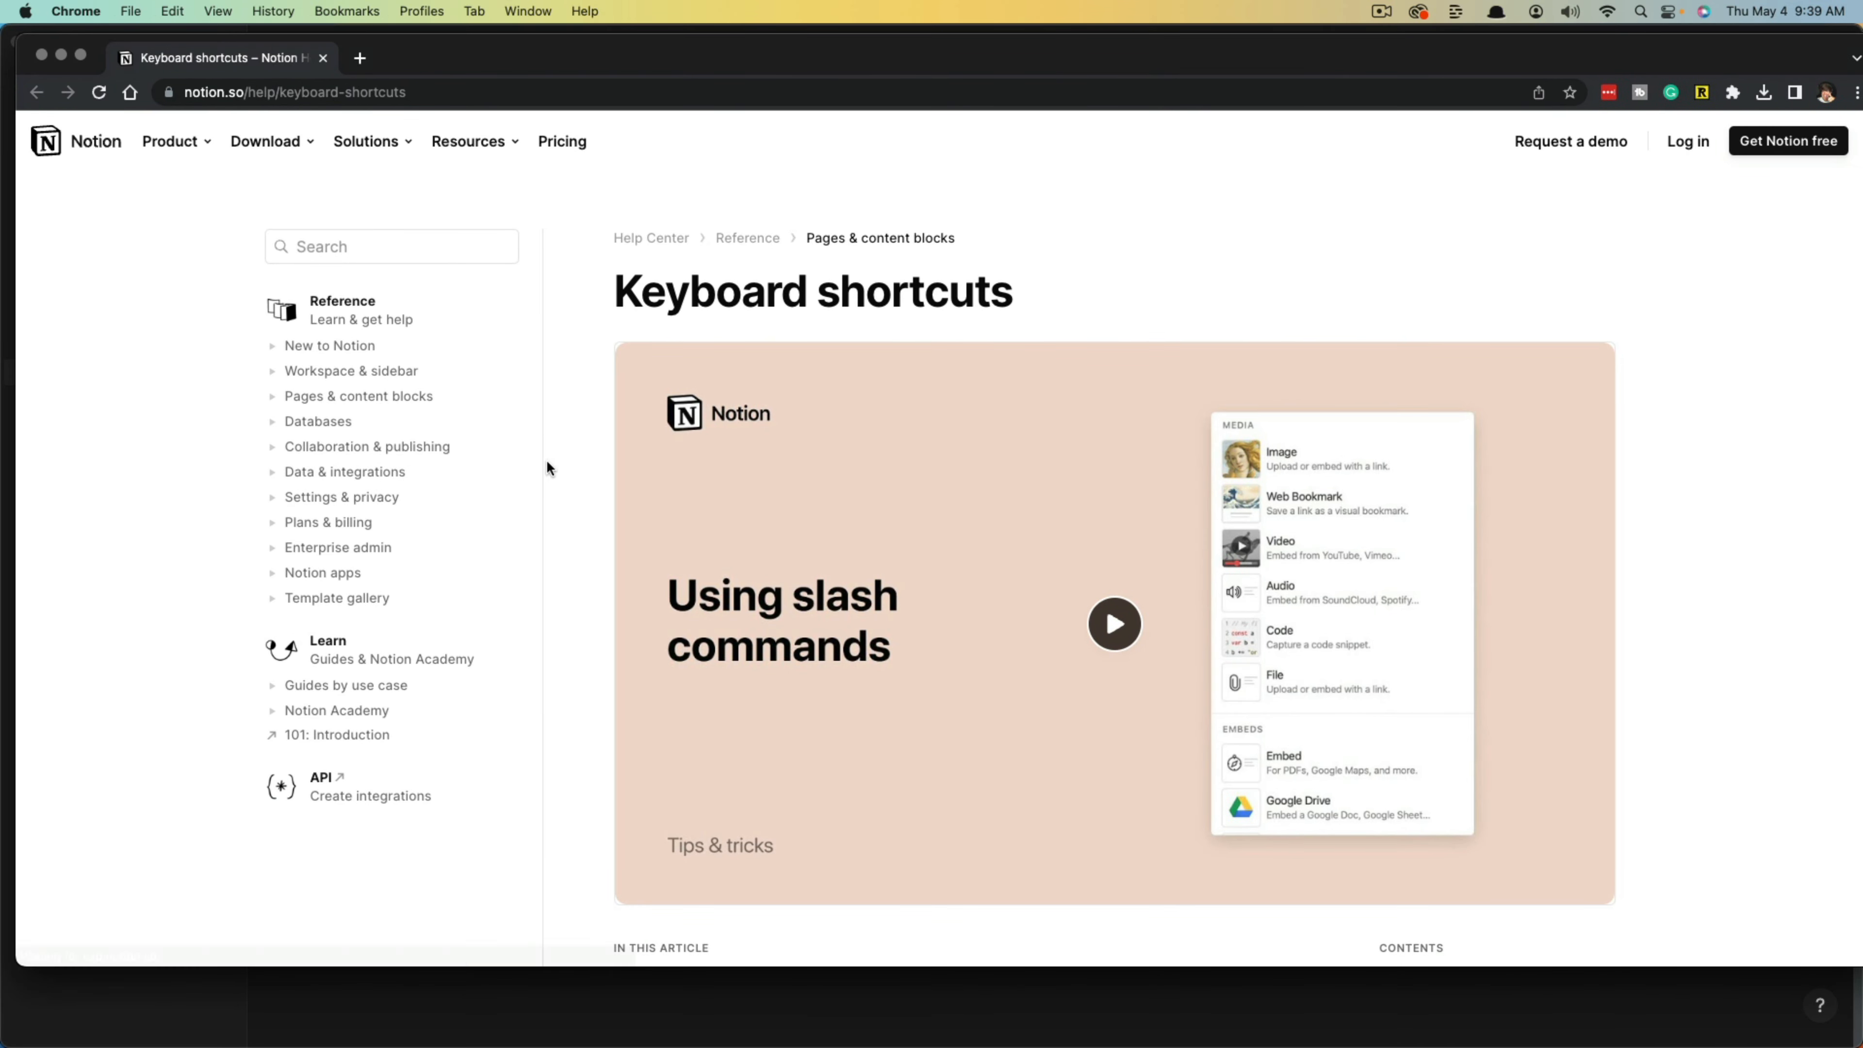
{"action": "scroll", "coordinate": [812, 549], "scroll_direction": "down", "scroll_amount": 3}
{"action": "scroll", "coordinate": [813, 548], "scroll_direction": "down", "scroll_amount": 5}
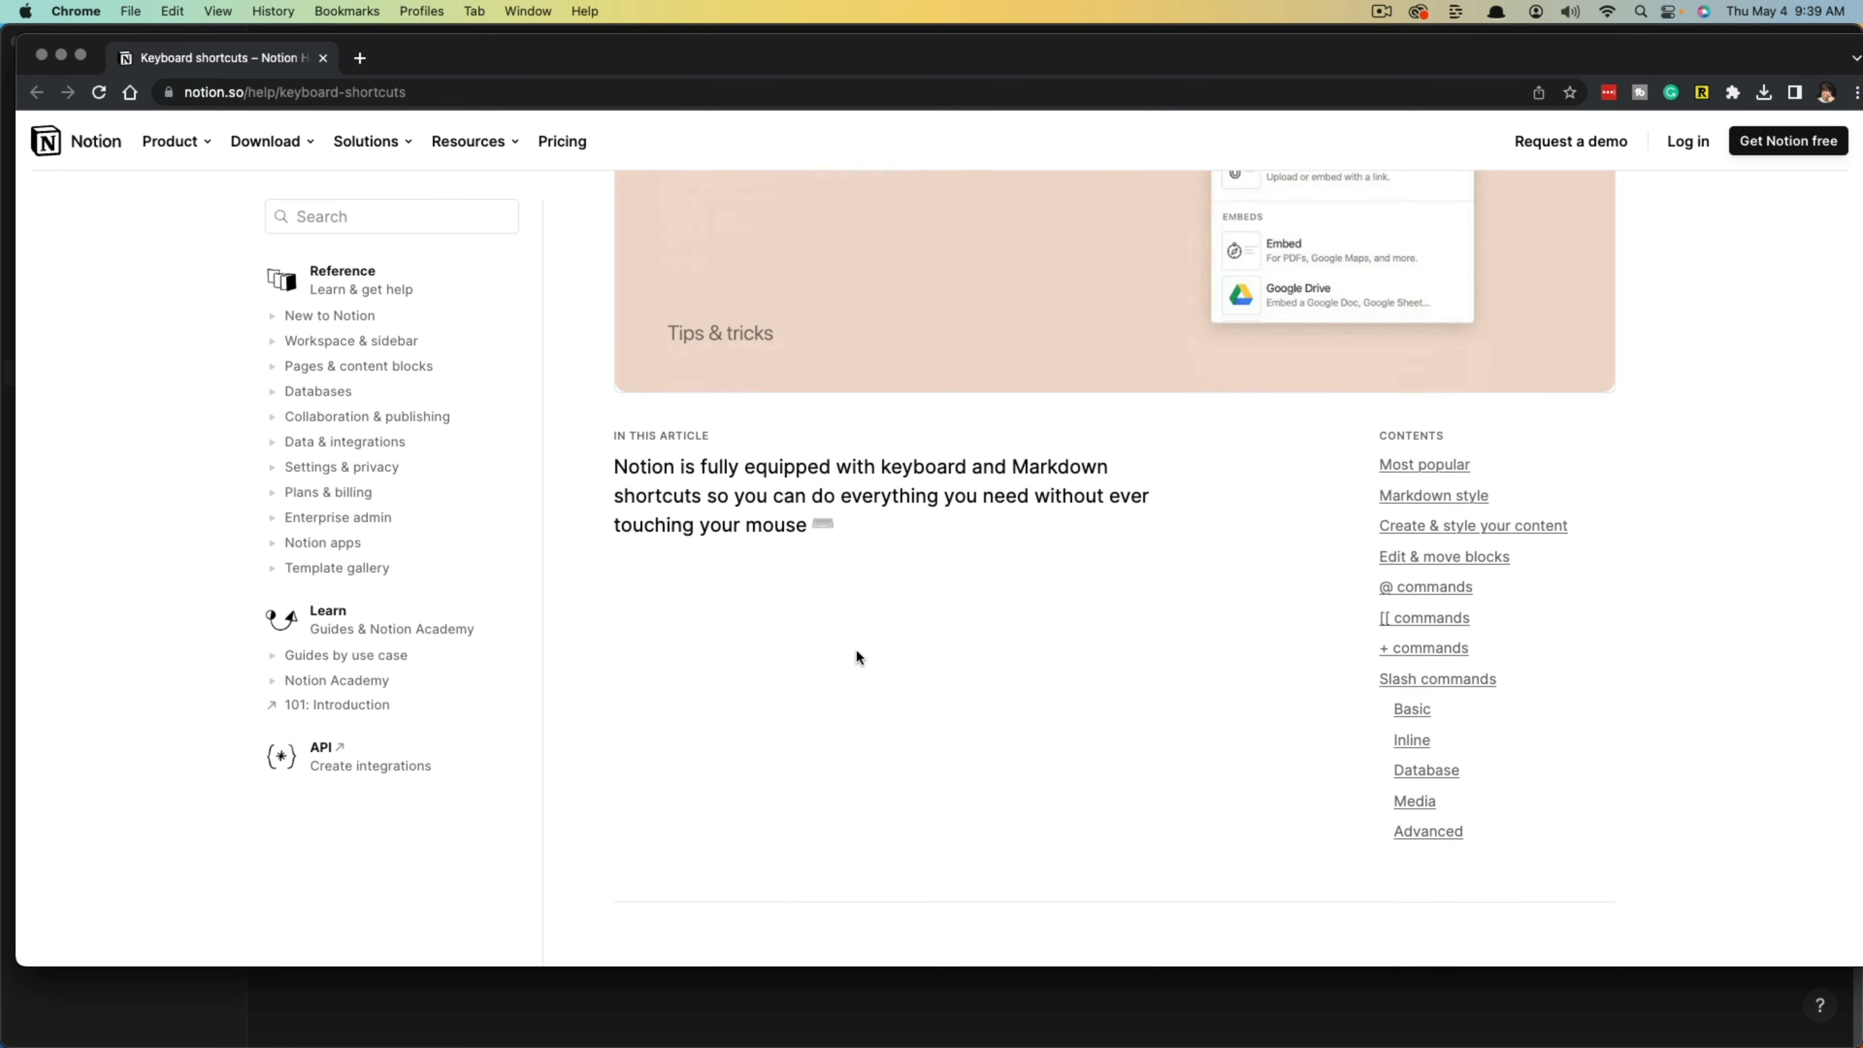
{"action": "scroll", "coordinate": [856, 650], "scroll_direction": "down", "scroll_amount": 8}
{"action": "scroll", "coordinate": [877, 703], "scroll_direction": "down", "scroll_amount": 6}
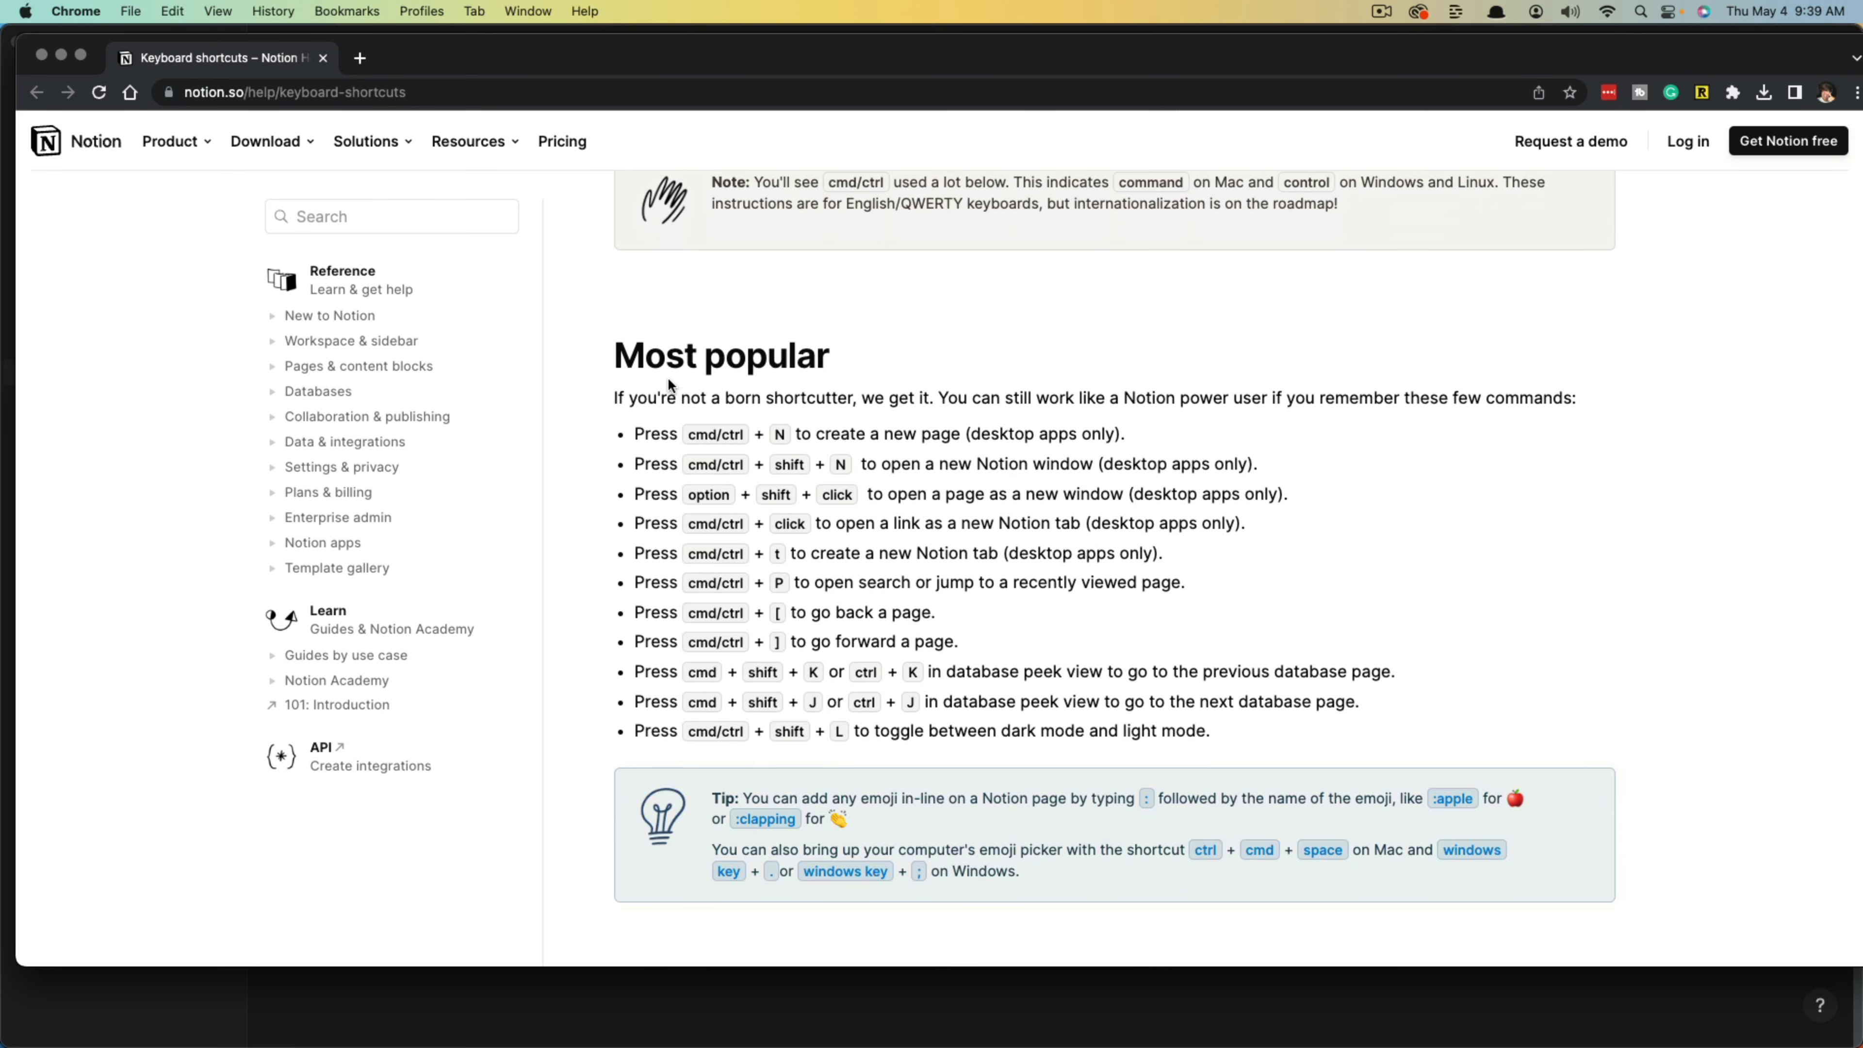
{"action": "scroll", "coordinate": [954, 526], "scroll_direction": "down", "scroll_amount": 15}
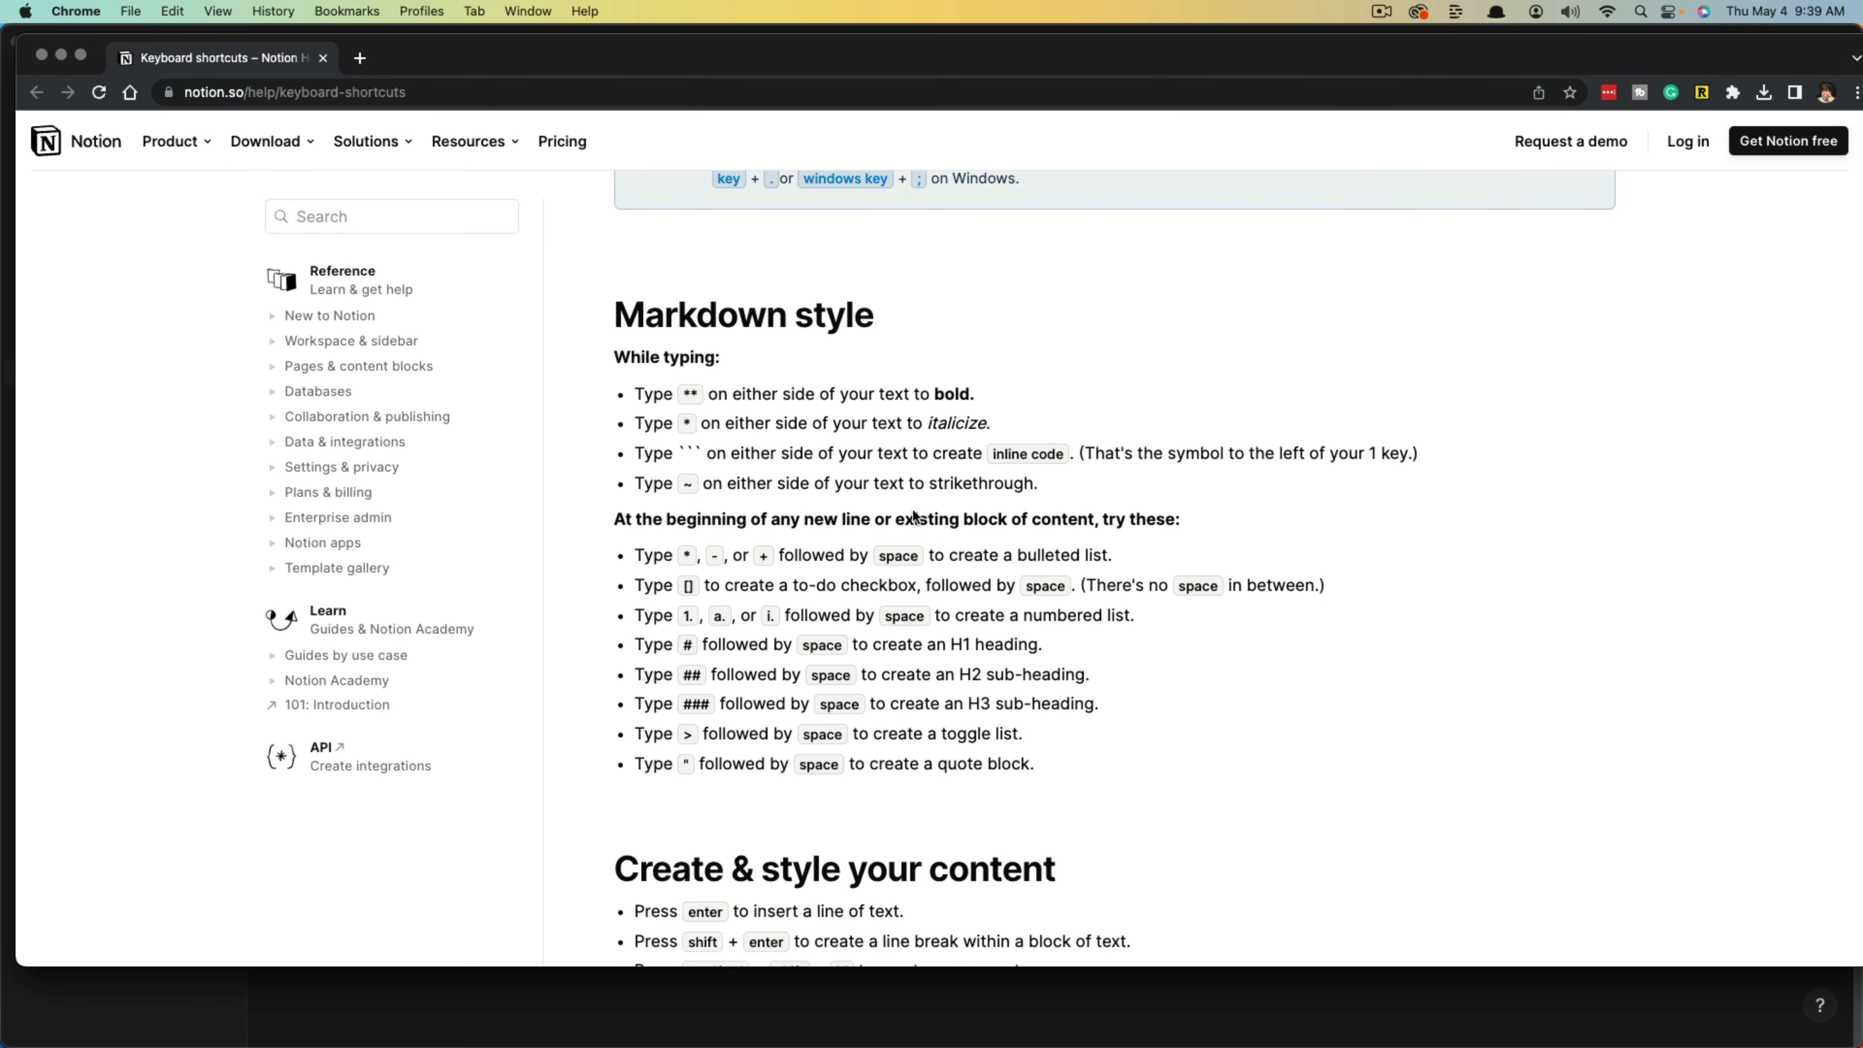
Return from the help article to the YouTube Channel page in Notion and clear the leftover slash below the video table.
{"action": "scroll", "coordinate": [913, 515], "scroll_direction": "down", "scroll_amount": 6}
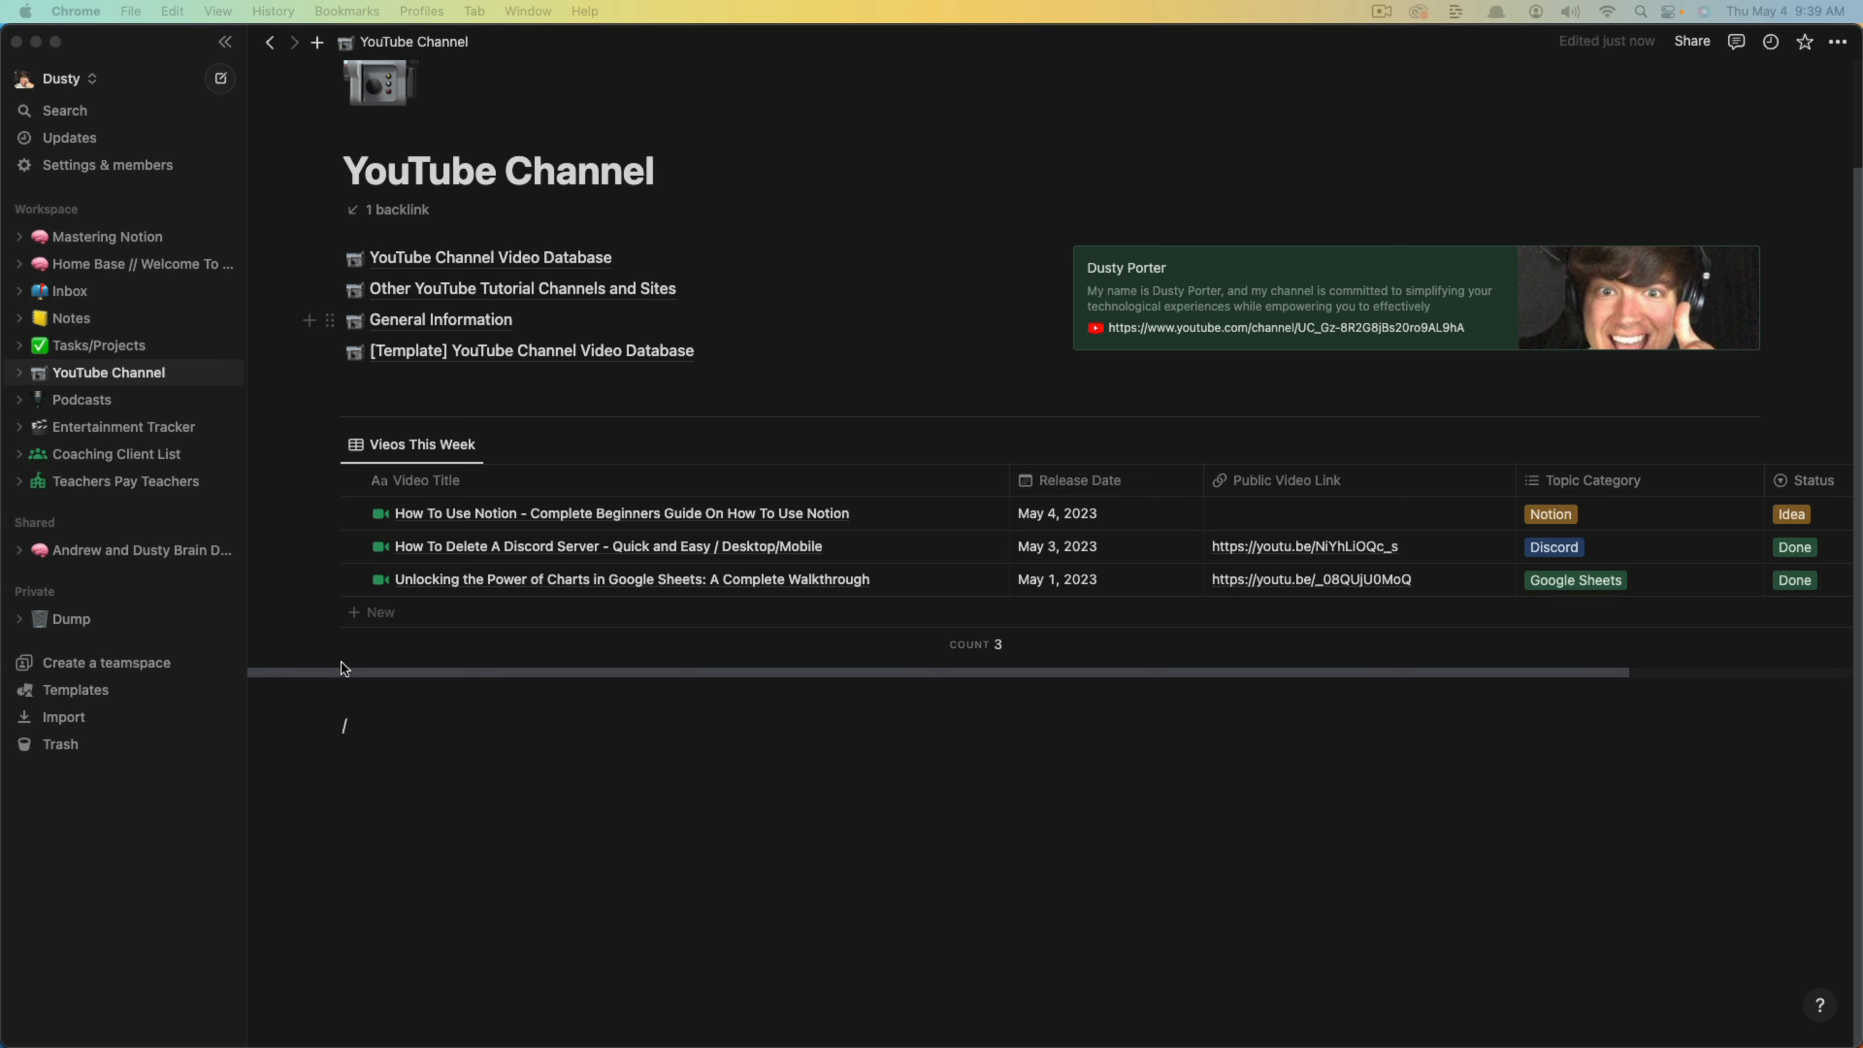
{"action": "left_click", "coordinate": [444, 769]}
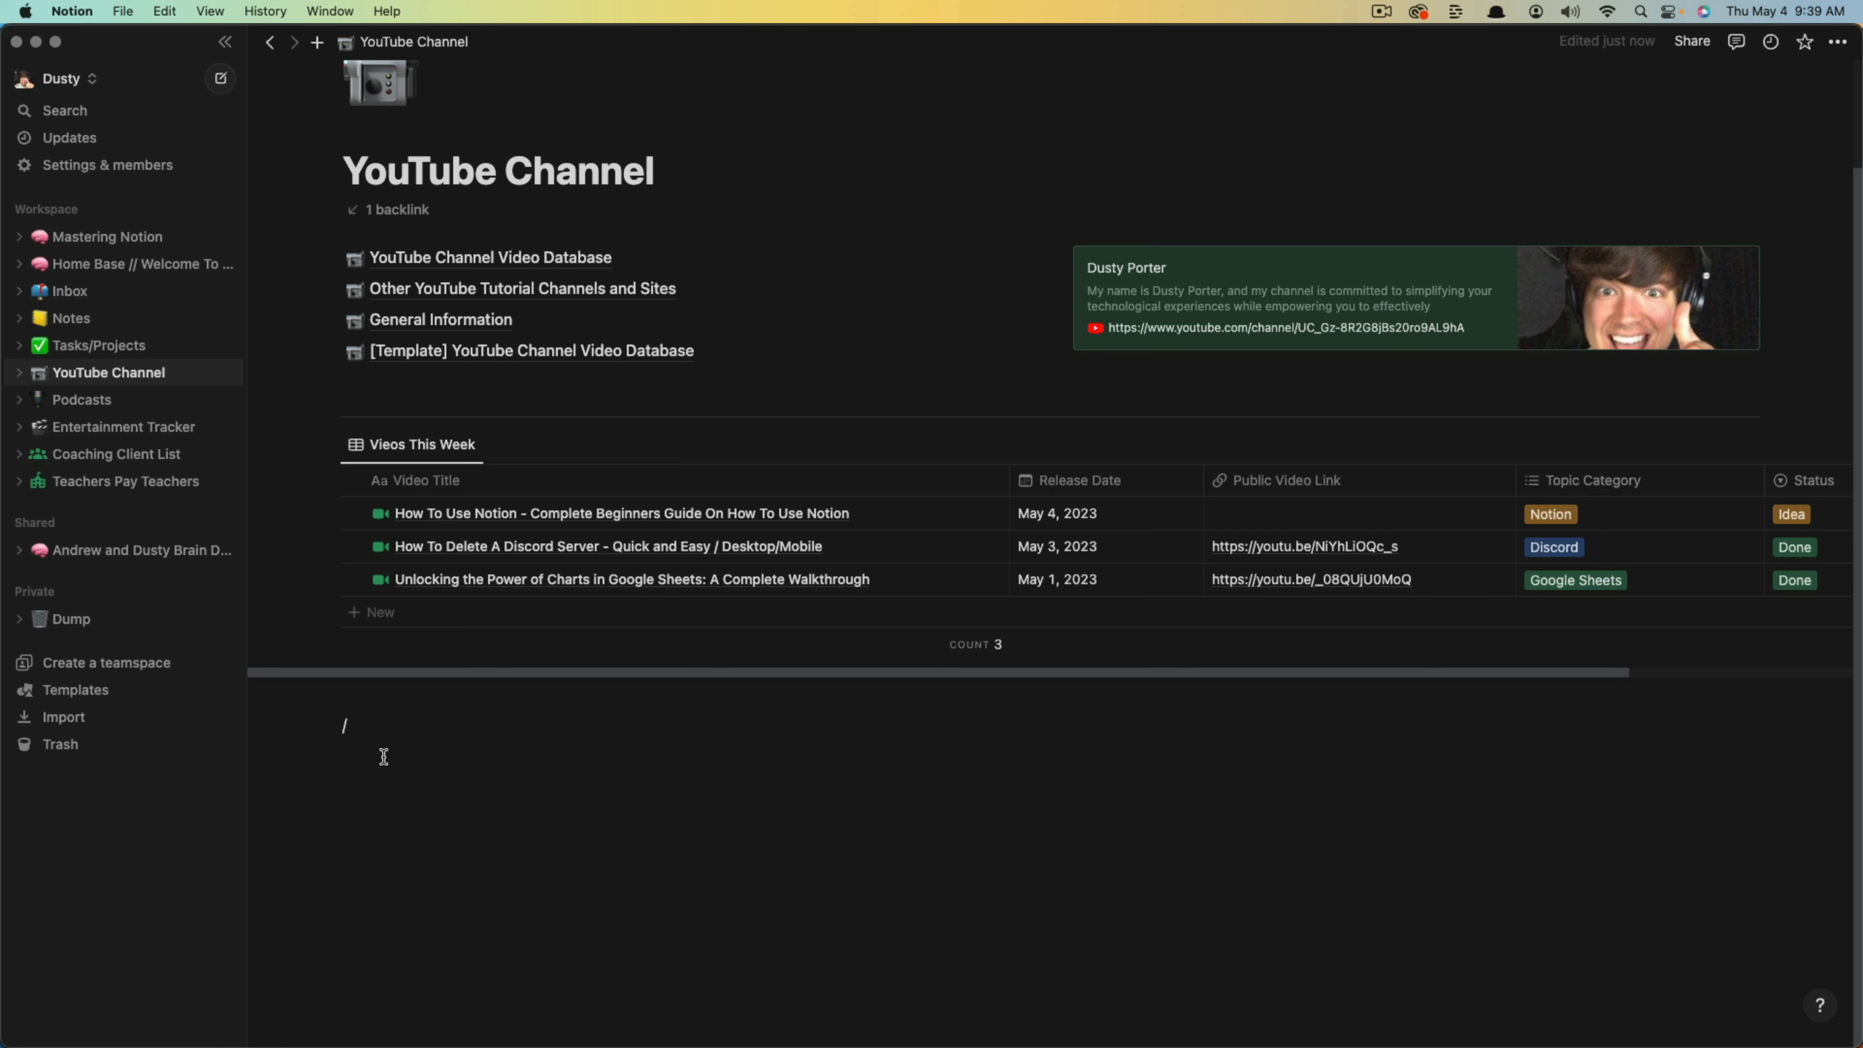
{"action": "key", "text": "BackSpace"}
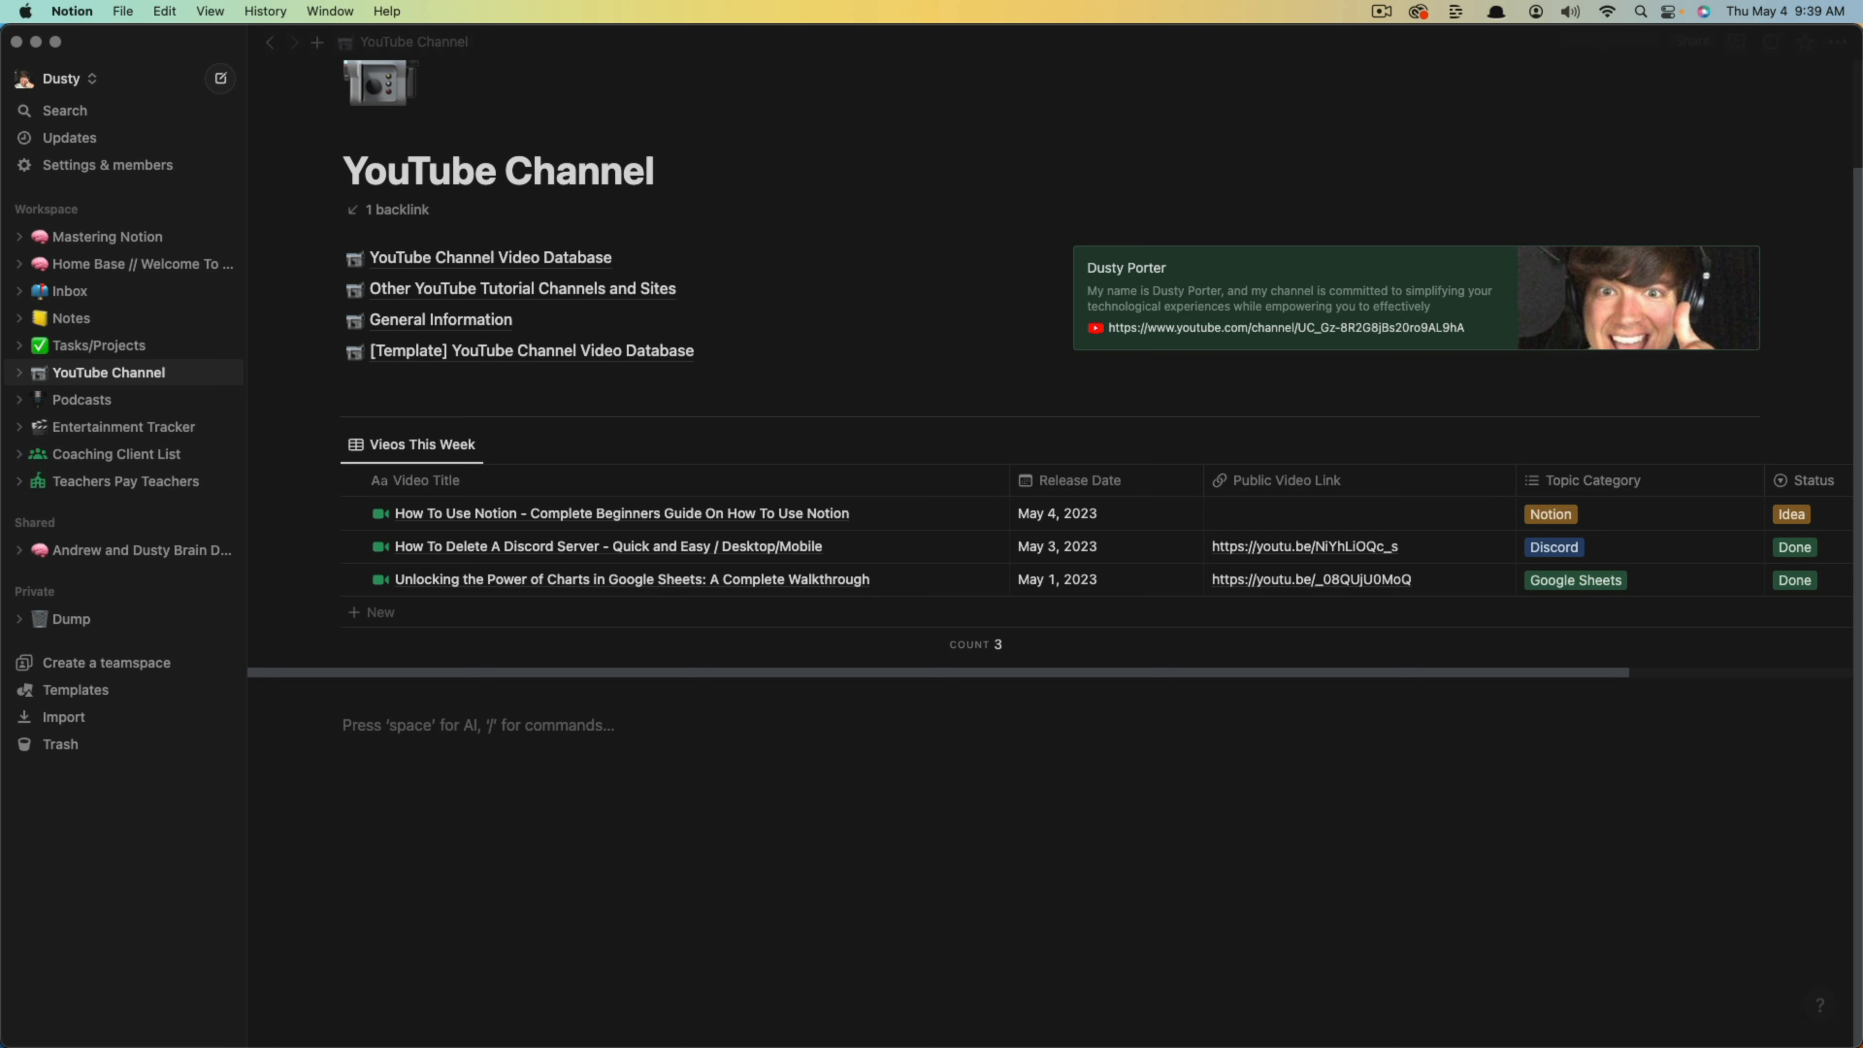
{"action": "type", "text": "/"}
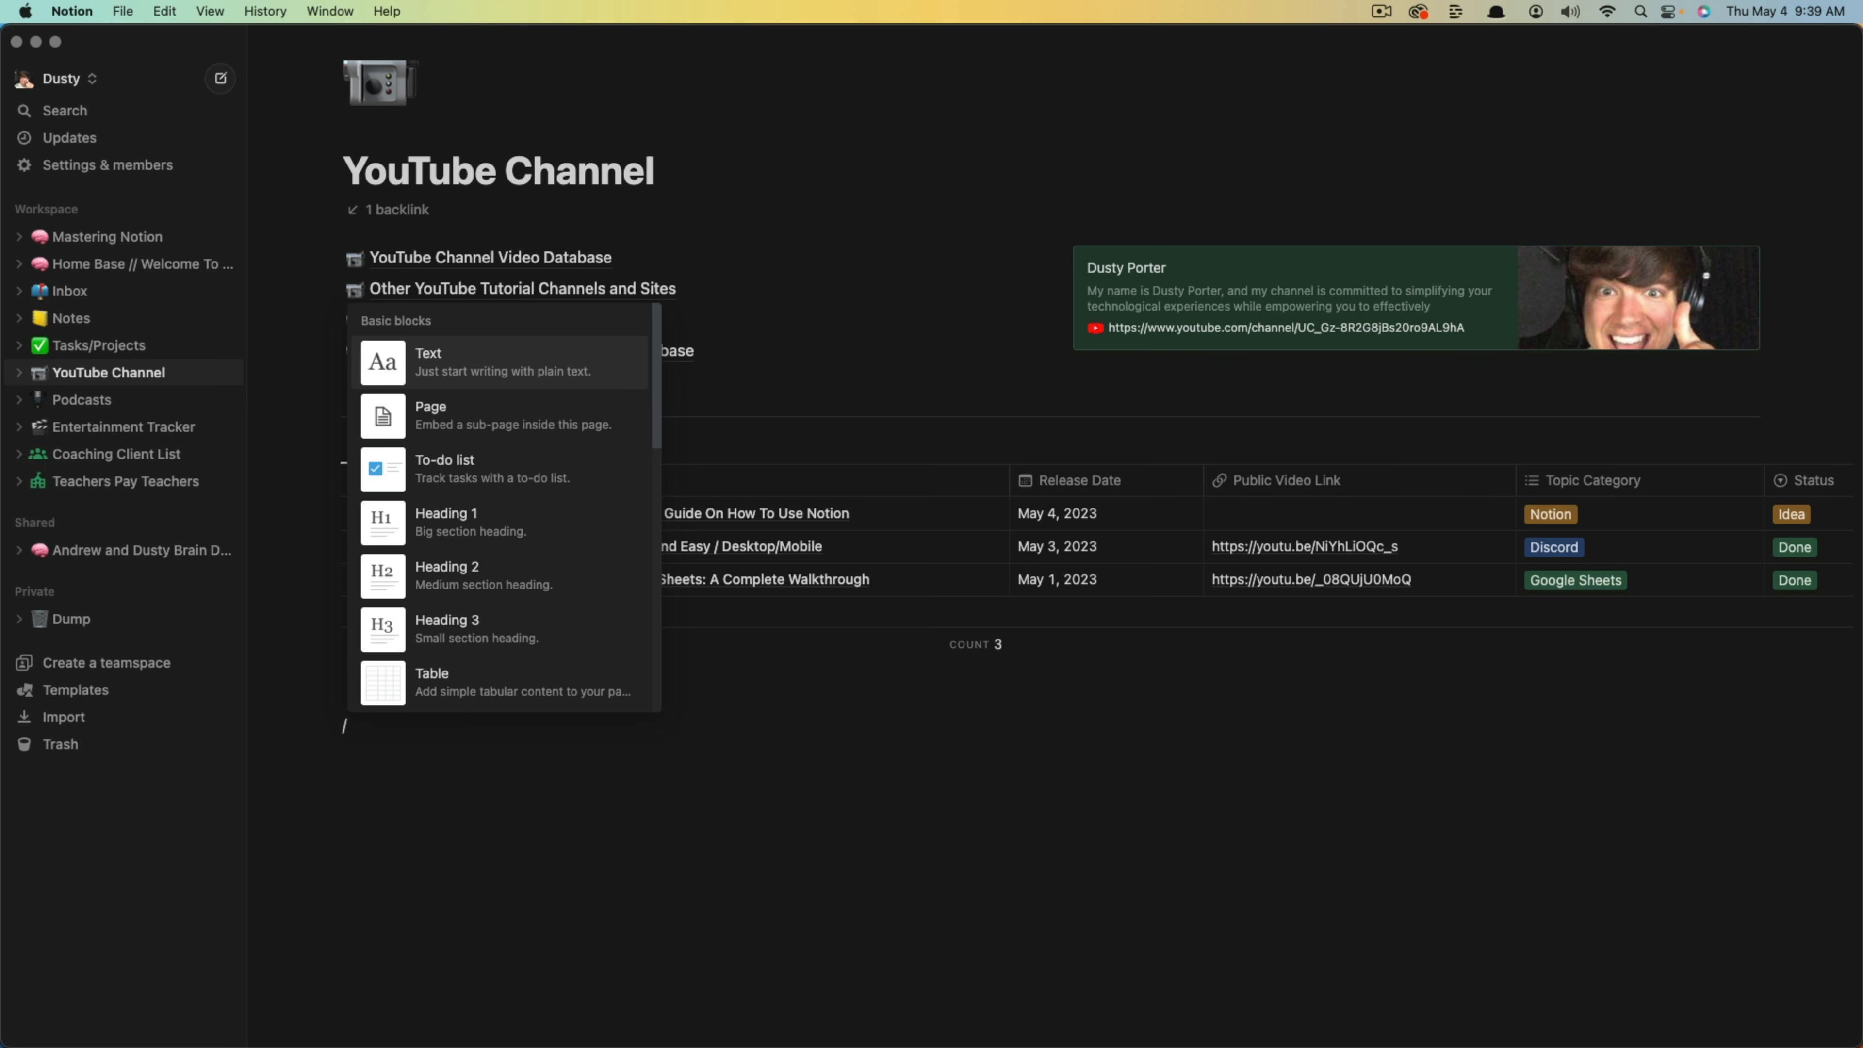
{"action": "key", "text": "BackSpace"}
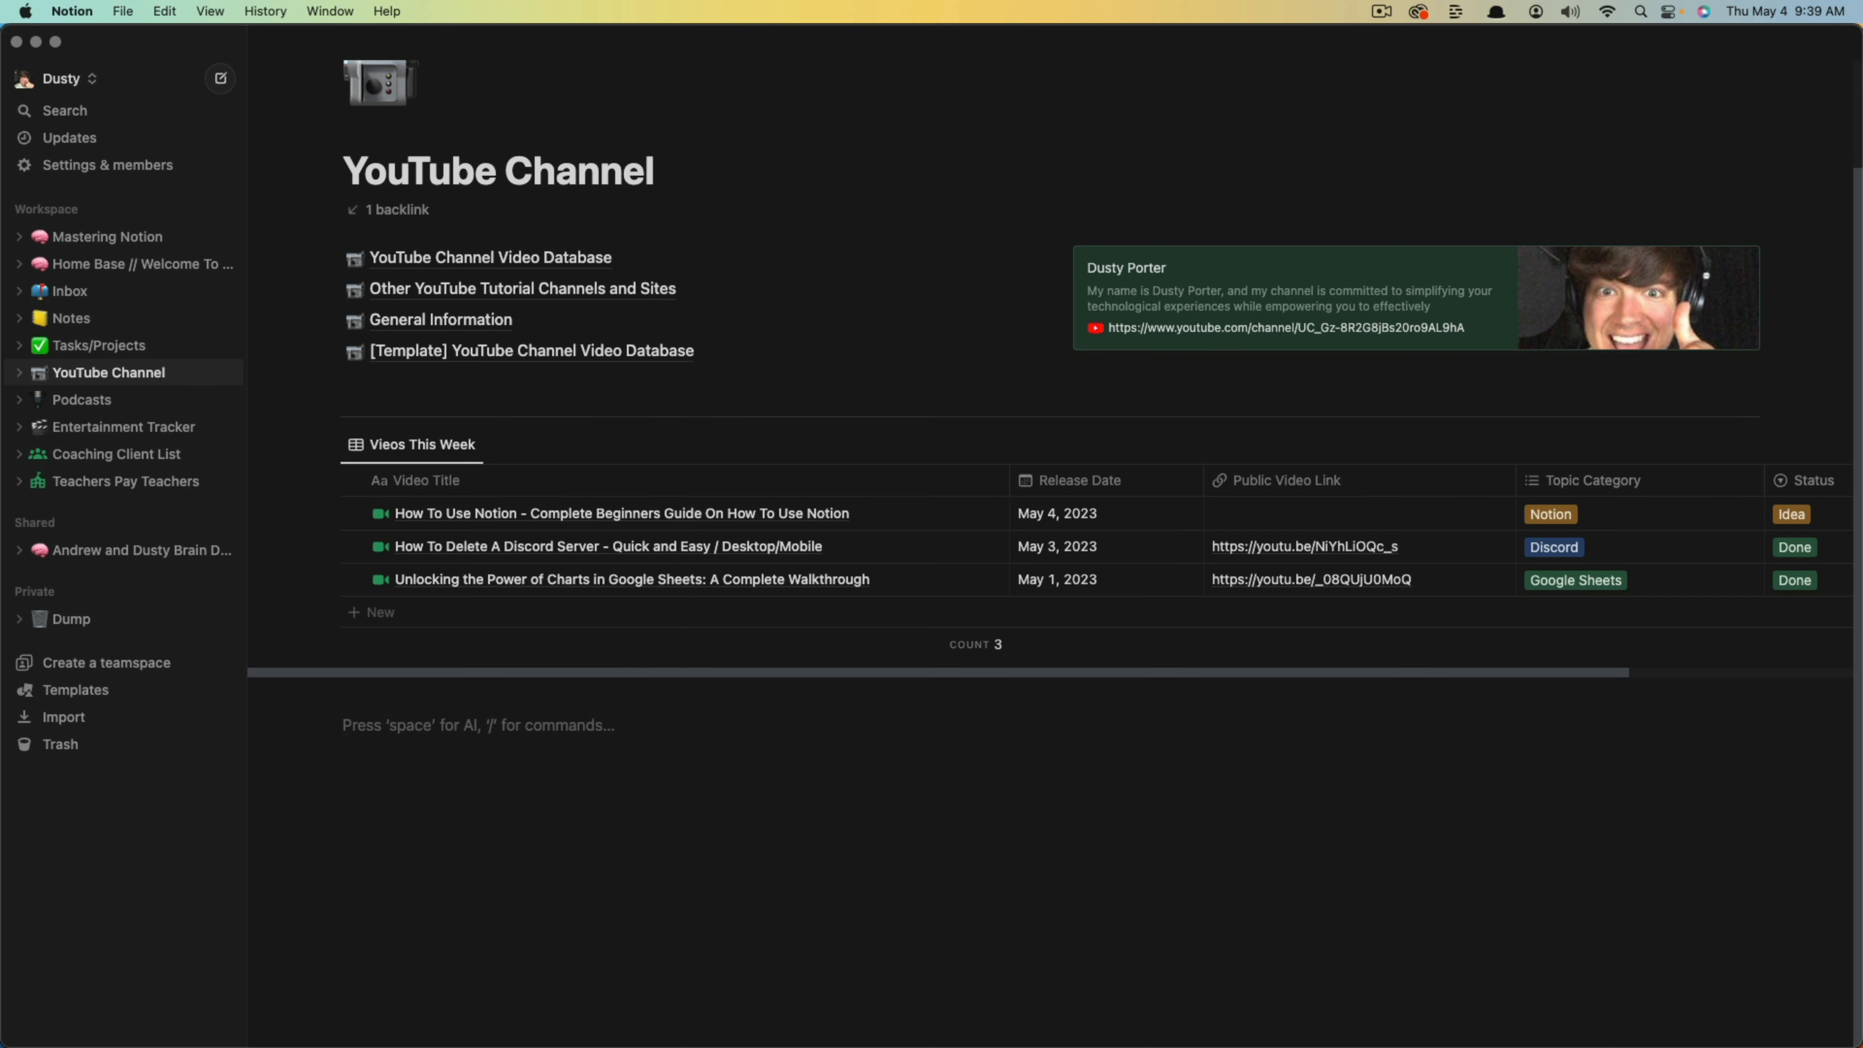
Insert a divider on the empty line below the video table and delete it again.
{"action": "type", "text": "---"}
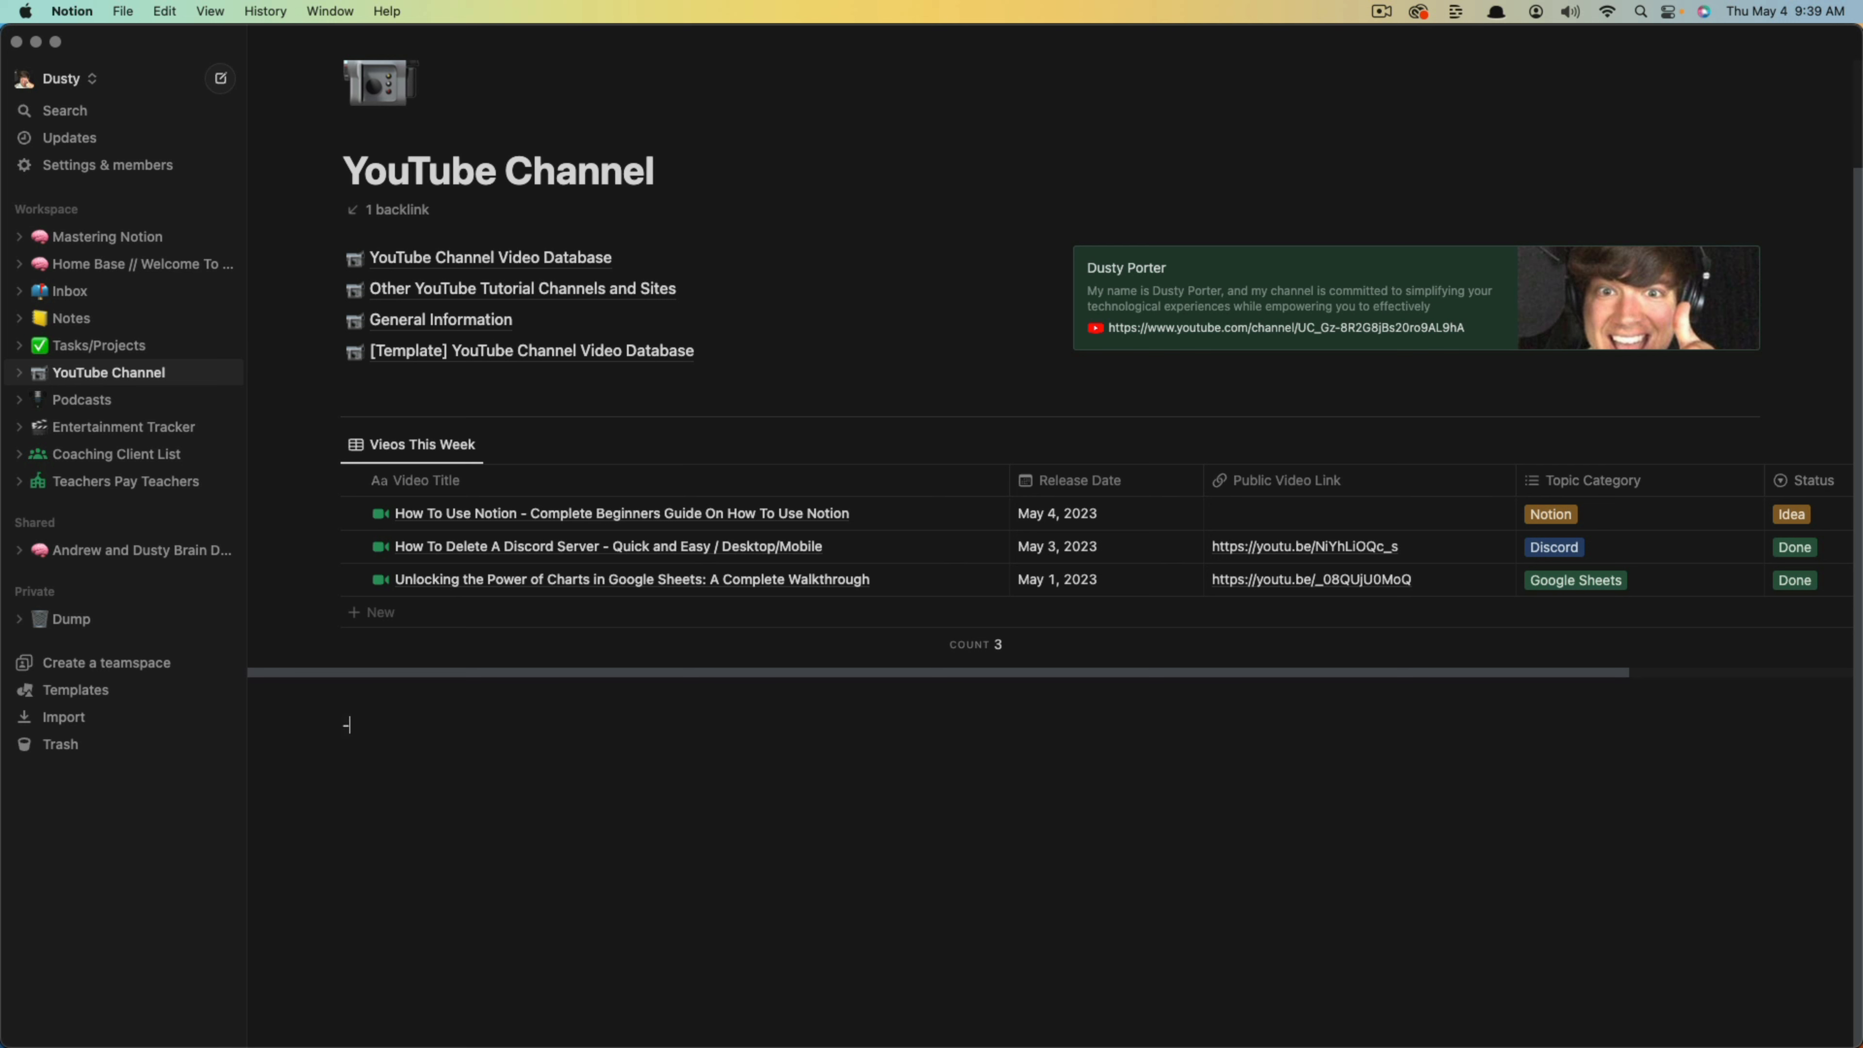
{"action": "left_click_drag", "start_coordinate": [341, 796], "coordinate": [757, 711]}
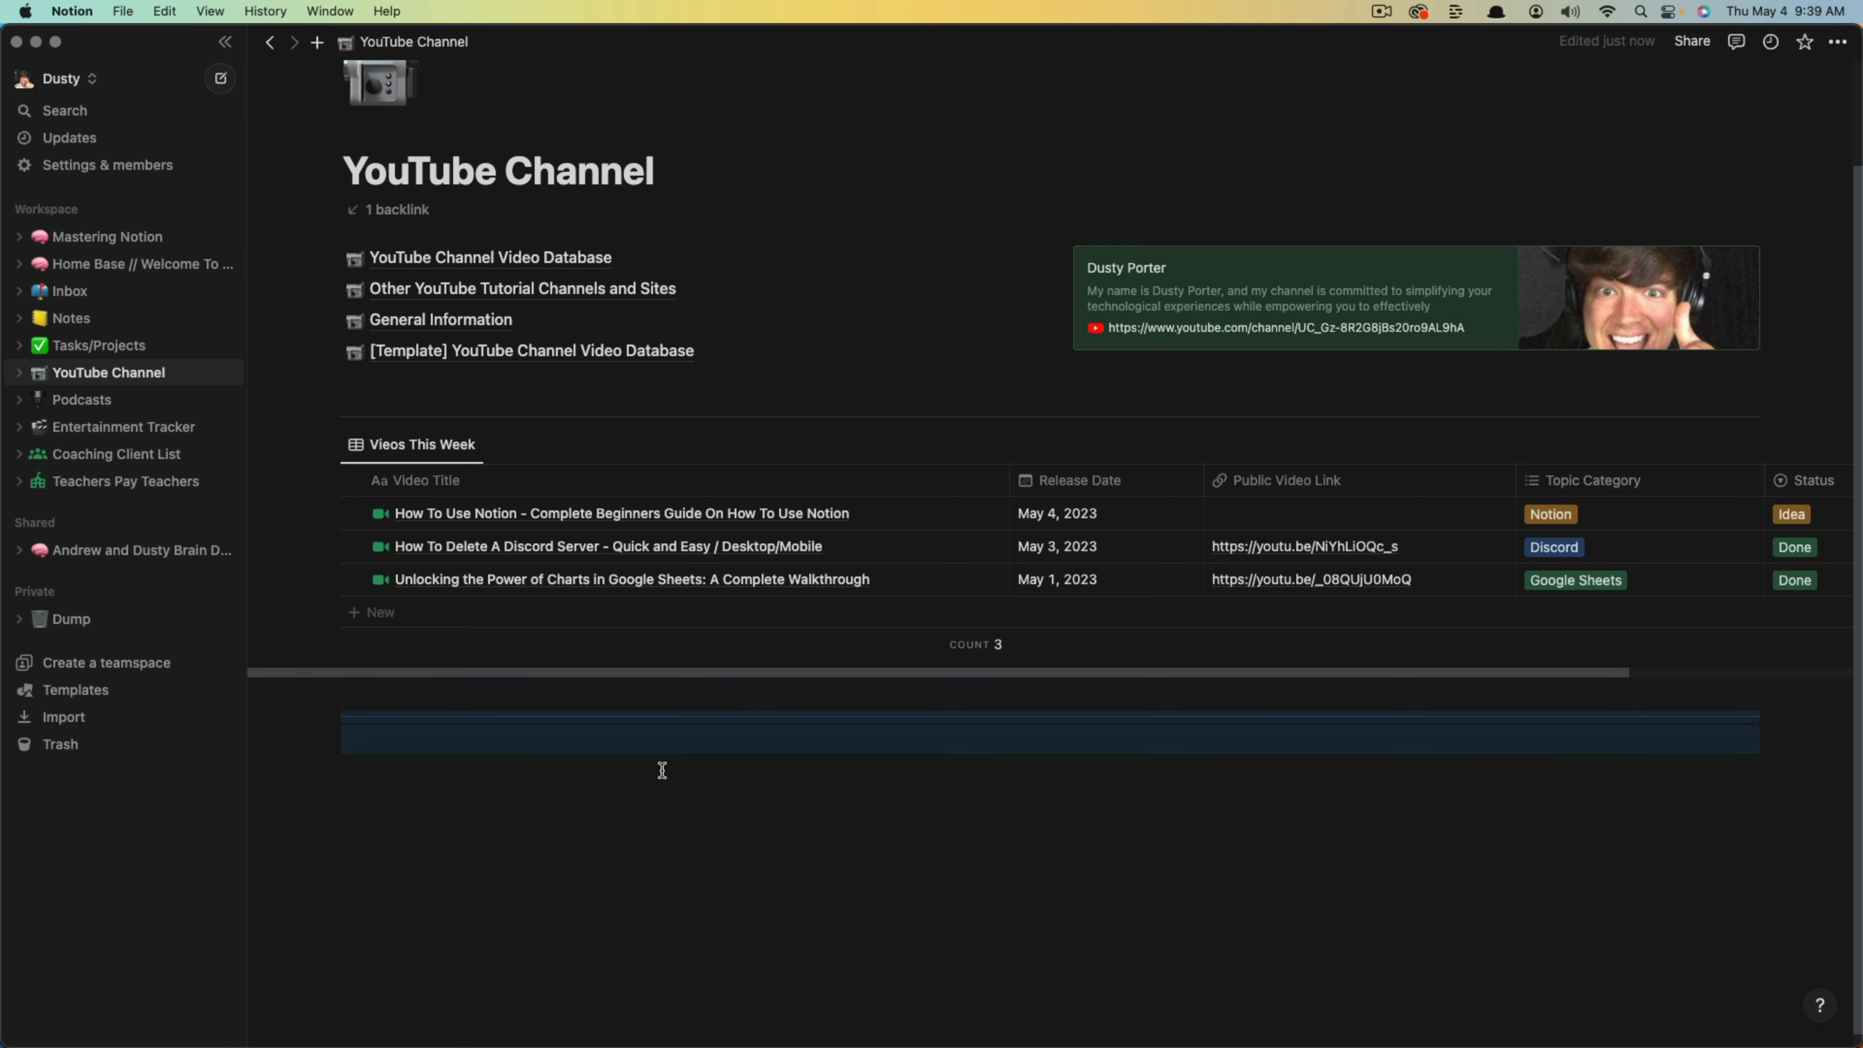
{"action": "key", "text": "BackSpace"}
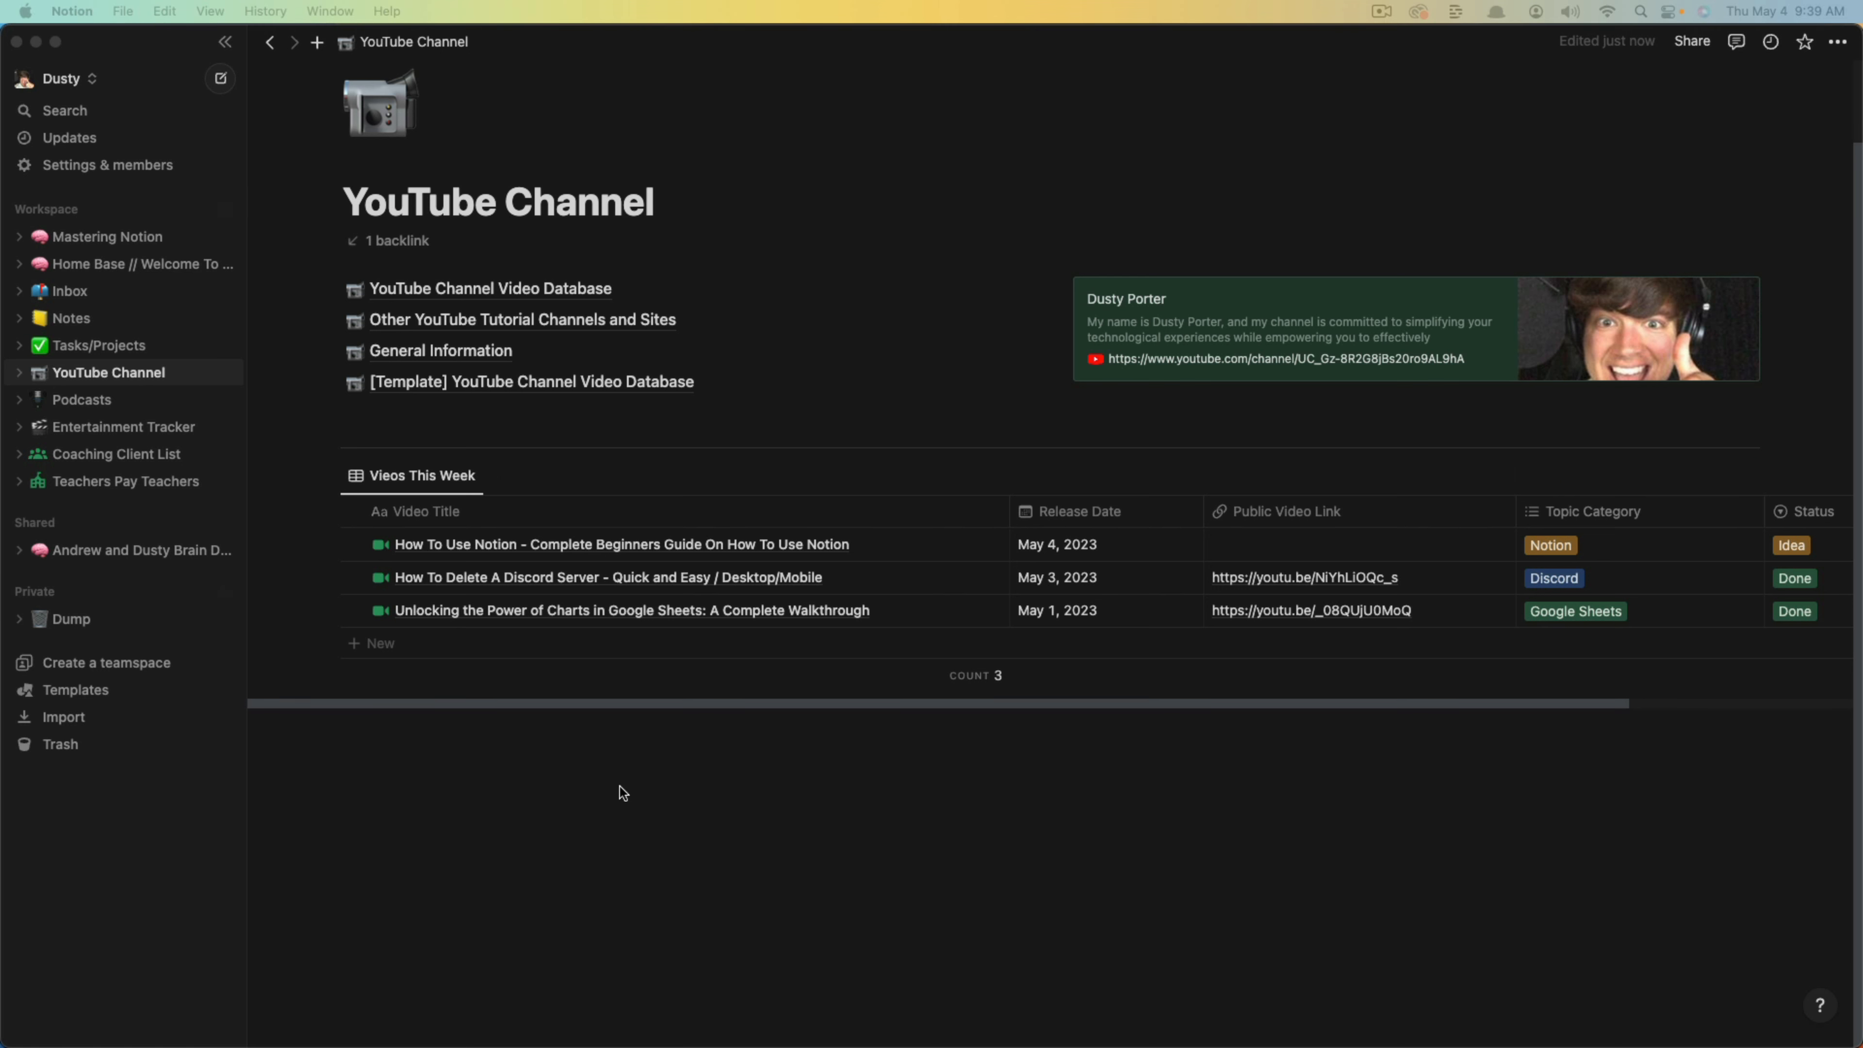
Create a bulleted list below the video table with two items reading "List", and end the list on a plain line.
{"action": "left_click", "coordinate": [606, 783]}
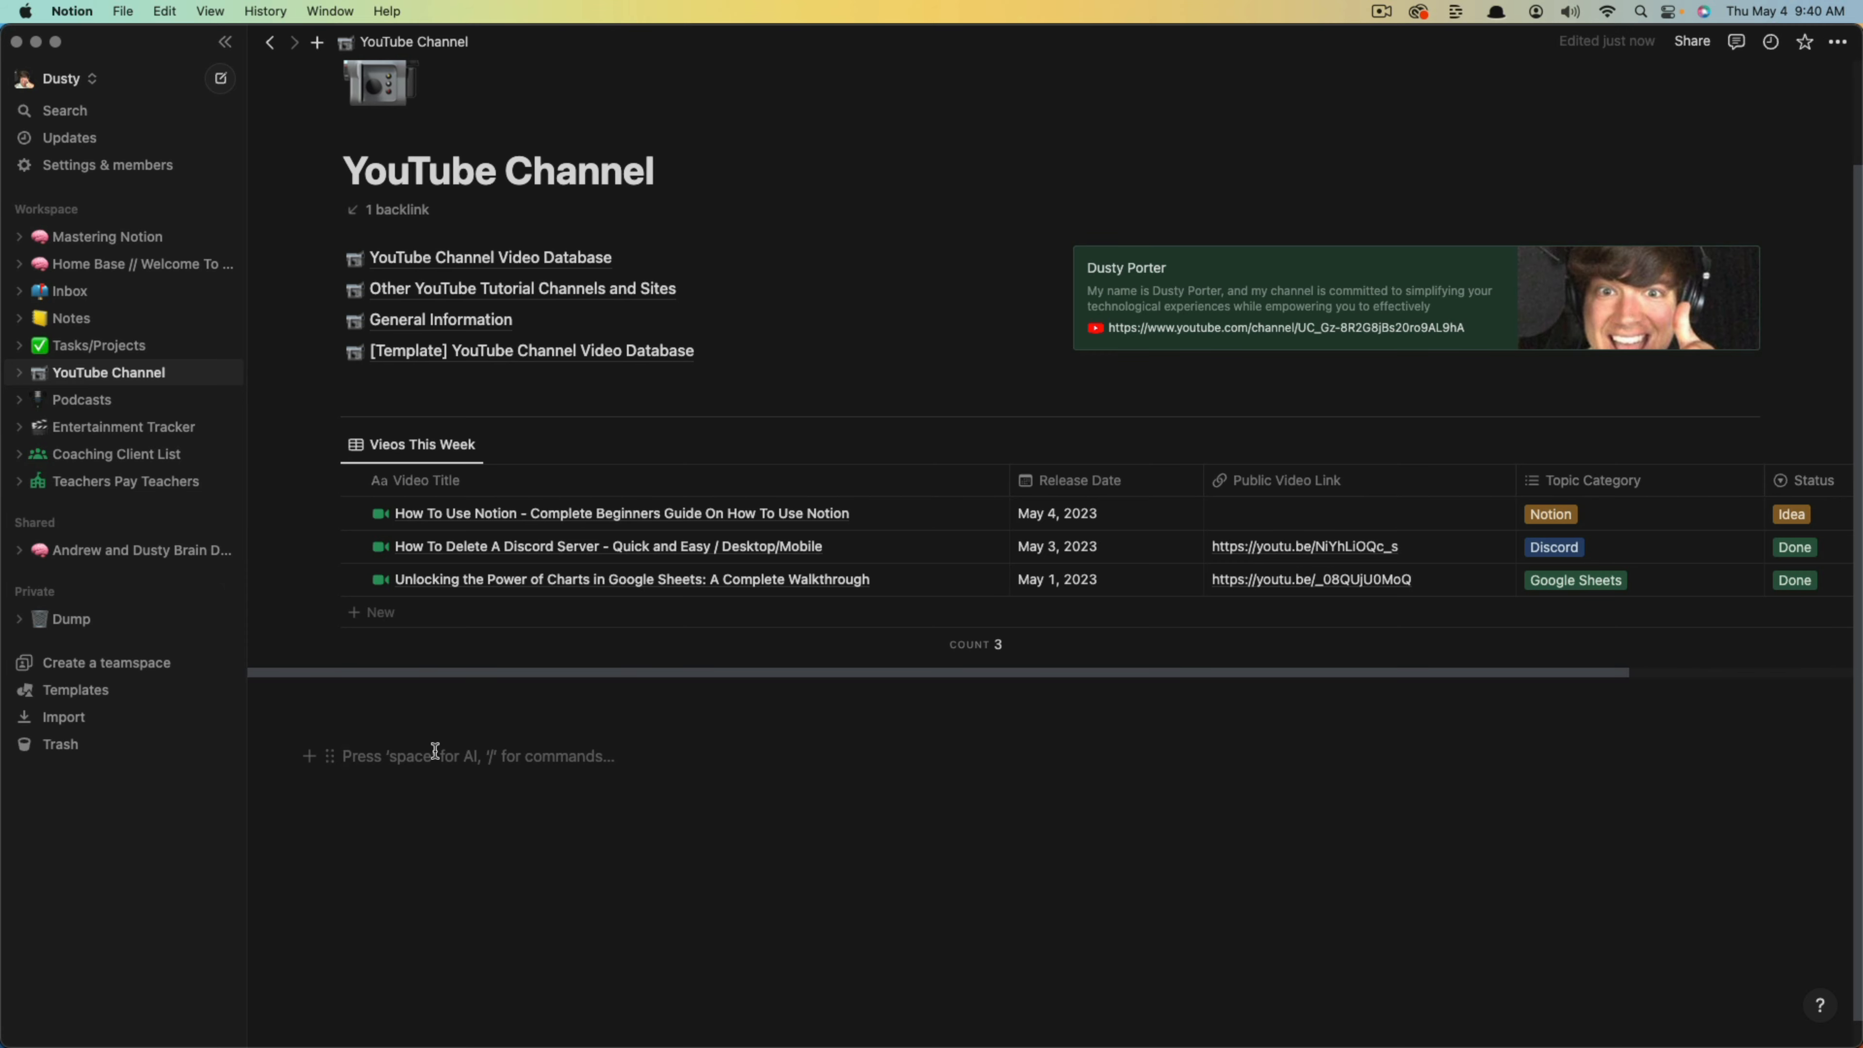
{"action": "type", "text": "/list"}
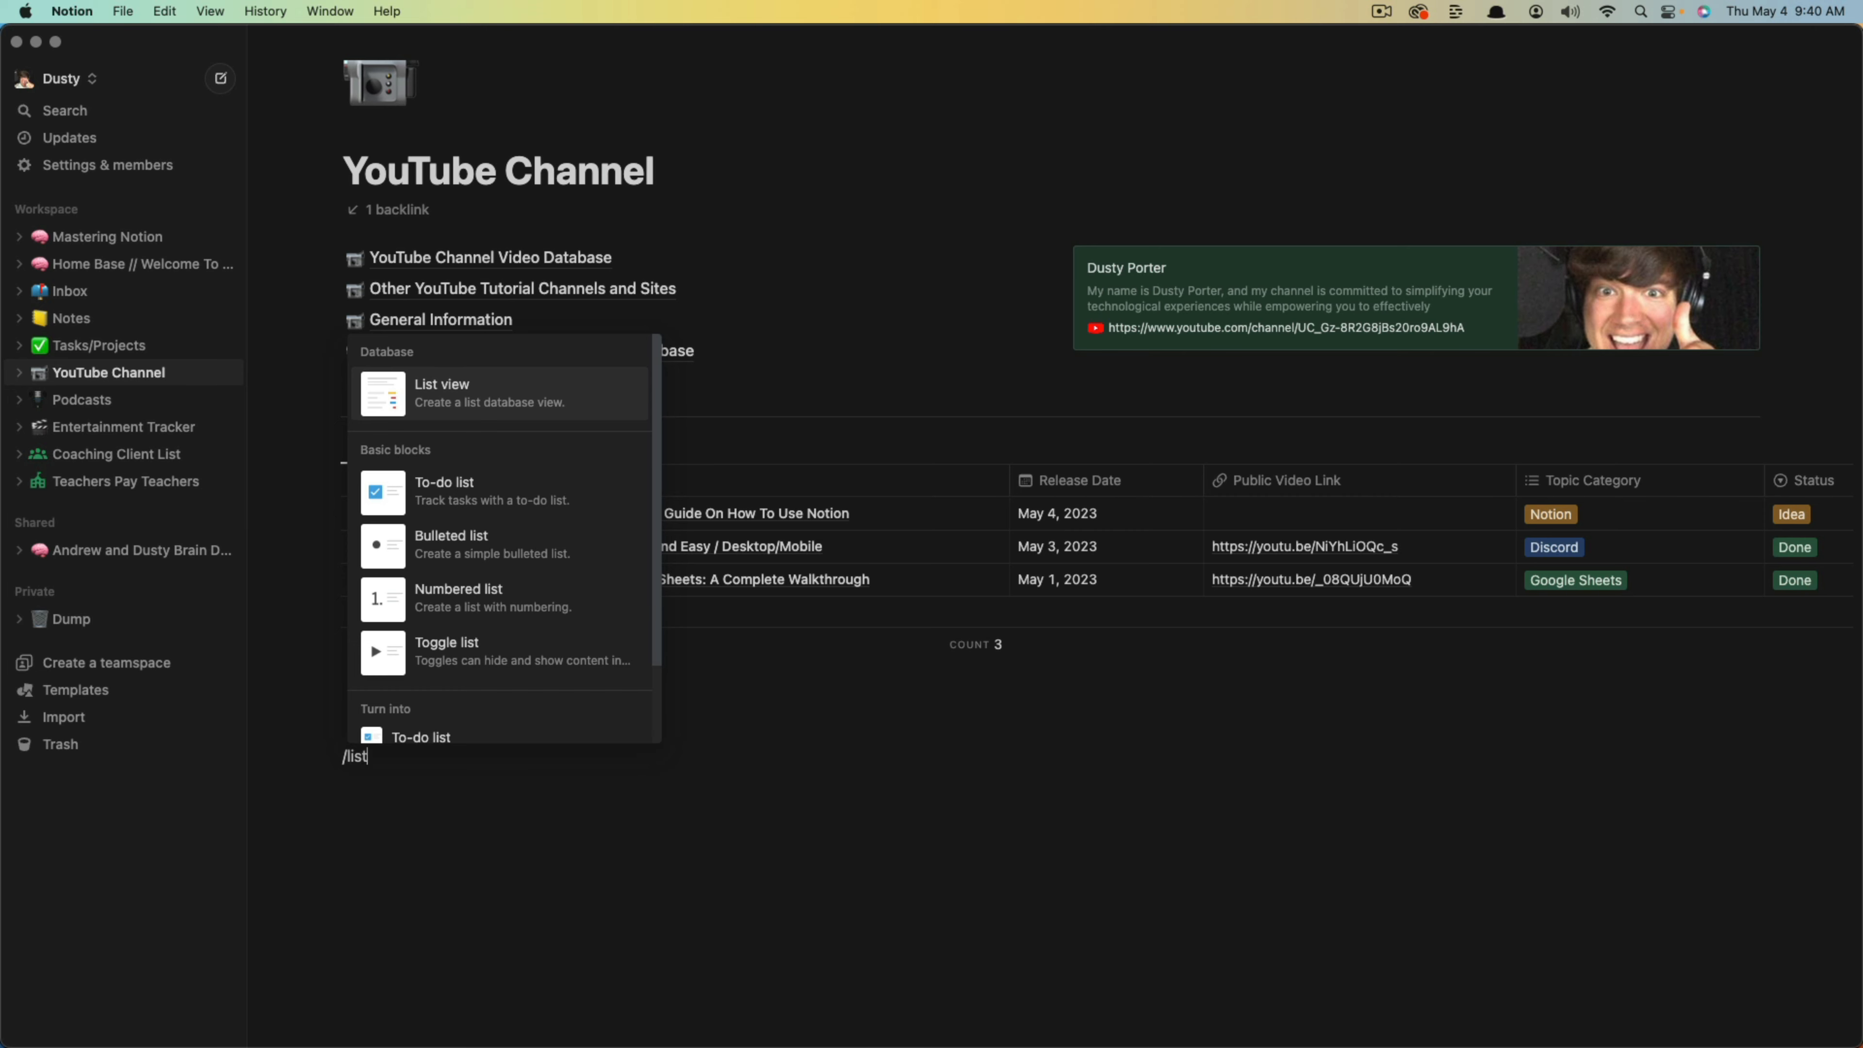
{"action": "key", "text": "Return"}
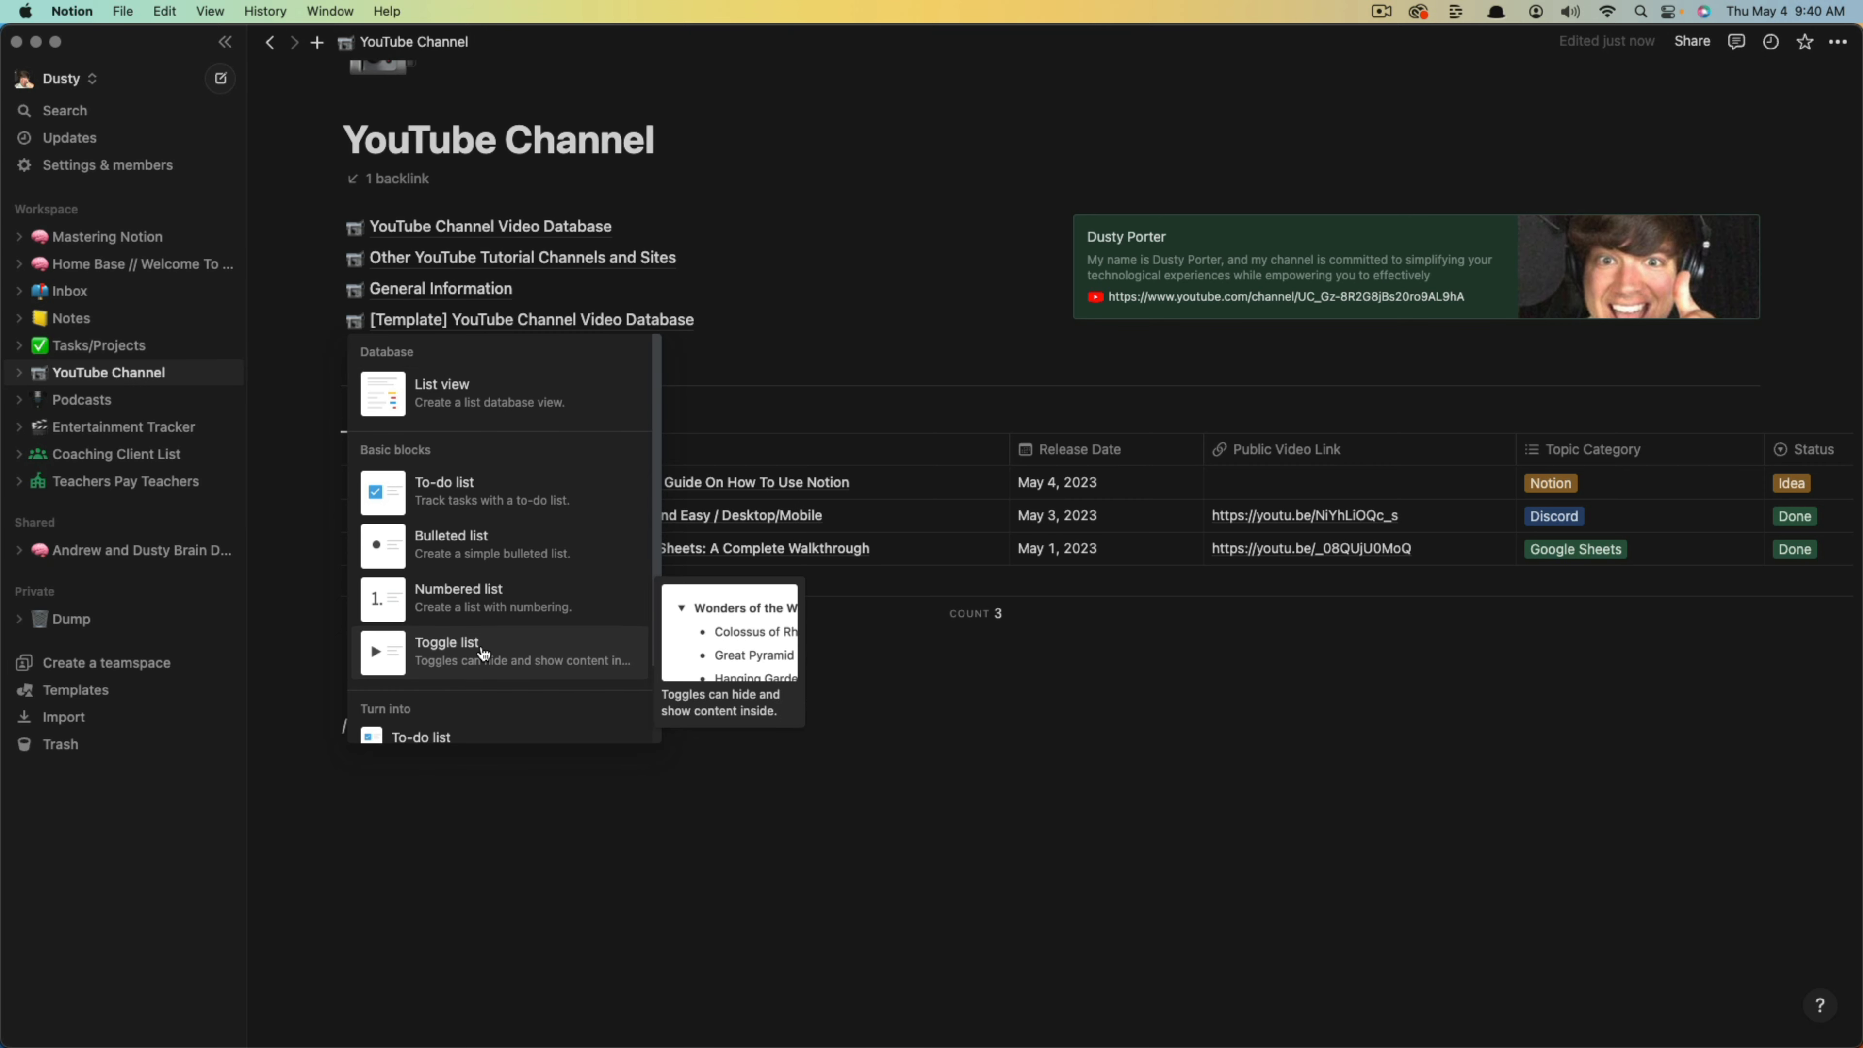
{"action": "left_click", "coordinate": [461, 565]}
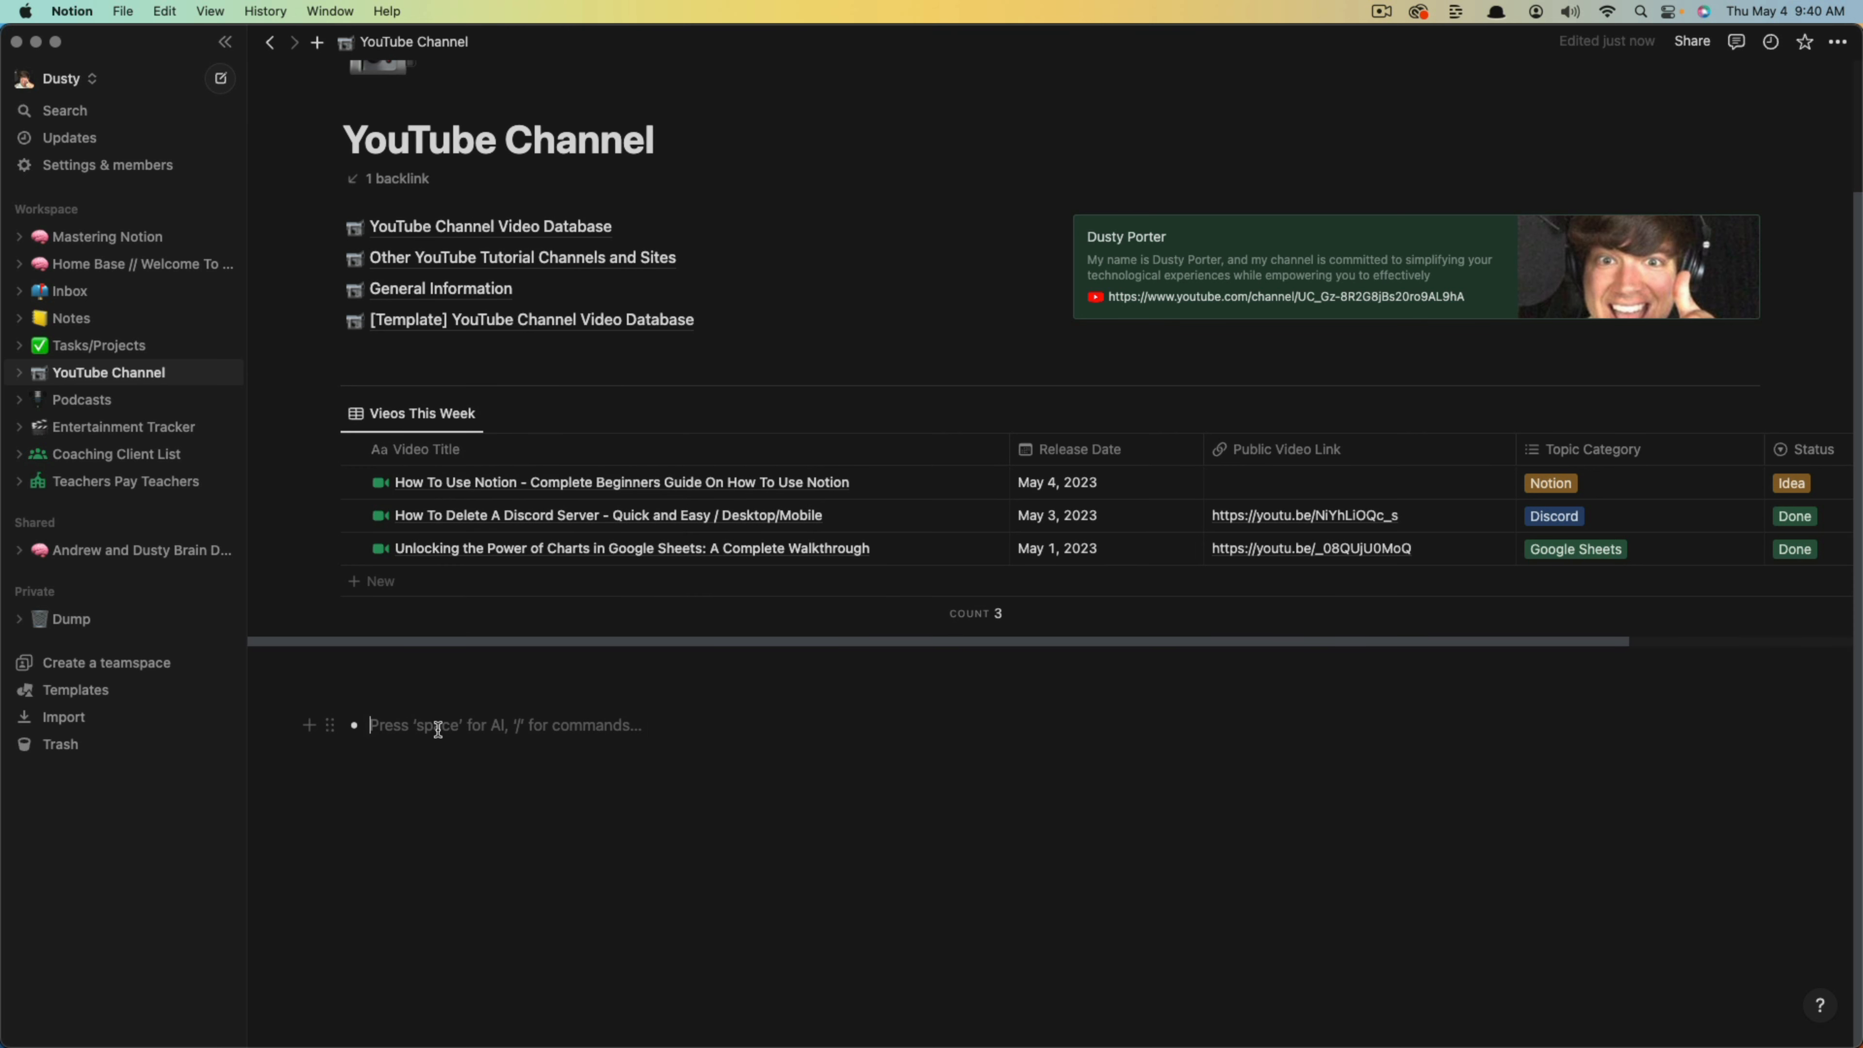
{"action": "type", "text": "List"}
{"action": "key", "text": "Return"}
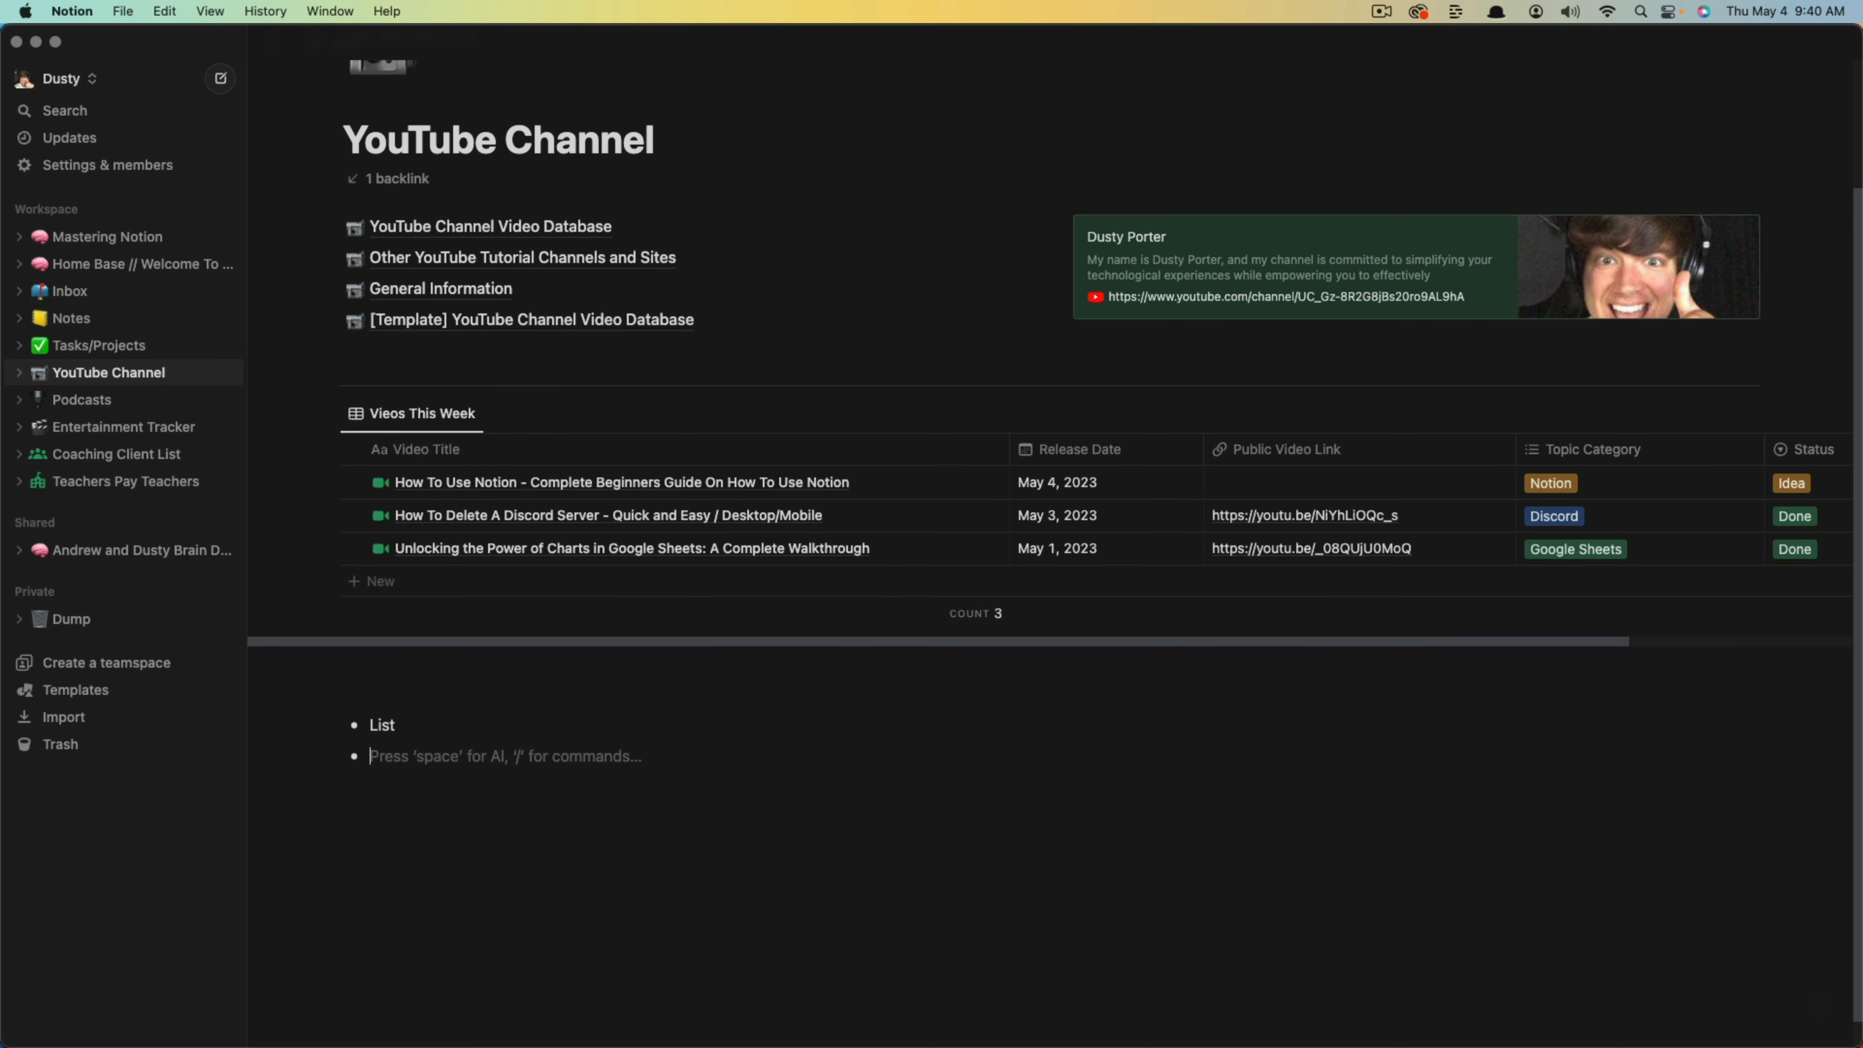
{"action": "type", "text": "List"}
{"action": "key", "text": "Return"}
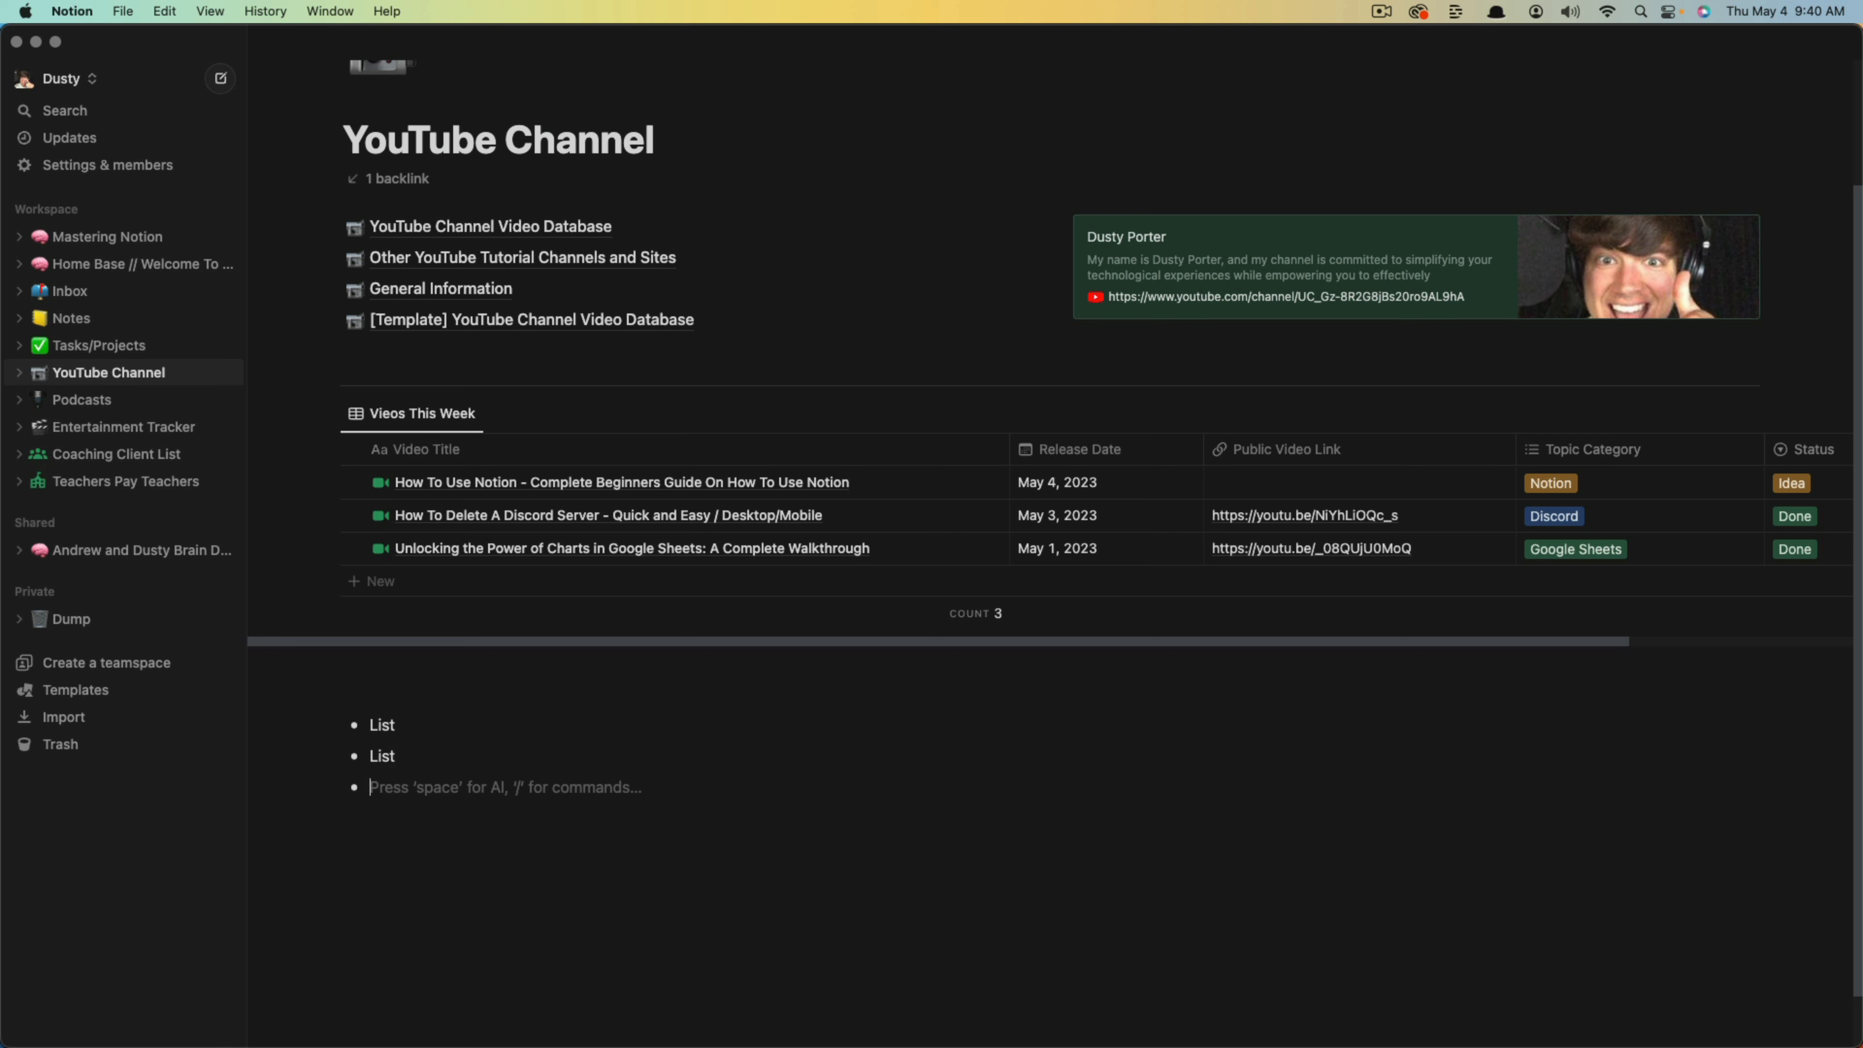
{"action": "key", "text": "Return"}
{"action": "key", "text": "Return"}
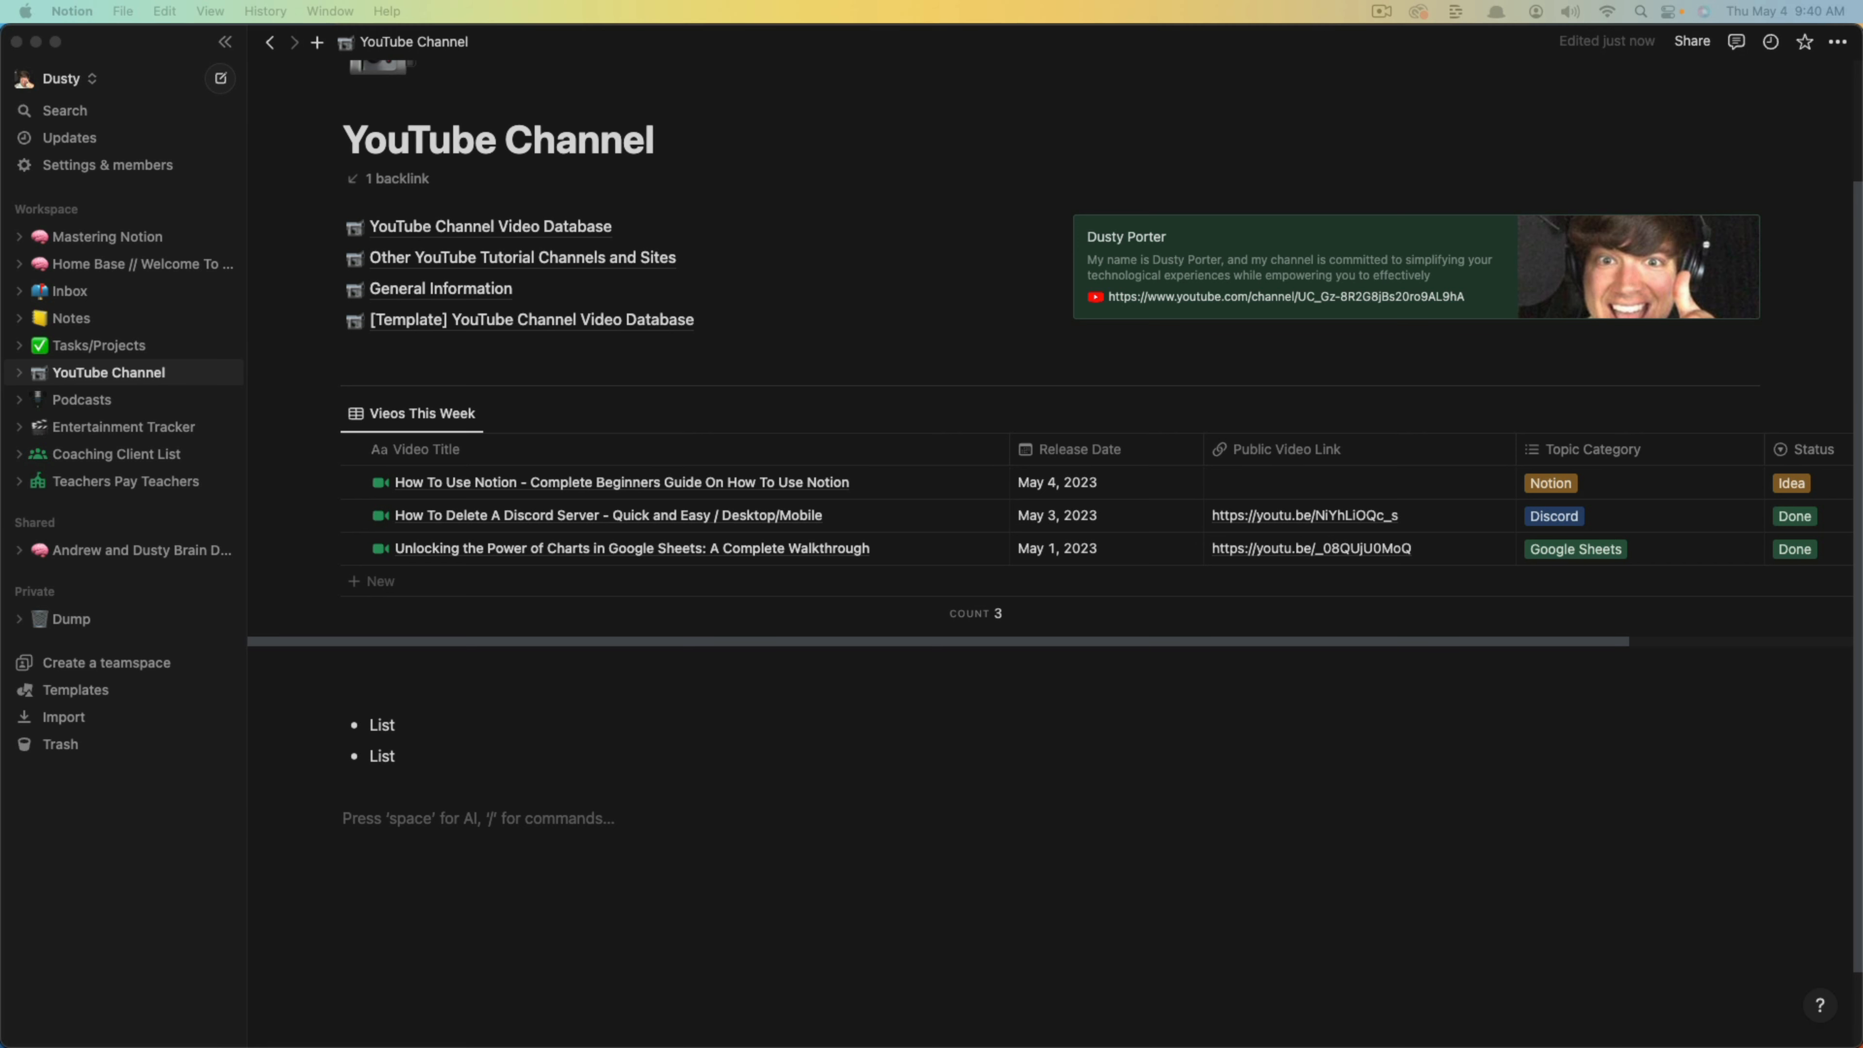
Embed a new sub-page titled "Sub Page" on the empty line of the Mastering Notion page.
{"action": "left_click", "coordinate": [107, 236]}
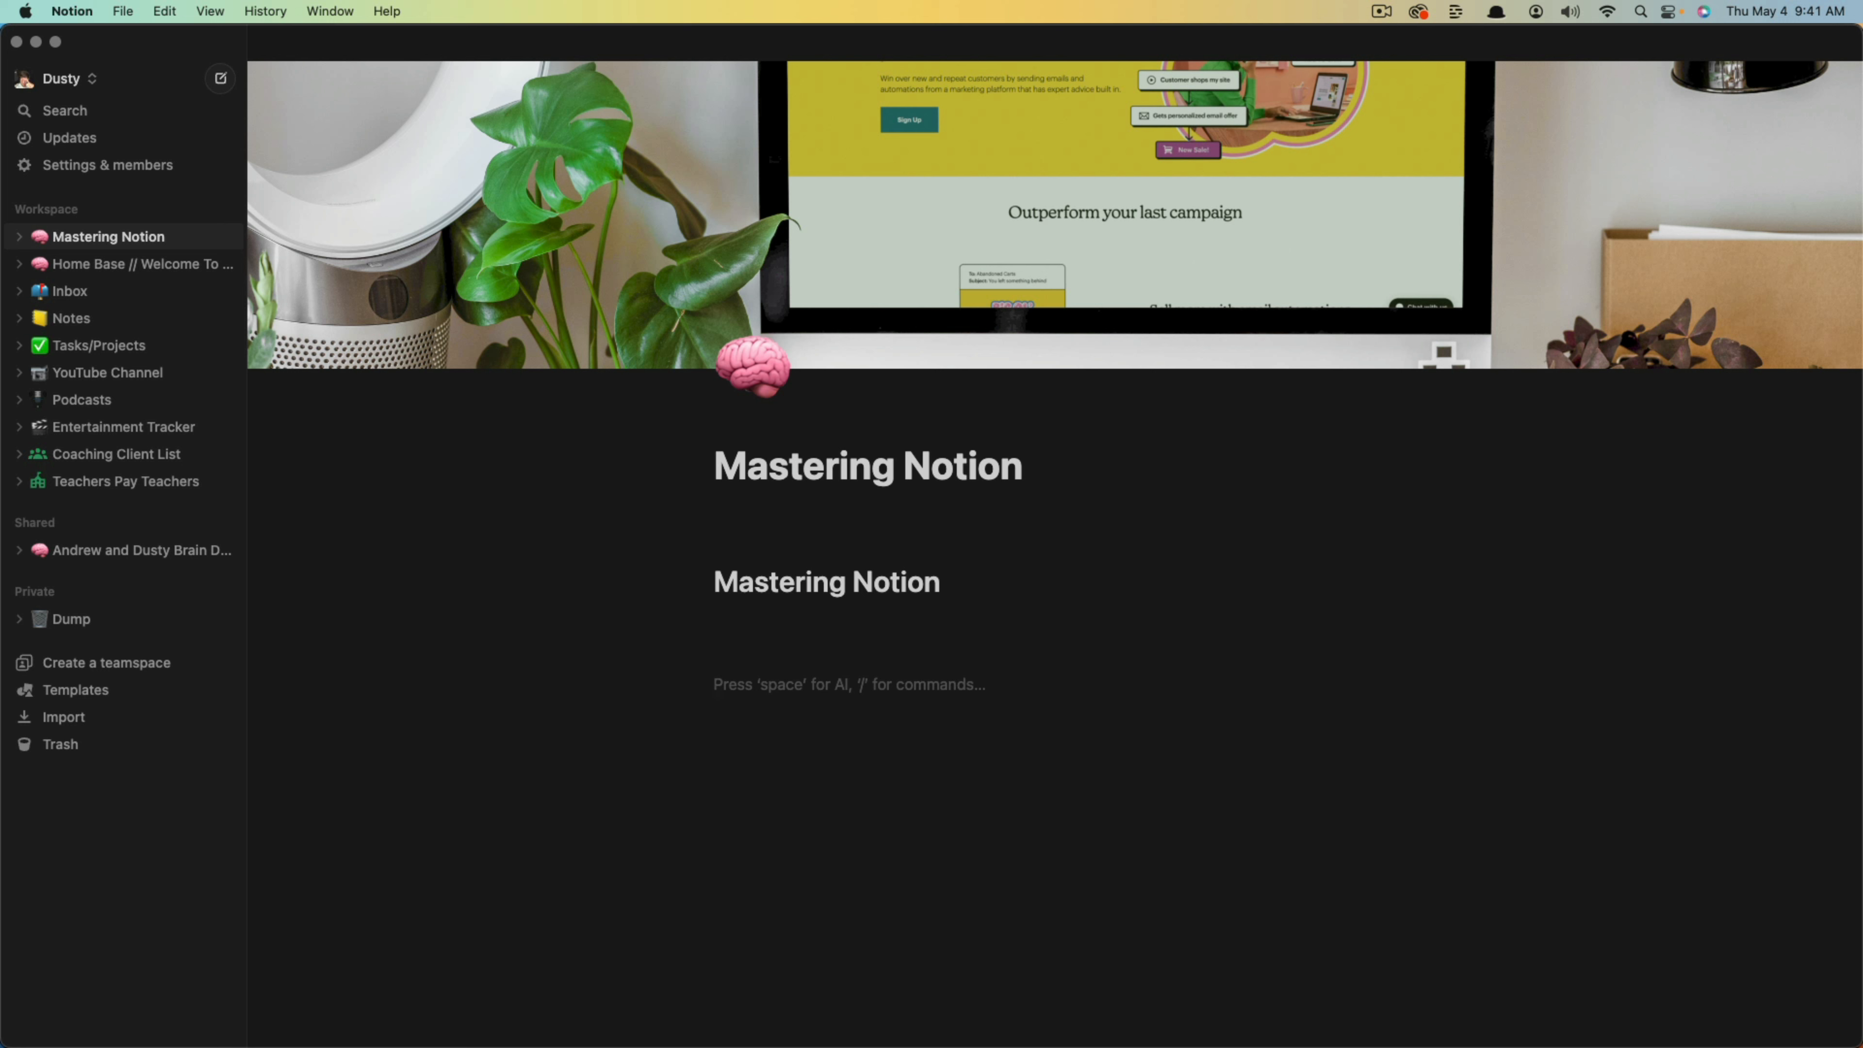
{"action": "type", "text": "/page"}
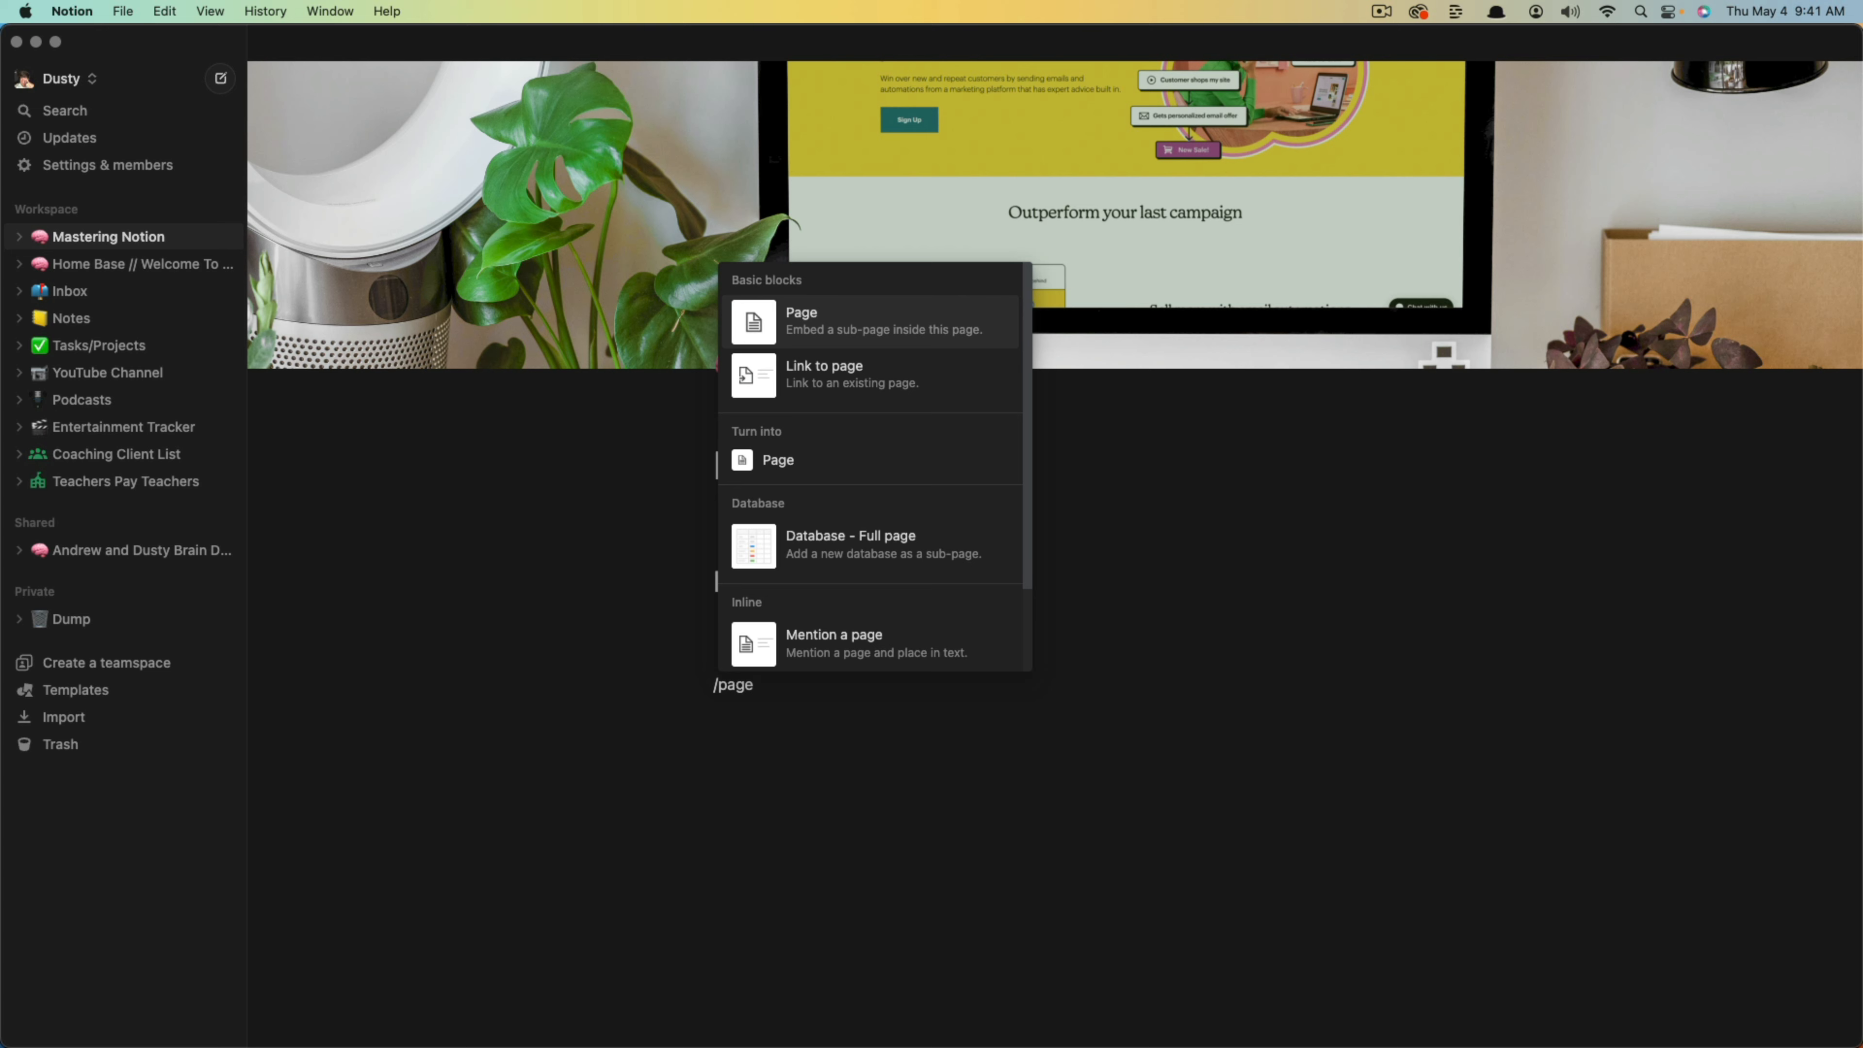
{"action": "key", "text": "Return"}
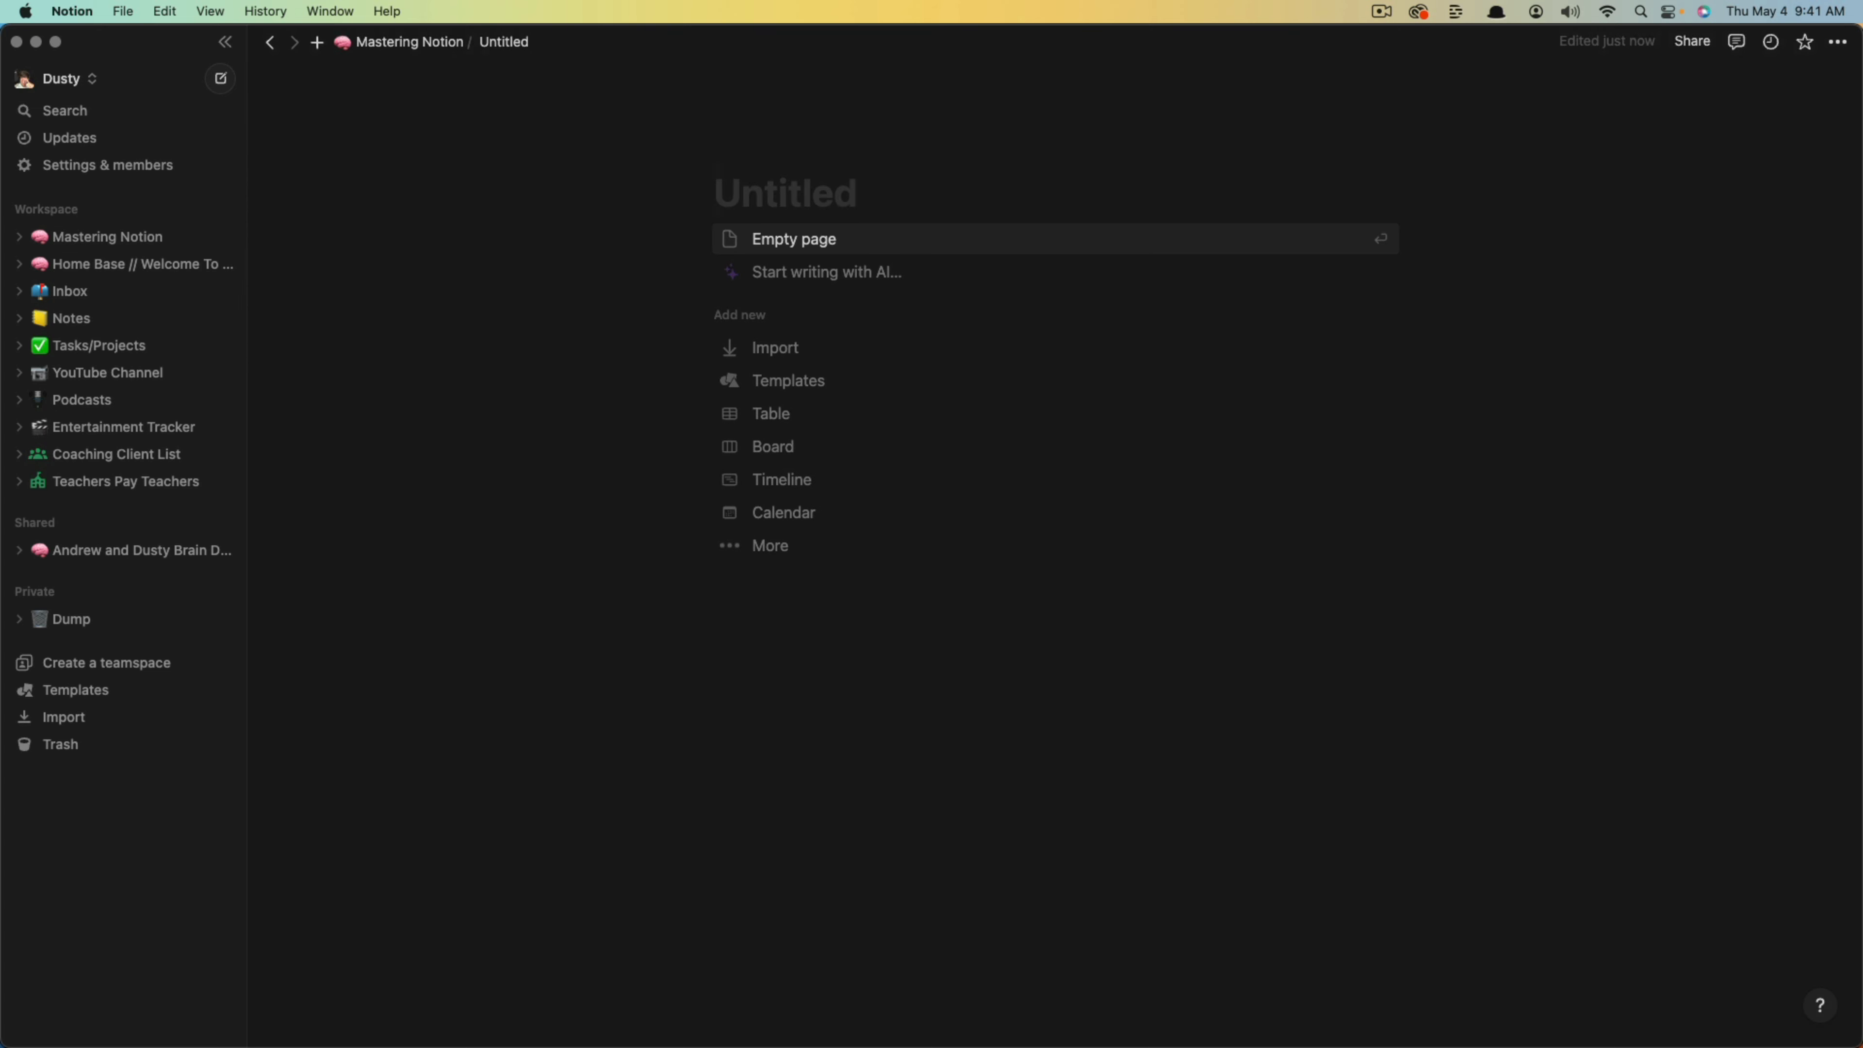
{"action": "type", "text": "Sub Page"}
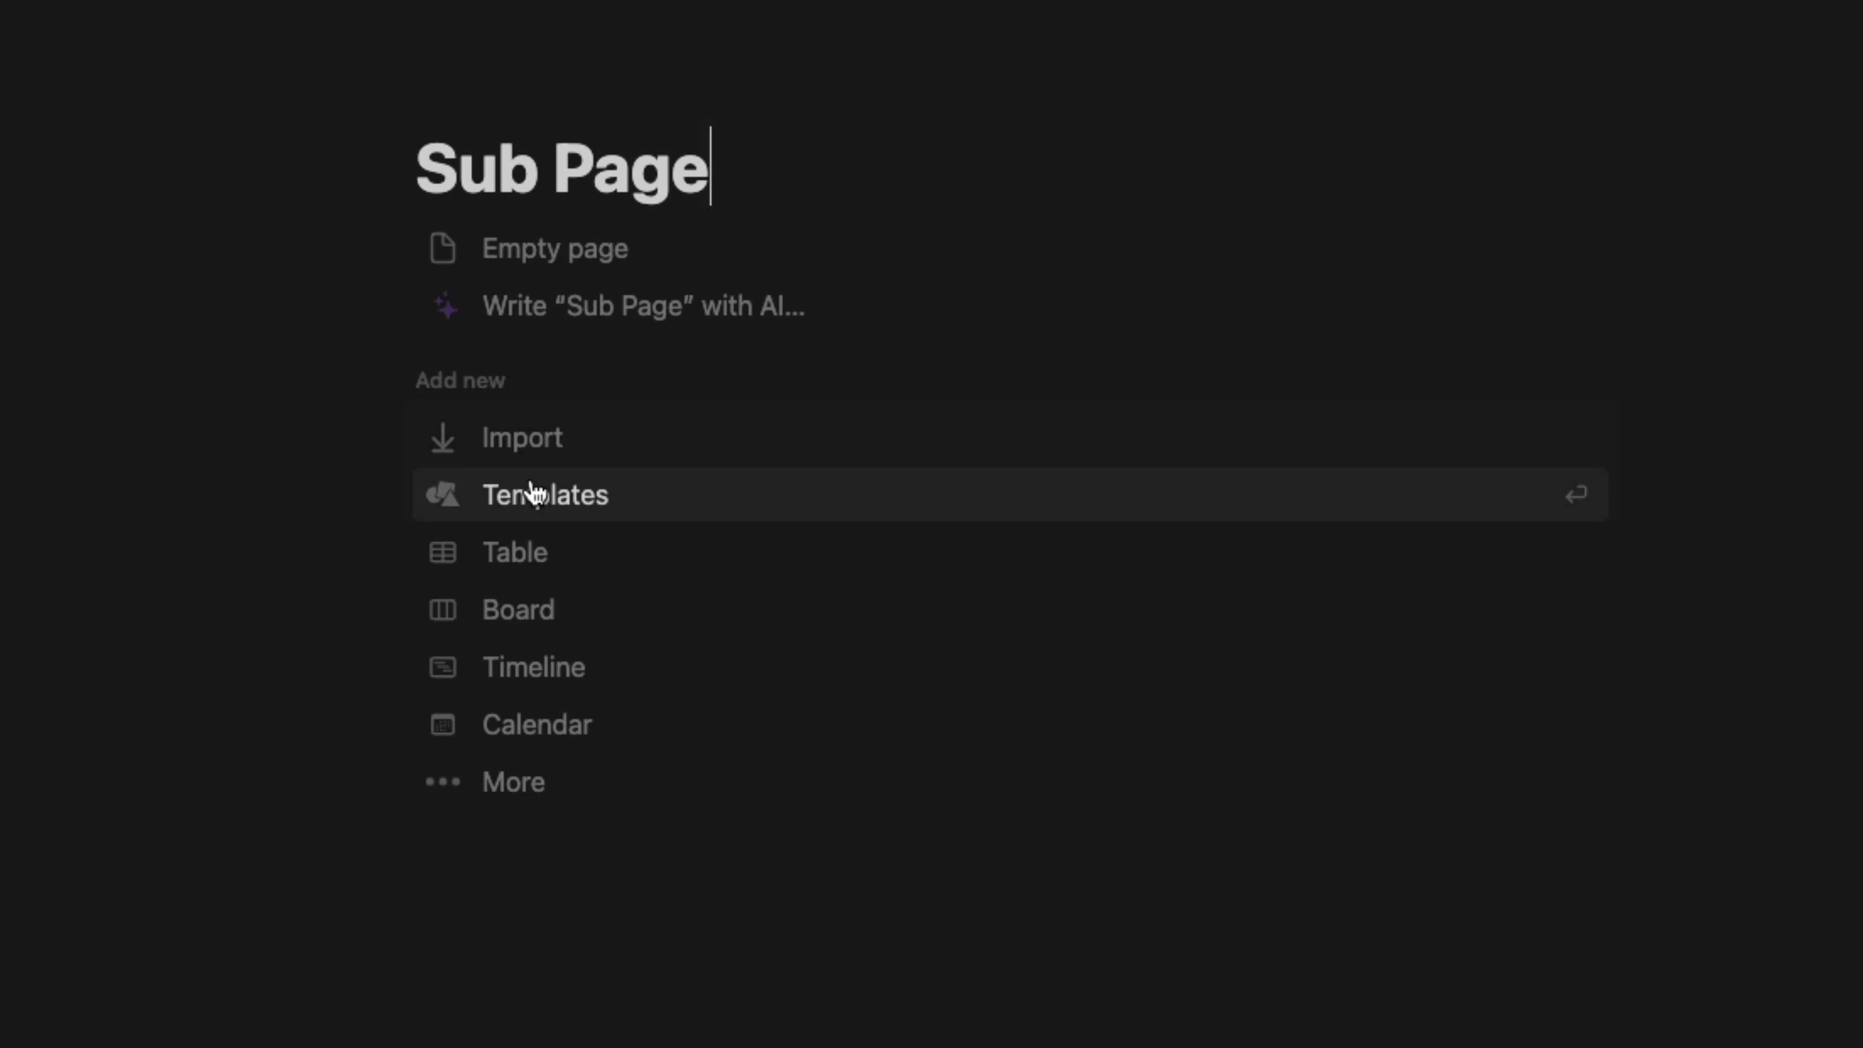
Preview the template gallery for Sub Page, close it without picking a template and start with an empty page.
{"action": "left_click", "coordinate": [540, 502]}
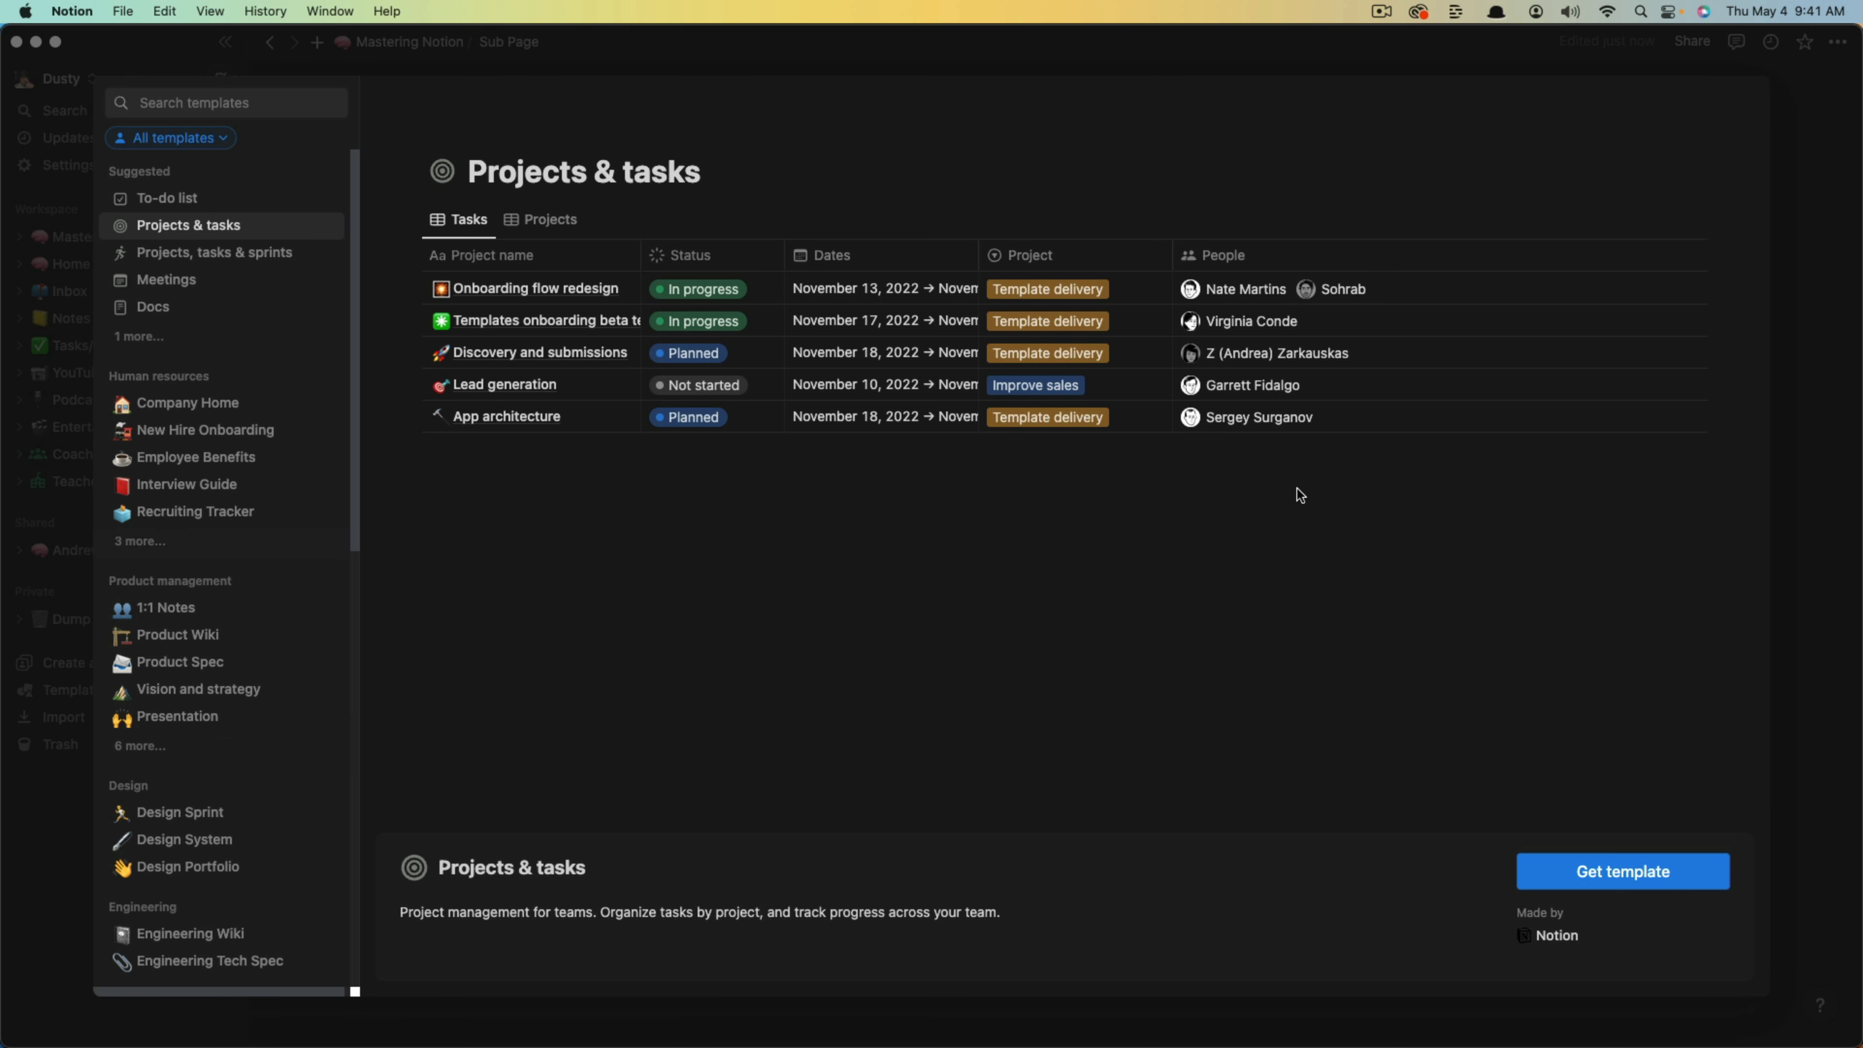
{"action": "left_click", "coordinate": [1829, 355]}
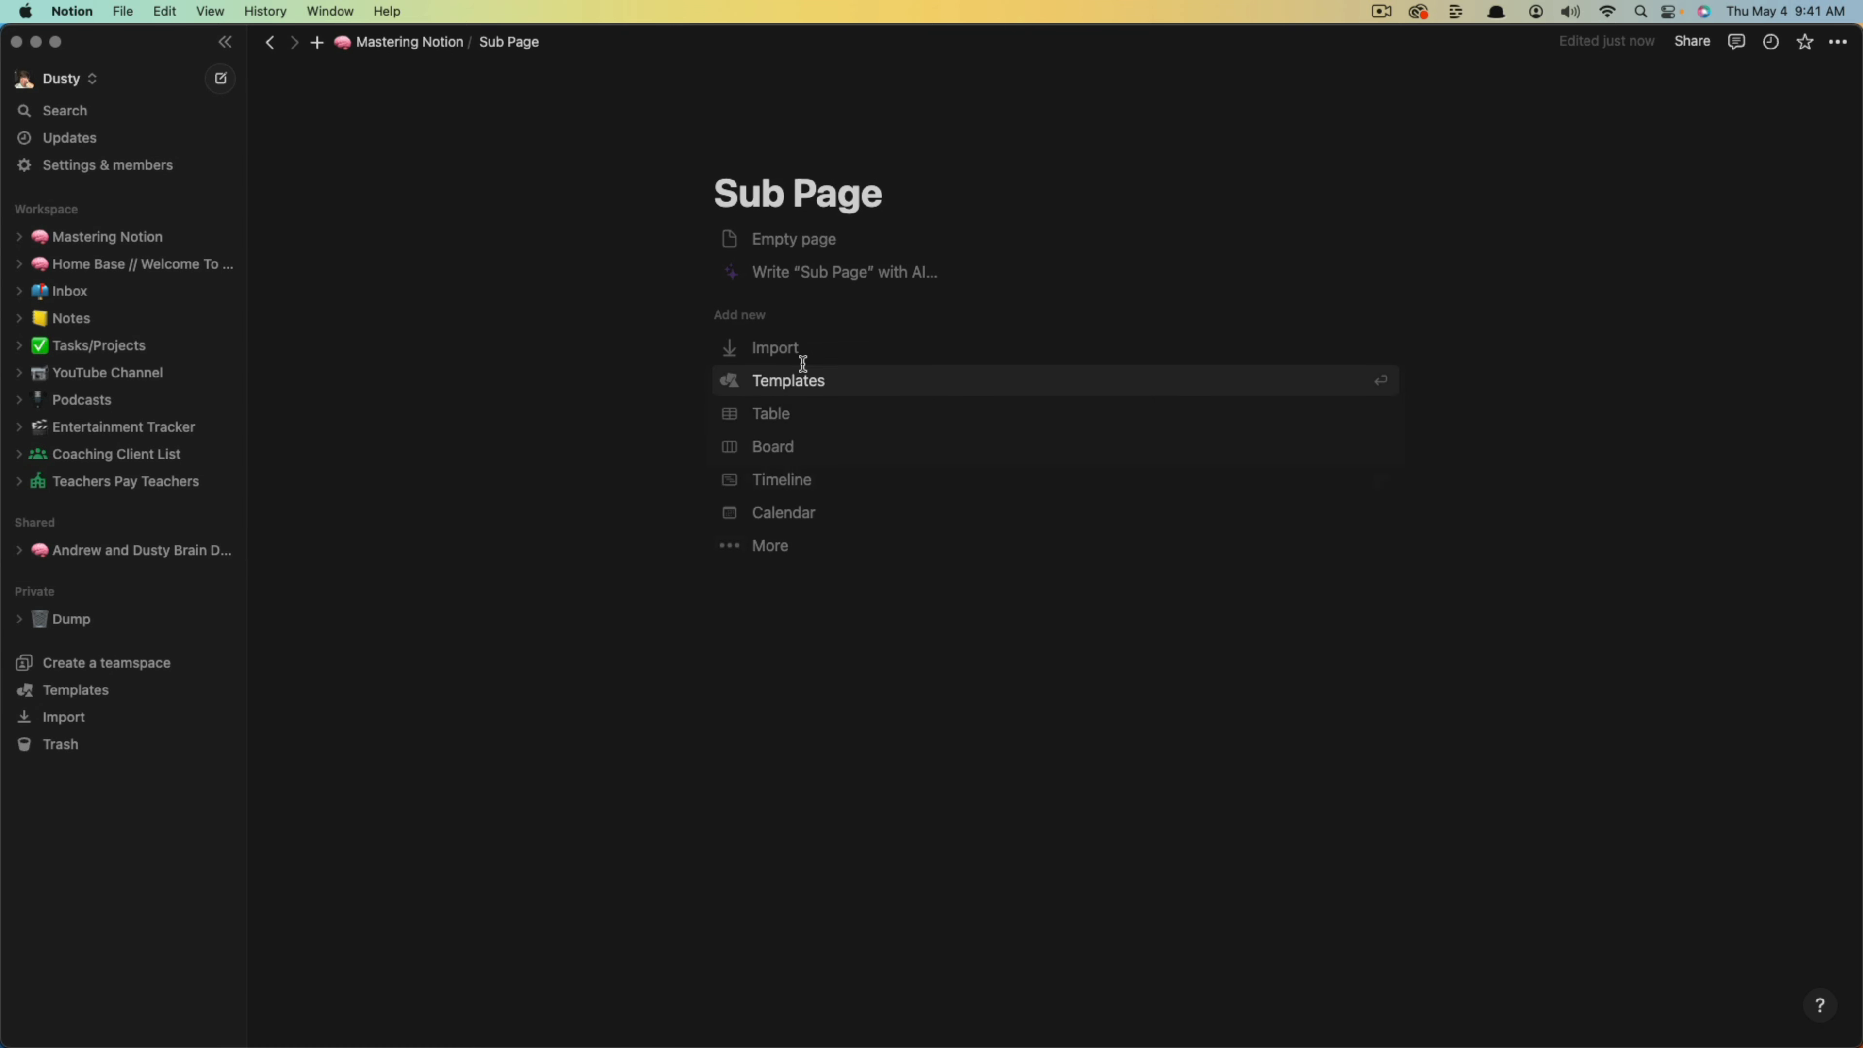
{"action": "left_click", "coordinate": [728, 669]}
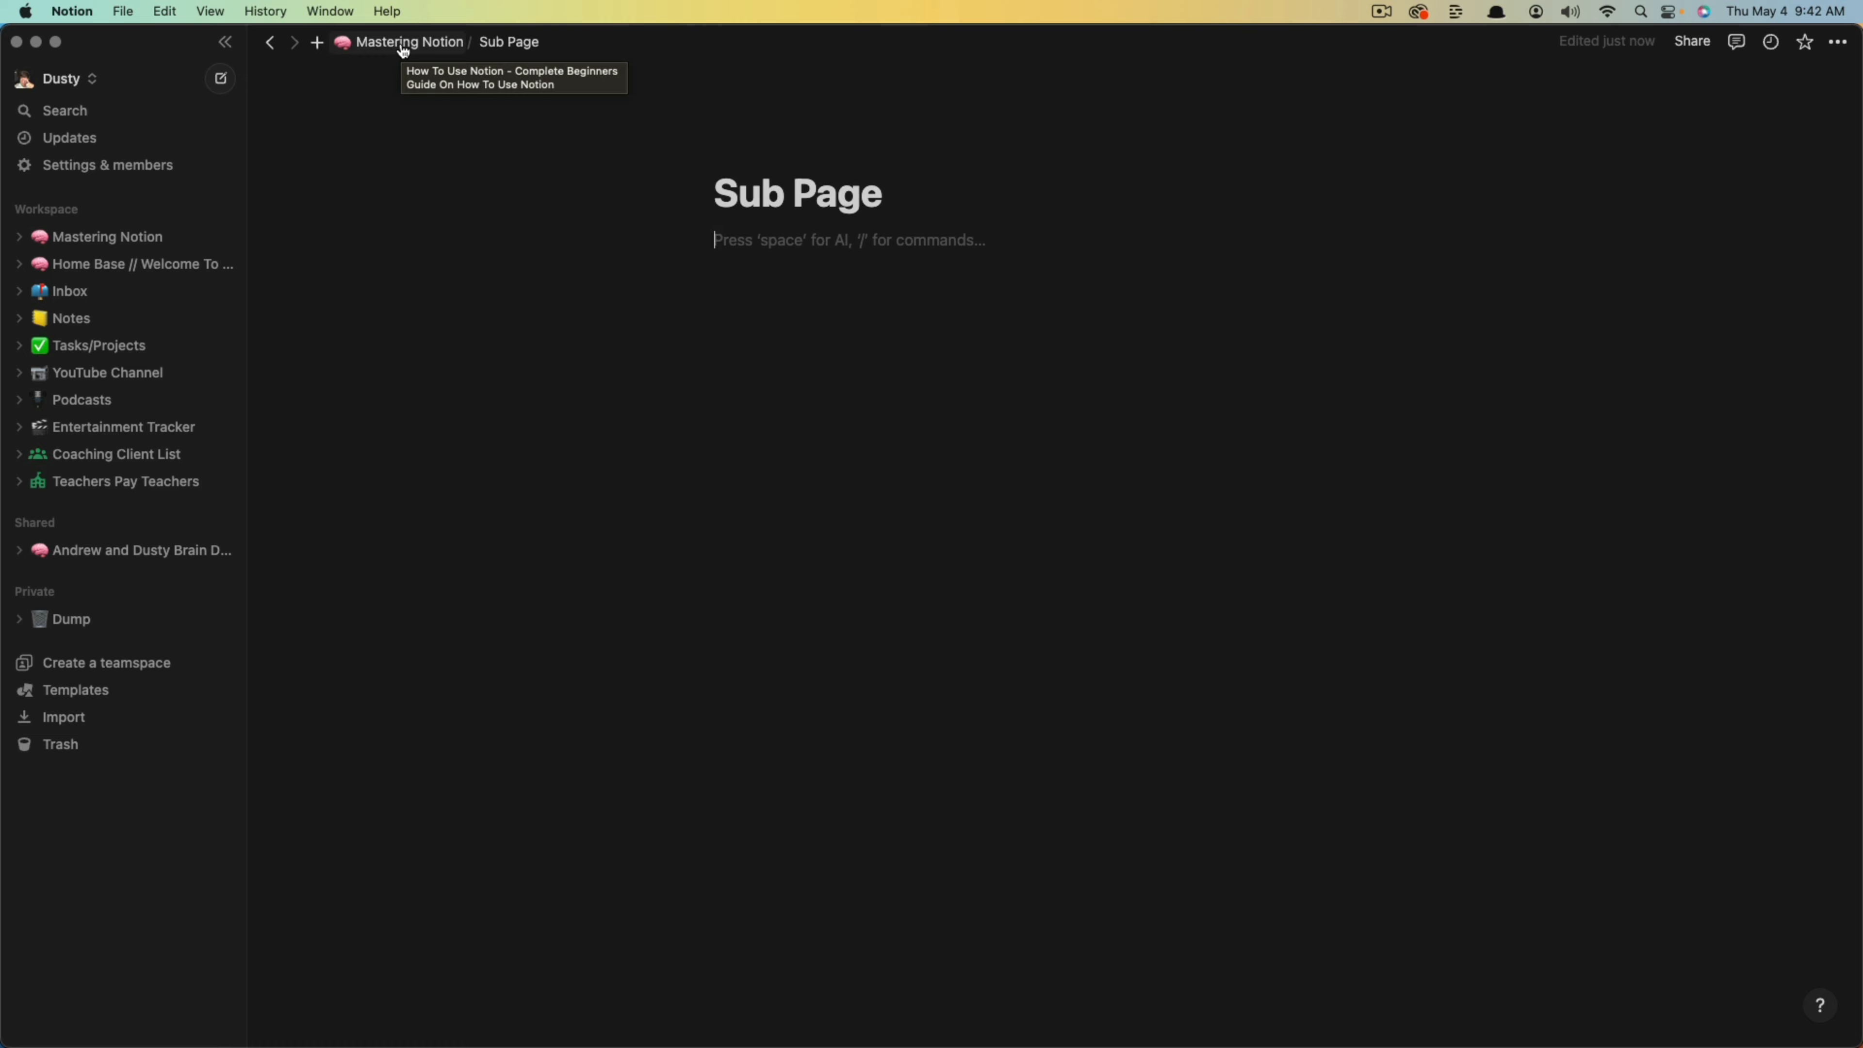
Return to the Mastering Notion page and add an empty line below the Sub Page link.
{"action": "left_click", "coordinate": [271, 47]}
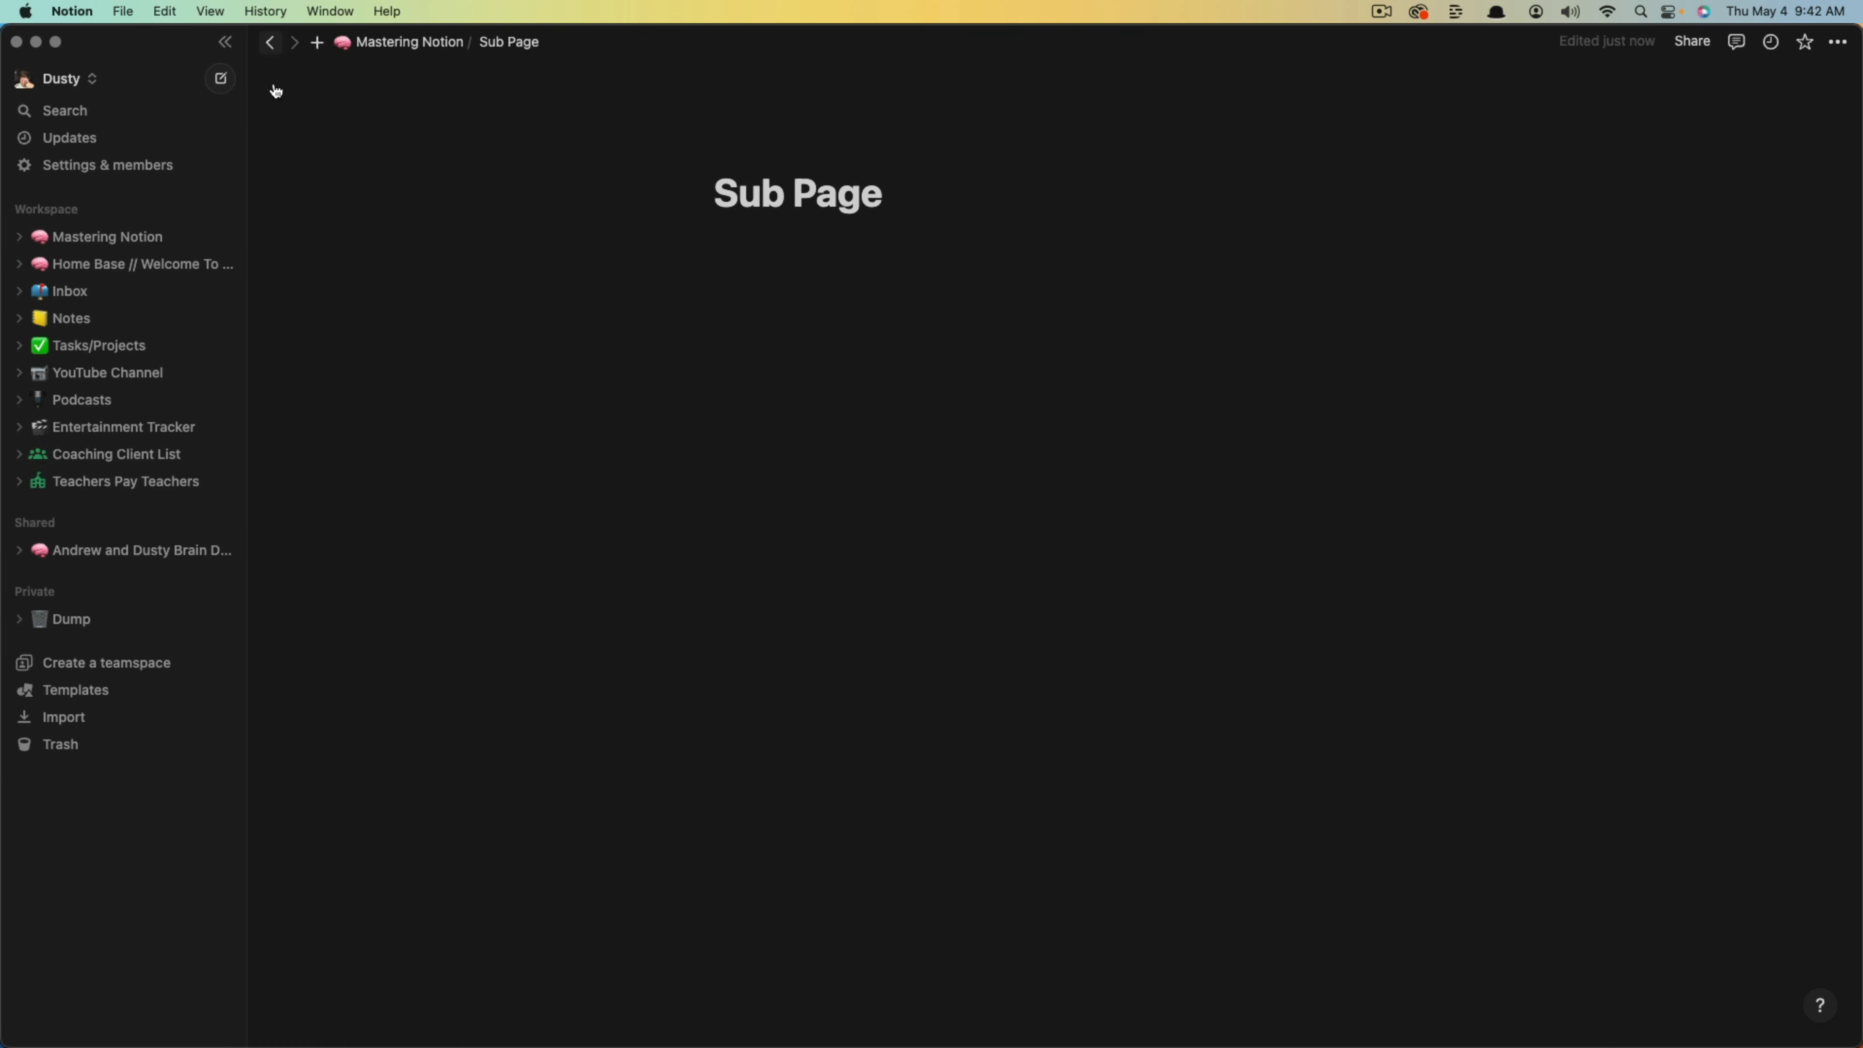
{"action": "left_click", "coordinate": [396, 43]}
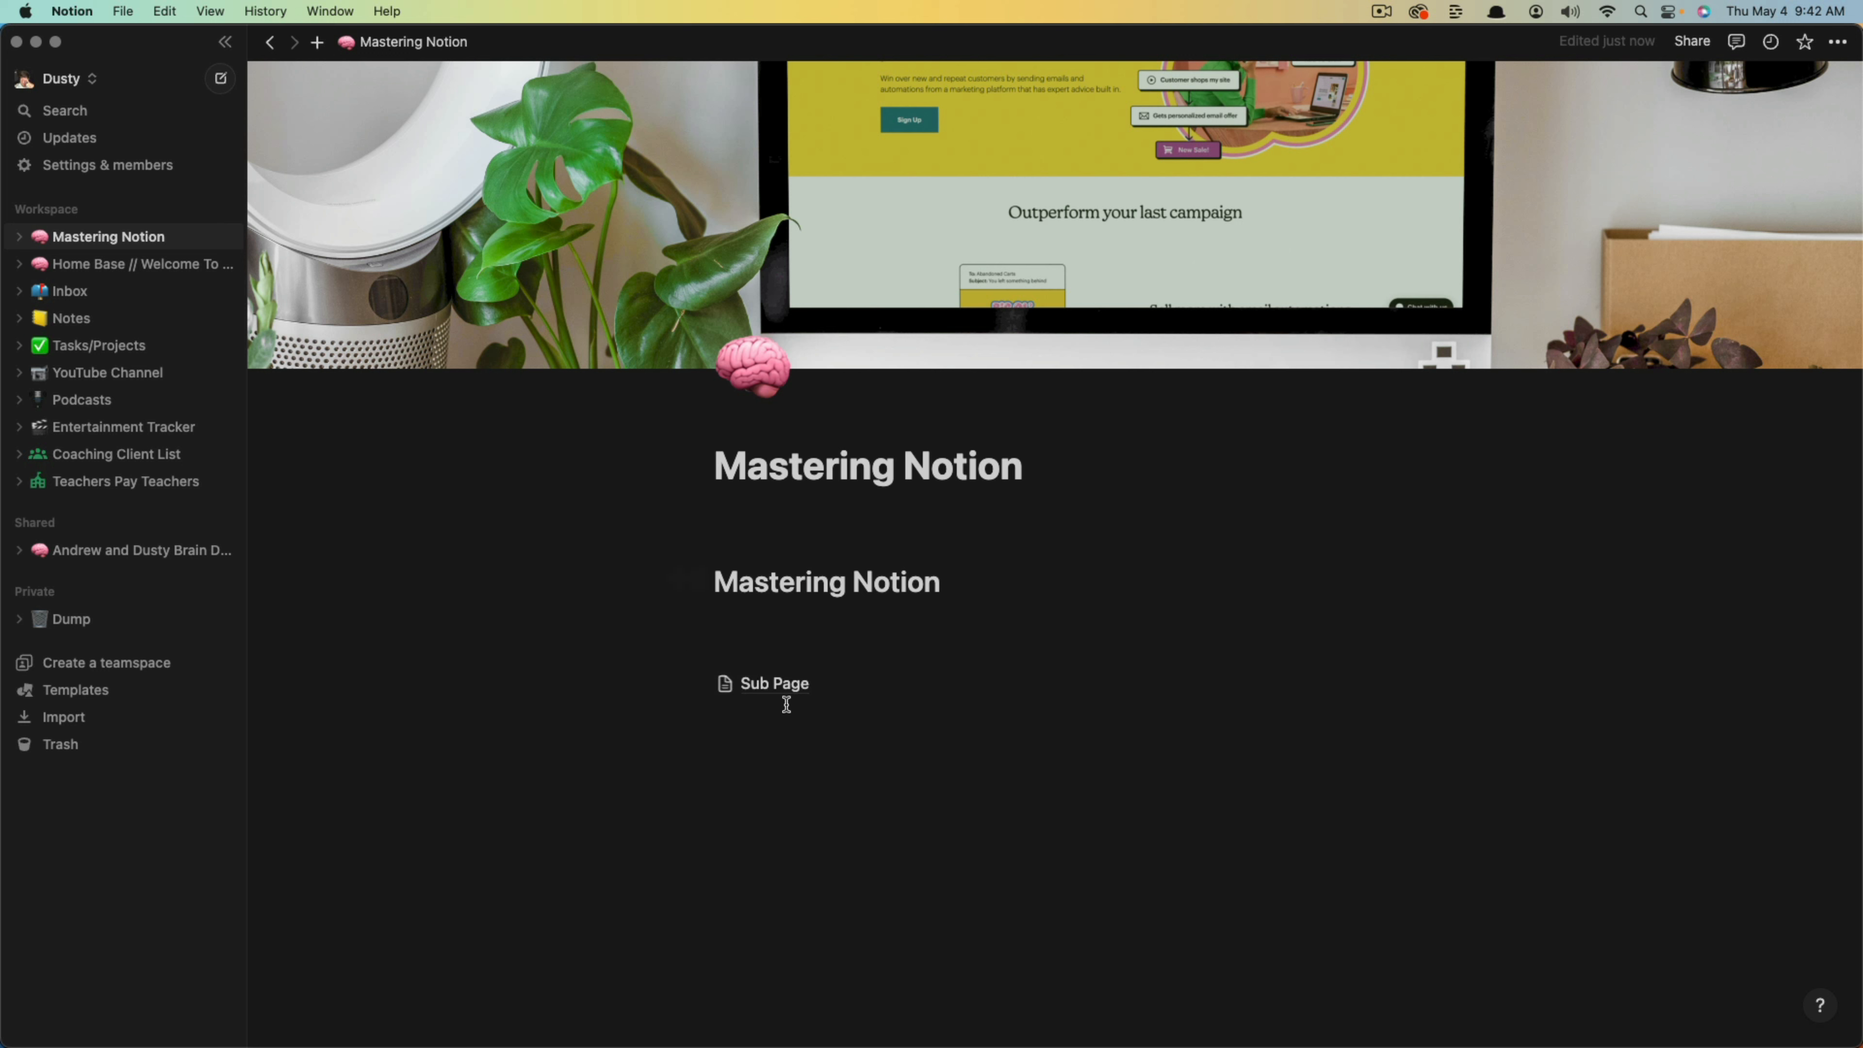
{"action": "left_click_drag", "start_coordinate": [678, 728], "coordinate": [886, 653]}
{"action": "left_click", "coordinate": [762, 828]}
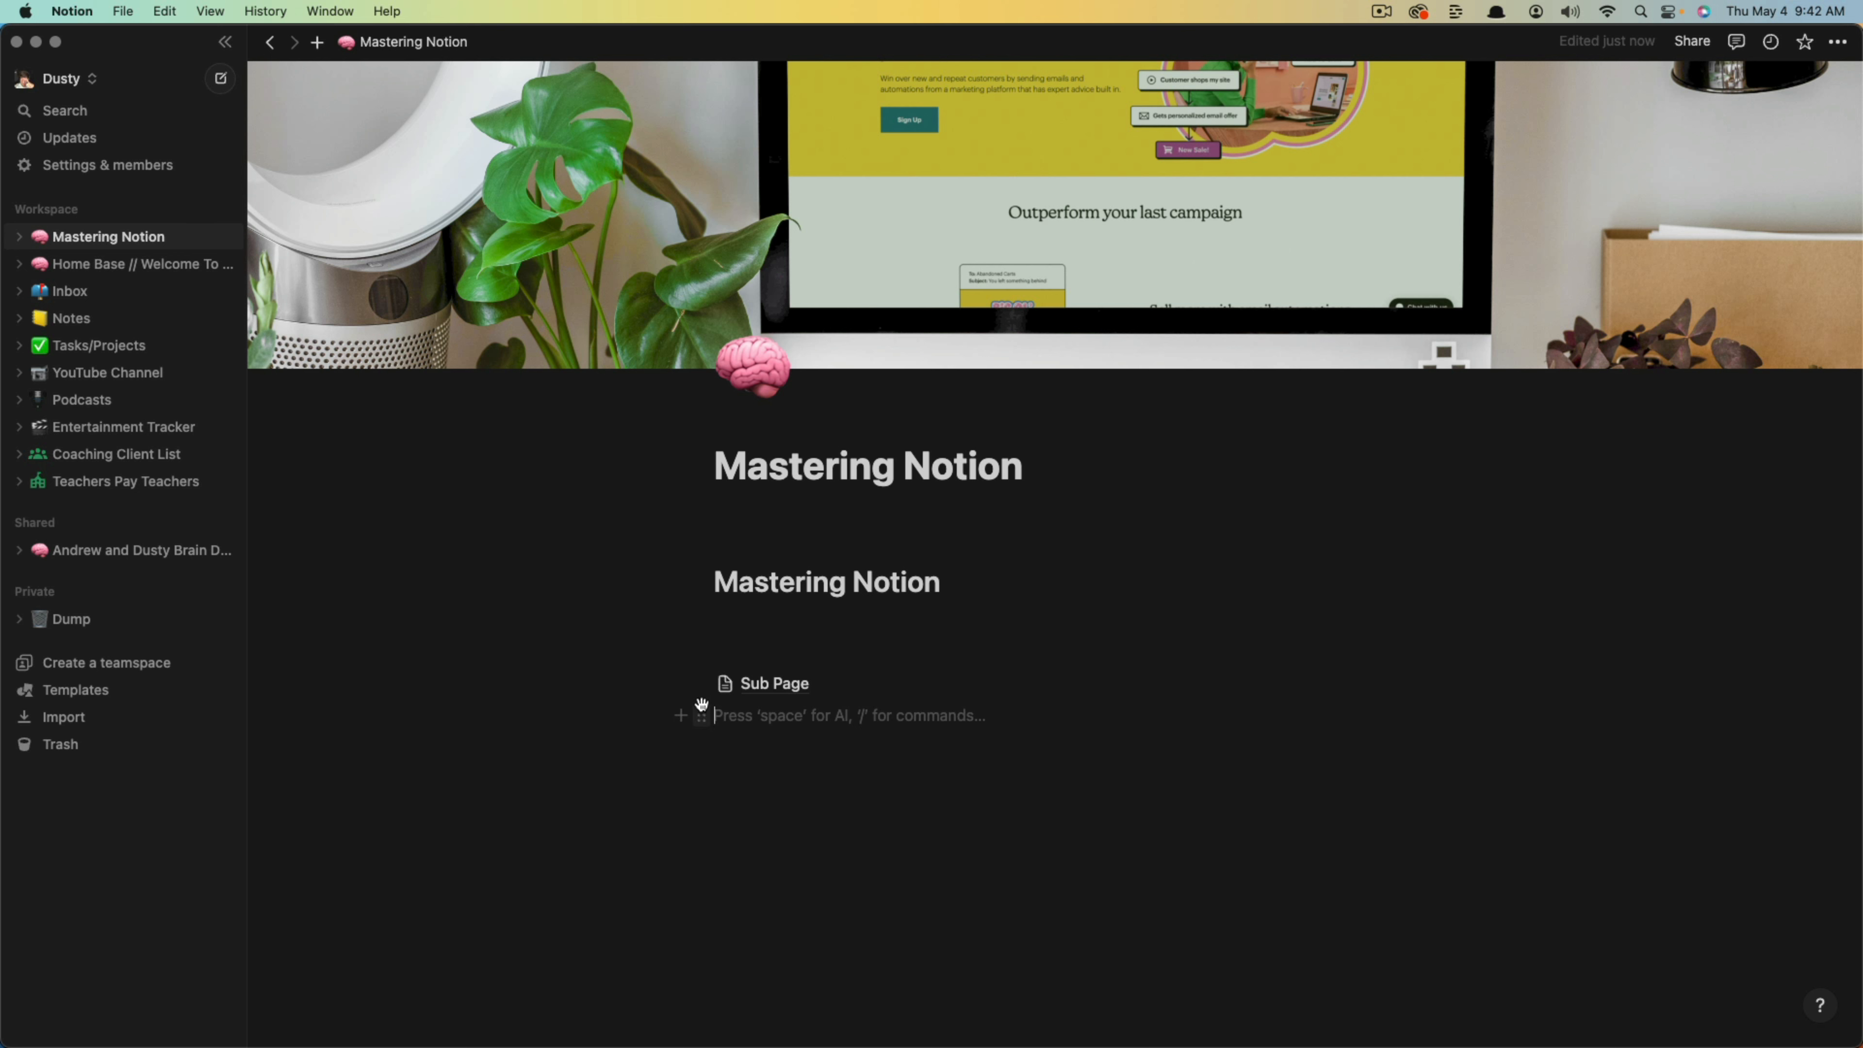
Set the icon of Sub Page to the grinning face emoji and check it by opening the page and returning to Mastering Notion.
{"action": "left_click", "coordinate": [725, 686]}
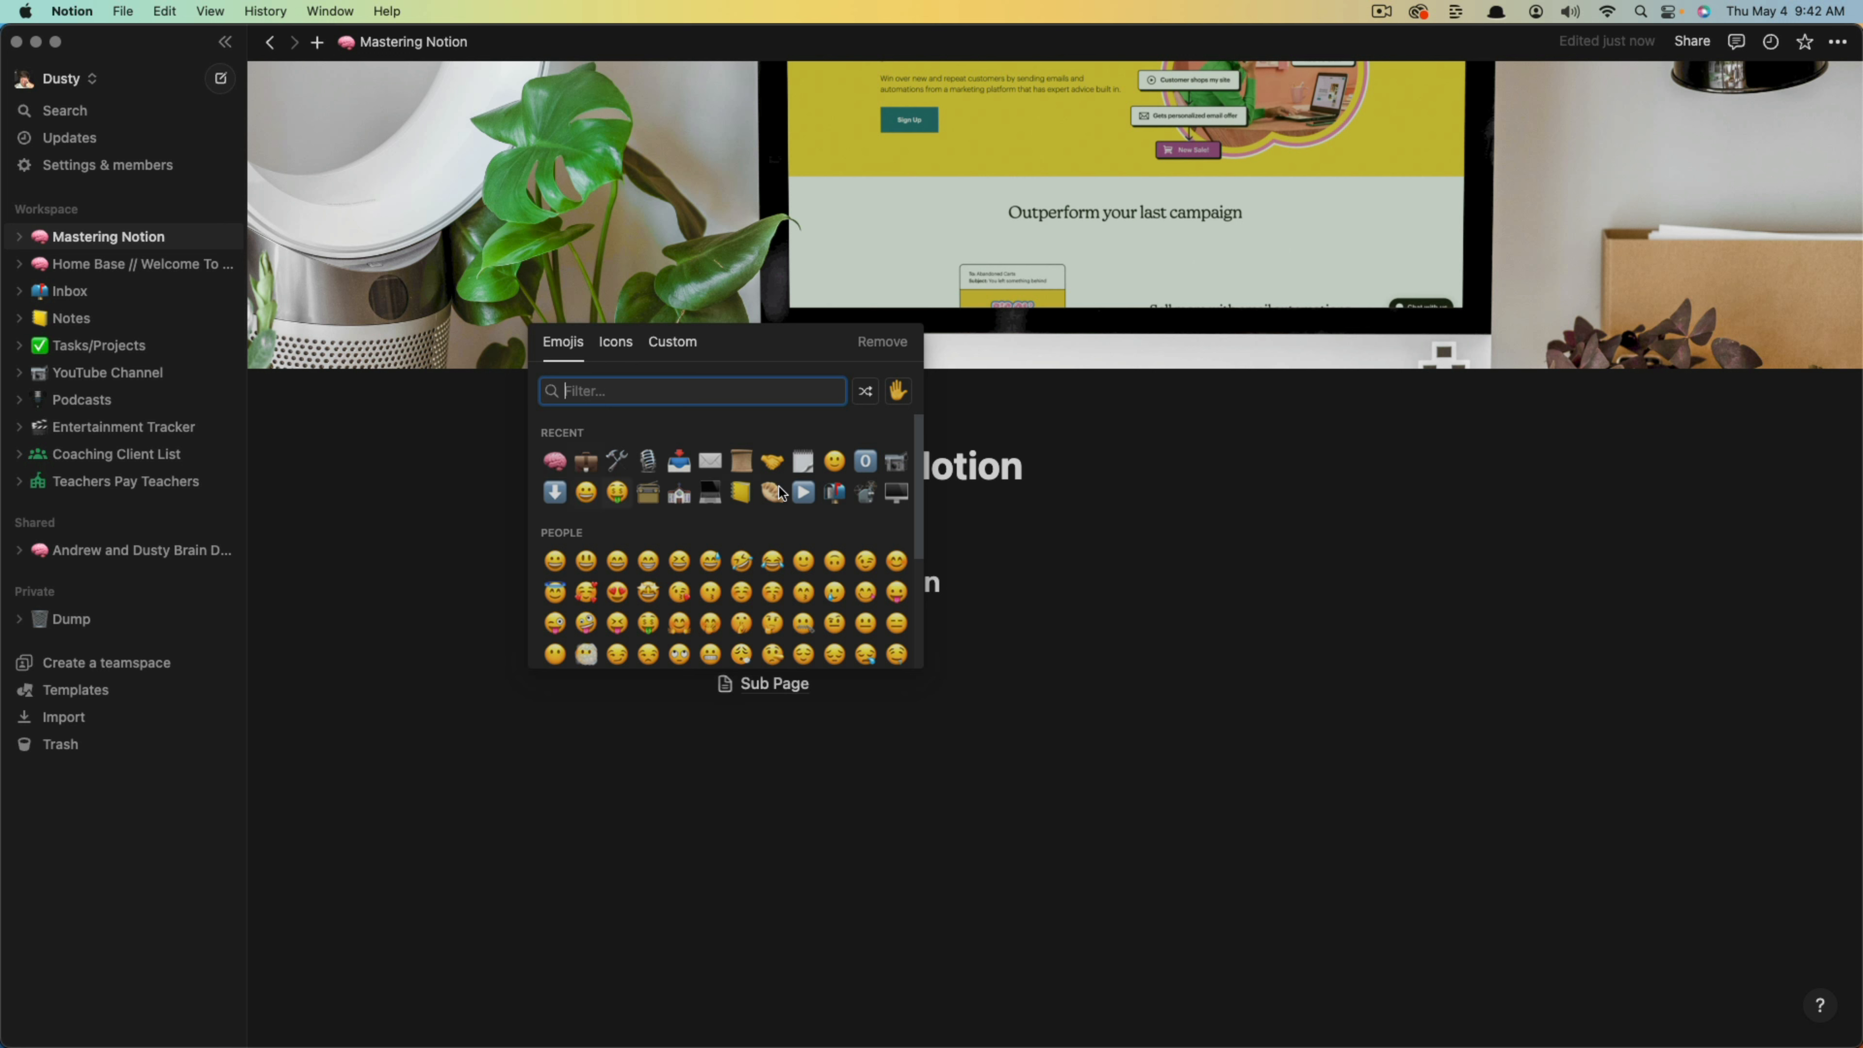
{"action": "left_click", "coordinate": [617, 345]}
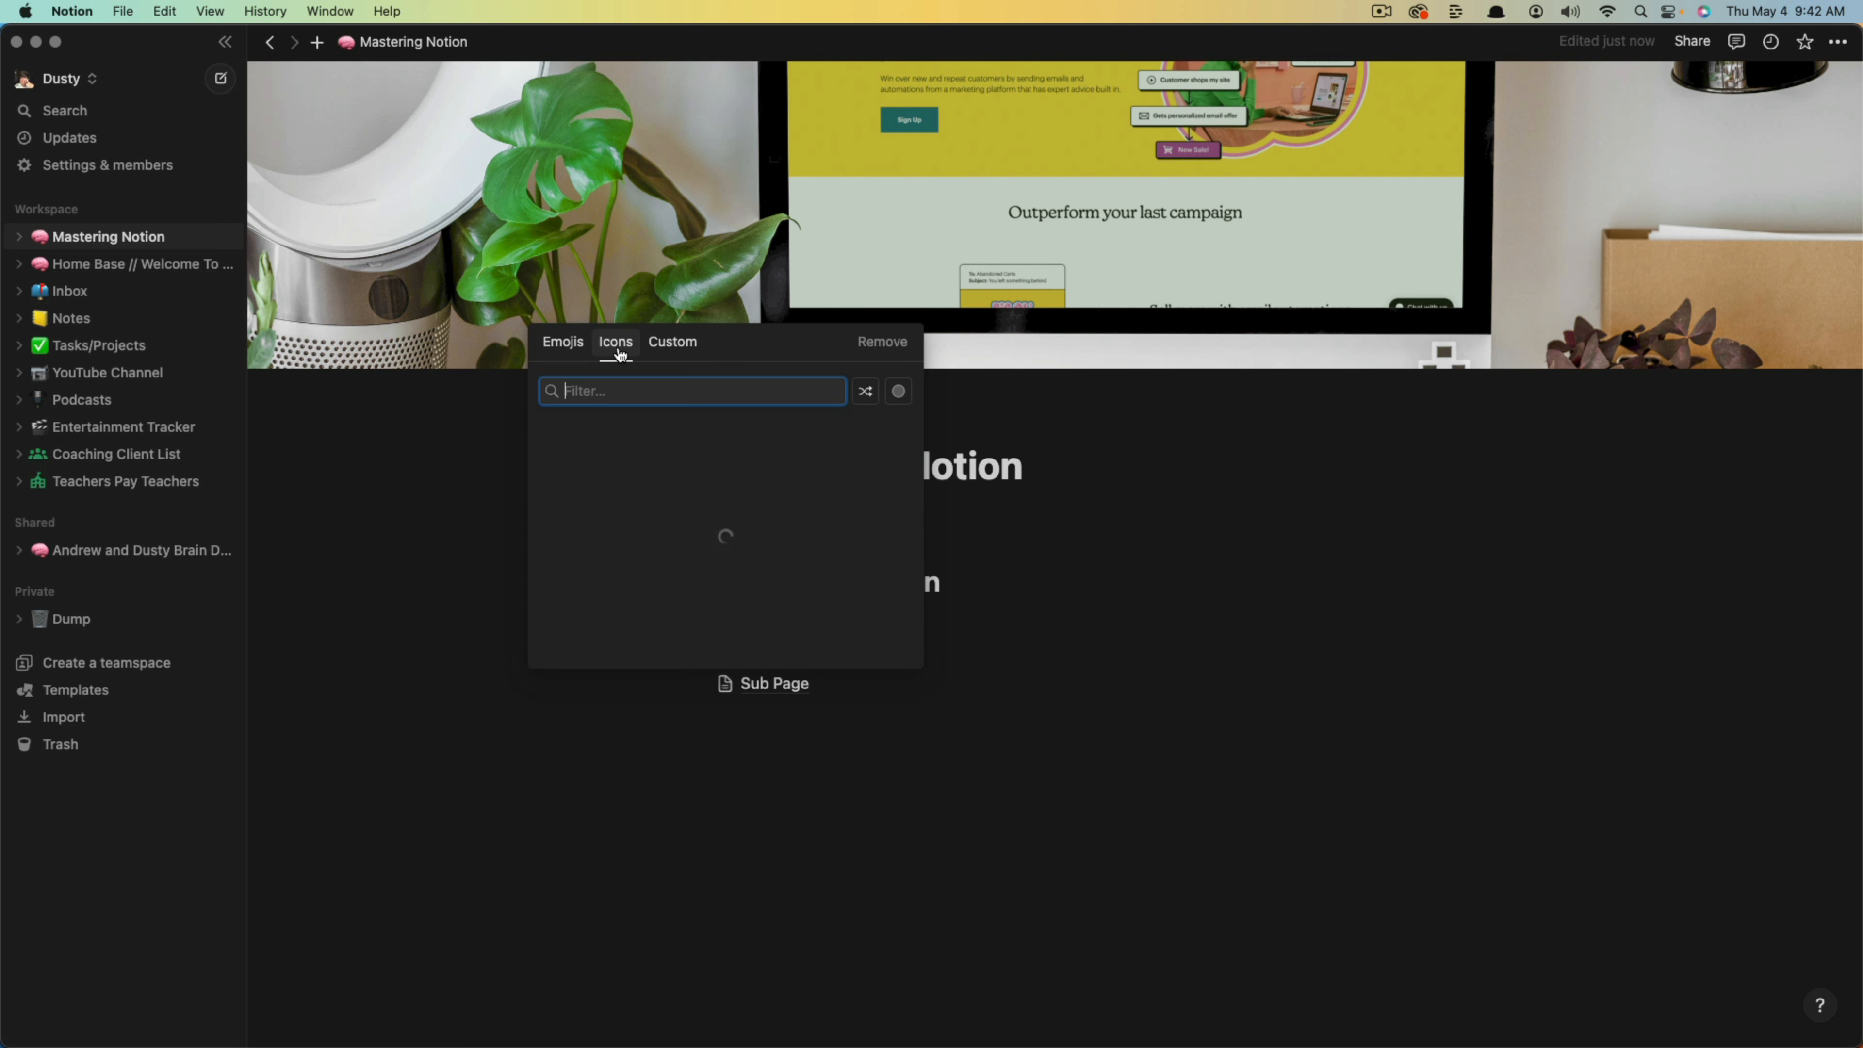
{"action": "left_click", "coordinate": [682, 355]}
{"action": "left_click", "coordinate": [563, 474]}
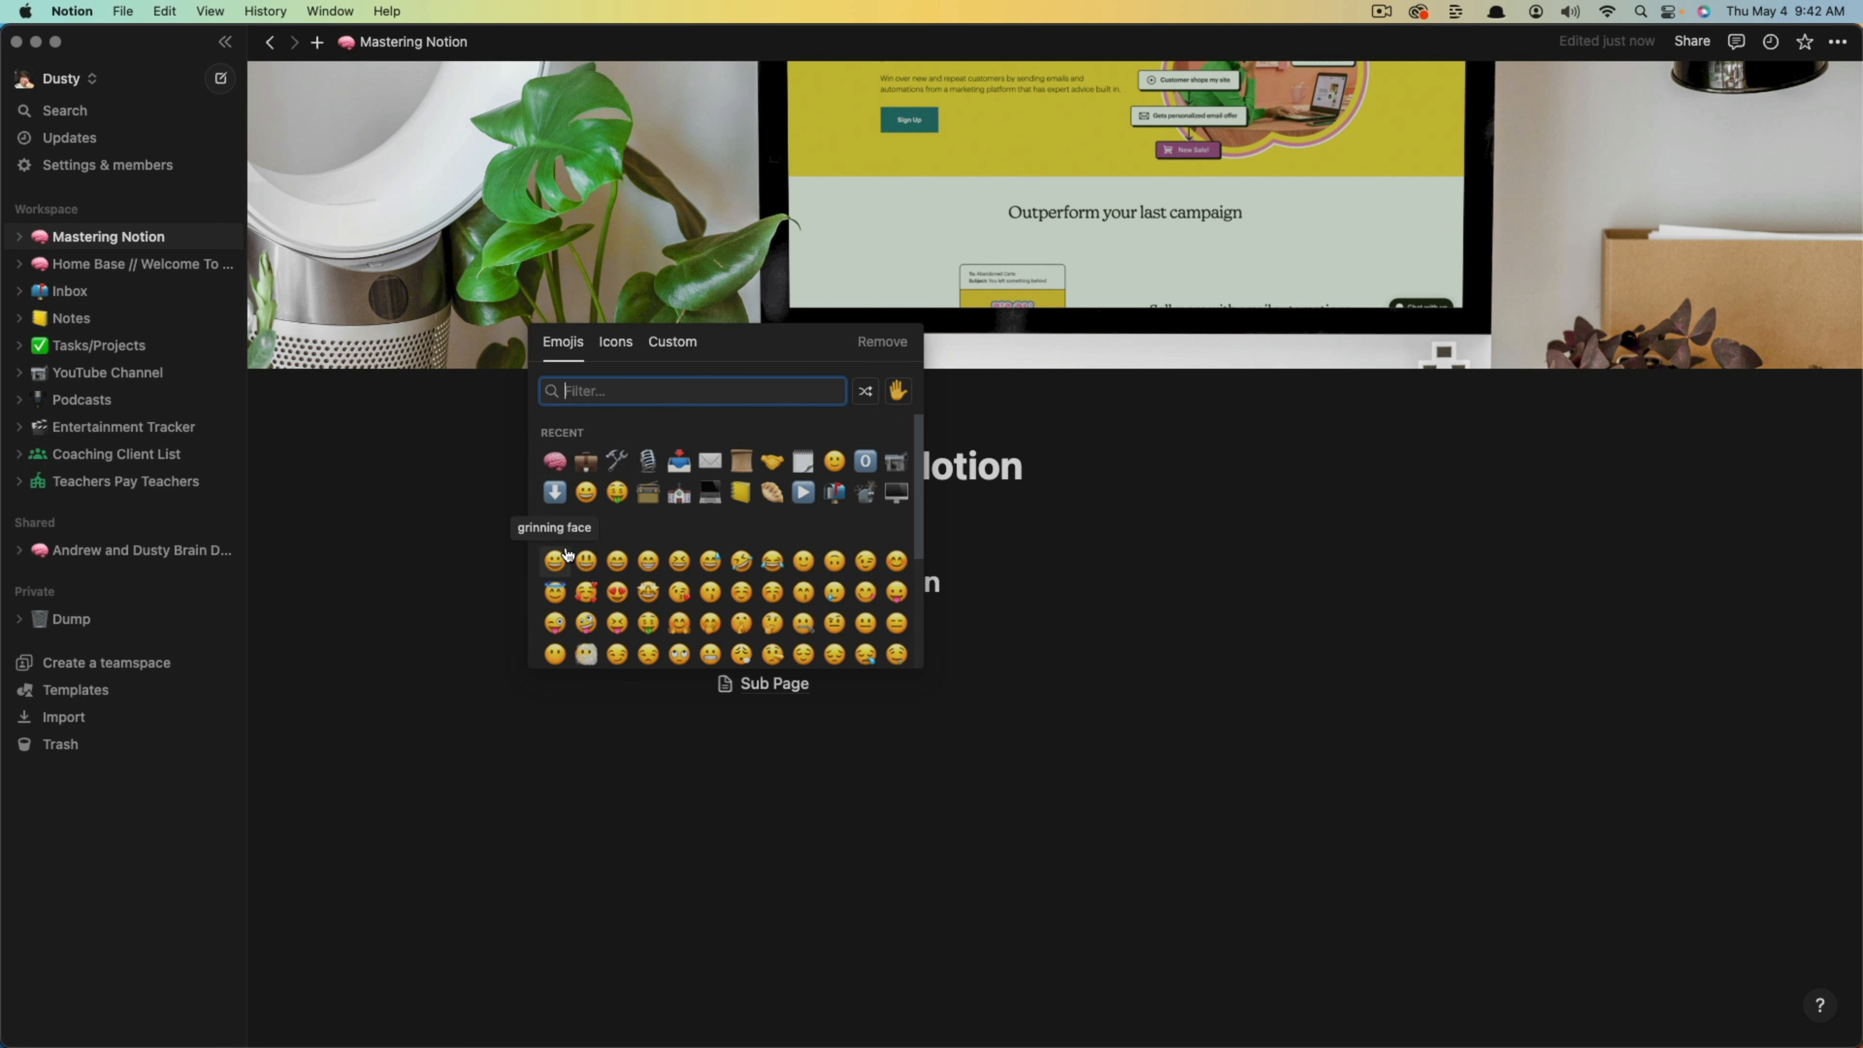
{"action": "left_click", "coordinate": [556, 562]}
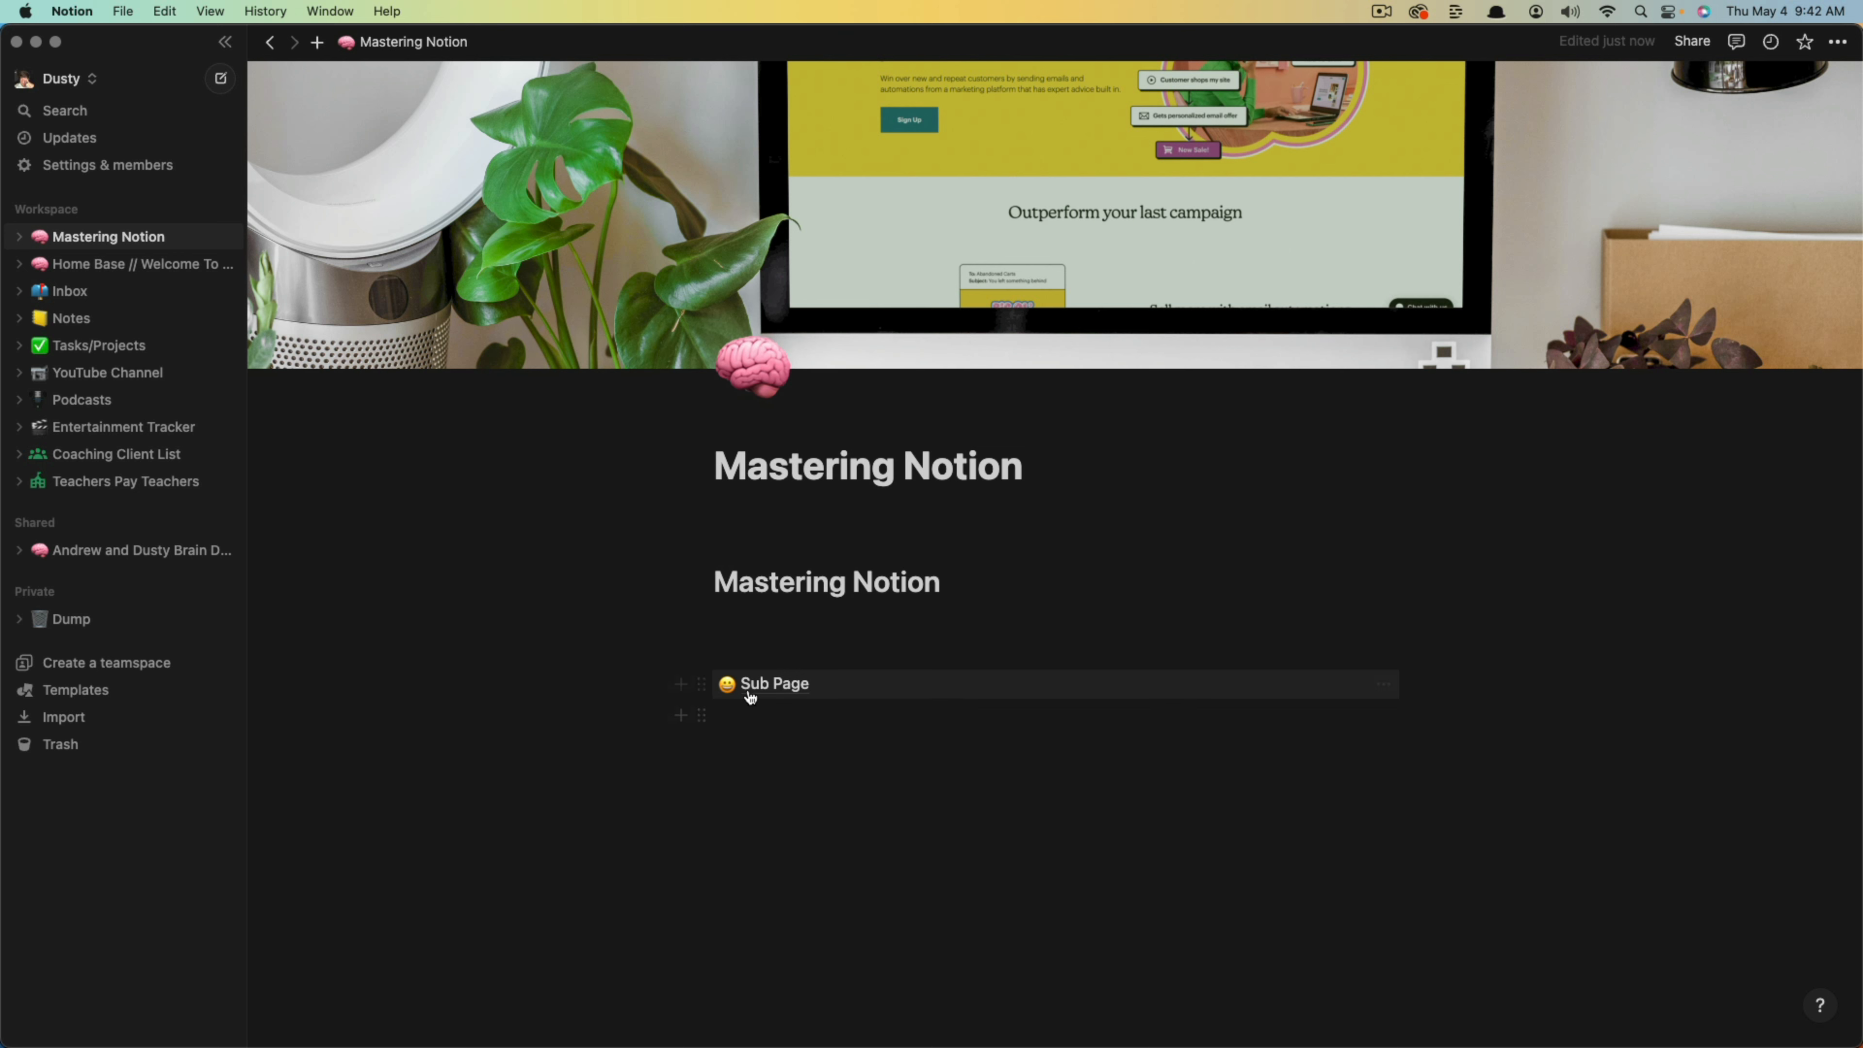
{"action": "left_click", "coordinate": [772, 684]}
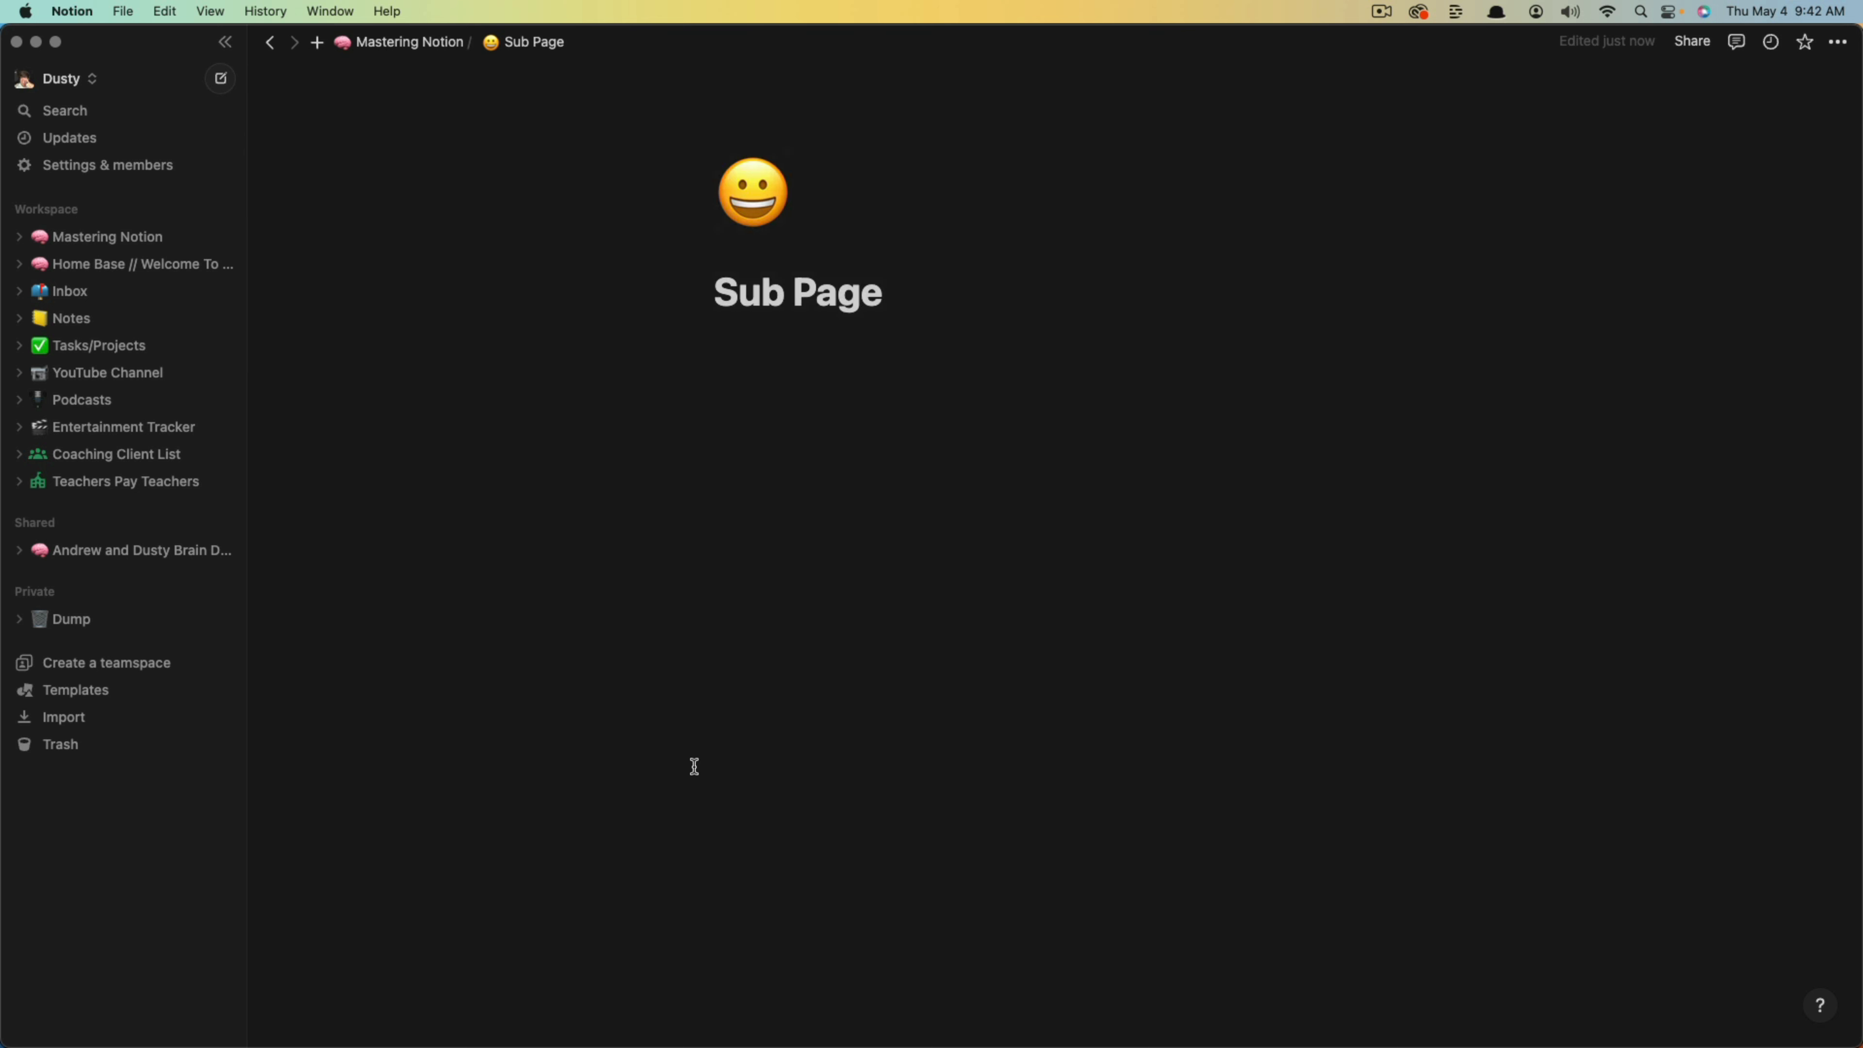
{"action": "left_click", "coordinate": [398, 43]}
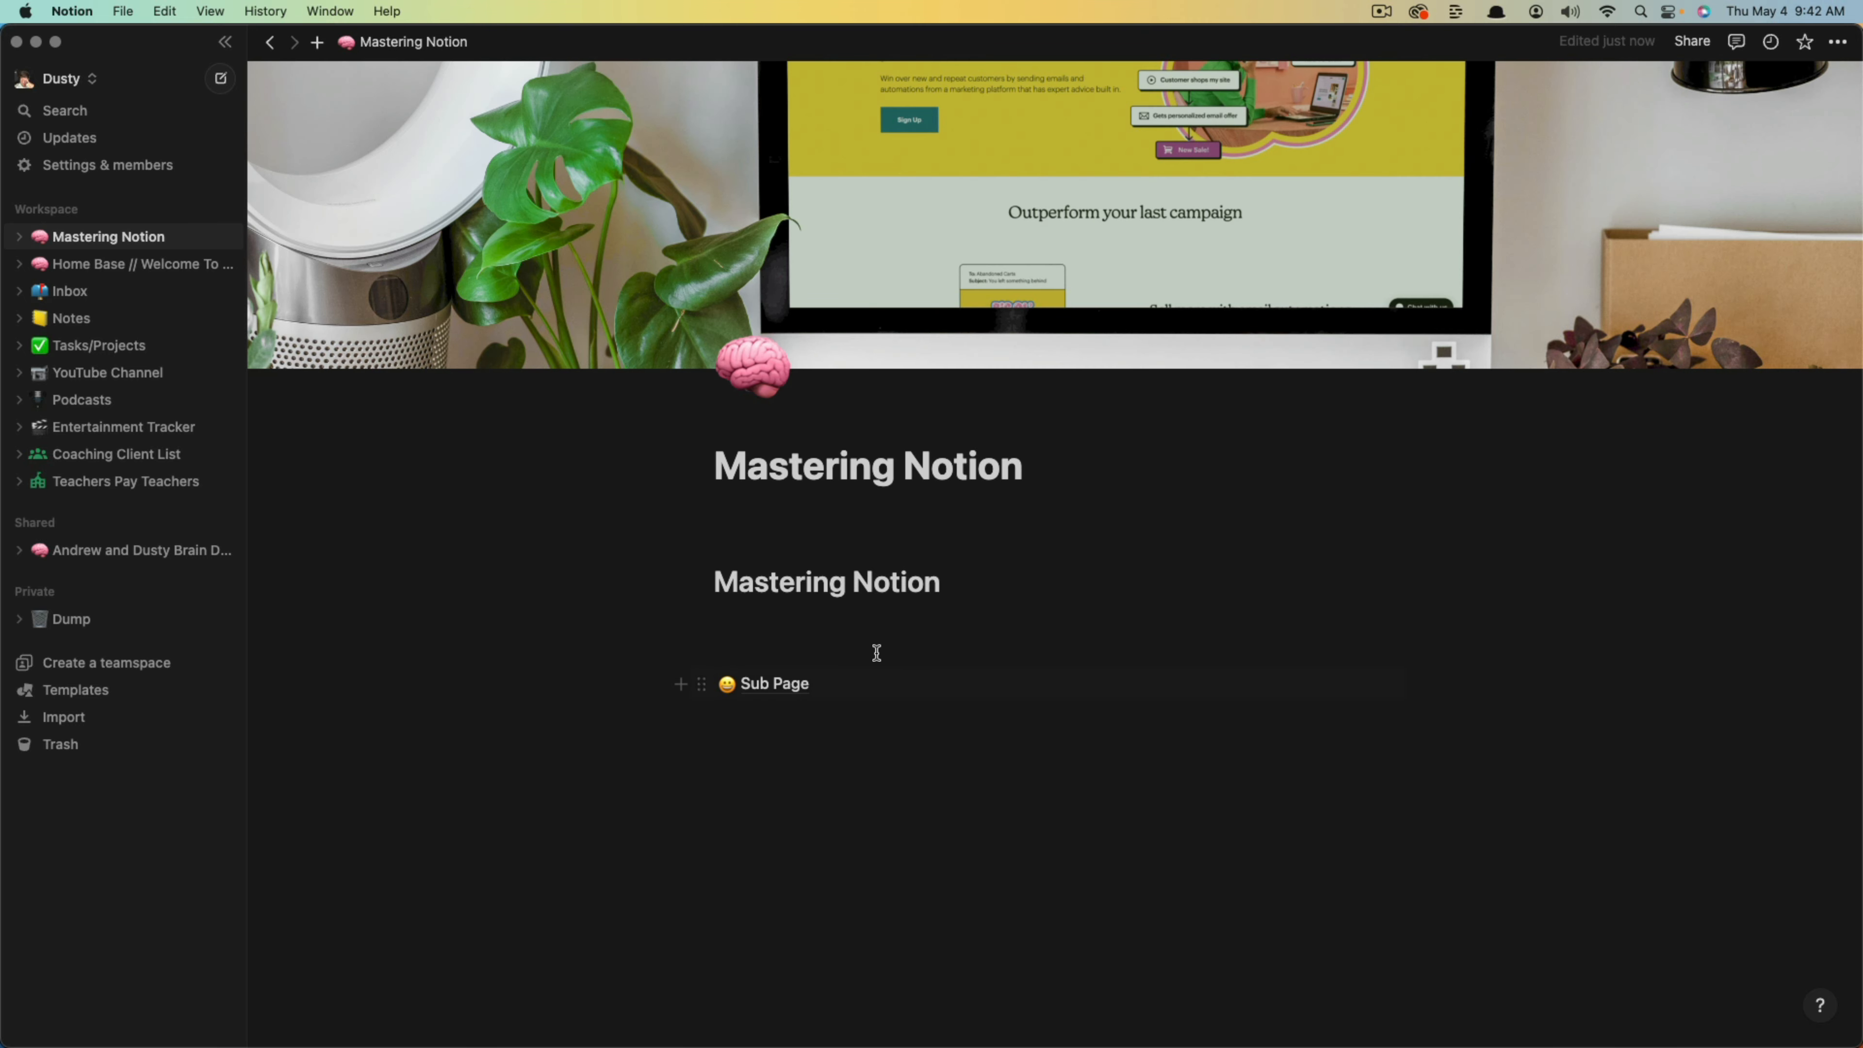
Remove the Mastering Notion heading and the blank lines so the Sub Page link sits directly beneath the page title.
{"action": "left_click", "coordinate": [710, 683]}
{"action": "left_click_drag", "start_coordinate": [701, 684], "coordinate": [1405, 583]}
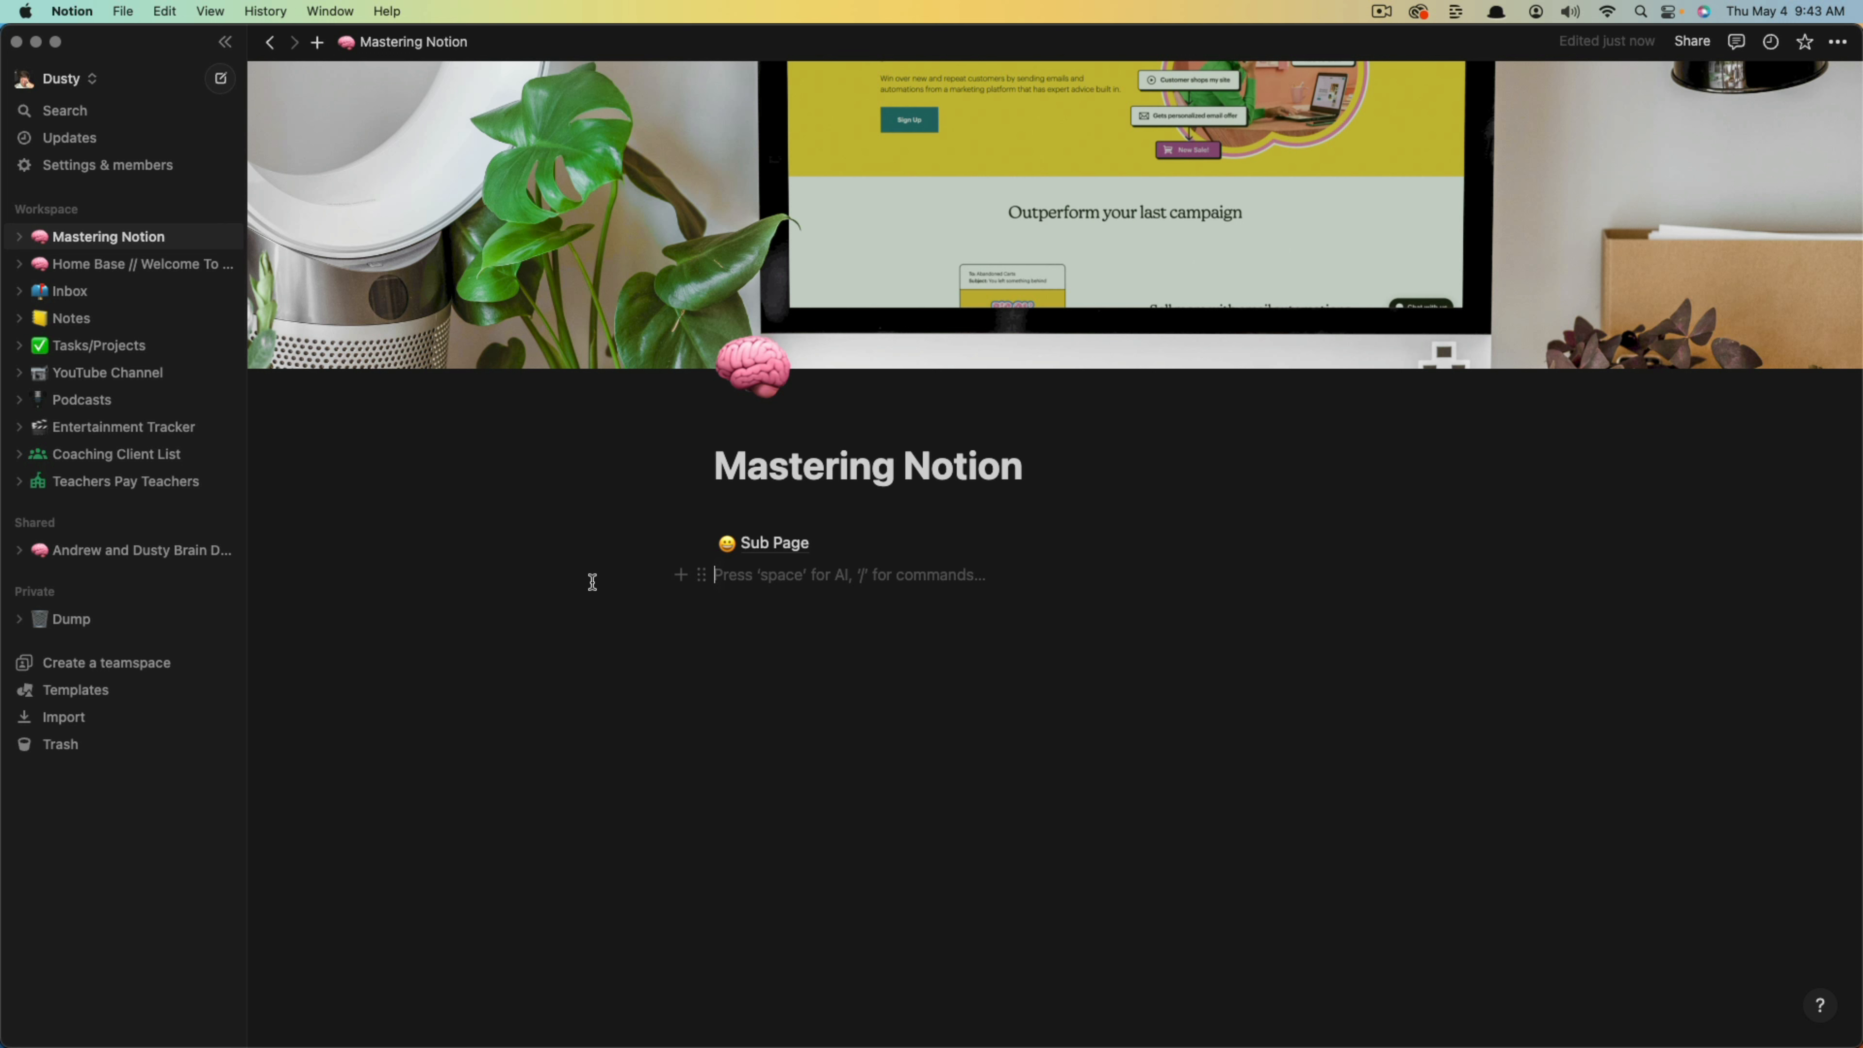
Open the YouTube Channel Video Database and view its entry "How To Use Notion - Complete Beginners Guide On How To Use Notion".
{"action": "left_click", "coordinate": [103, 374]}
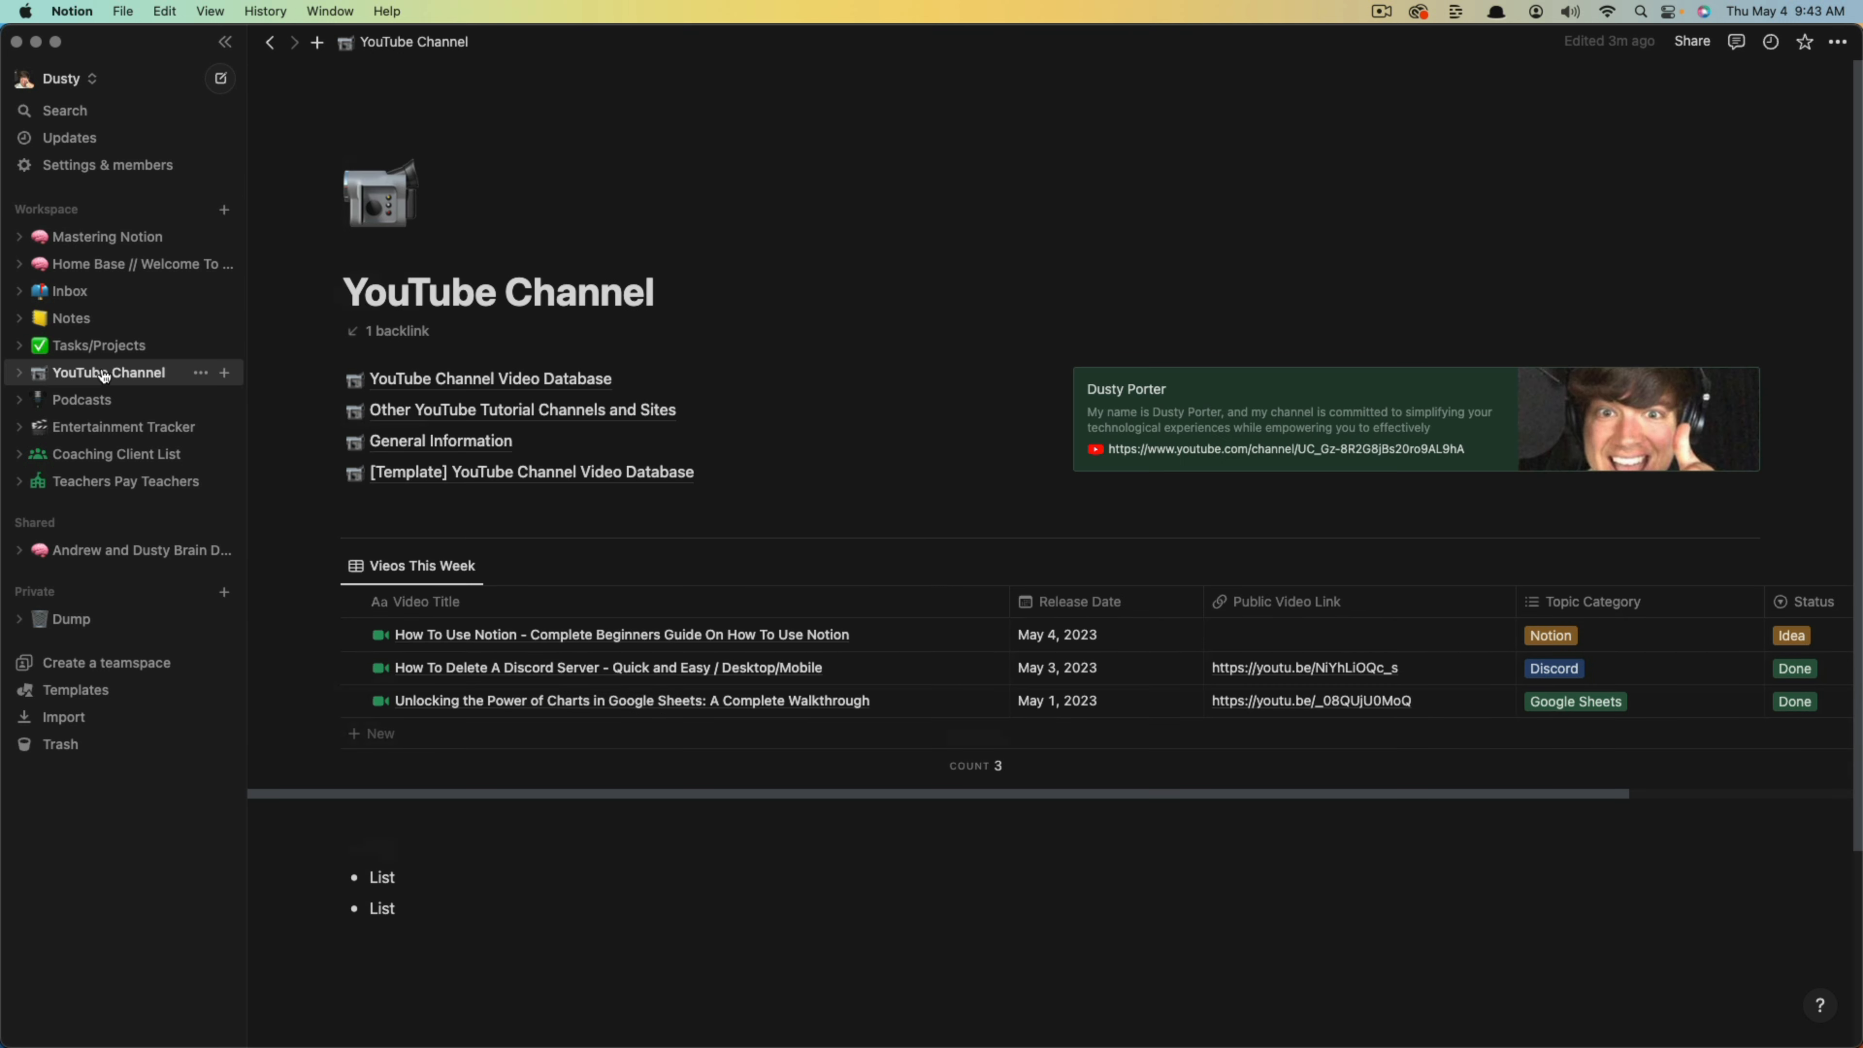
{"action": "left_click", "coordinate": [474, 380]}
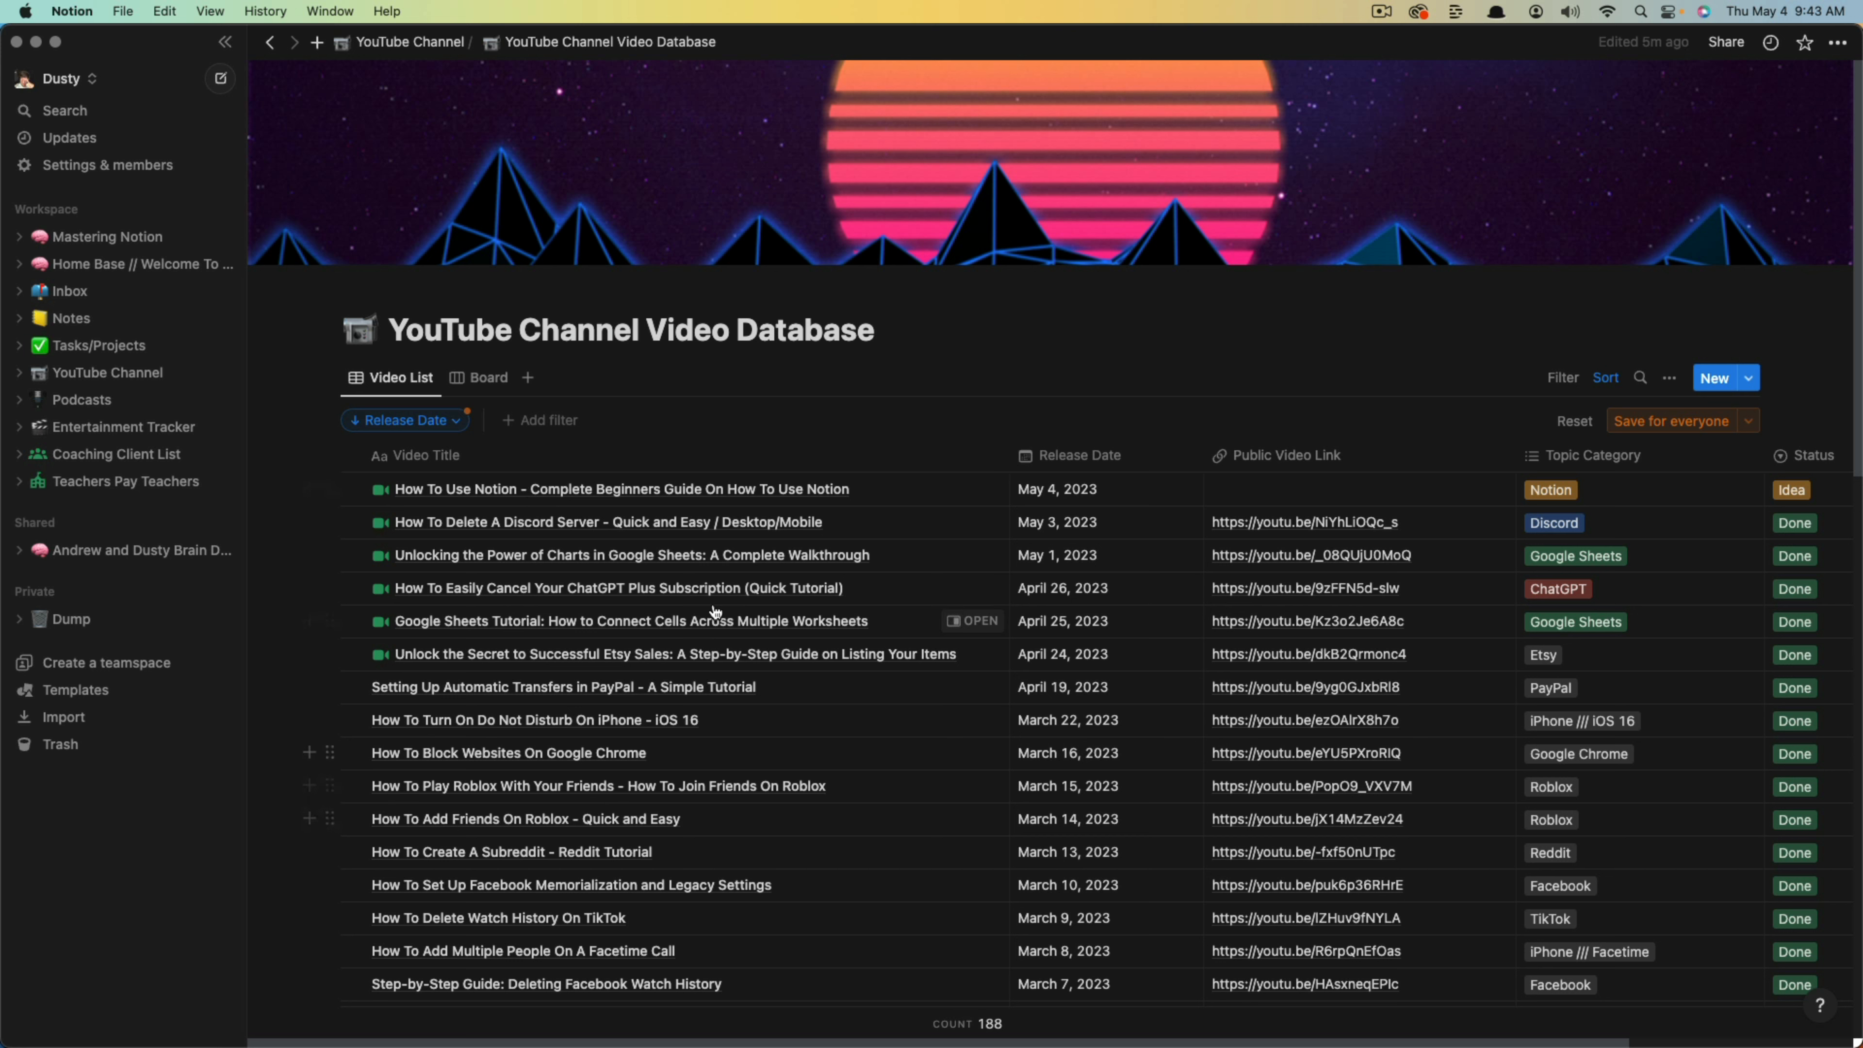
{"action": "left_click", "coordinate": [967, 489]}
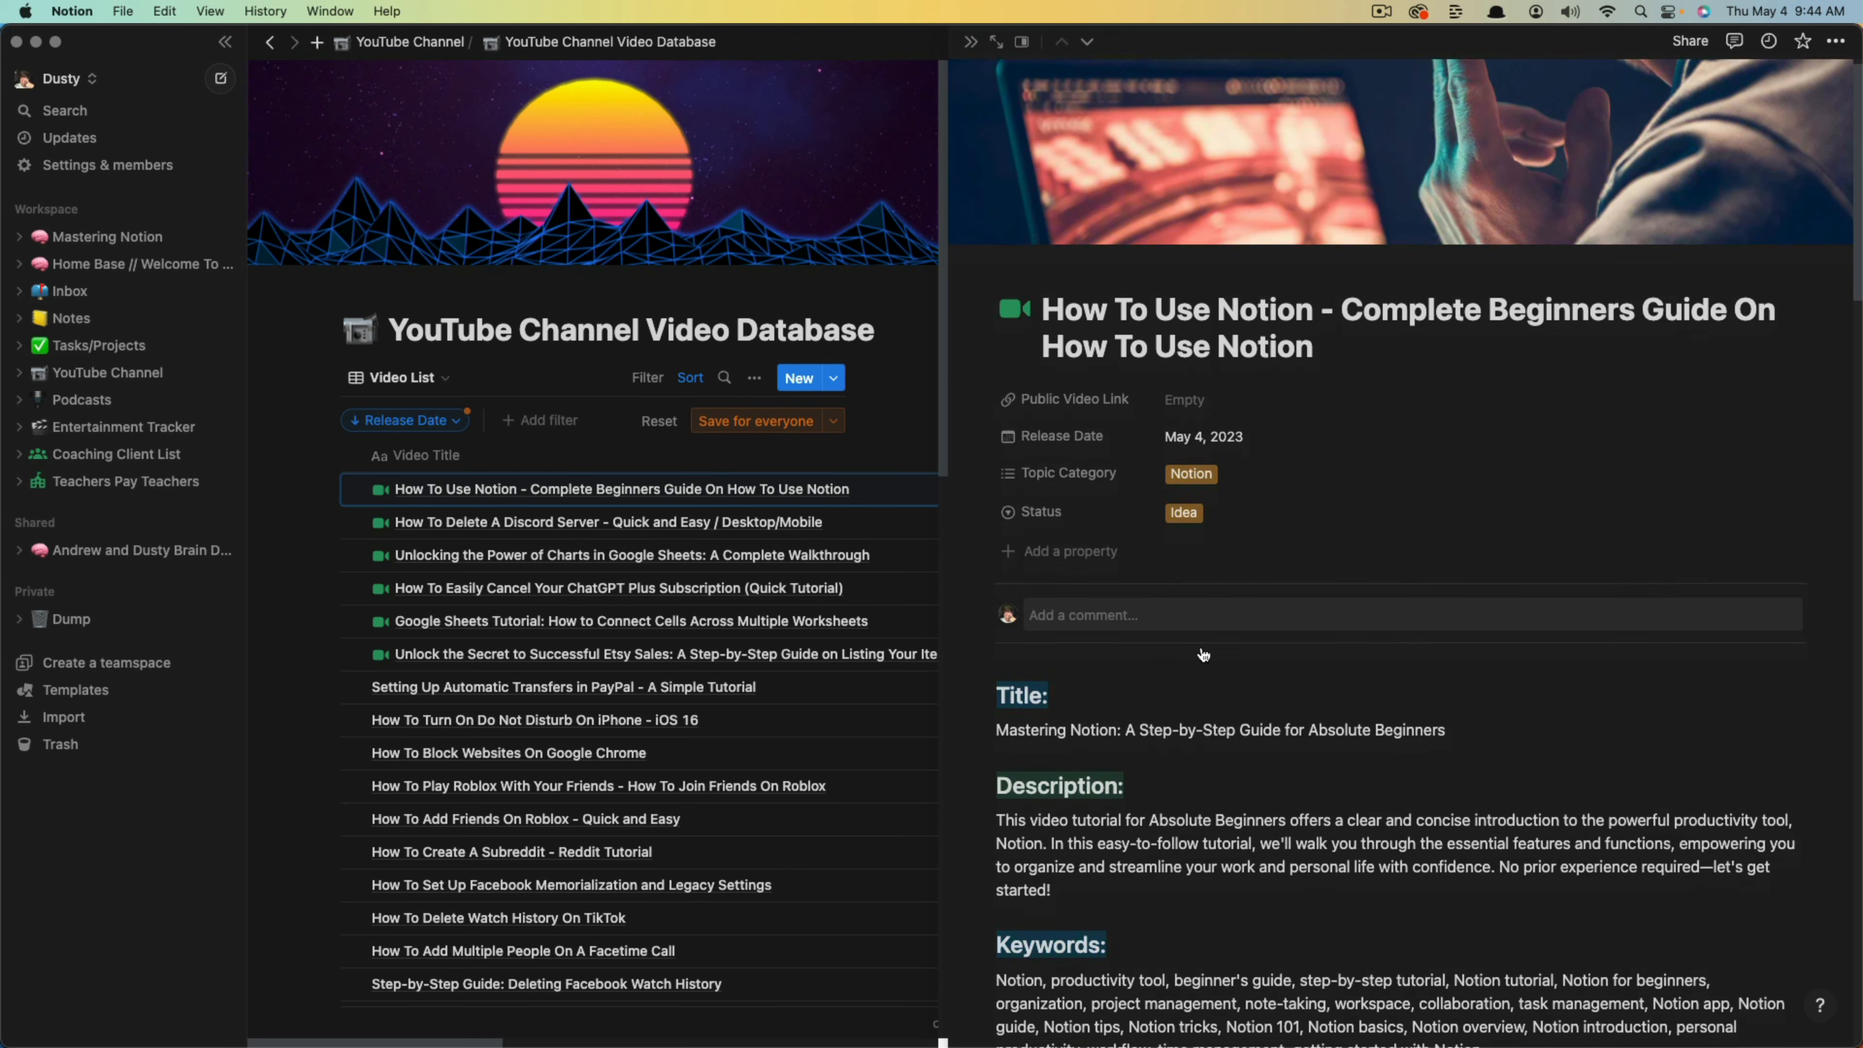
Review the open video entry's to-do list, thumbnail and script notes, and close the entry to return to the full database.
{"action": "scroll", "coordinate": [1203, 653], "scroll_direction": "down", "scroll_amount": 15}
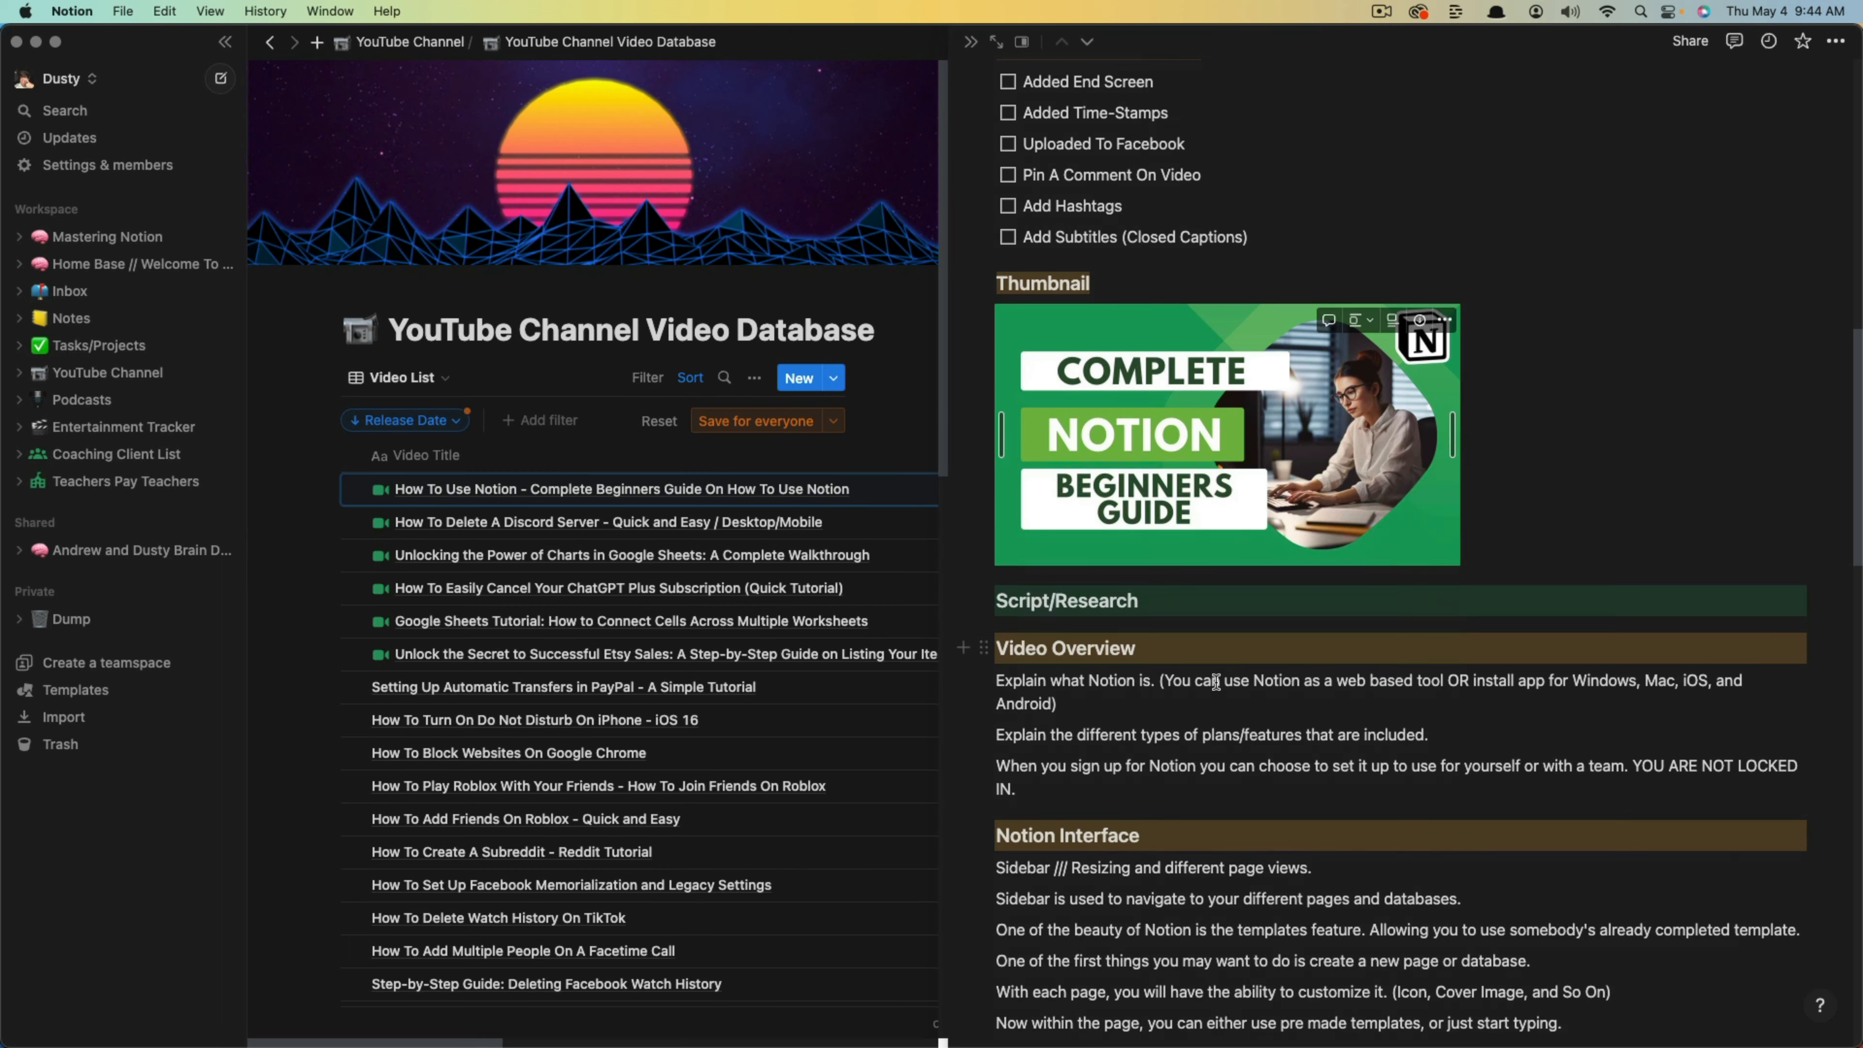
{"action": "scroll", "coordinate": [1215, 681], "scroll_direction": "up", "scroll_amount": 10}
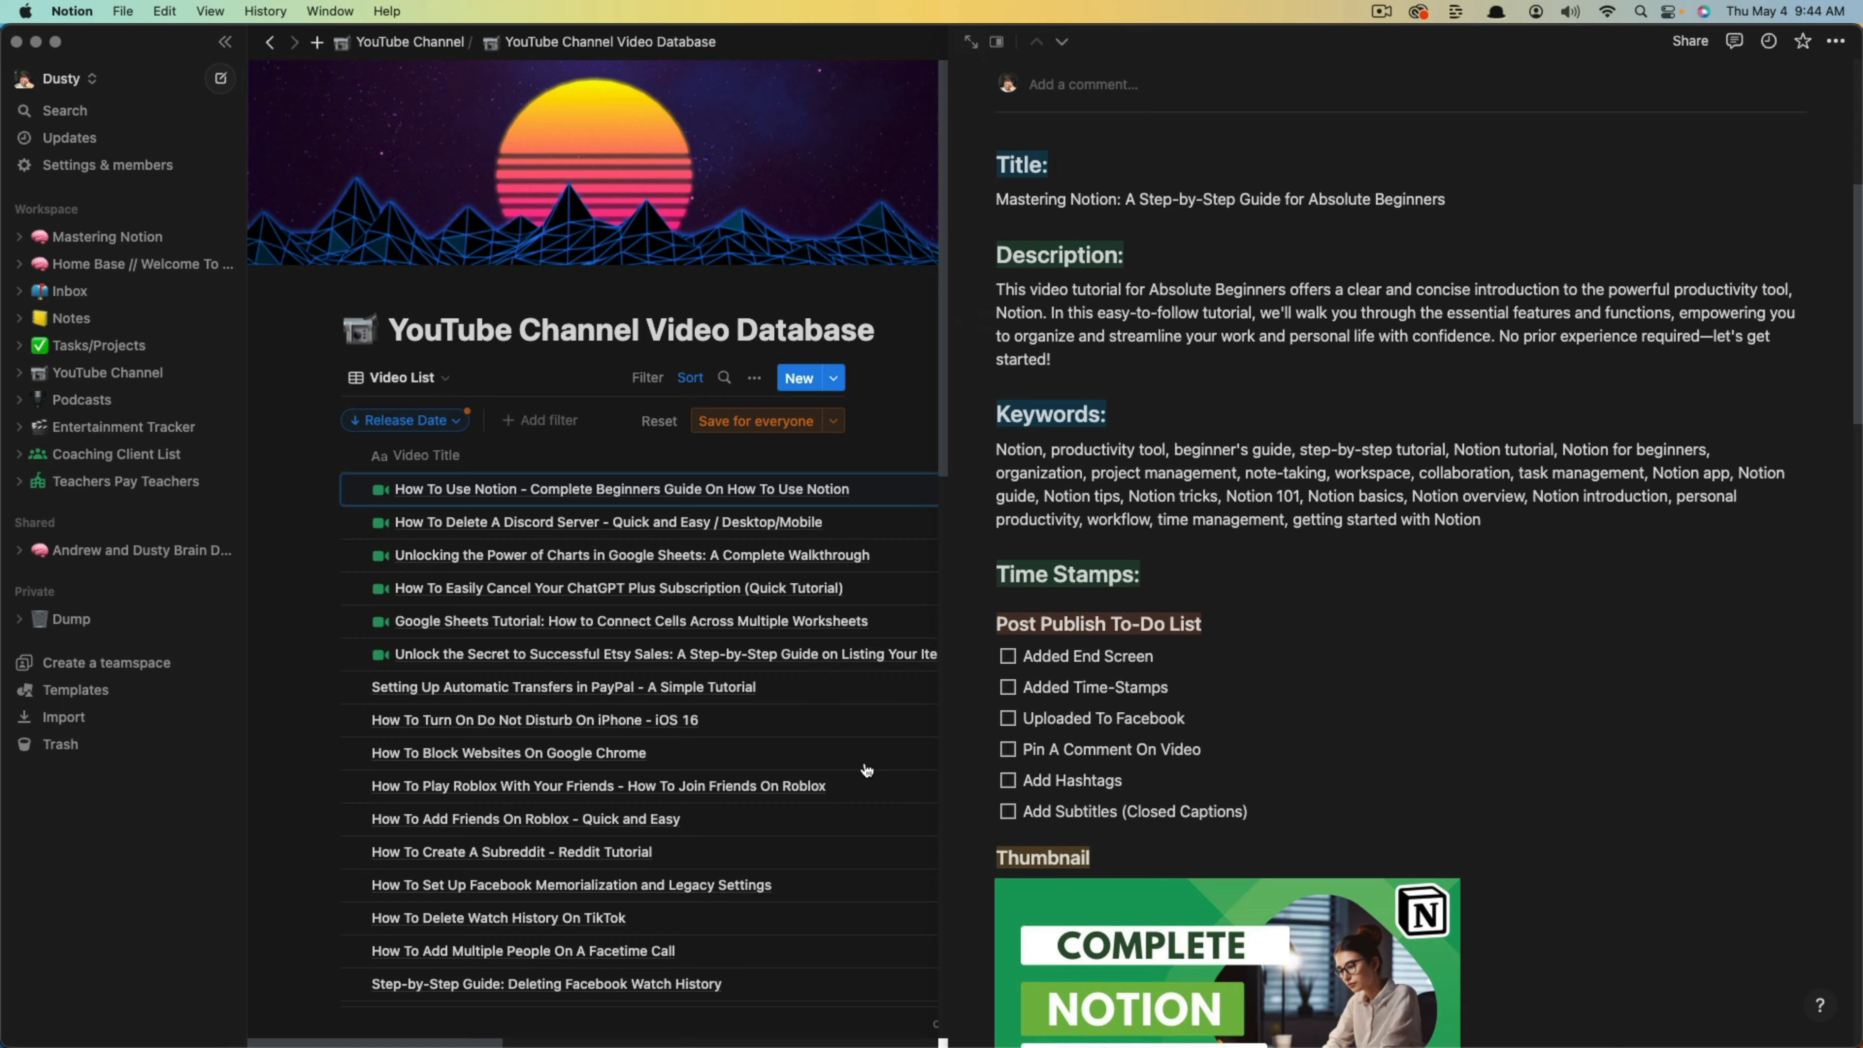
{"action": "key", "text": "Escape"}
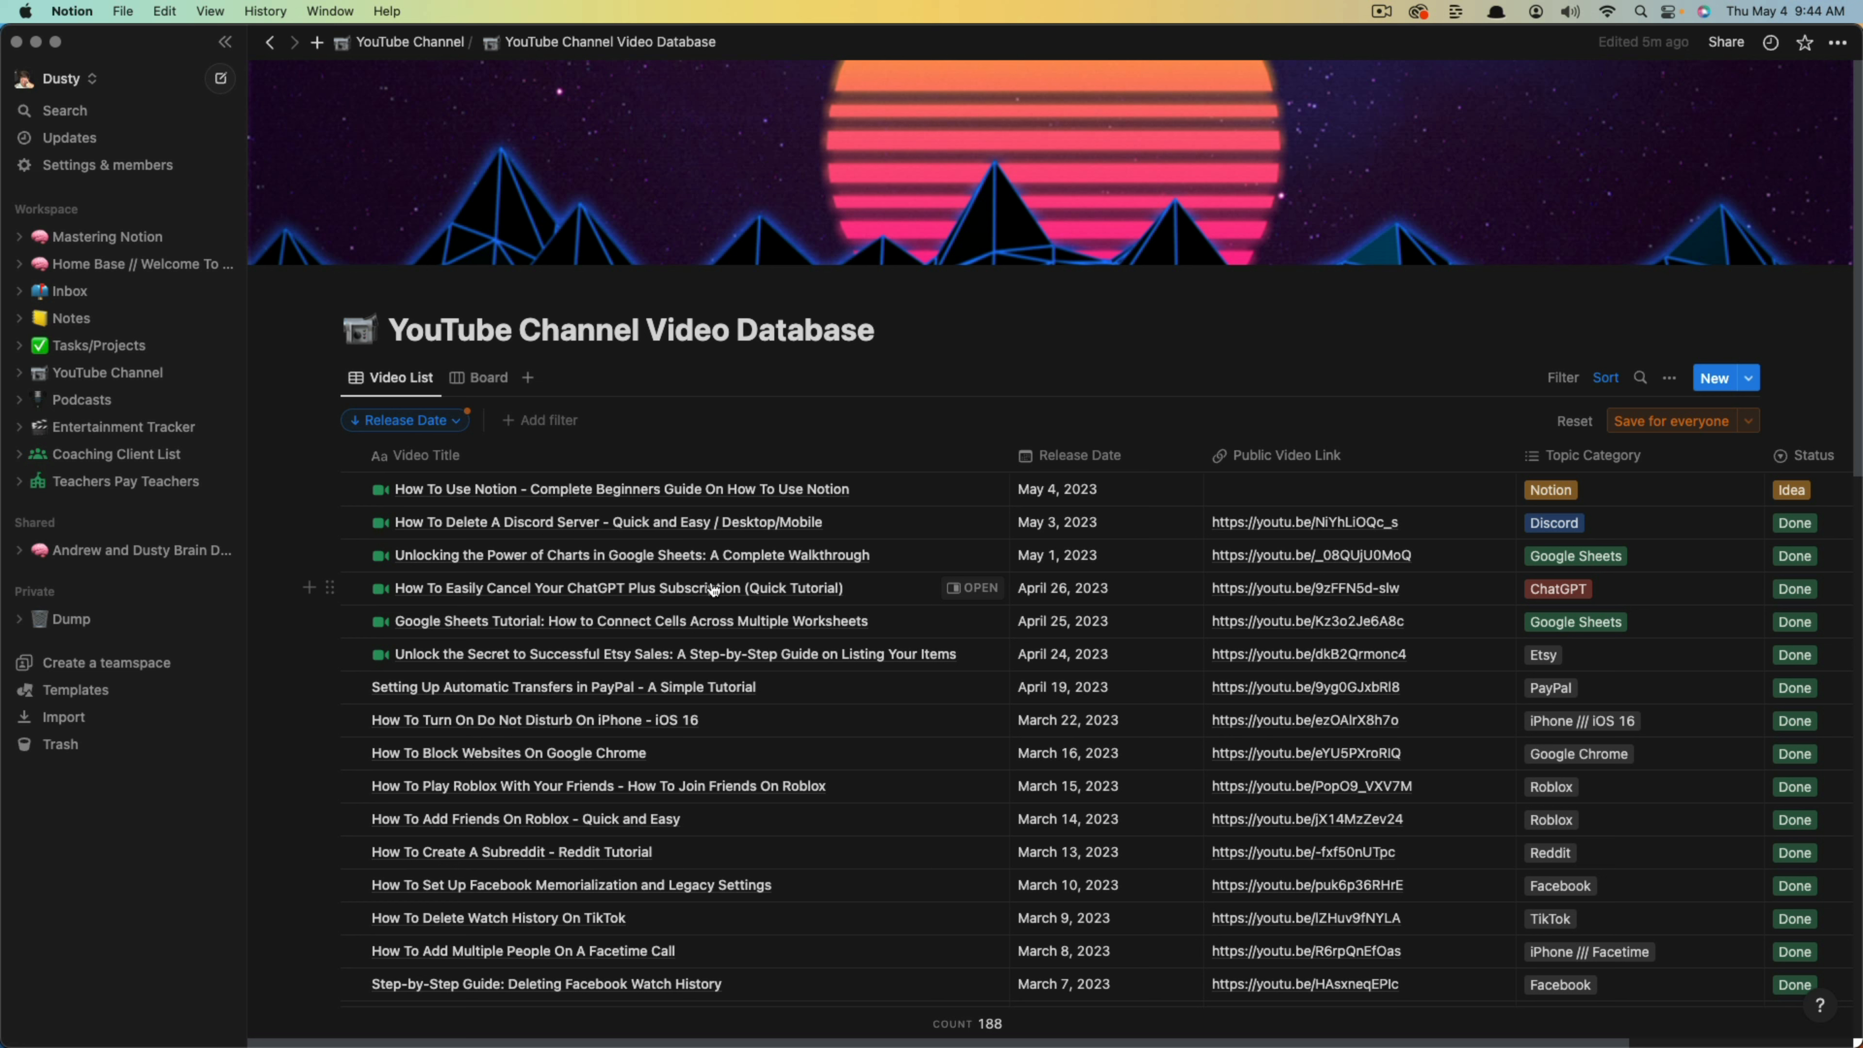
Delete the two "List" bullets below the weekly videos table on the YouTube Channel page.
{"action": "left_click", "coordinate": [118, 377]}
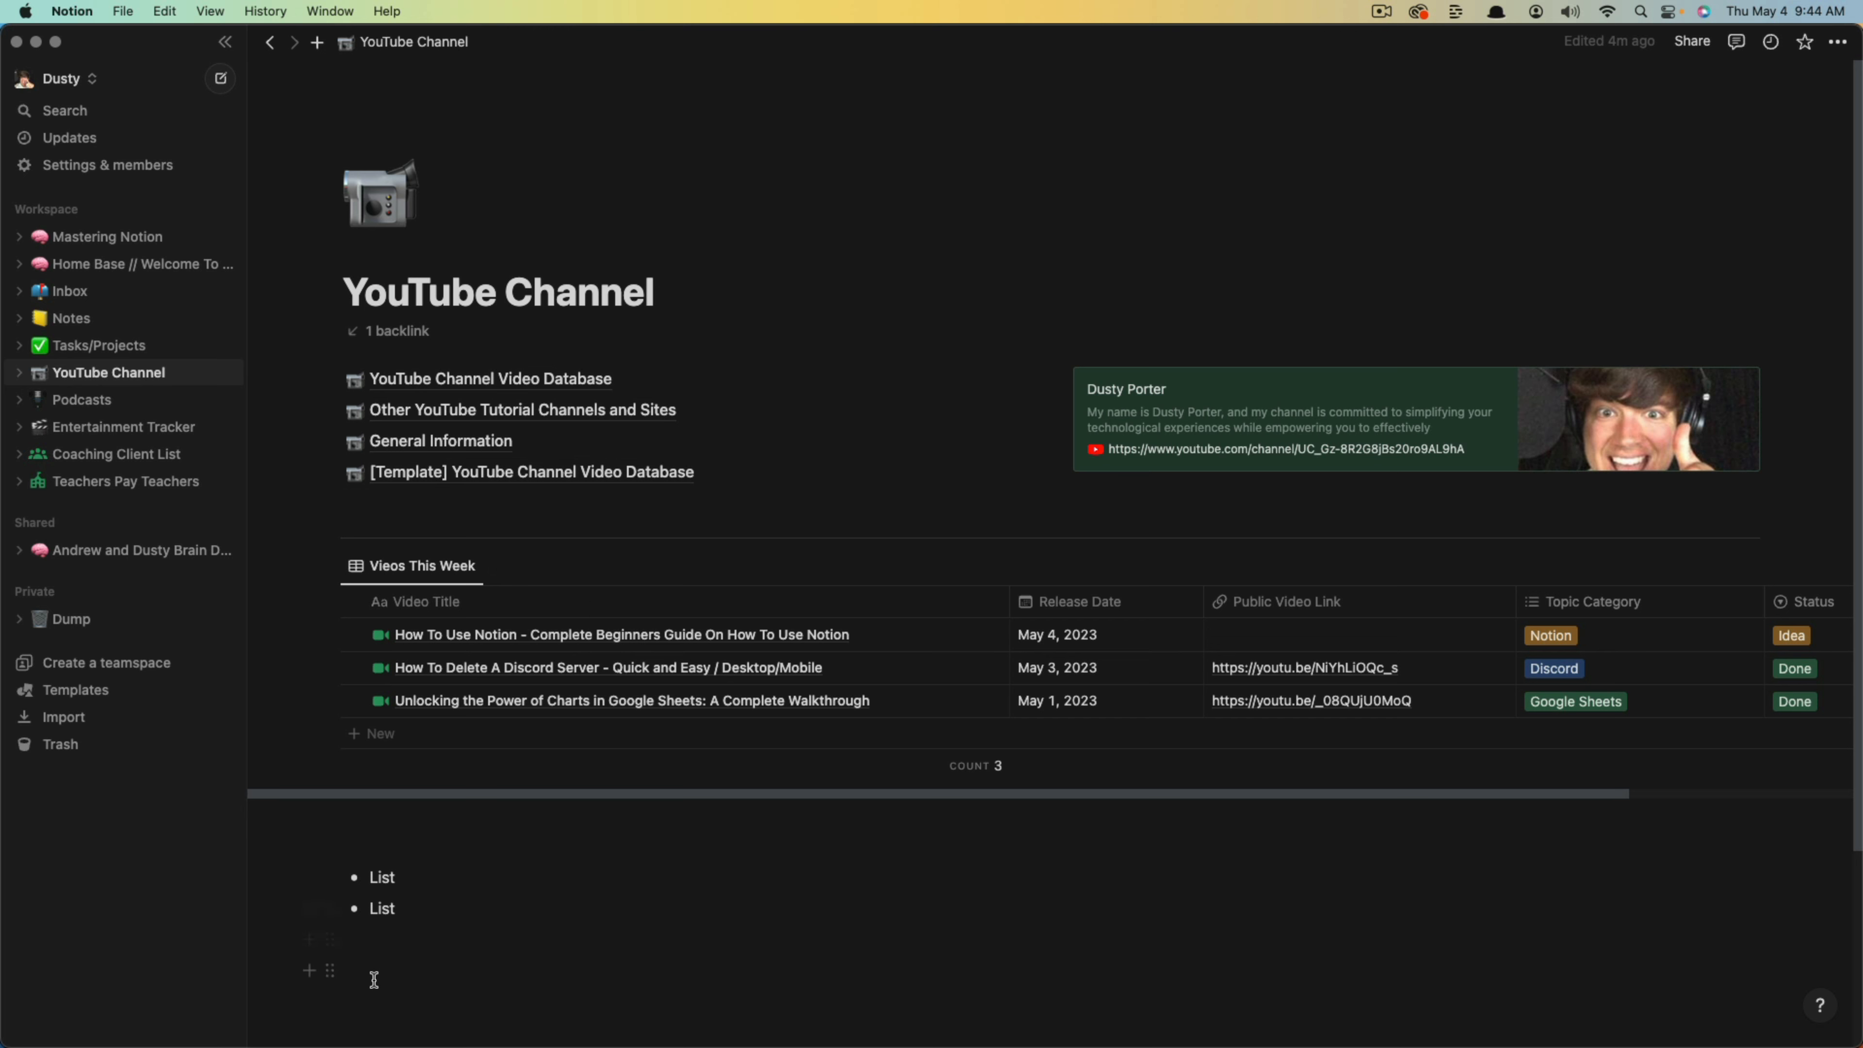
{"action": "left_click_drag", "start_coordinate": [374, 980], "coordinate": [566, 867]}
{"action": "left_click_drag", "start_coordinate": [439, 966], "coordinate": [397, 850]}
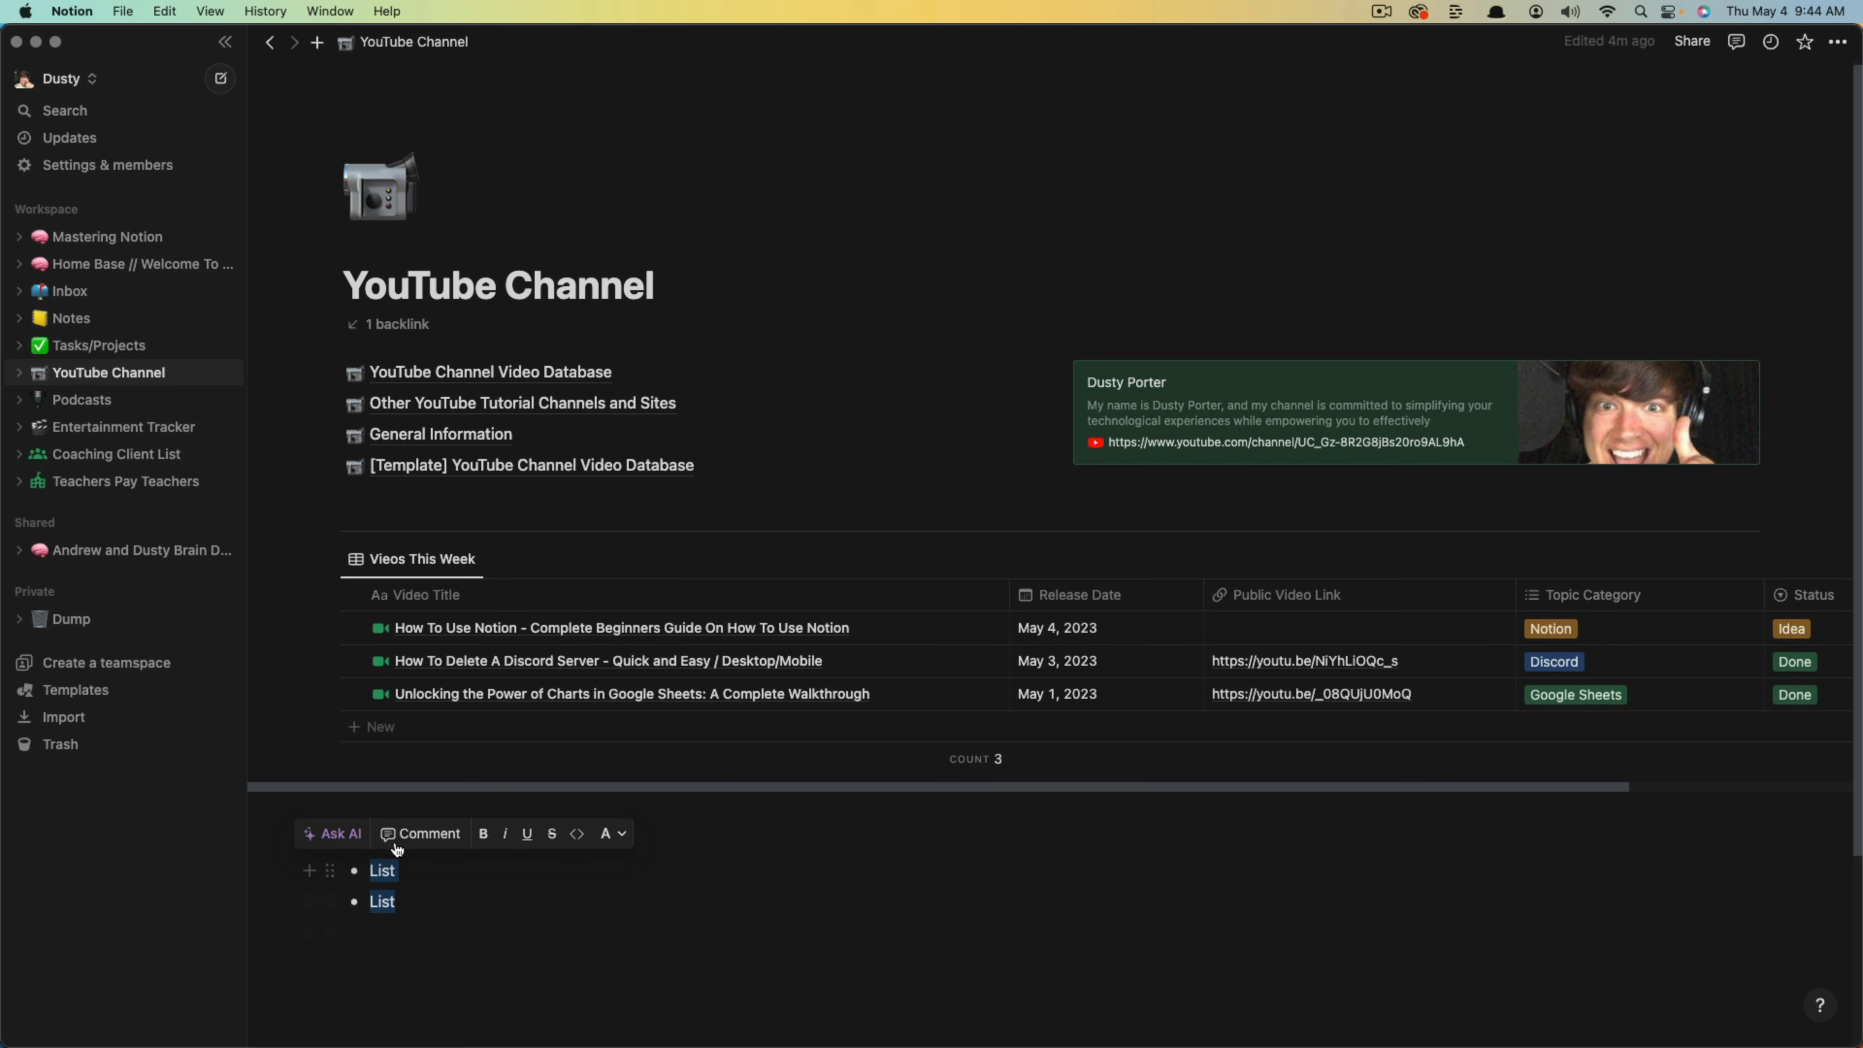
{"action": "left_click", "coordinate": [478, 1002]}
{"action": "left_click_drag", "start_coordinate": [321, 1003], "coordinate": [605, 807]}
{"action": "key", "text": "Delete"}
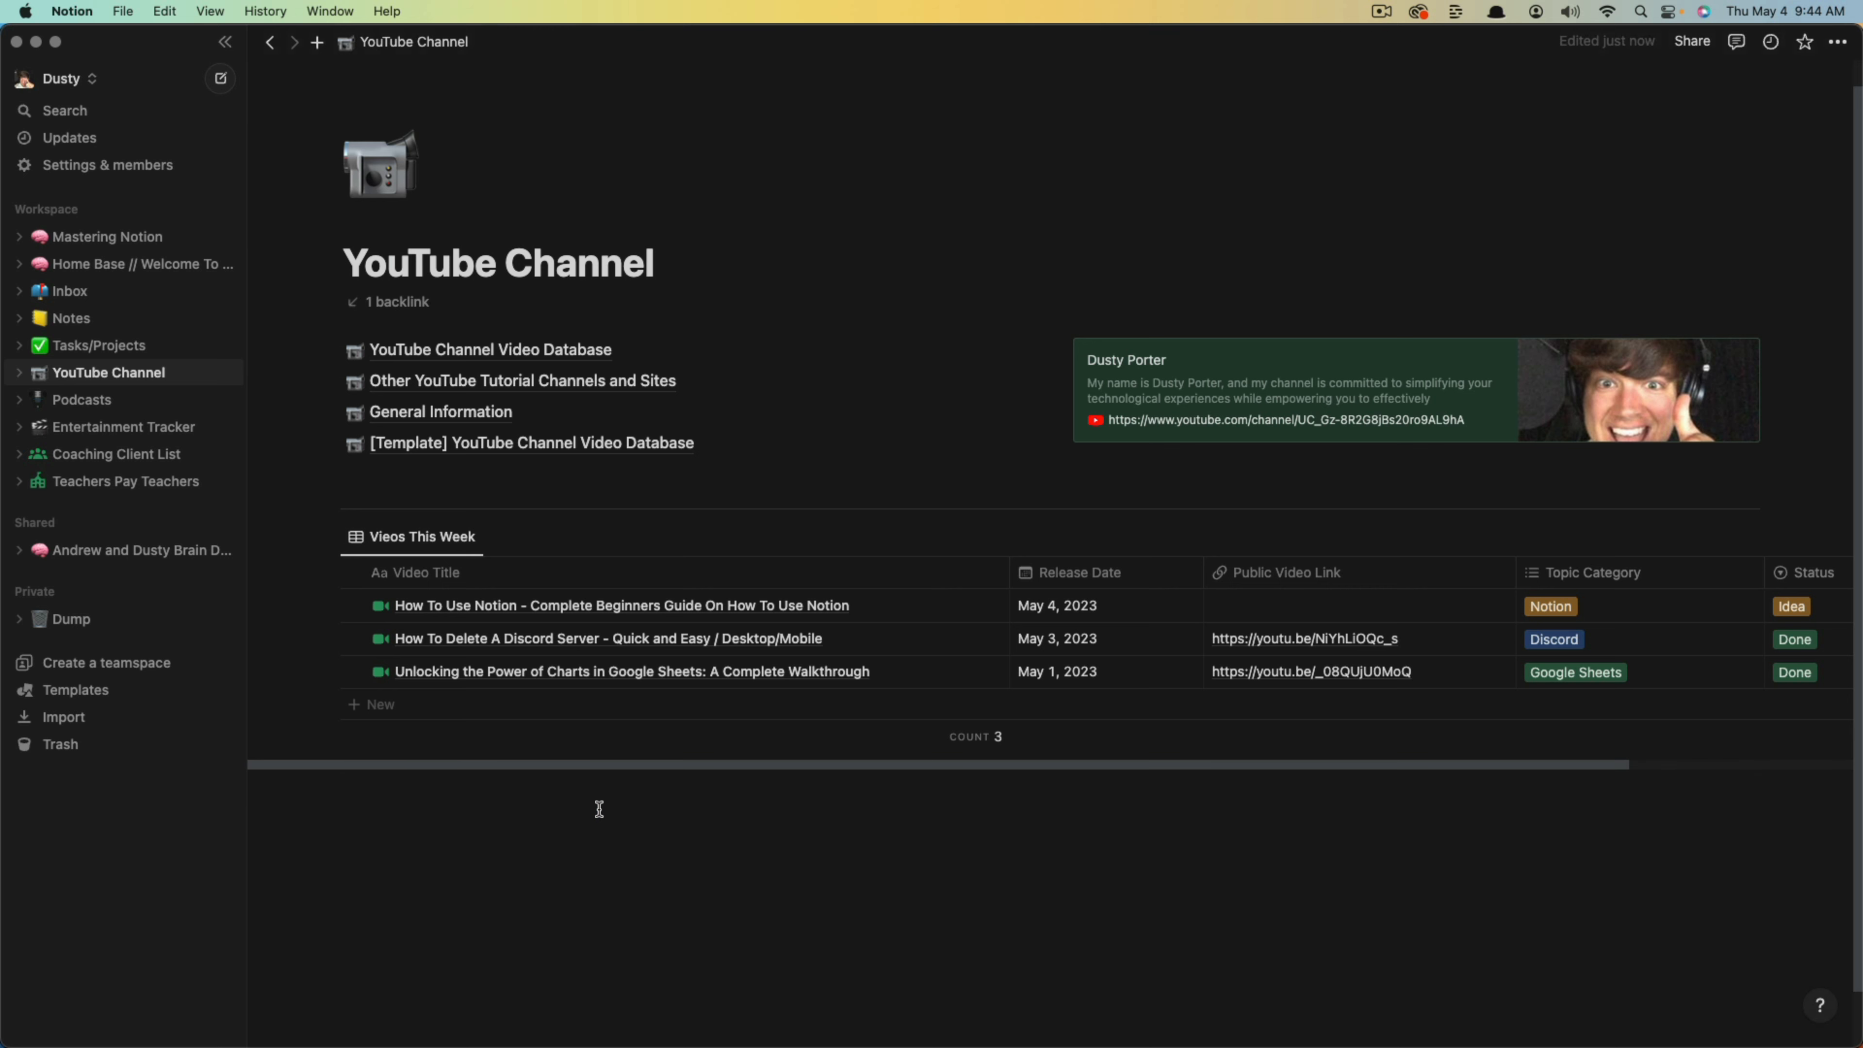
{"action": "scroll", "coordinate": [645, 891], "scroll_direction": "up", "scroll_amount": 1}
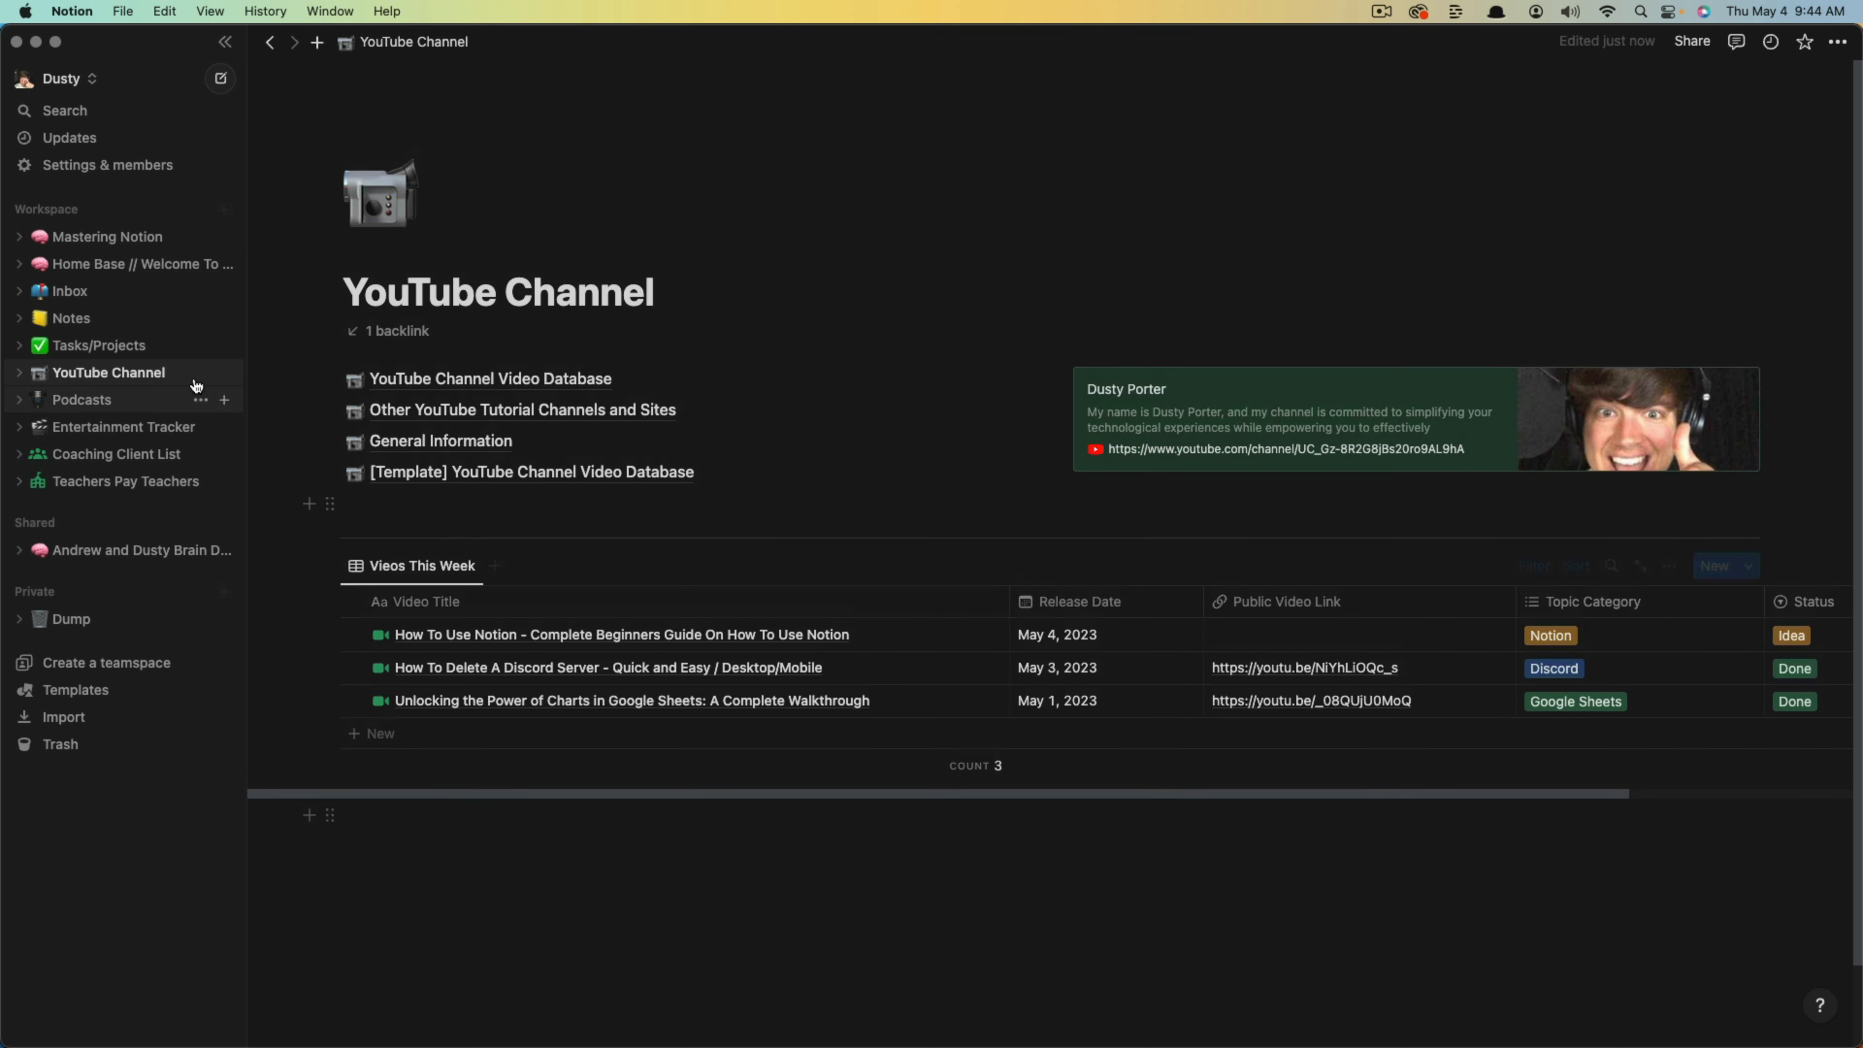
Add a full-page database below the Sub Page link on the Mastering Notion page and title it "Books I'm Reading".
{"action": "left_click", "coordinate": [147, 236]}
{"action": "left_click", "coordinate": [855, 635]}
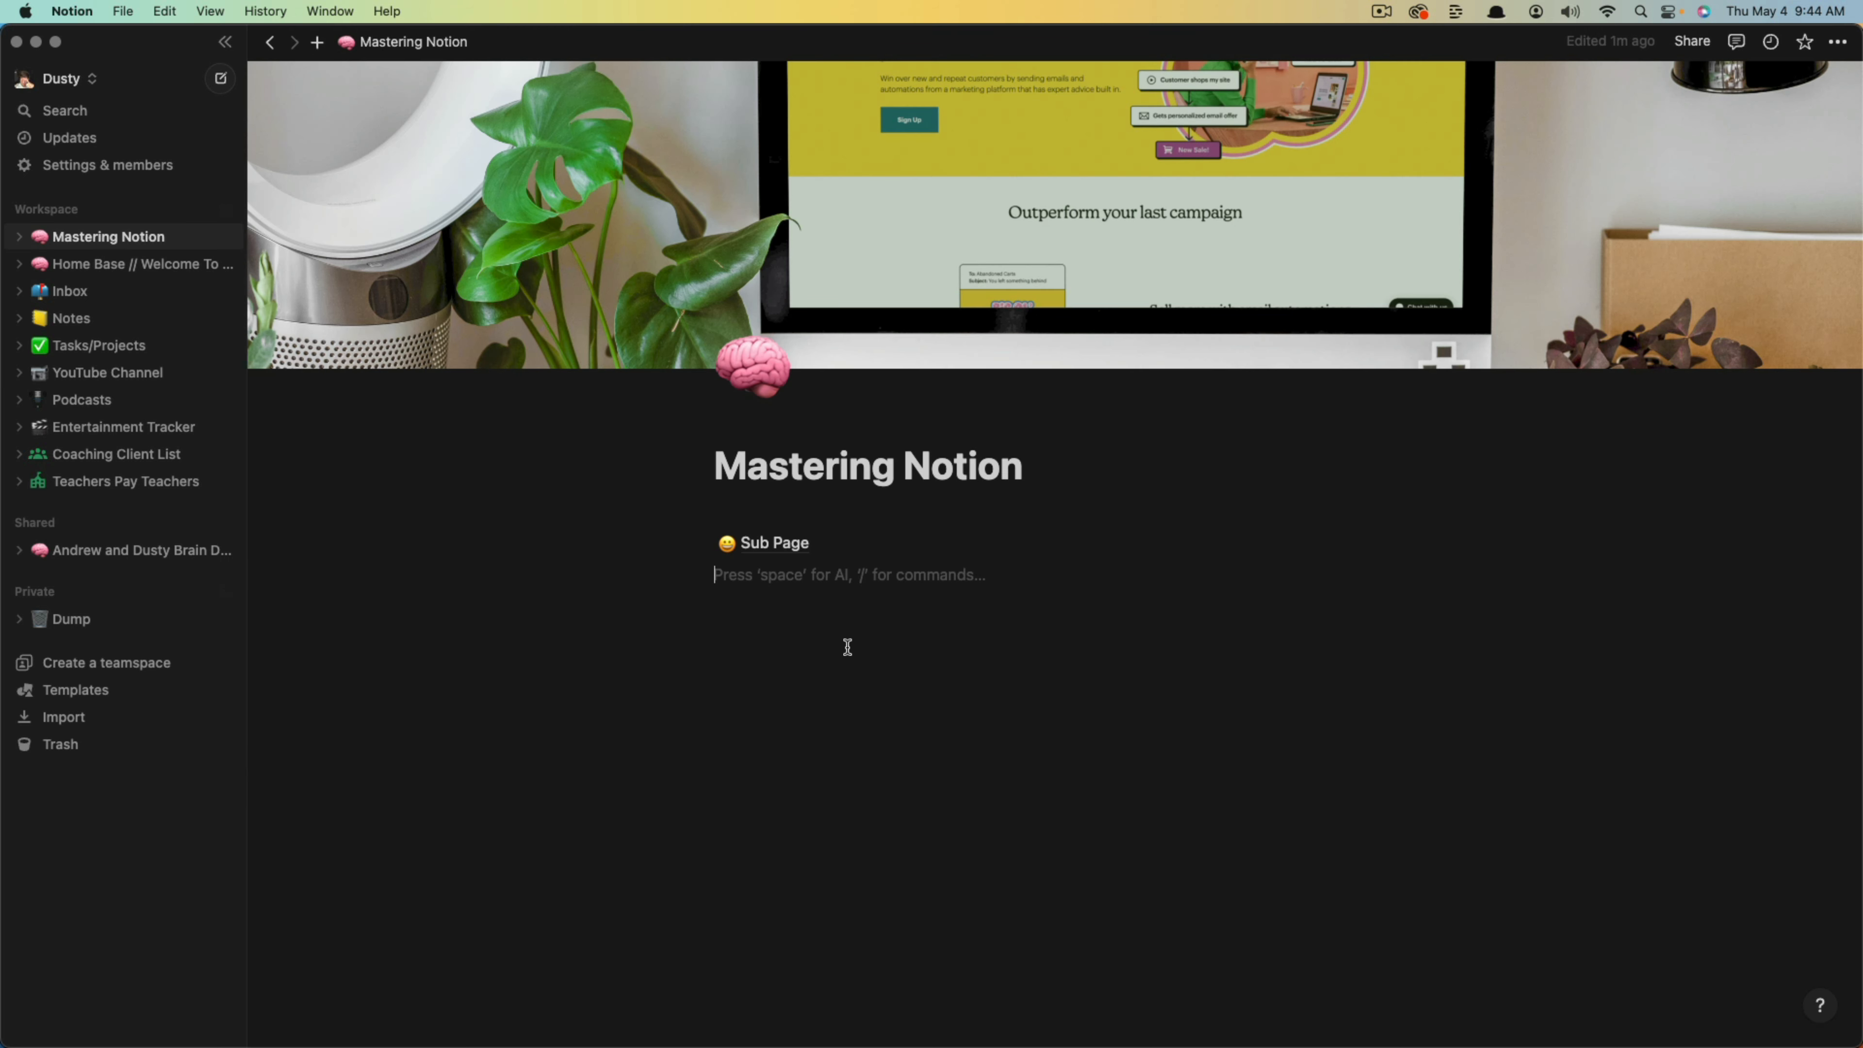
{"action": "key", "text": "Return"}
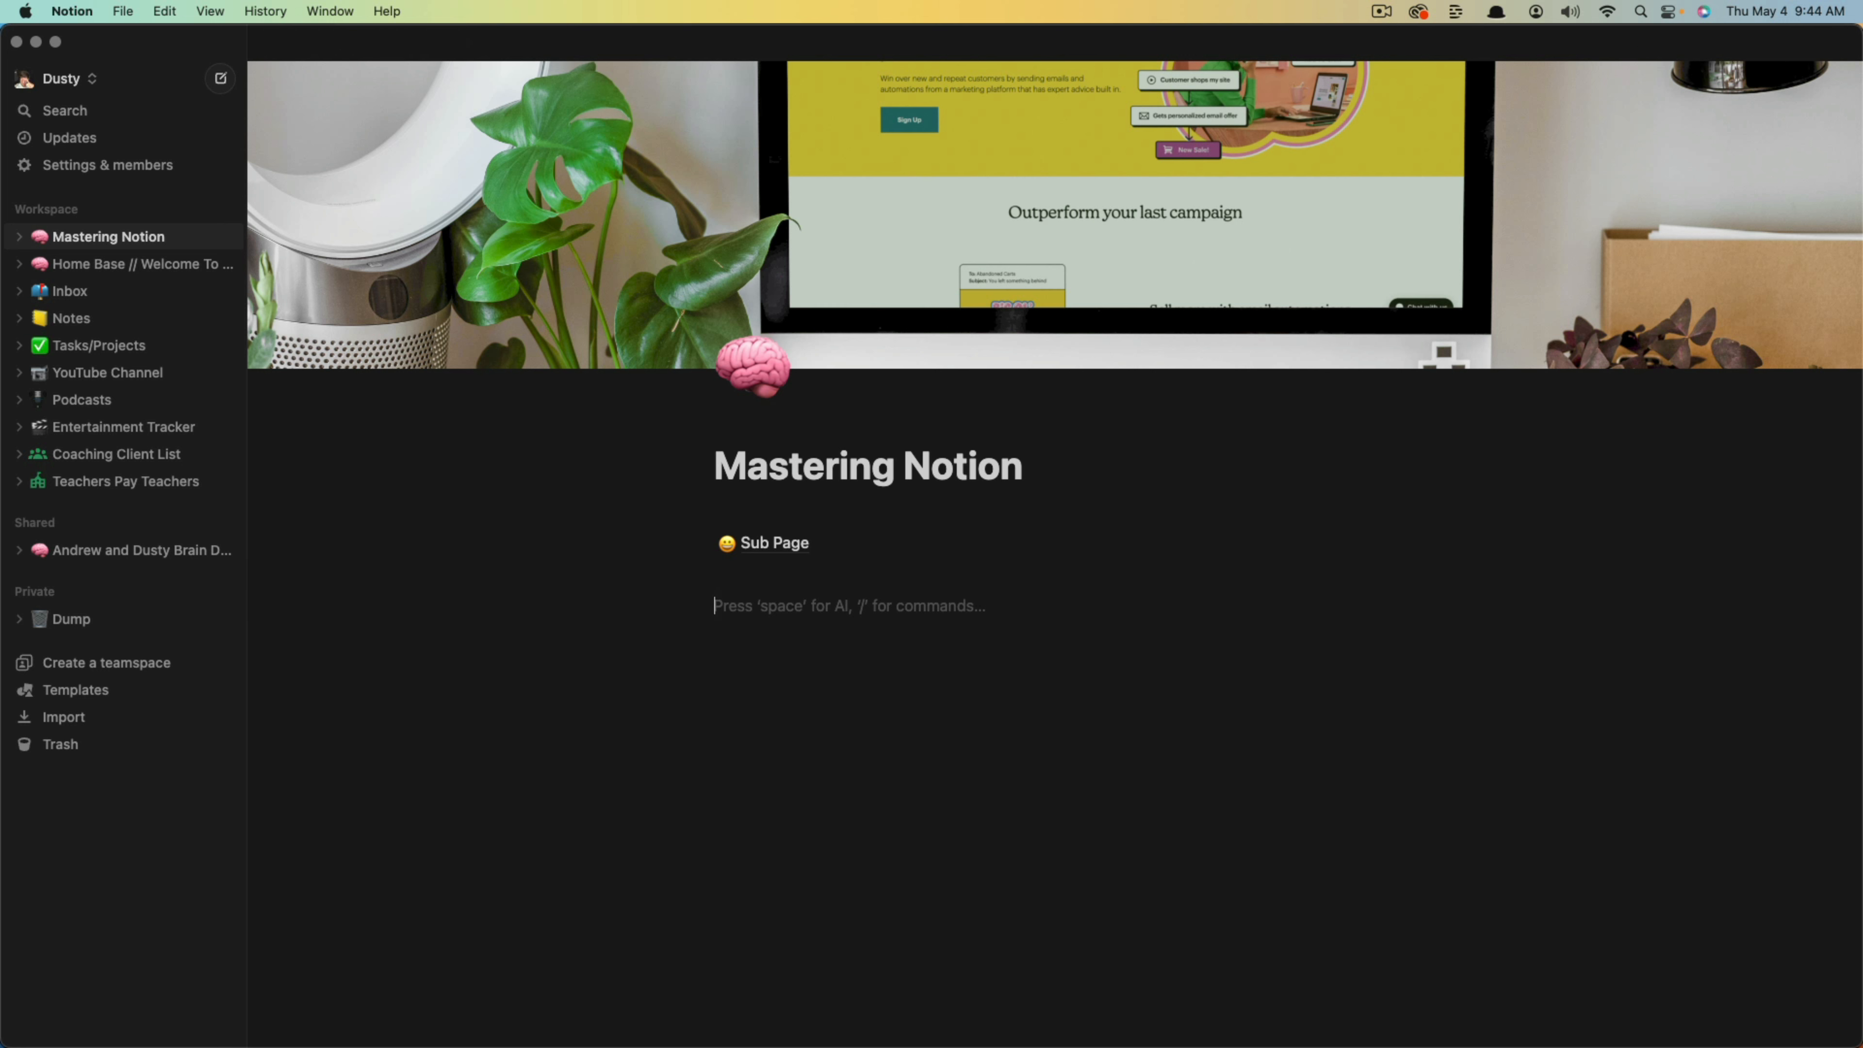
{"action": "type", "text": "/data"}
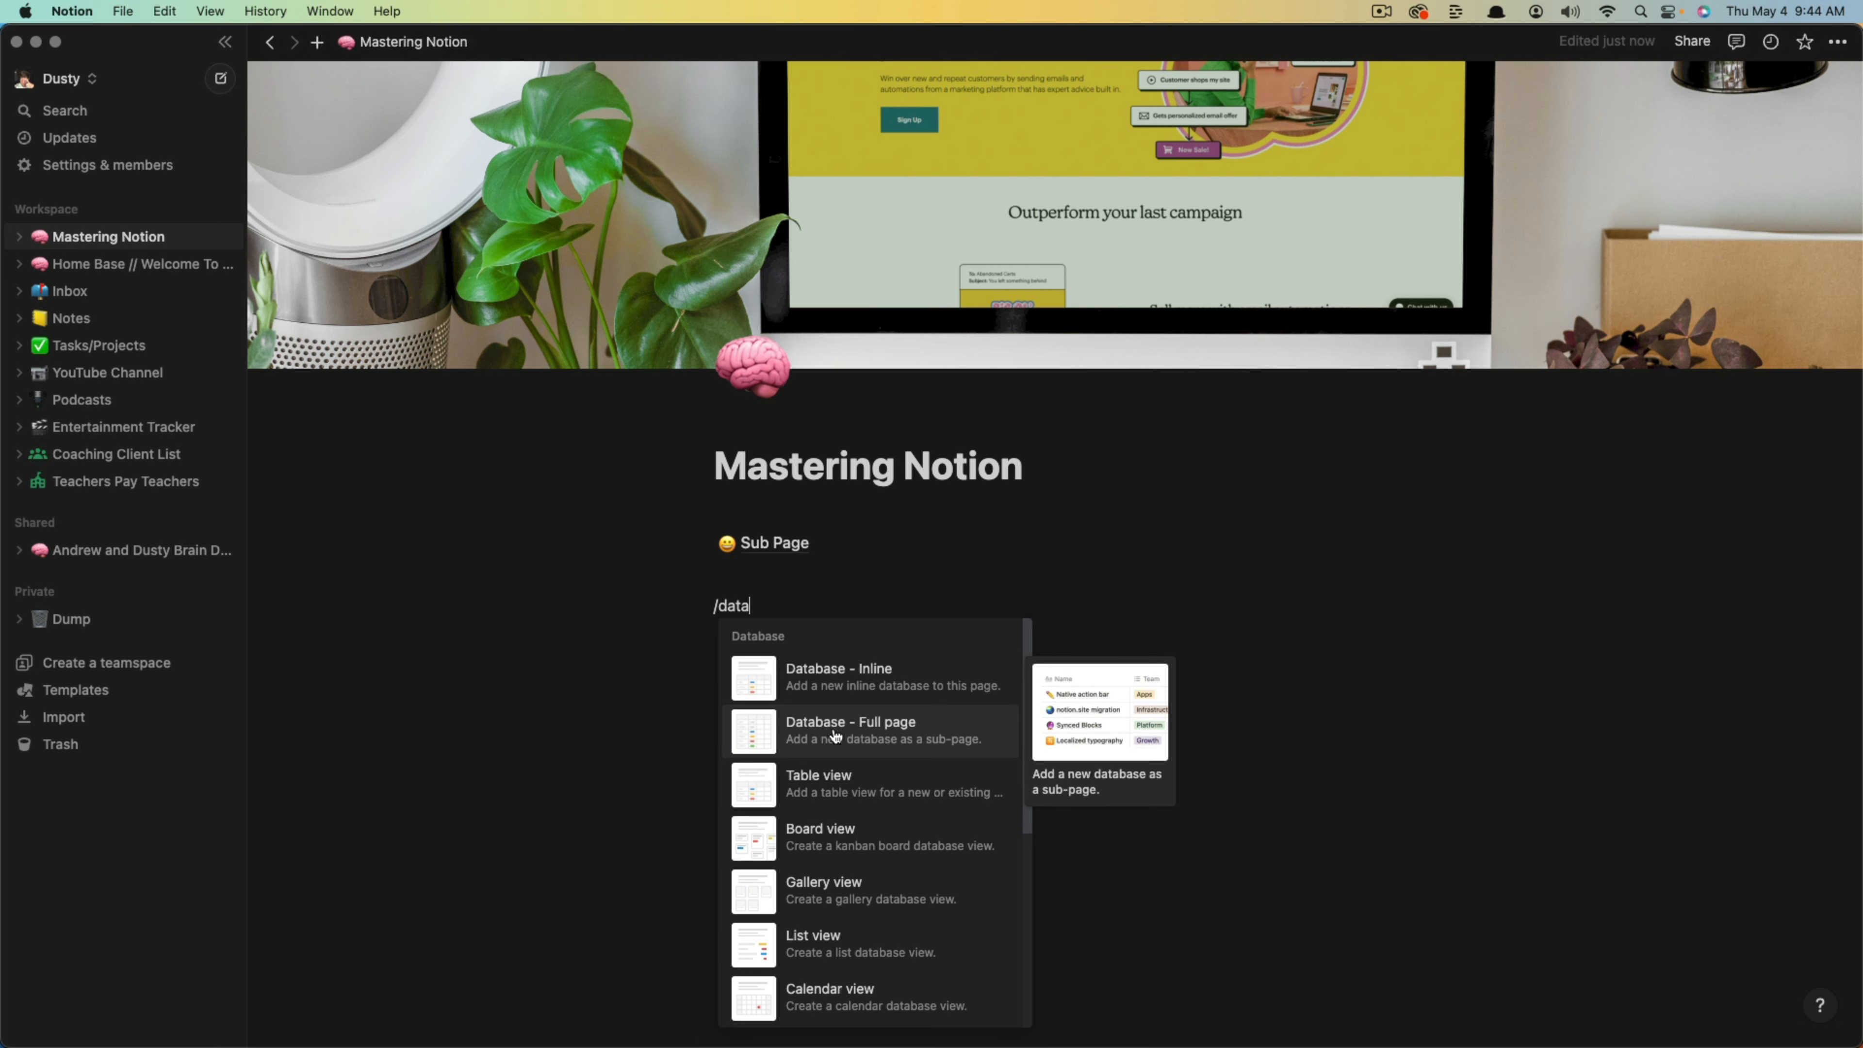
{"action": "left_click", "coordinate": [831, 734]}
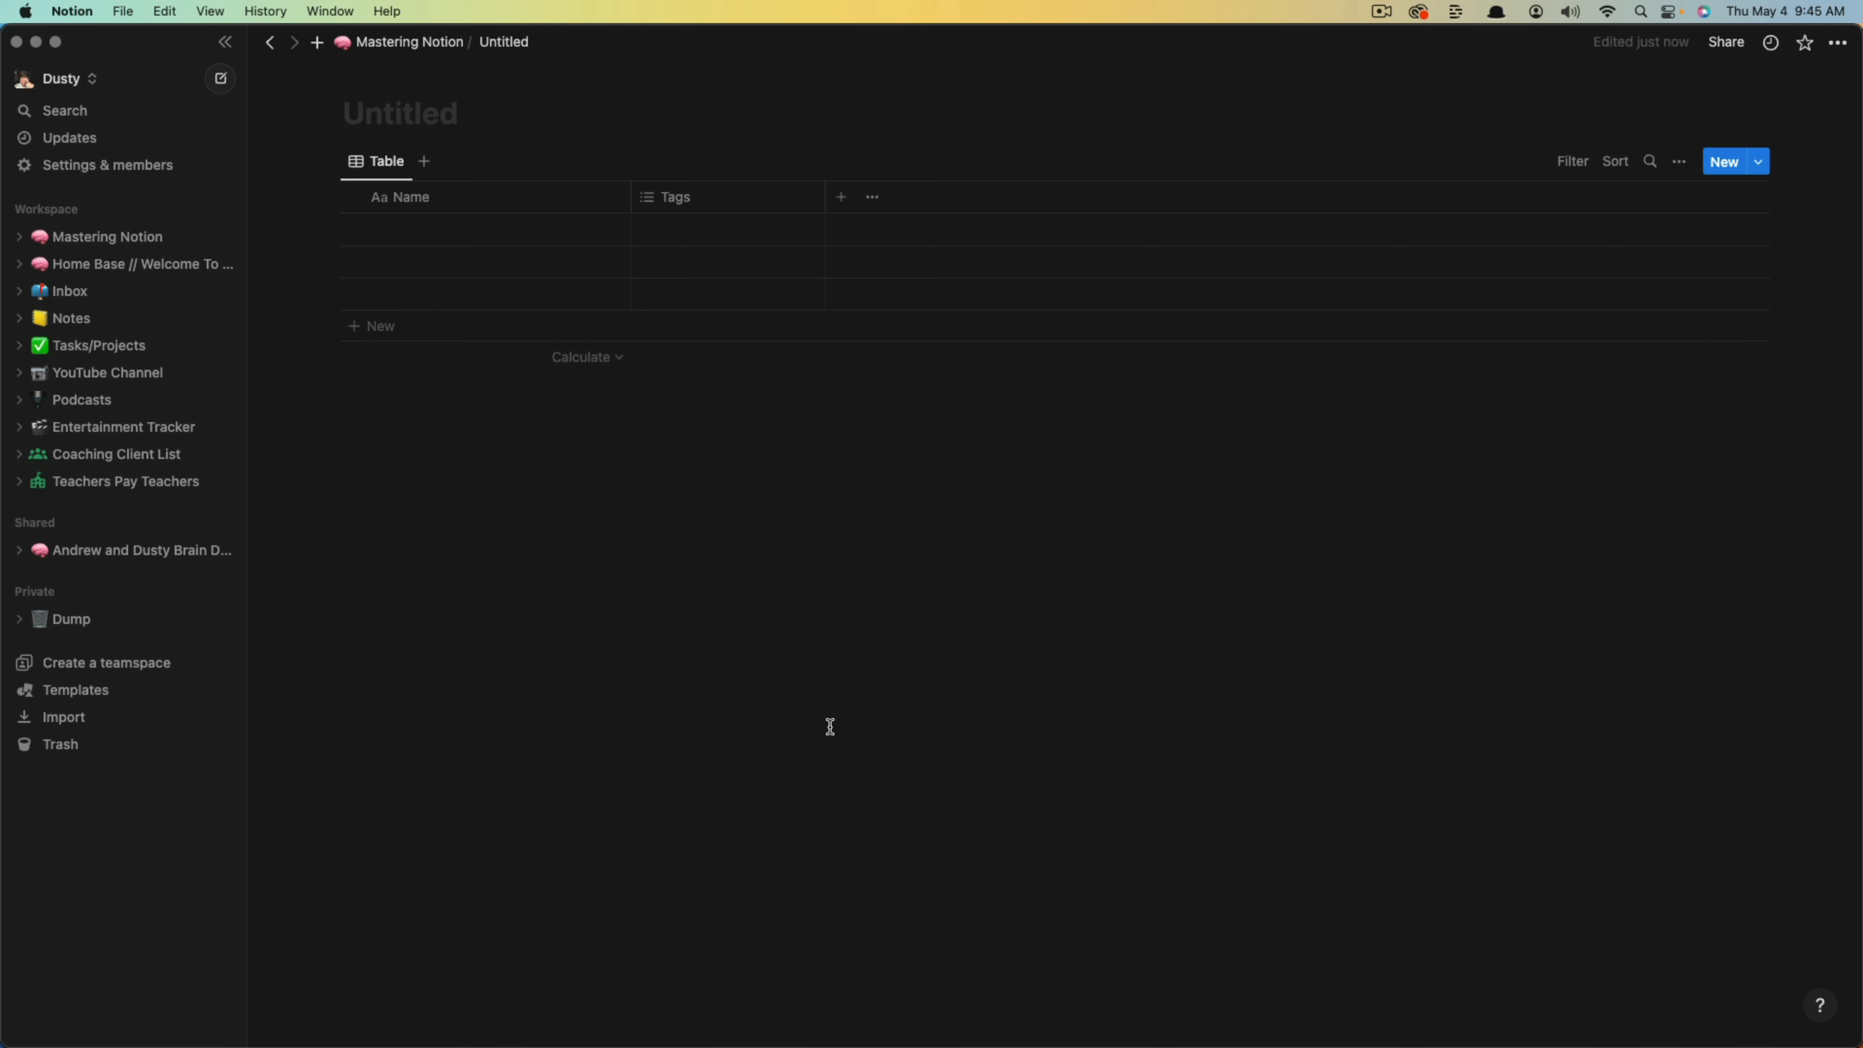
{"action": "type", "text": "Books I'm Reading"}
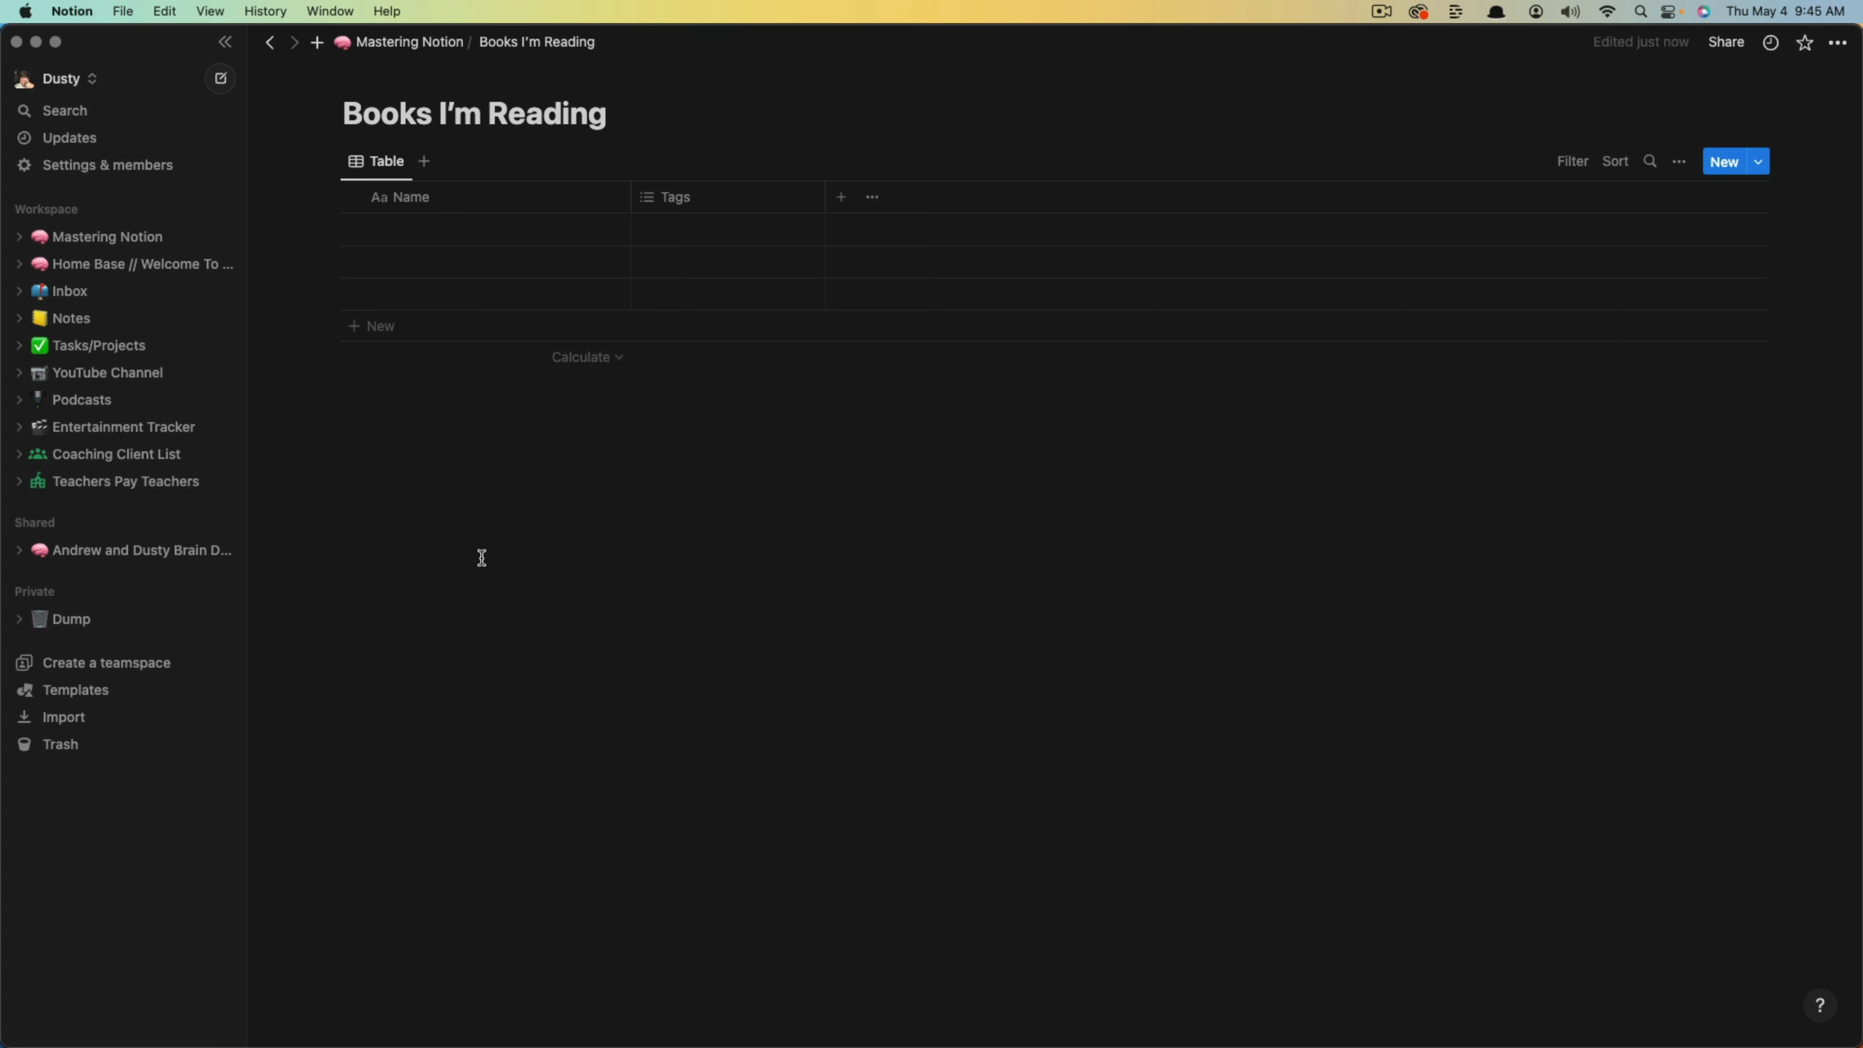
Try the Board, Timeline and Calendar layouts for the Books I'm Reading view, and set the layout back to Table.
{"action": "left_click", "coordinate": [380, 163]}
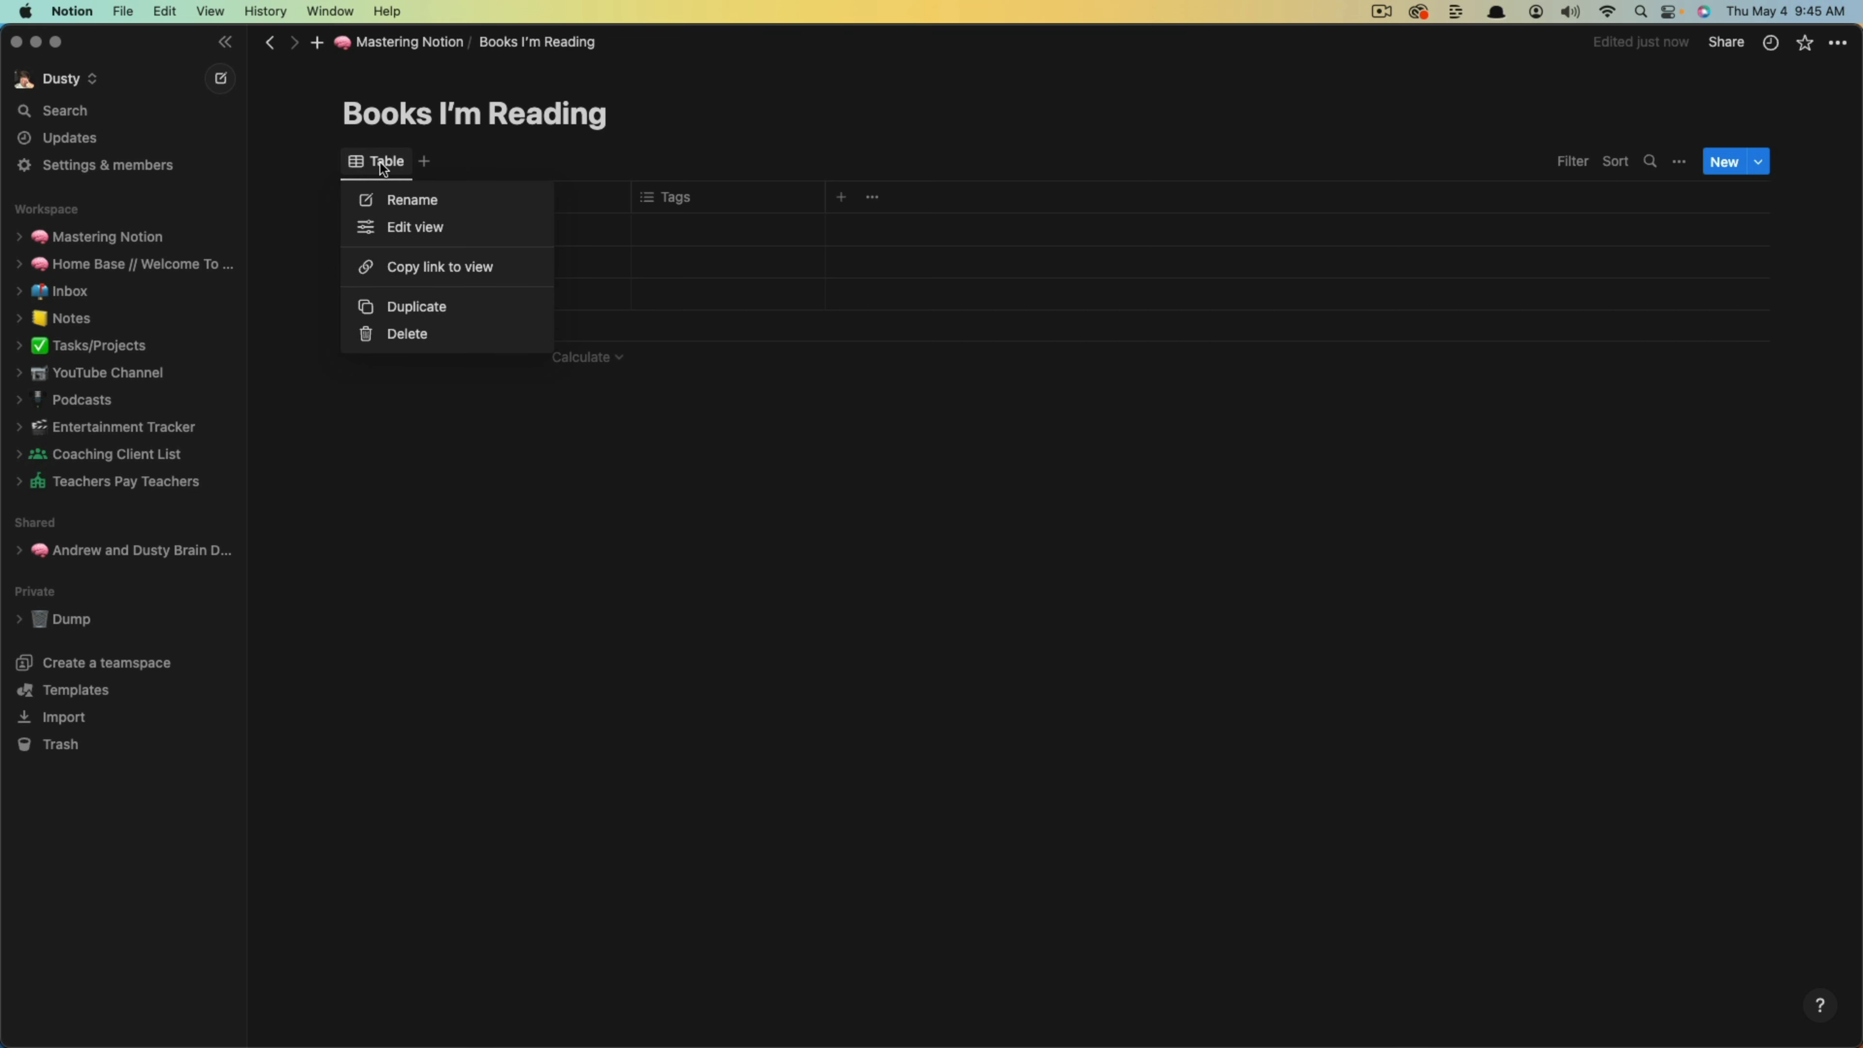
{"action": "left_click", "coordinate": [410, 228]}
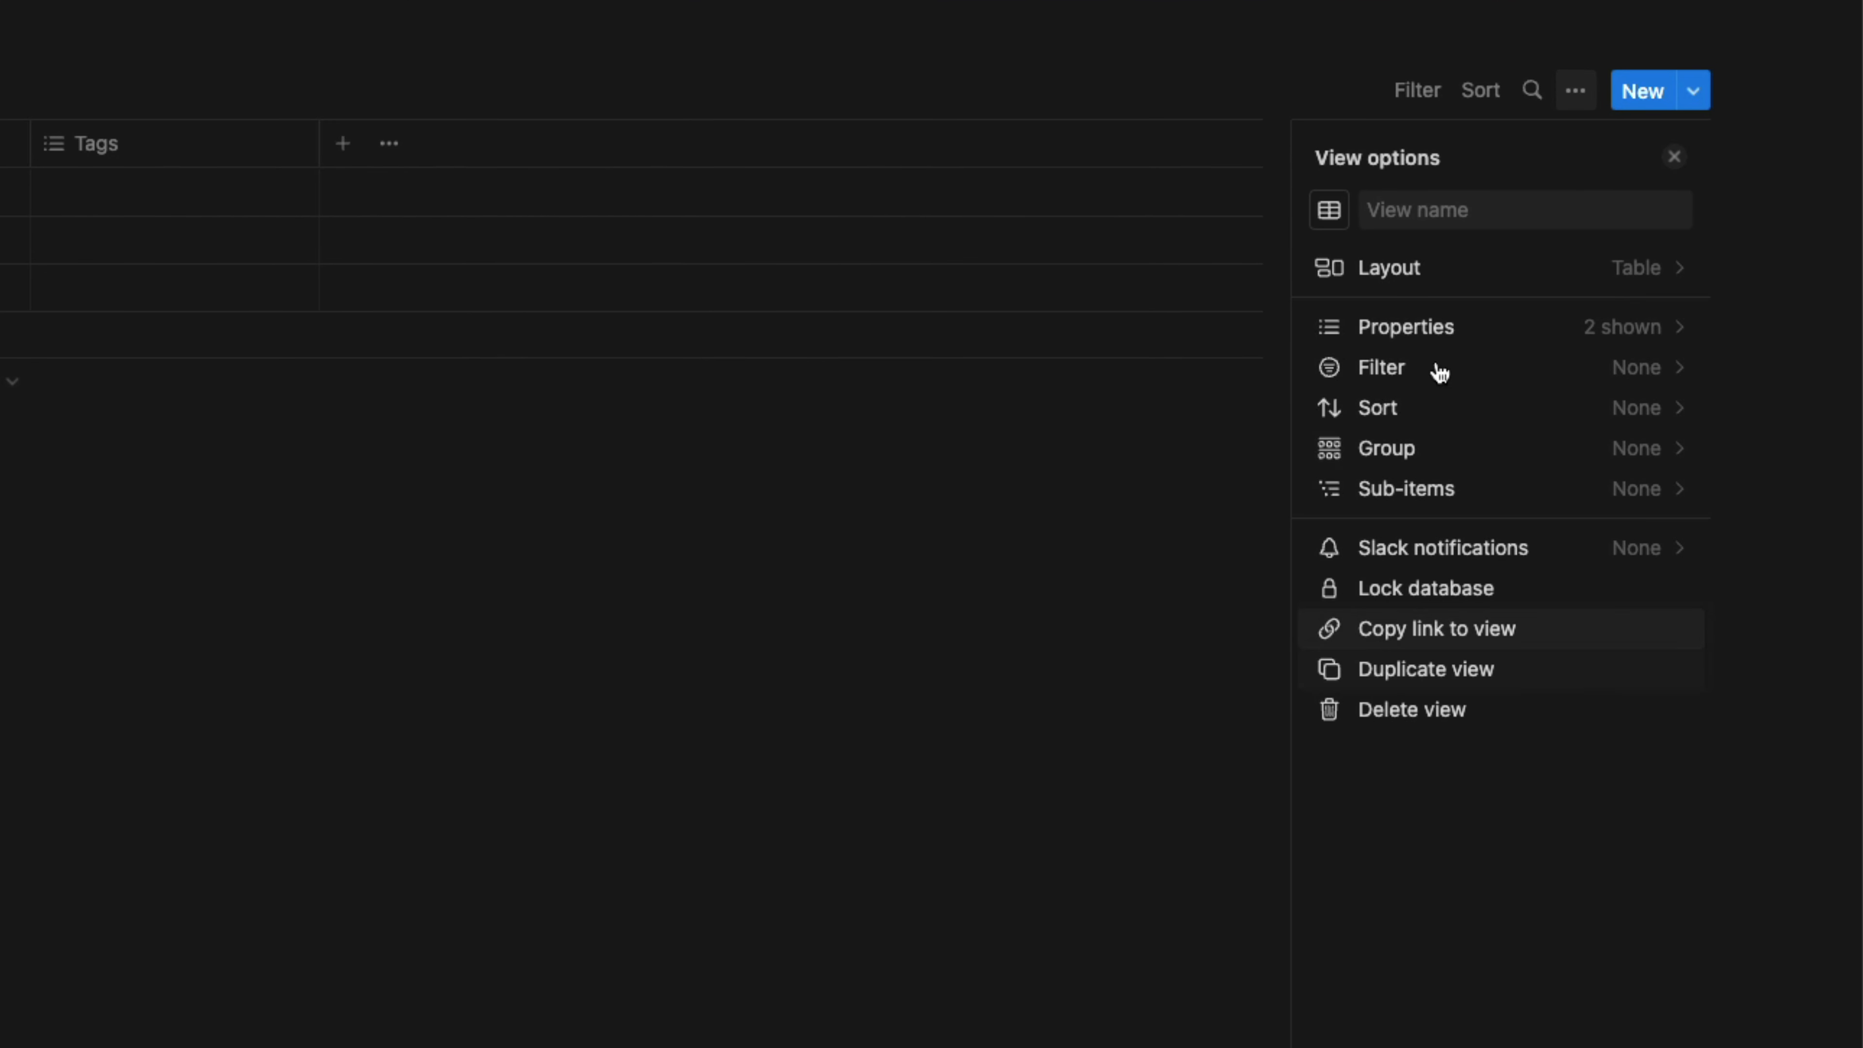
{"action": "left_click", "coordinate": [1394, 283]}
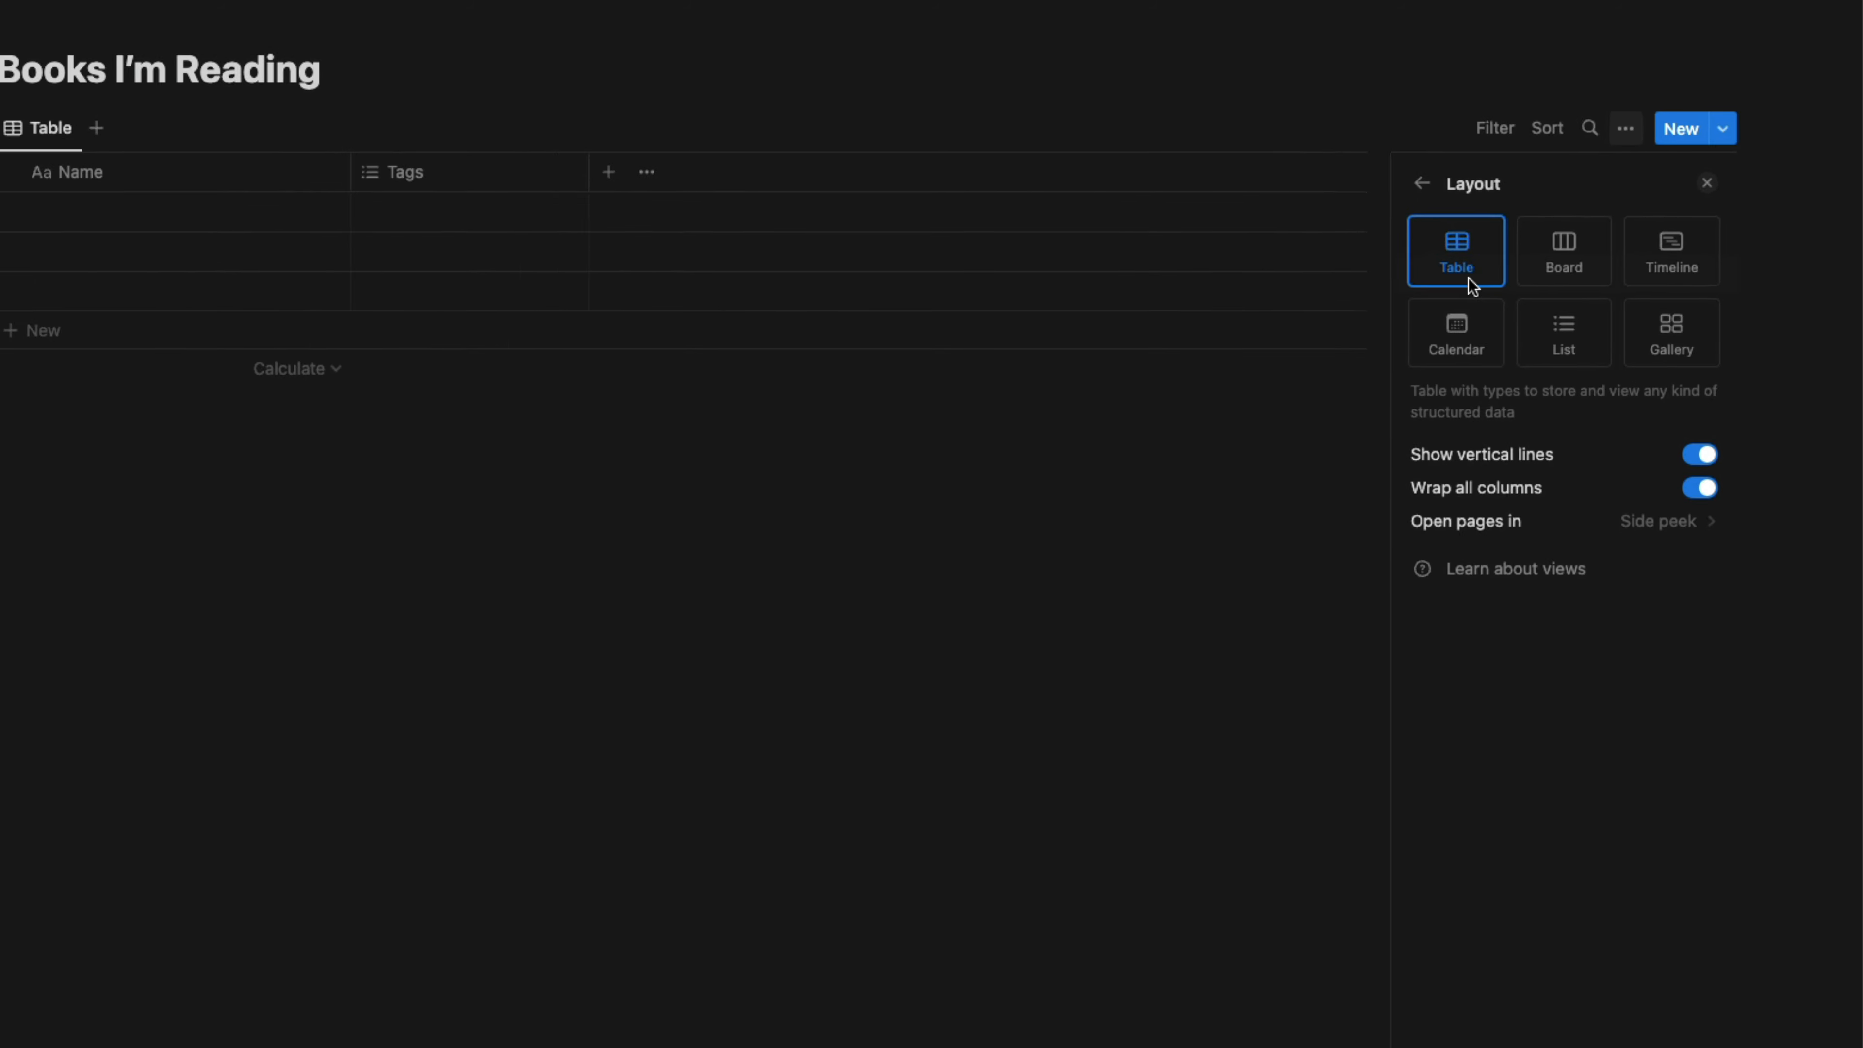
{"action": "left_click", "coordinate": [1495, 255]}
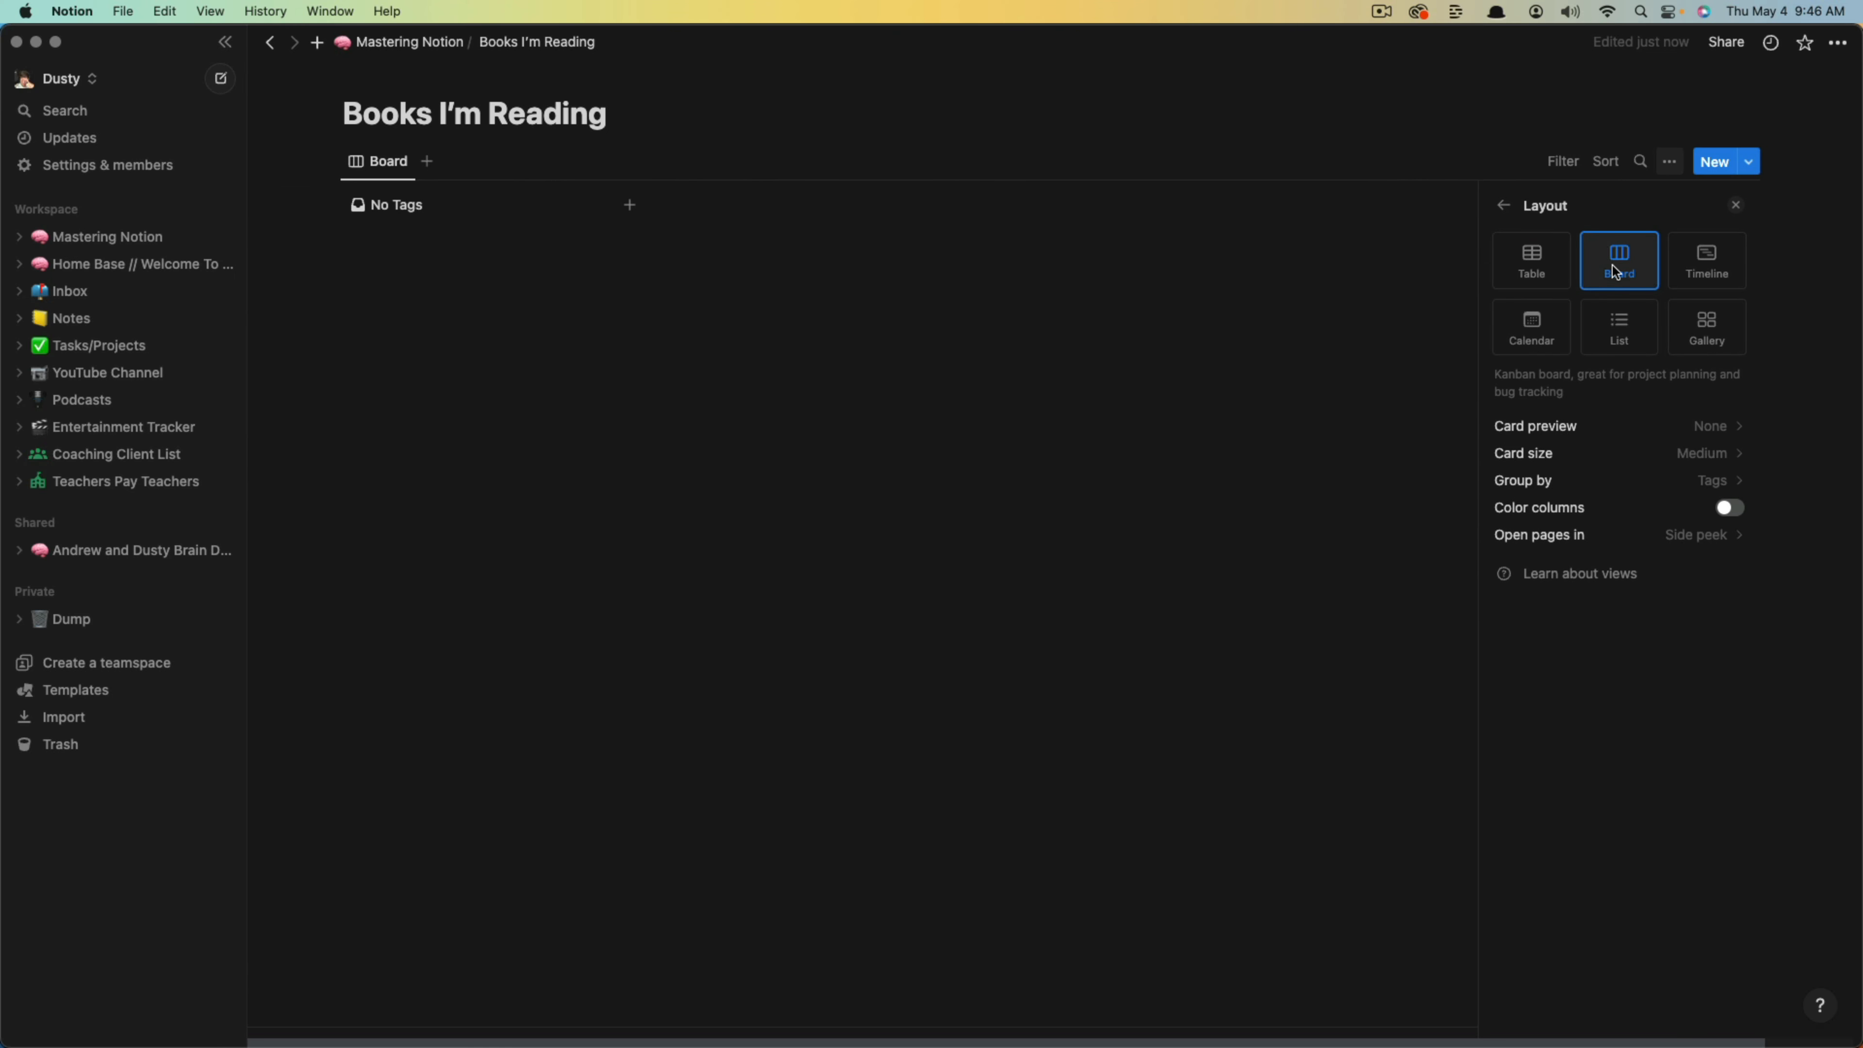
{"action": "left_click", "coordinate": [1703, 264]}
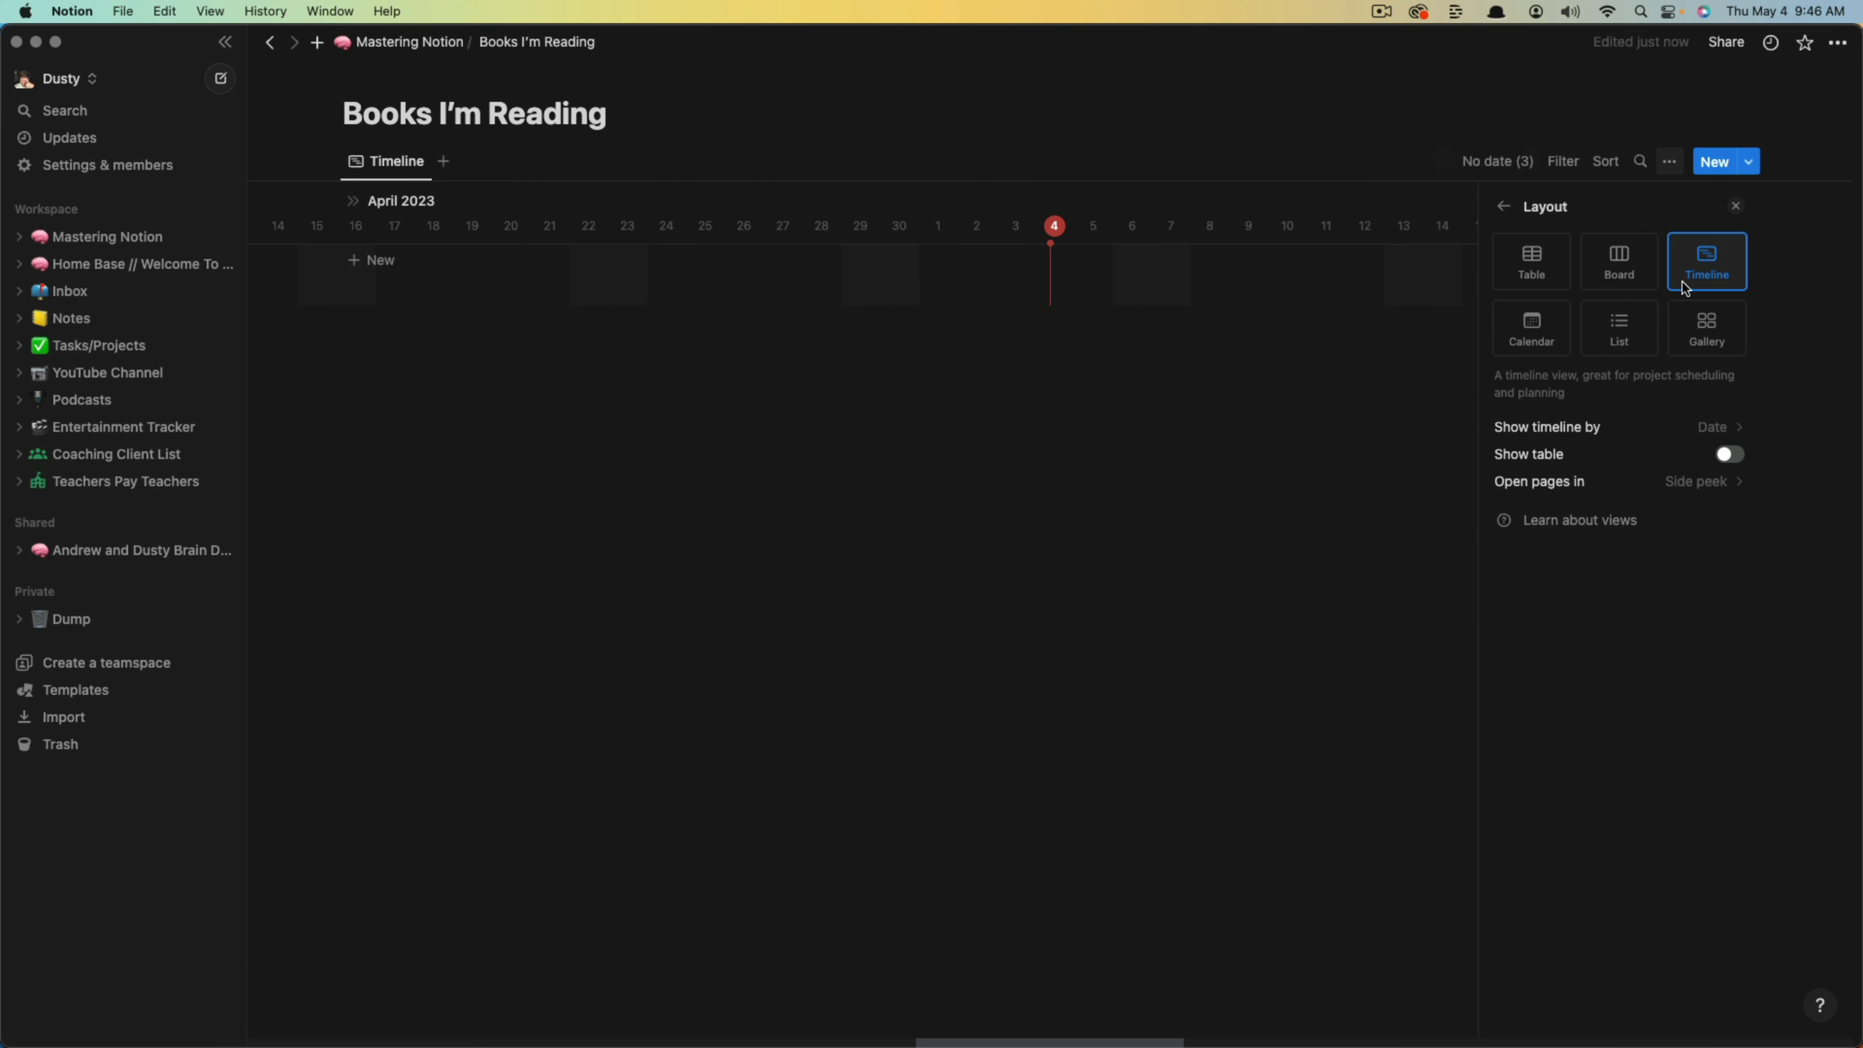
{"action": "left_click", "coordinate": [1556, 342]}
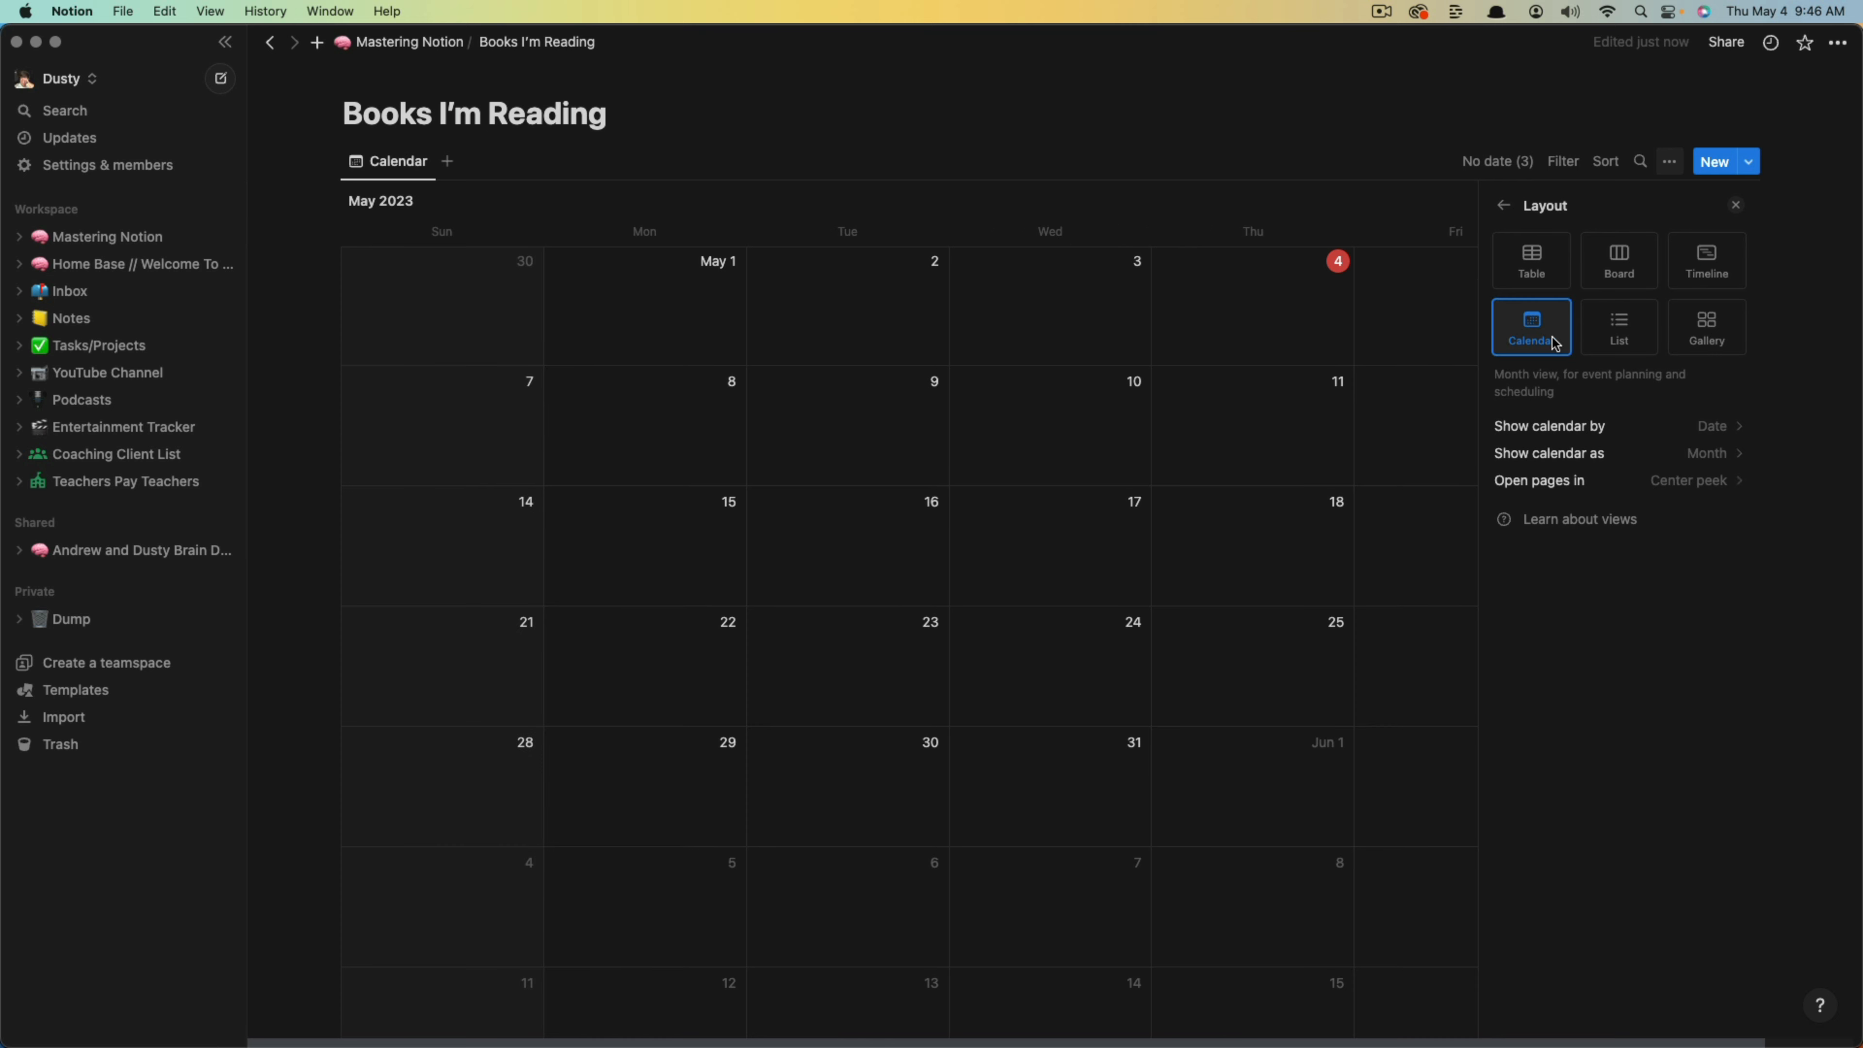
{"action": "left_click", "coordinate": [1548, 271]}
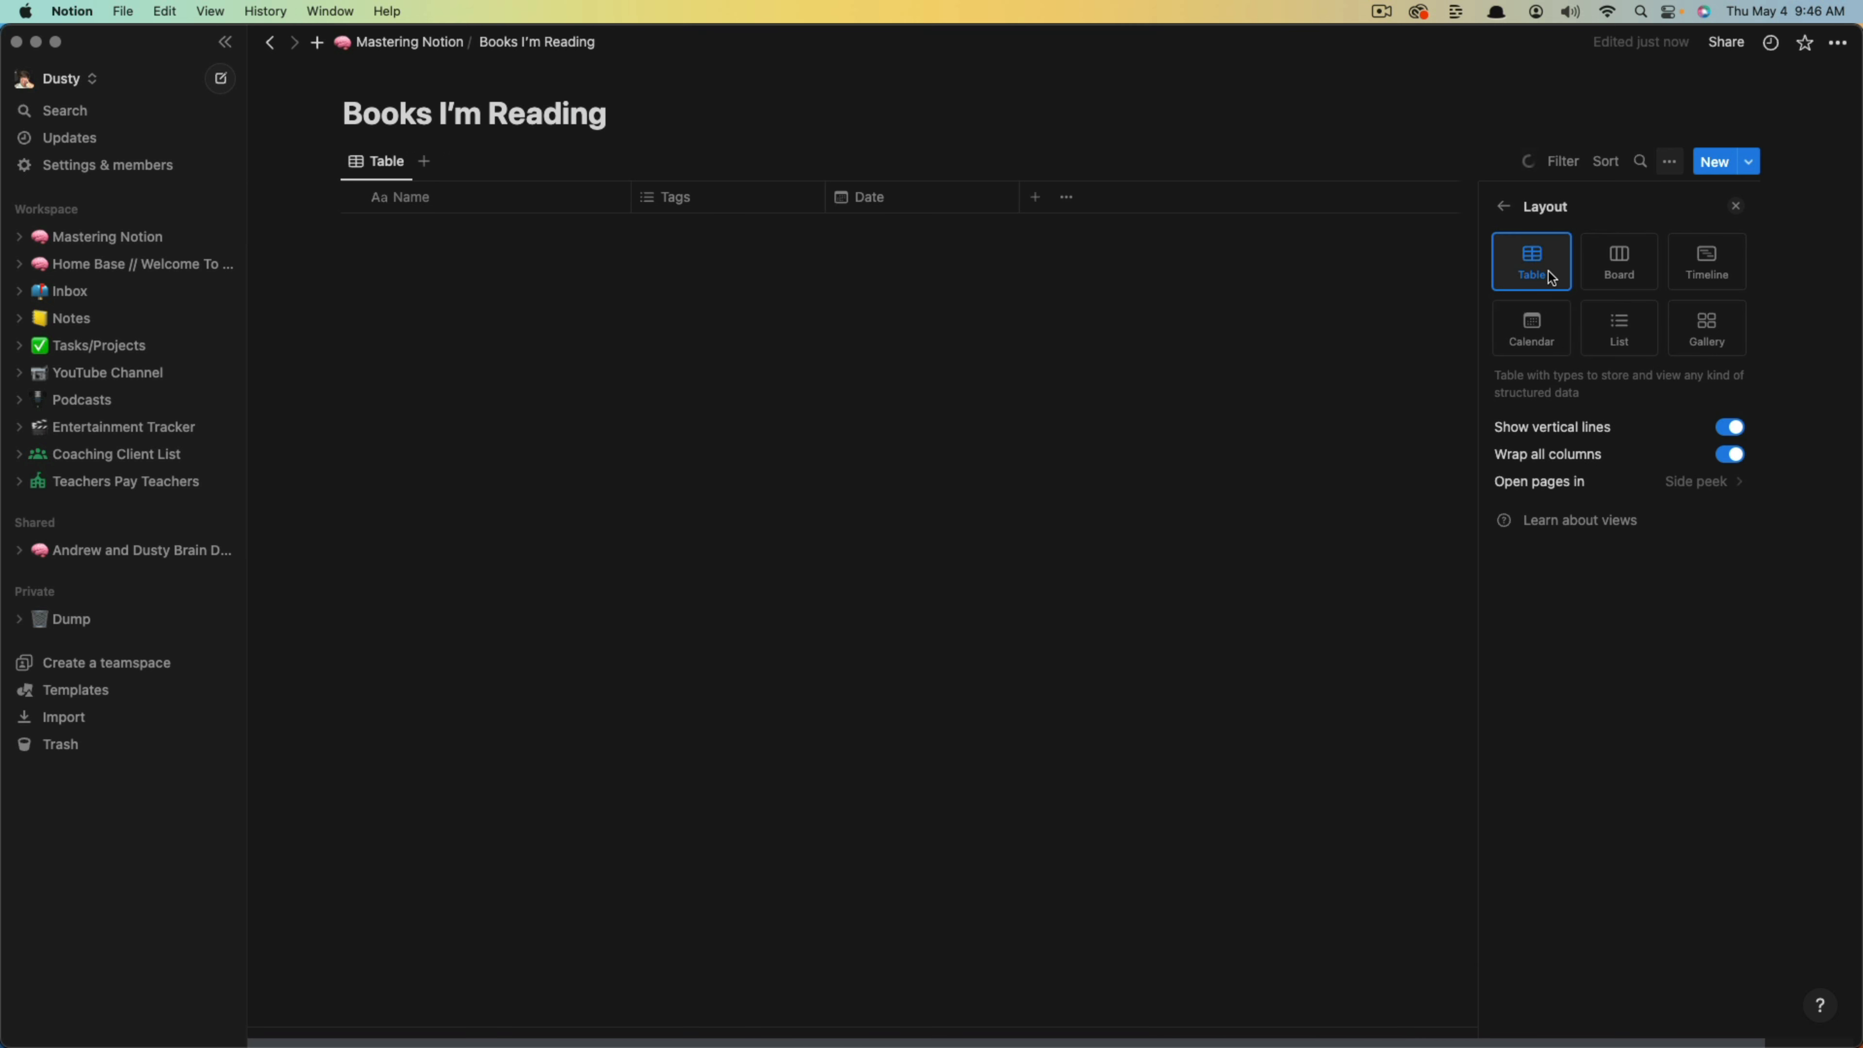
View the YouTube Channel Video Database as a Board and switch back to its Video List view.
{"action": "left_click", "coordinate": [86, 379]}
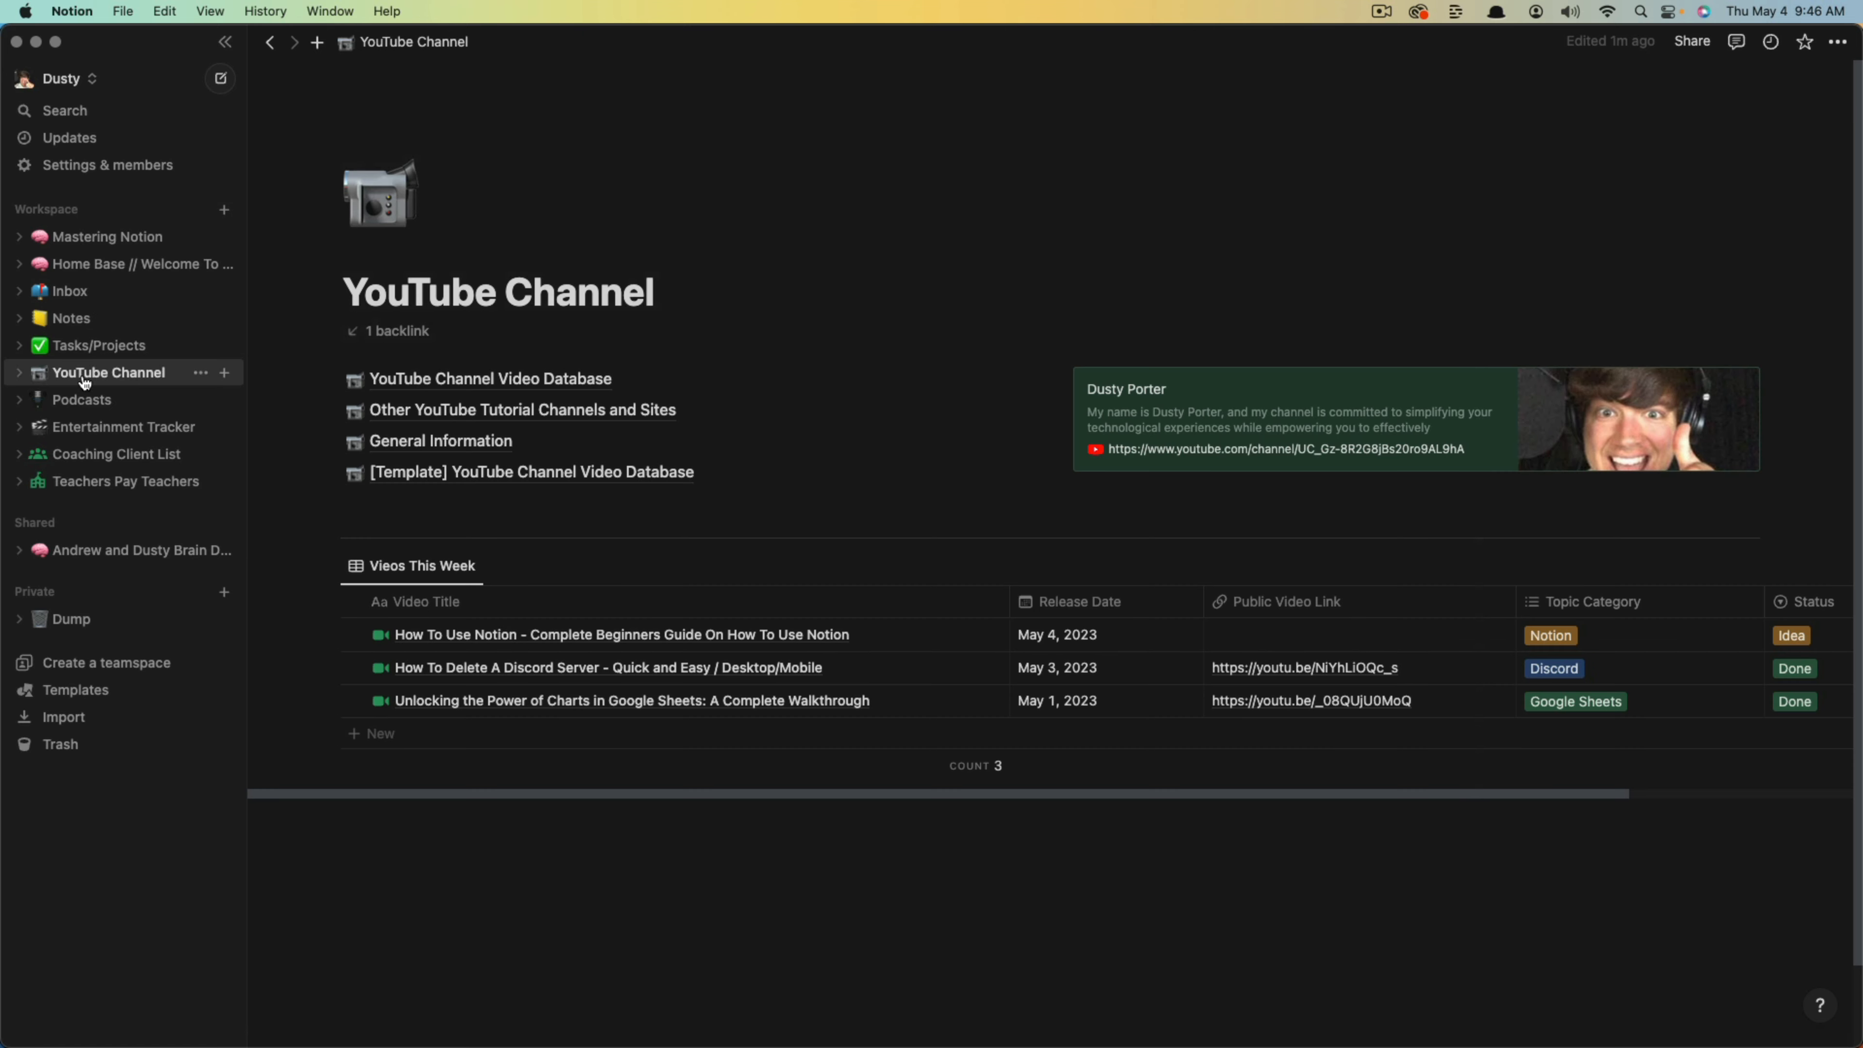
{"action": "left_click", "coordinate": [463, 382]}
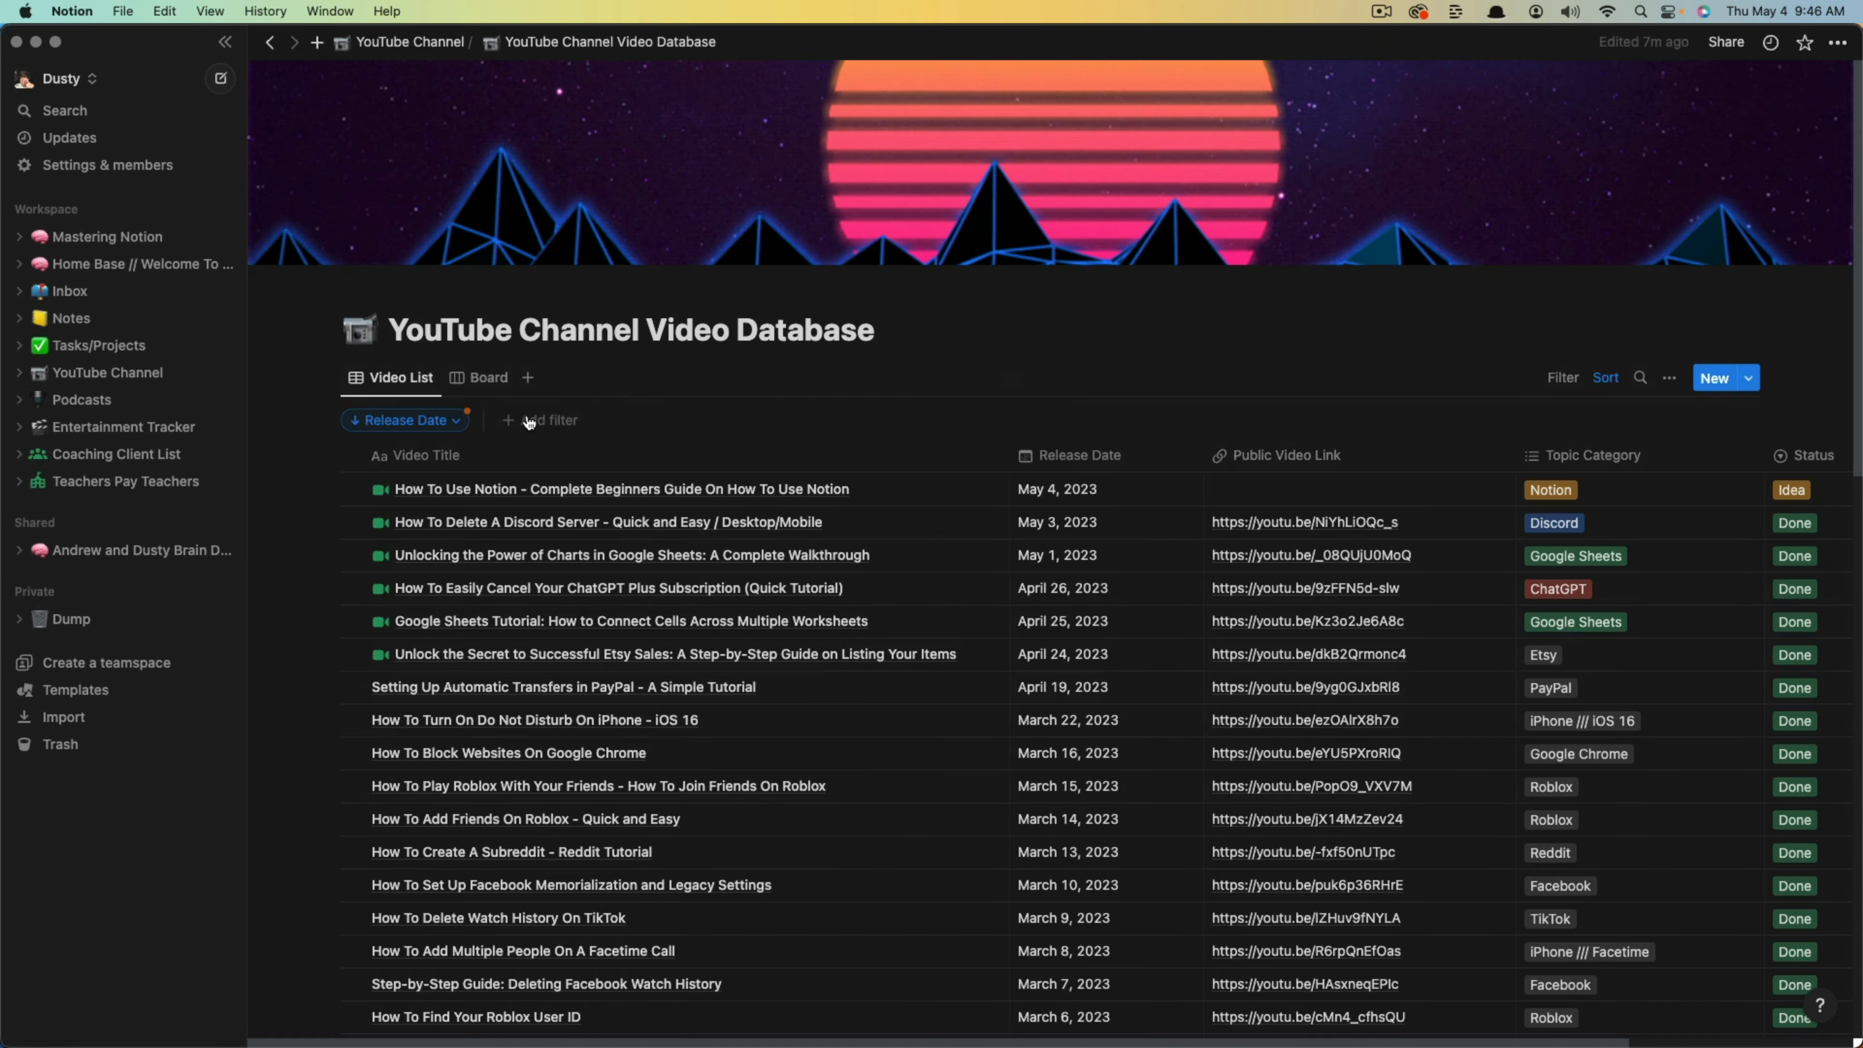
{"action": "left_click", "coordinate": [483, 382]}
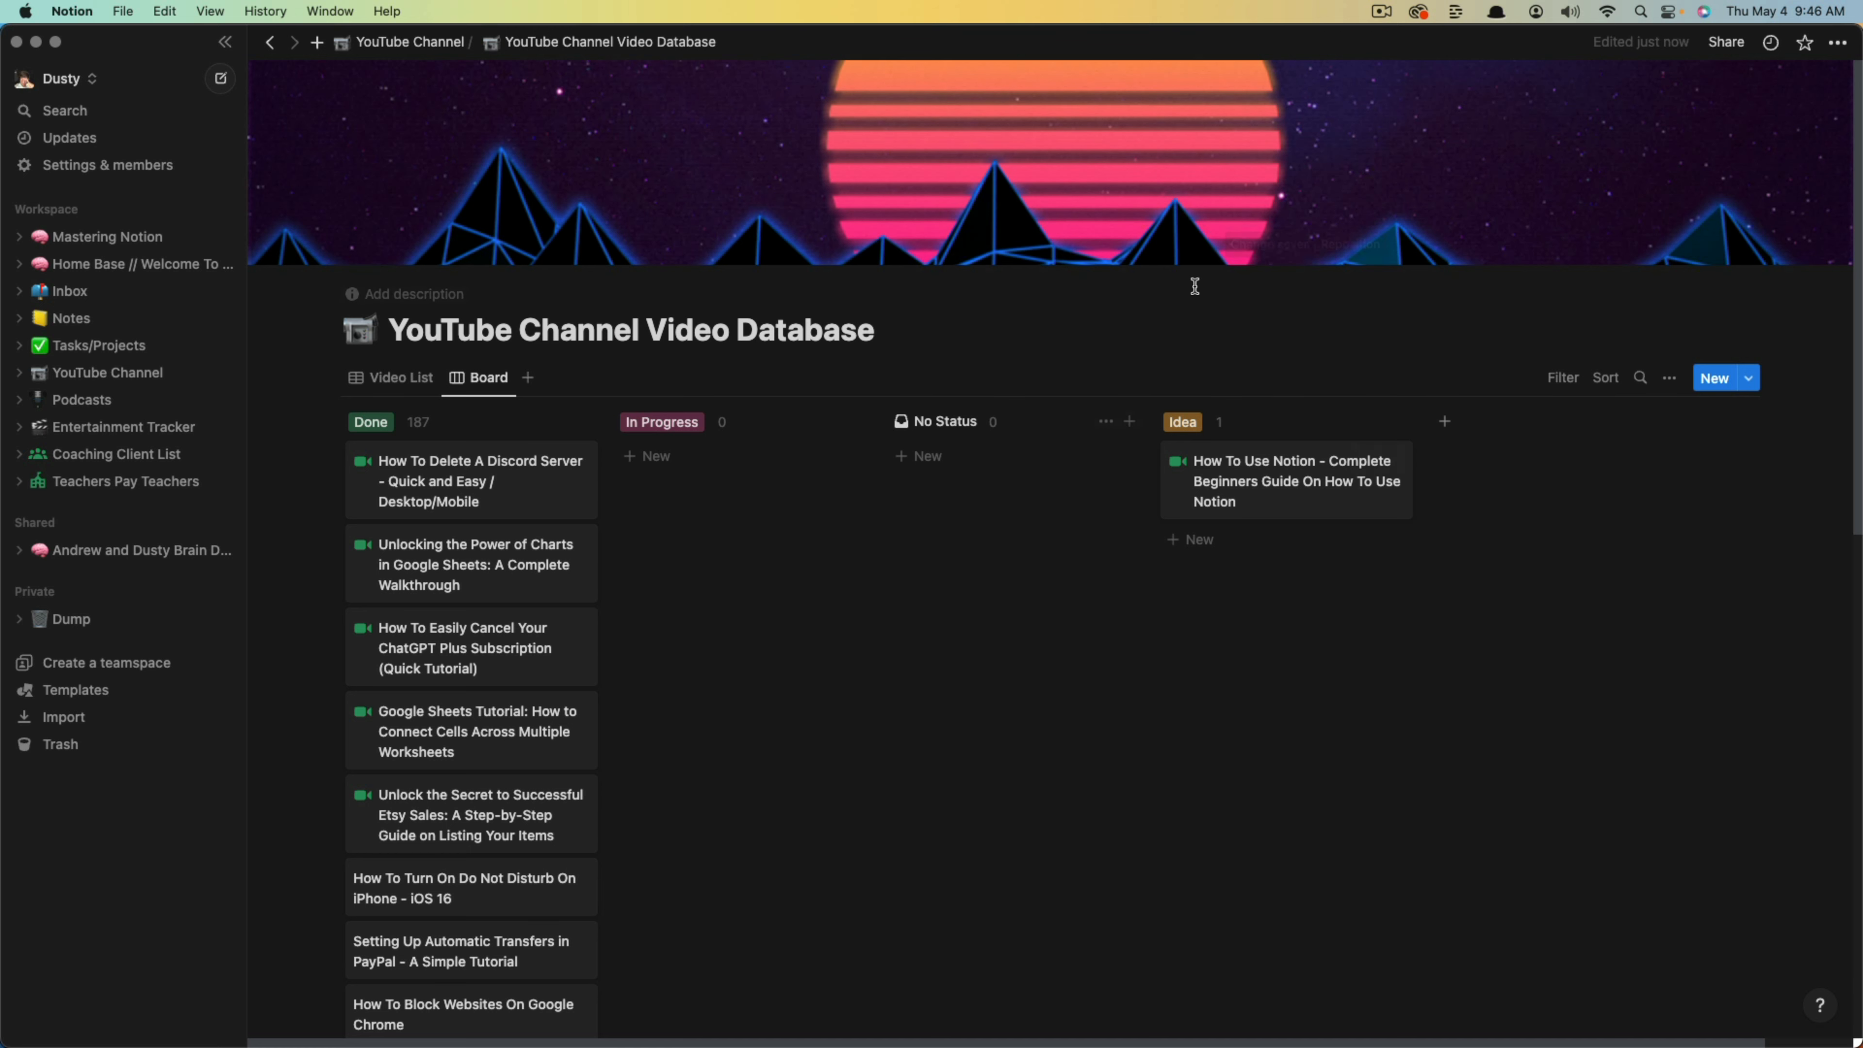
{"action": "left_click", "coordinate": [396, 377]}
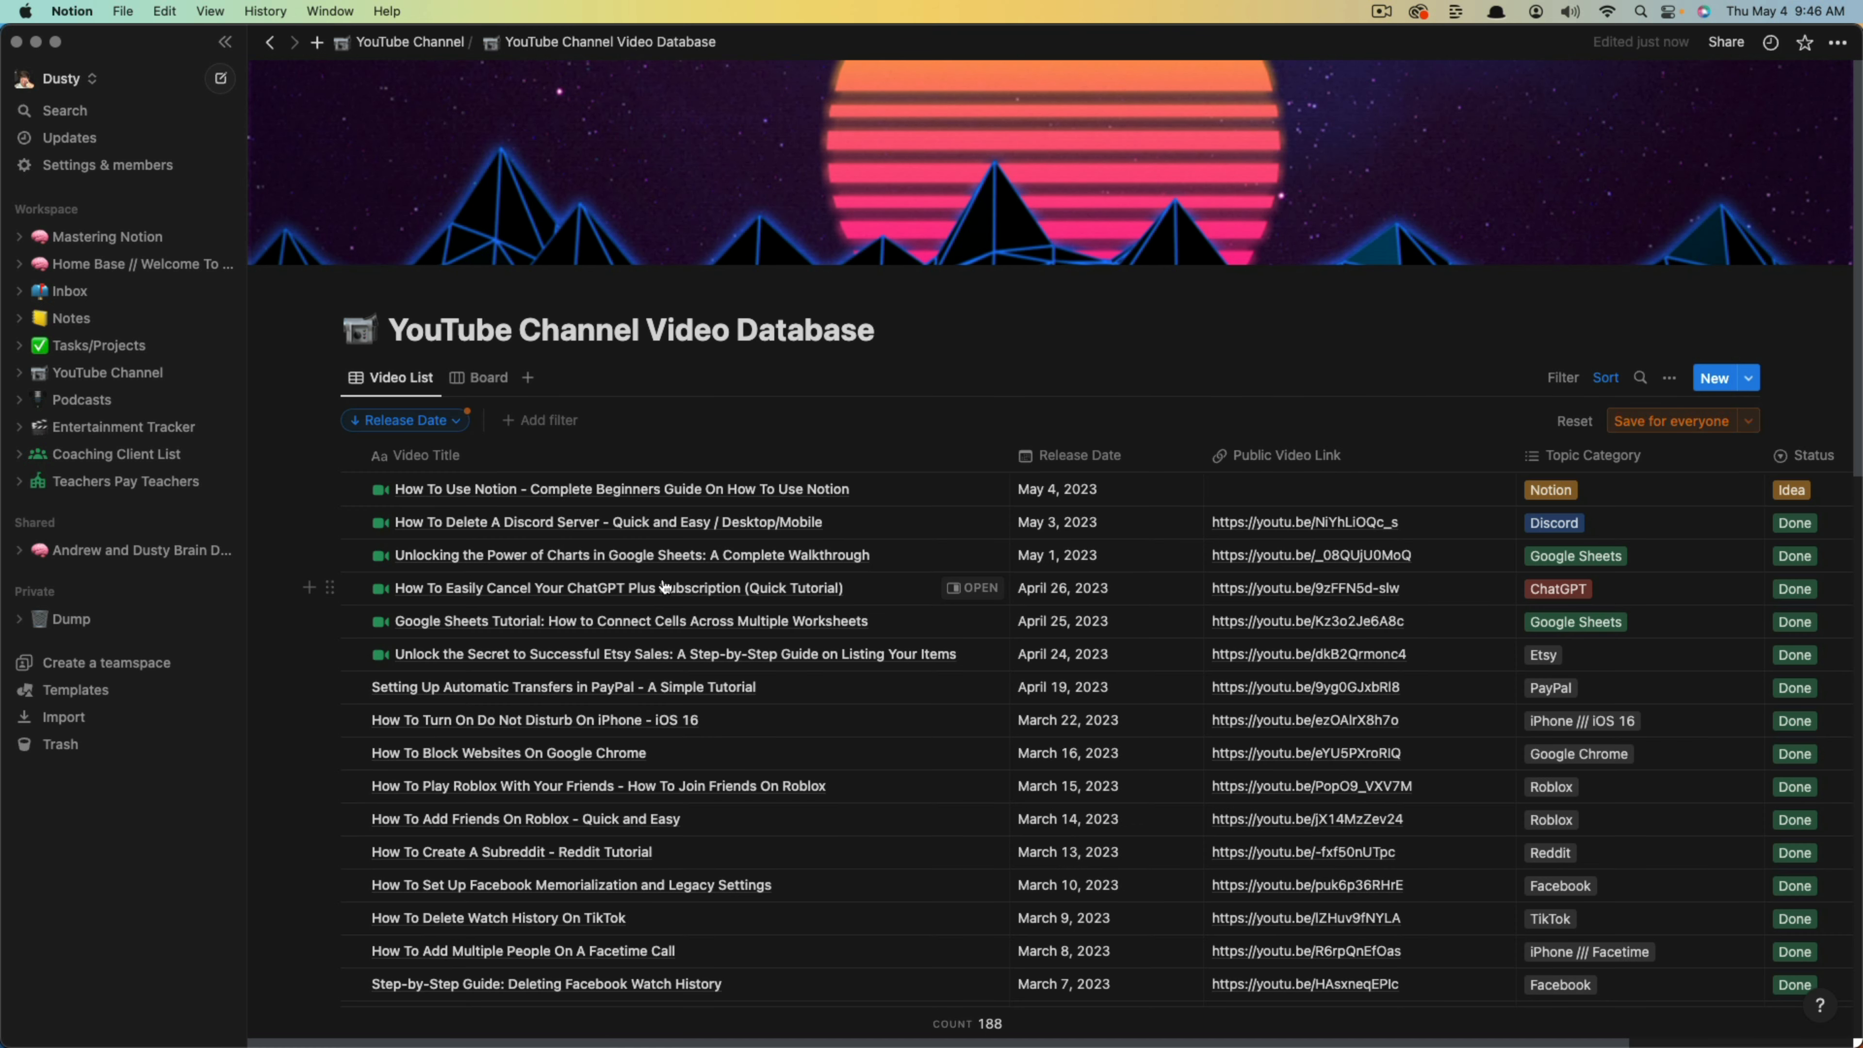
Return to the Books I'm Reading database through Mastering Notion and rename its table view to "Books".
{"action": "left_click", "coordinate": [110, 248]}
{"action": "left_click", "coordinate": [790, 609]}
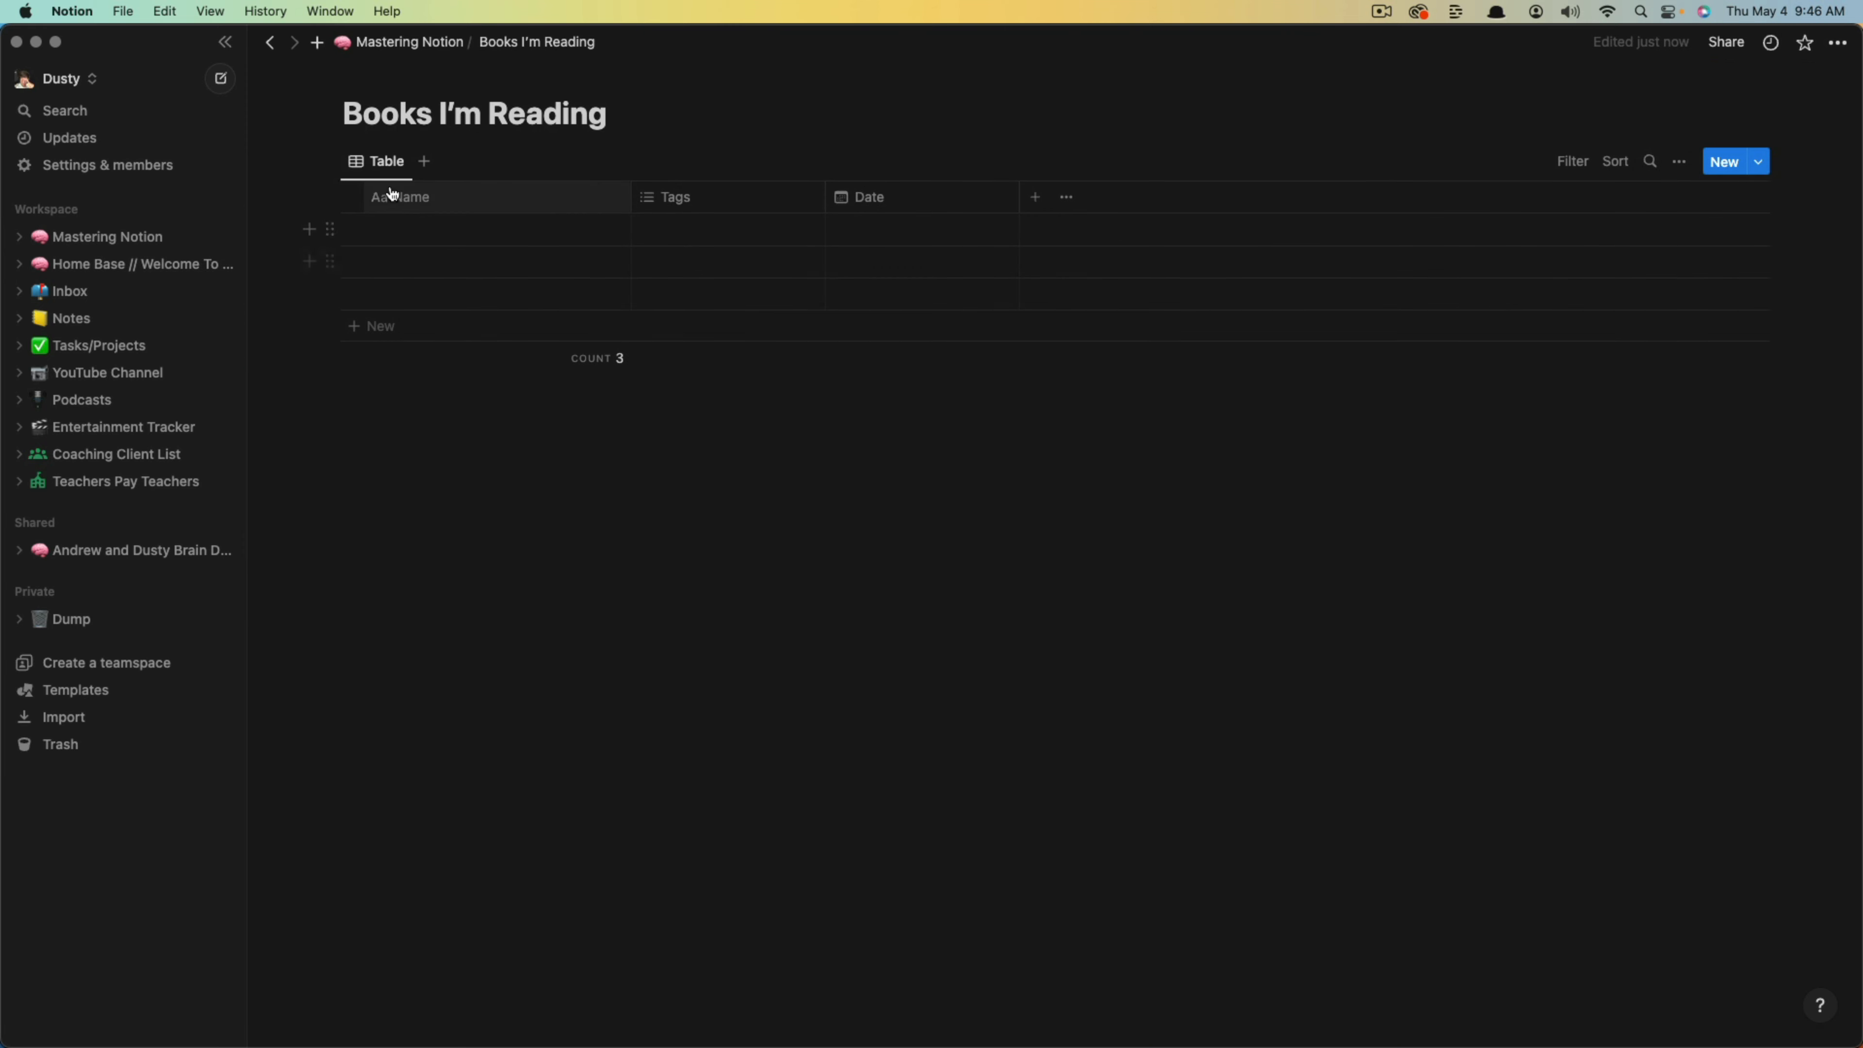
{"action": "left_click", "coordinate": [380, 163]}
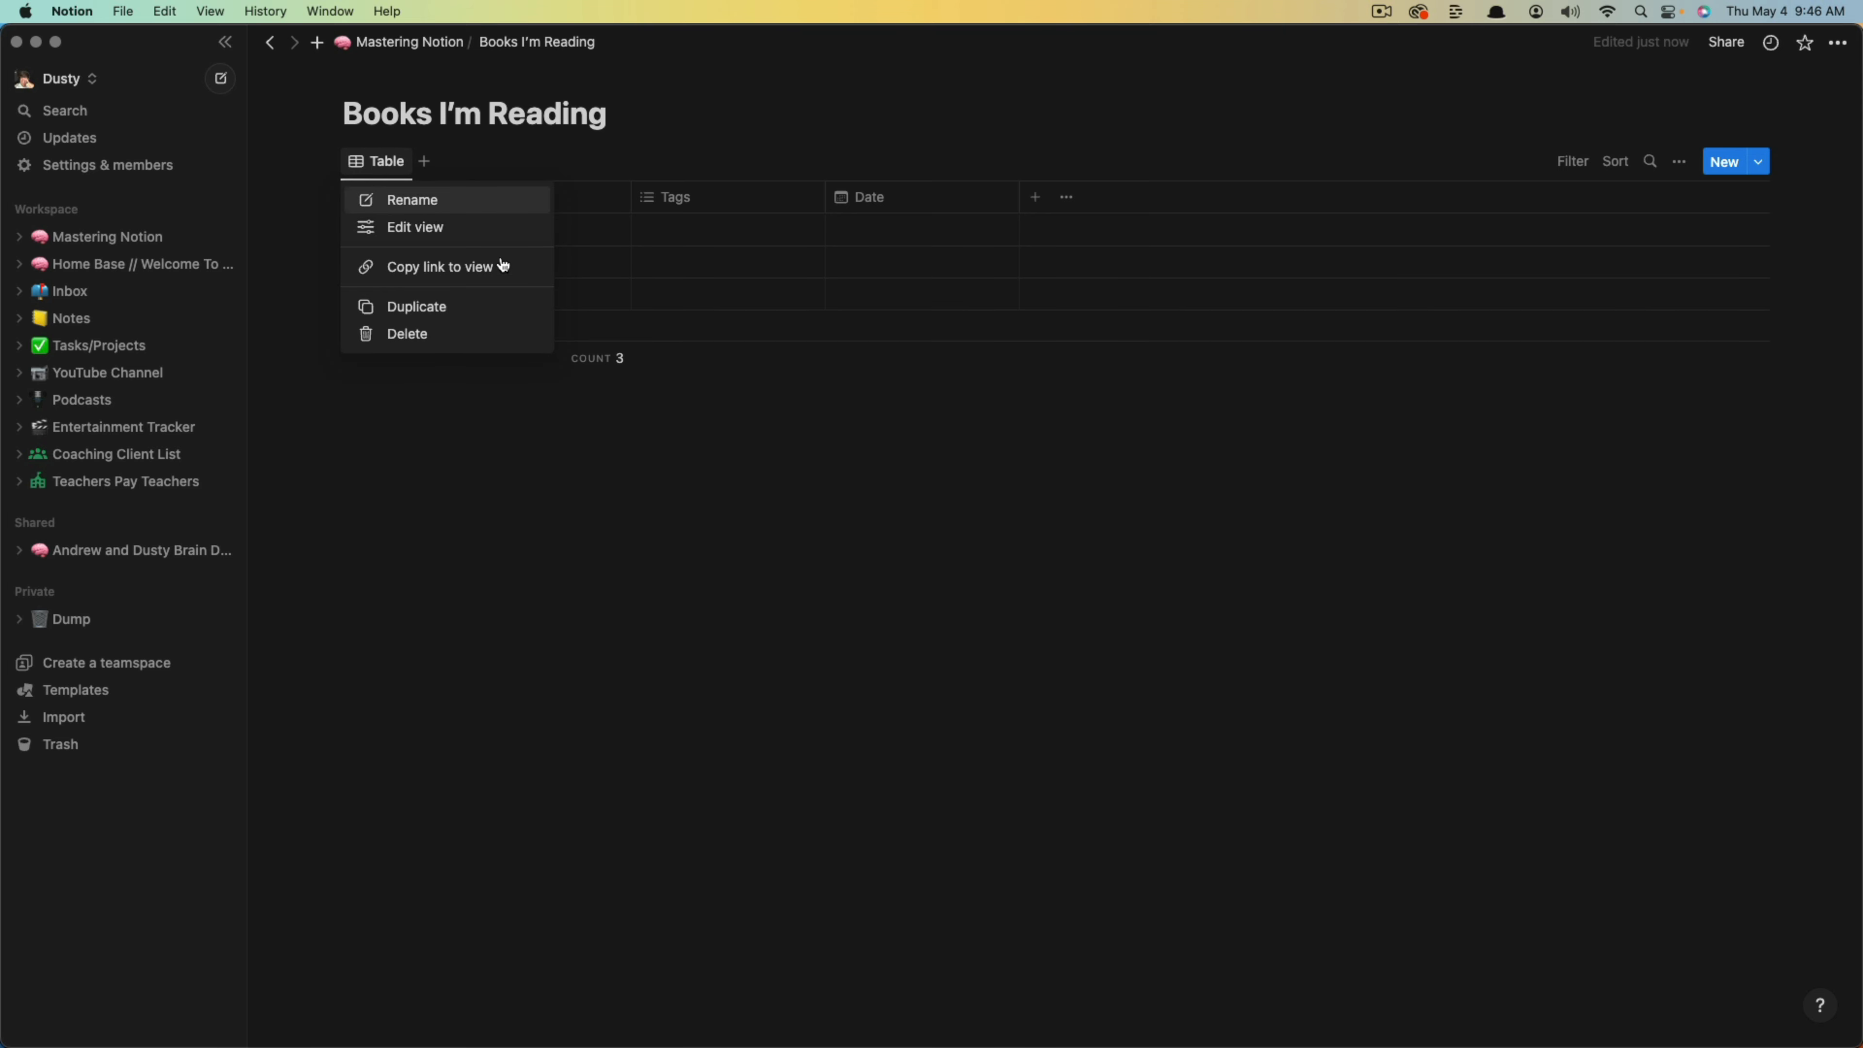
{"action": "left_click", "coordinate": [413, 200]}
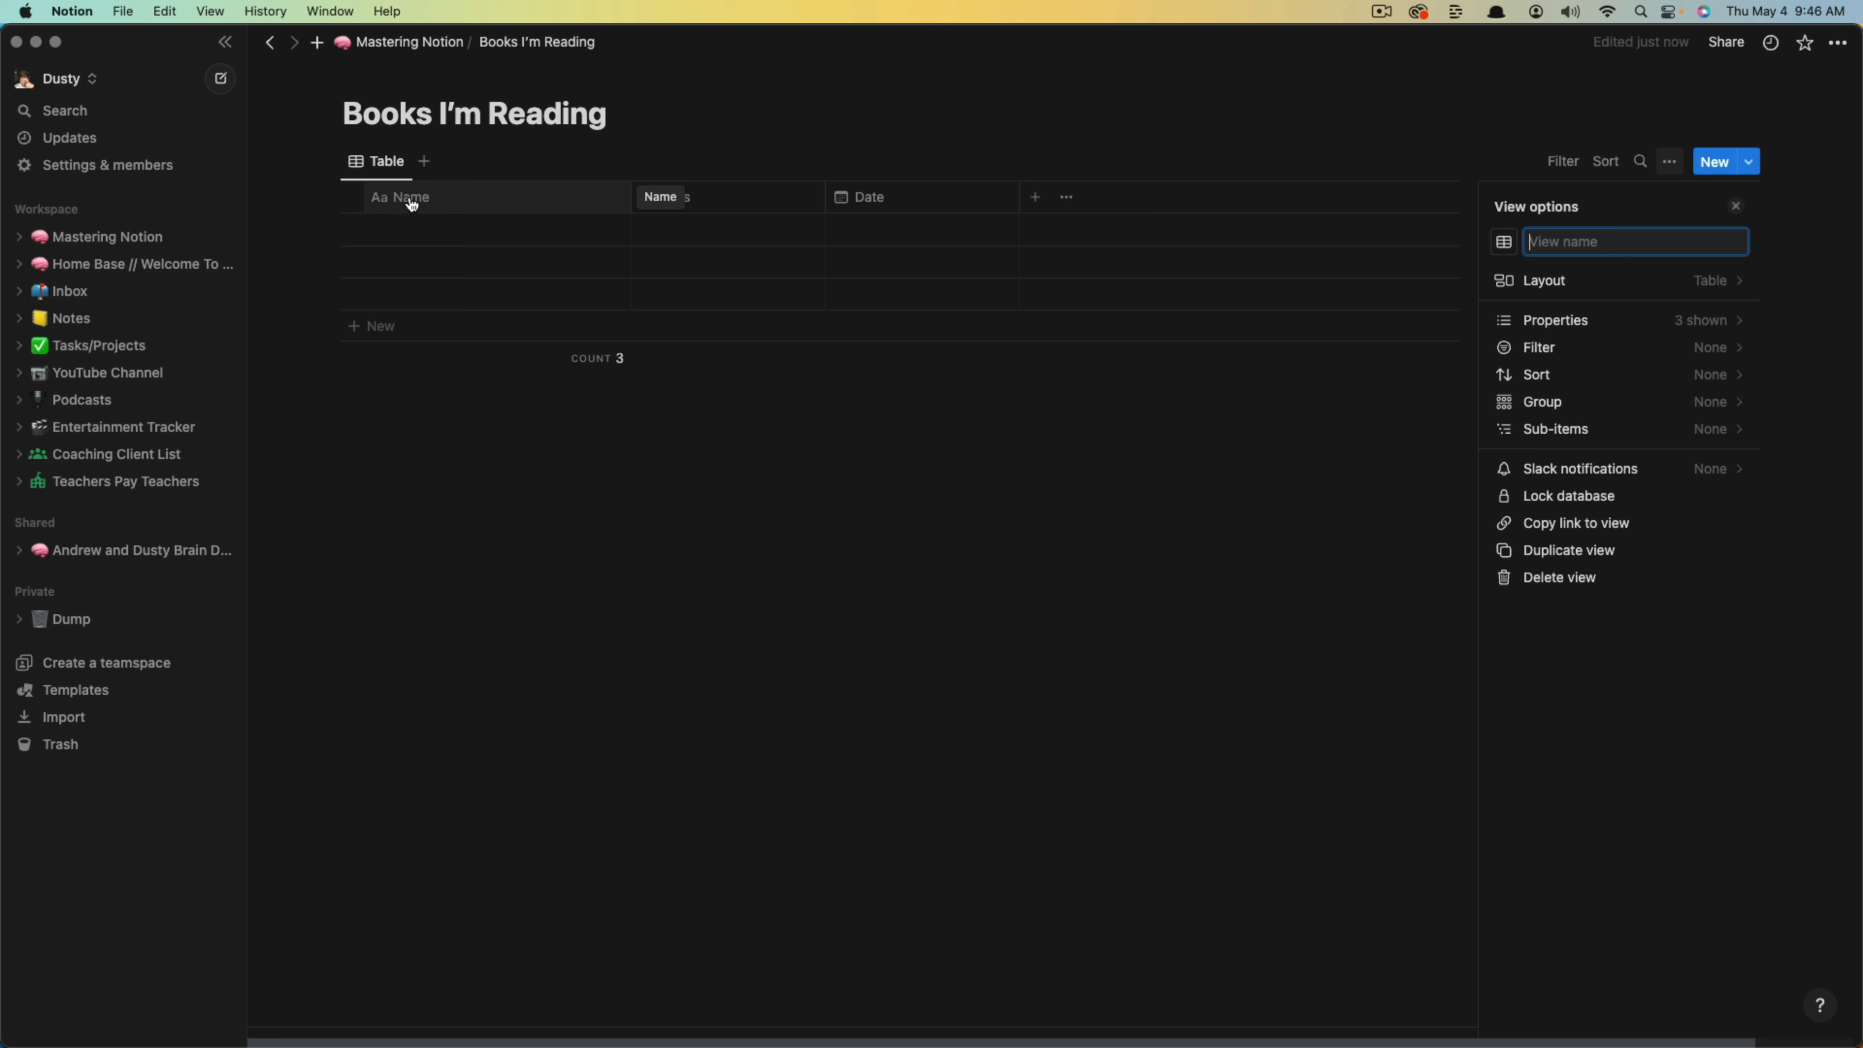
{"action": "type", "text": "Books"}
{"action": "key", "text": "Return"}
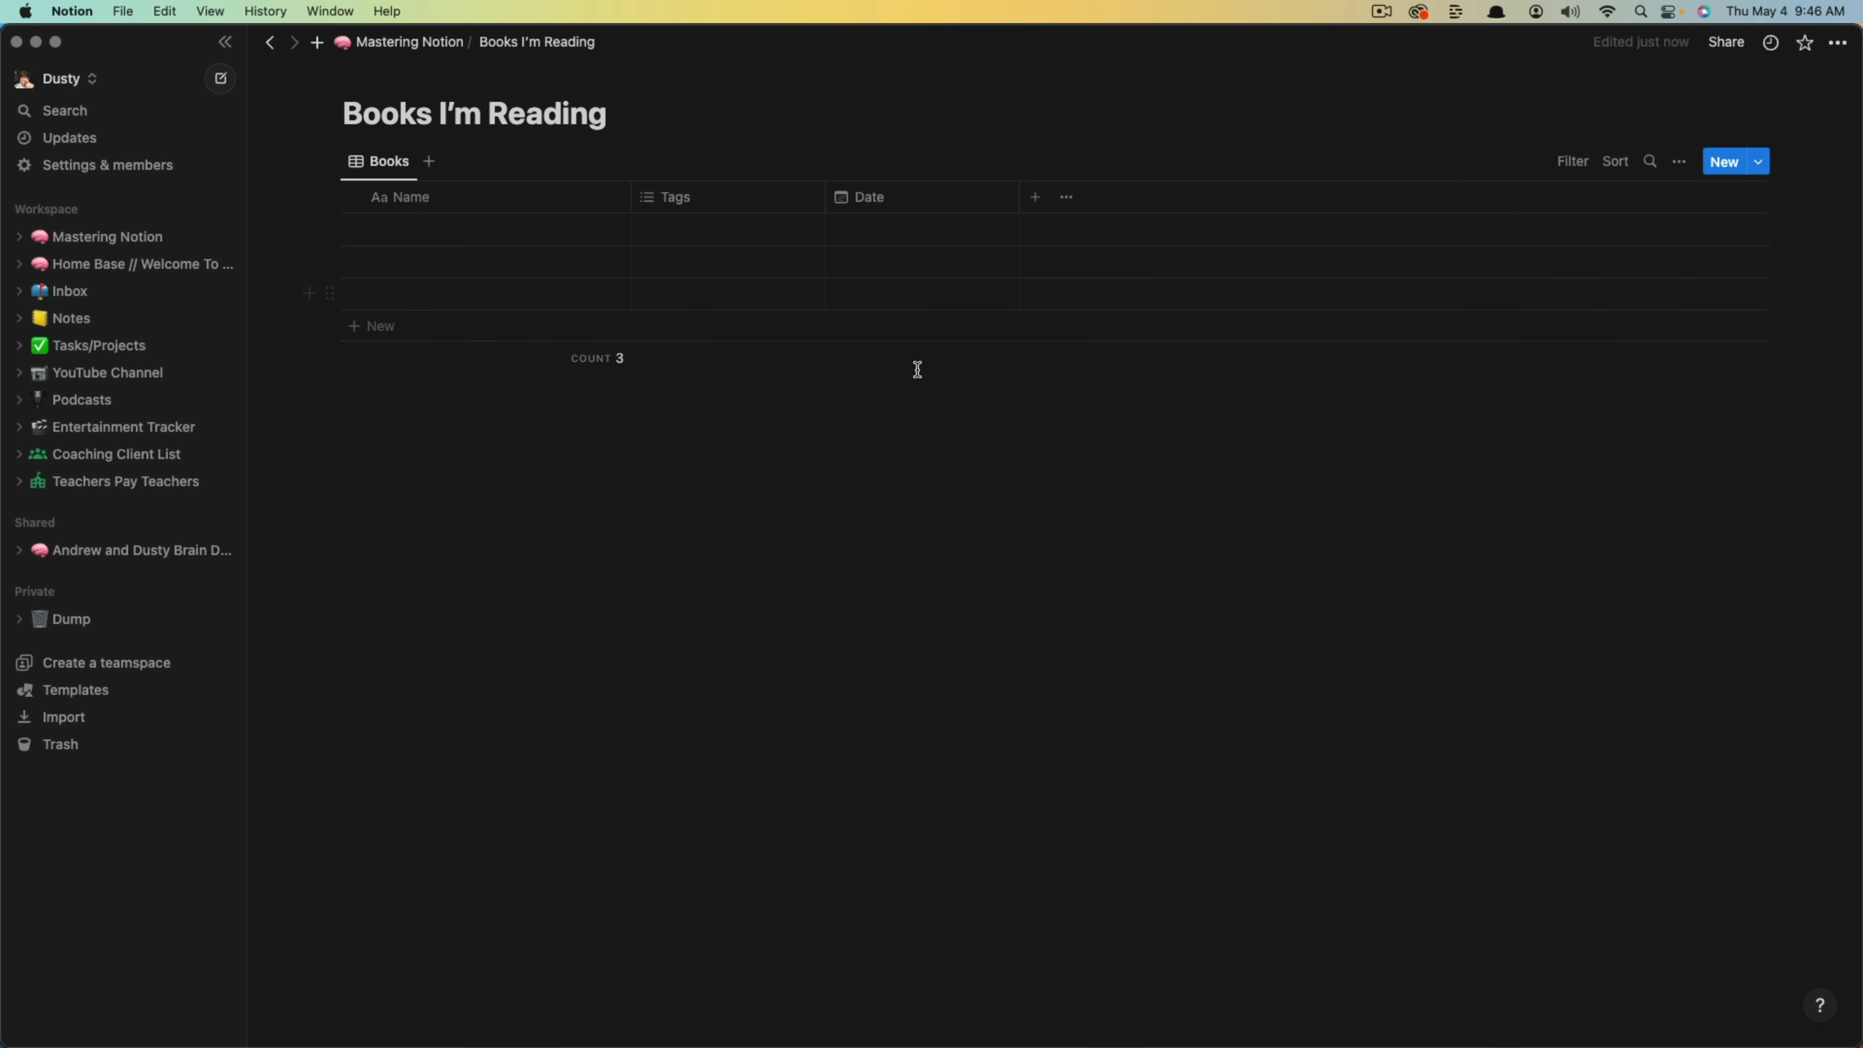
Open the Entertainment Tracker page and look over its All Media, Movies, TV Shows and Books tables.
{"action": "left_click", "coordinate": [125, 430]}
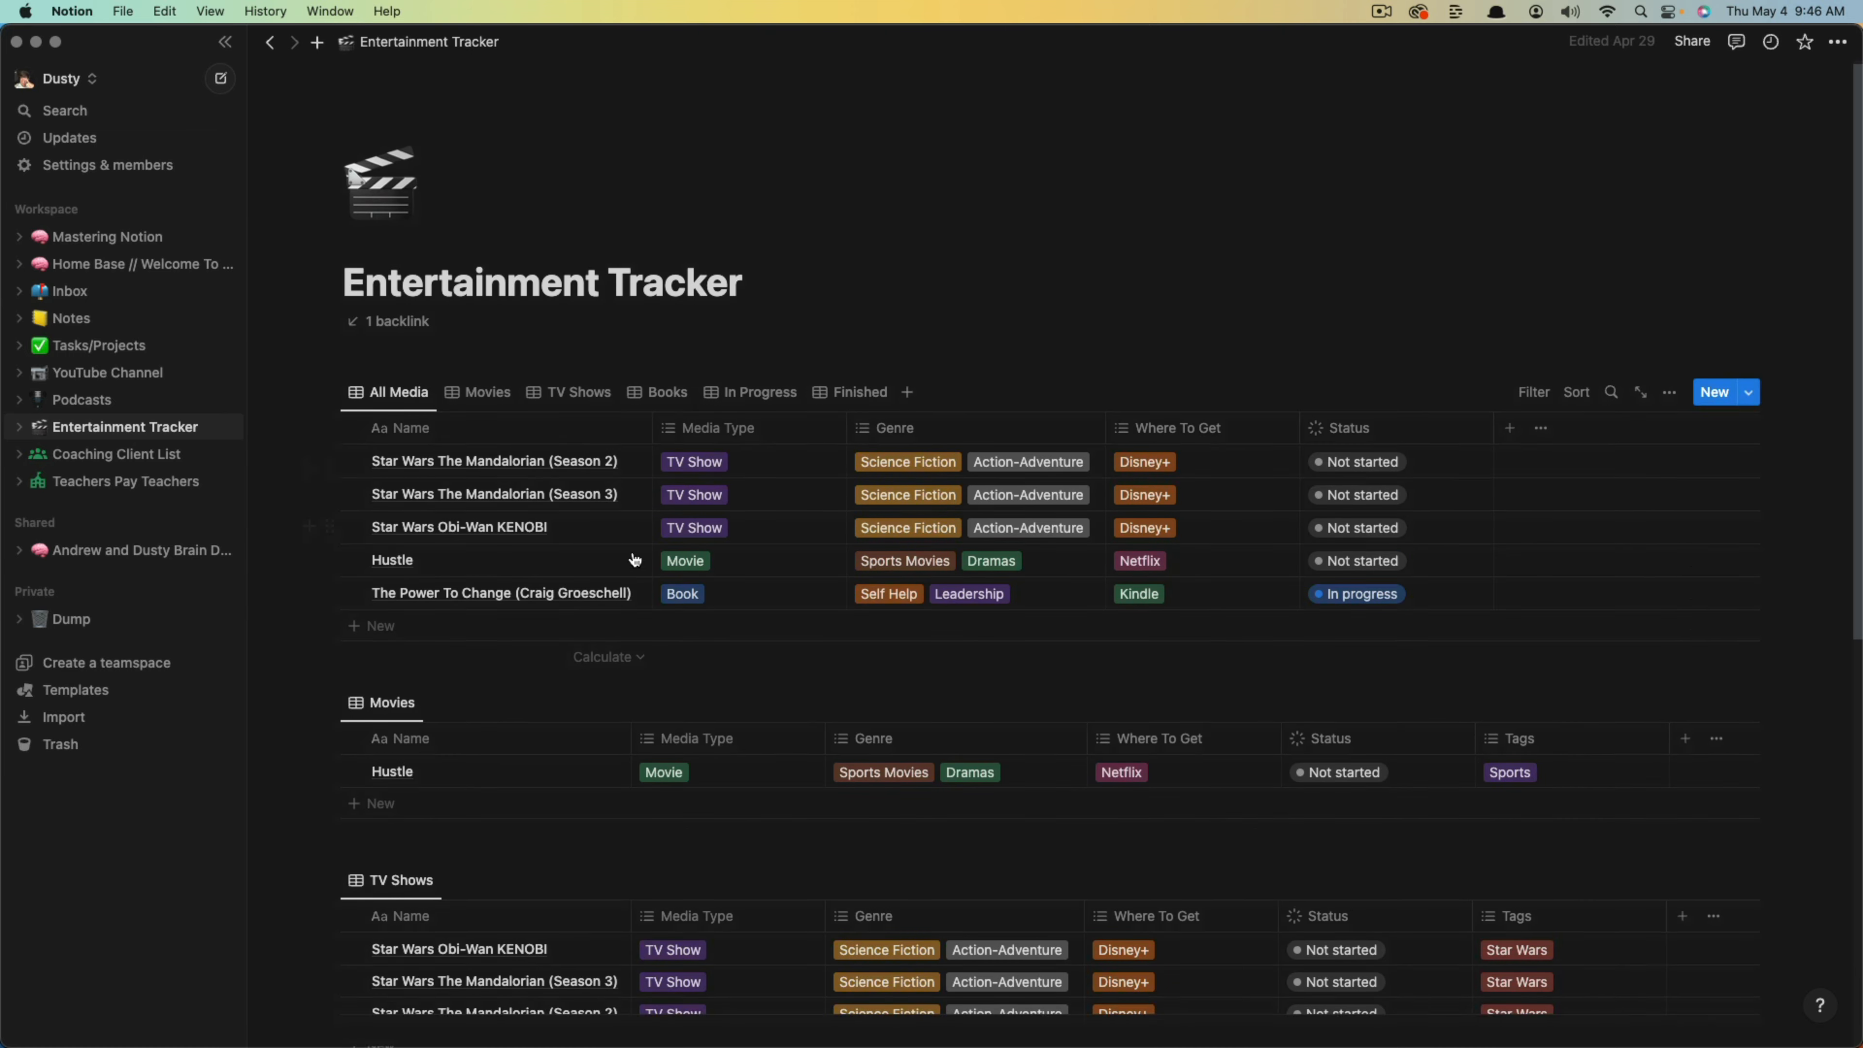
{"action": "scroll", "coordinate": [680, 559], "scroll_direction": "down", "scroll_amount": 2}
{"action": "scroll", "coordinate": [657, 556], "scroll_direction": "down", "scroll_amount": 7}
{"action": "scroll", "coordinate": [658, 554], "scroll_direction": "up", "scroll_amount": 5}
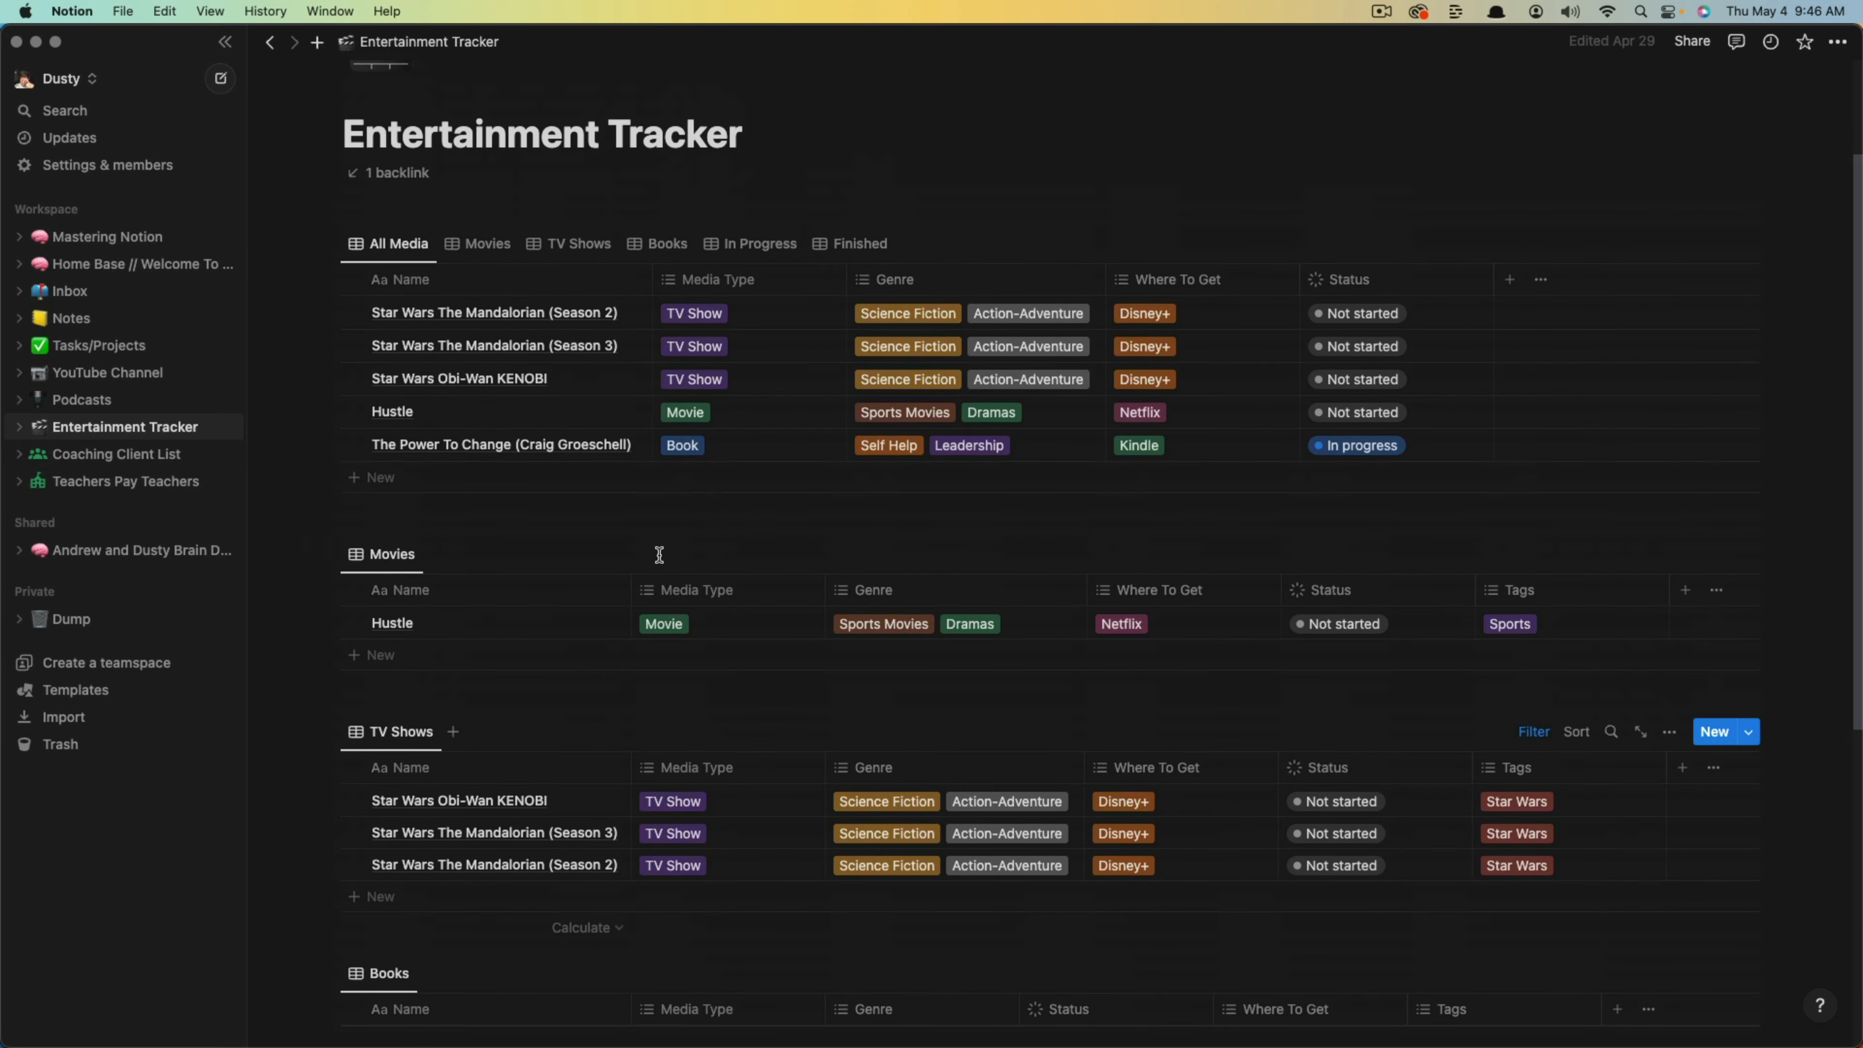
{"action": "scroll", "coordinate": [587, 292], "scroll_direction": "up", "scroll_amount": 2}
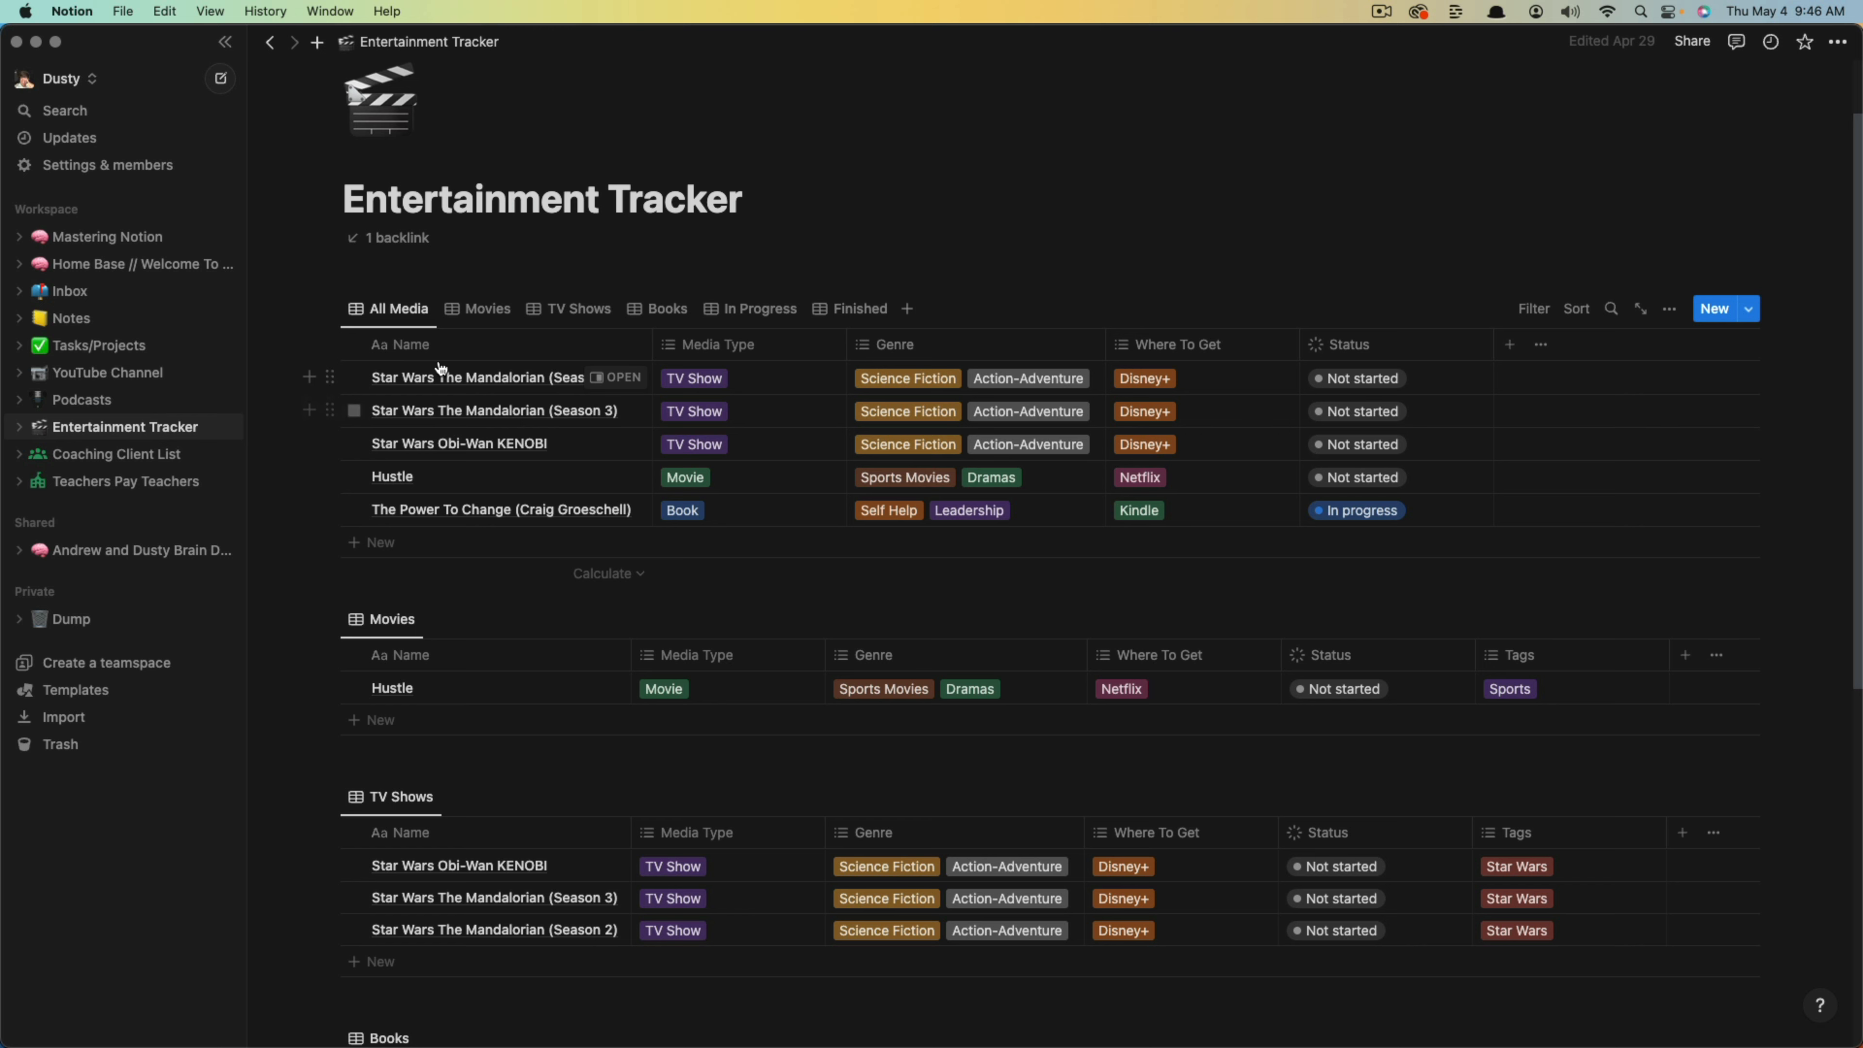
Compare the Movies and TV Shows views of the main media database, return to All Media, and examine the separate tables below.
{"action": "left_click", "coordinate": [481, 314]}
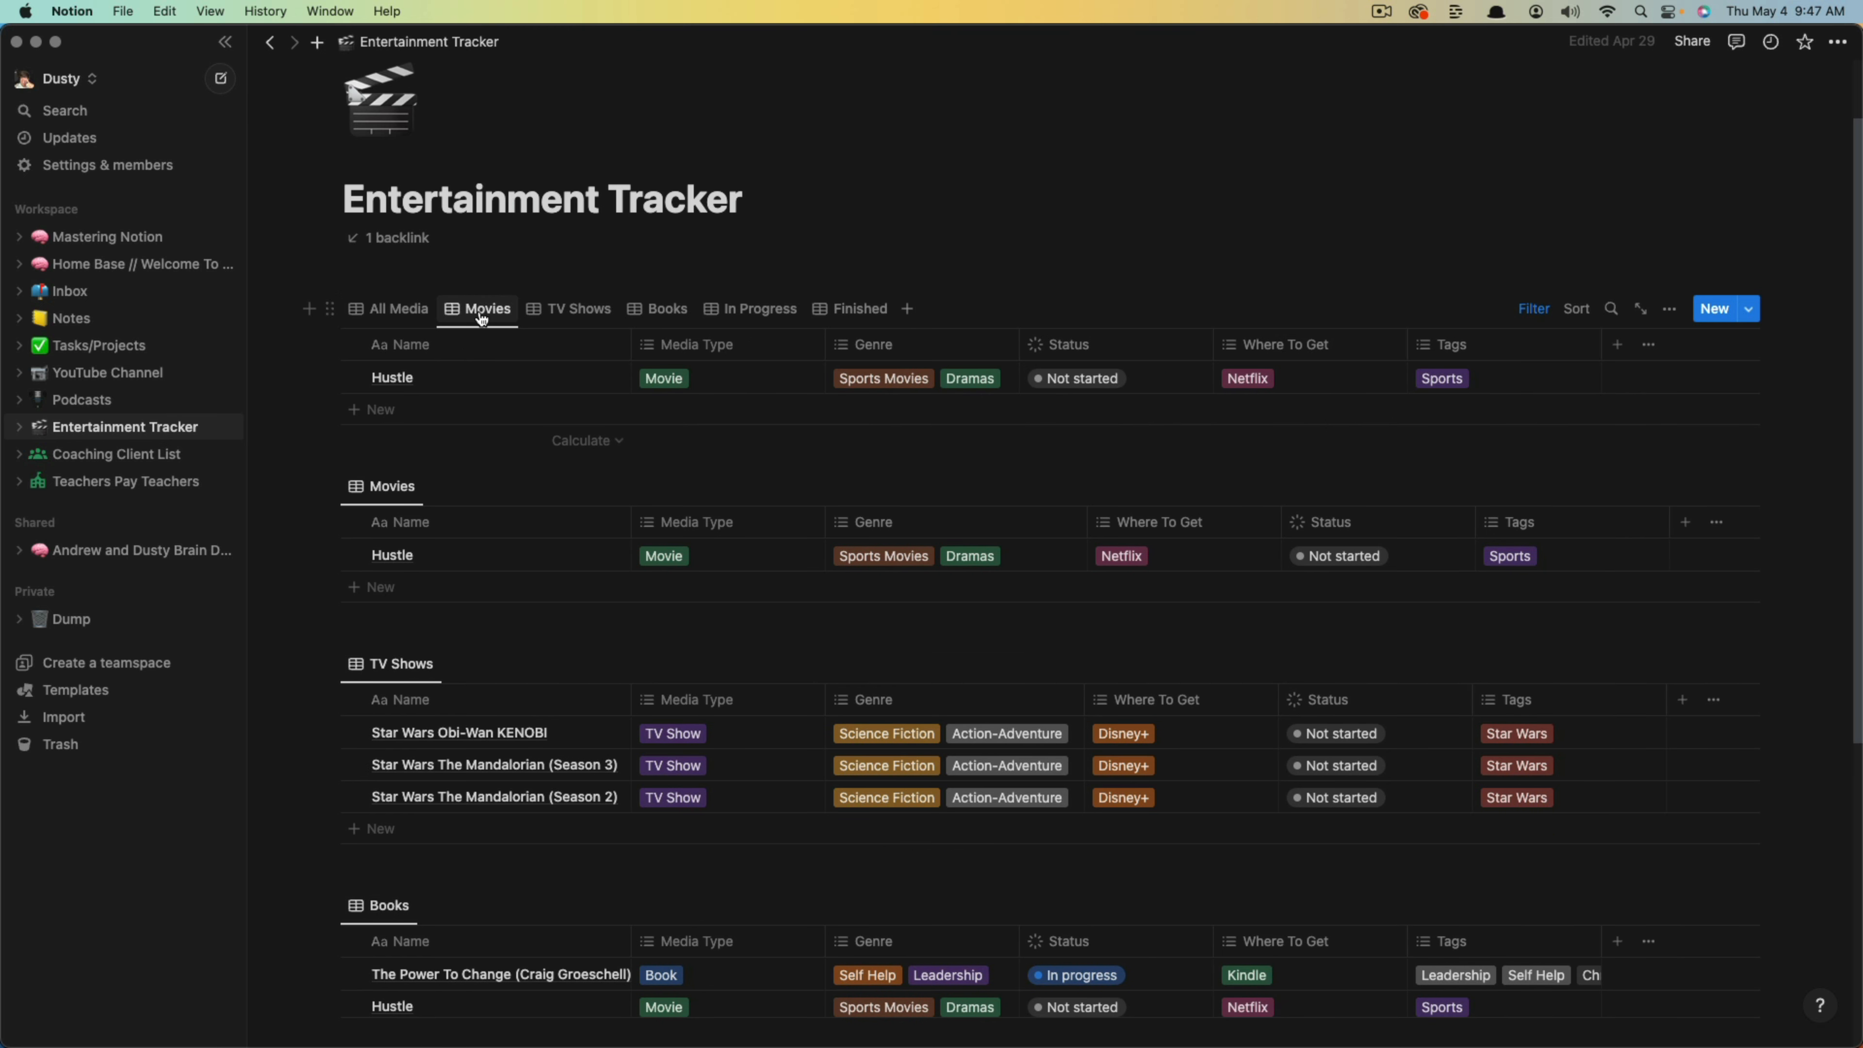
{"action": "left_click", "coordinate": [561, 319]}
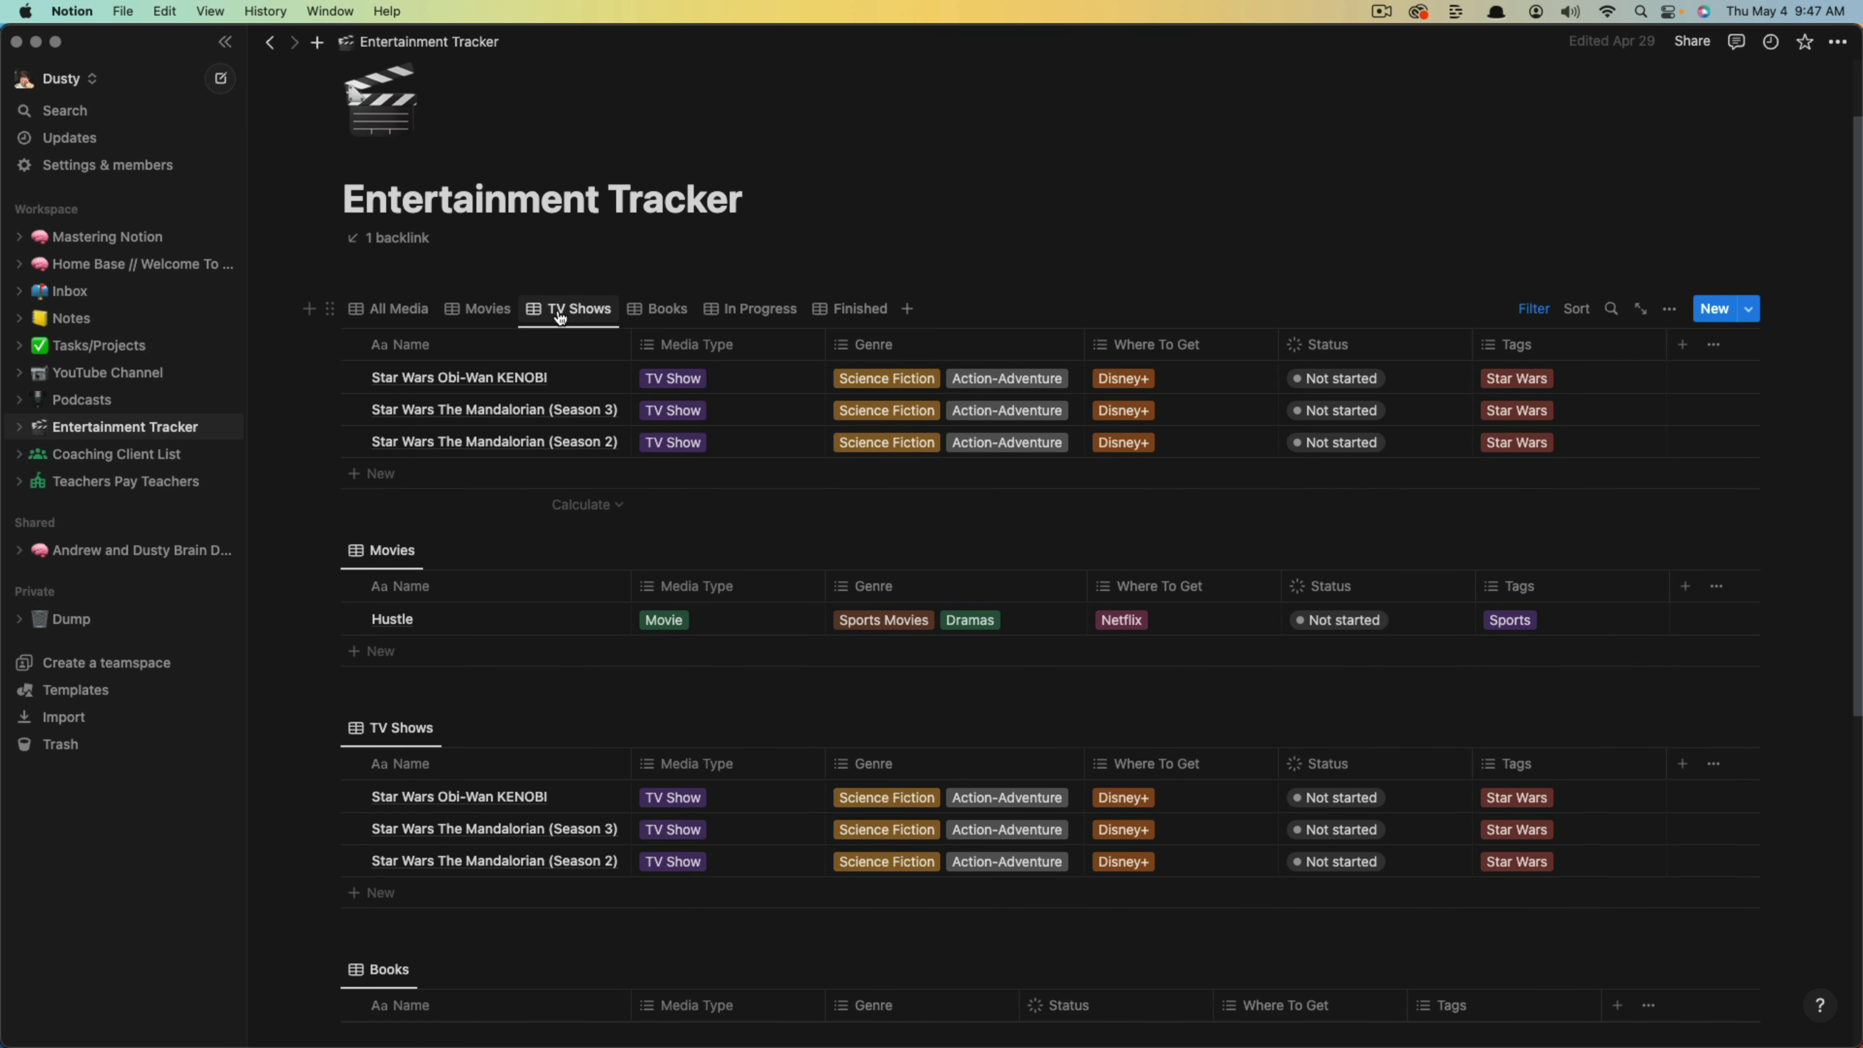
{"action": "left_click", "coordinate": [485, 322]}
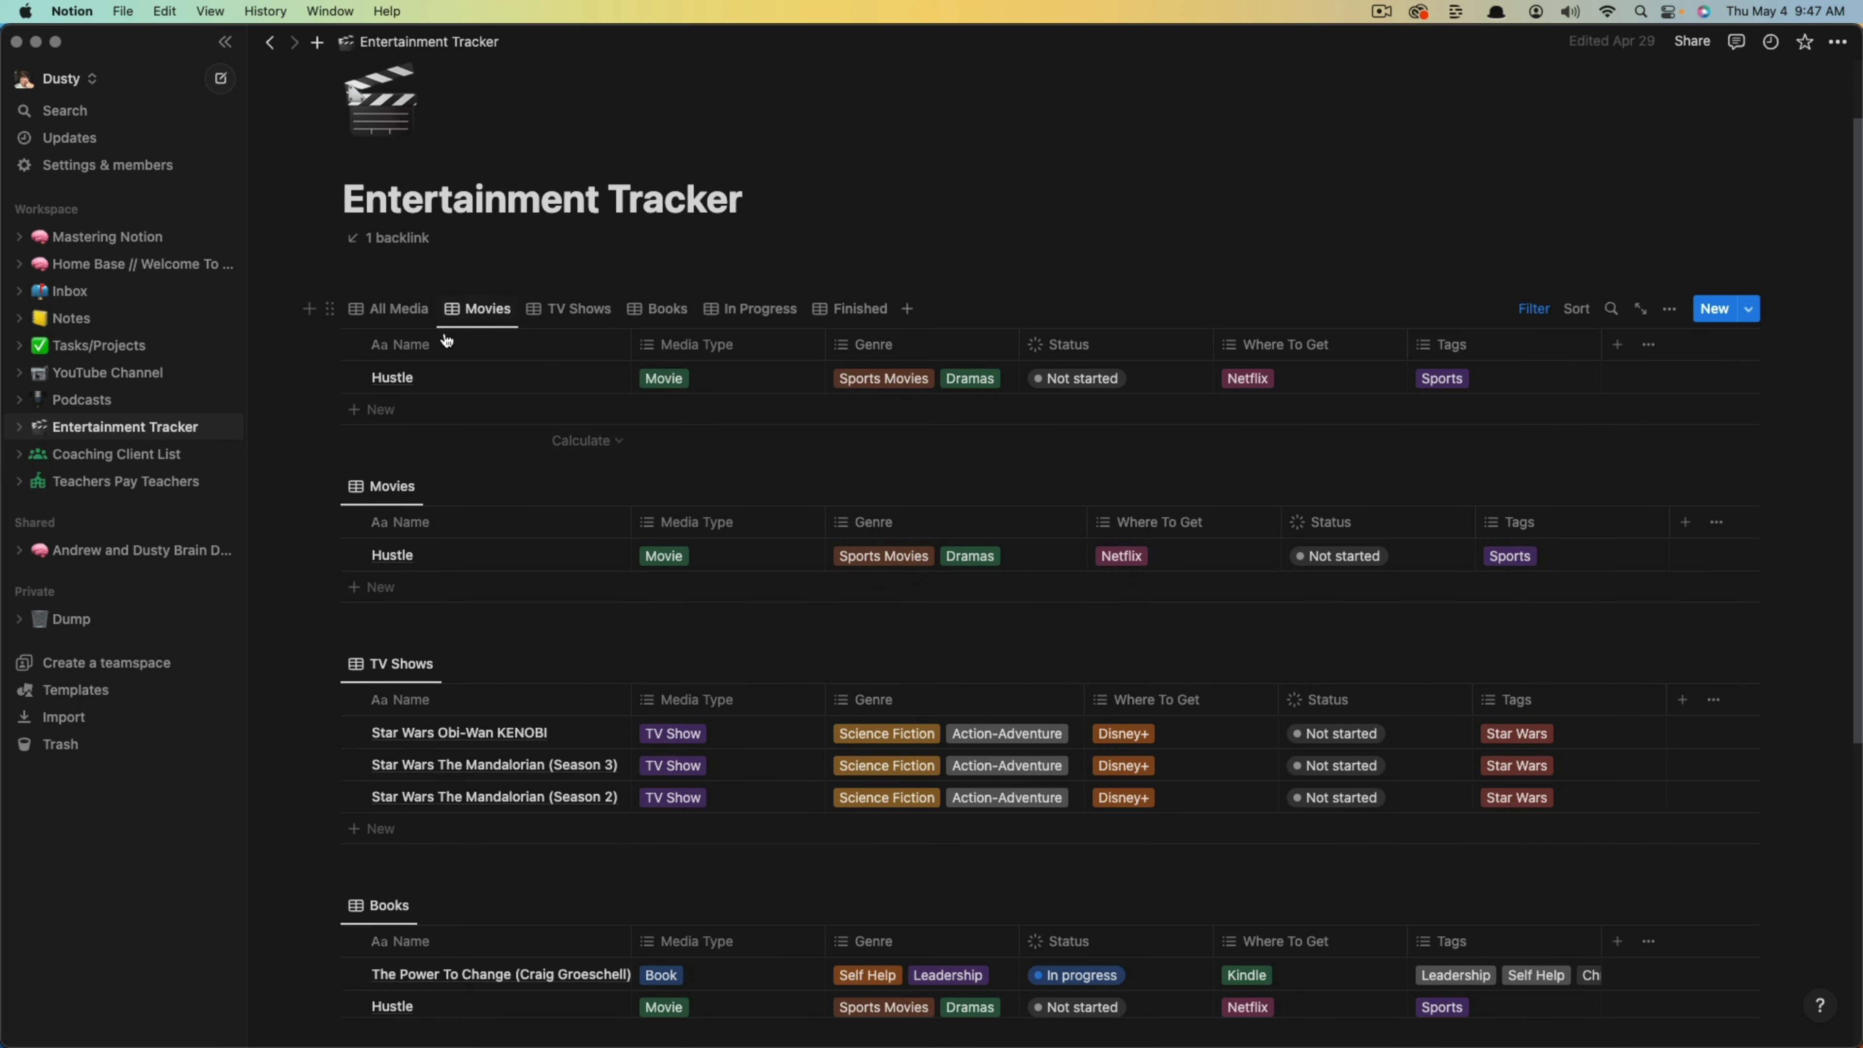
{"action": "left_click", "coordinate": [400, 315]}
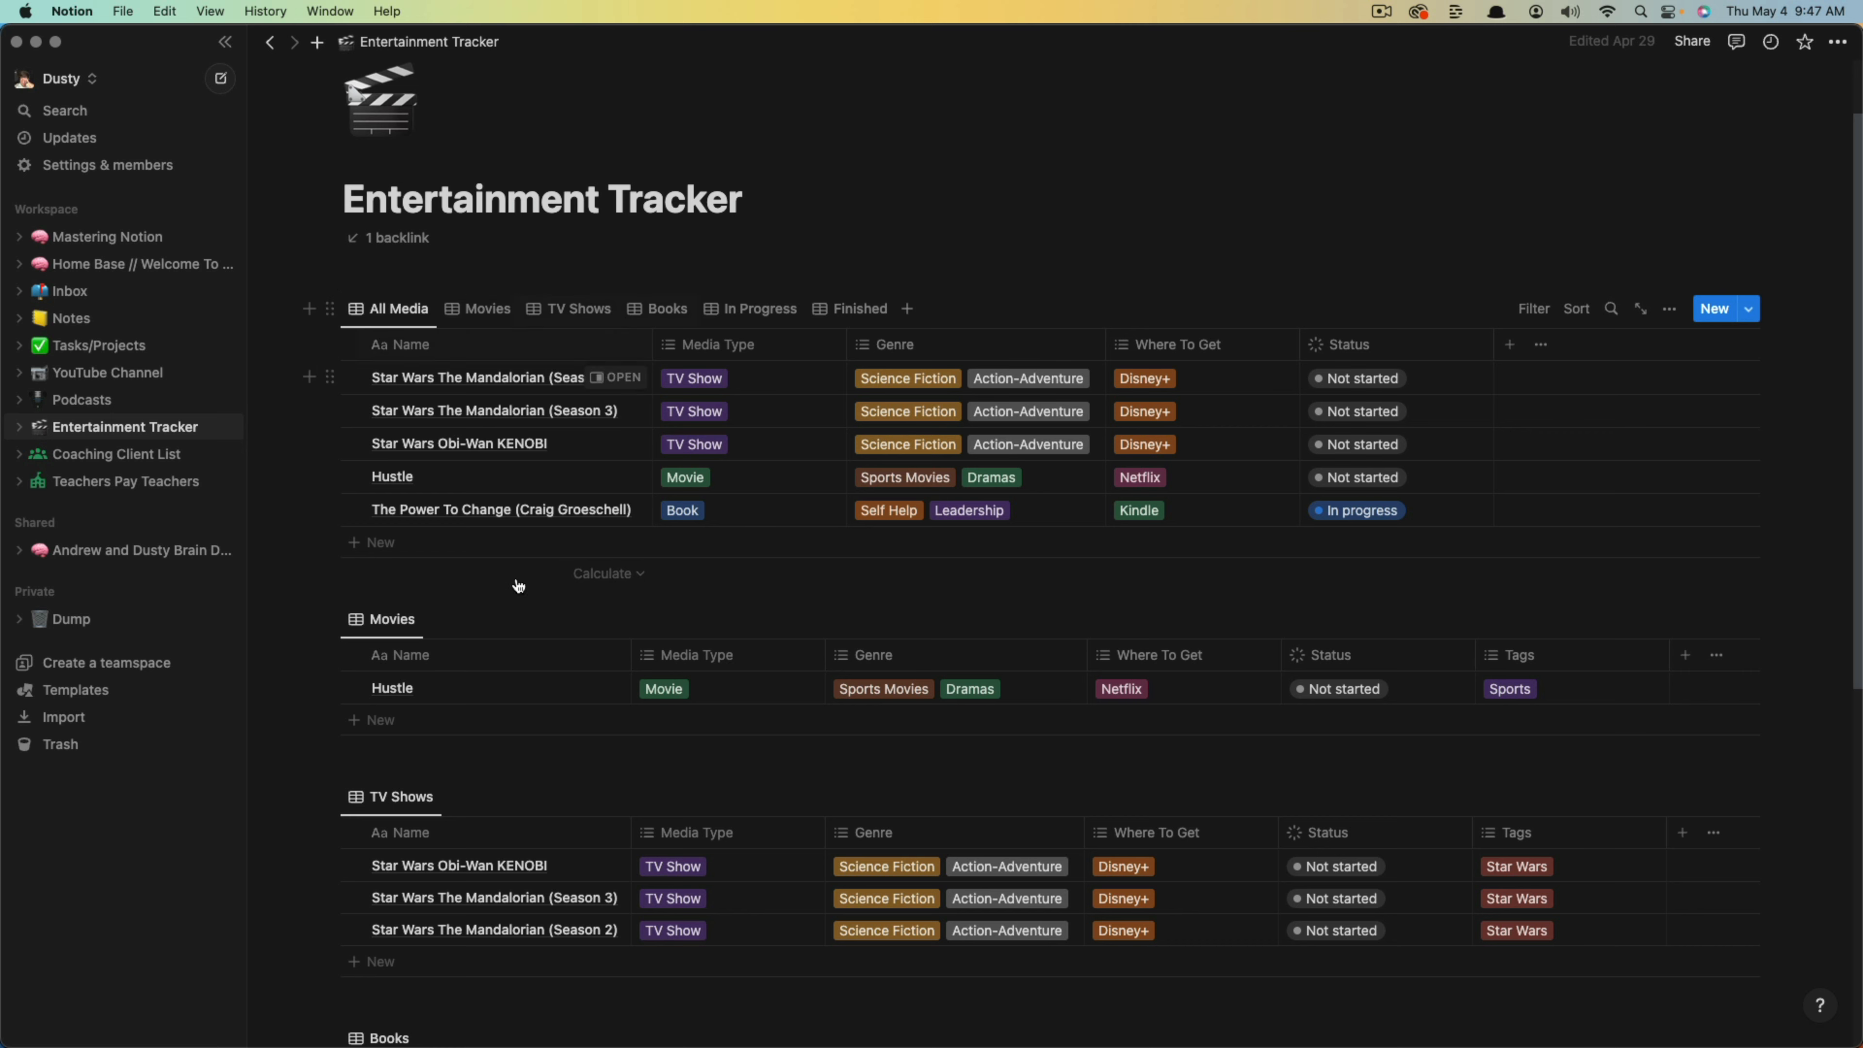
{"action": "scroll", "coordinate": [572, 624], "scroll_direction": "down", "scroll_amount": 5}
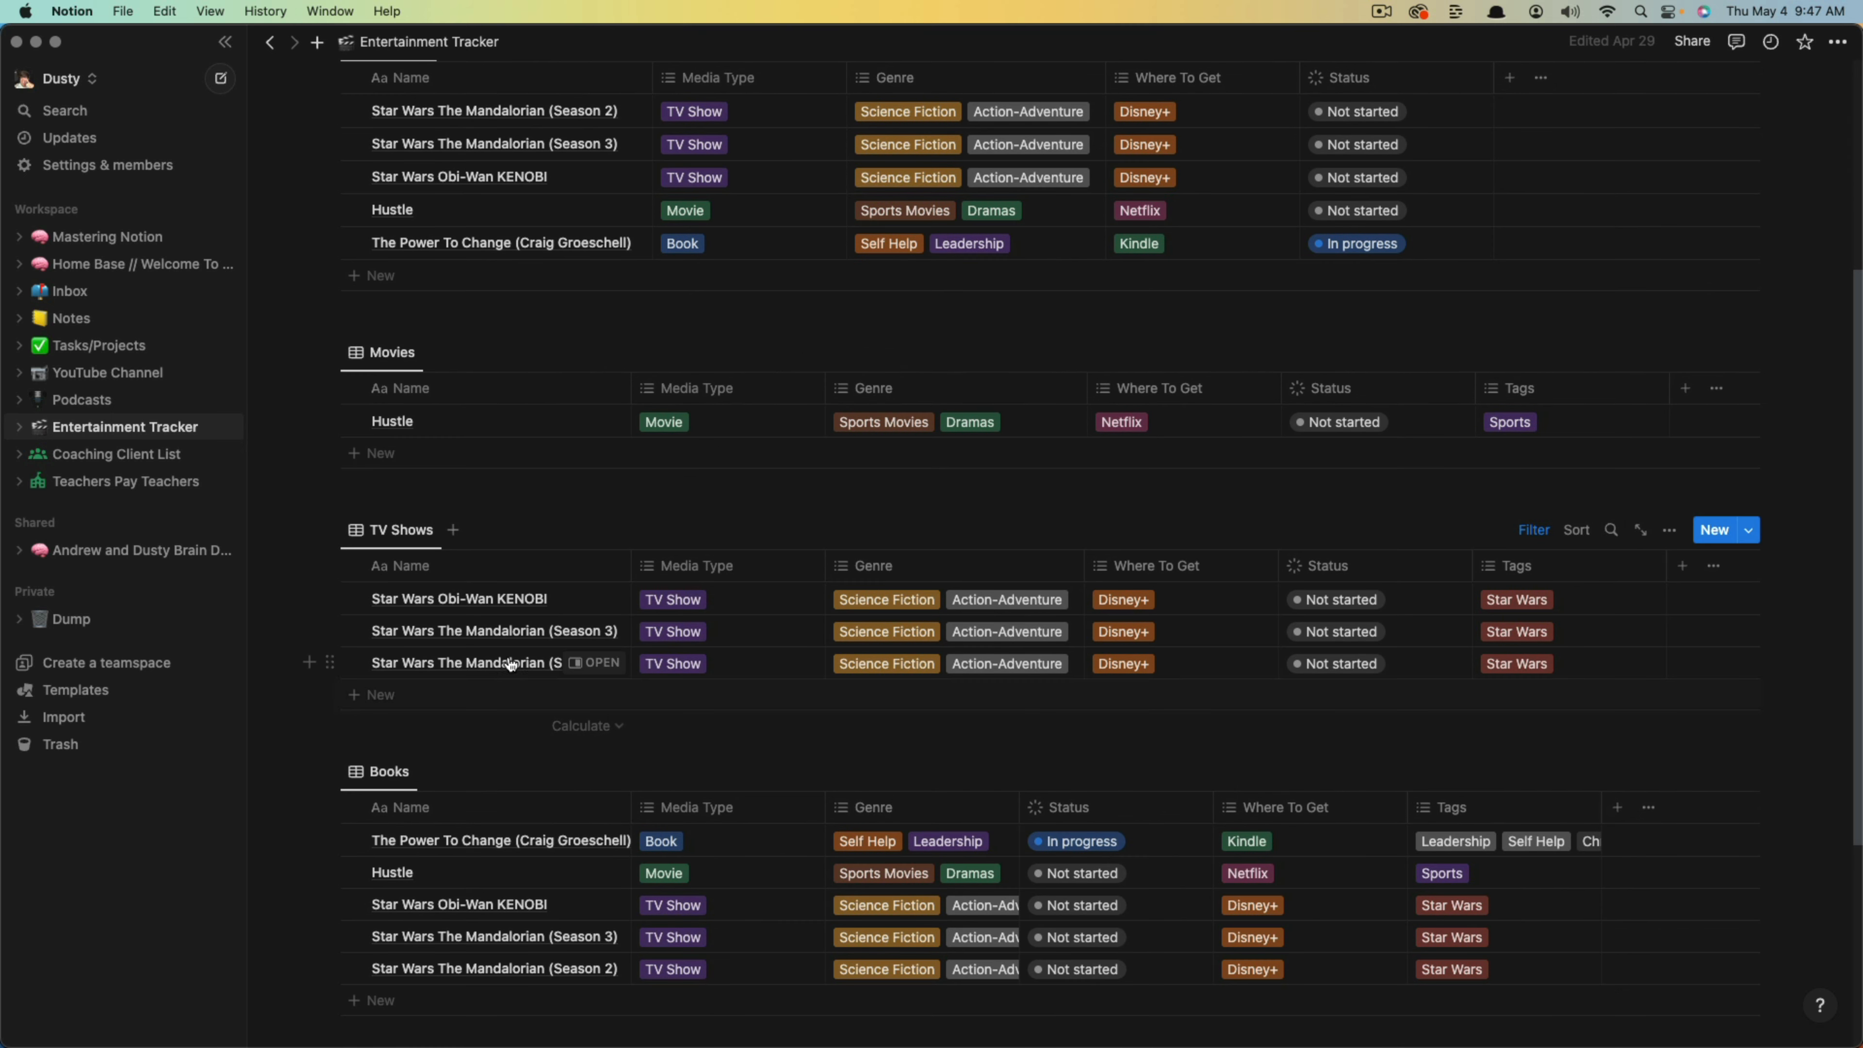
Return to the Books I'm Reading database through Mastering Notion and view the property types available for a new column.
{"action": "left_click", "coordinate": [105, 242]}
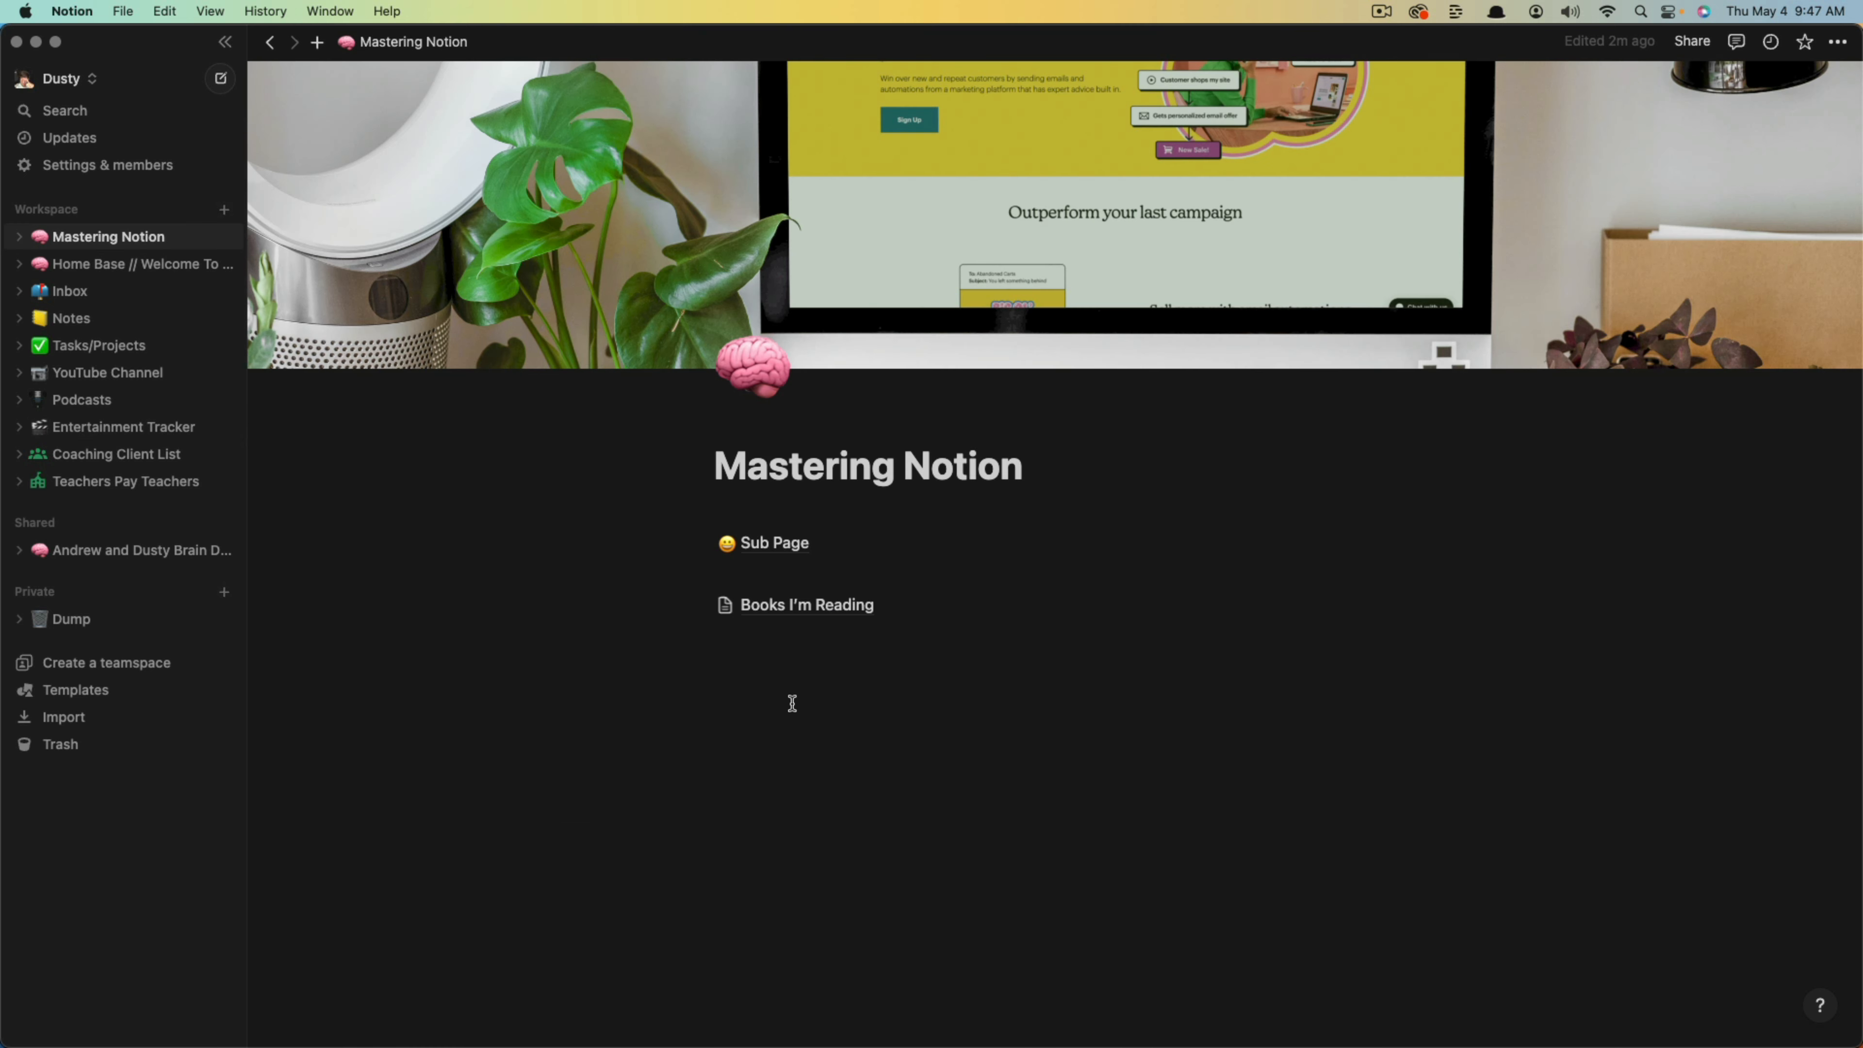
{"action": "left_click", "coordinate": [779, 613]}
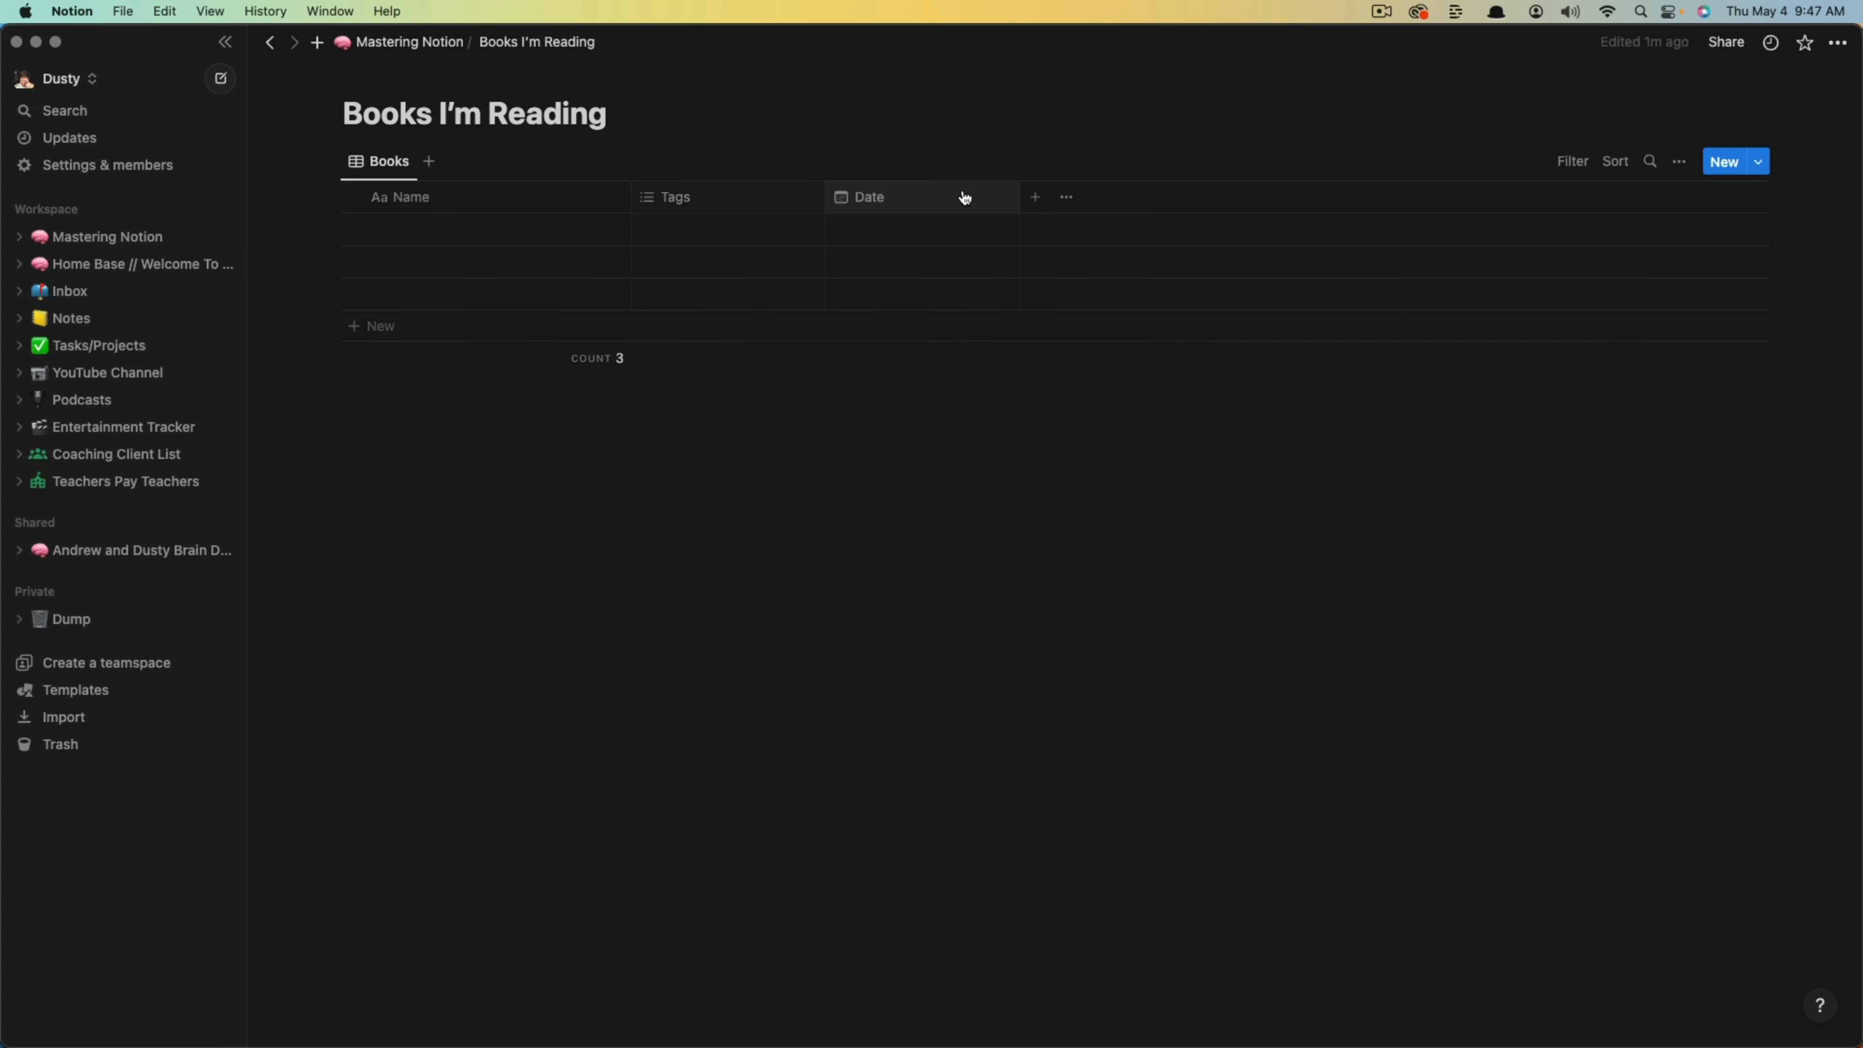
{"action": "left_click", "coordinate": [1035, 199]}
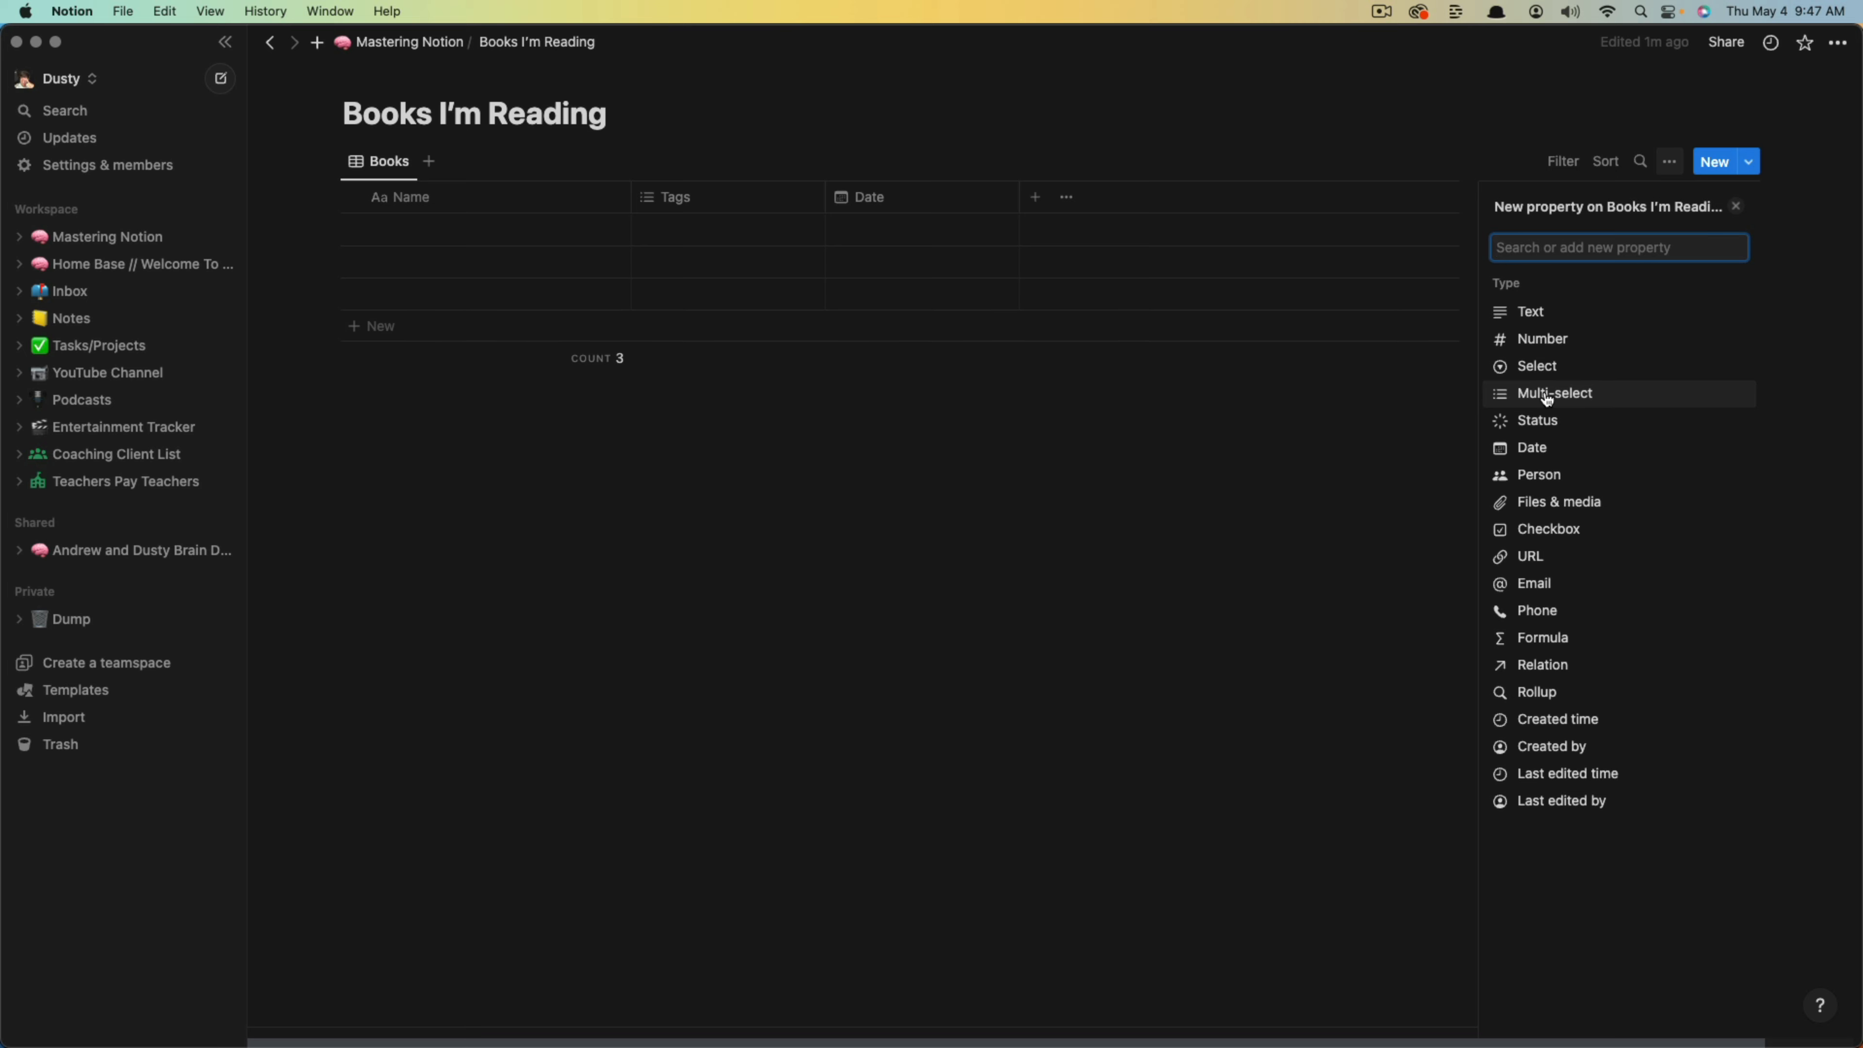
Open the Entertainment Tracker page and inspect the options of the Genre property in the All Media table.
{"action": "left_click", "coordinate": [110, 429]}
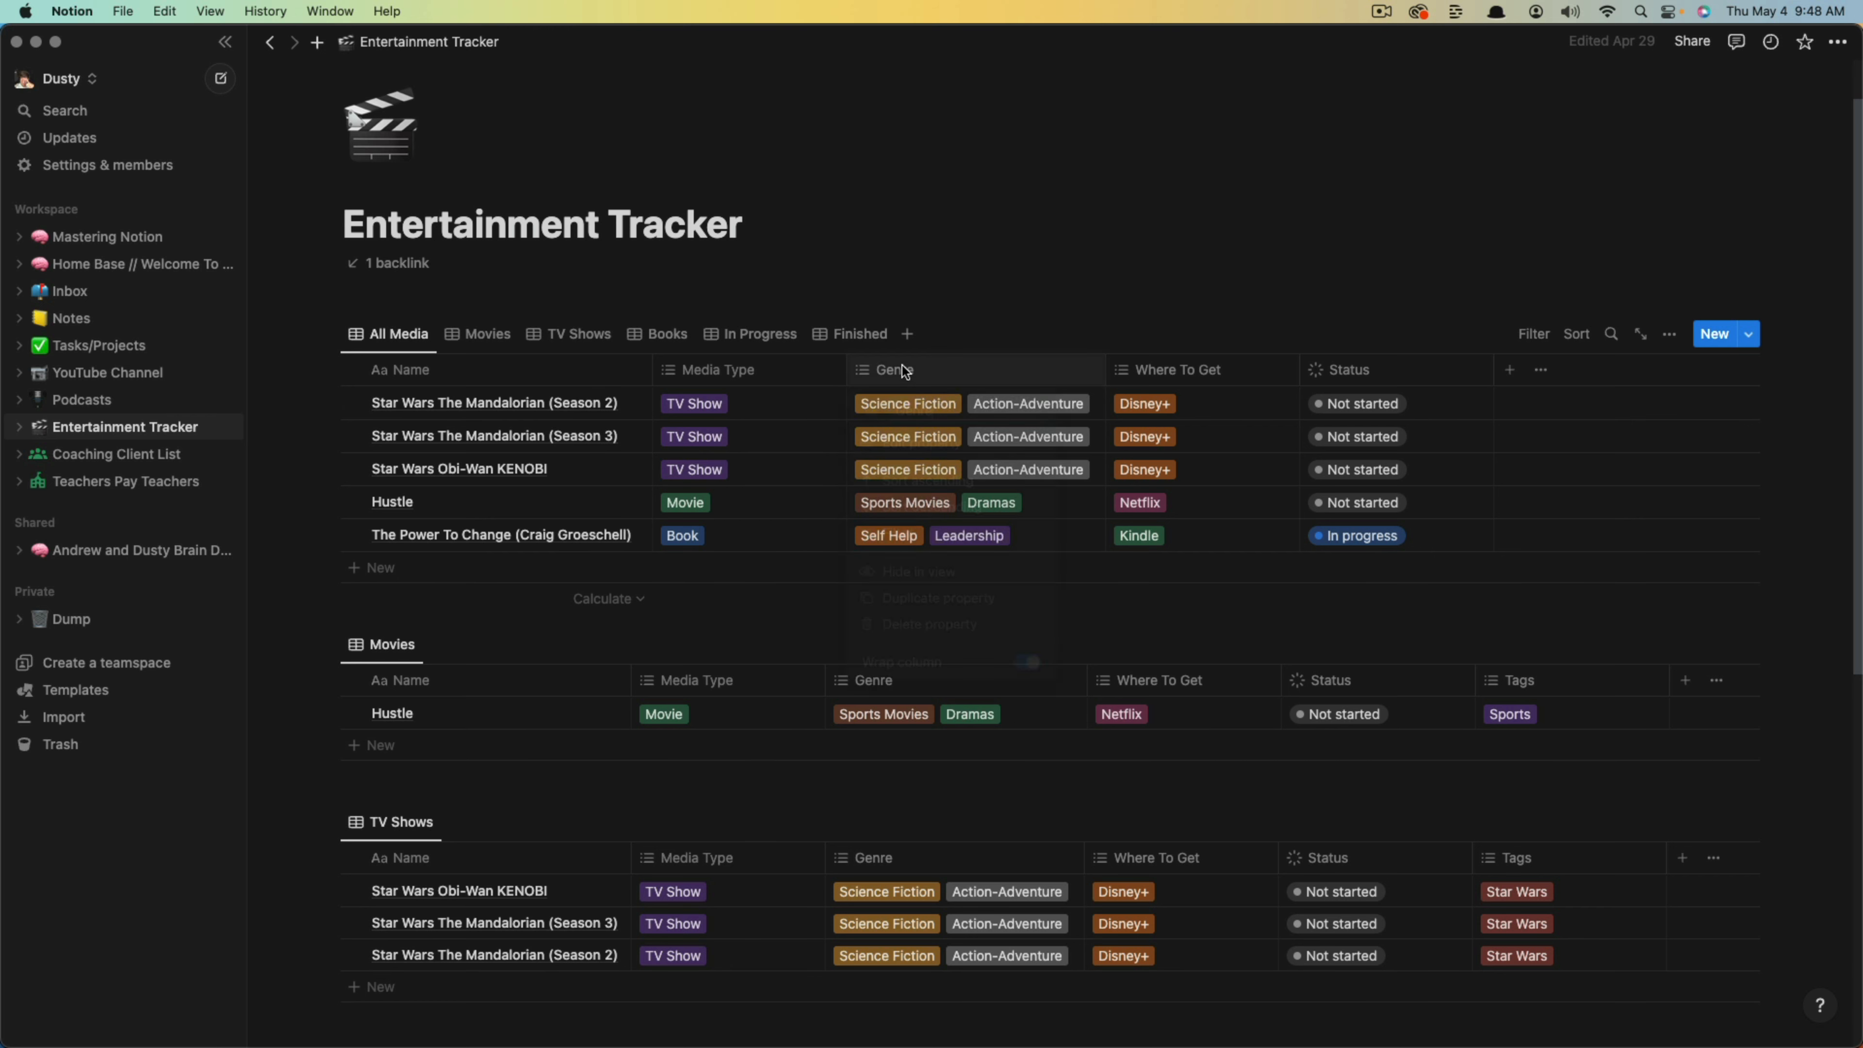
{"action": "left_click", "coordinate": [902, 383]}
{"action": "left_click", "coordinate": [922, 447]}
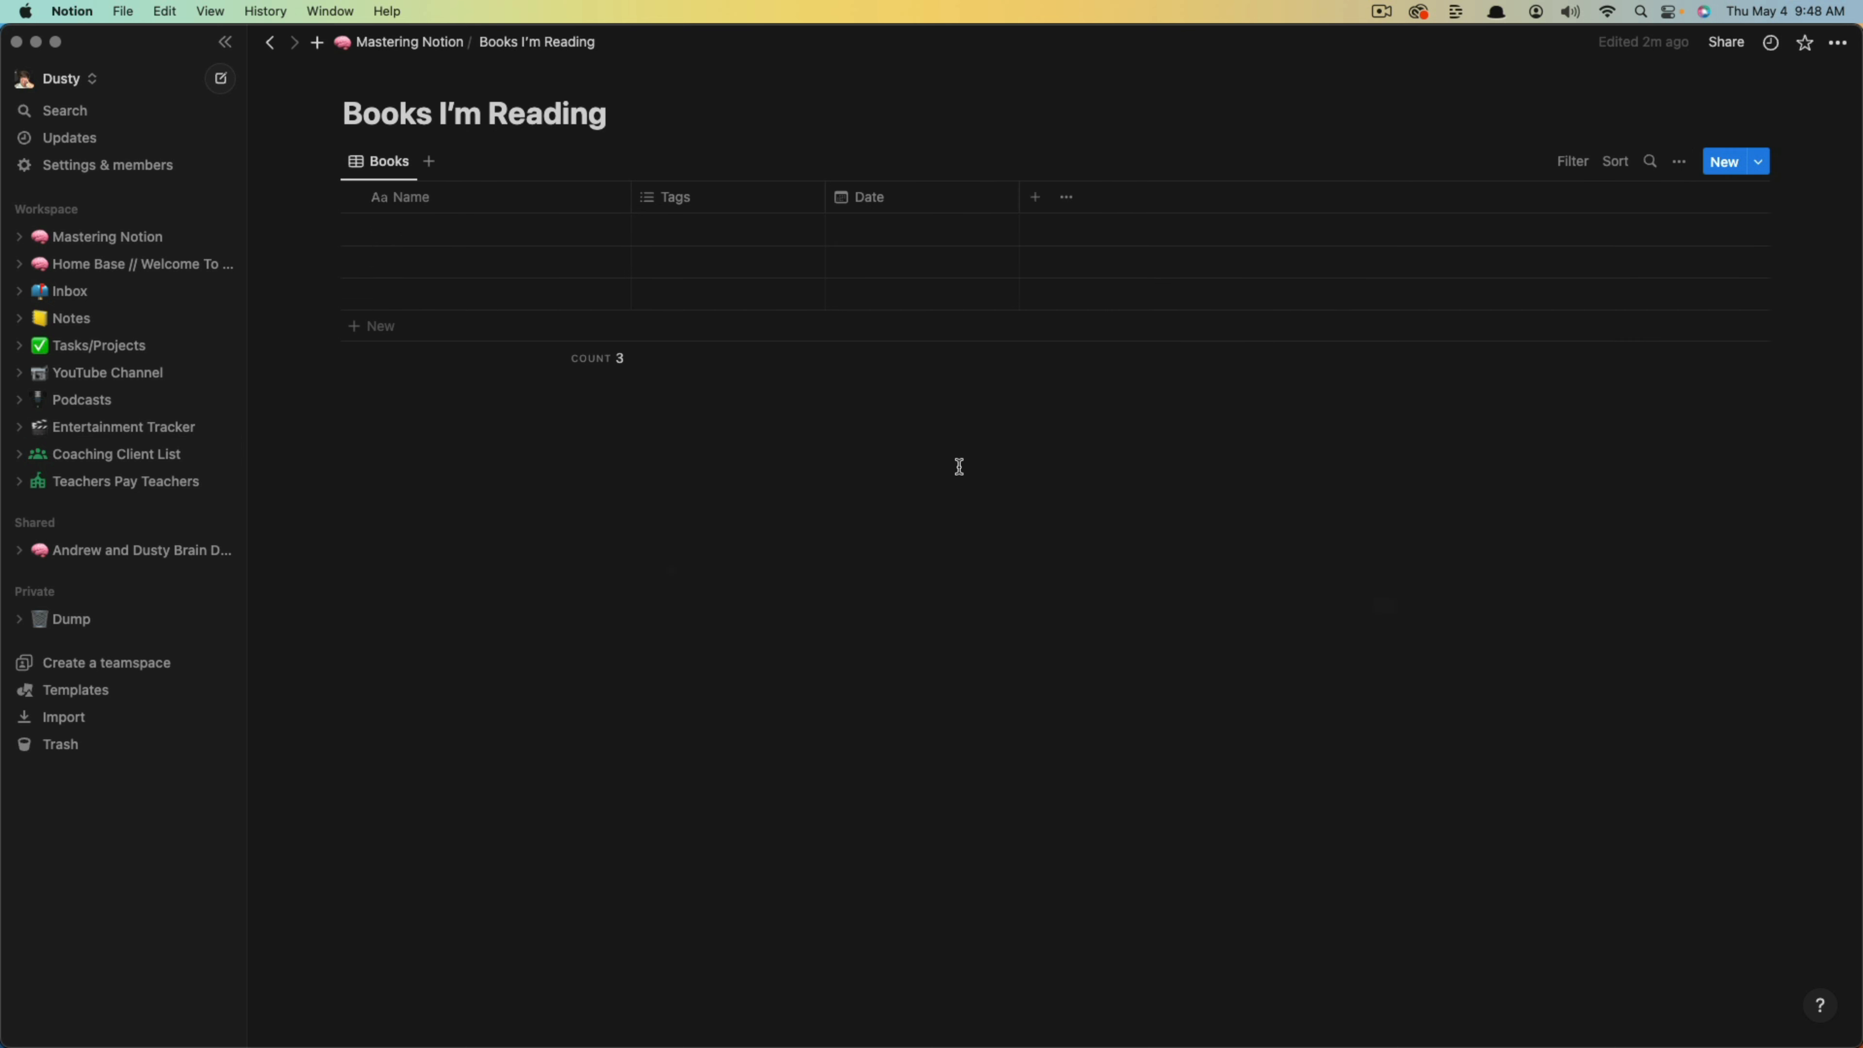
In Books I'm Reading, add a Select property with the options Option 1, Option 2 and Option 3.
{"action": "left_click", "coordinate": [1040, 201]}
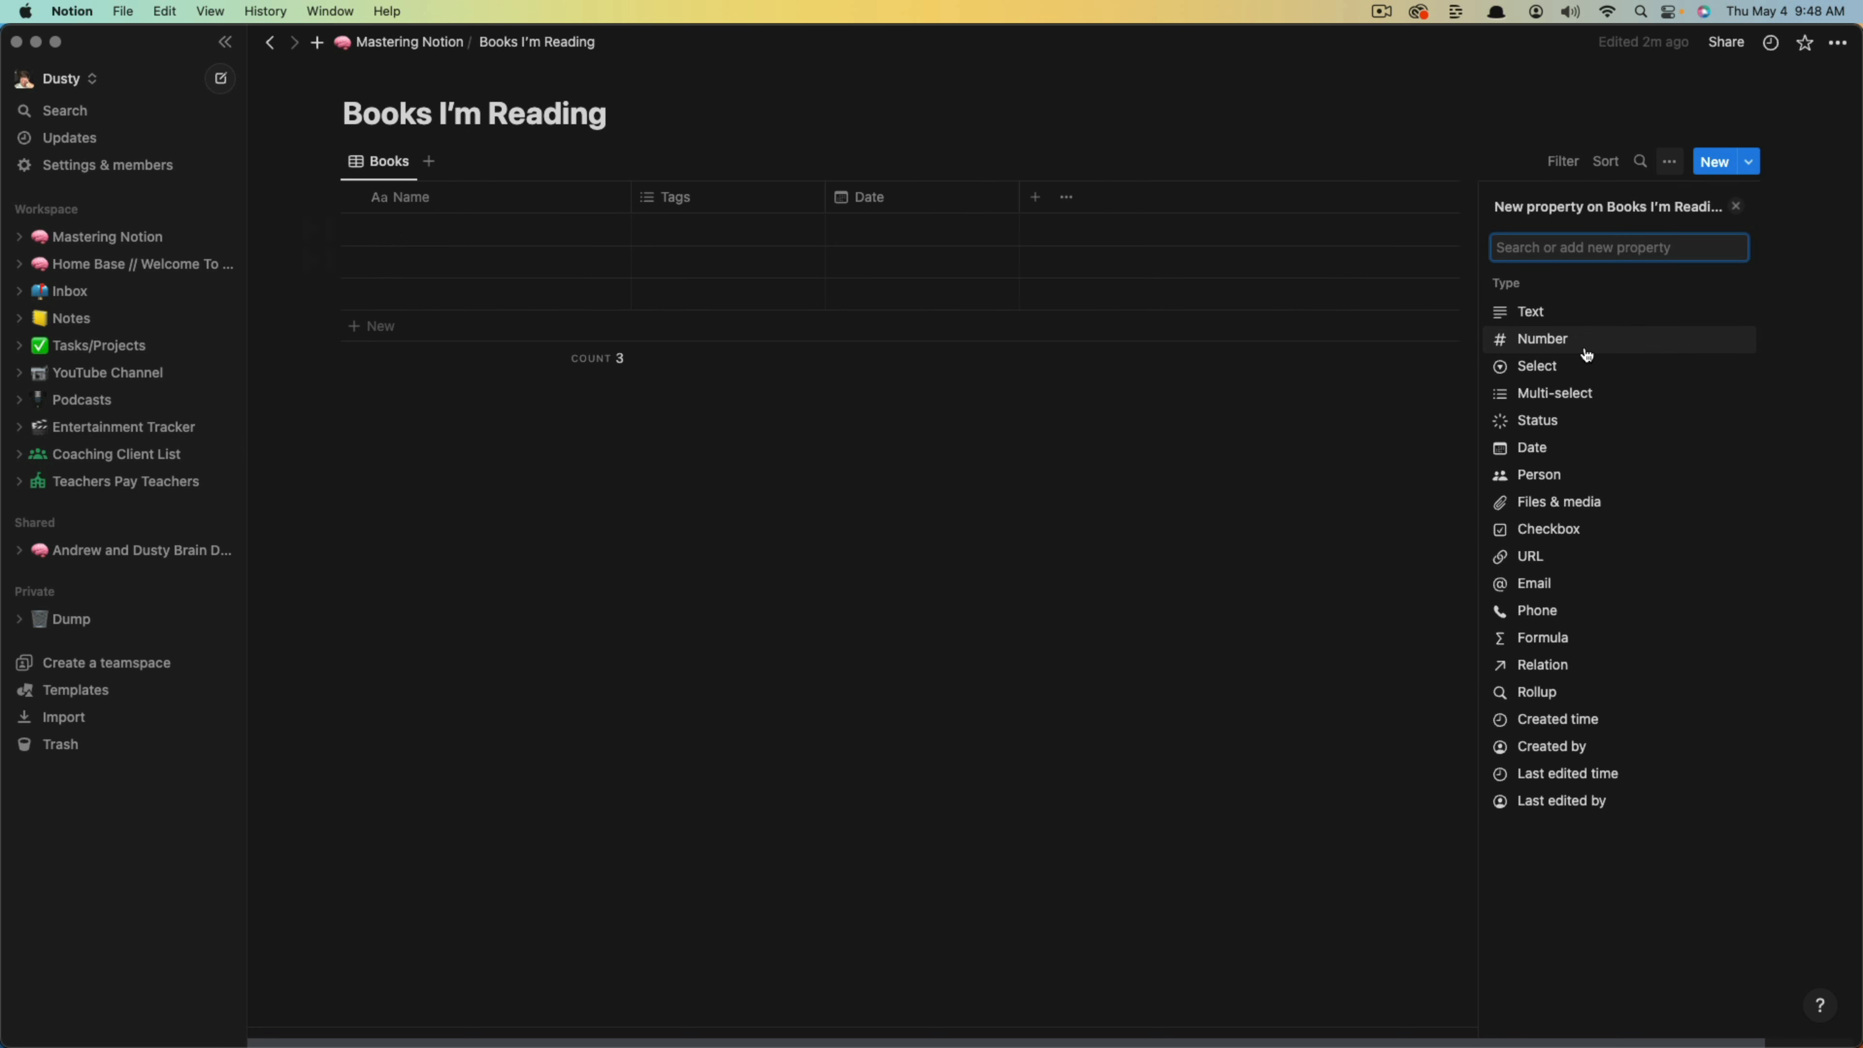
{"action": "left_click", "coordinate": [1531, 366]}
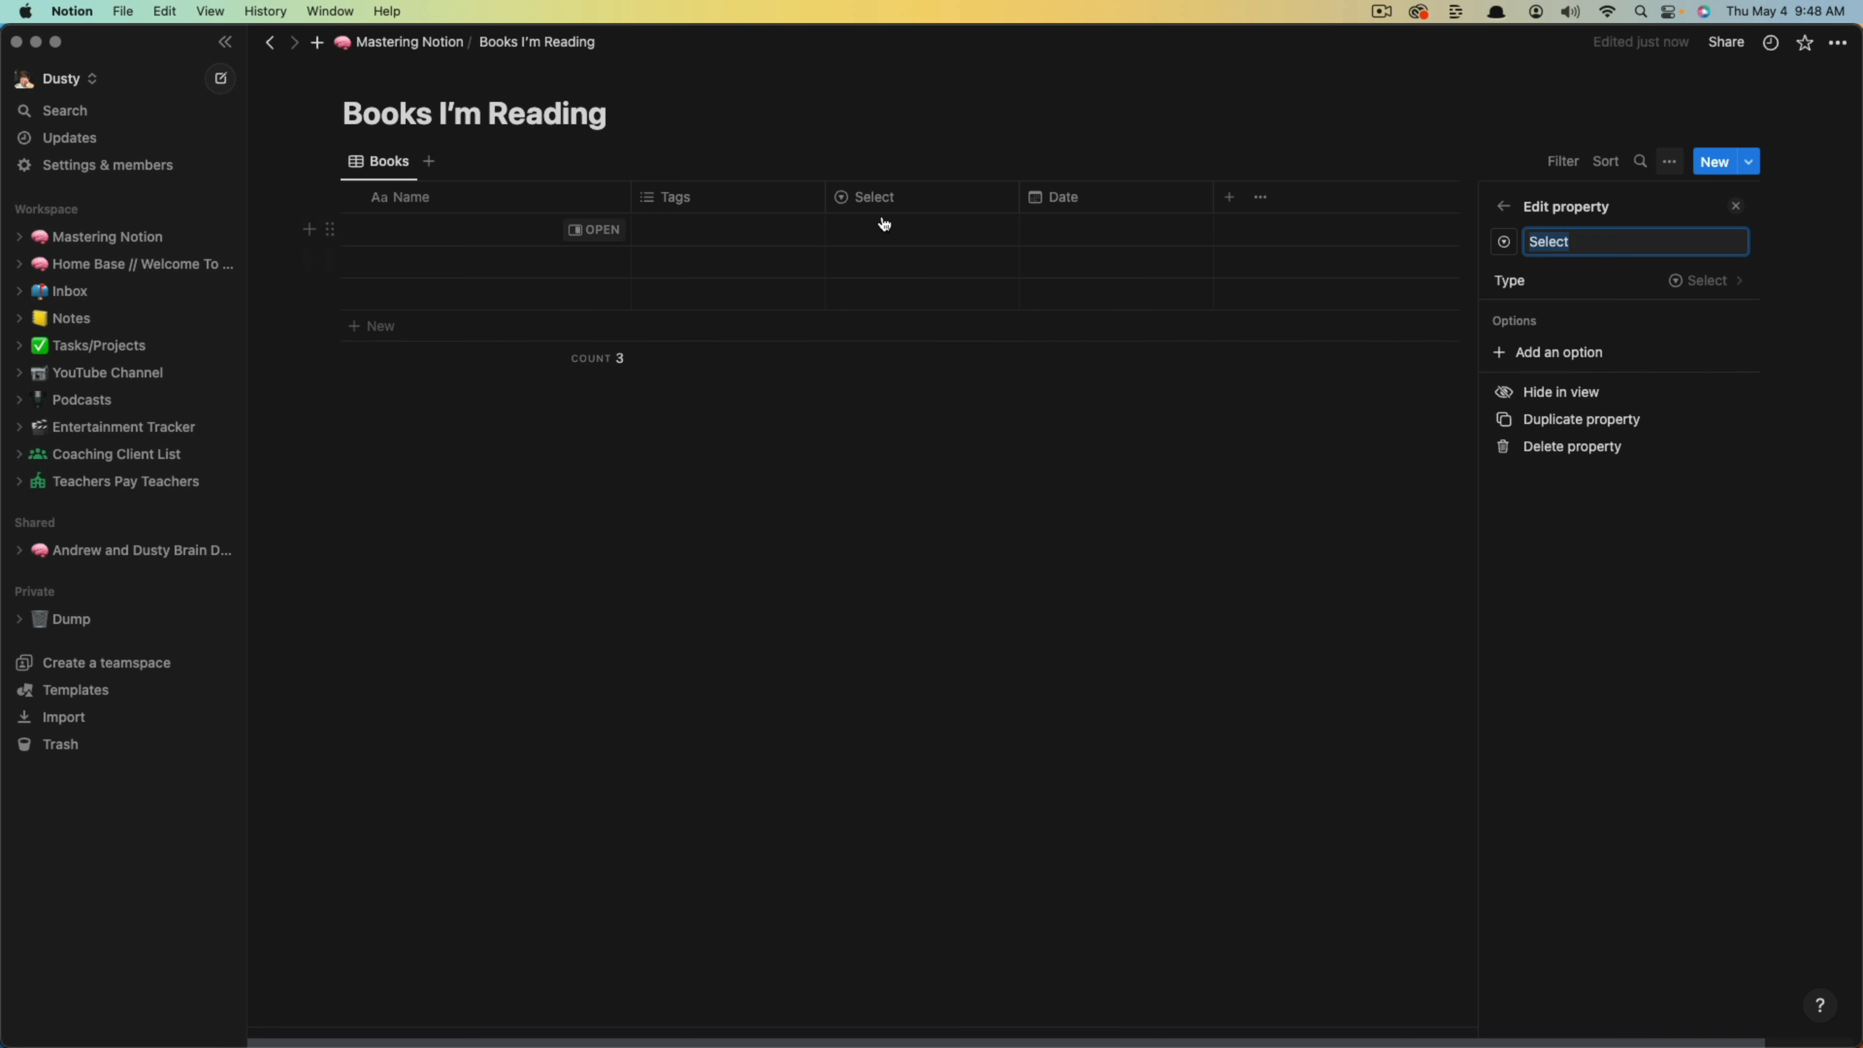
{"action": "left_click", "coordinate": [1554, 352]}
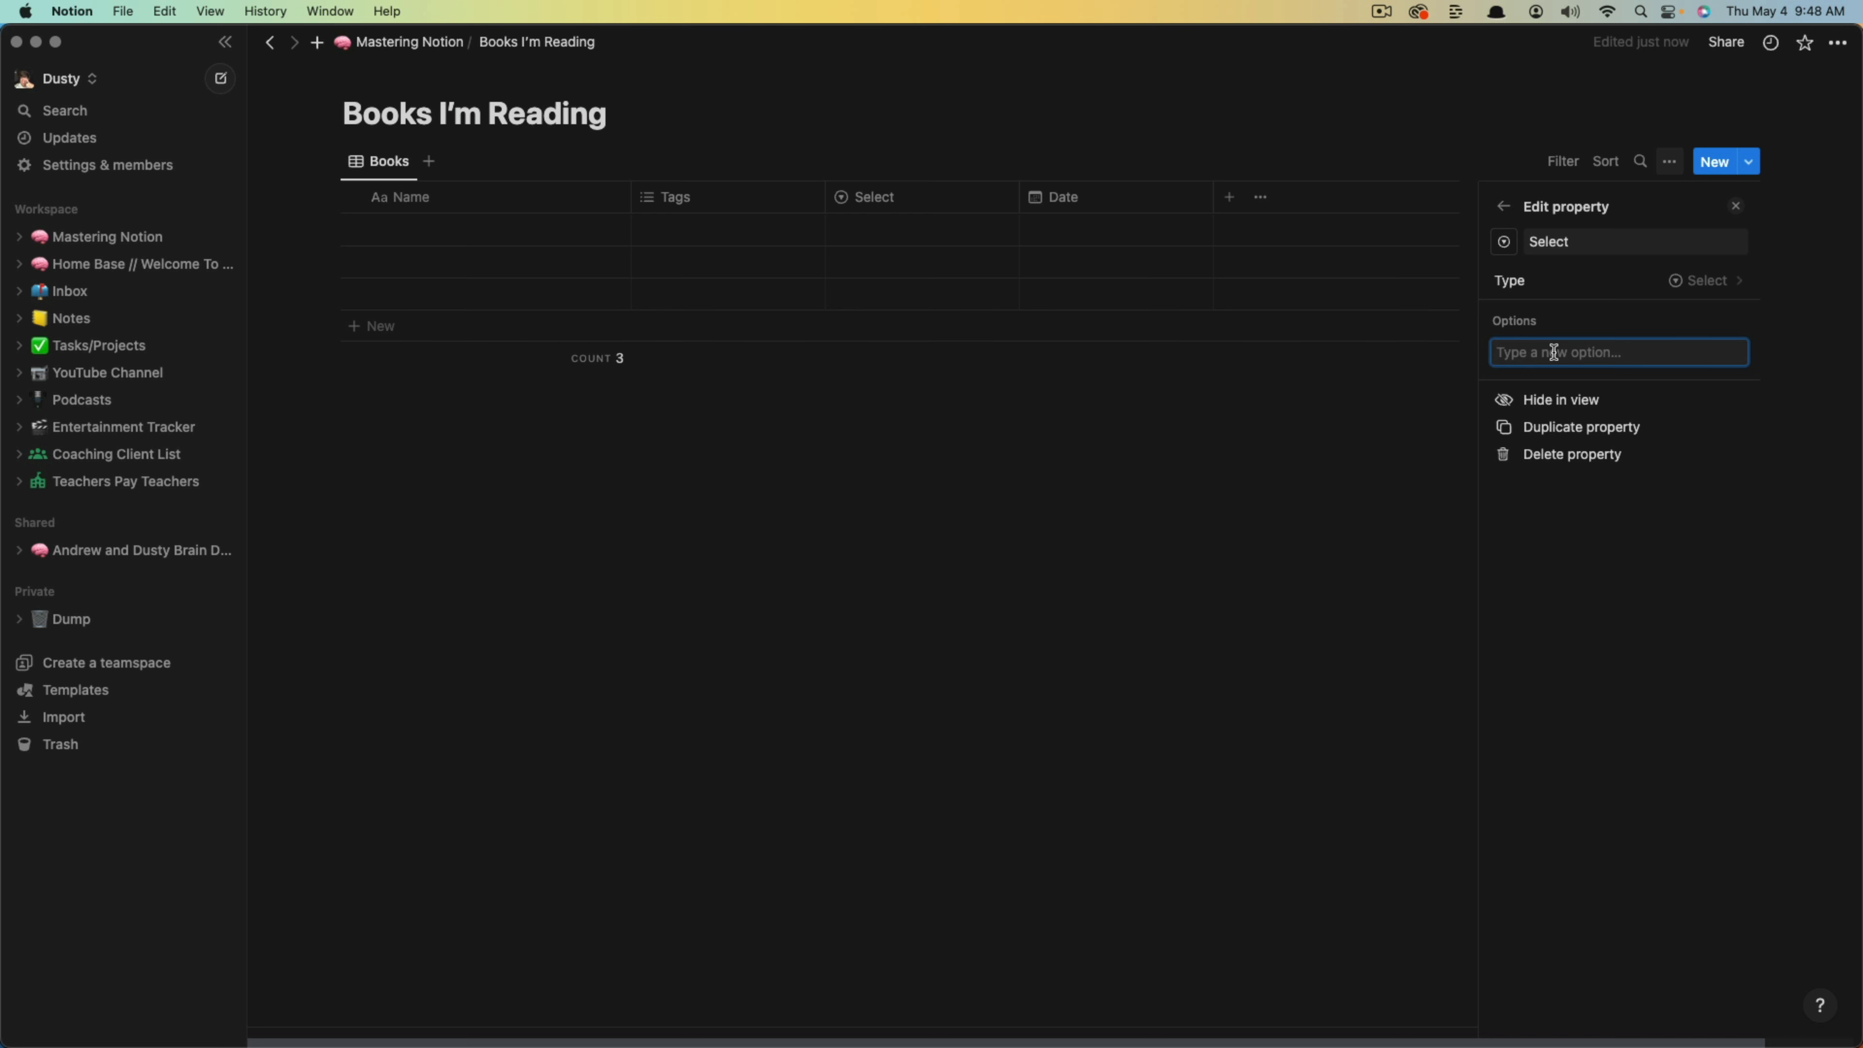
{"action": "type", "text": "Option 1"}
{"action": "key", "text": "Return"}
{"action": "type", "text": "Option 2"}
{"action": "key", "text": "Return"}
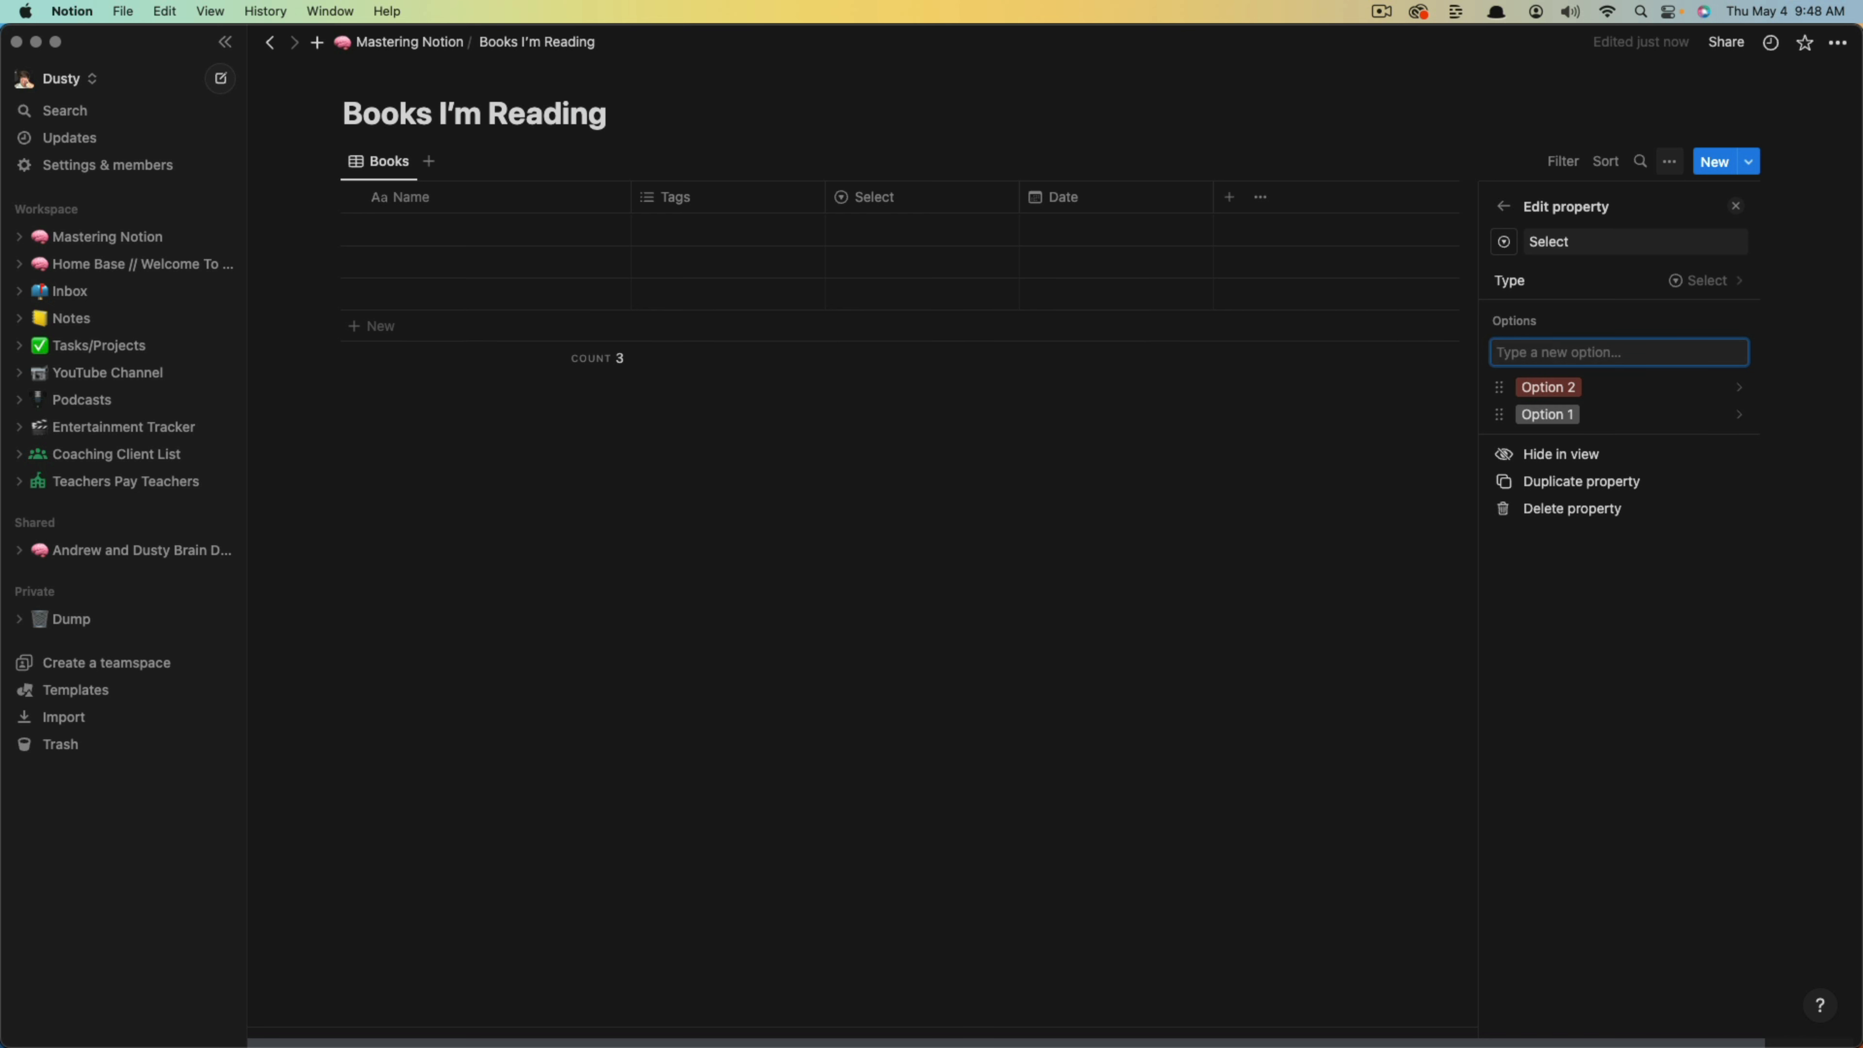
{"action": "type", "text": "OP"}
{"action": "key", "text": "Return"}
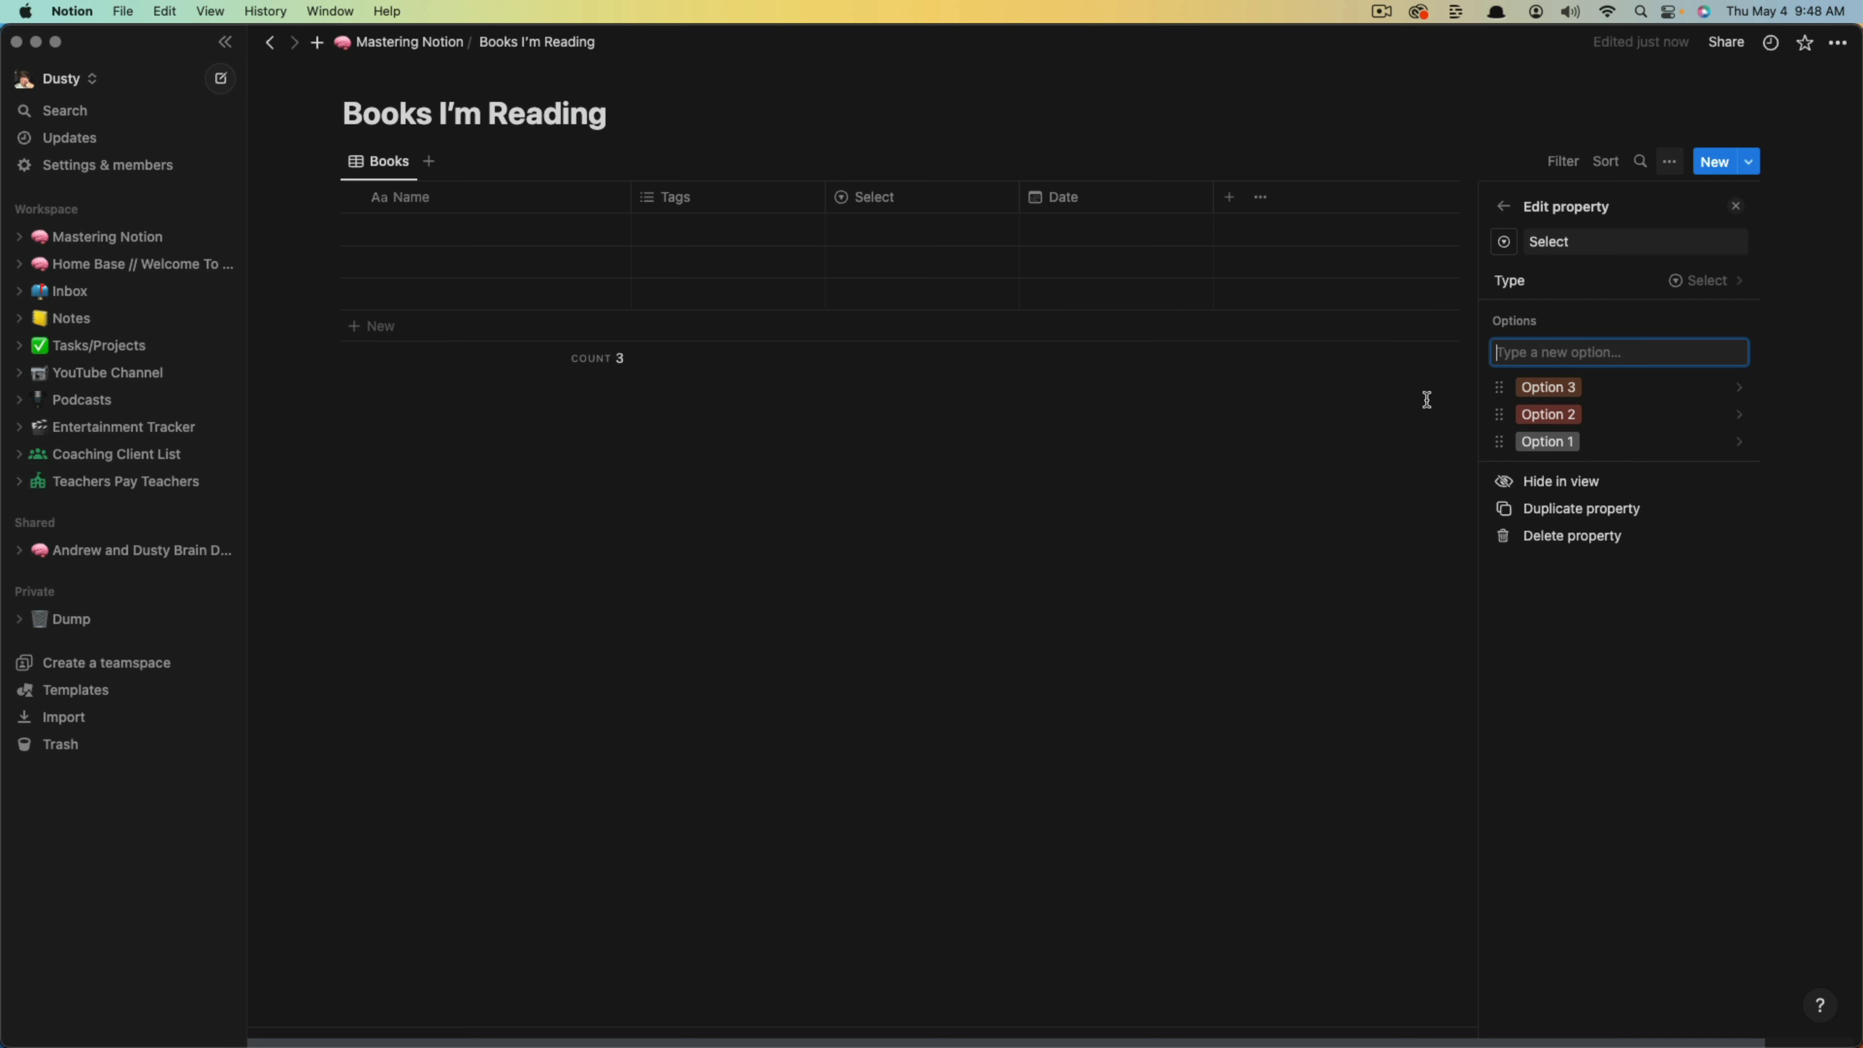
{"action": "left_click", "coordinate": [1141, 454]}
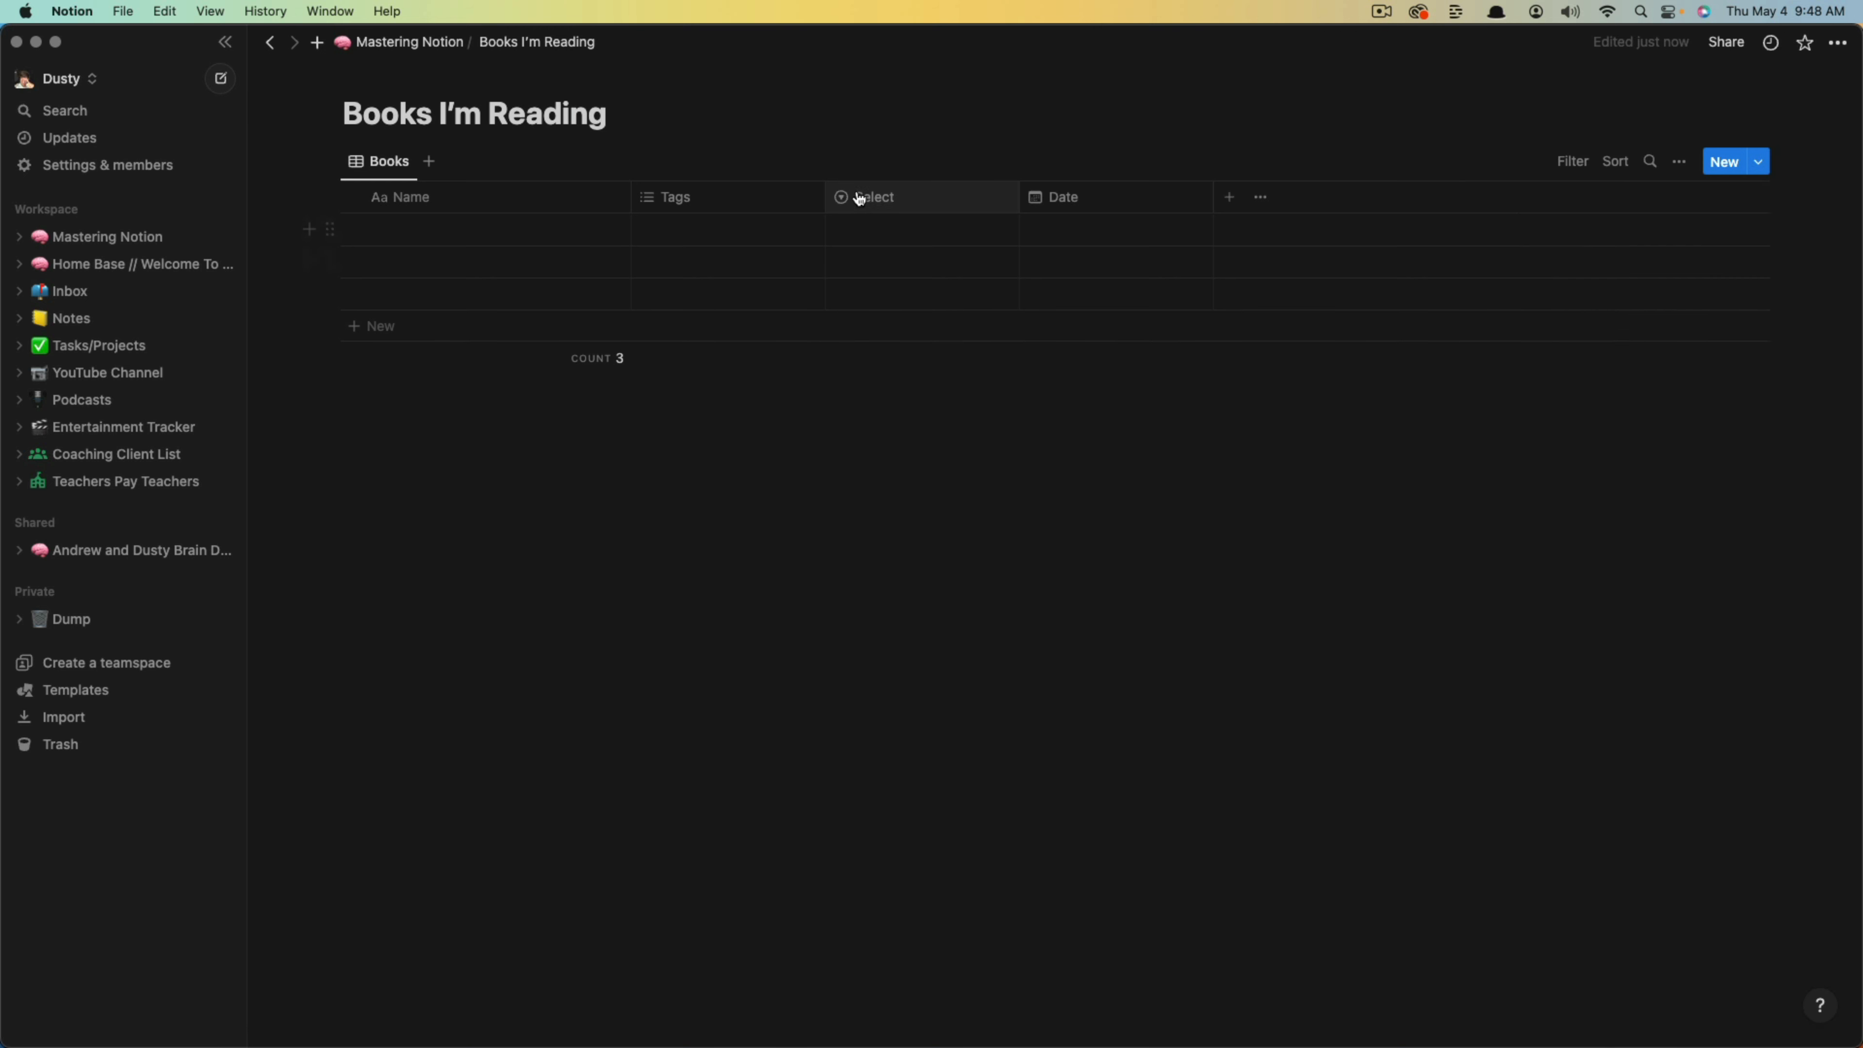
Set the Select value to Option 2 for the first row and Option 3 for the second and third rows.
{"action": "left_click", "coordinate": [894, 236]}
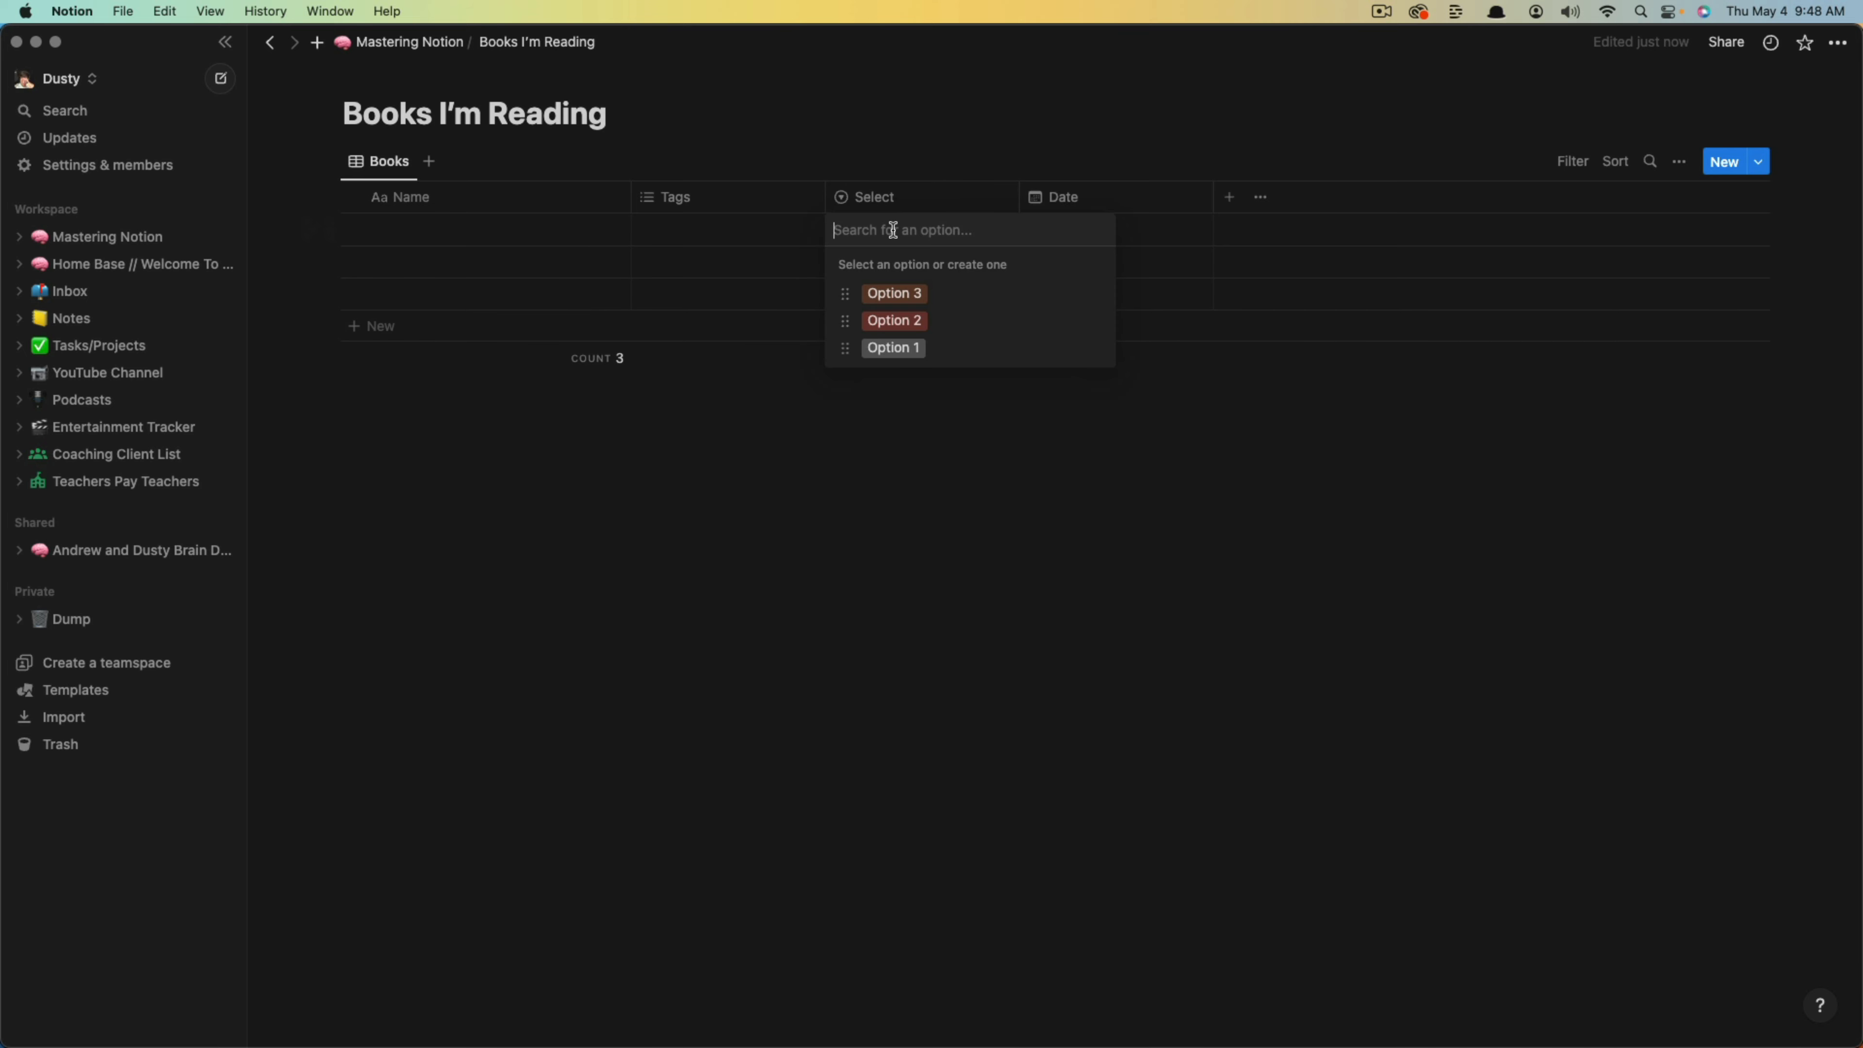
{"action": "left_click", "coordinate": [889, 318]}
{"action": "left_click", "coordinate": [869, 263]}
{"action": "left_click", "coordinate": [889, 327]}
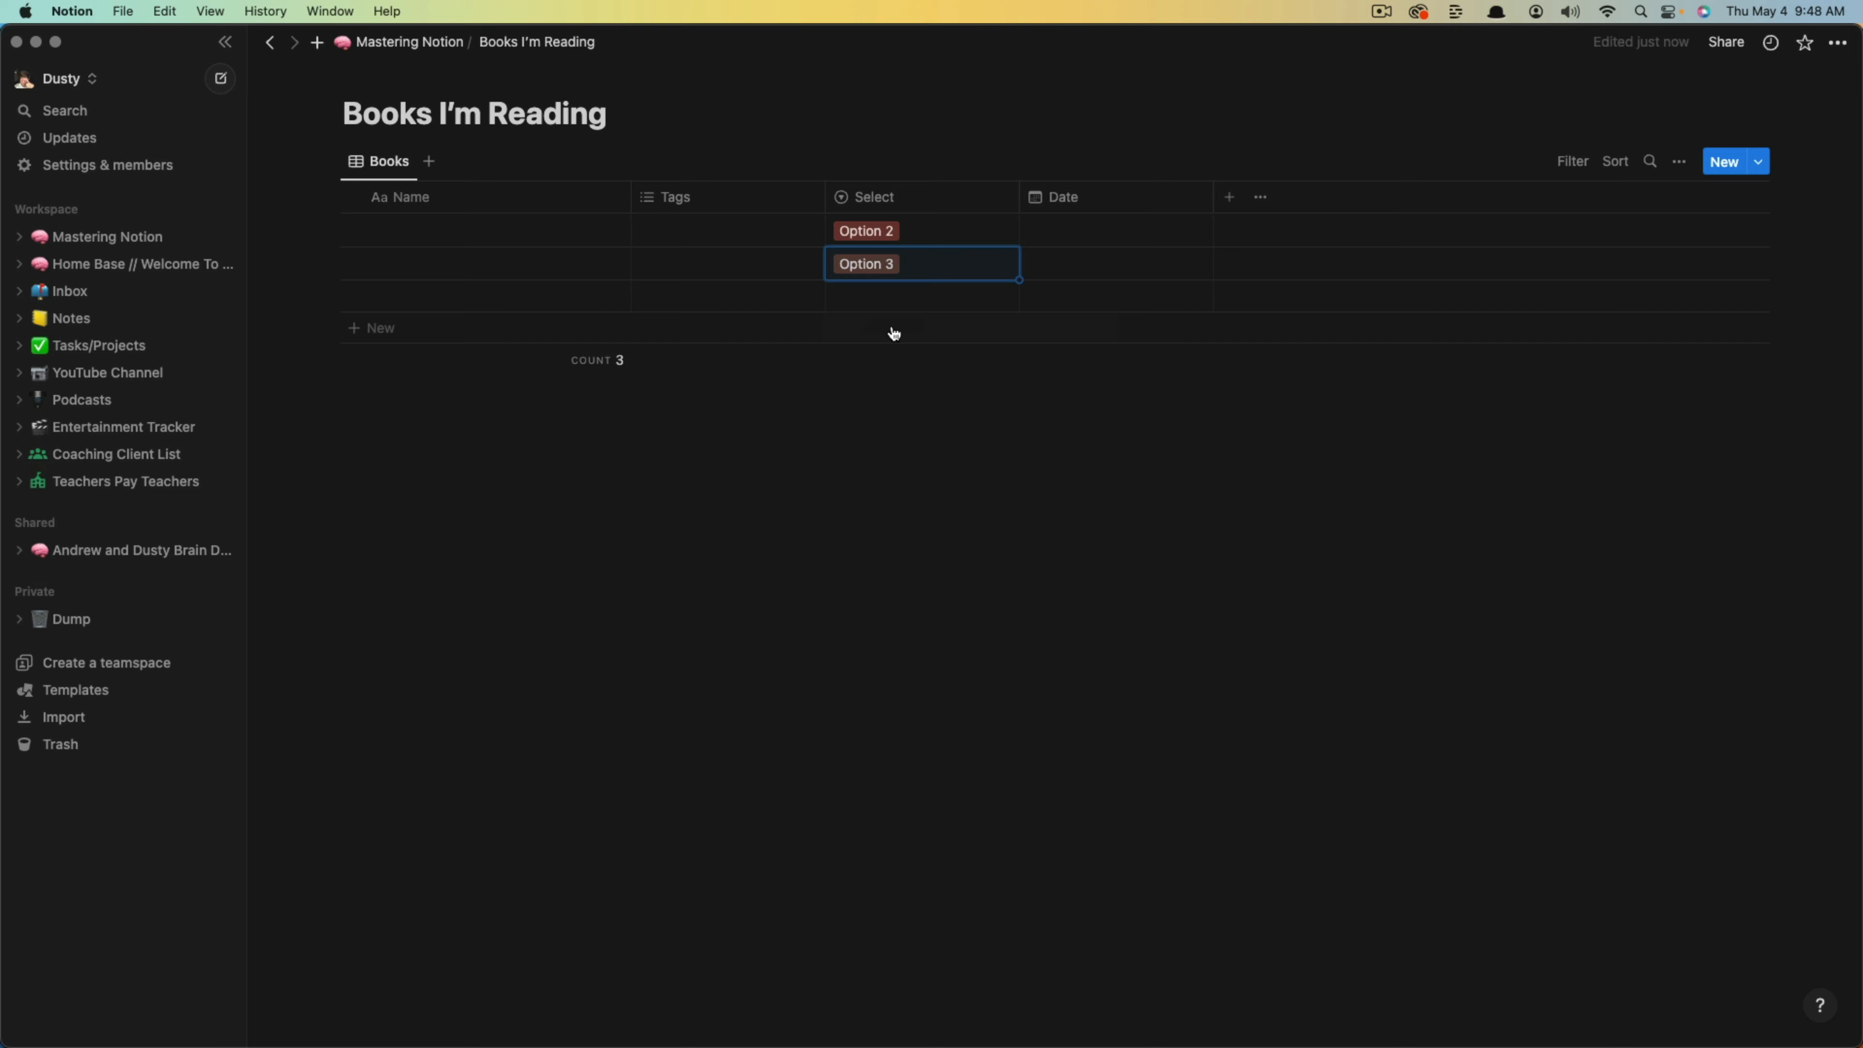
{"action": "left_click", "coordinate": [874, 293]}
{"action": "left_click", "coordinate": [891, 359]}
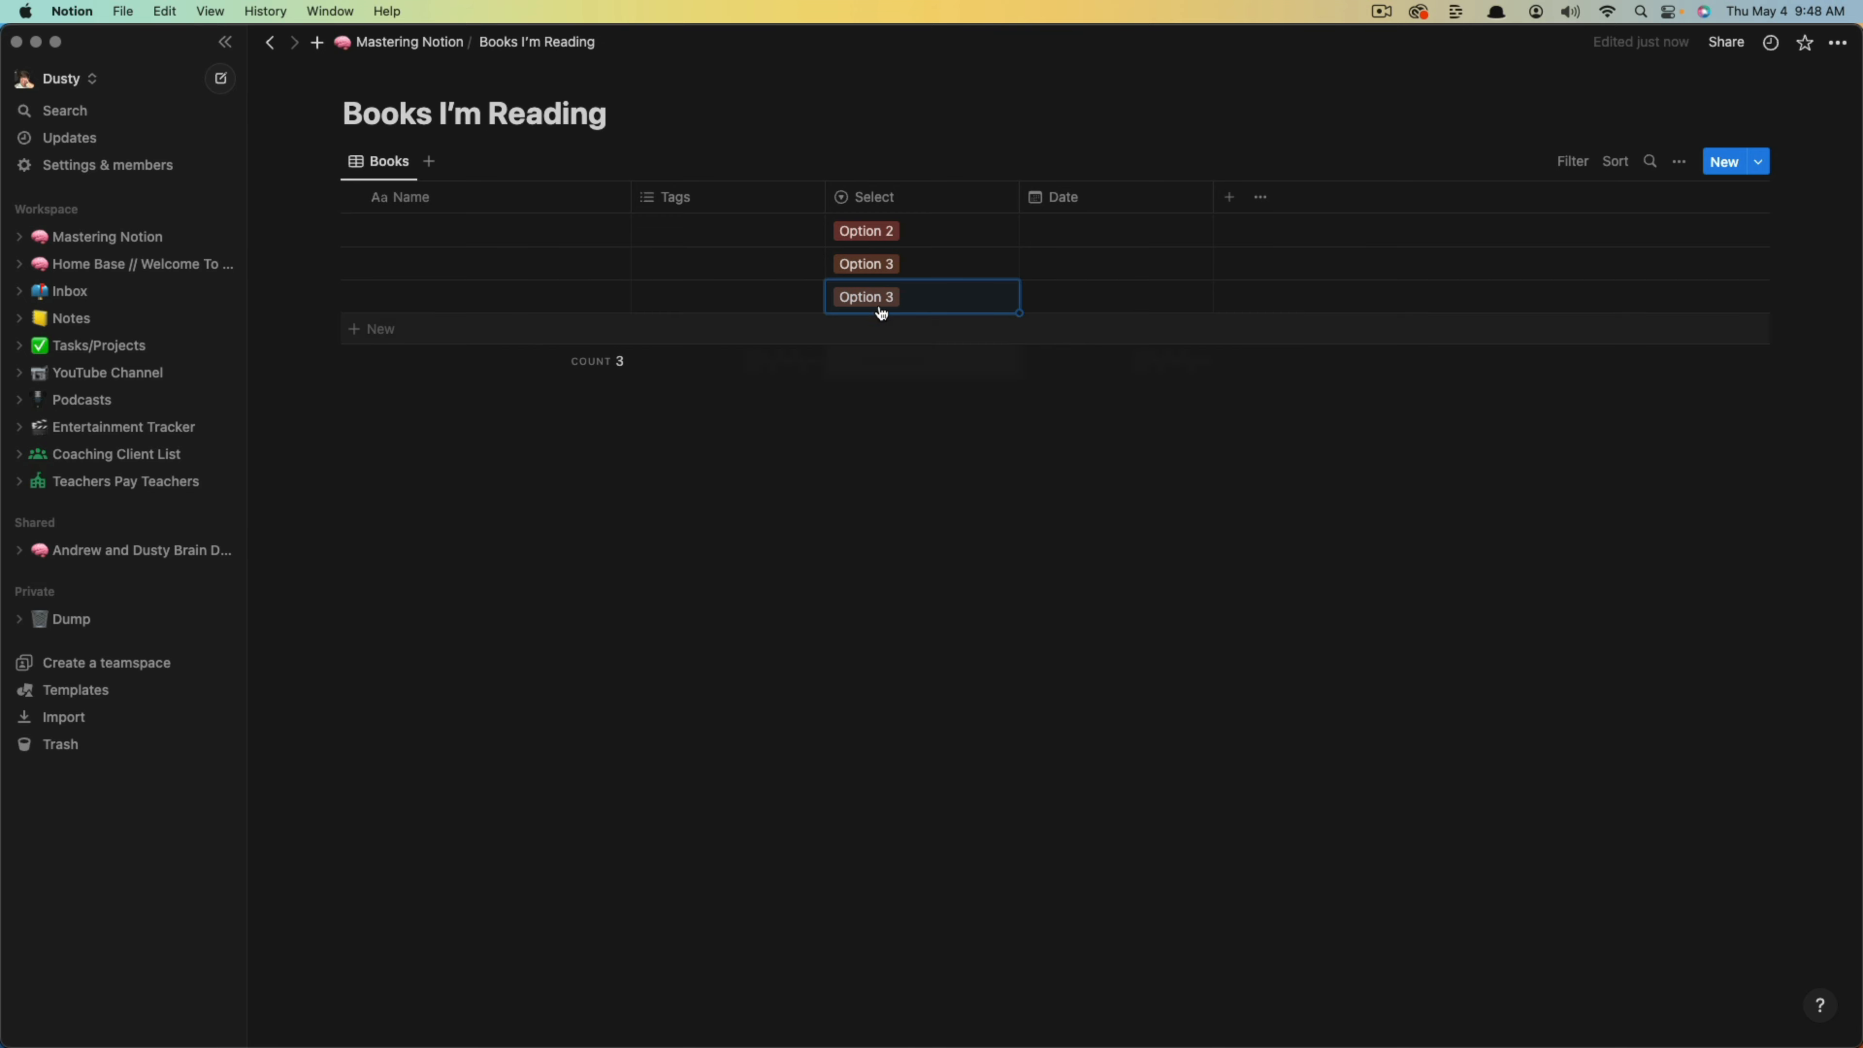
Change the Select property's type to Multi-select and add Option 3 to the first row.
{"action": "left_click", "coordinate": [849, 201]}
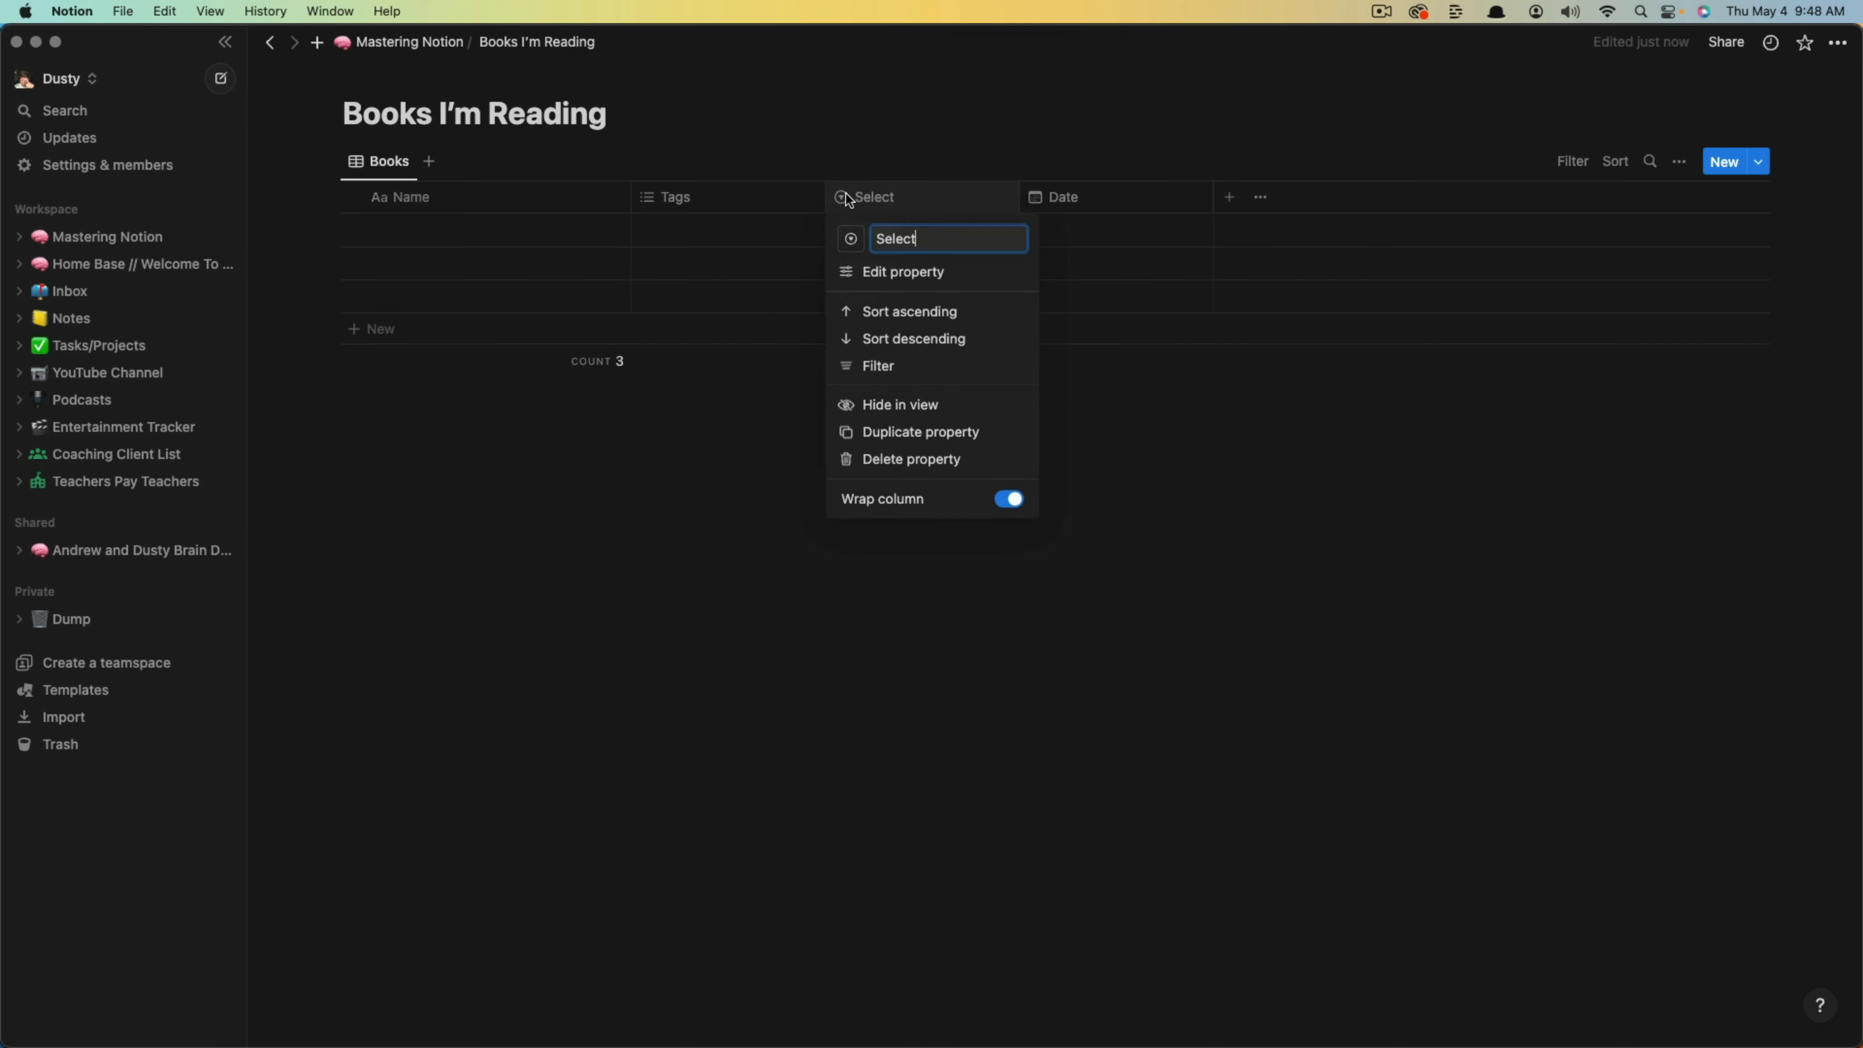
{"action": "left_click", "coordinate": [899, 275]}
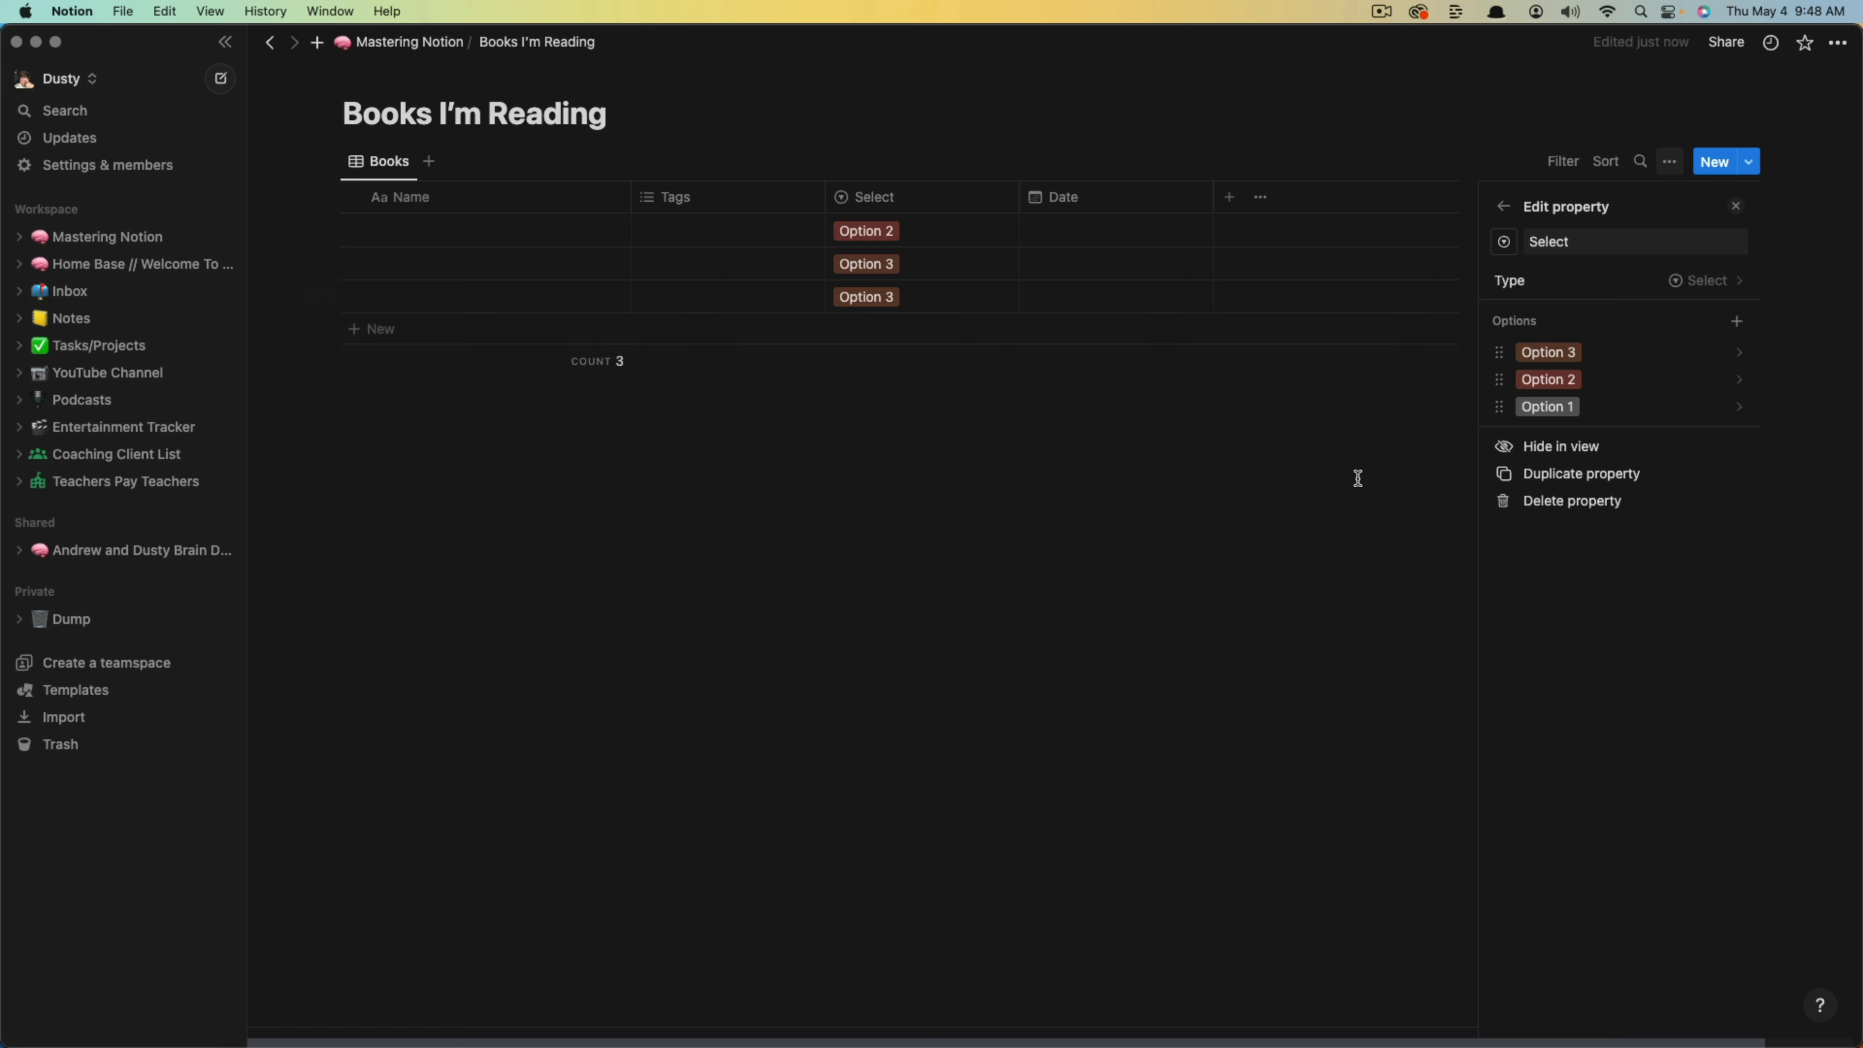
{"action": "left_click", "coordinate": [1699, 292]}
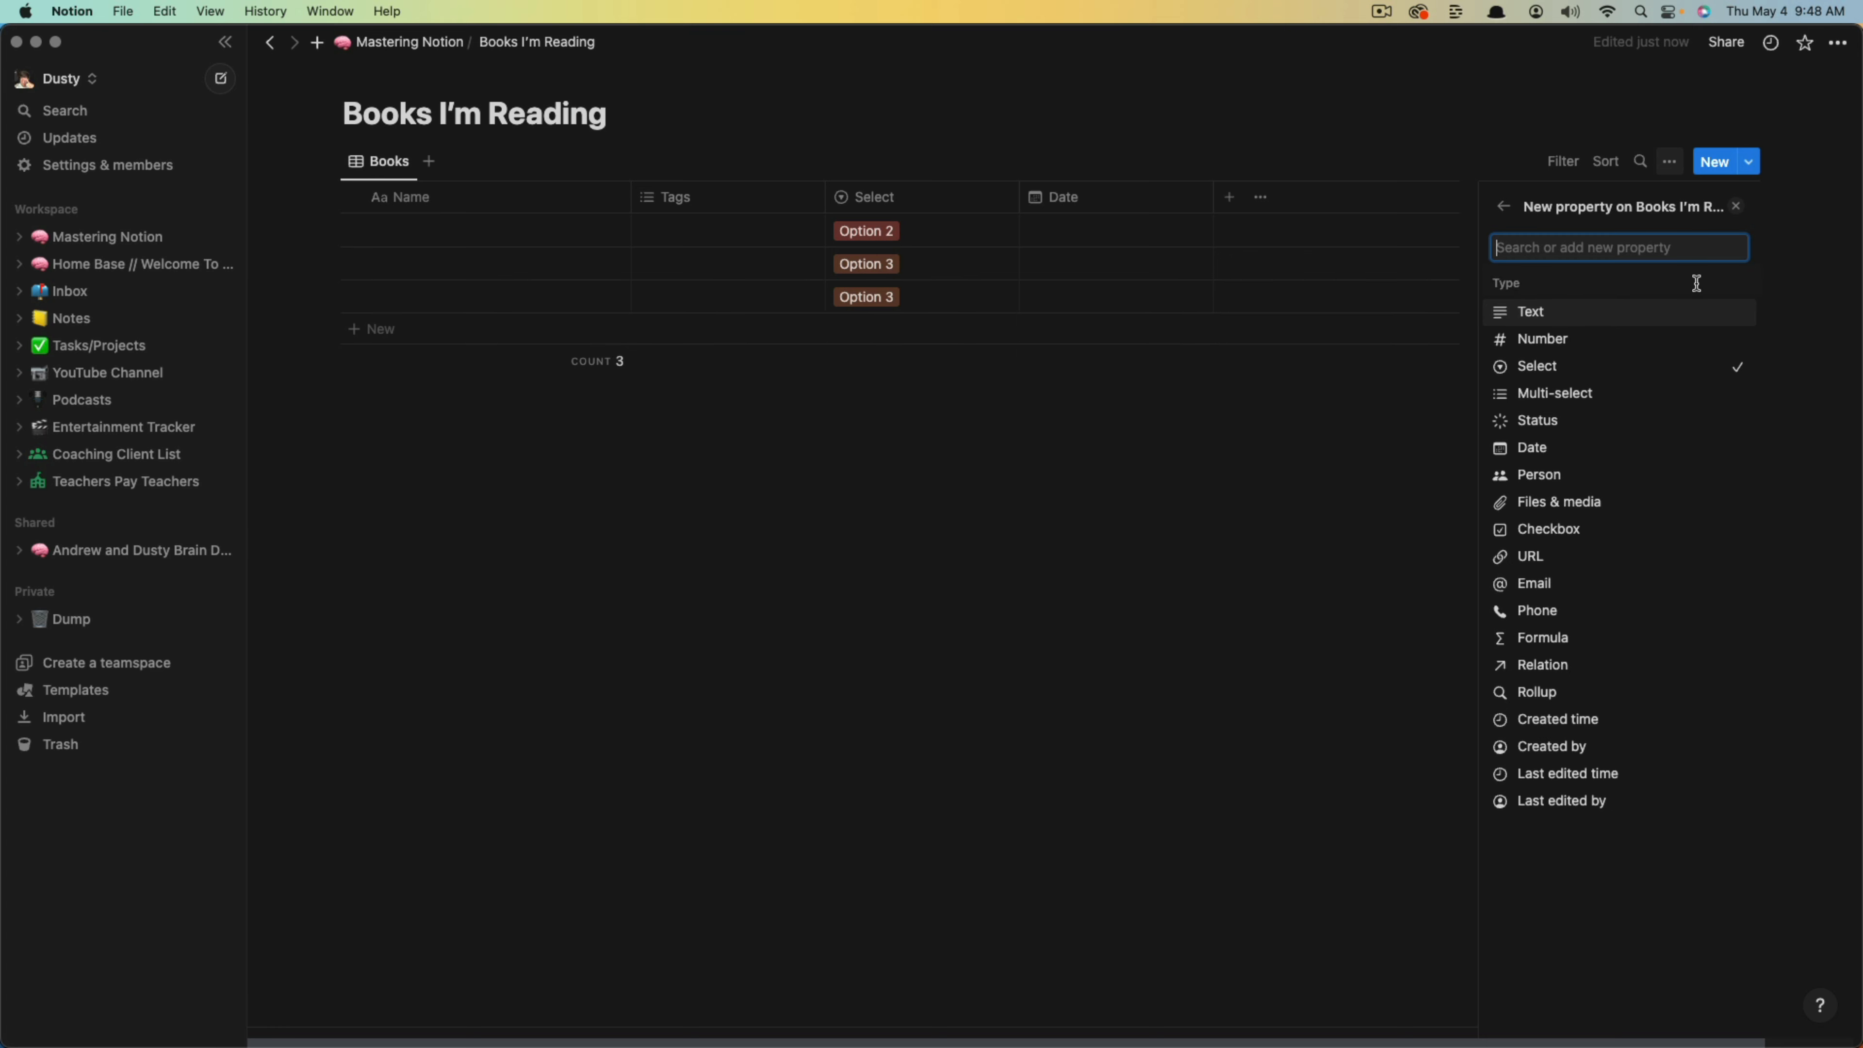
{"action": "left_click", "coordinate": [1581, 394]}
{"action": "left_click", "coordinate": [936, 232]}
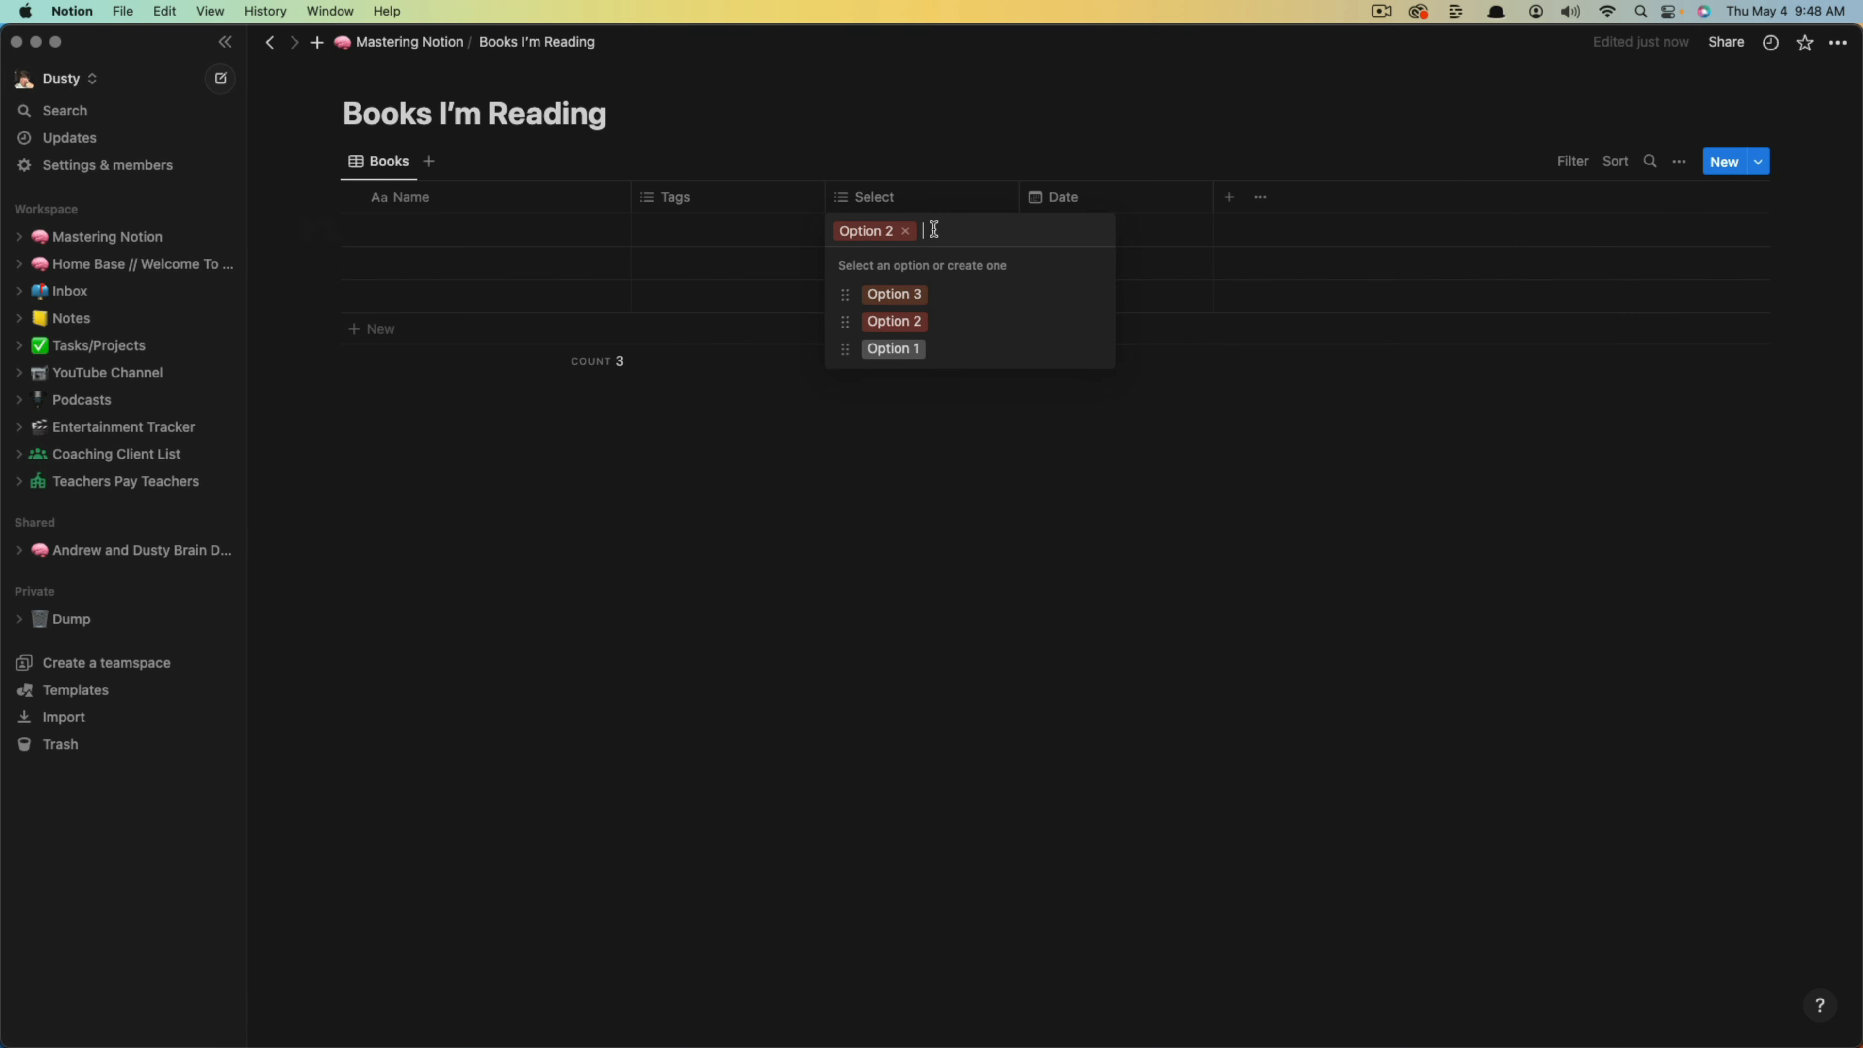
{"action": "left_click", "coordinate": [899, 295]}
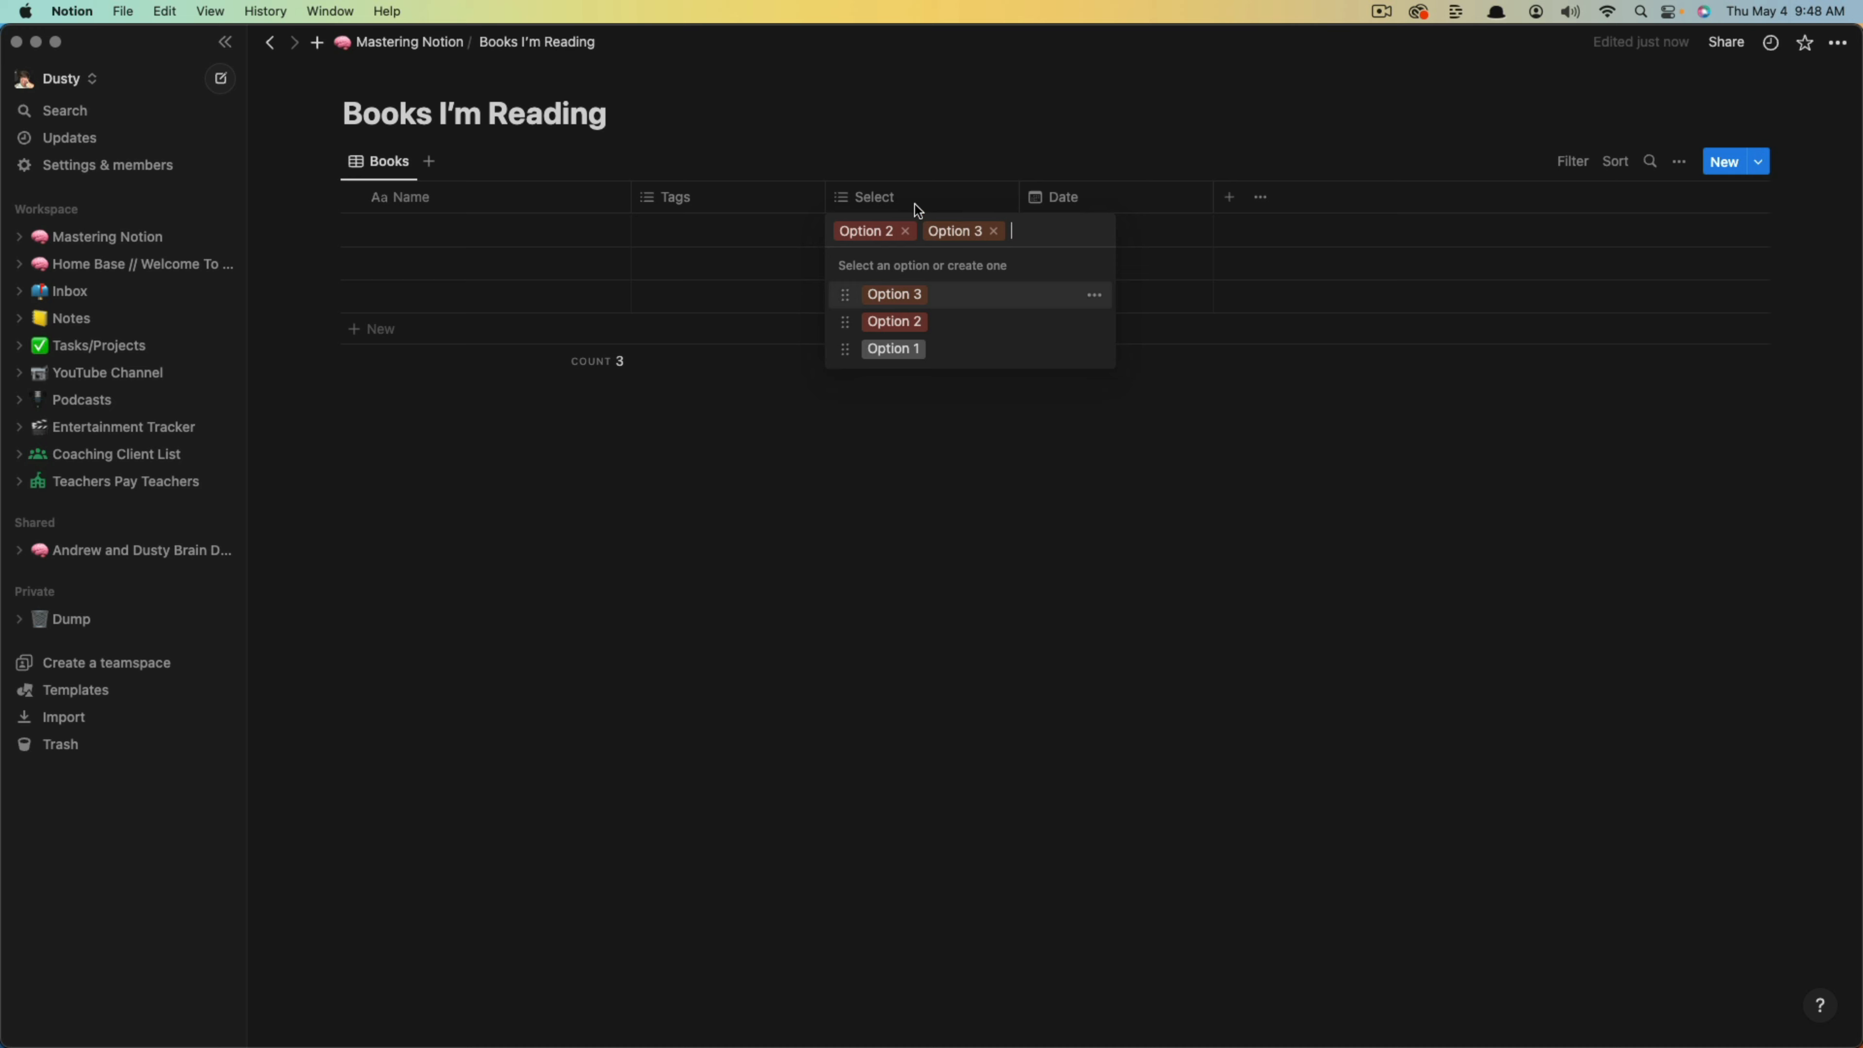
{"action": "left_click", "coordinate": [946, 483]}
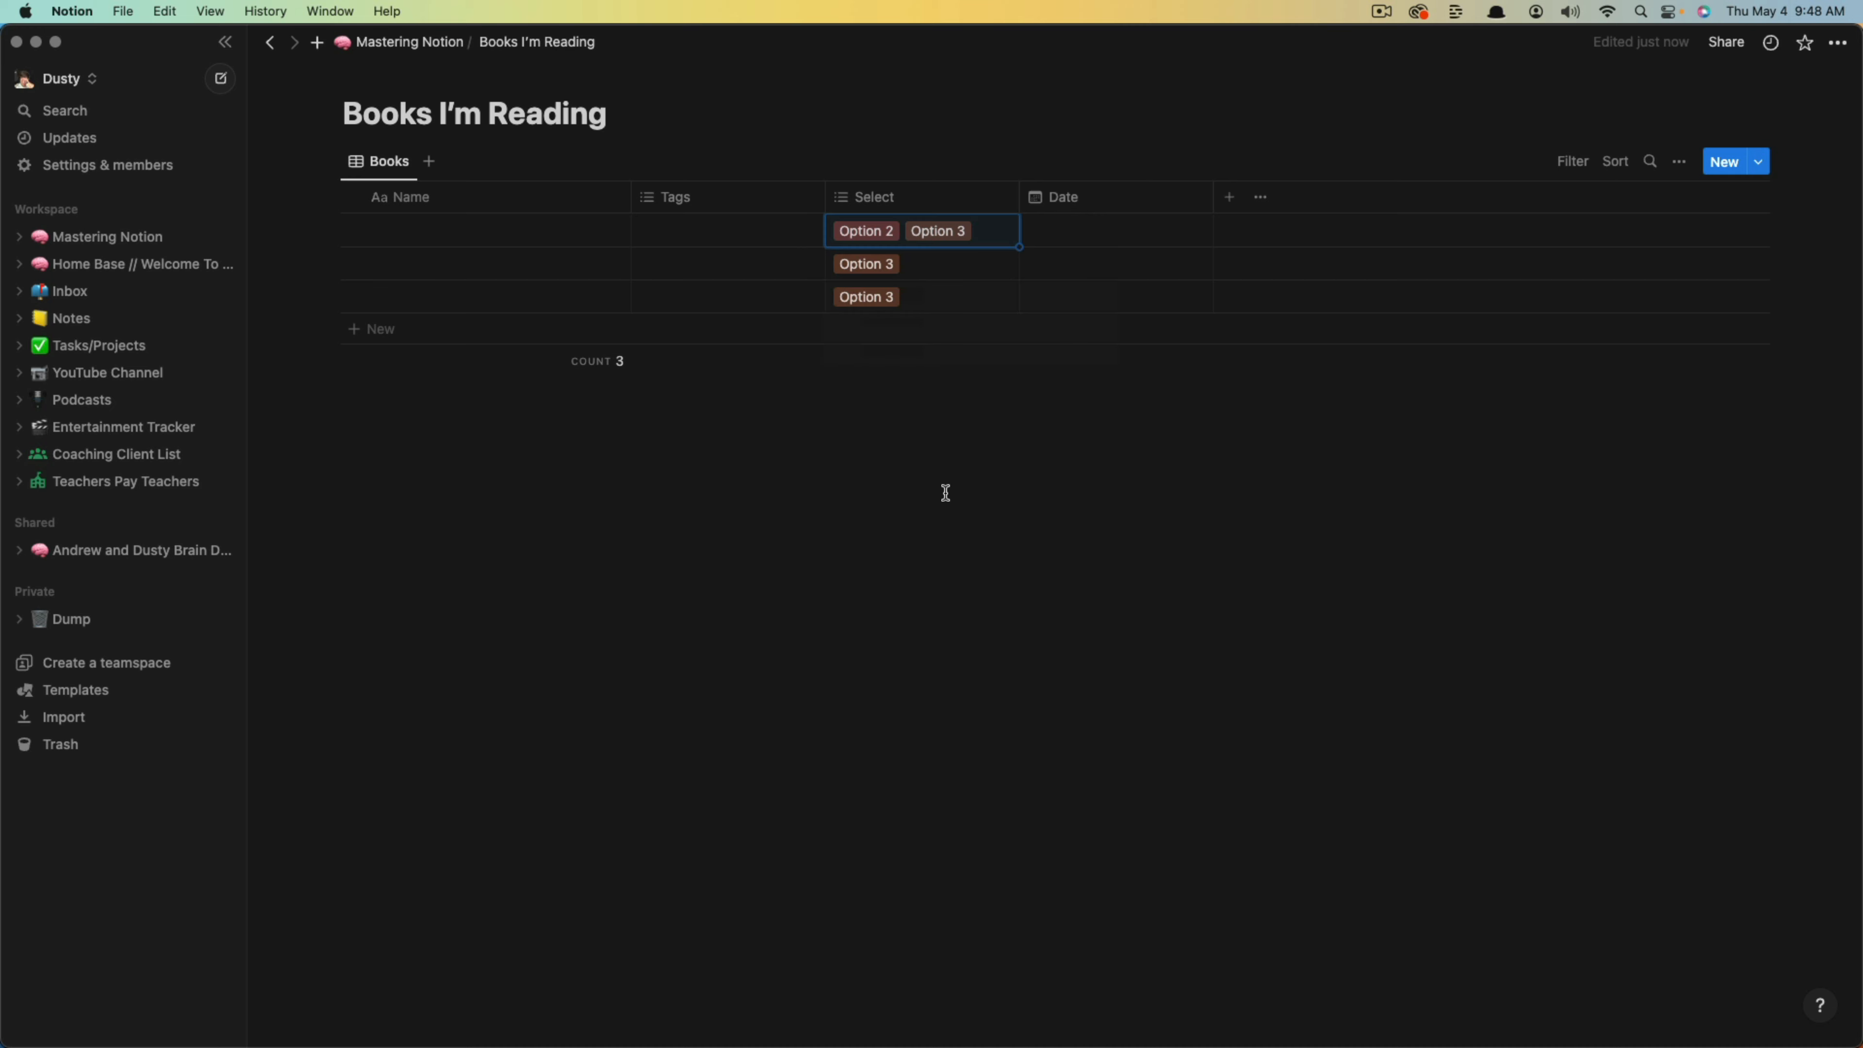
Add a Status property to the Books table and recolour its In progress option to Green.
{"action": "left_click", "coordinate": [1235, 202]}
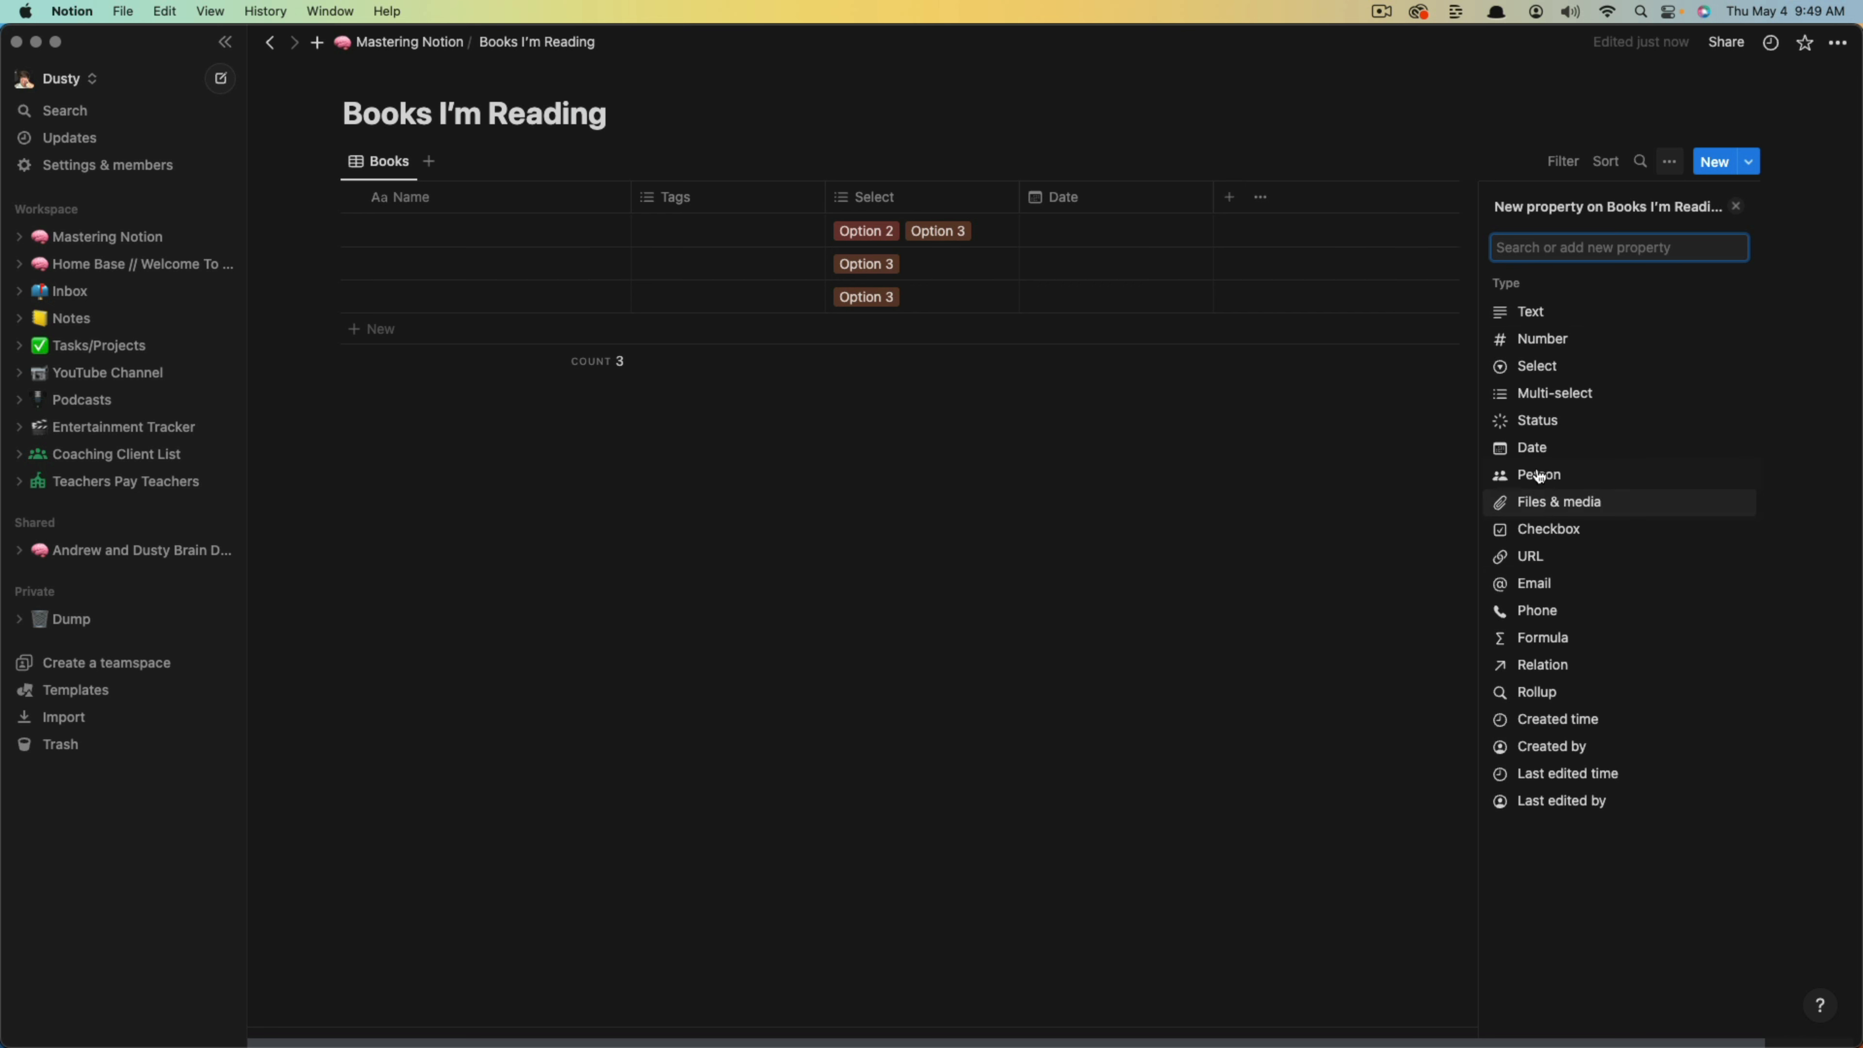
{"action": "left_click", "coordinate": [1533, 421]}
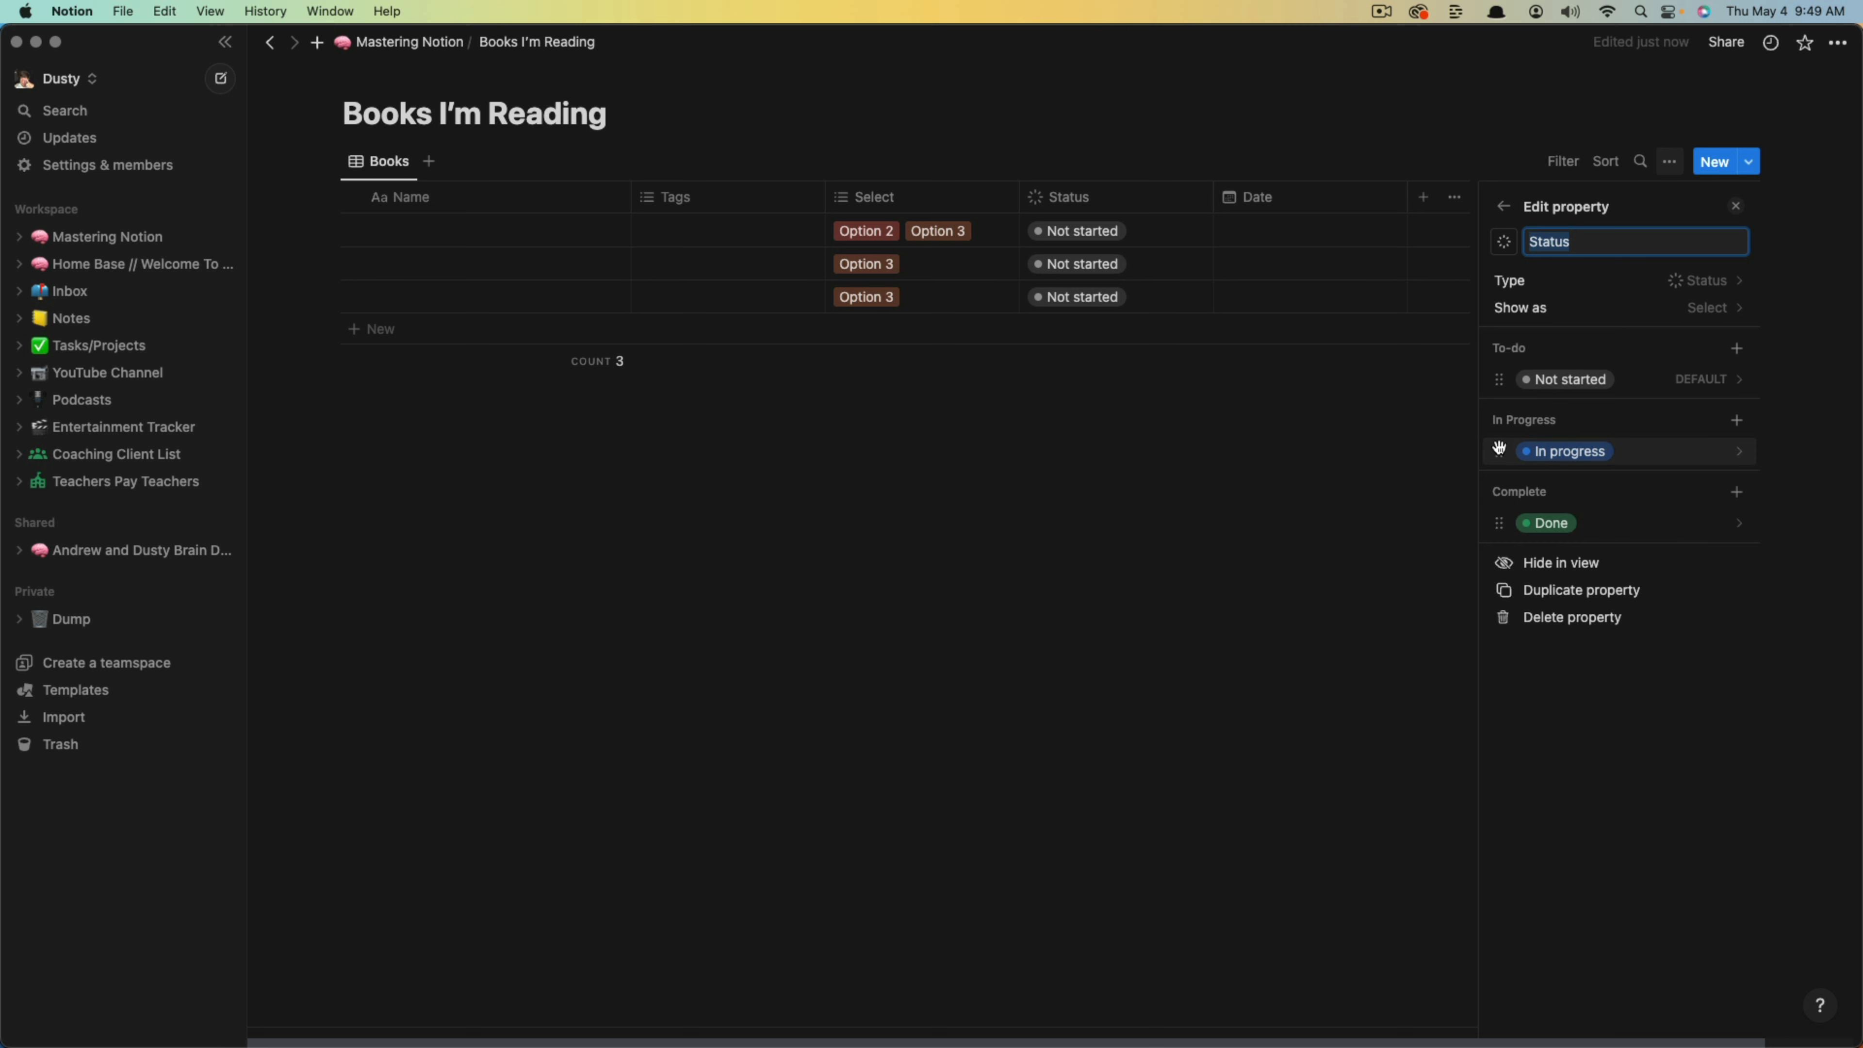
{"action": "mouse_move", "coordinate": [1499, 451]}
{"action": "left_mouse_down"}
{"action": "mouse_move", "coordinate": [1497, 382]}
{"action": "mouse_move", "coordinate": [1499, 443]}
{"action": "left_mouse_up"}
{"action": "left_click", "coordinate": [1681, 458]}
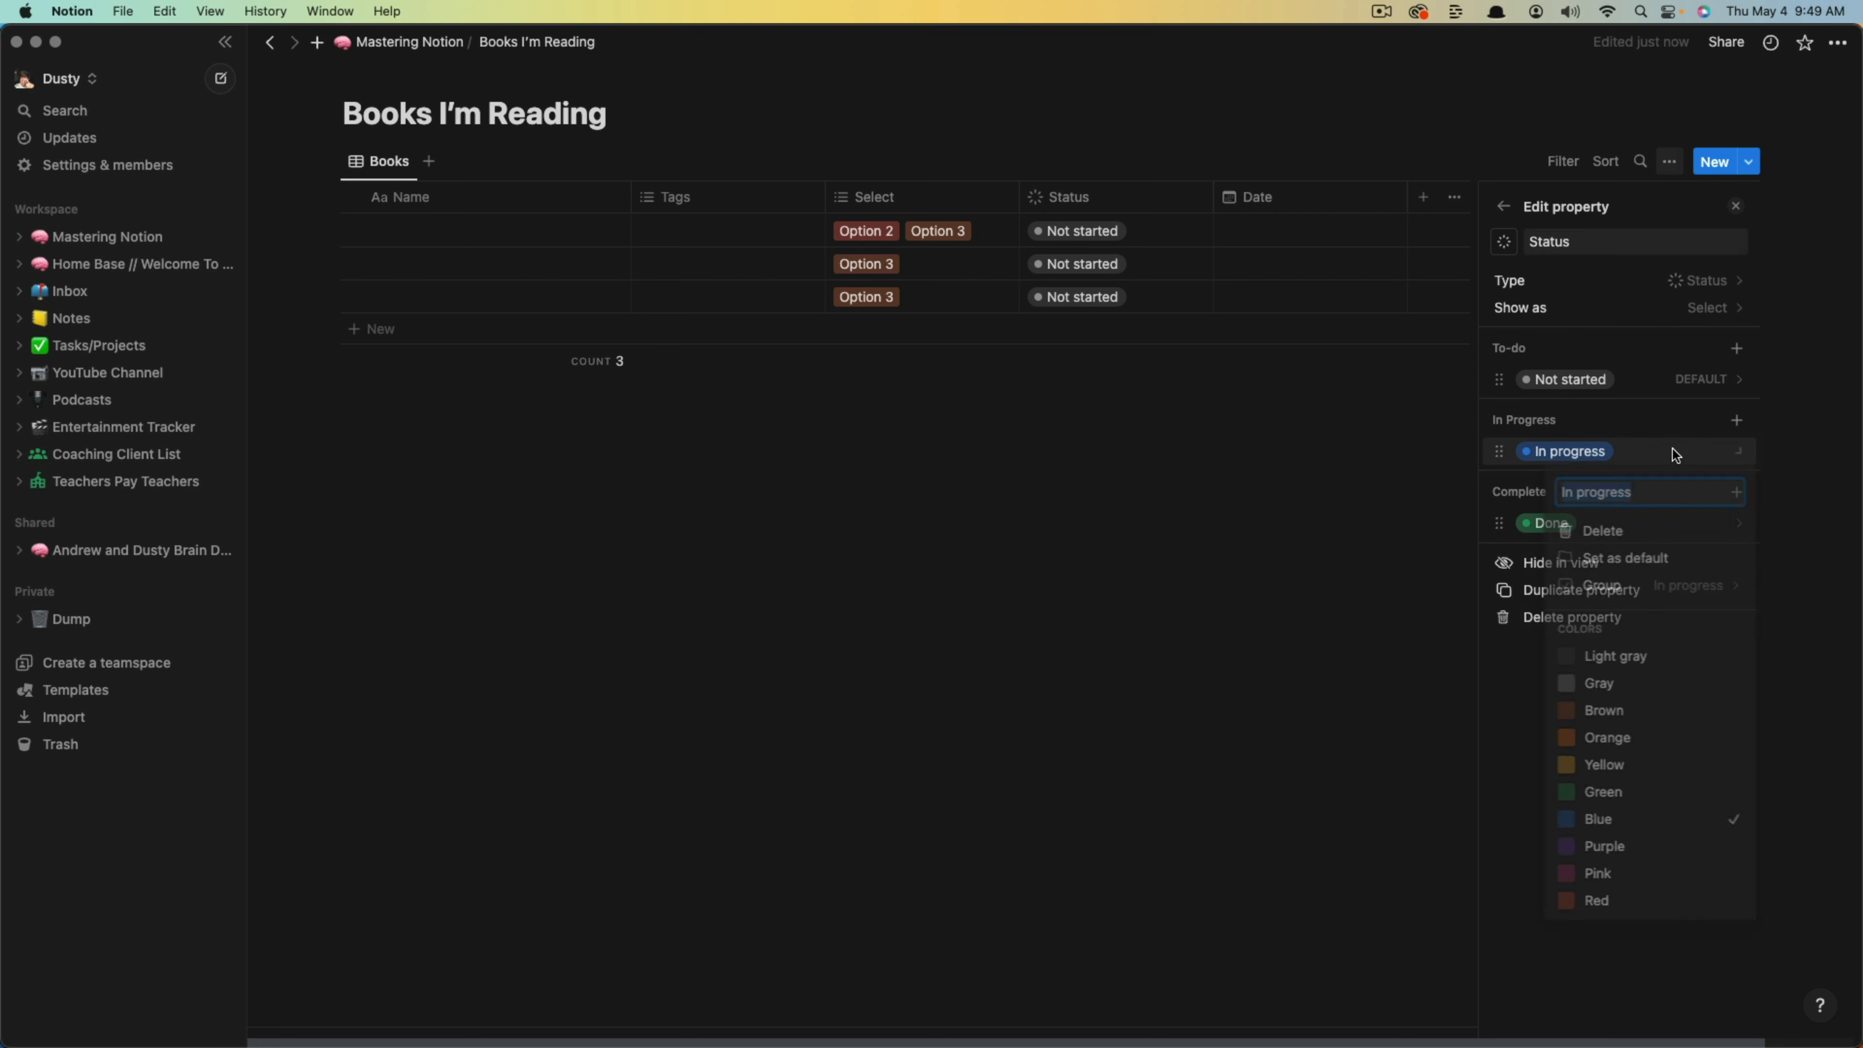
{"action": "left_click", "coordinate": [1651, 492]}
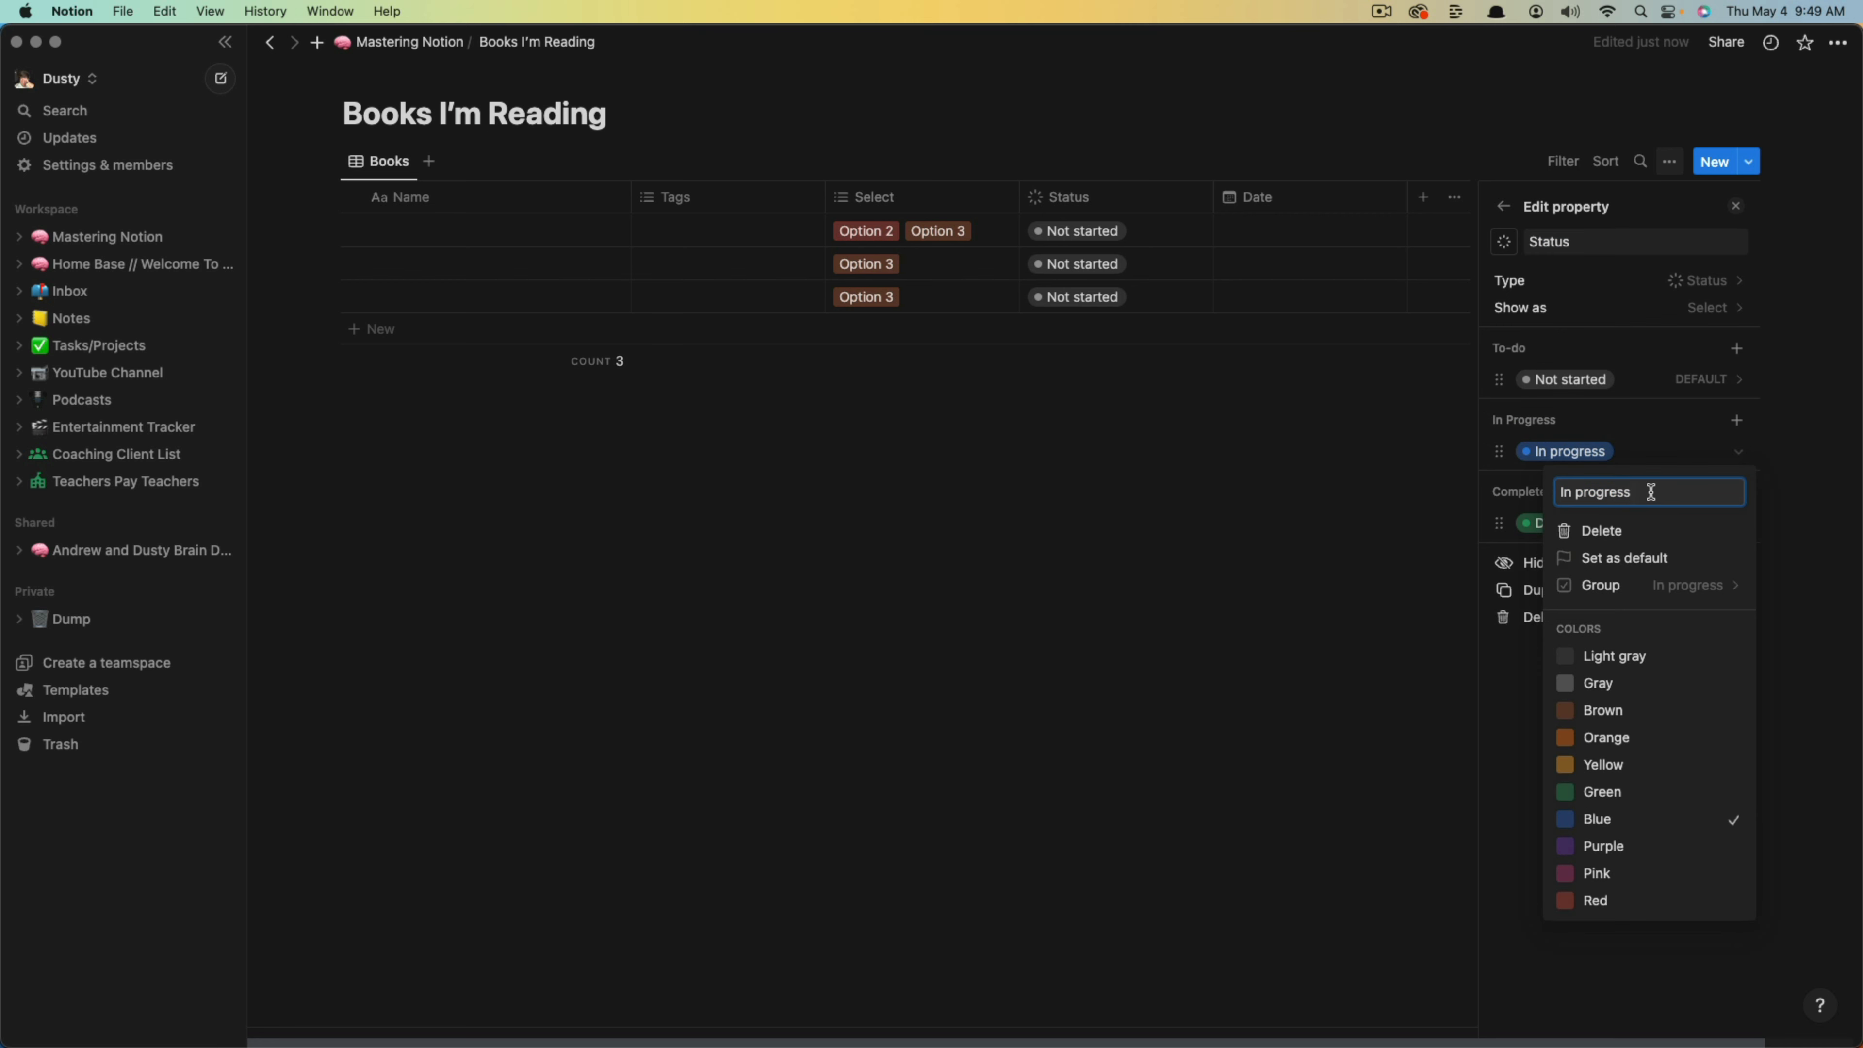
{"action": "left_click", "coordinate": [1605, 792]}
{"action": "left_click", "coordinate": [1172, 615]}
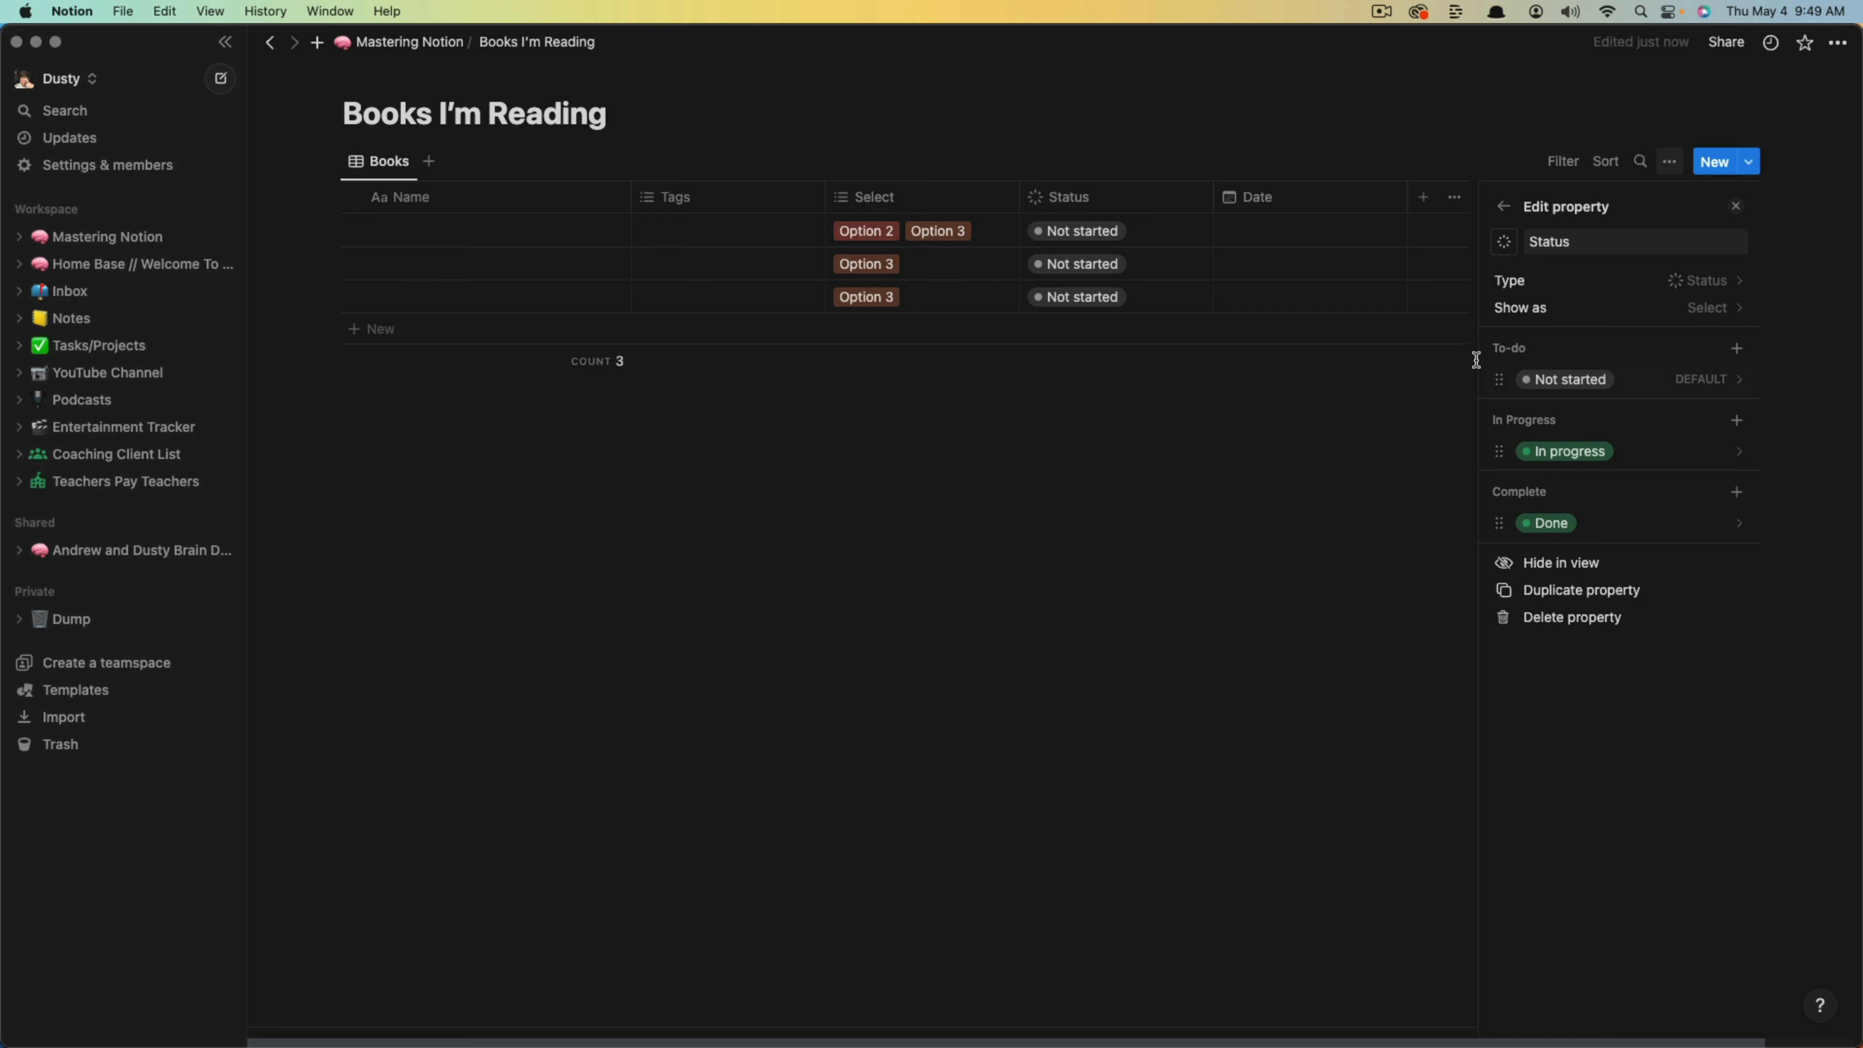
{"action": "left_click", "coordinate": [1737, 210]}
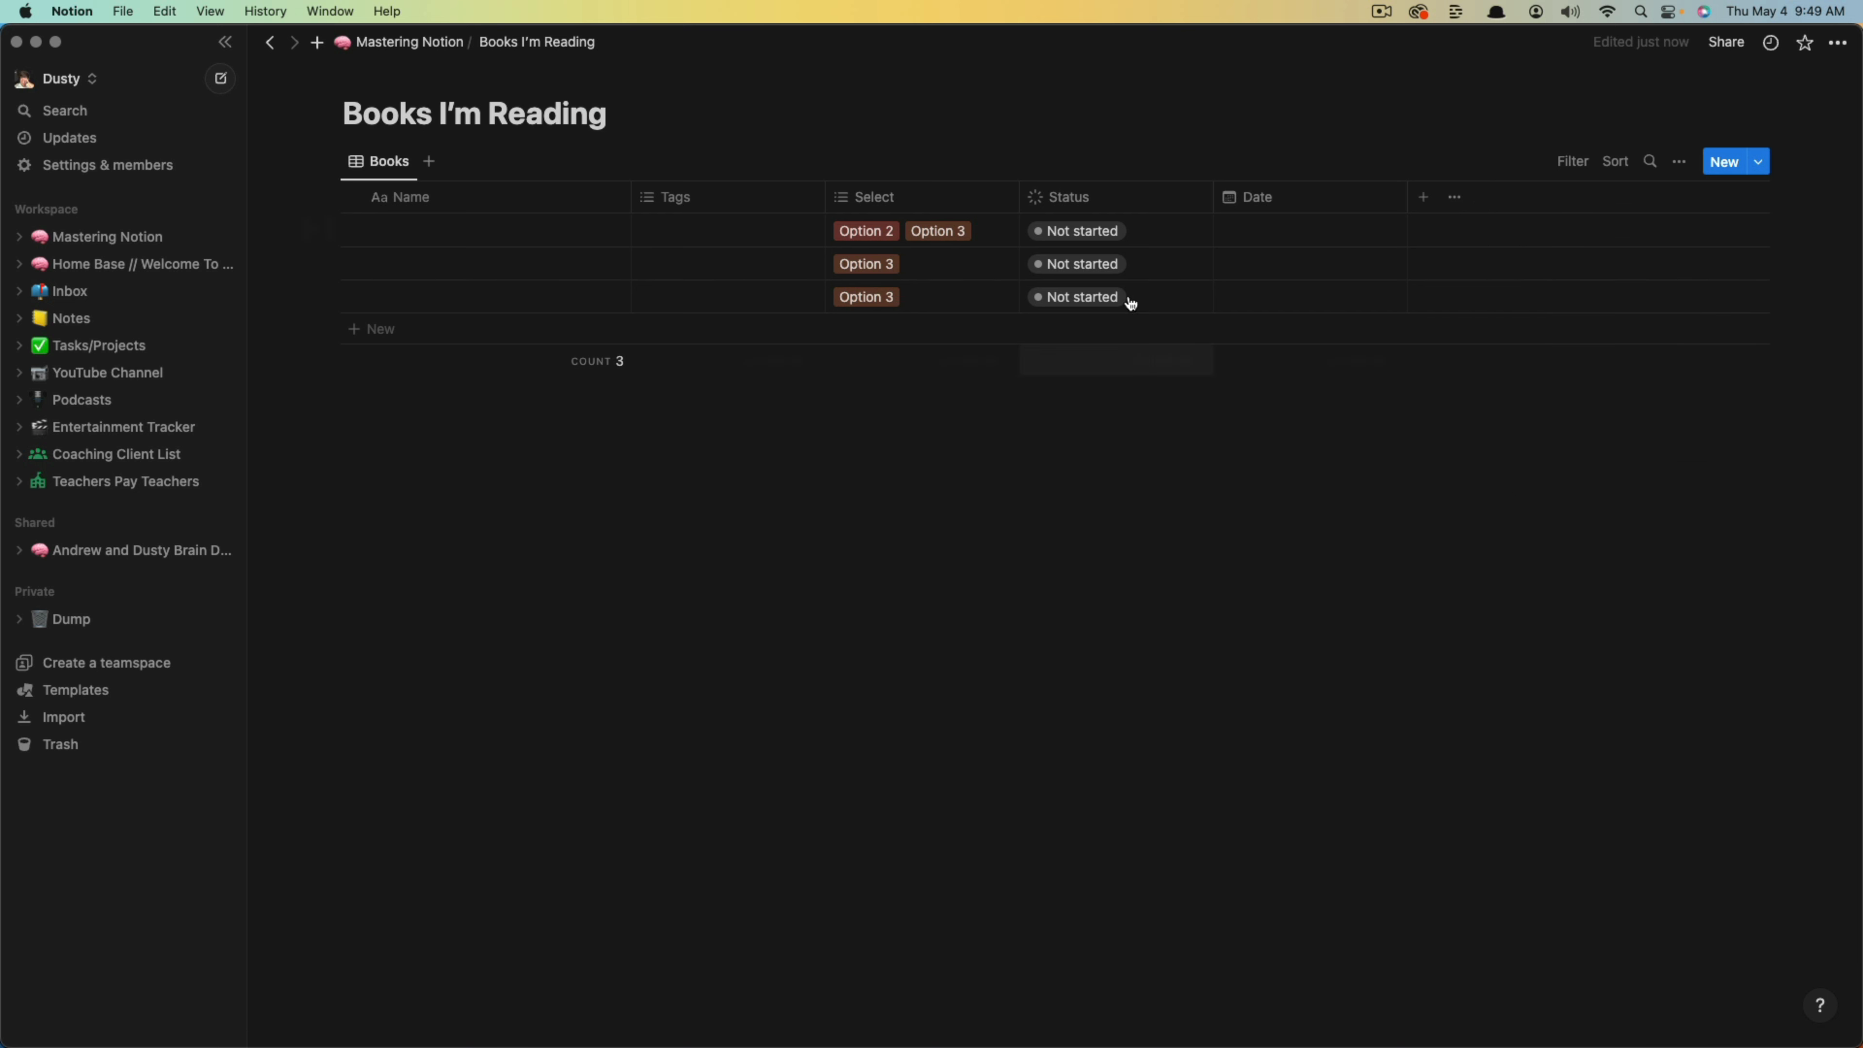
Set the first row's Status to Done and its Date to May 5, 2023.
{"action": "left_click", "coordinate": [1148, 234]}
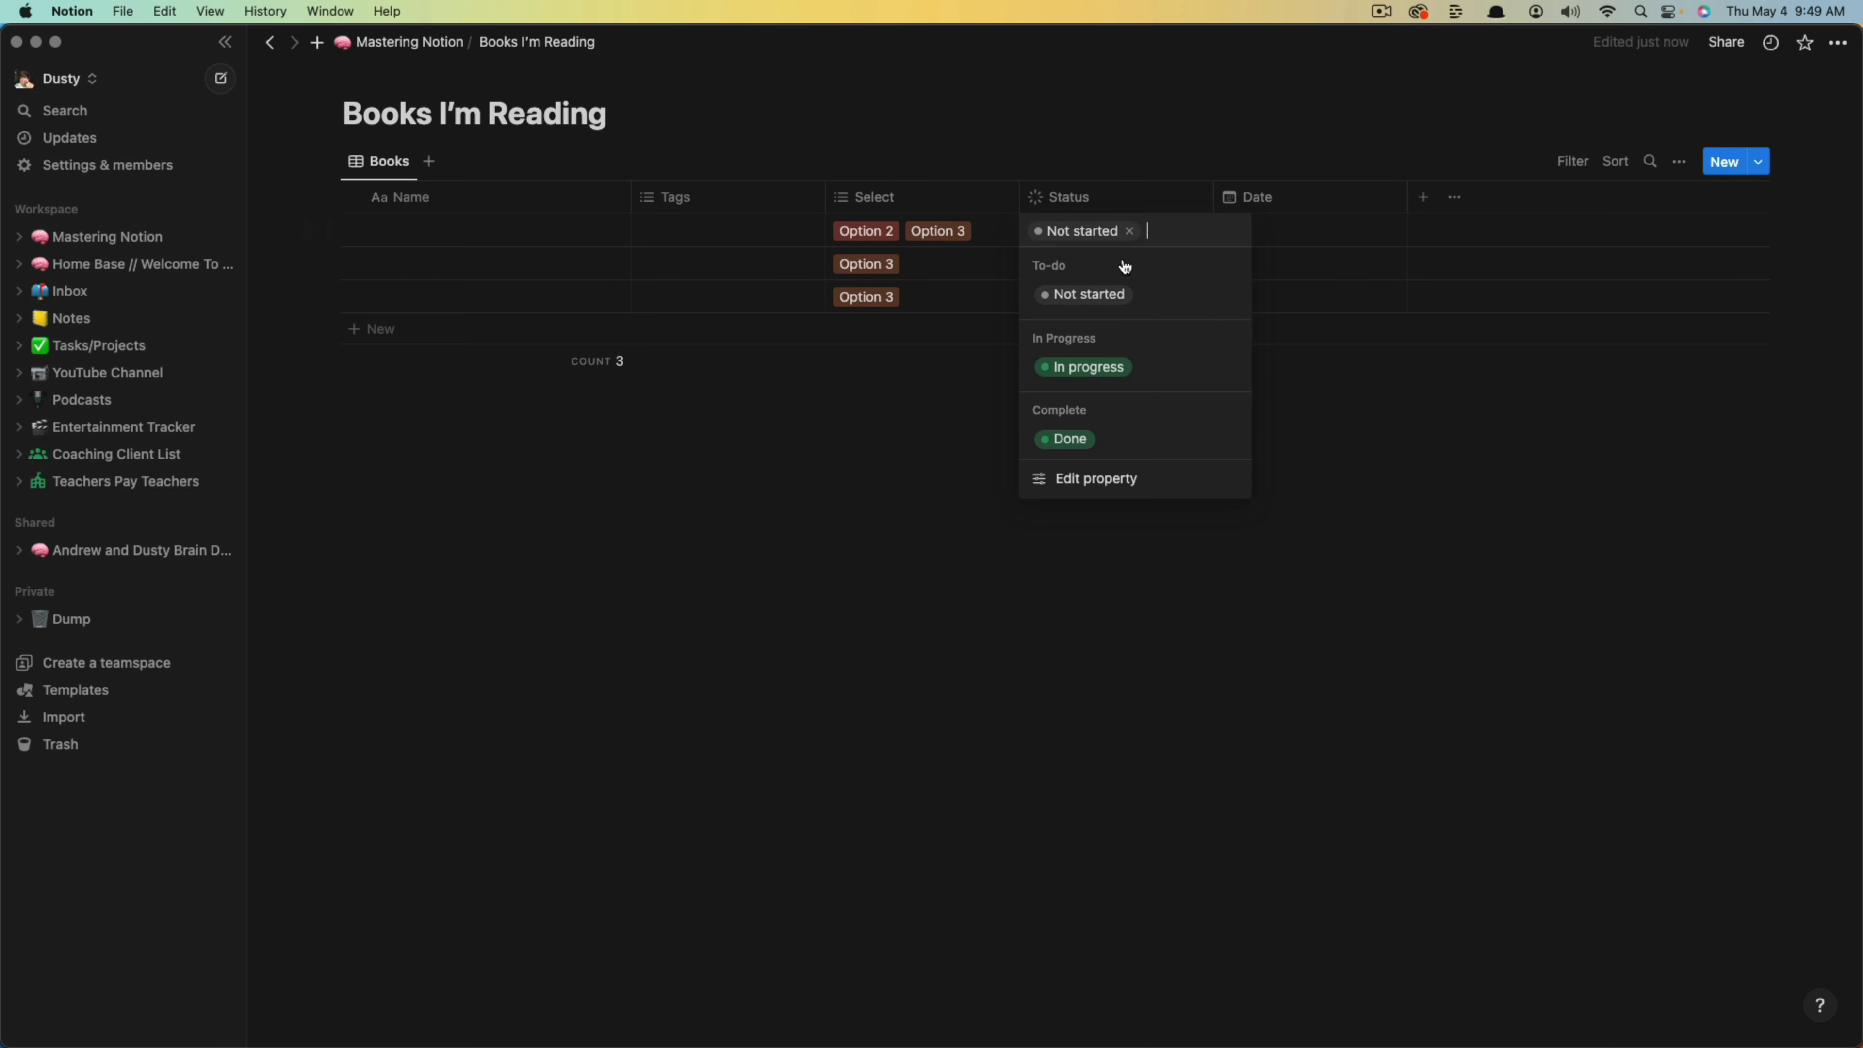
{"action": "left_click", "coordinate": [1076, 440]}
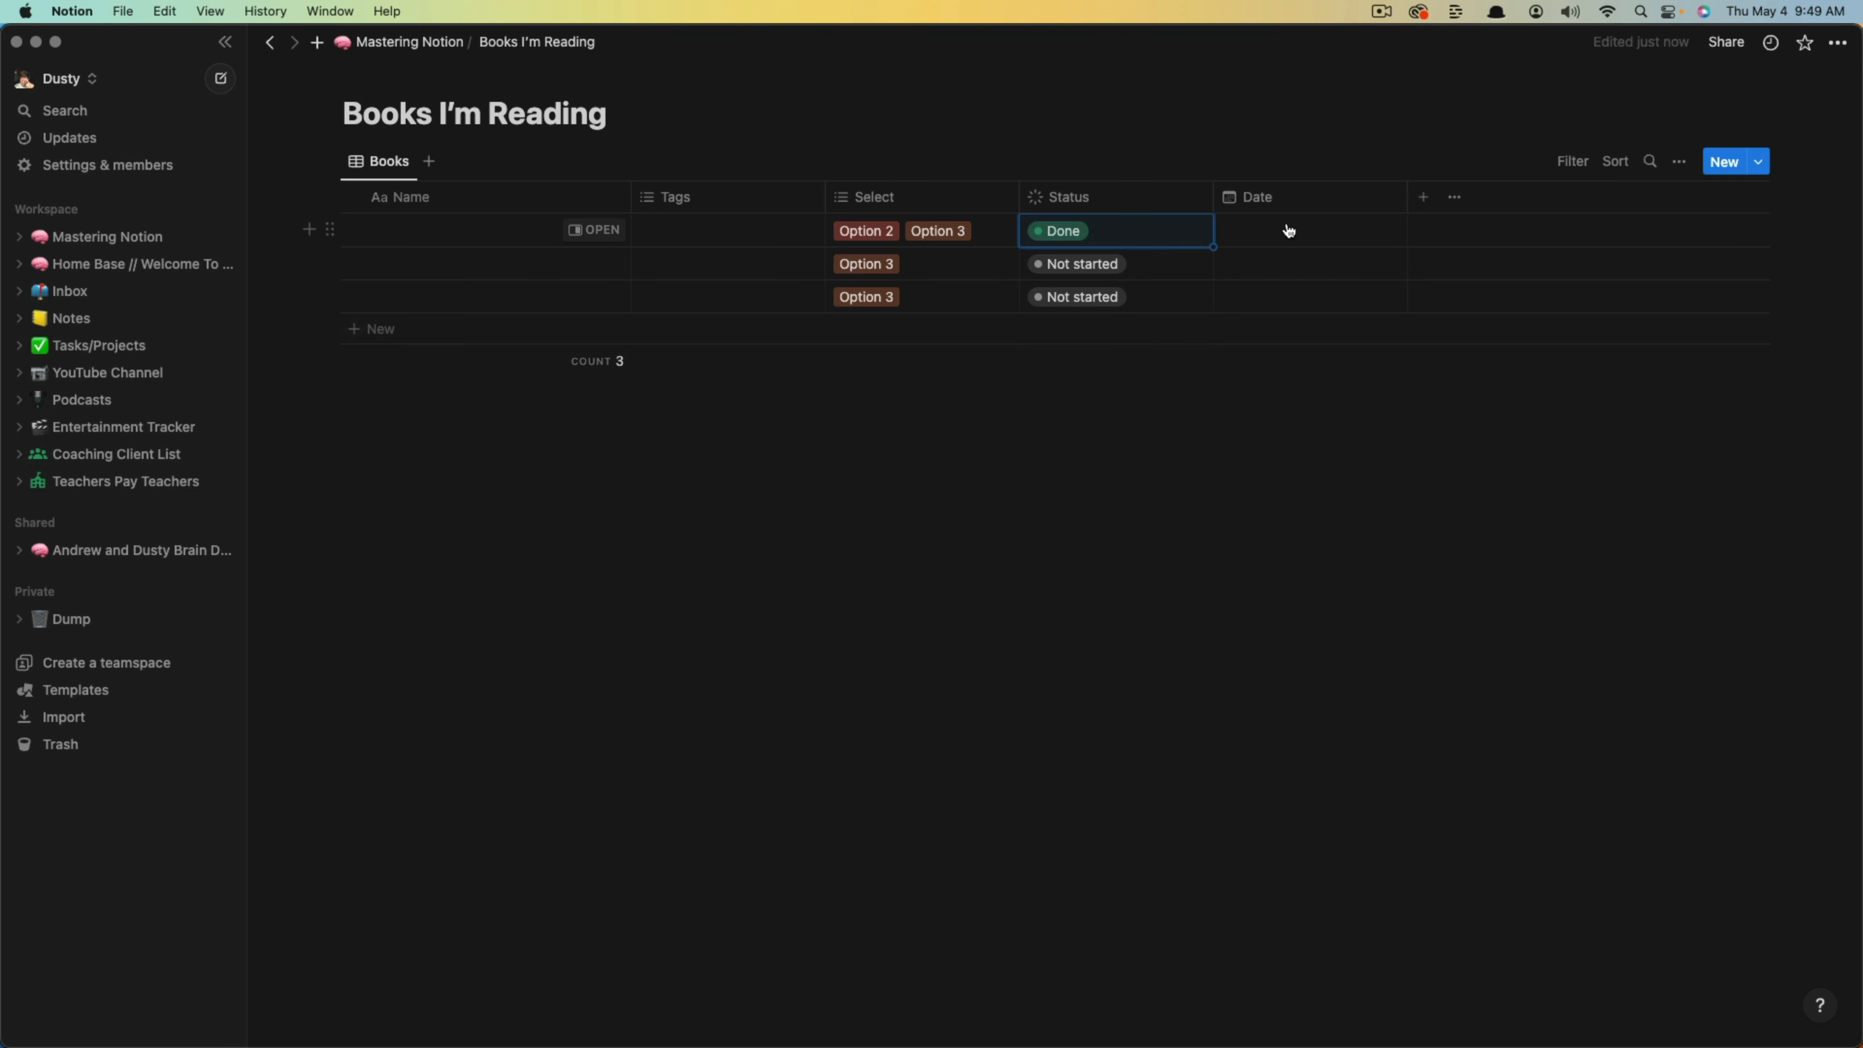
{"action": "left_click", "coordinate": [1299, 235]}
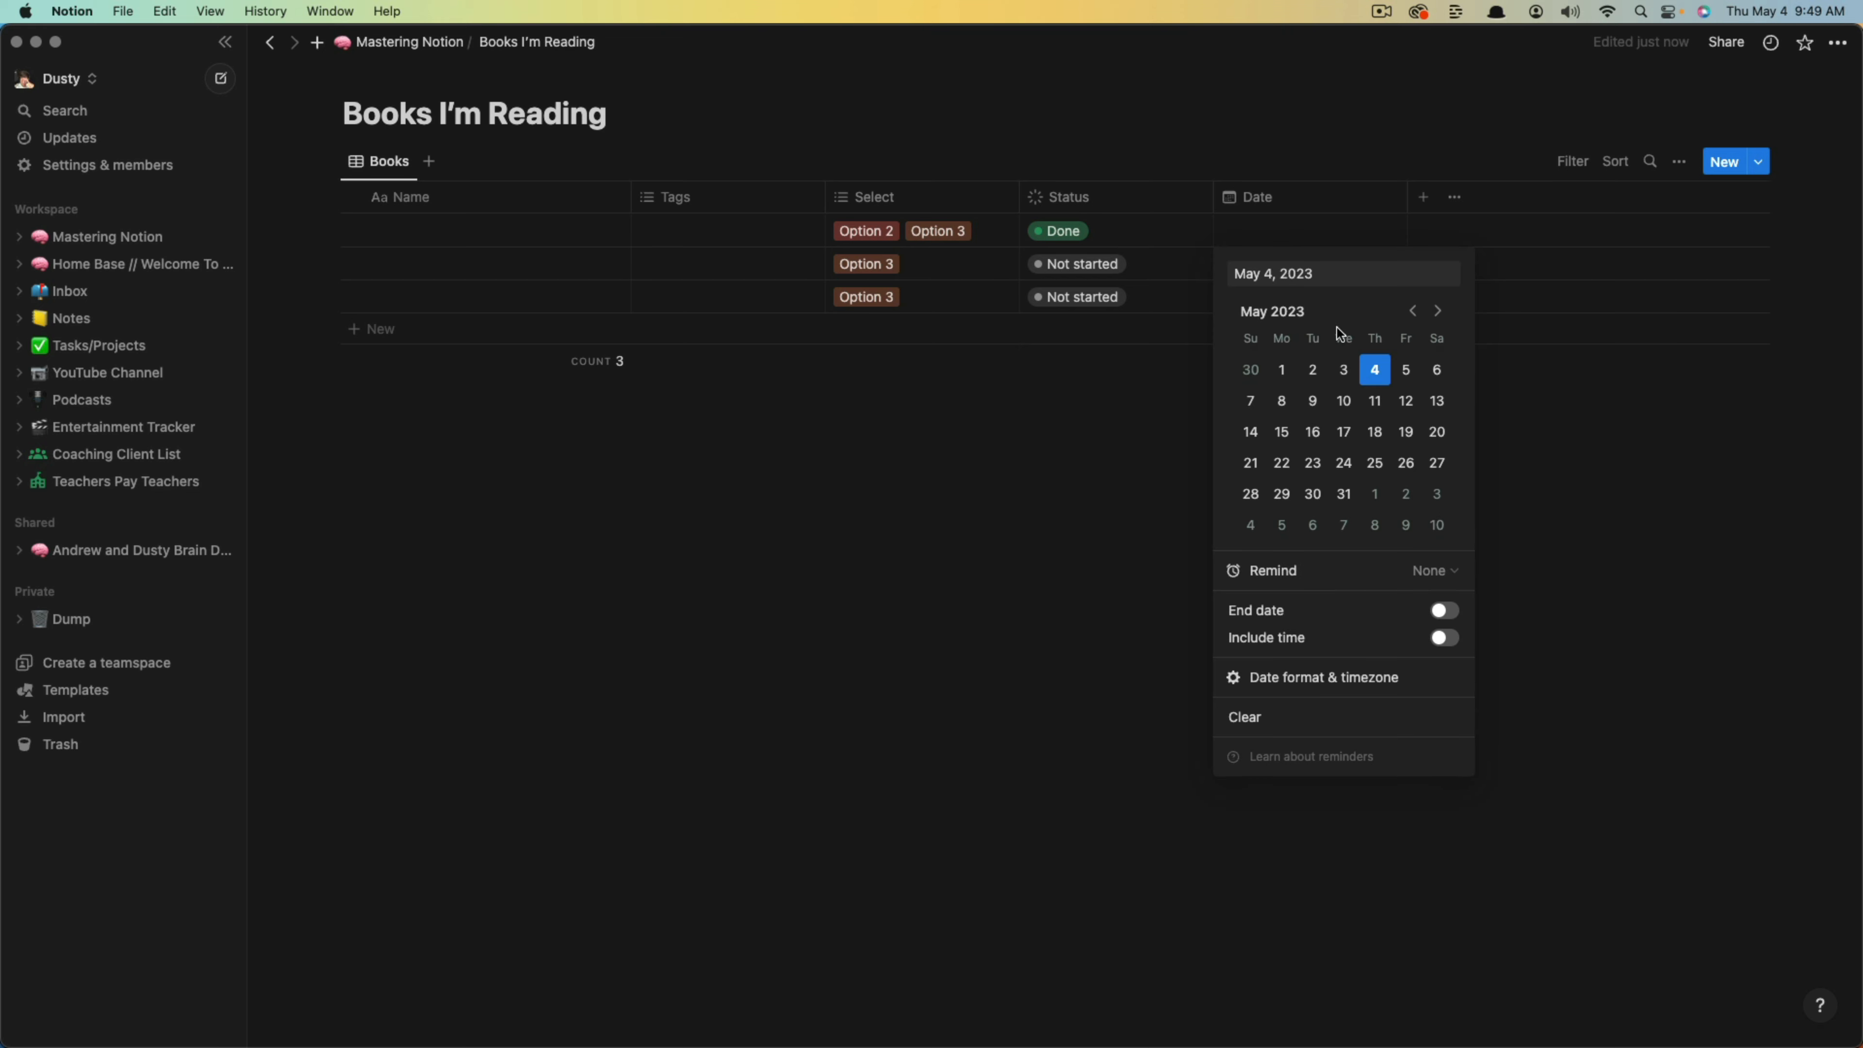
{"action": "left_click", "coordinate": [1401, 375]}
{"action": "left_click", "coordinate": [1075, 410]}
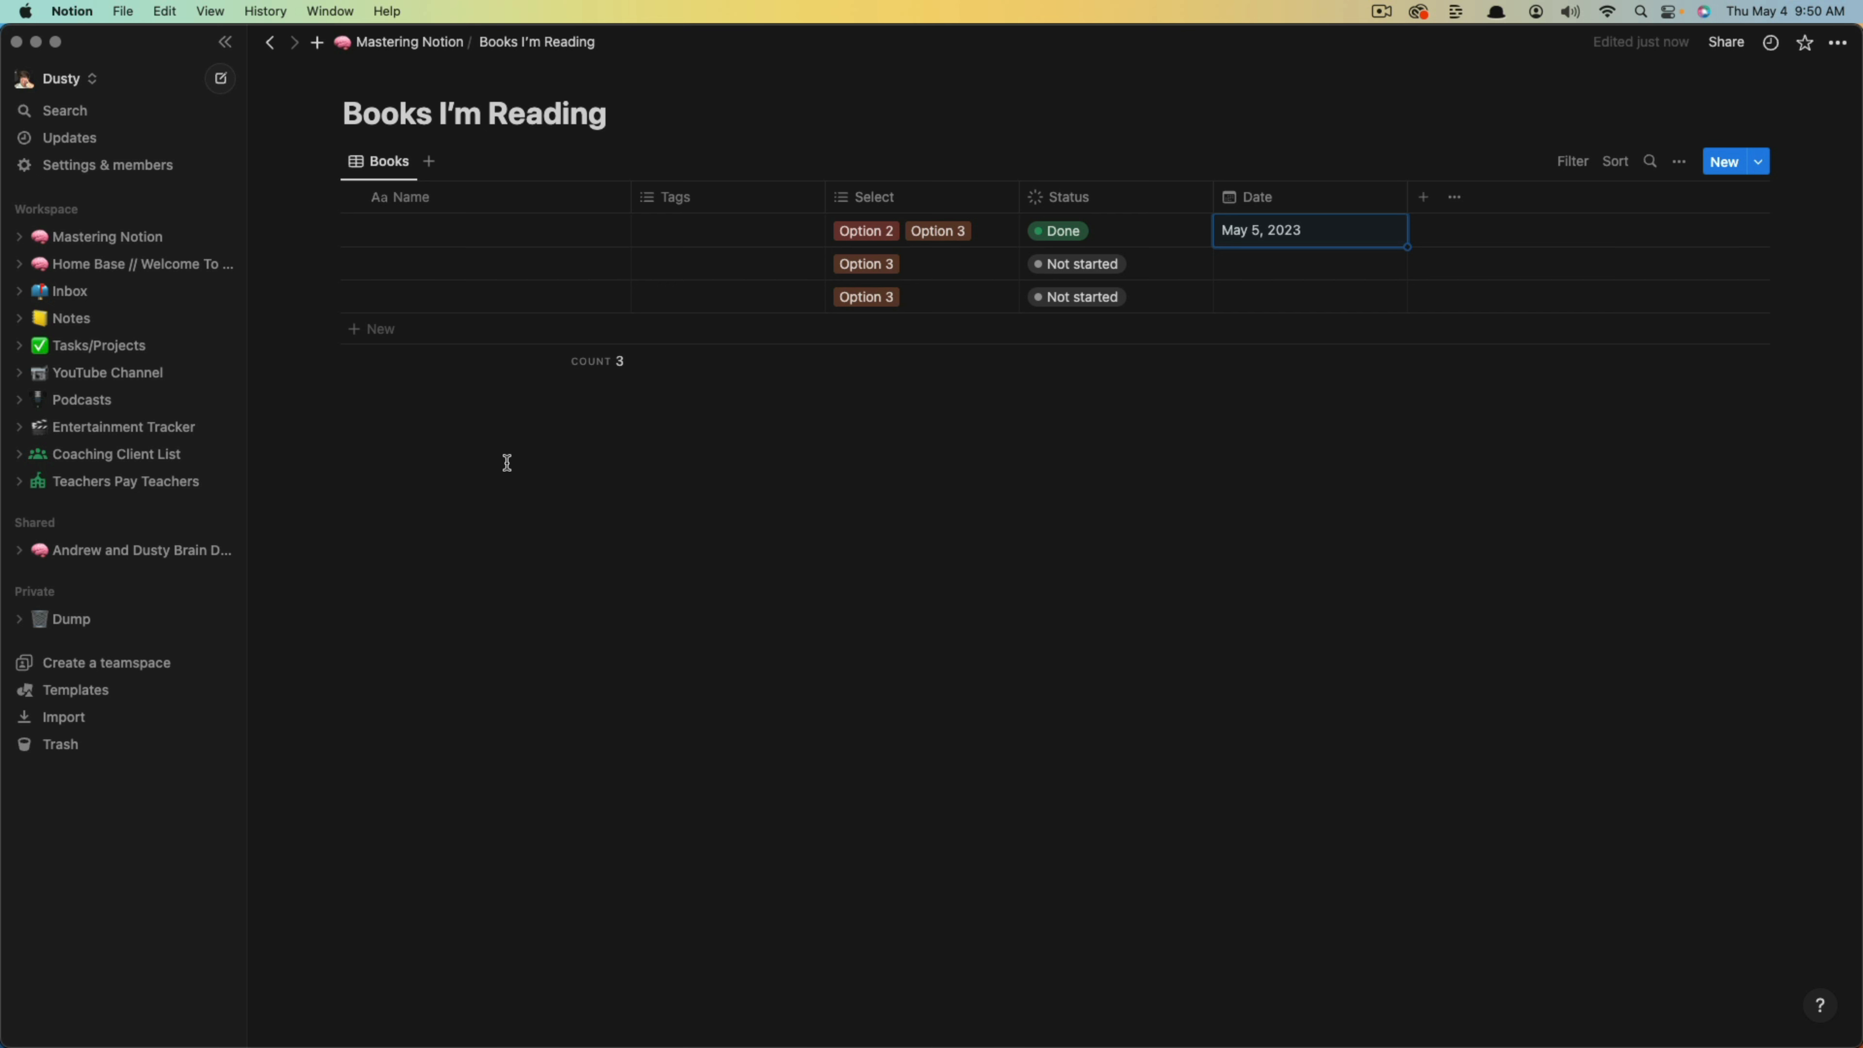
Open the Entertainment Tracker page and sort its All Media table by Where To Get in descending order.
{"action": "left_click", "coordinate": [110, 427]}
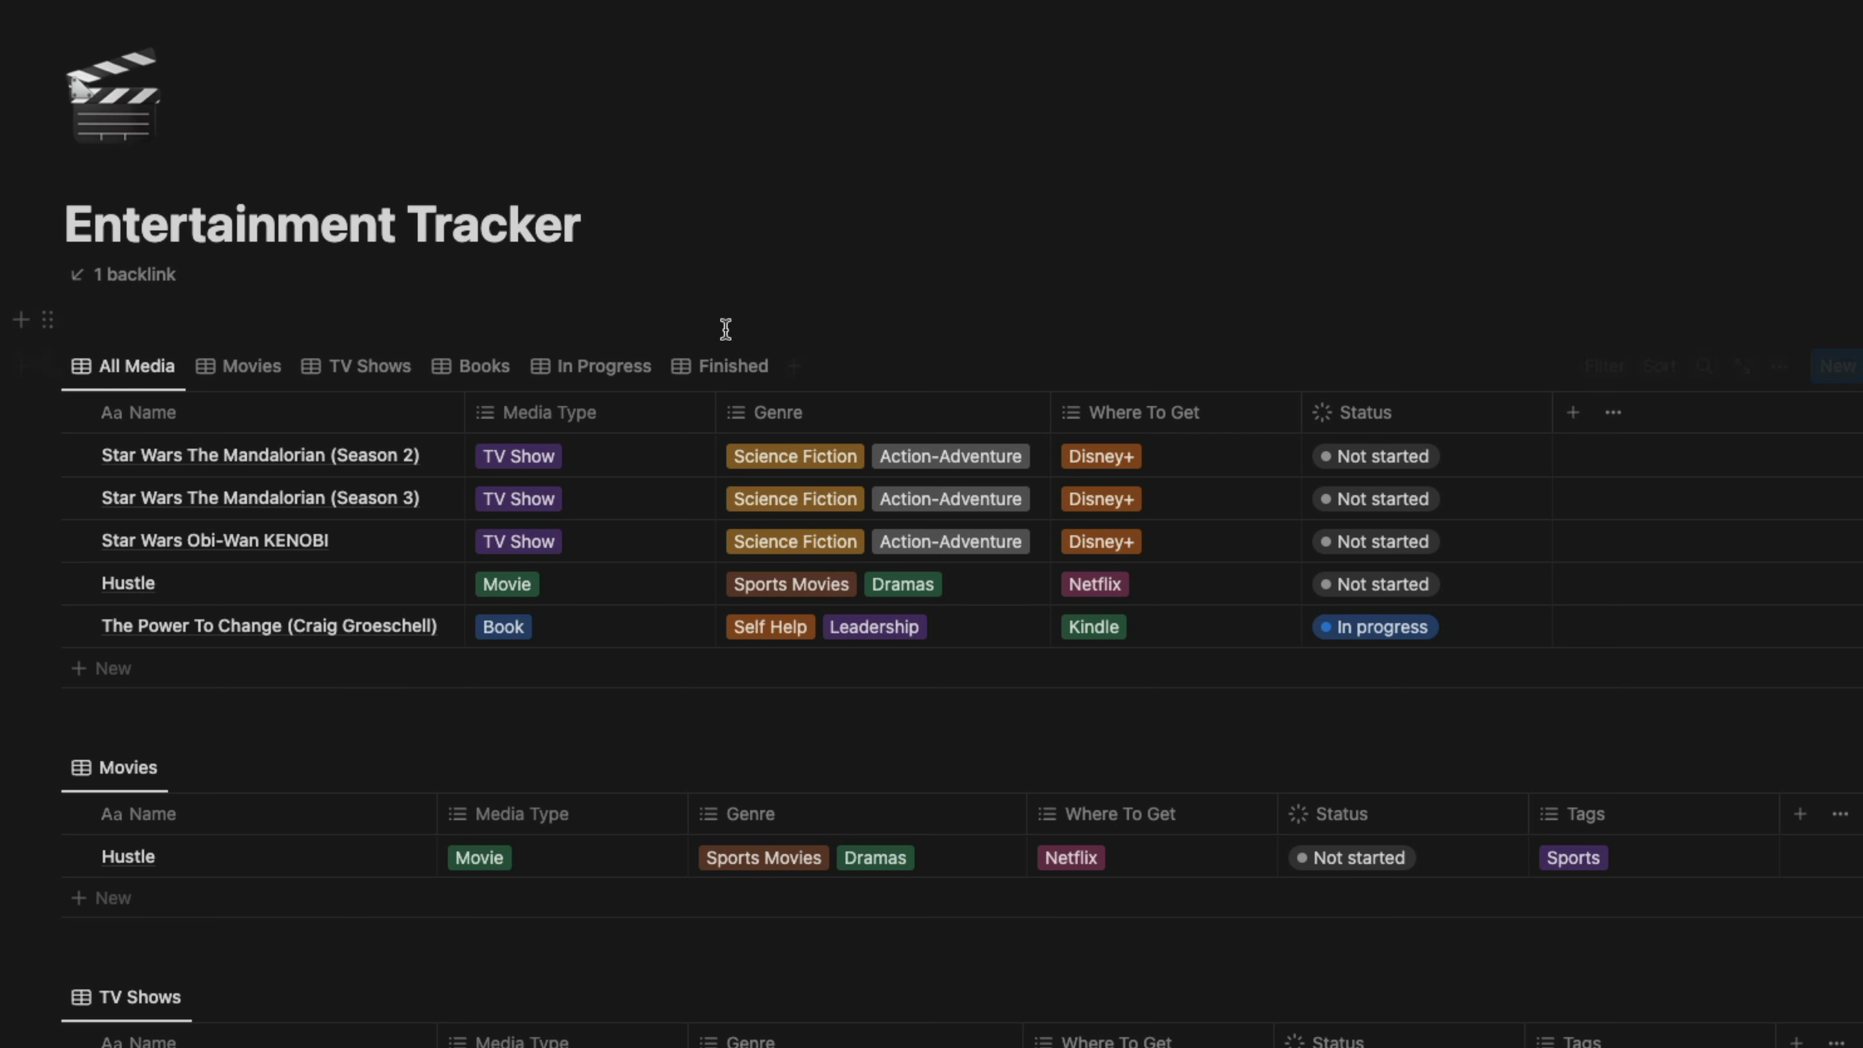
{"action": "left_click", "coordinate": [1137, 422]}
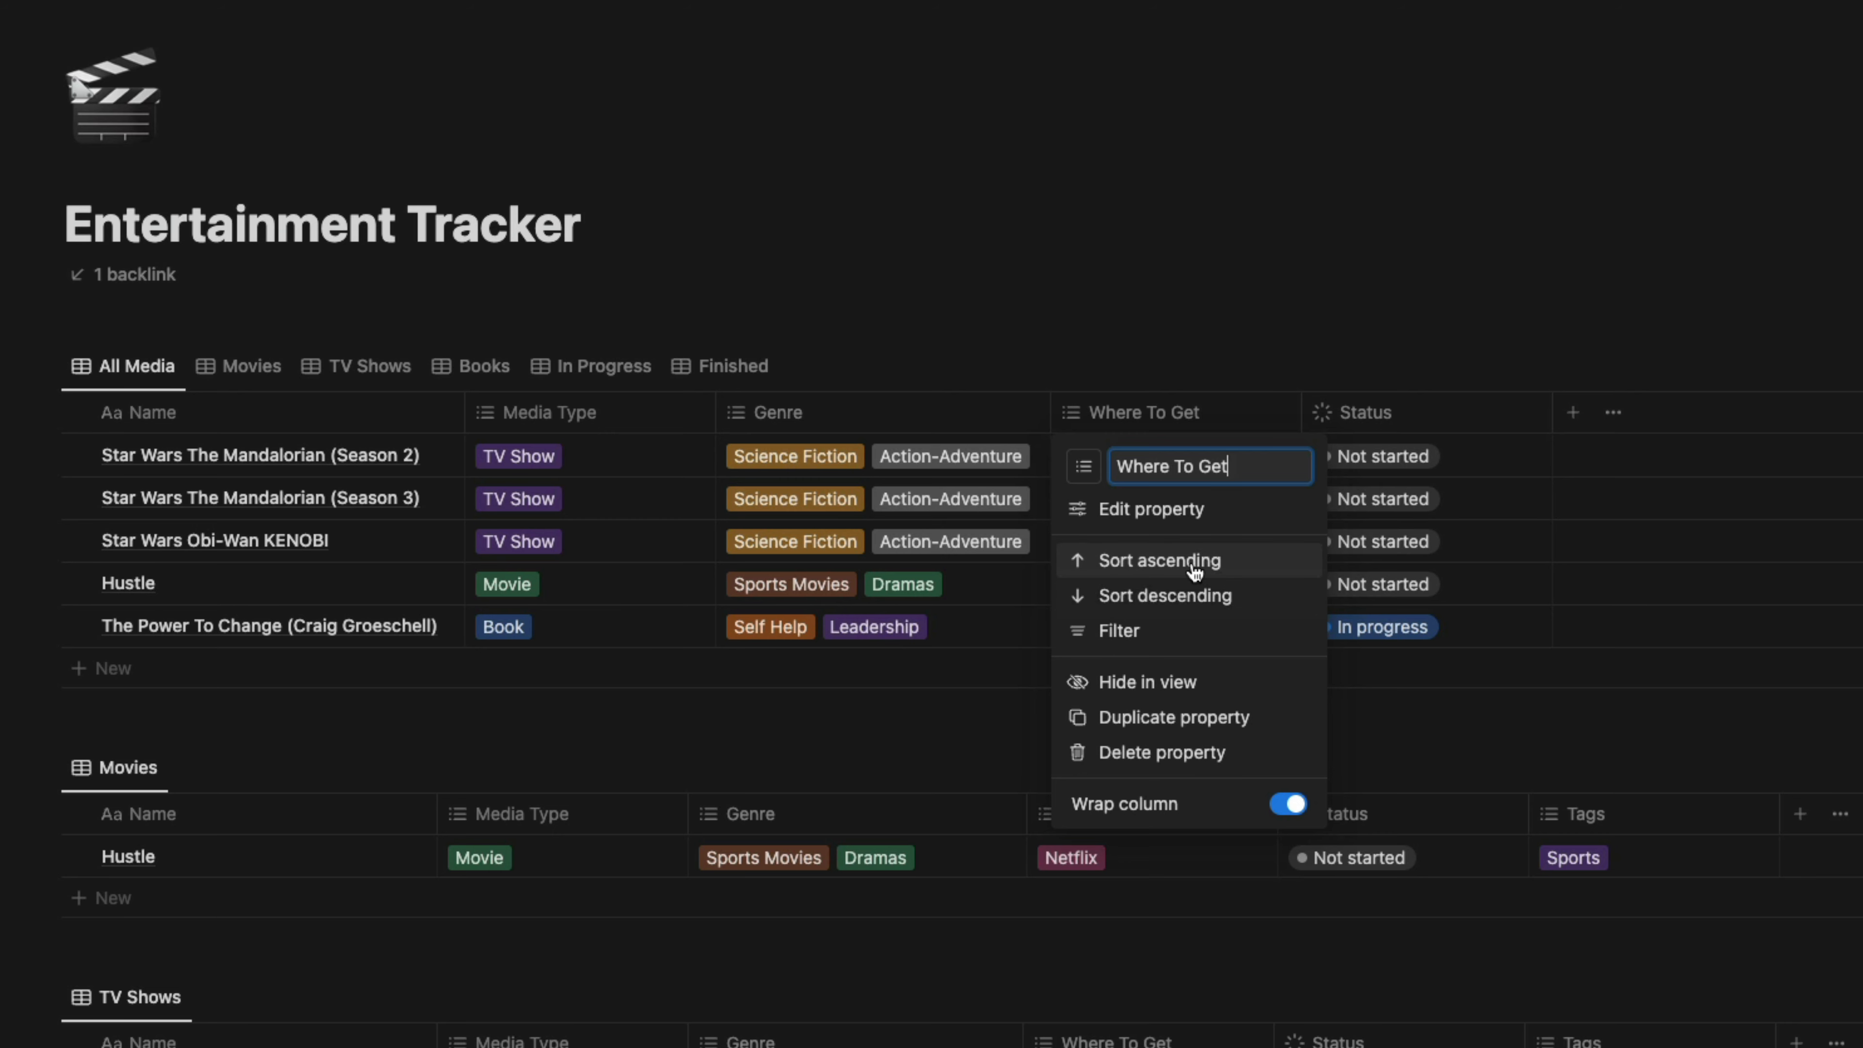
{"action": "left_click", "coordinate": [1166, 596]}
{"action": "scroll", "coordinate": [1166, 587], "scroll_direction": "down", "scroll_amount": 6}
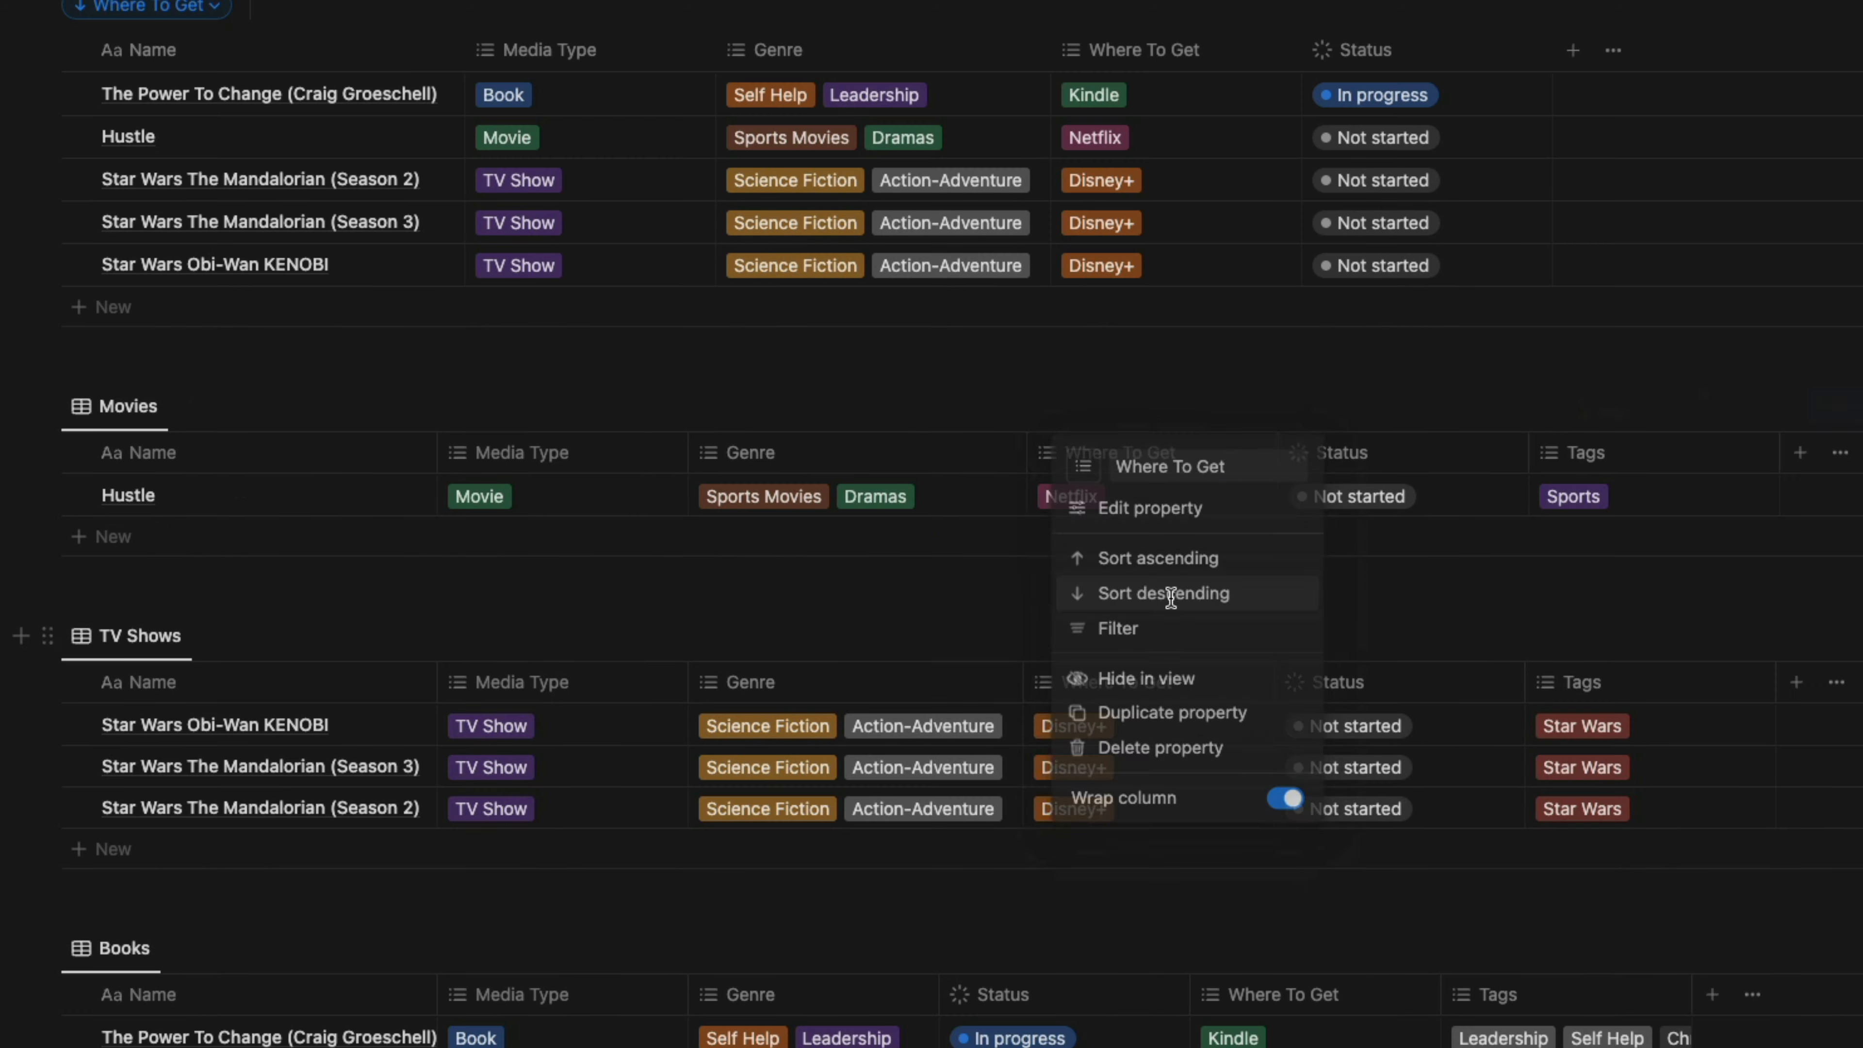
{"action": "scroll", "coordinate": [1162, 497], "scroll_direction": "up", "scroll_amount": 5}
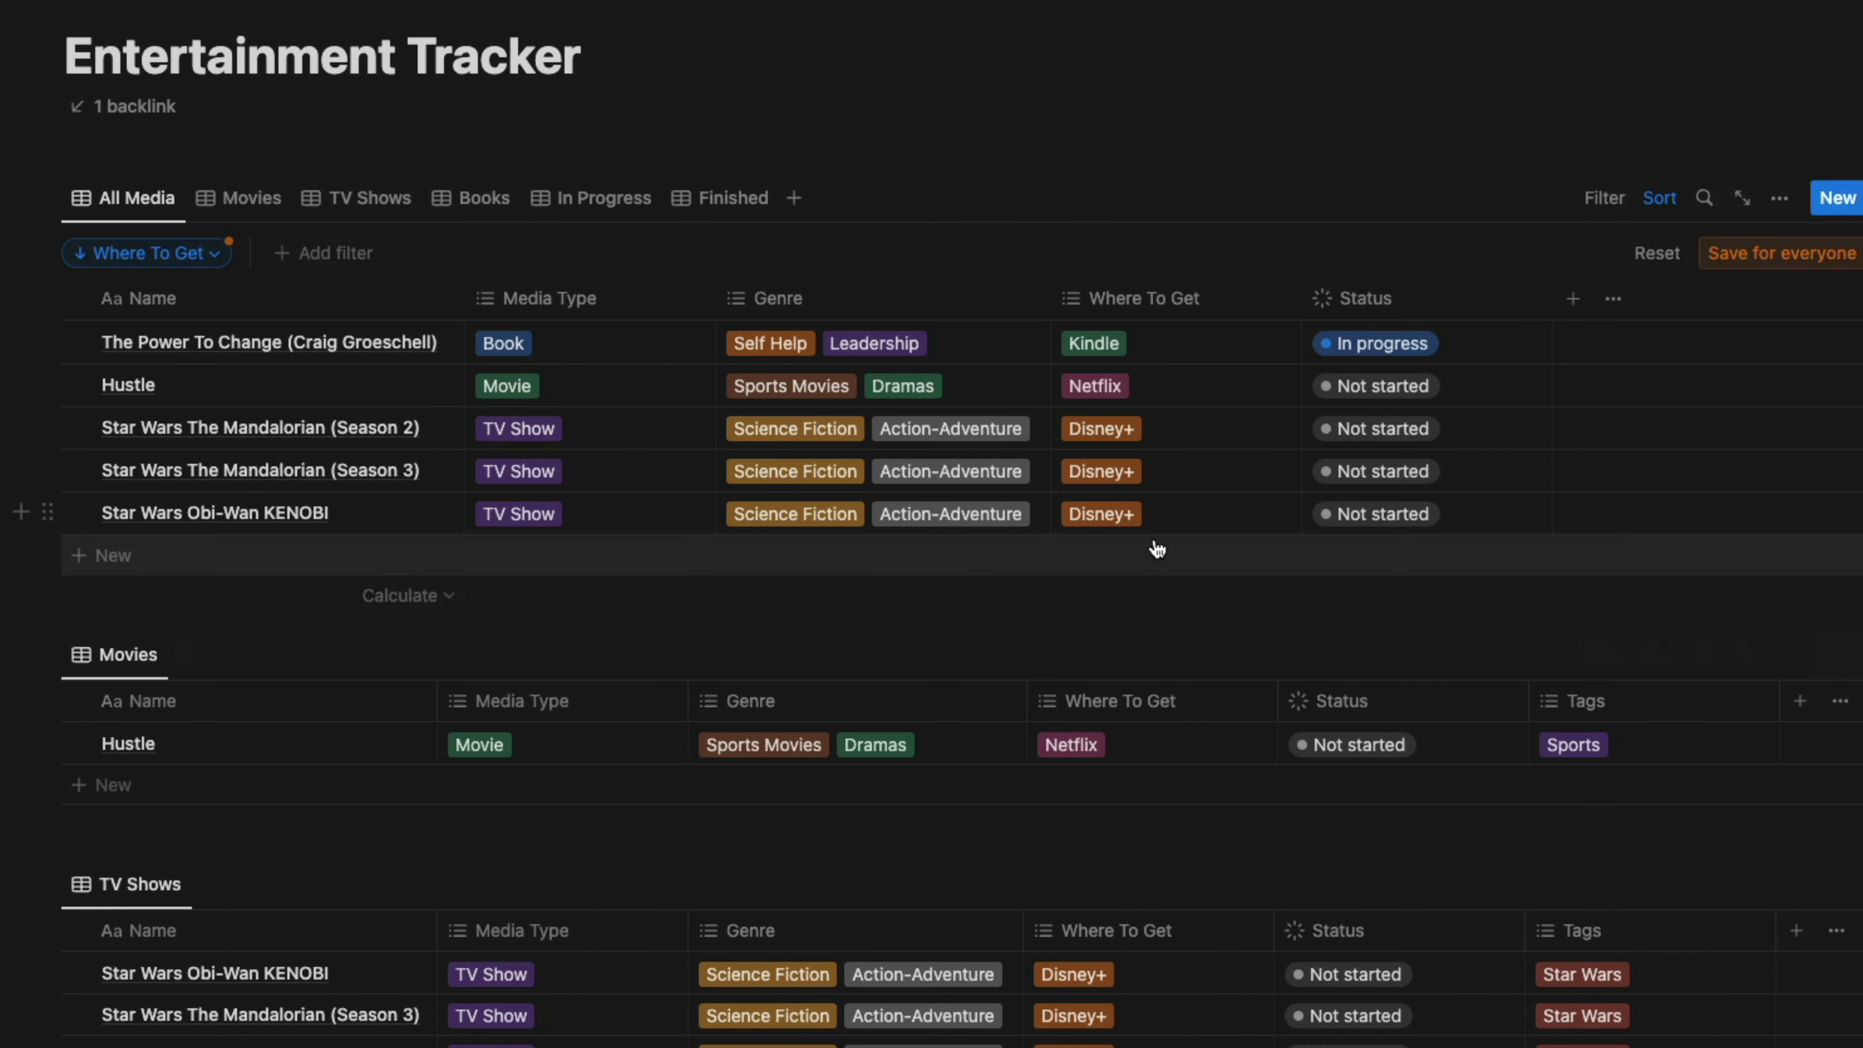
Sort the All Media table by Where To Get in ascending order.
{"action": "left_click", "coordinate": [1120, 296]}
{"action": "left_click", "coordinate": [1145, 455]}
{"action": "scroll", "coordinate": [1019, 458], "scroll_direction": "down", "scroll_amount": 4}
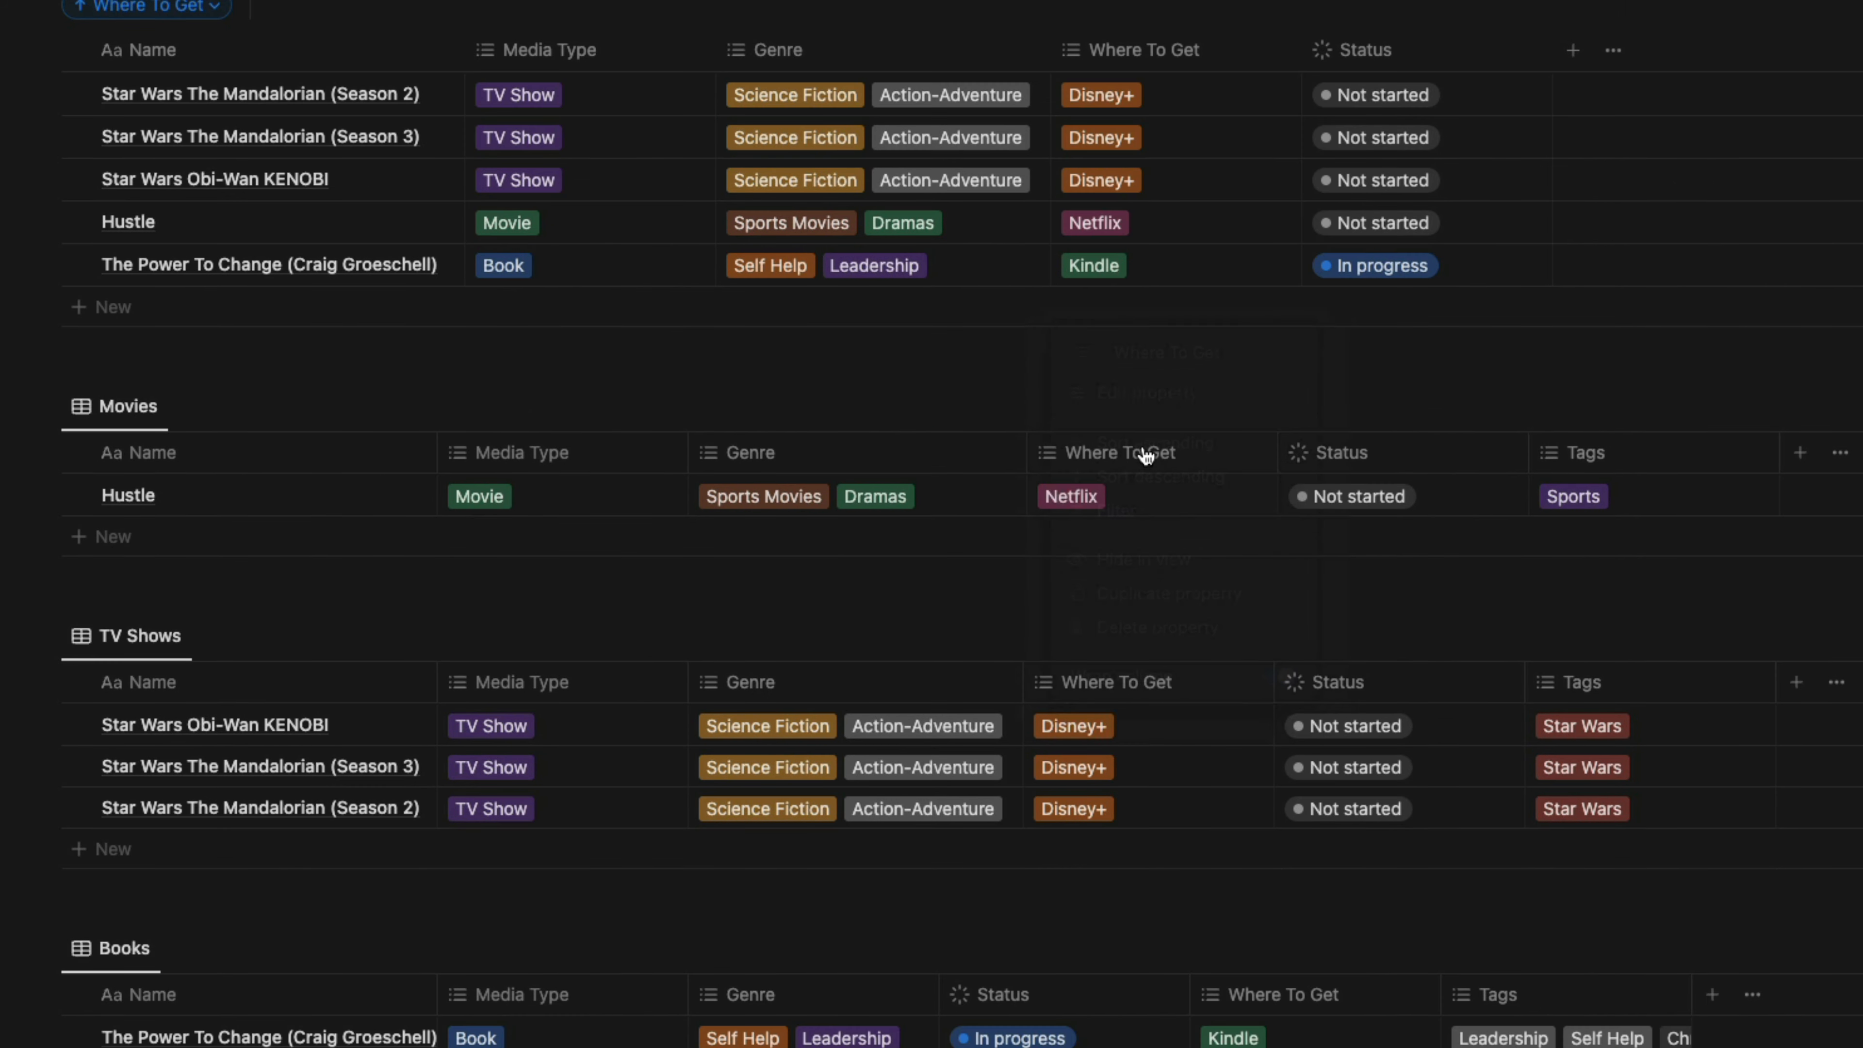
Look over the tables on the Entertainment Tracker page and reveal the filter applied to the Movies table.
{"action": "scroll", "coordinate": [1124, 440], "scroll_direction": "down", "scroll_amount": 2}
{"action": "scroll", "coordinate": [1127, 462], "scroll_direction": "up", "scroll_amount": 4}
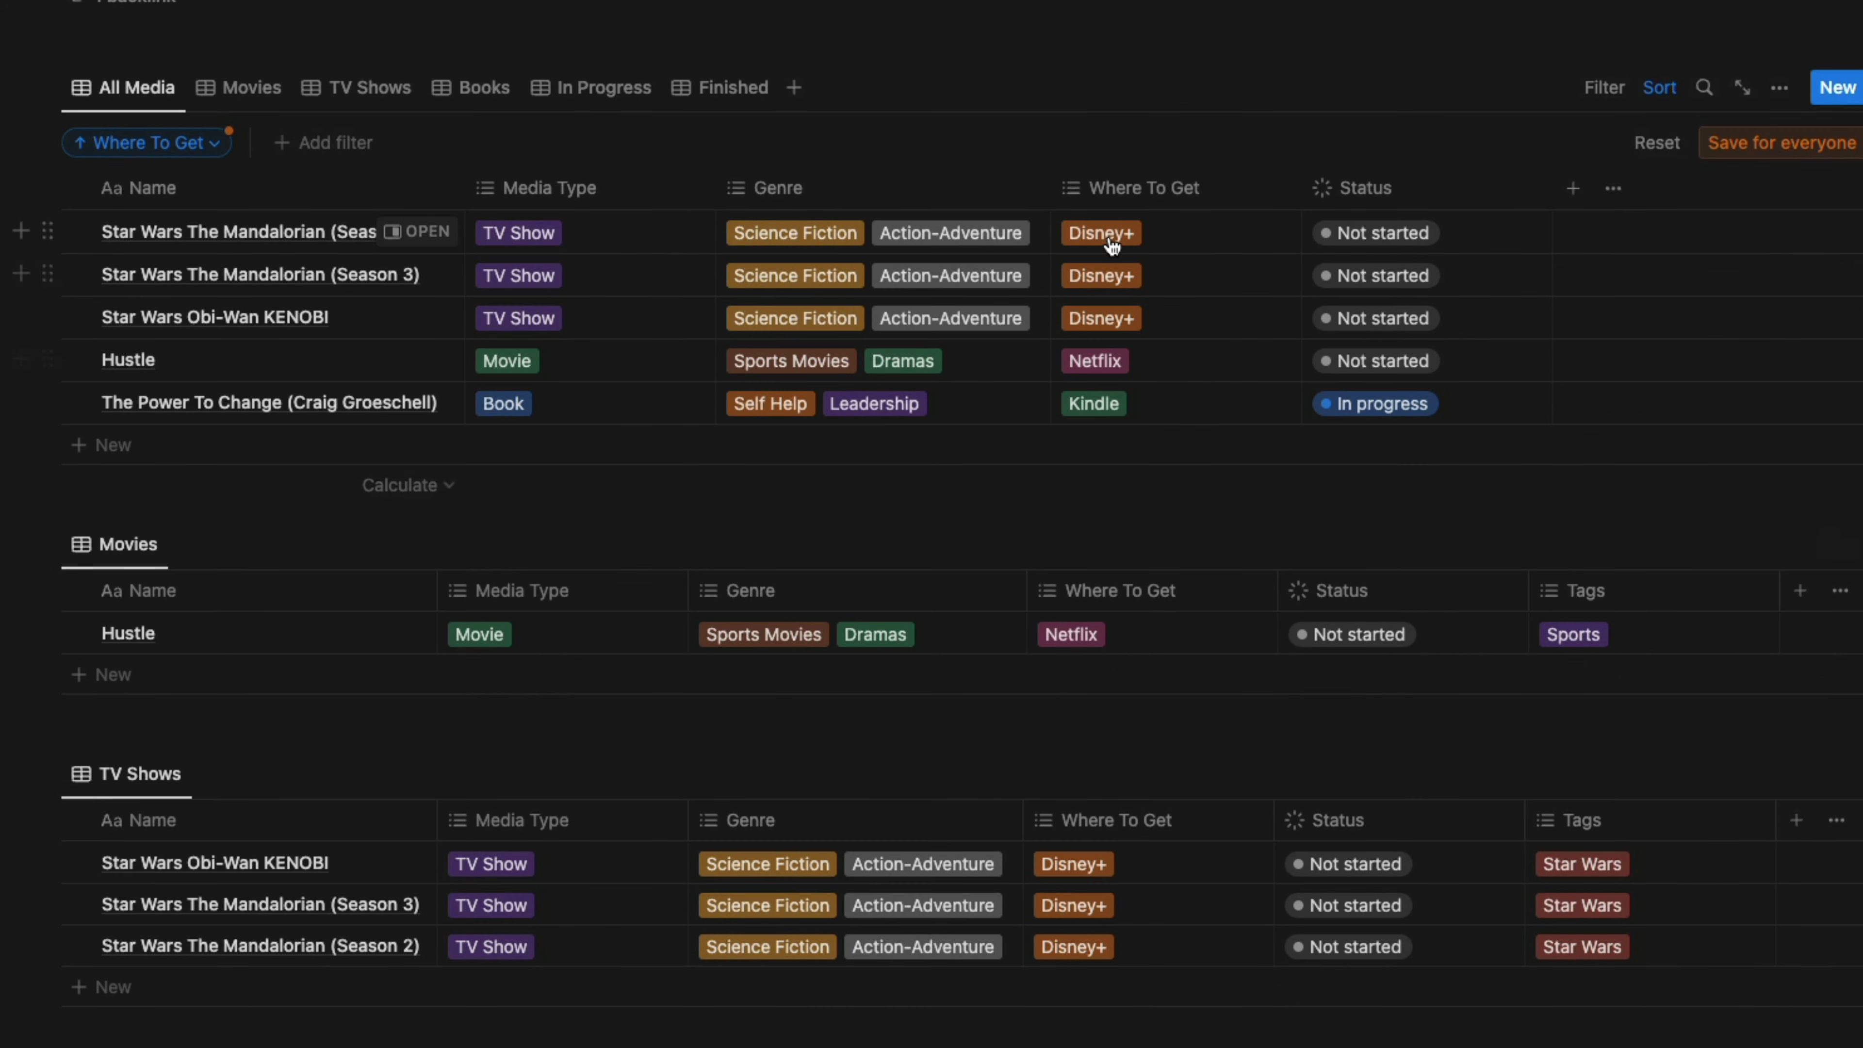
{"action": "scroll", "coordinate": [1096, 484], "scroll_direction": "up", "scroll_amount": 1}
{"action": "scroll", "coordinate": [1097, 487], "scroll_direction": "up", "scroll_amount": 3}
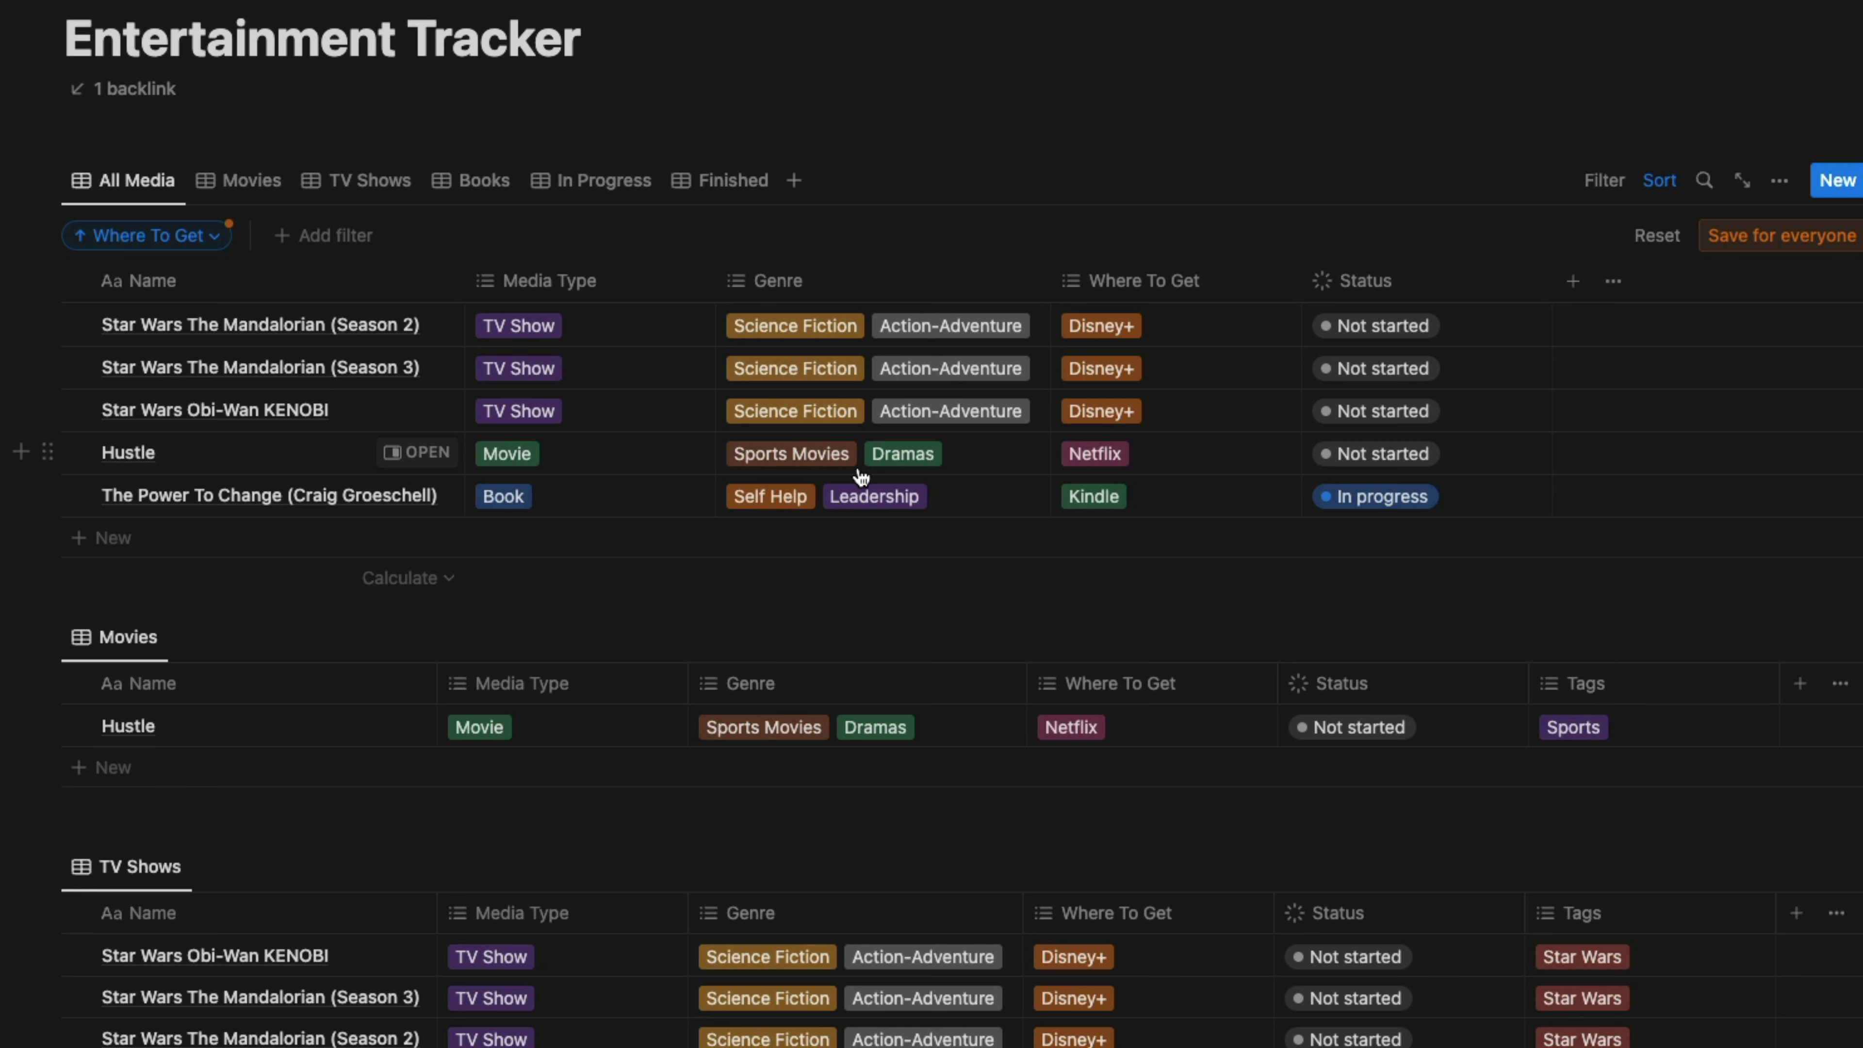
{"action": "scroll", "coordinate": [734, 624], "scroll_direction": "down", "scroll_amount": 15}
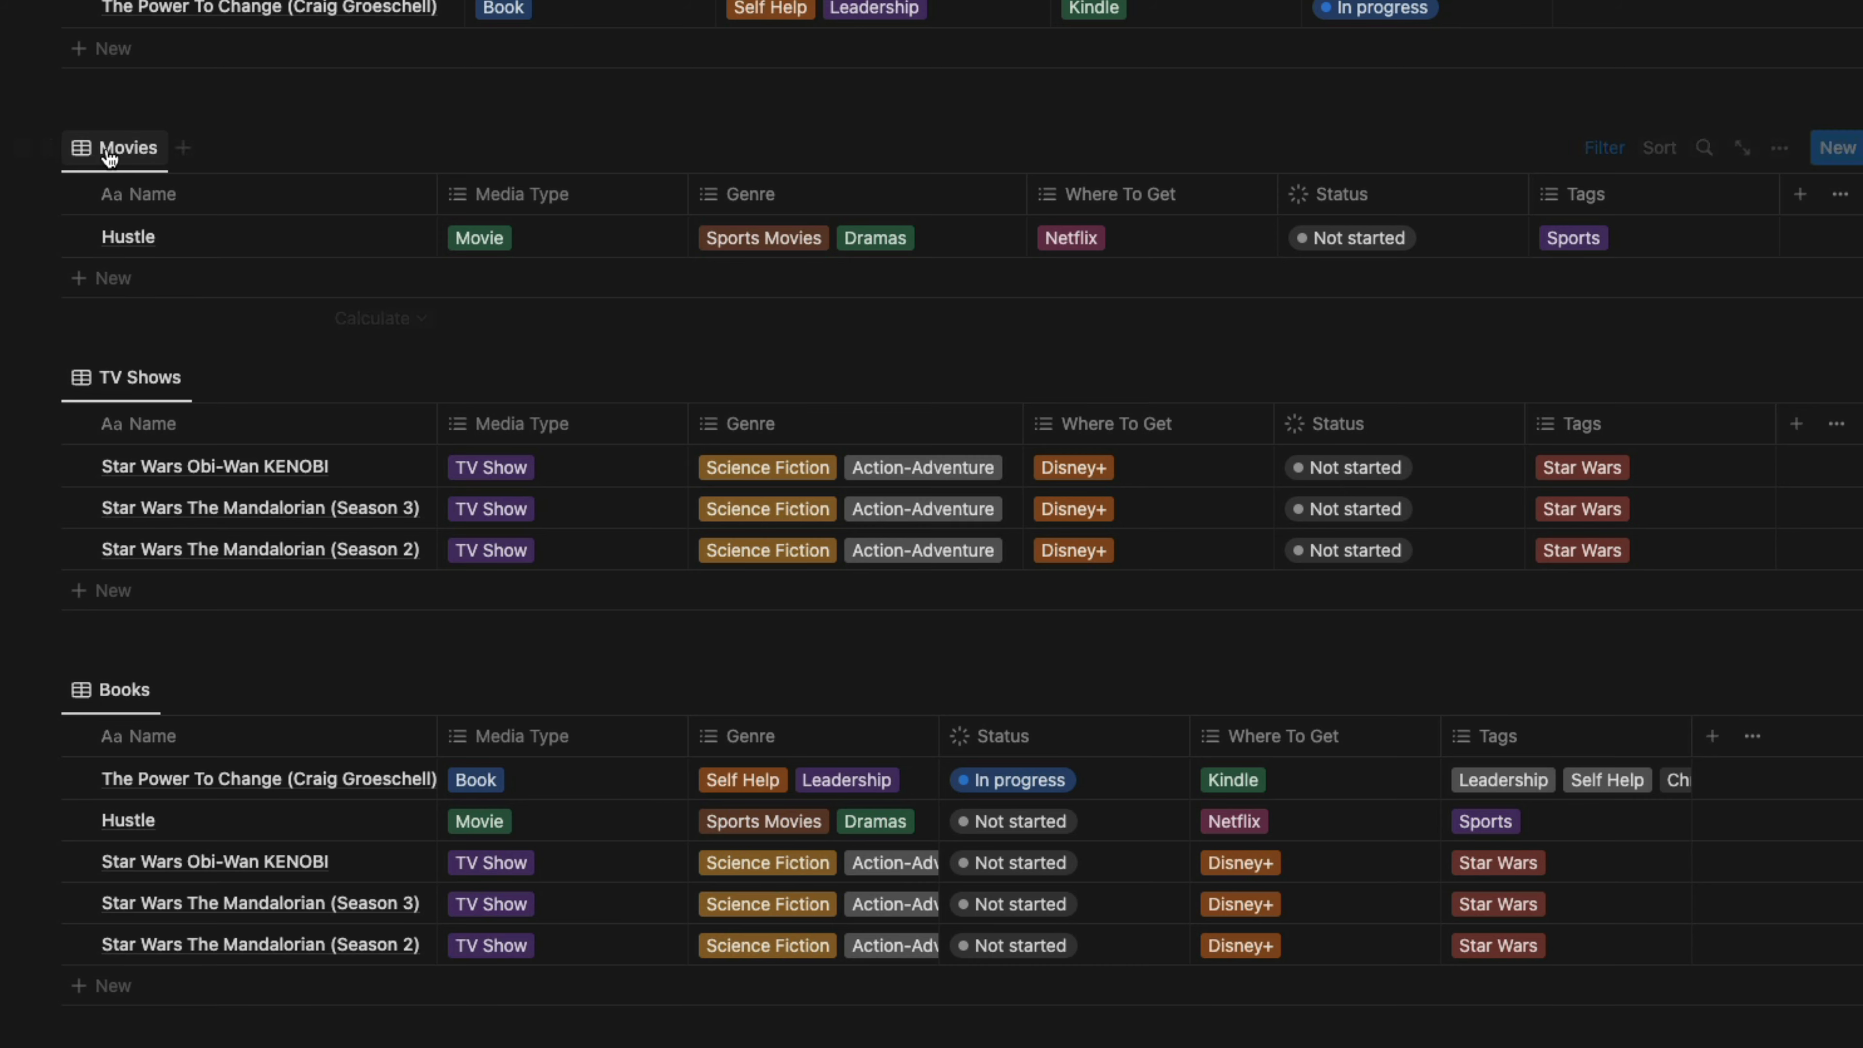
{"action": "scroll", "coordinate": [391, 375], "scroll_direction": "up", "scroll_amount": 10}
{"action": "scroll", "coordinate": [312, 469], "scroll_direction": "down", "scroll_amount": 10}
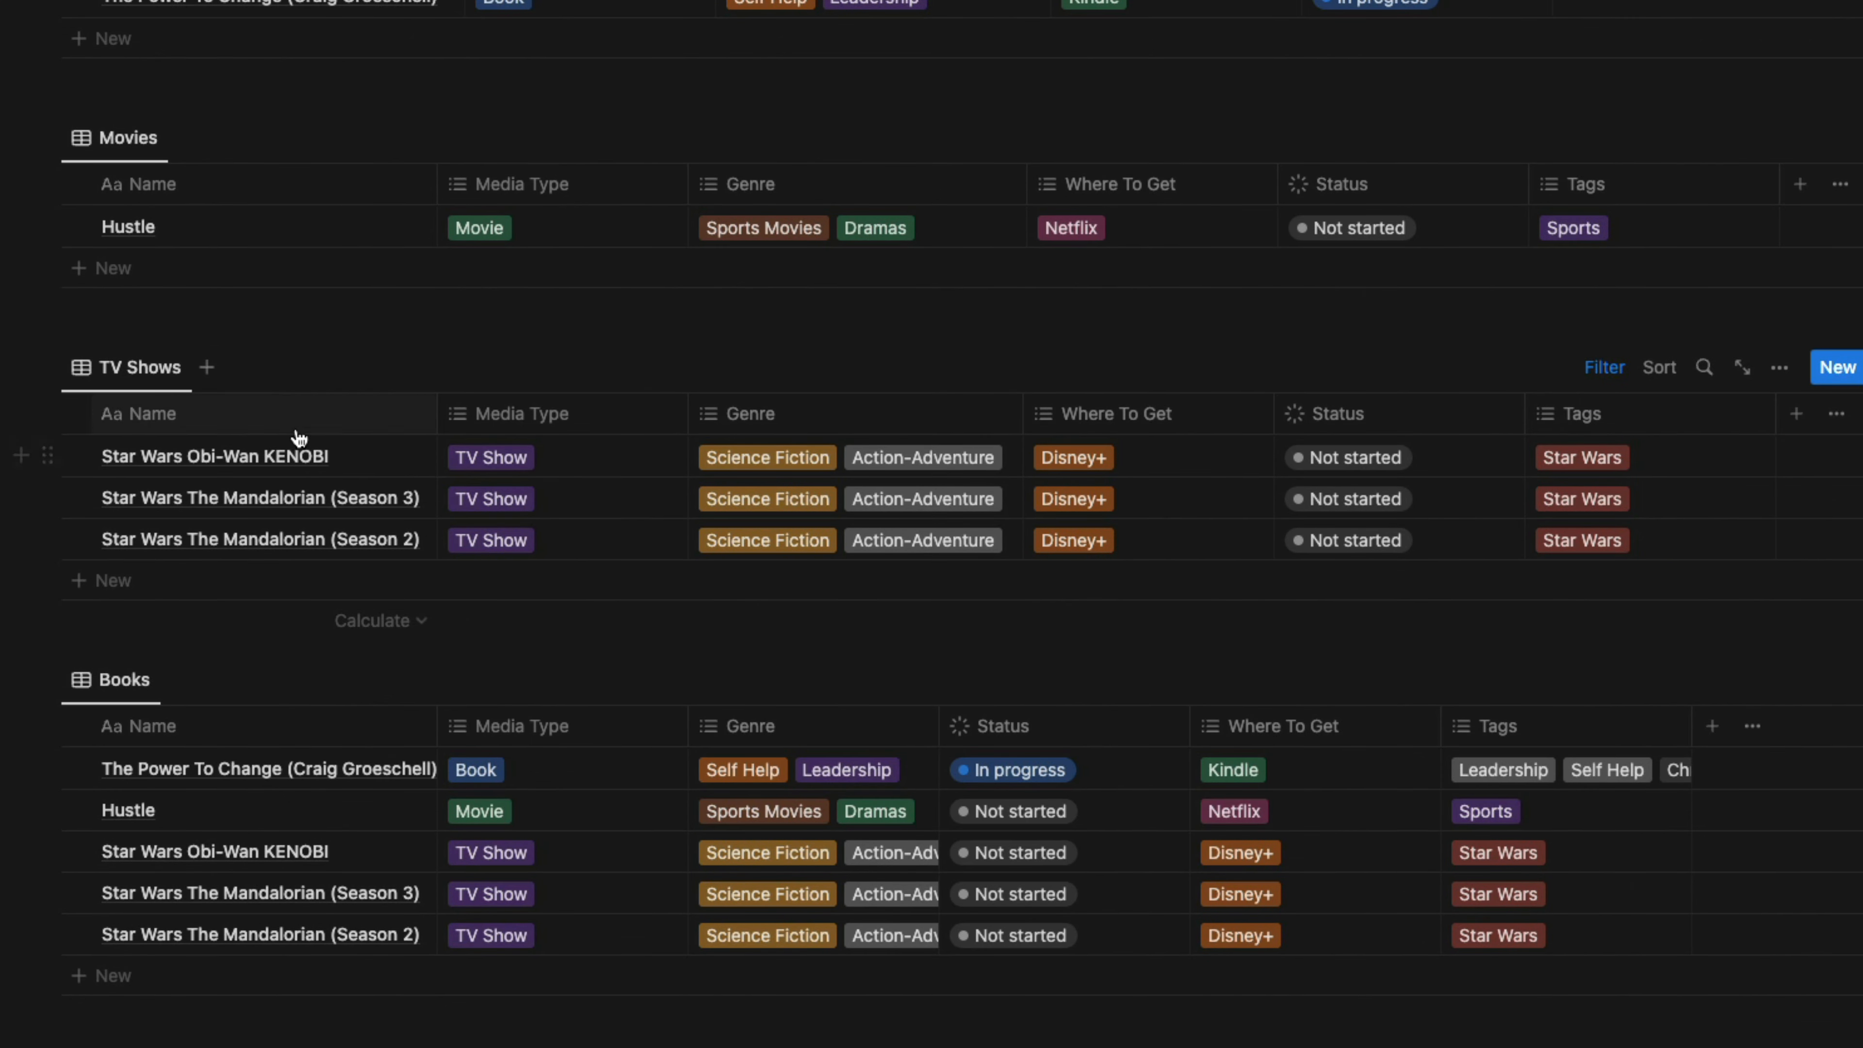
{"action": "scroll", "coordinate": [301, 431], "scroll_direction": "up", "scroll_amount": 2}
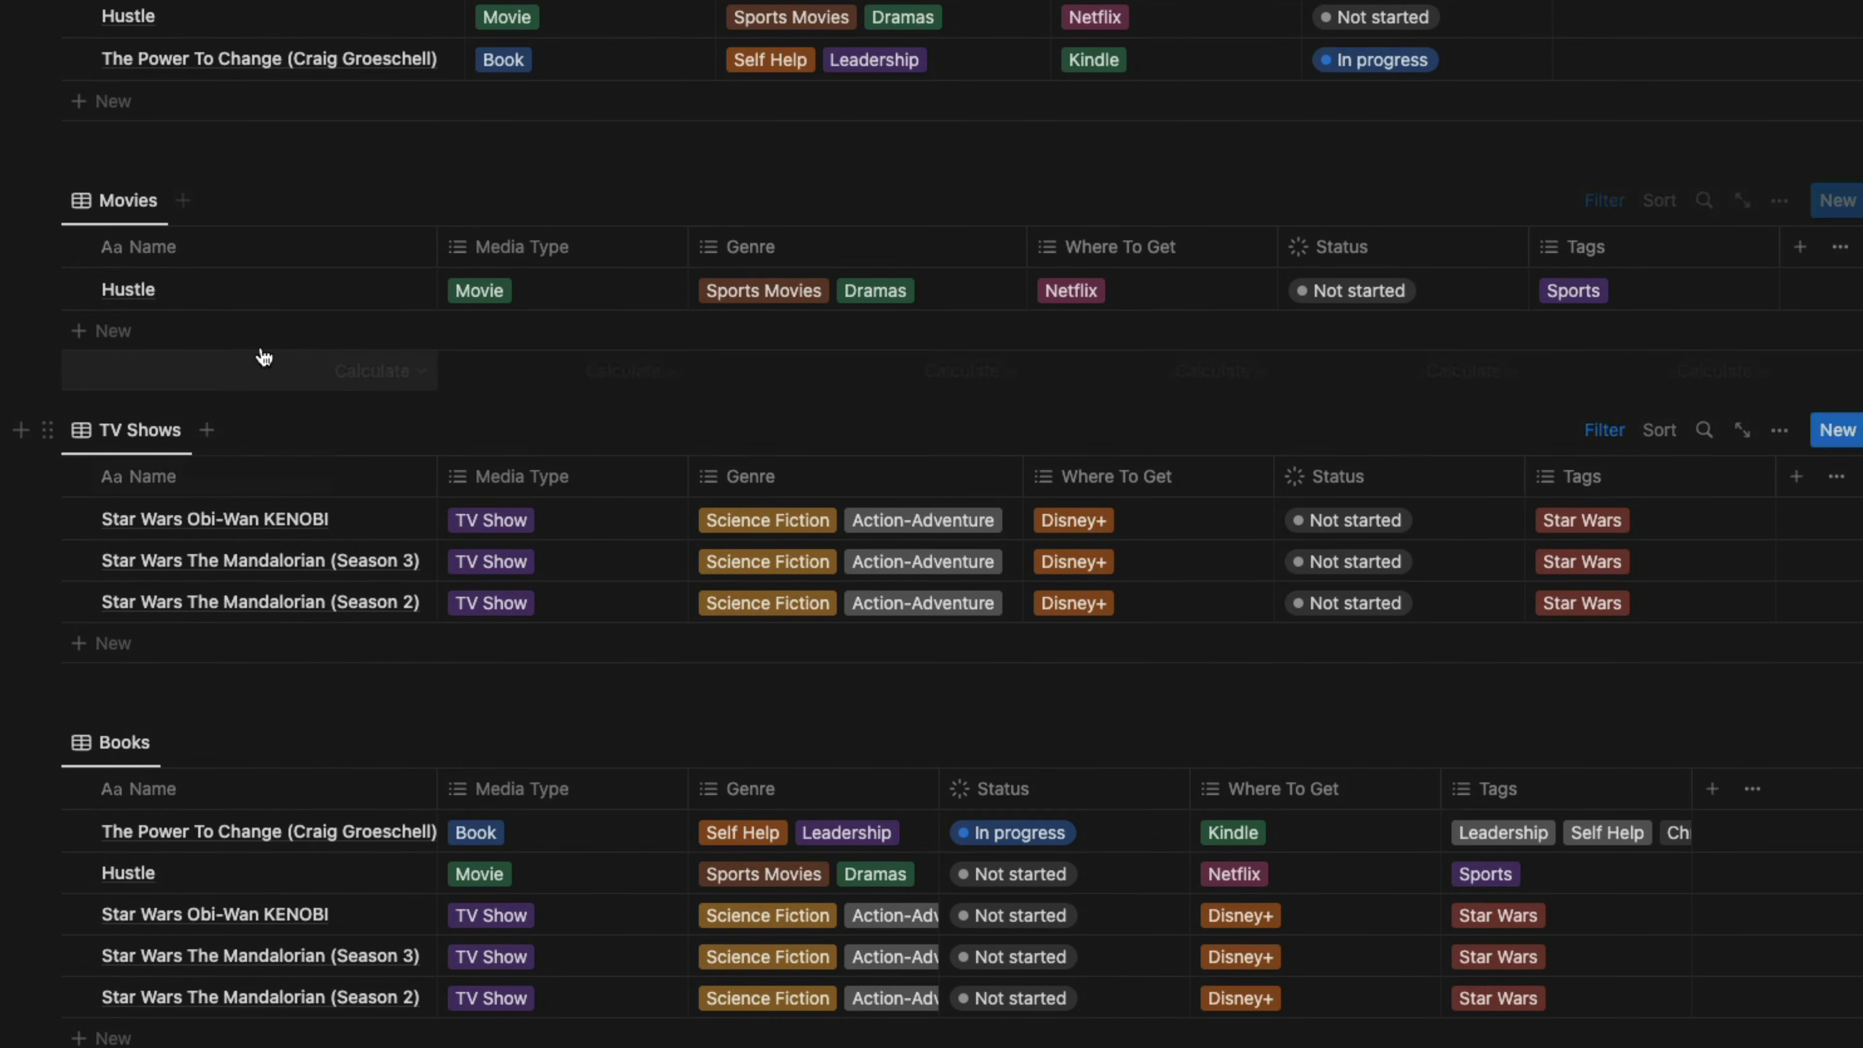
{"action": "scroll", "coordinate": [147, 264], "scroll_direction": "up", "scroll_amount": 1}
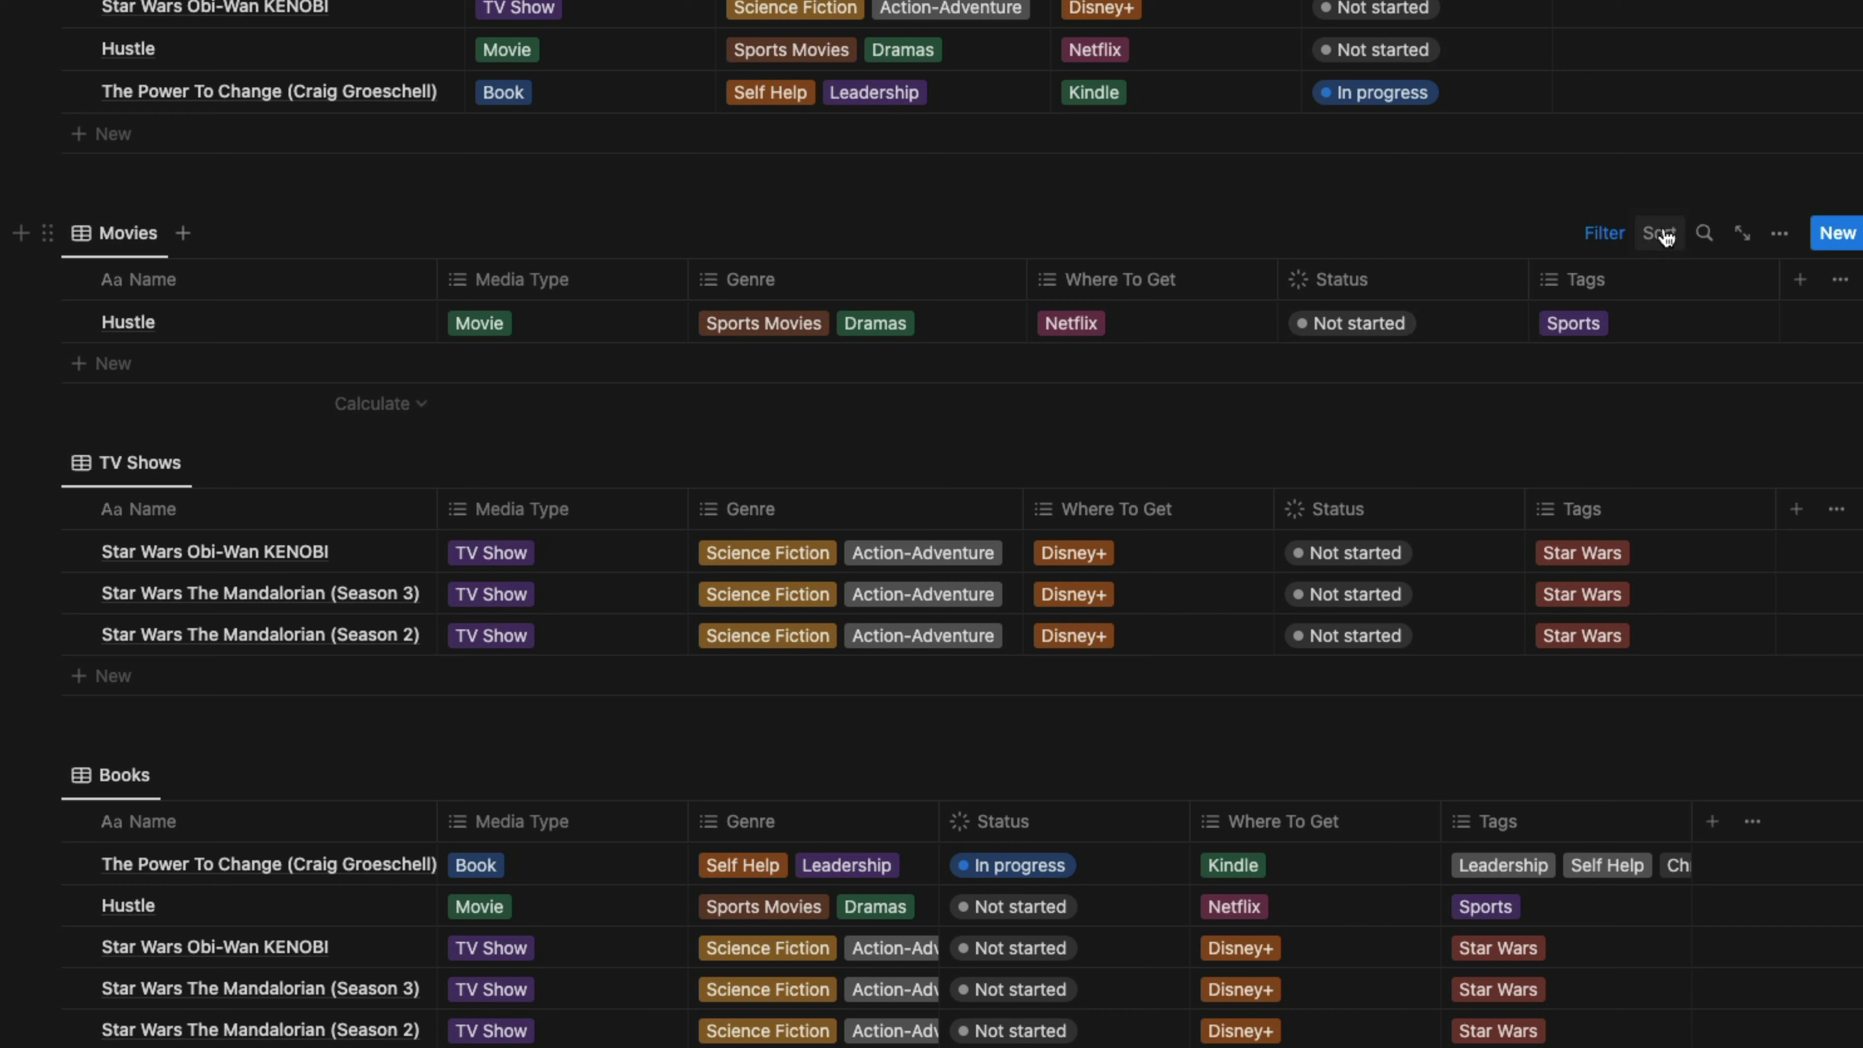
{"action": "left_click", "coordinate": [1605, 235]}
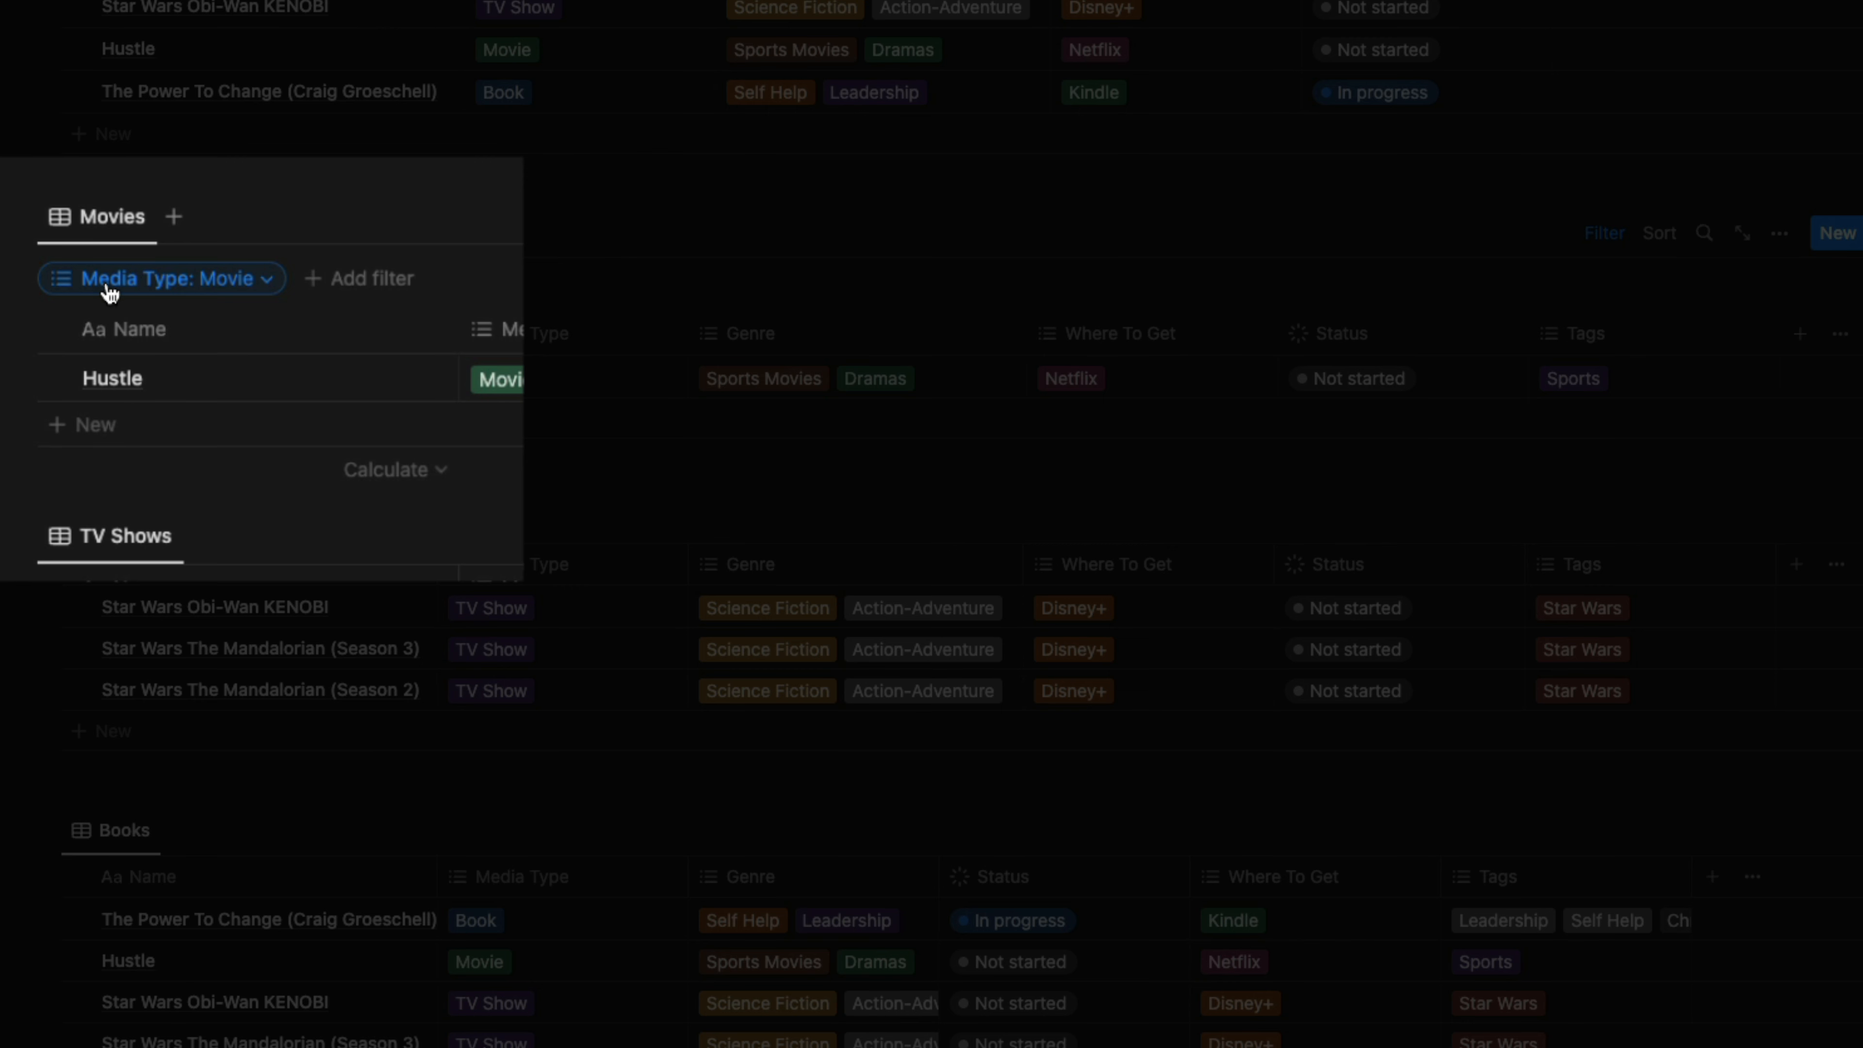
{"action": "left_click", "coordinate": [112, 288]}
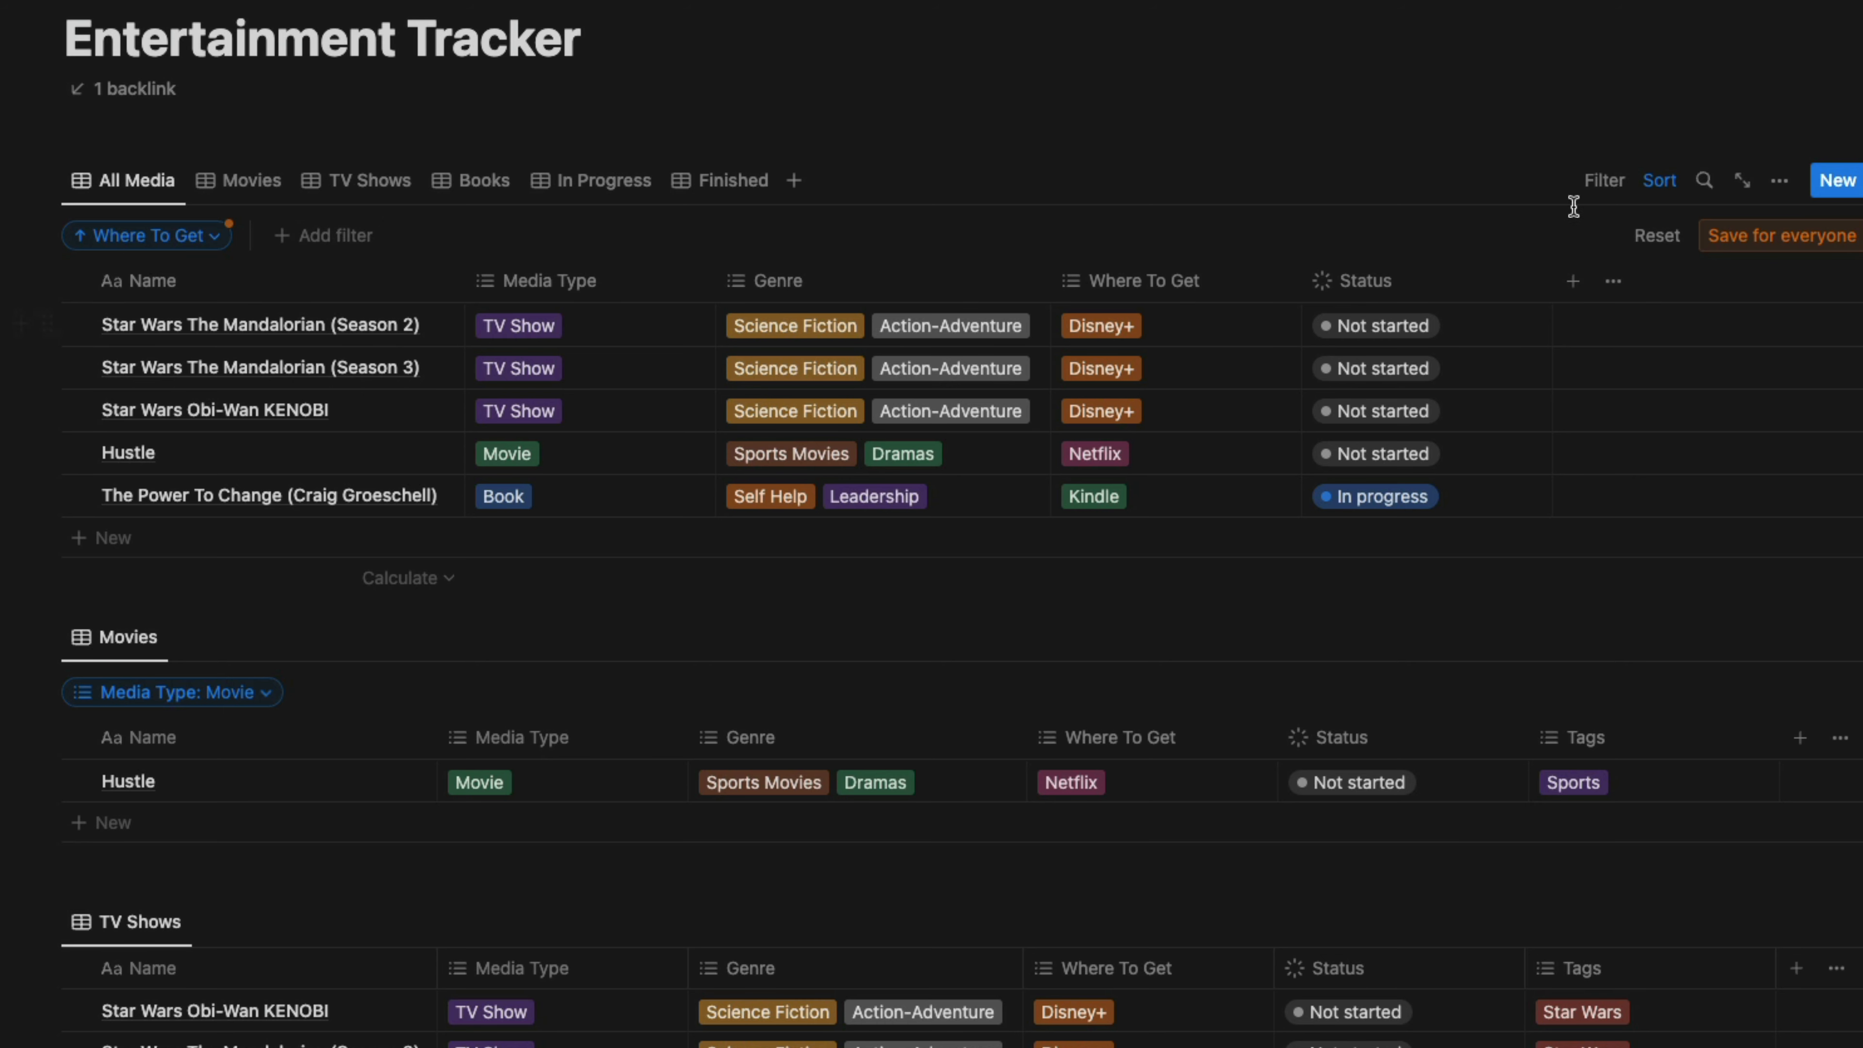
Filter the All Media table to show only entries whose Status is In progress.
{"action": "left_click", "coordinate": [1603, 182]}
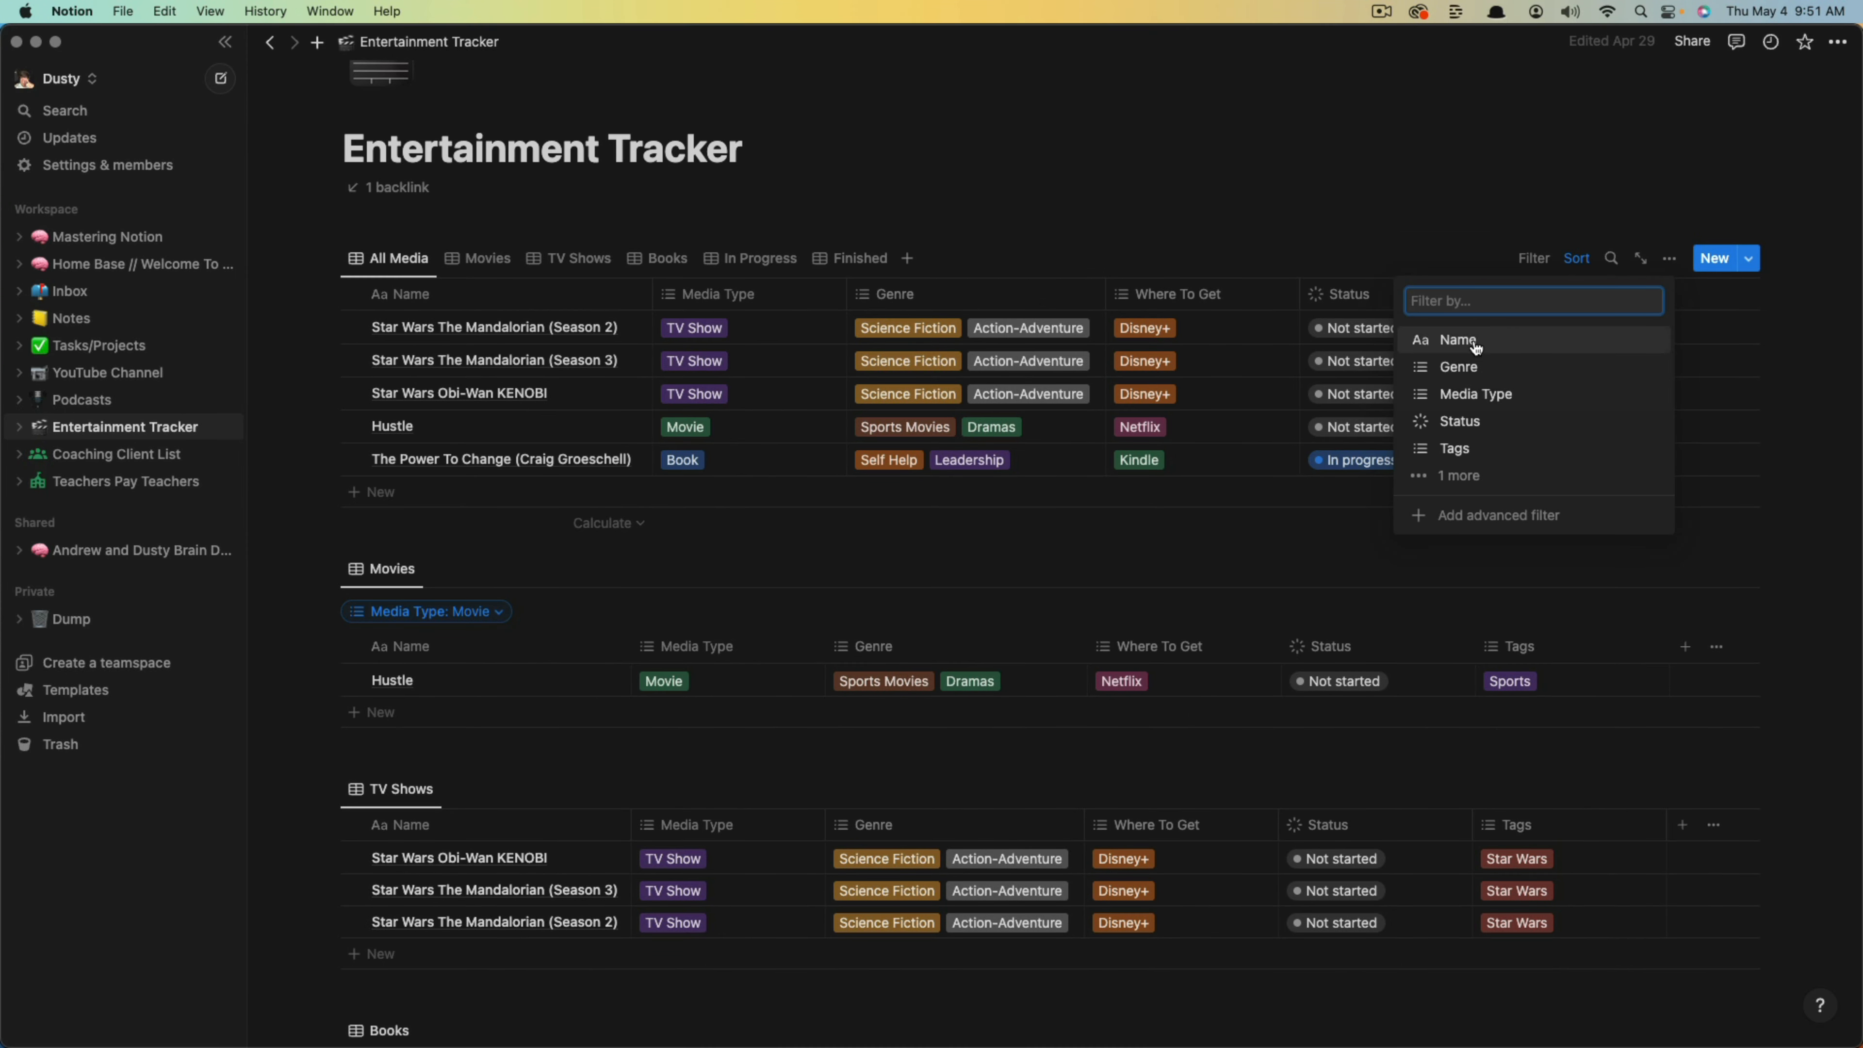
{"action": "left_click", "coordinate": [1468, 429]}
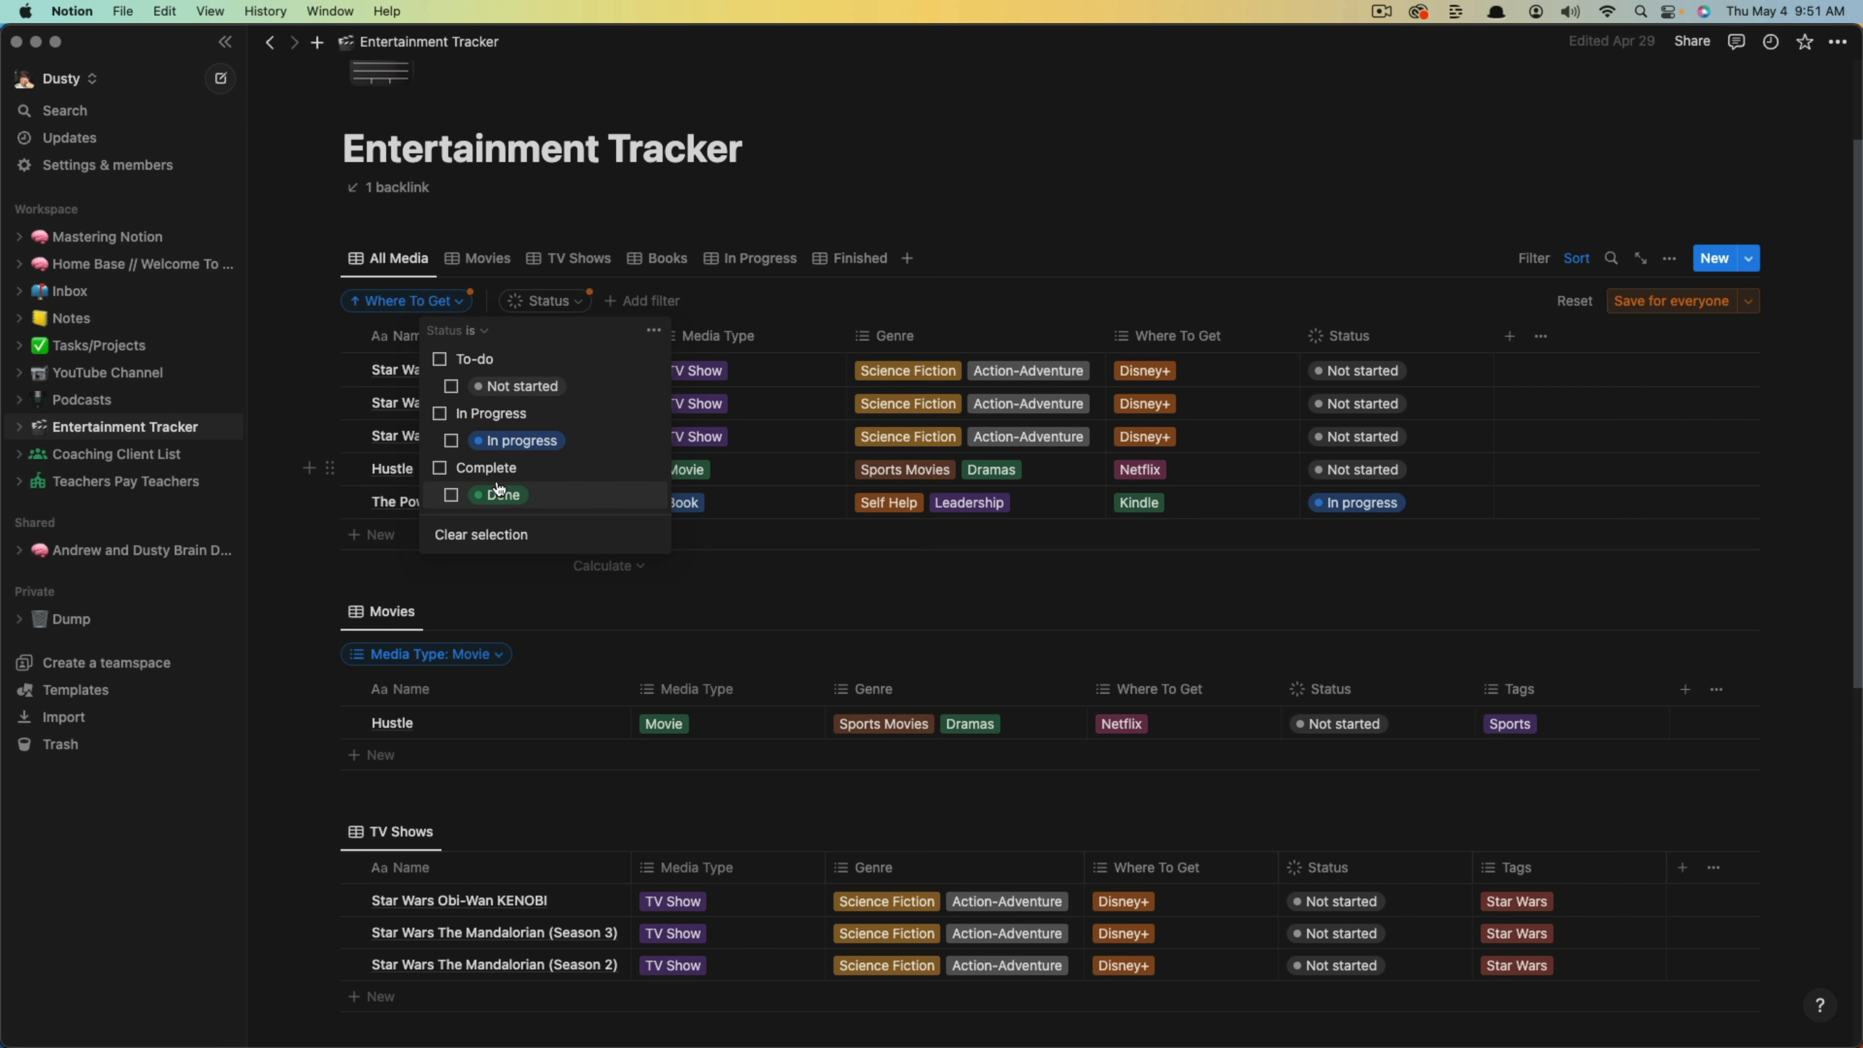
{"action": "left_click", "coordinate": [452, 441]}
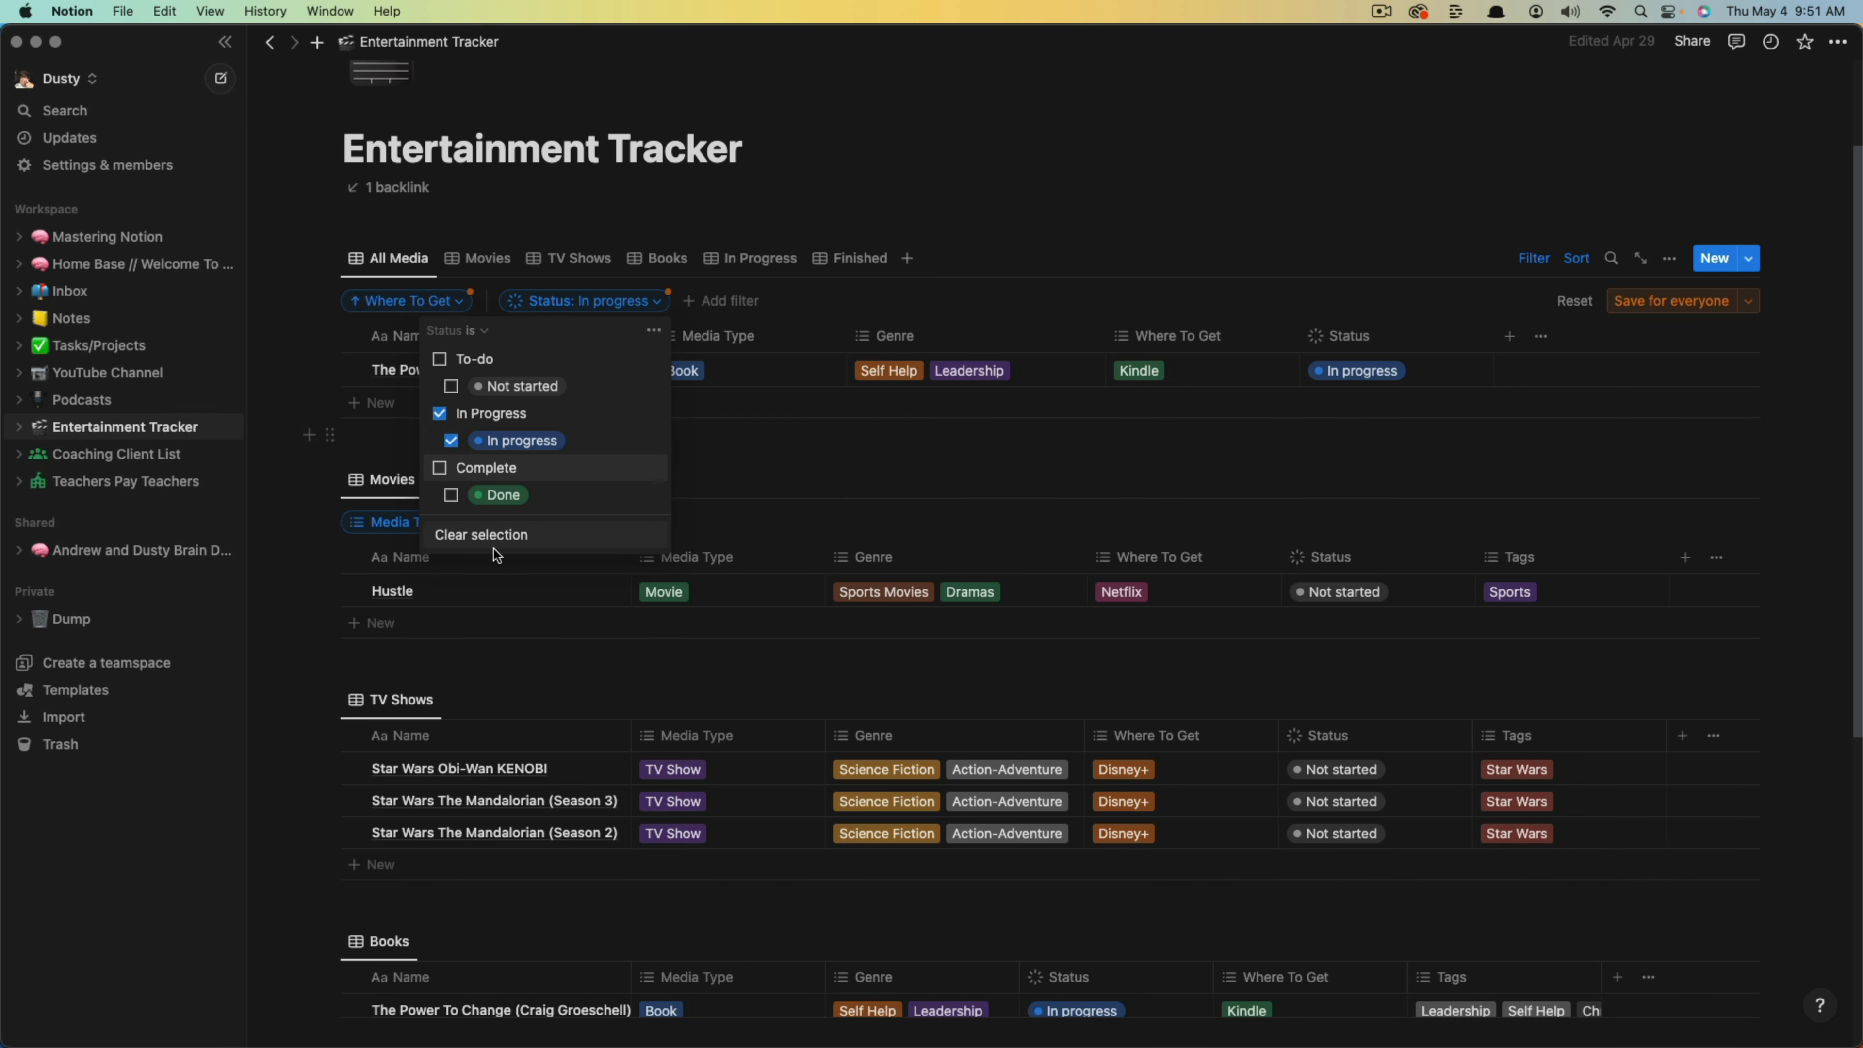
{"action": "left_click", "coordinate": [844, 455]}
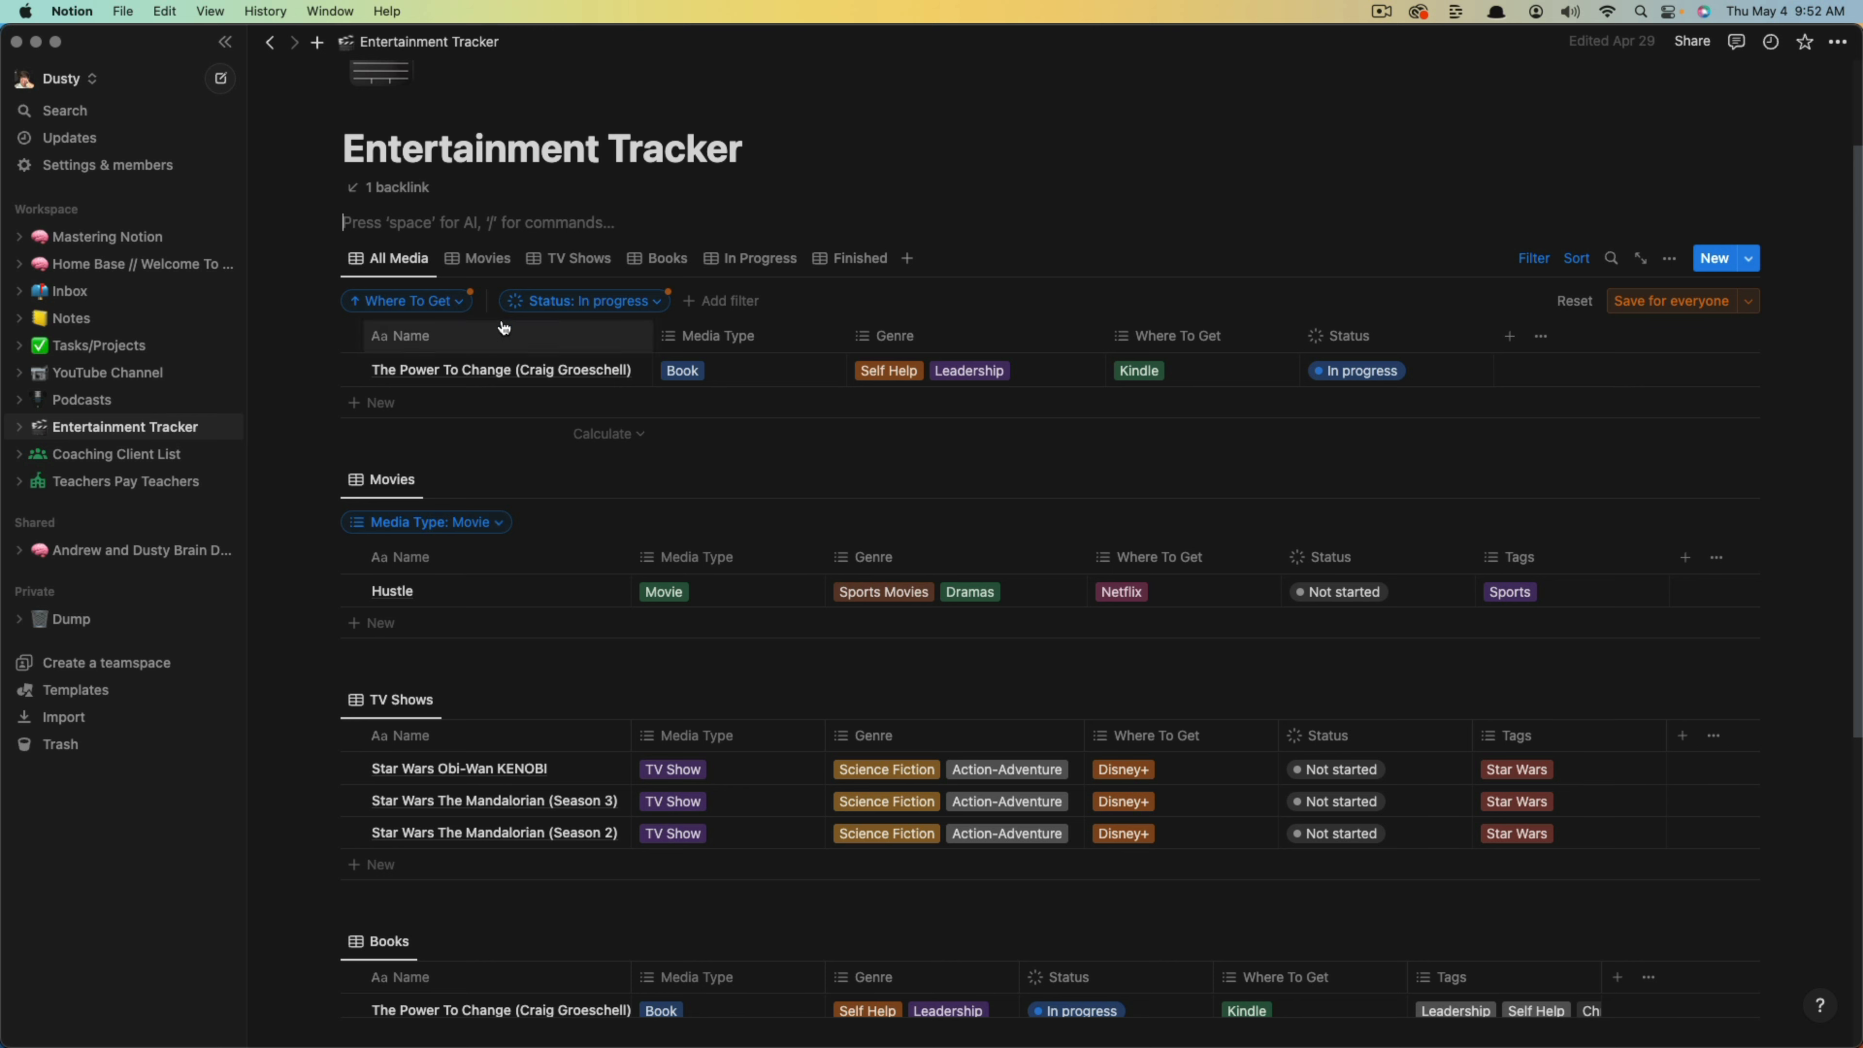
Clear the Status filter's selection and remove that filter from the All Media table.
{"action": "left_click", "coordinate": [567, 307]}
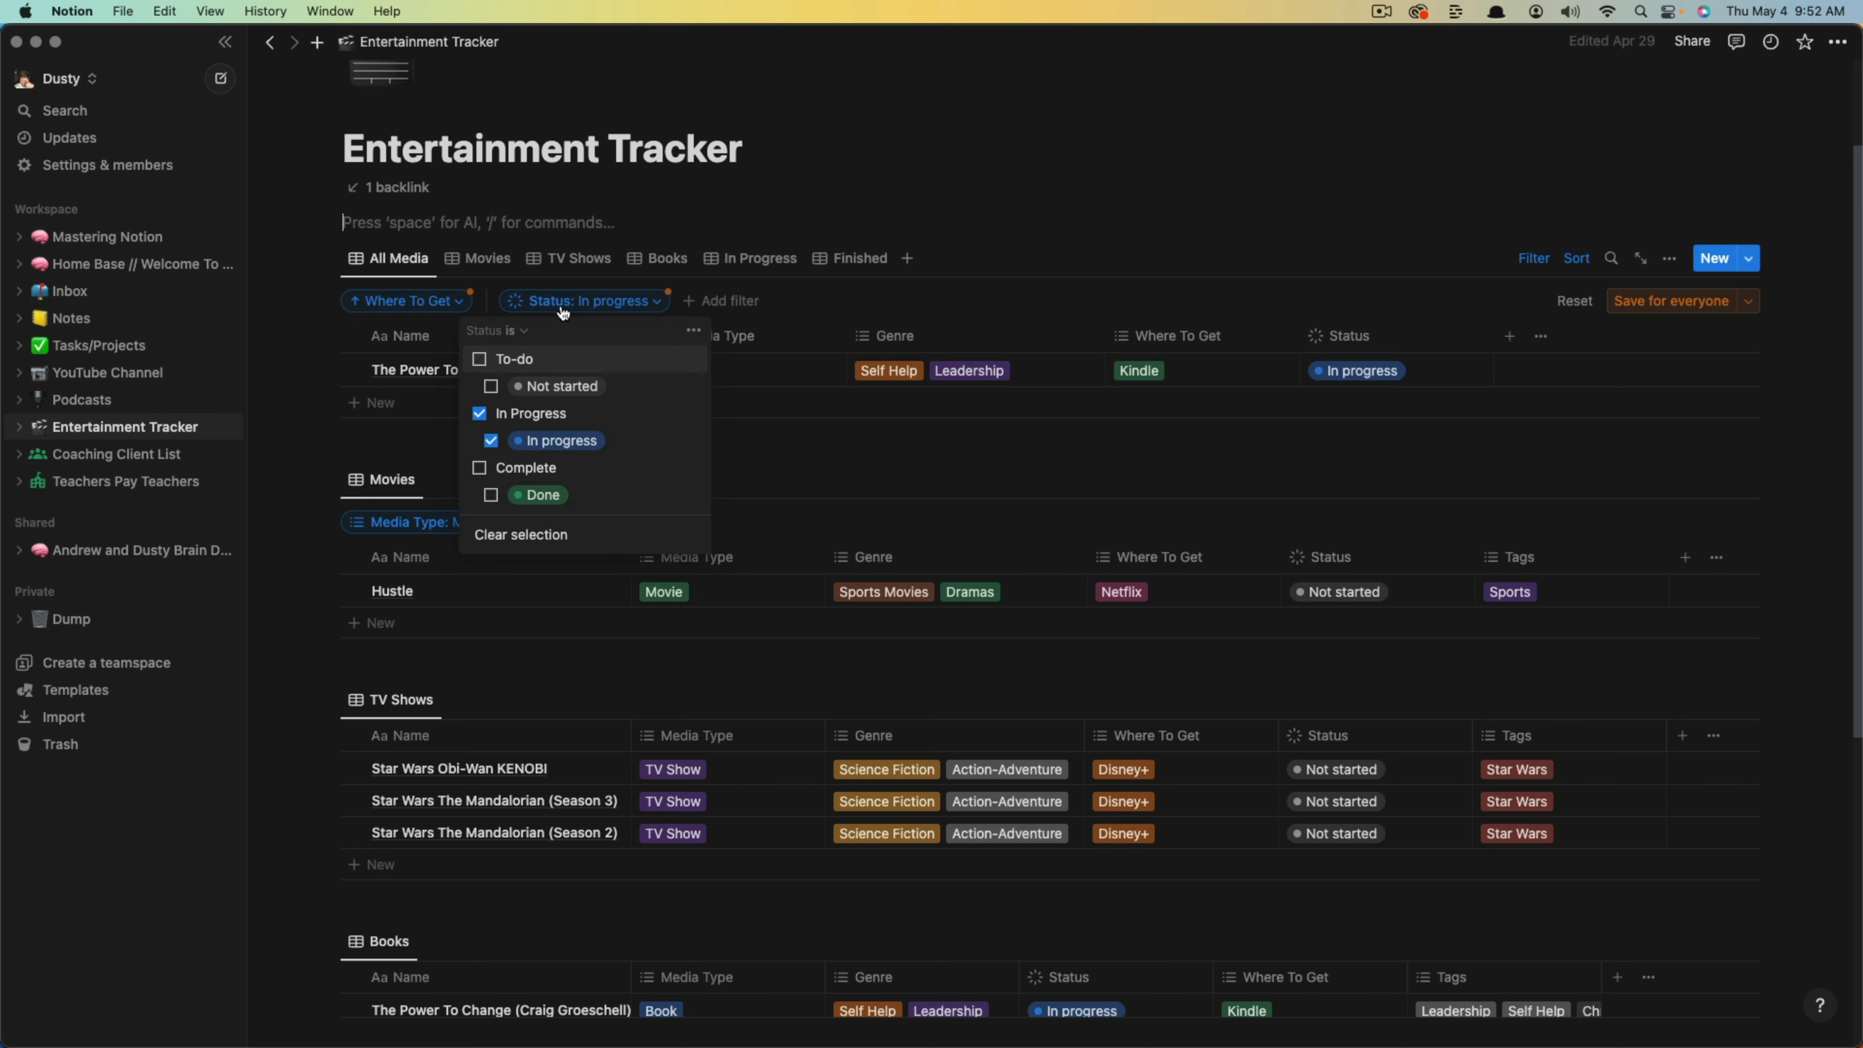
{"action": "left_click", "coordinate": [520, 534]}
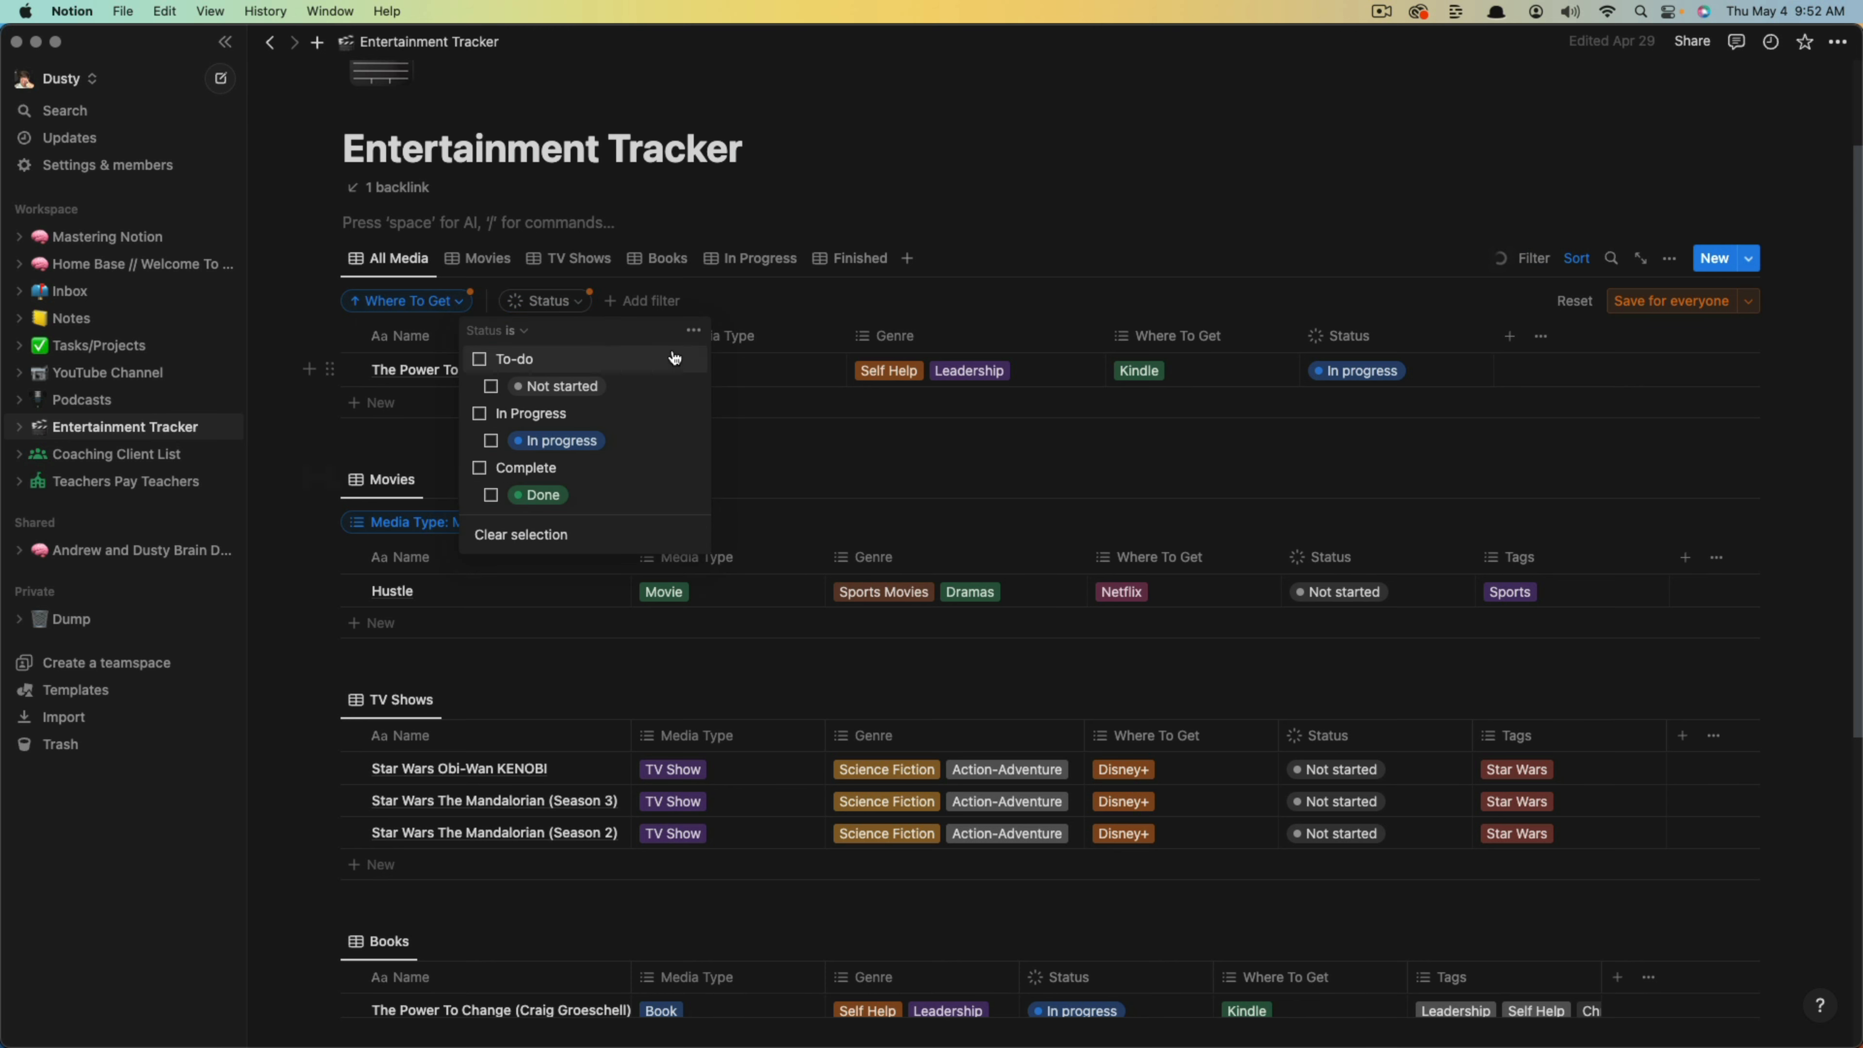
{"action": "left_click", "coordinate": [693, 330]}
{"action": "left_click", "coordinate": [764, 341]}
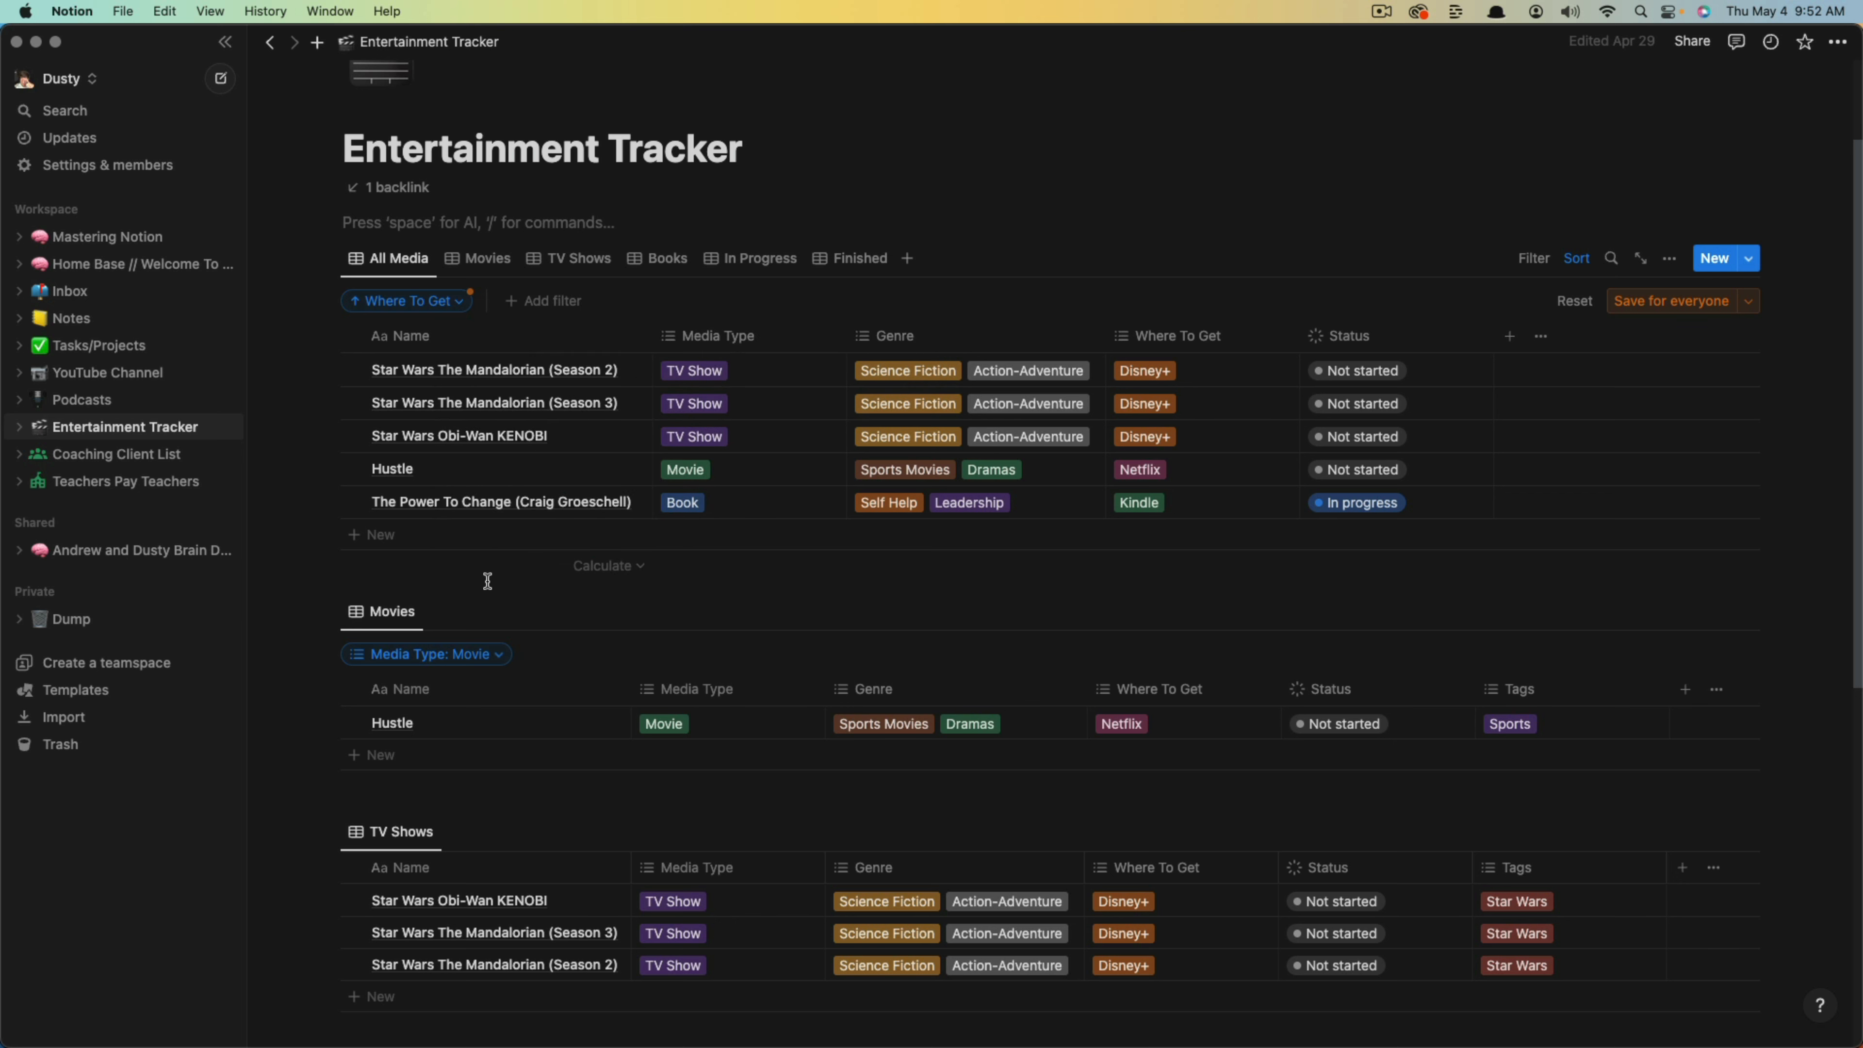
Hide the Movies table's filter and look over the Movies, TV Shows and Books tables.
{"action": "scroll", "coordinate": [506, 609], "scroll_direction": "up", "scroll_amount": 2}
{"action": "scroll", "coordinate": [513, 628], "scroll_direction": "down", "scroll_amount": 5}
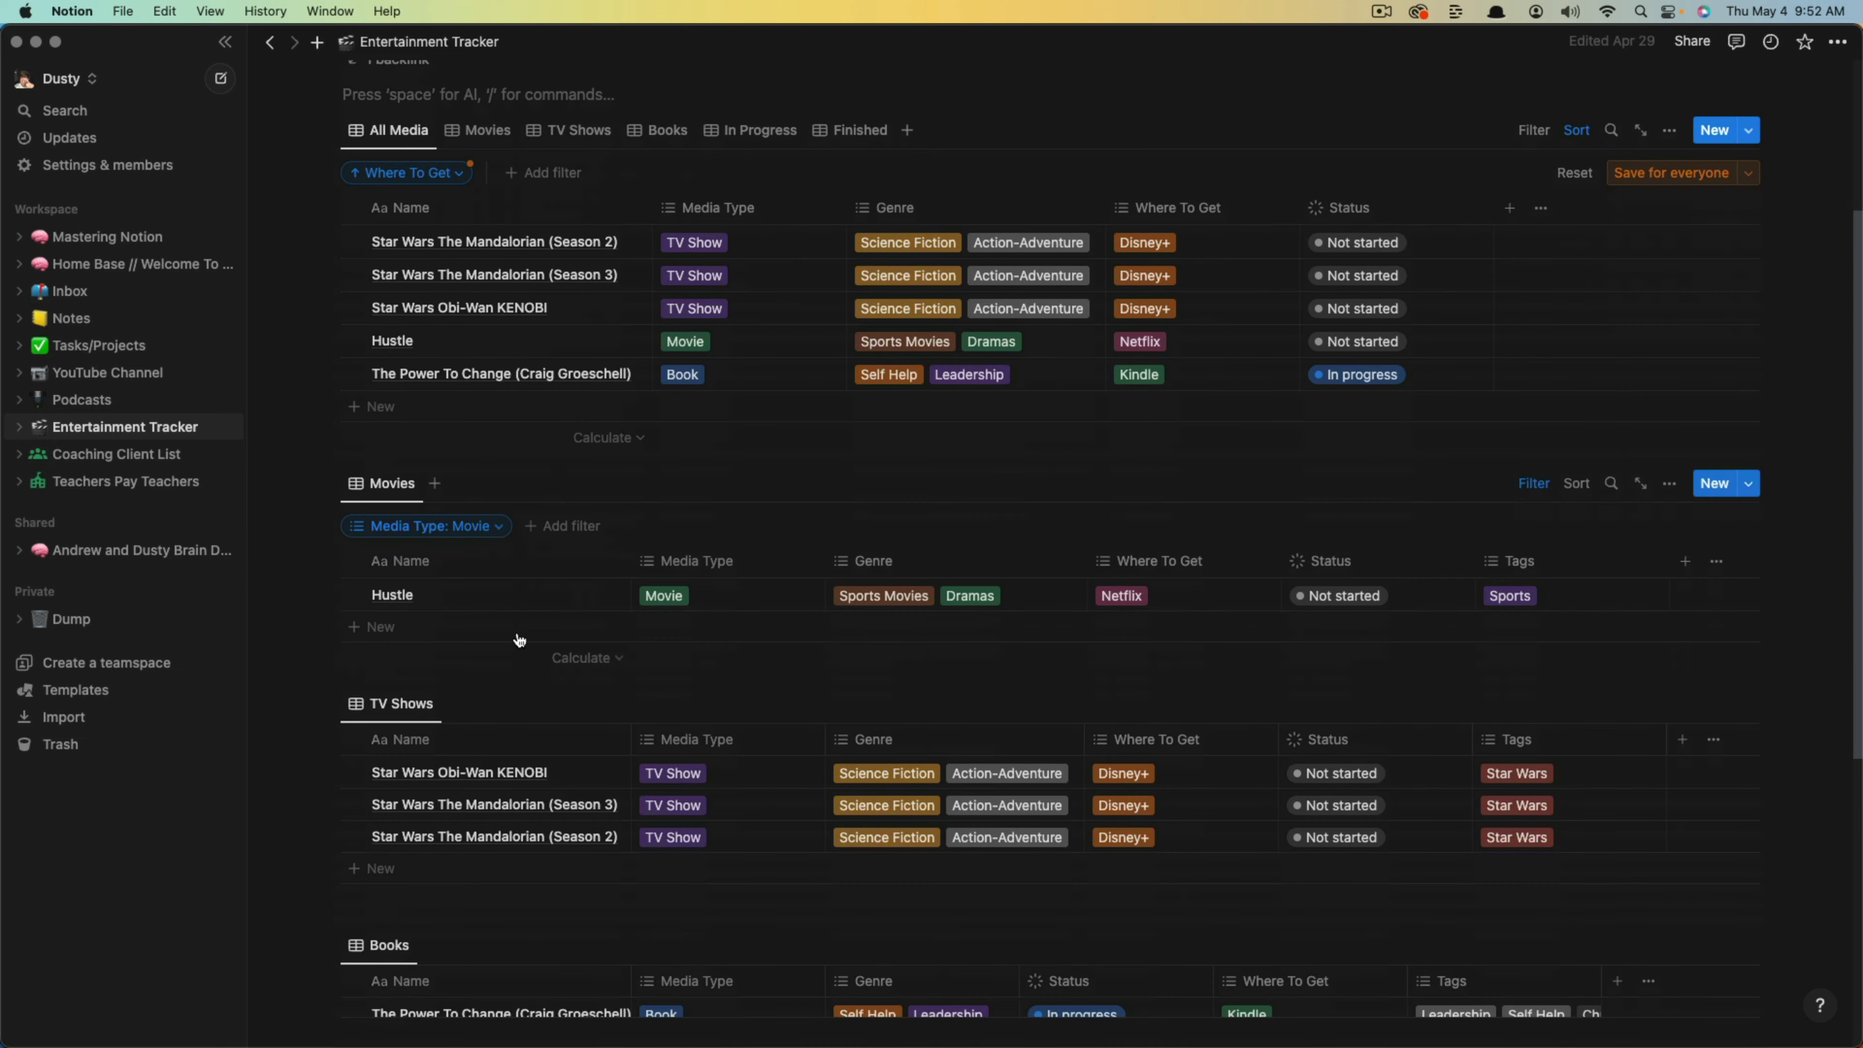
{"action": "left_click", "coordinate": [1533, 483]}
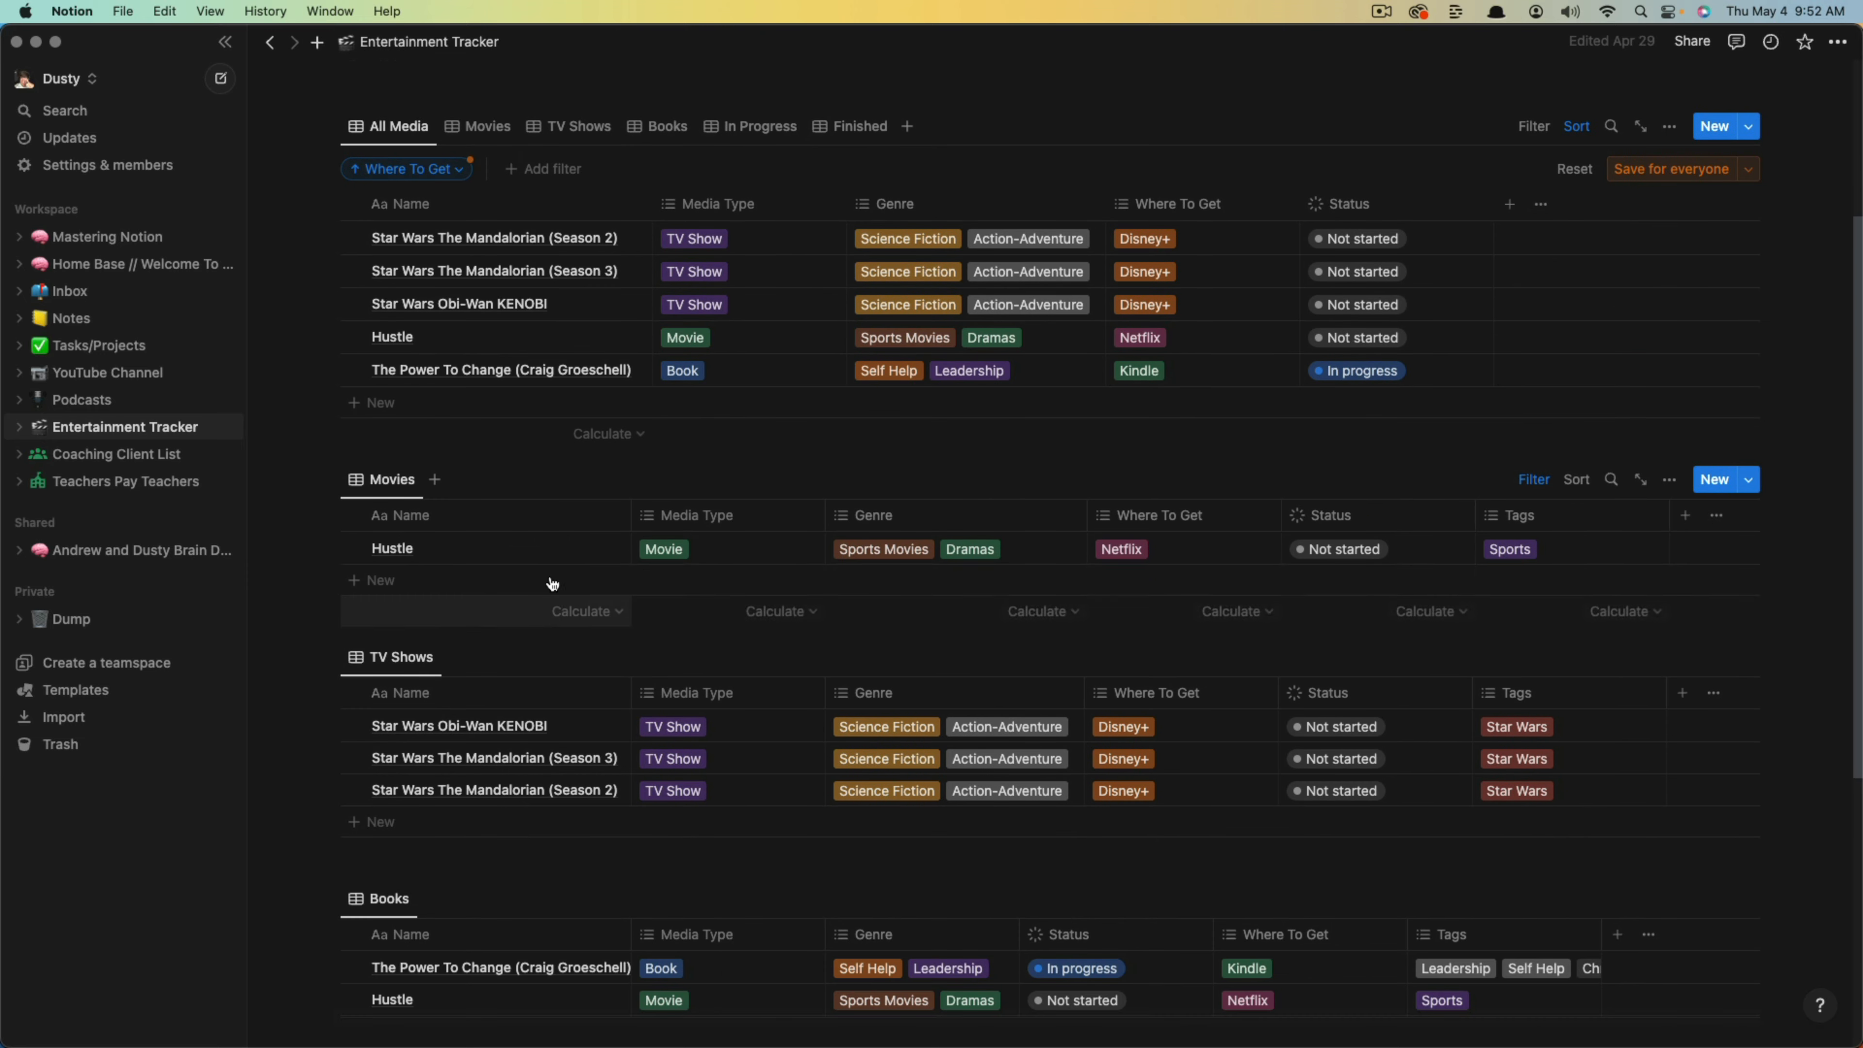
{"action": "scroll", "coordinate": [486, 565], "scroll_direction": "down", "scroll_amount": 4}
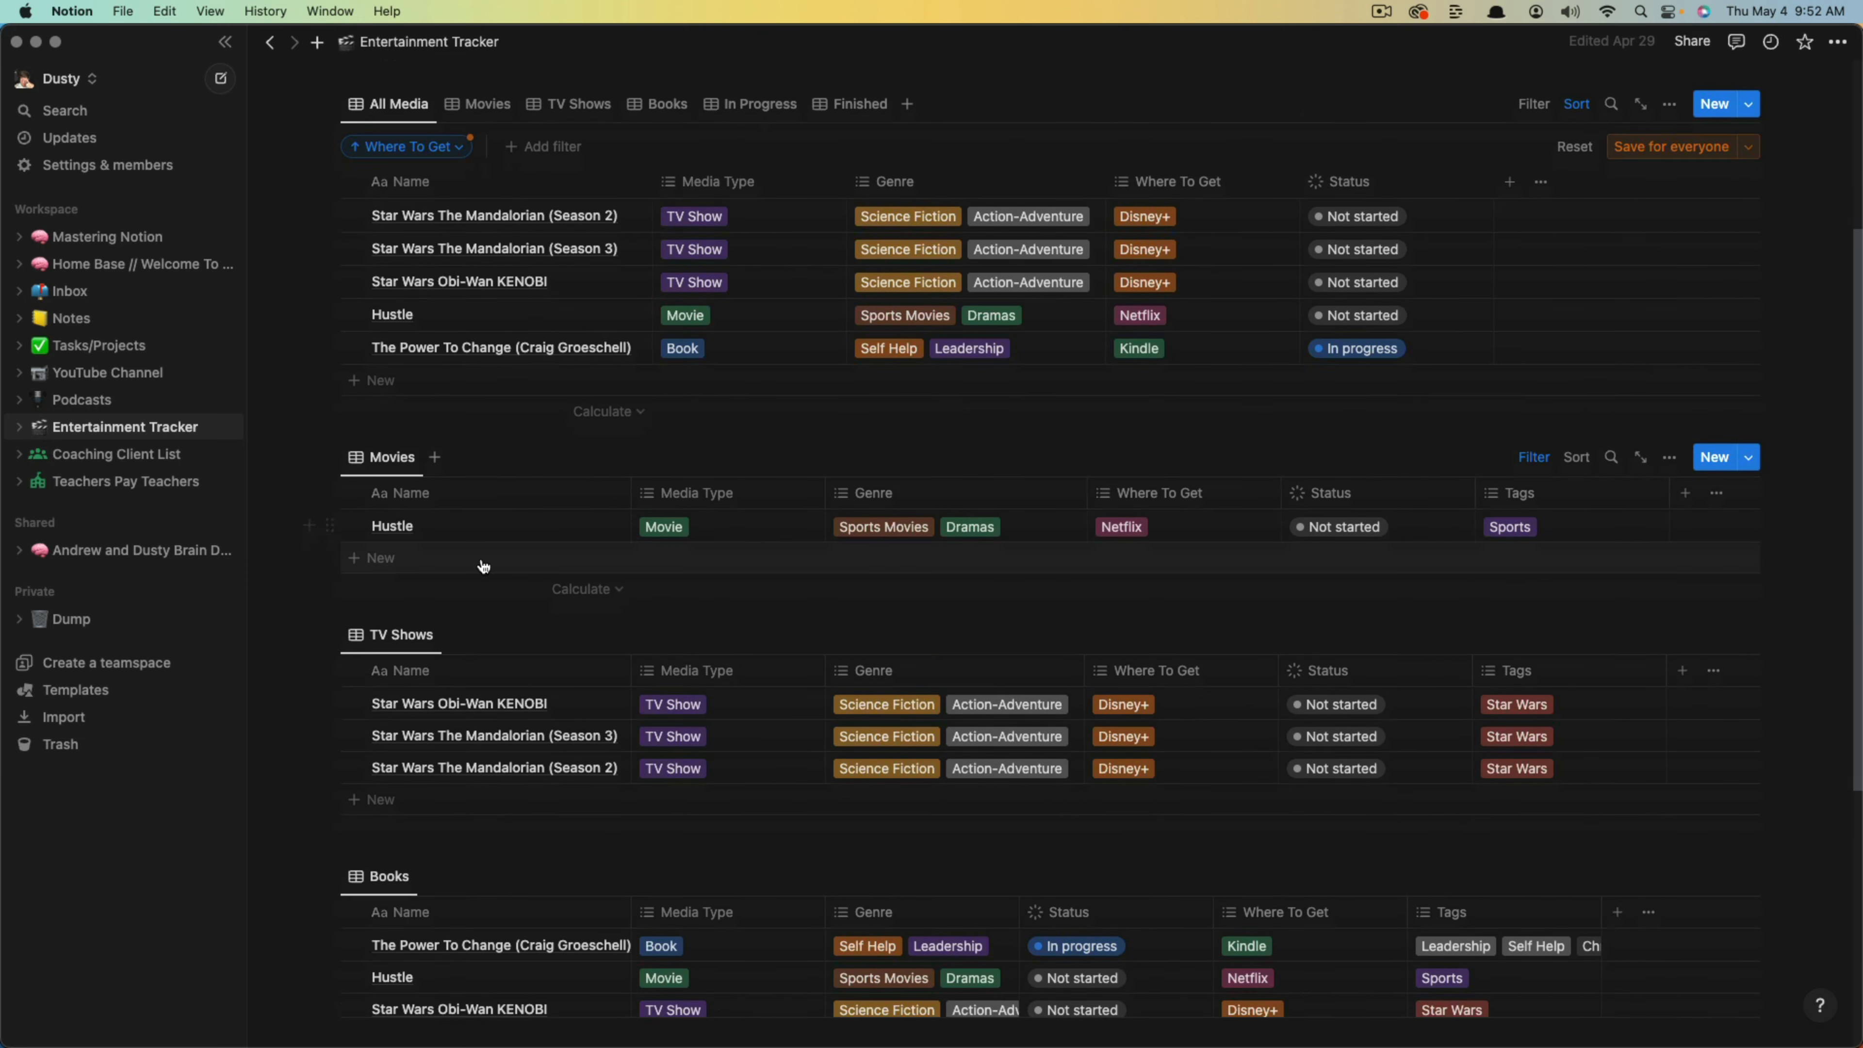
{"action": "scroll", "coordinate": [479, 519], "scroll_direction": "down", "scroll_amount": 2}
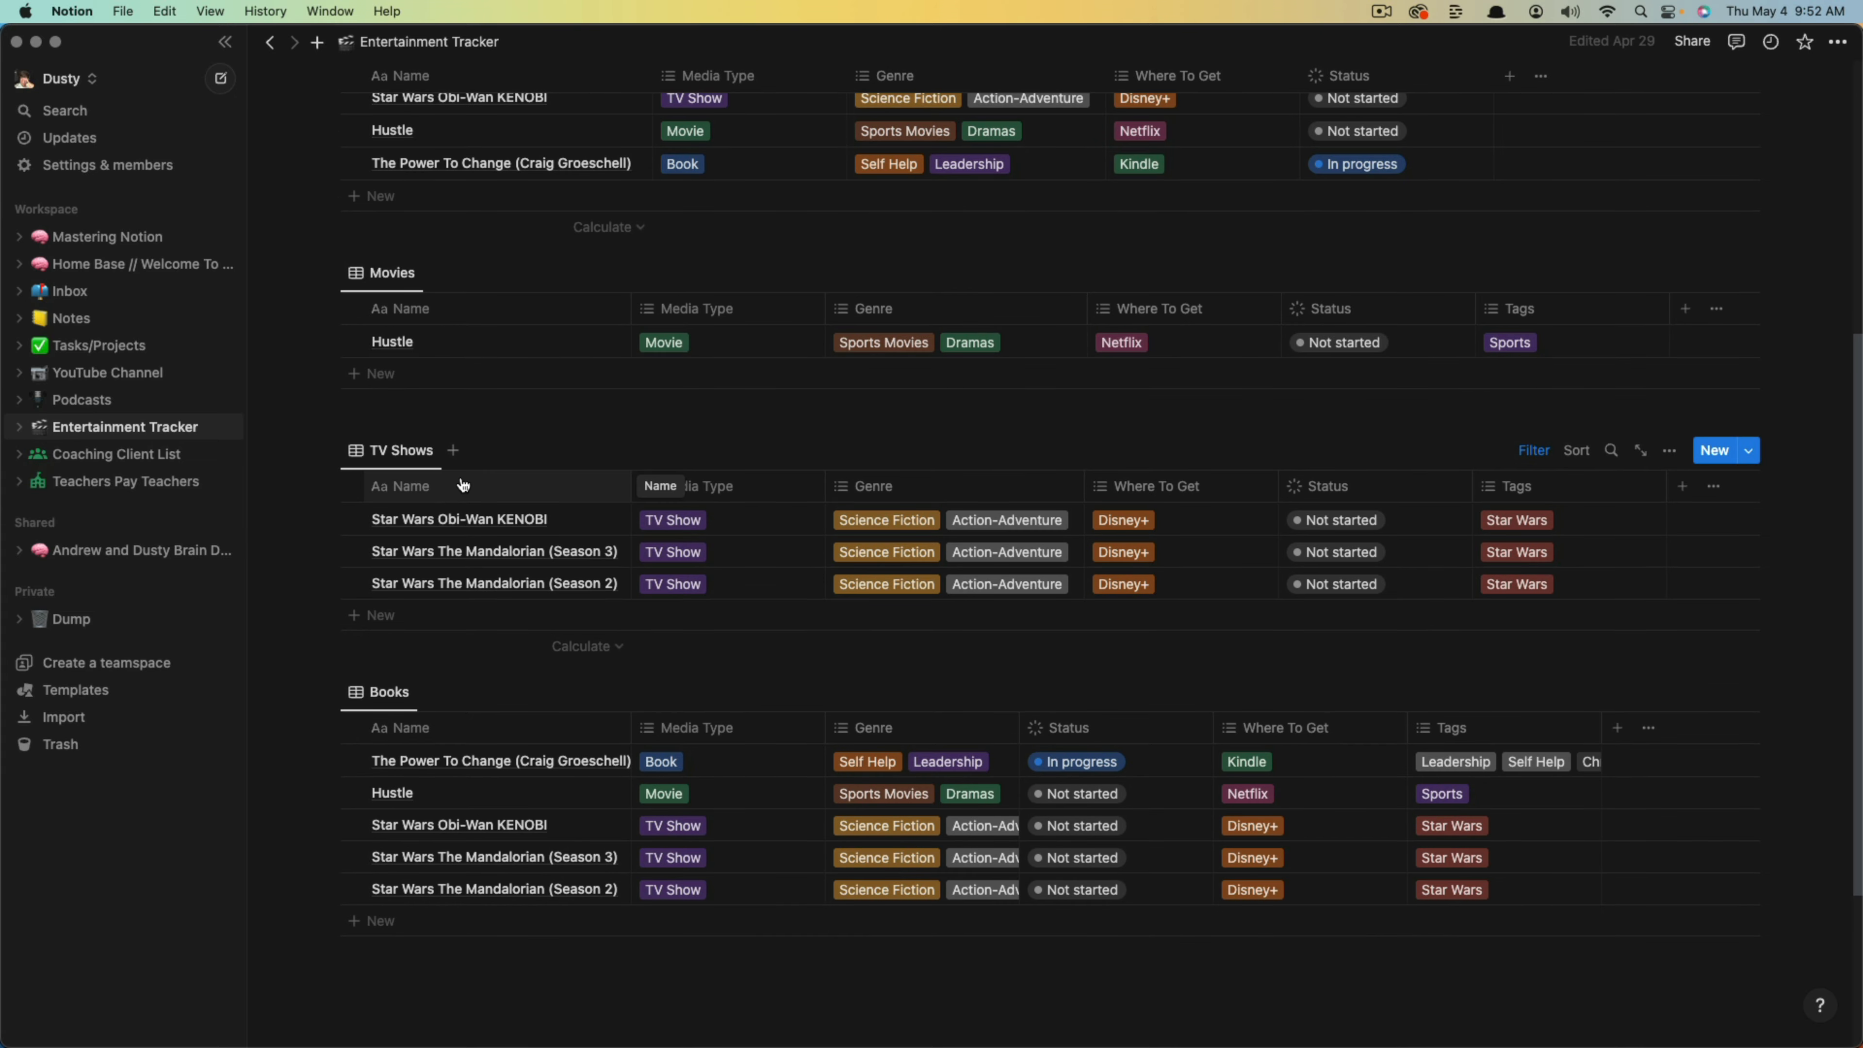
{"action": "scroll", "coordinate": [471, 677], "scroll_direction": "down", "scroll_amount": 4}
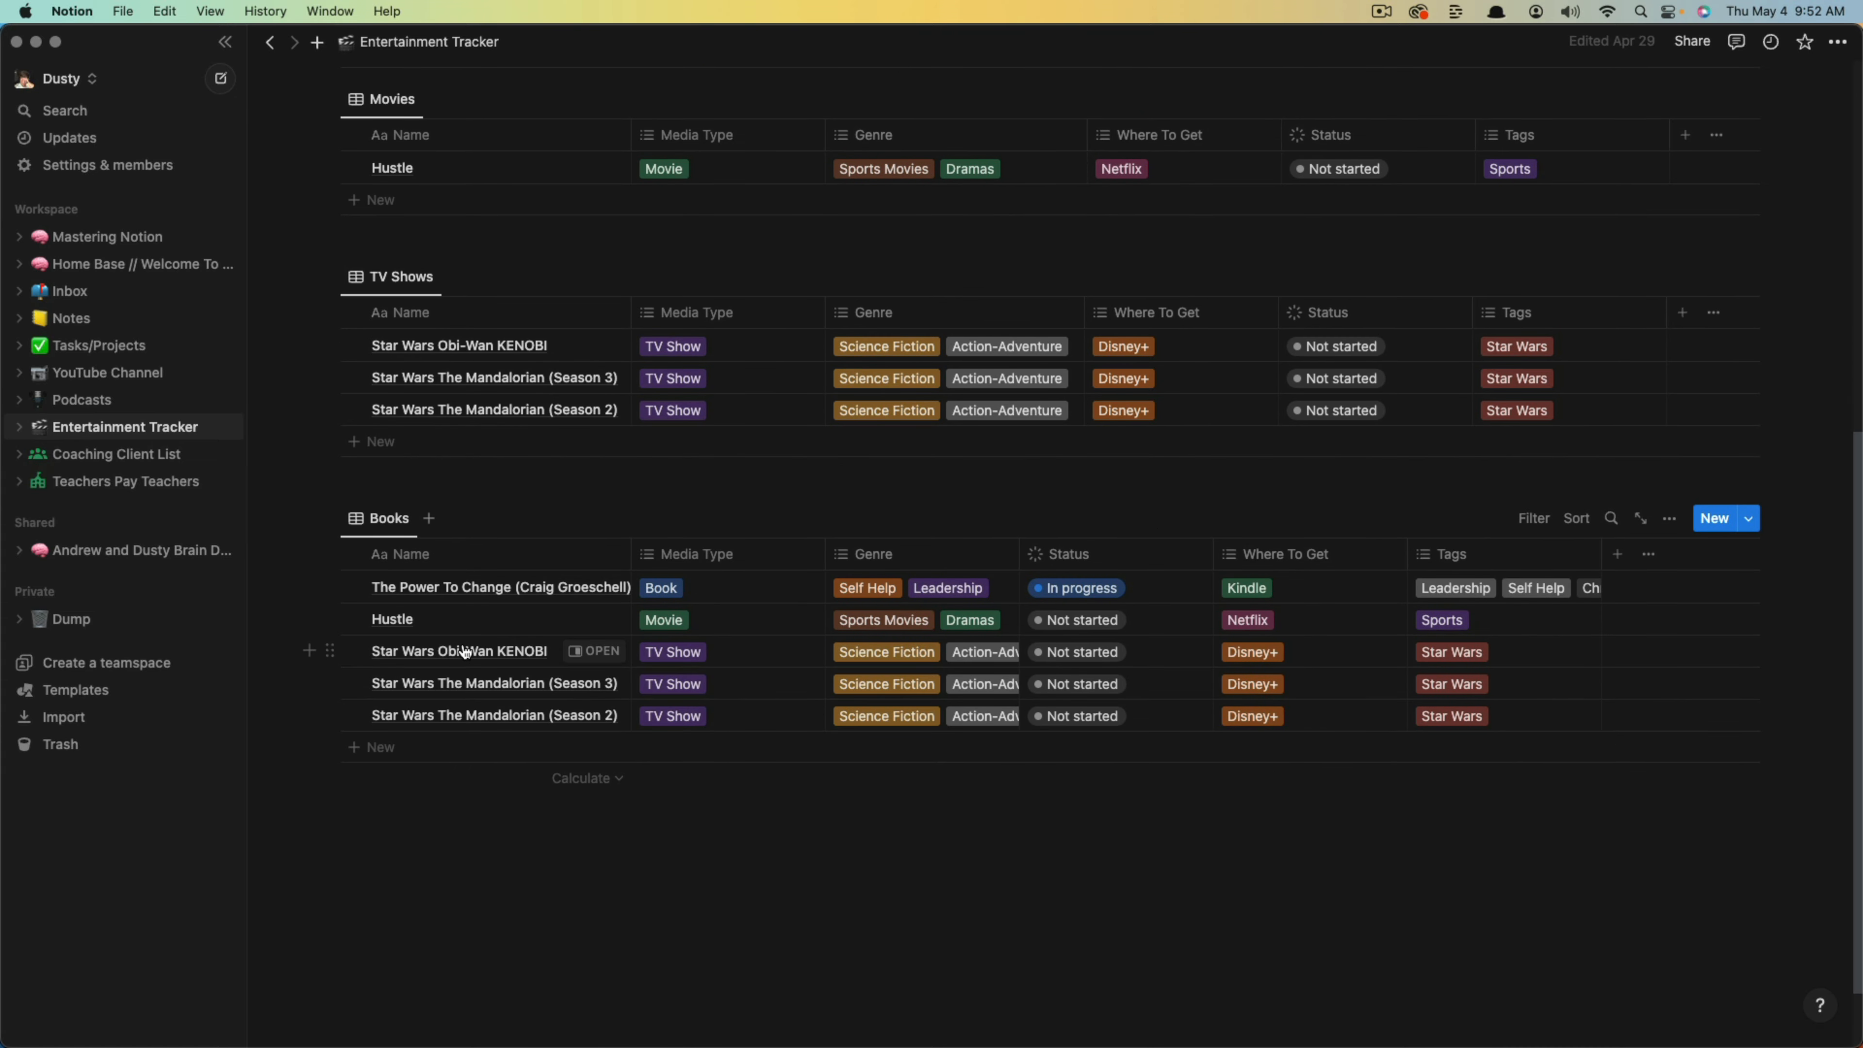
{"action": "scroll", "coordinate": [466, 651], "scroll_direction": "up", "scroll_amount": 15}
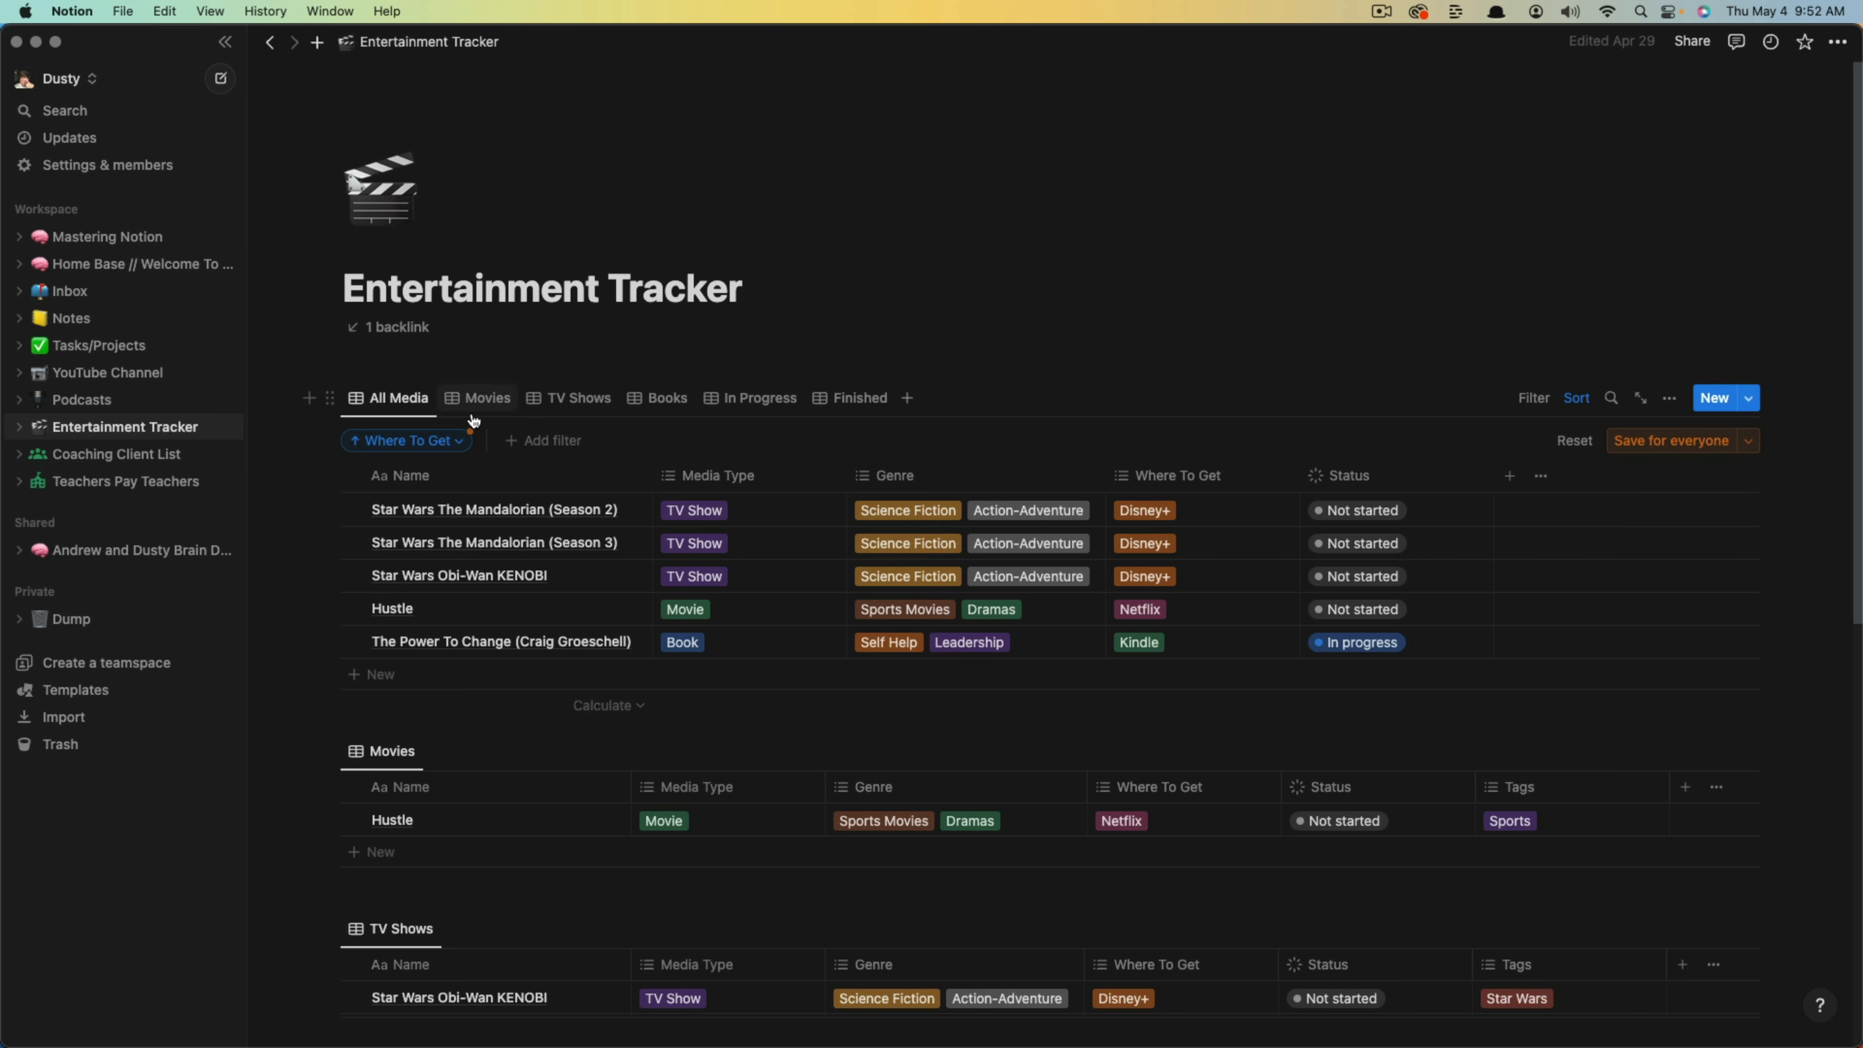
Browse the main database's Movies, TV Shows and In Progress views and inspect the In Progress view's Status filter.
{"action": "left_click", "coordinate": [477, 408]}
{"action": "left_click", "coordinate": [558, 408]}
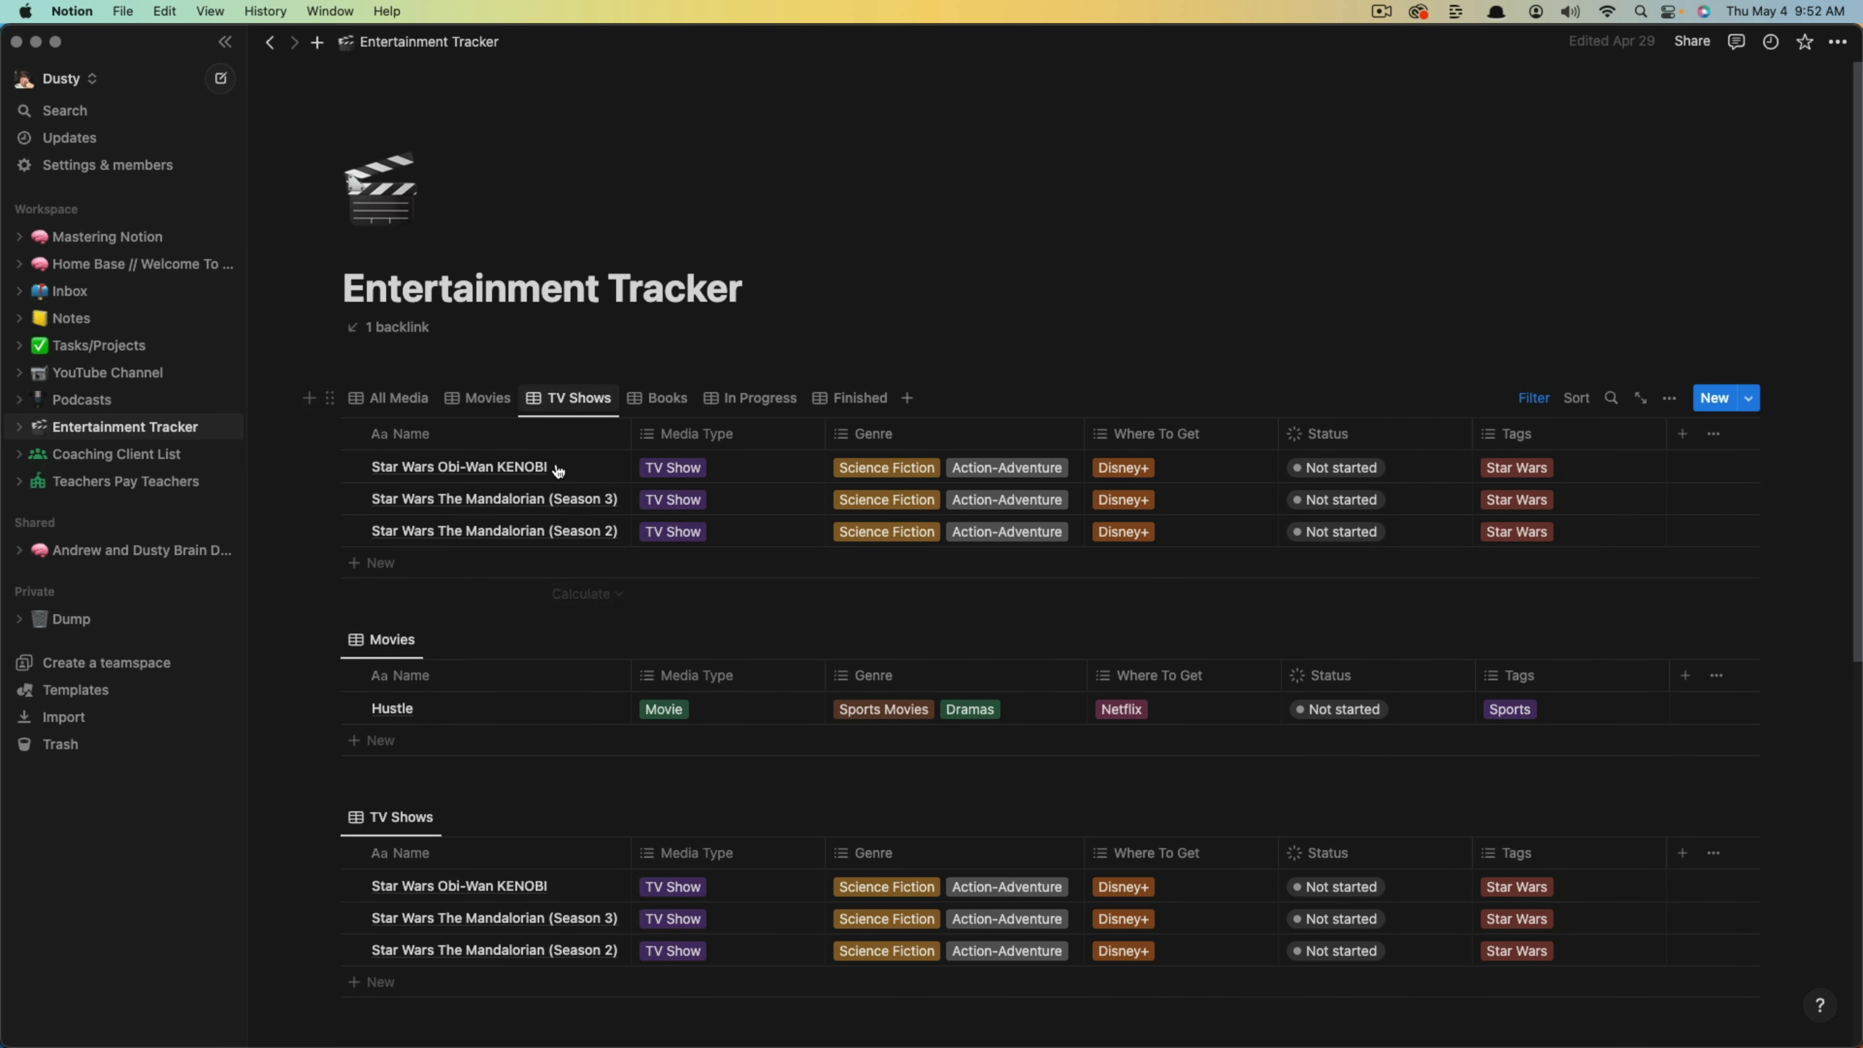
{"action": "left_click", "coordinate": [756, 403]}
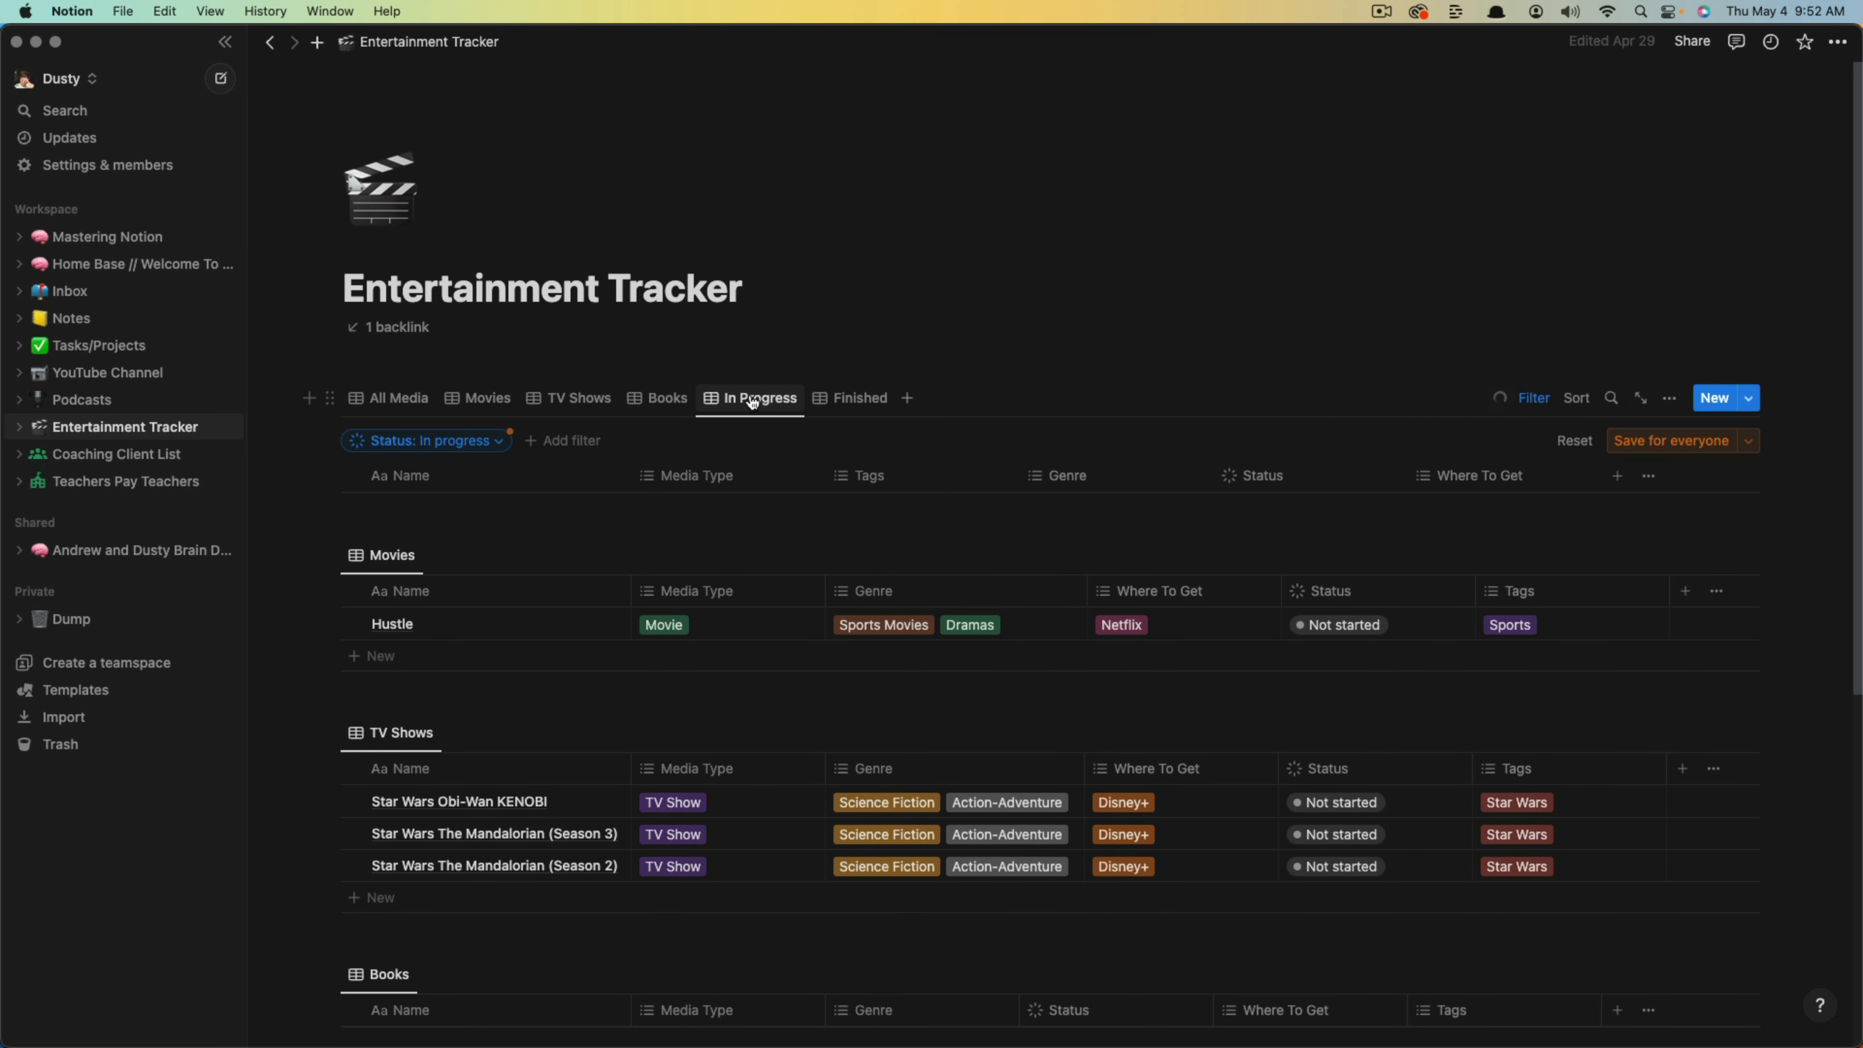
{"action": "left_click", "coordinate": [477, 442]}
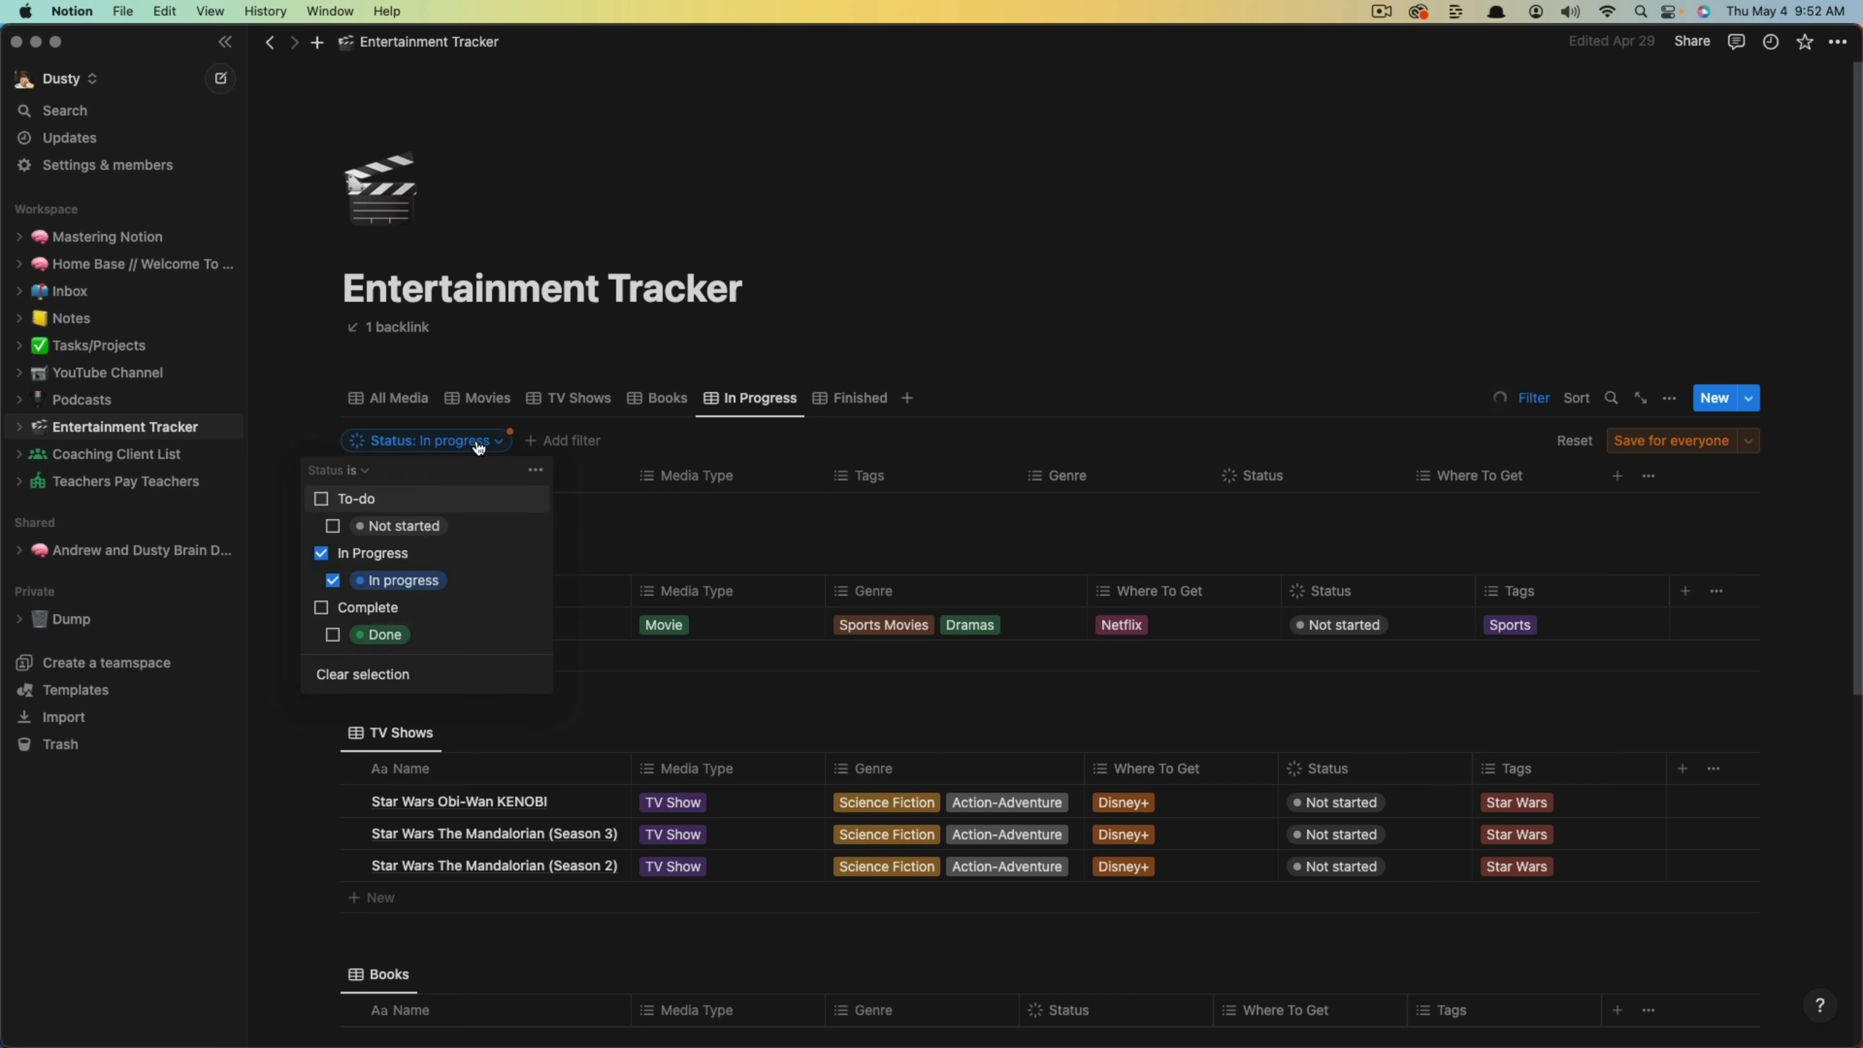
{"action": "left_click", "coordinate": [681, 571]}
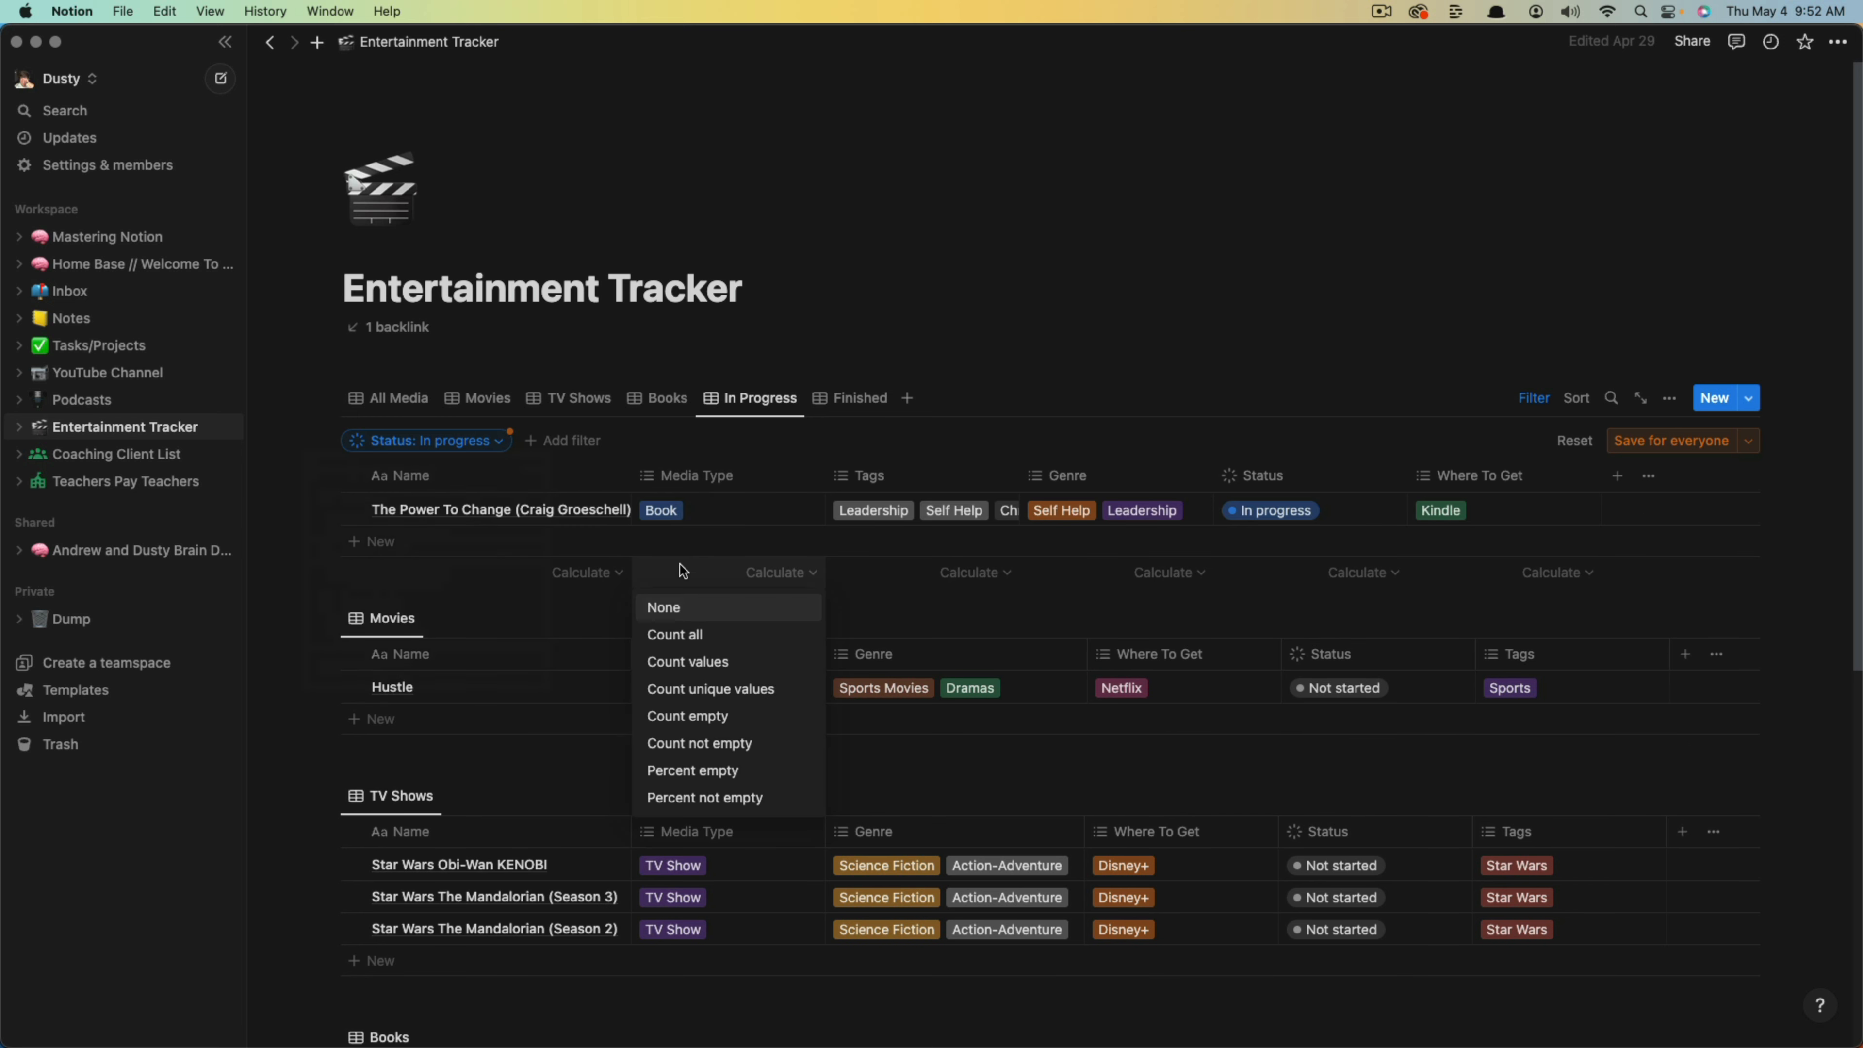
{"action": "left_click", "coordinate": [321, 534]}
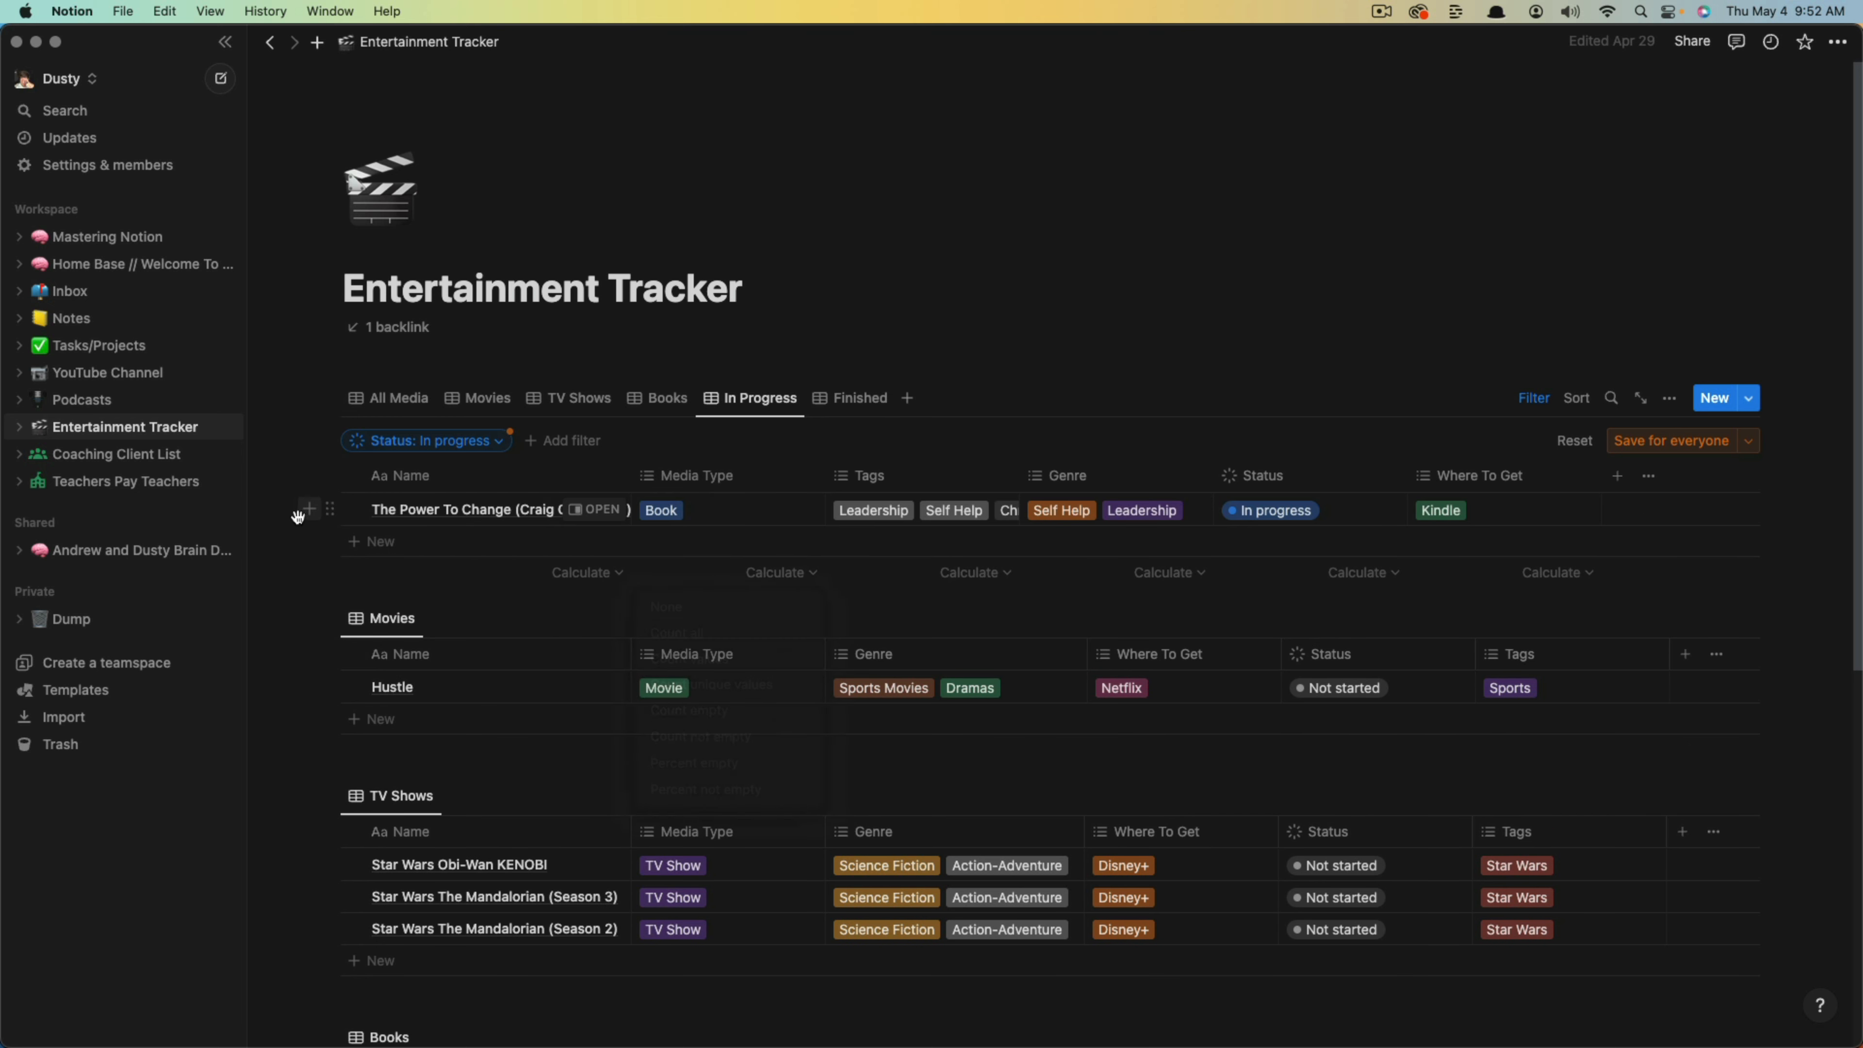
Copy the link to the In Progress view and paste it below Books I'm Reading on the Mastering Notion page as a linked database view.
{"action": "left_click", "coordinate": [743, 402]}
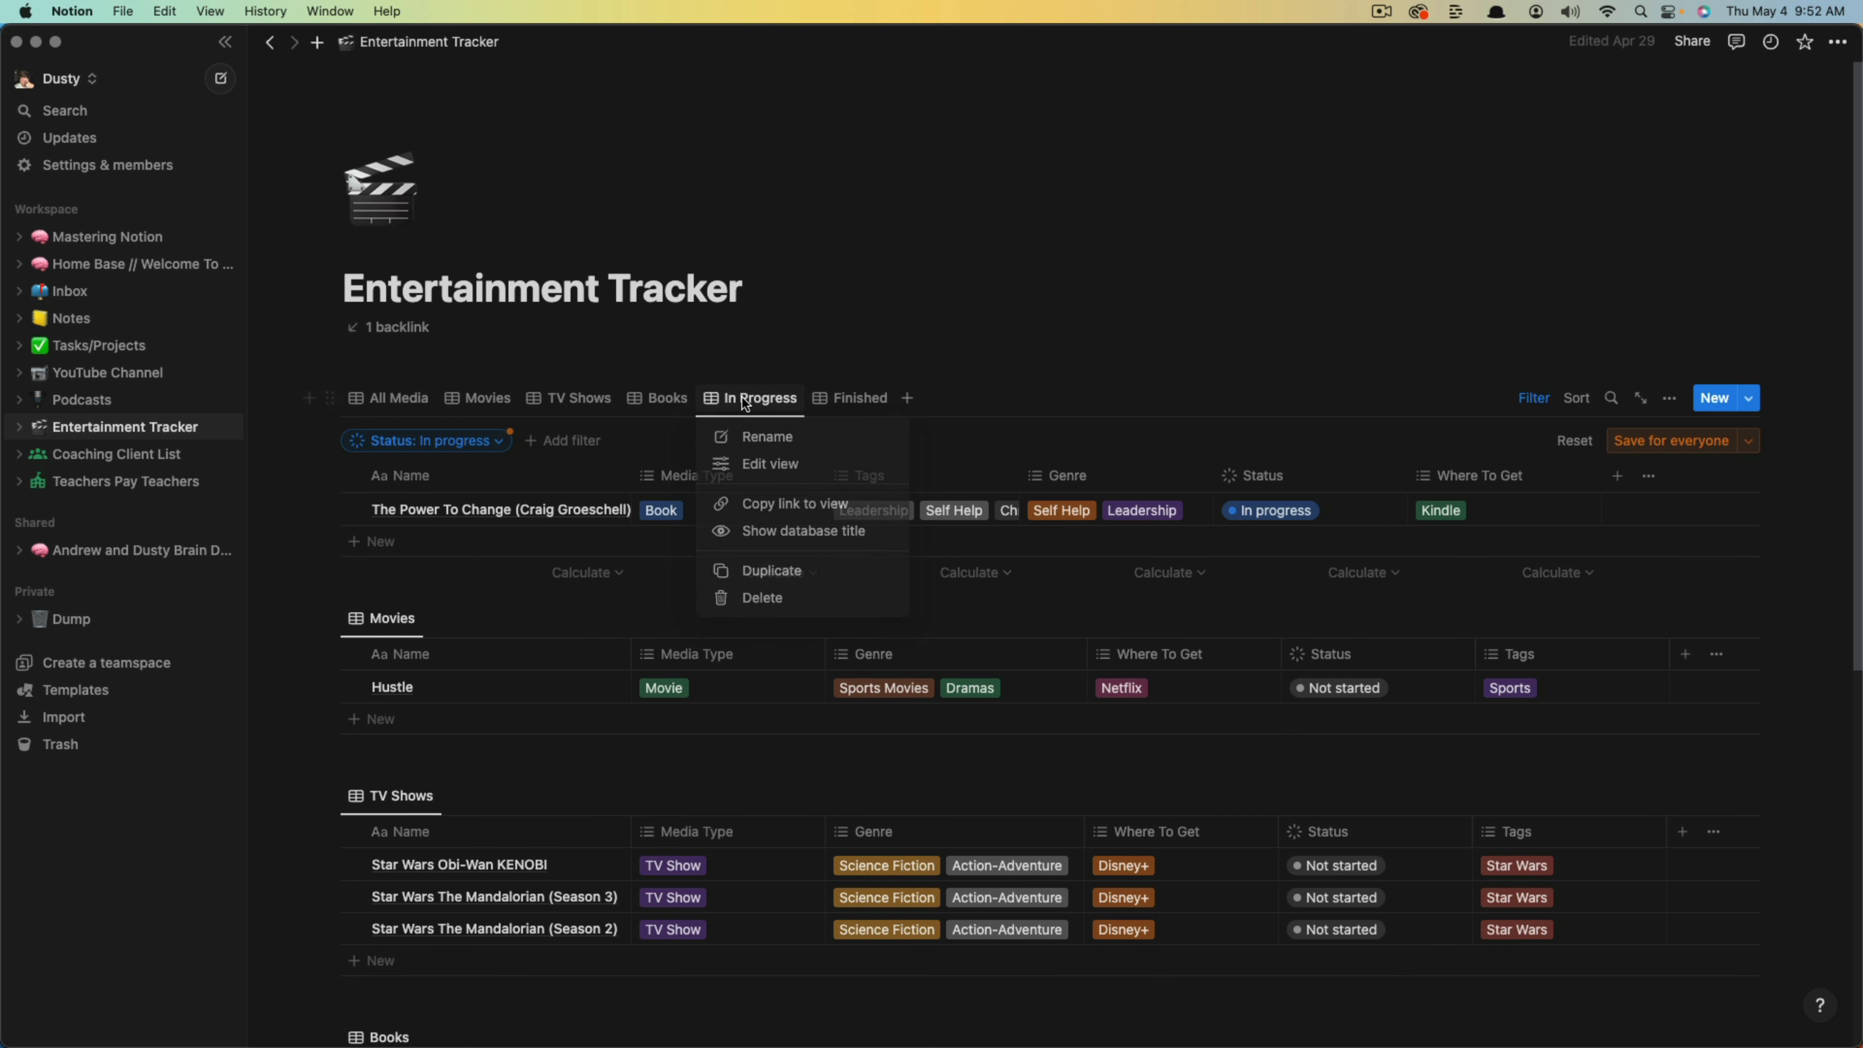
{"action": "left_click", "coordinate": [779, 506]}
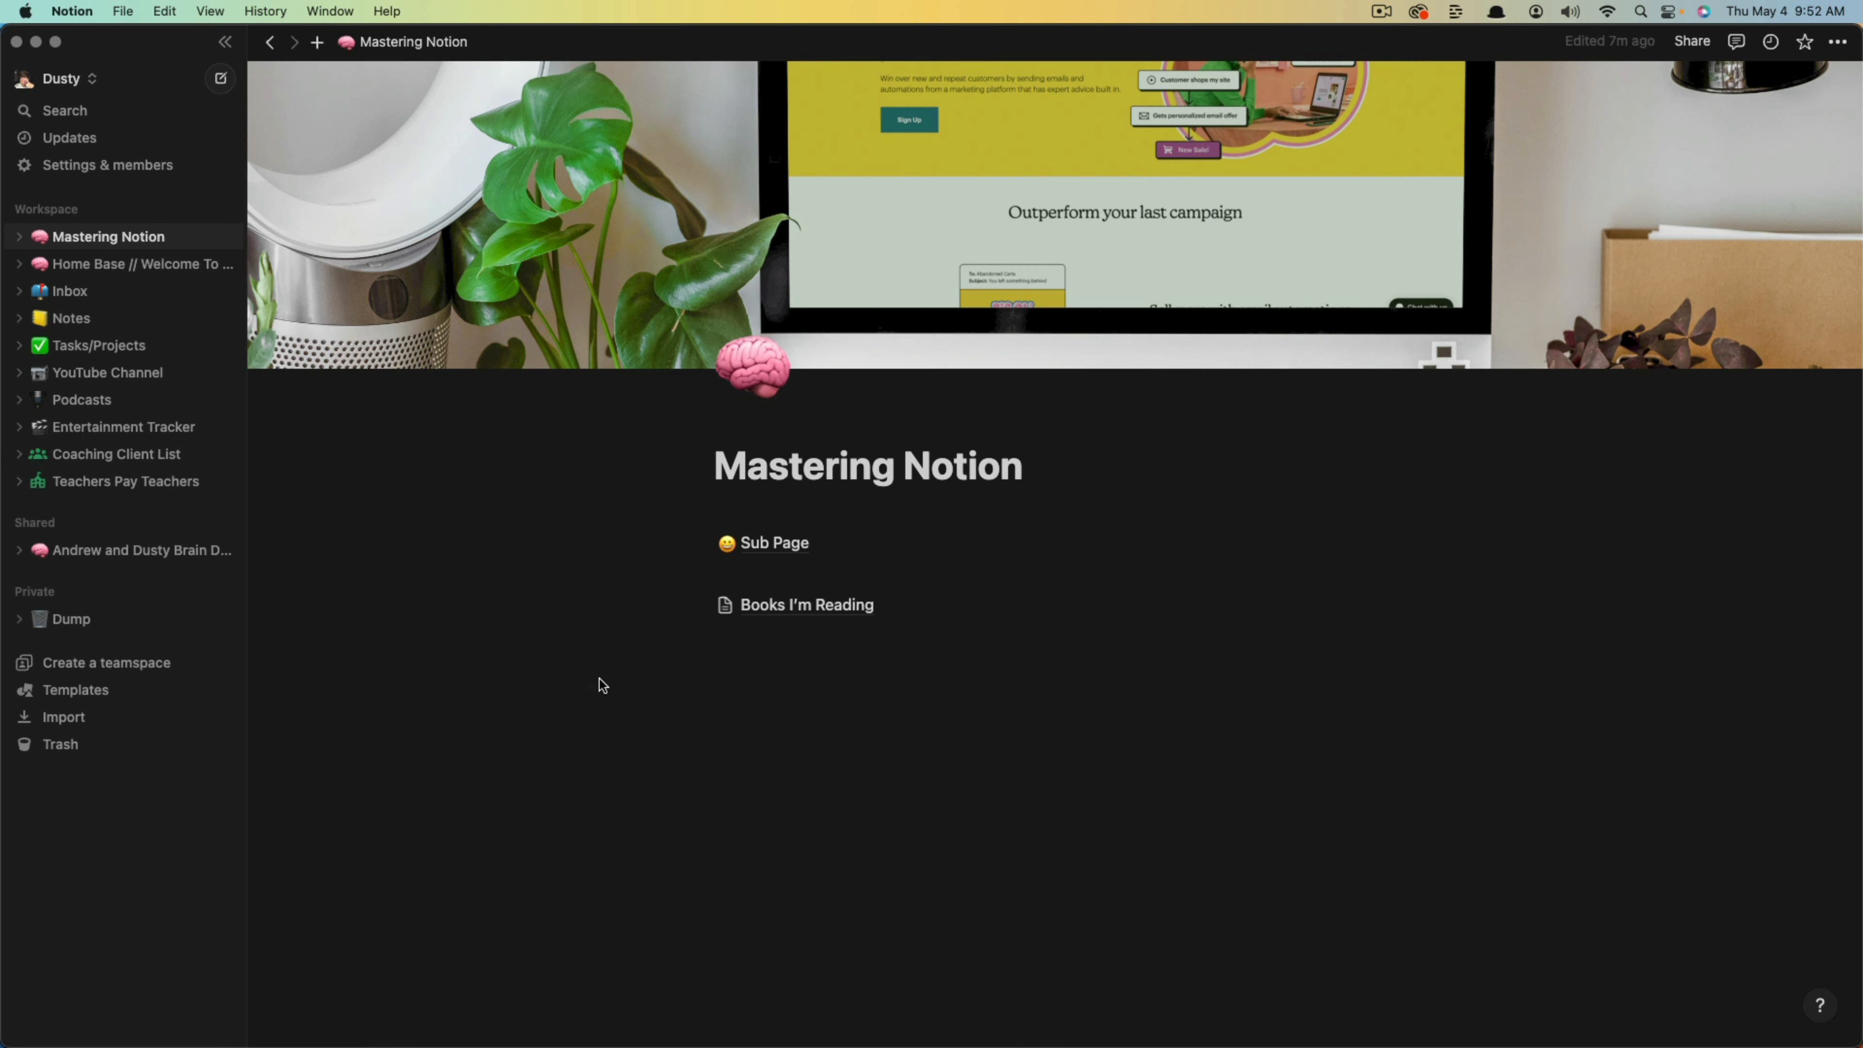
{"action": "left_click", "coordinate": [800, 677]}
{"action": "key", "text": "Return"}
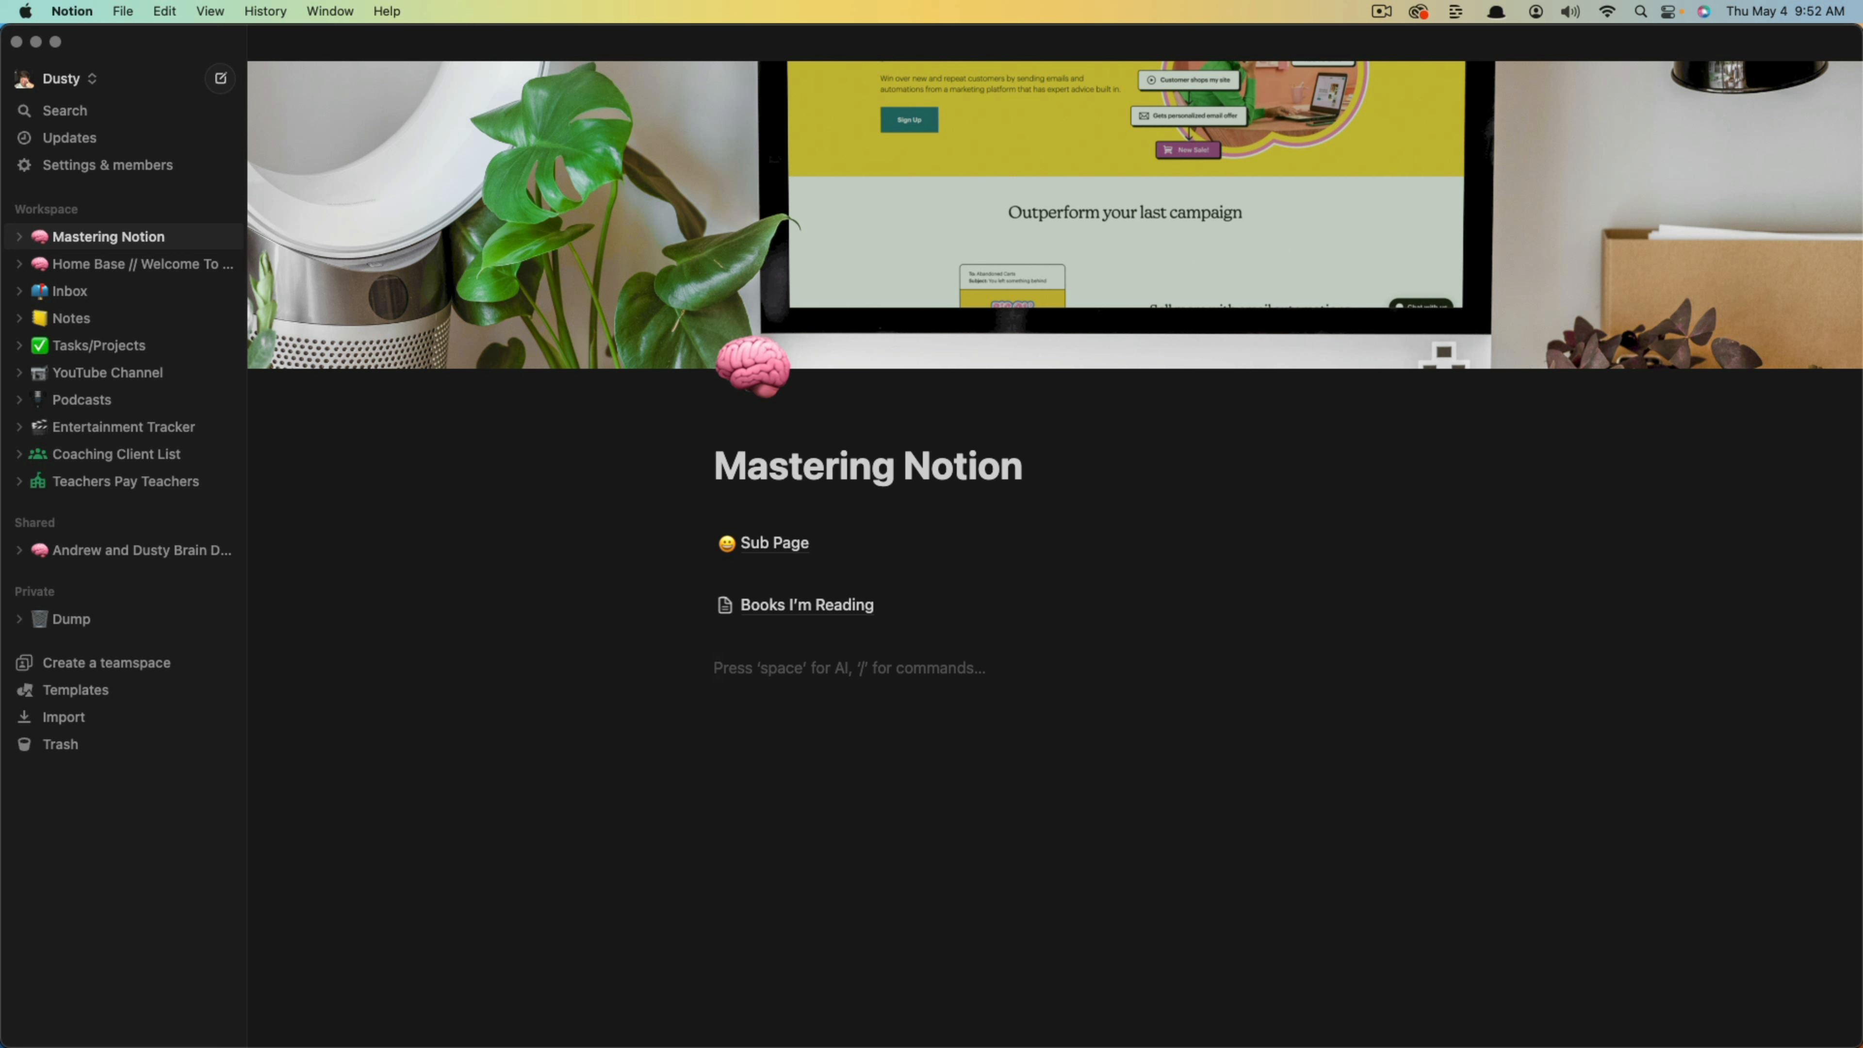
{"action": "right_click", "coordinate": [762, 674]}
{"action": "left_click", "coordinate": [715, 787]}
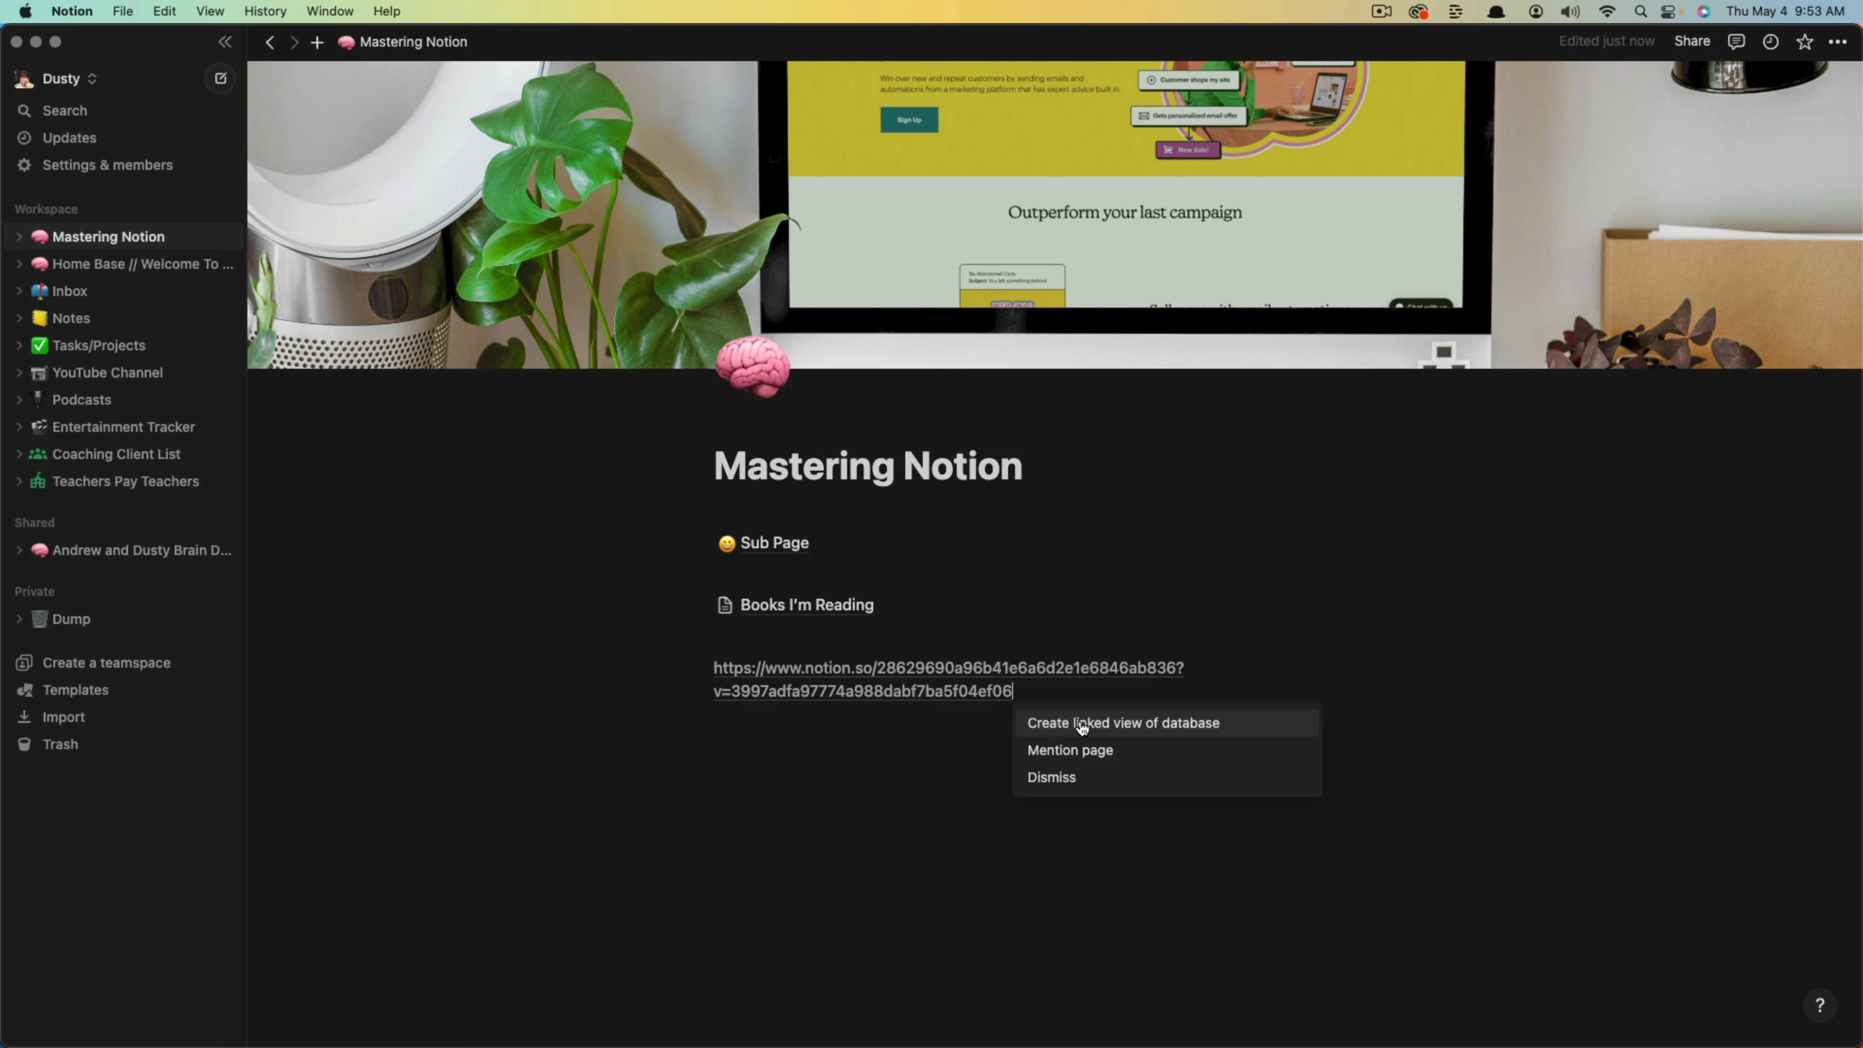
{"action": "left_click", "coordinate": [1080, 725]}
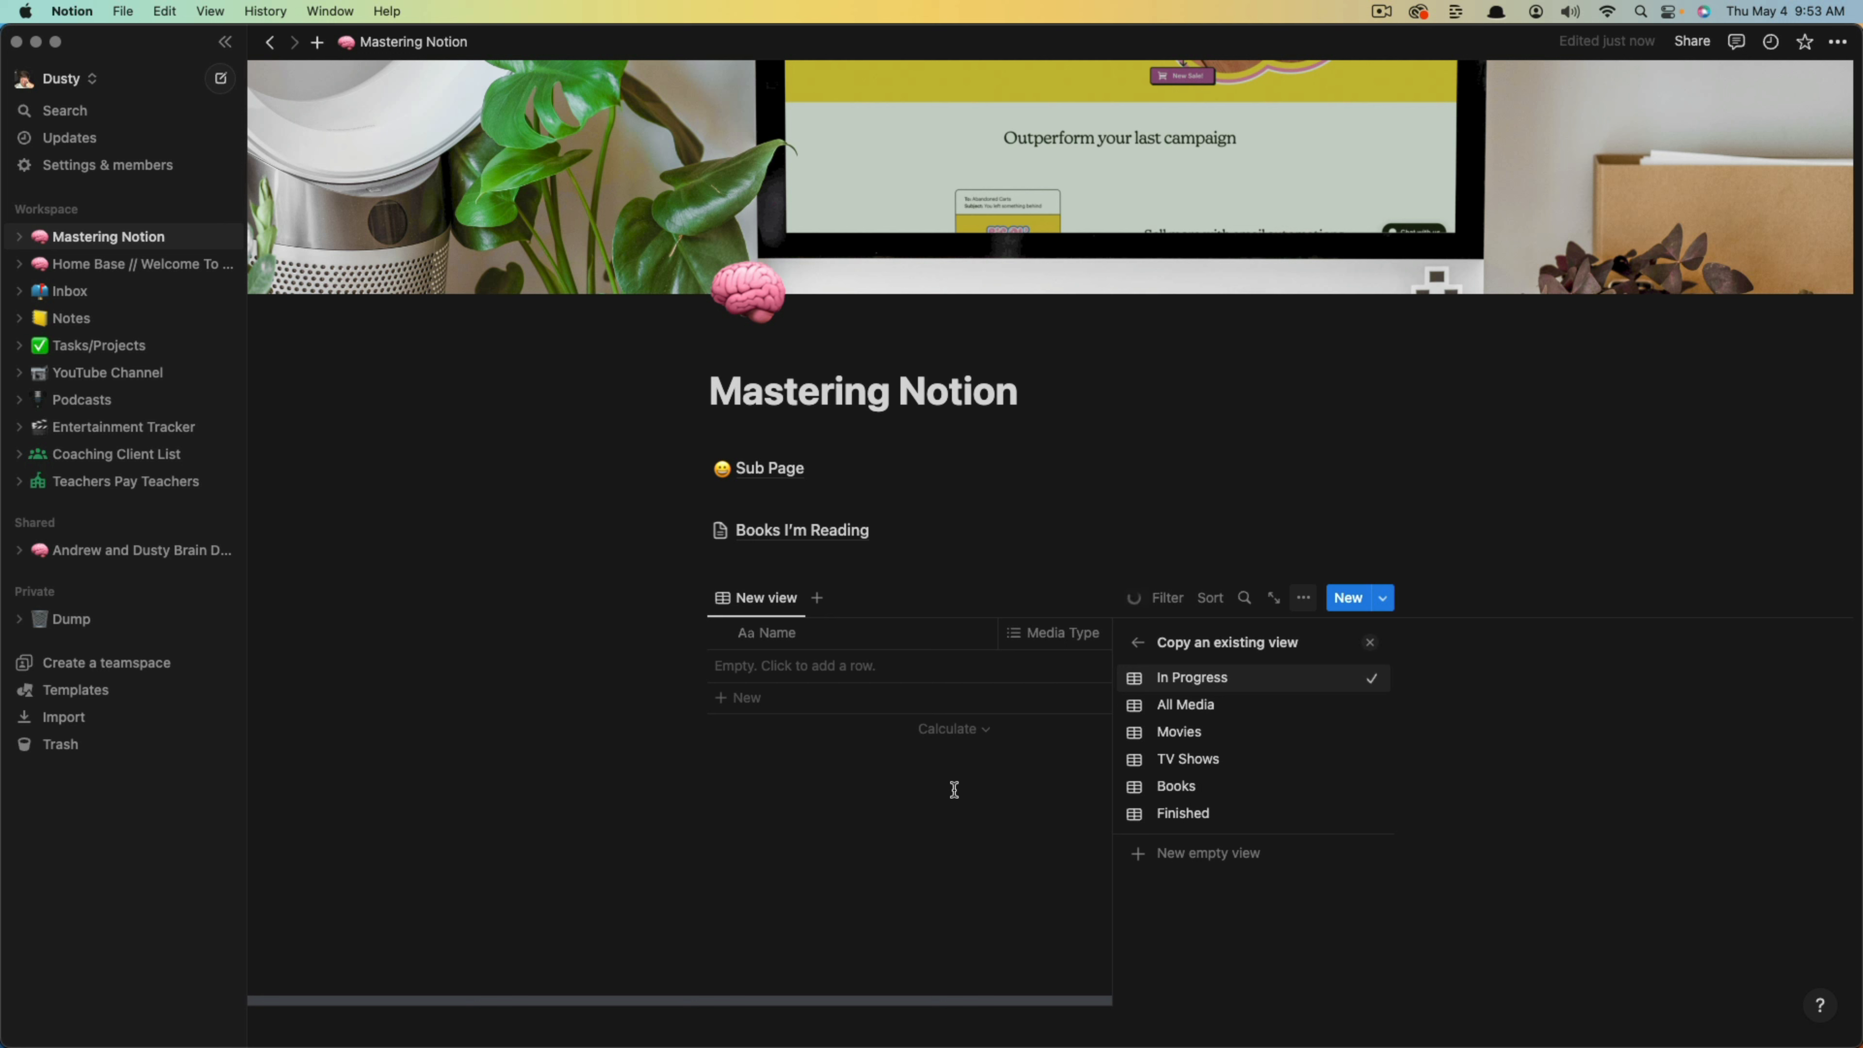
{"action": "left_click", "coordinate": [553, 787]}
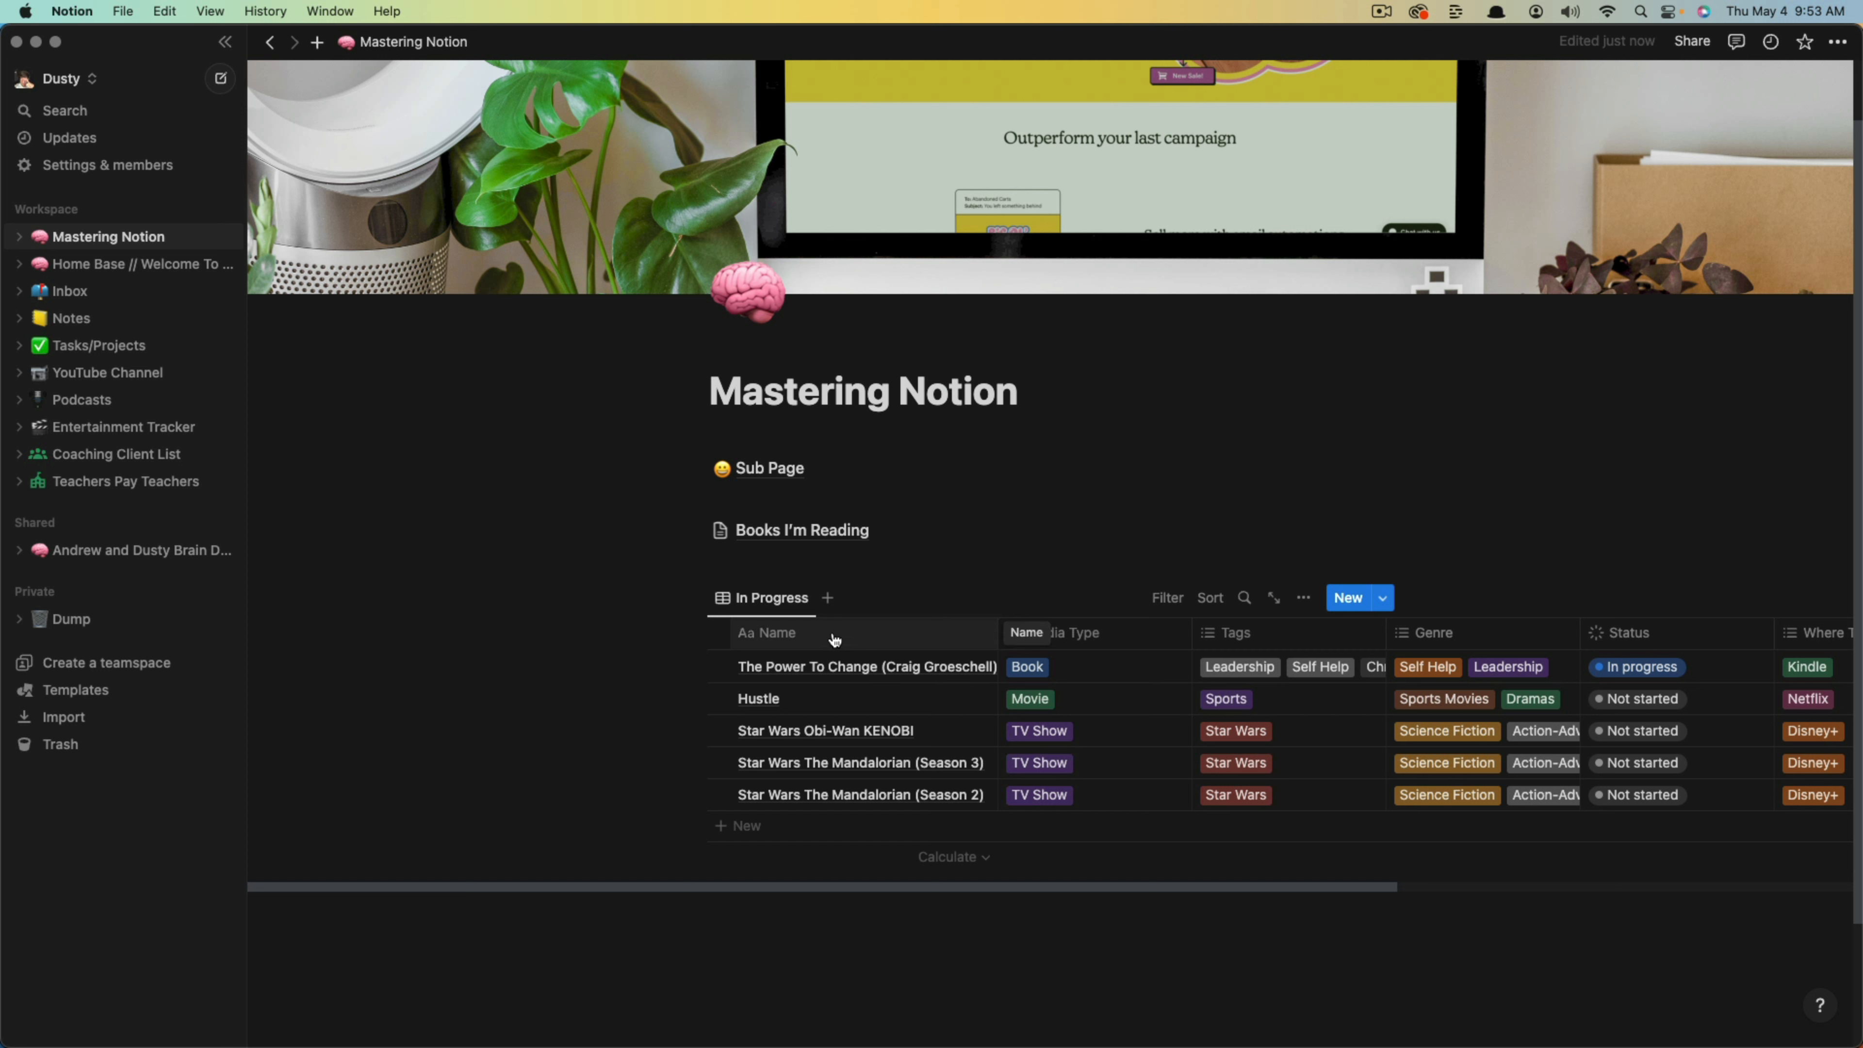
Filter the linked In Progress table on the Mastering Notion page to entries whose Status is In progress.
{"action": "left_click", "coordinate": [1166, 597]}
{"action": "left_click", "coordinate": [1093, 760]}
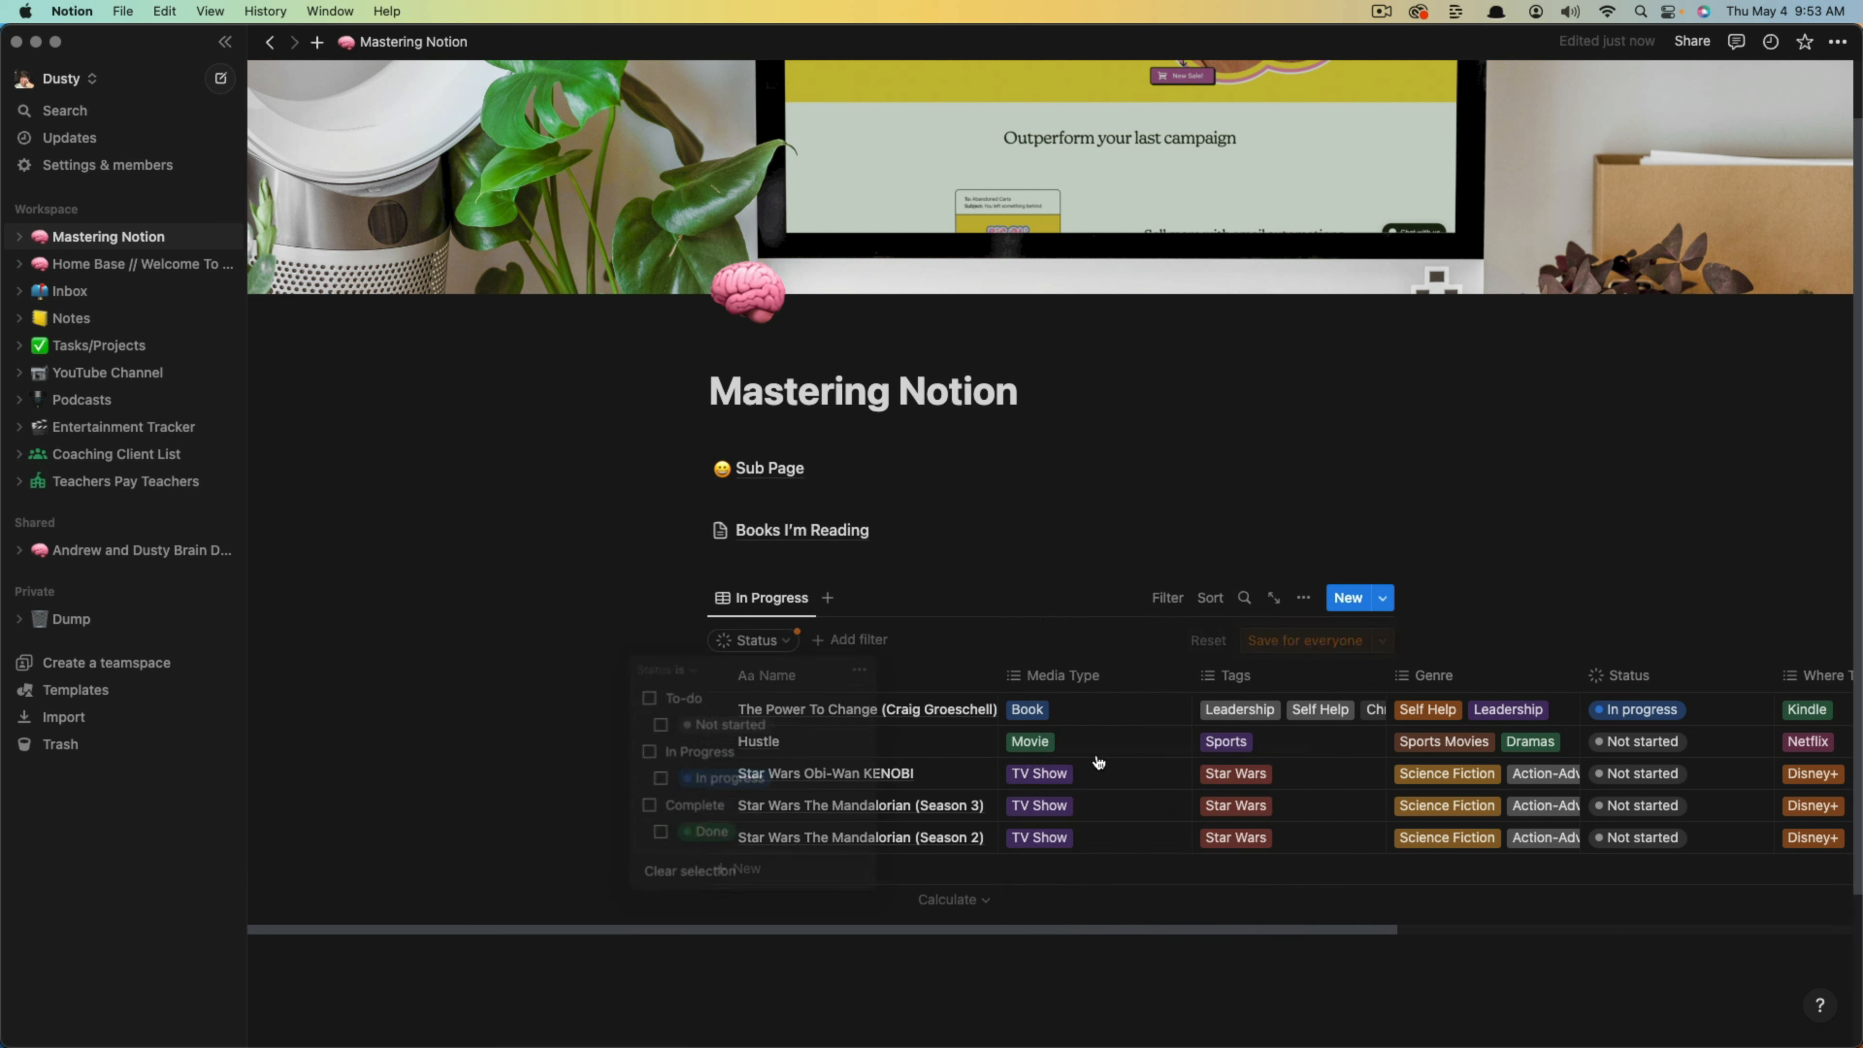
{"action": "left_click", "coordinate": [744, 776]}
{"action": "left_click", "coordinate": [482, 713]}
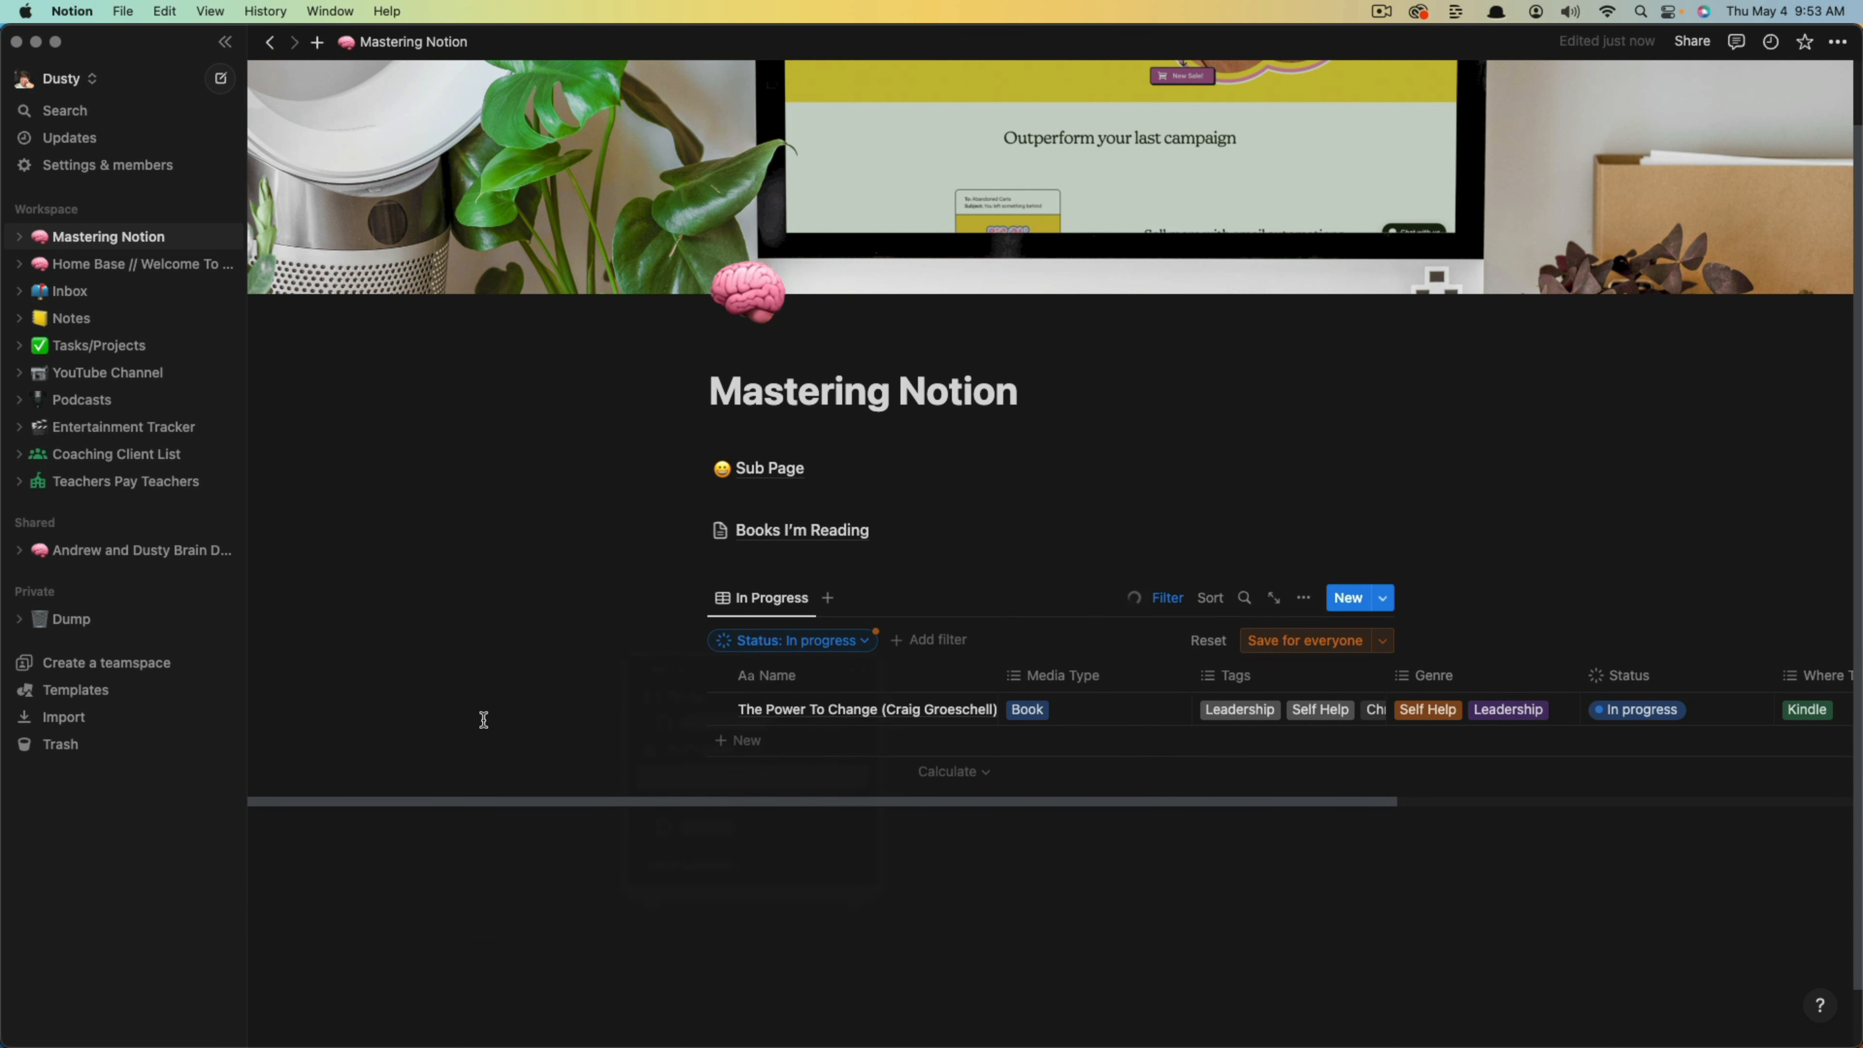
{"action": "left_click", "coordinate": [903, 938]}
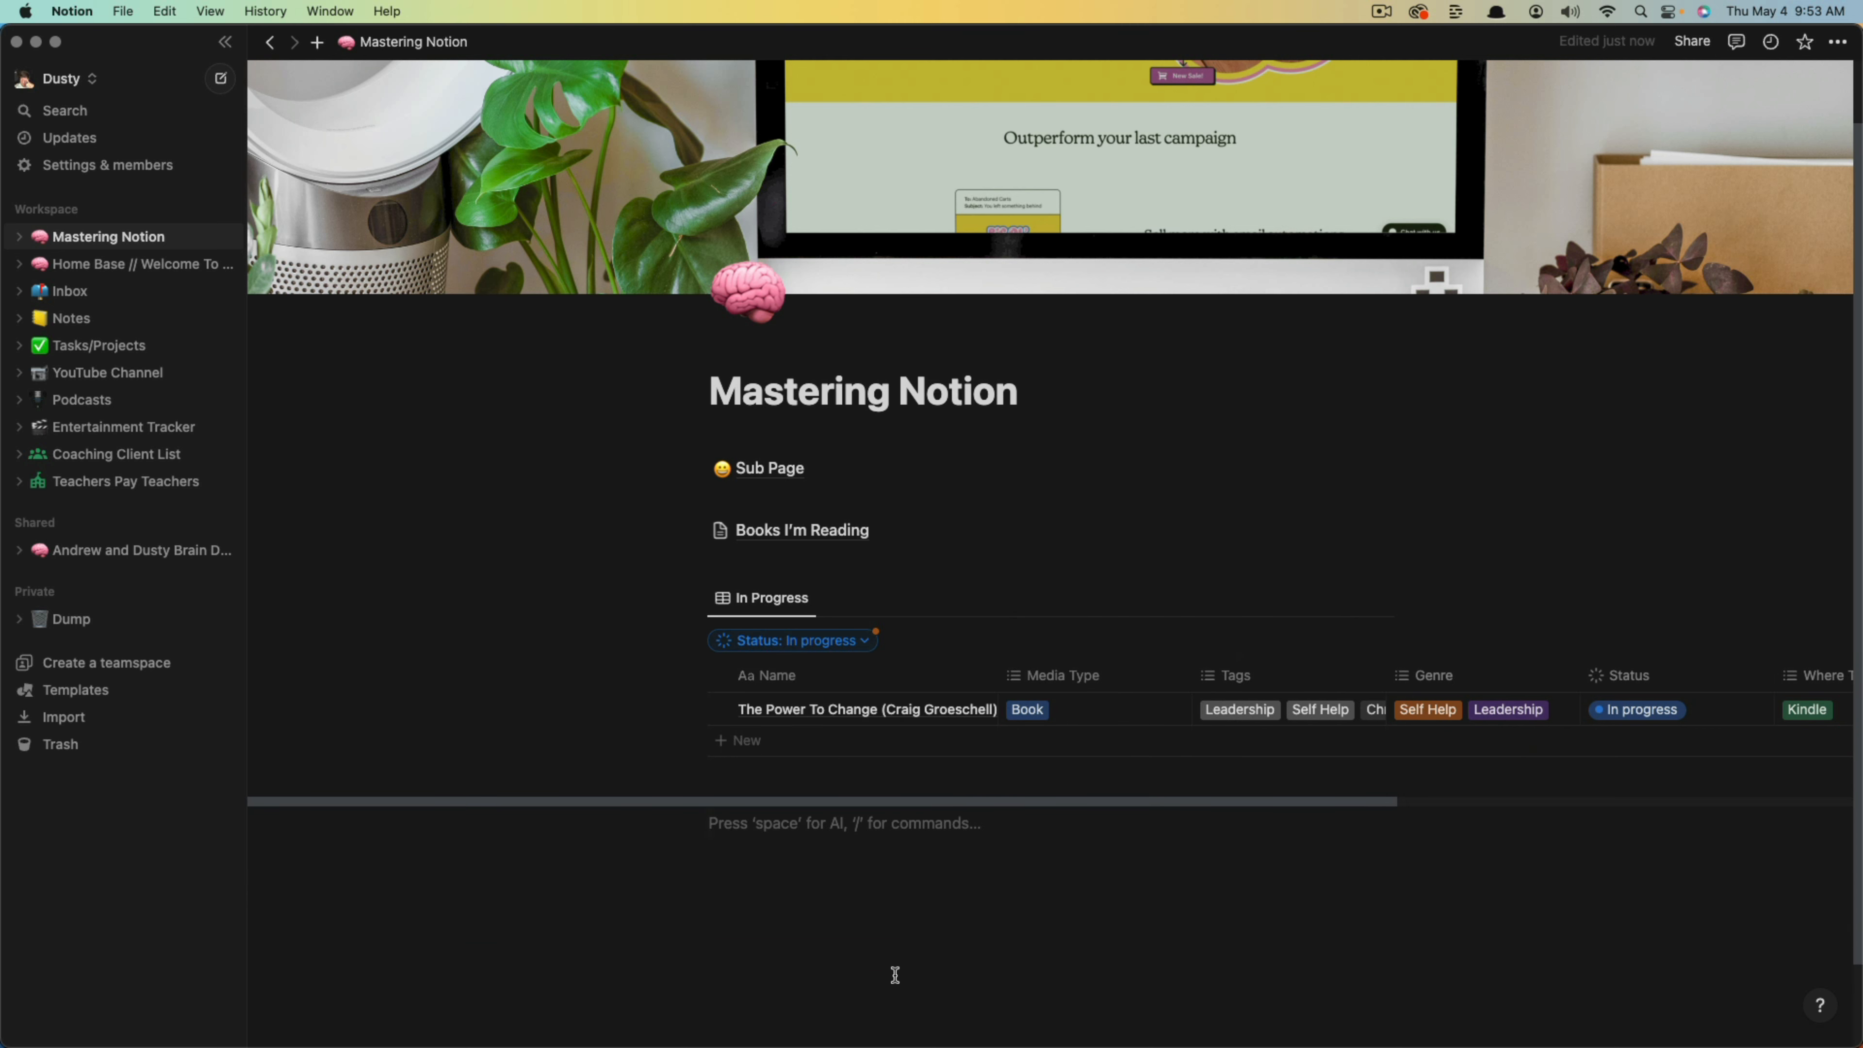
Hide the linked In Progress table's filter on the Mastering Notion page and look across its remaining columns.
{"action": "scroll", "coordinate": [868, 840], "scroll_direction": "down", "scroll_amount": 1}
{"action": "left_click", "coordinate": [1170, 571]}
{"action": "left_click", "coordinate": [1185, 453]}
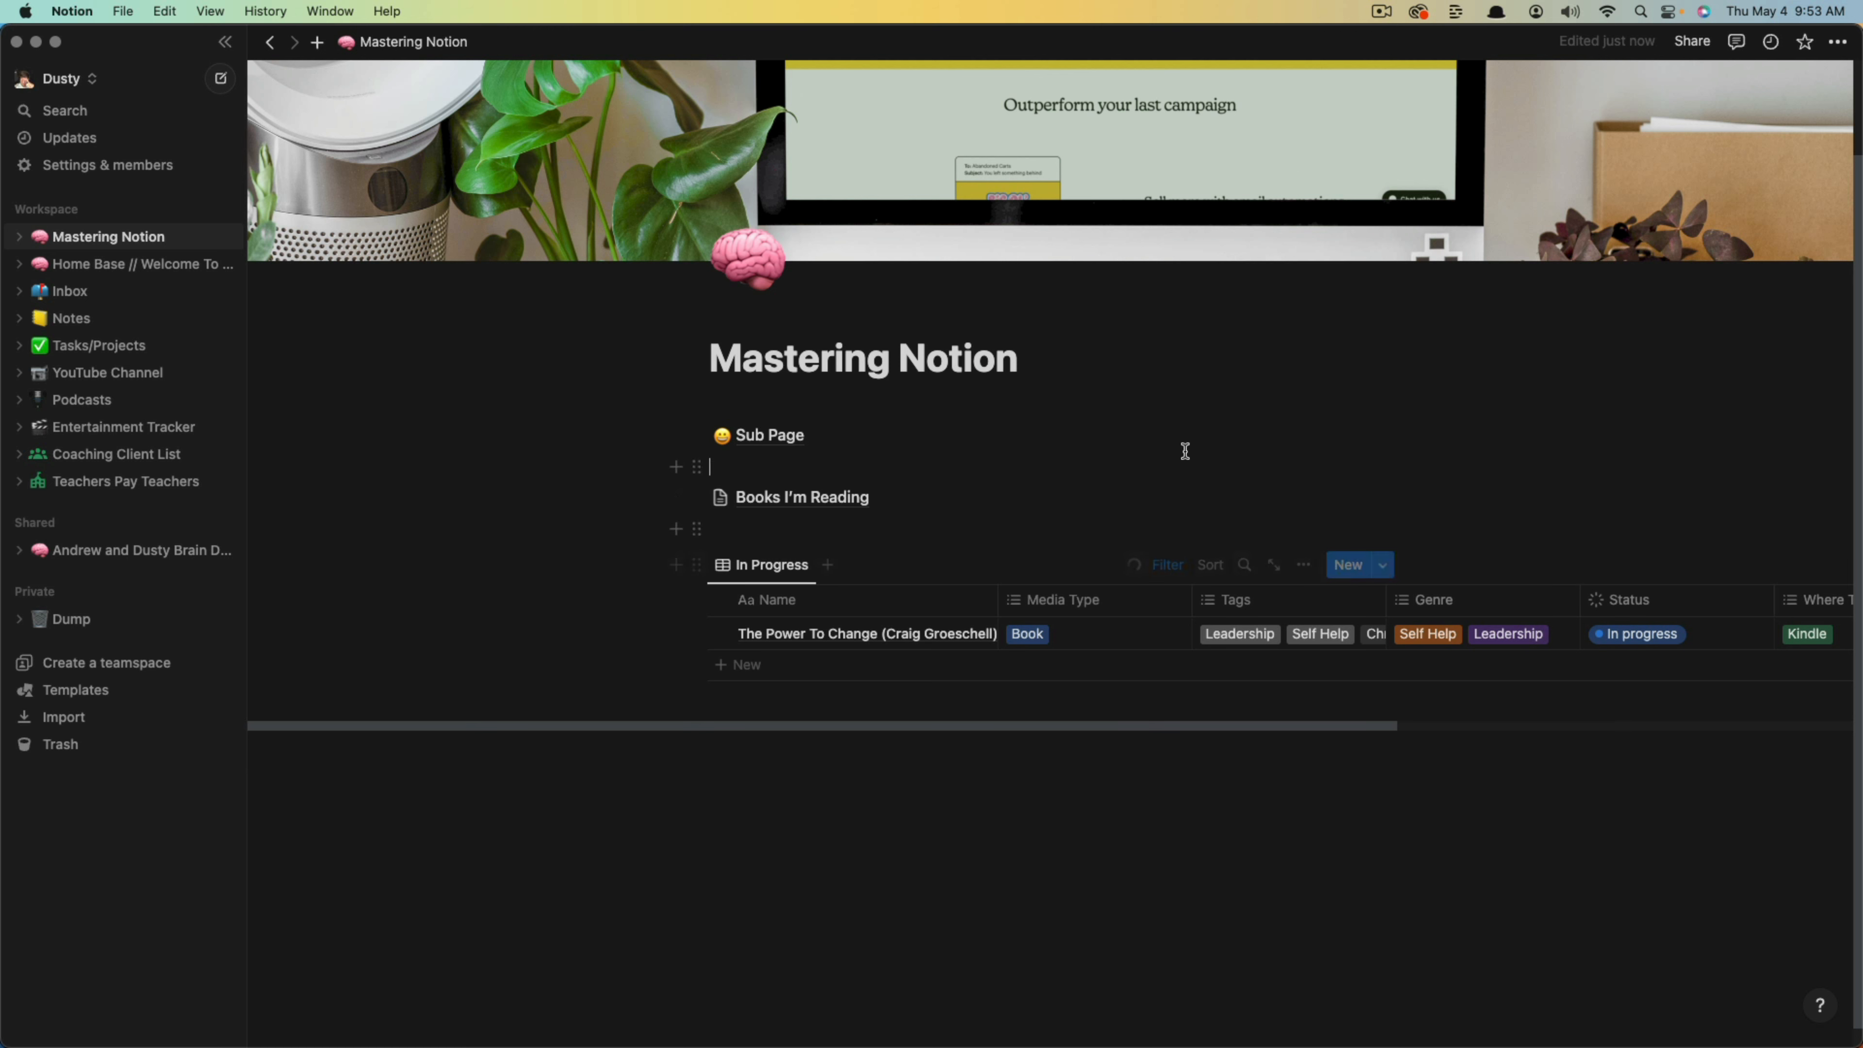
{"action": "left_click_drag", "start_coordinate": [1106, 726], "coordinate": [1215, 719]}
{"action": "left_click", "coordinate": [1255, 849]}
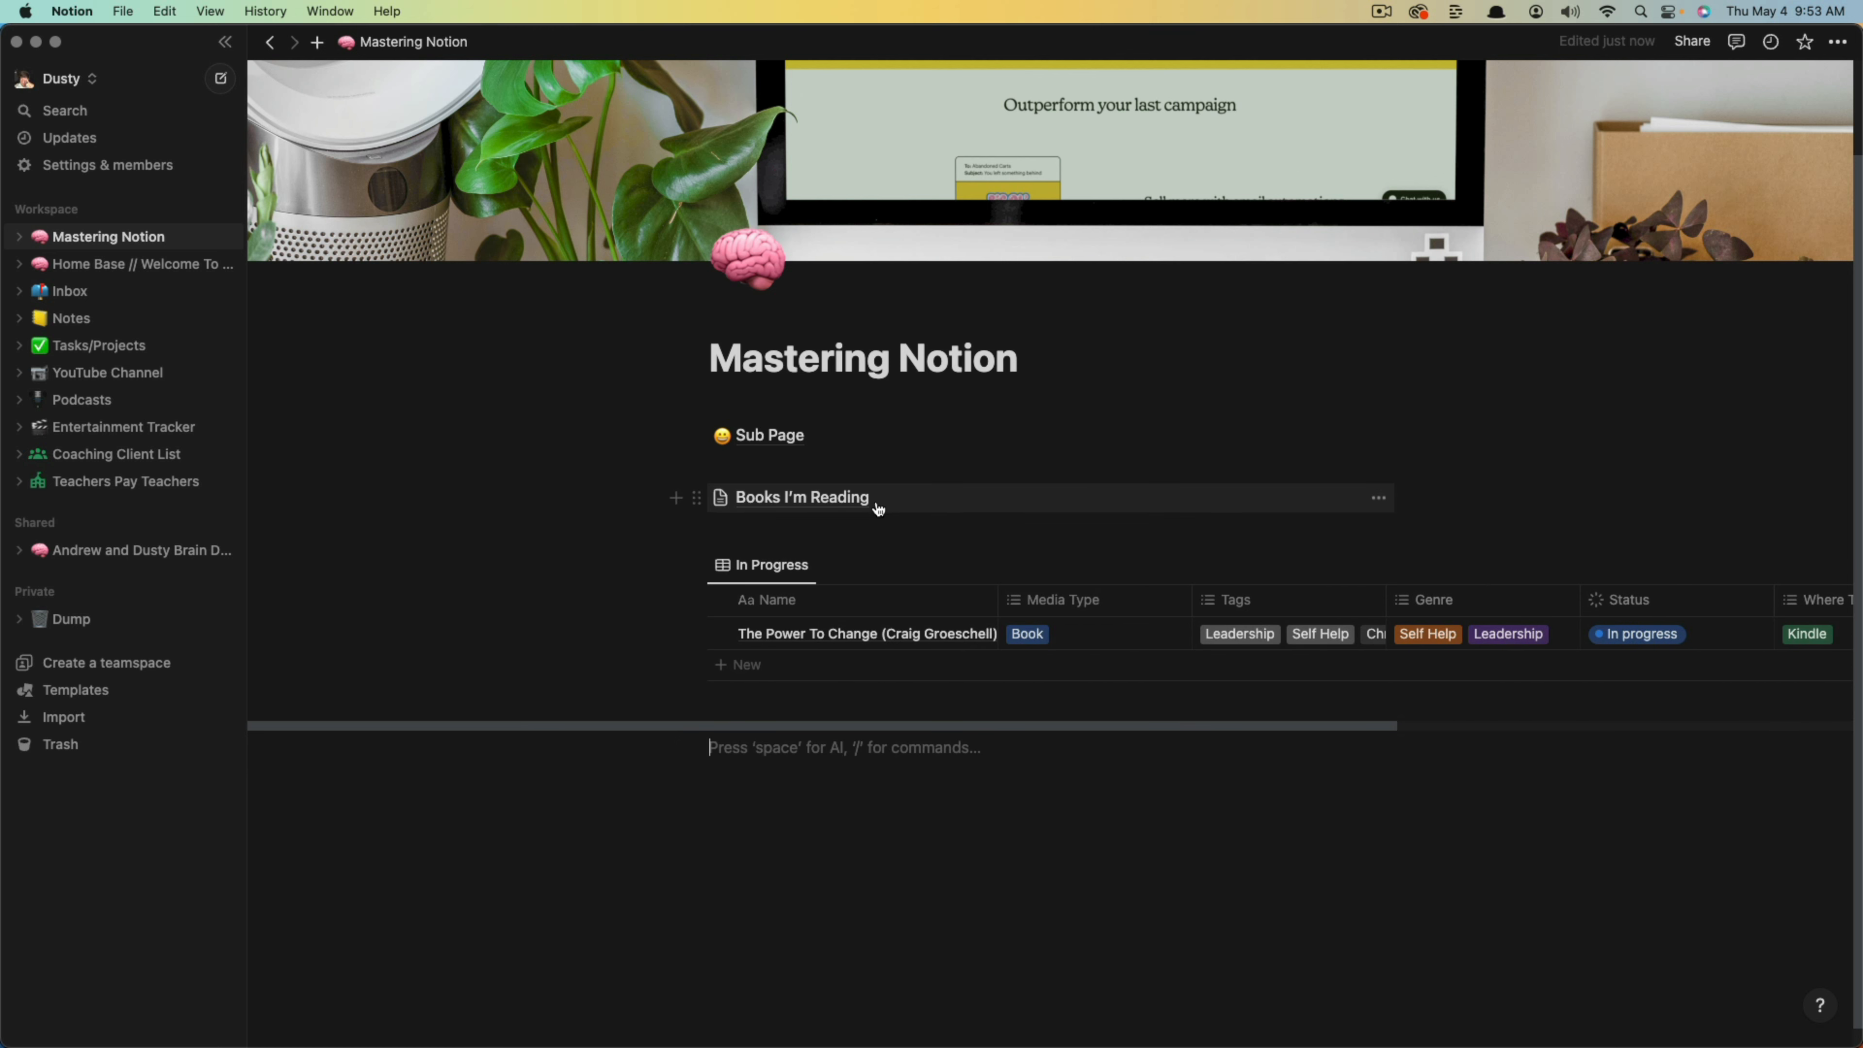
{"action": "left_click", "coordinate": [729, 726]}
{"action": "left_click_drag", "start_coordinate": [730, 726], "coordinate": [894, 726]}
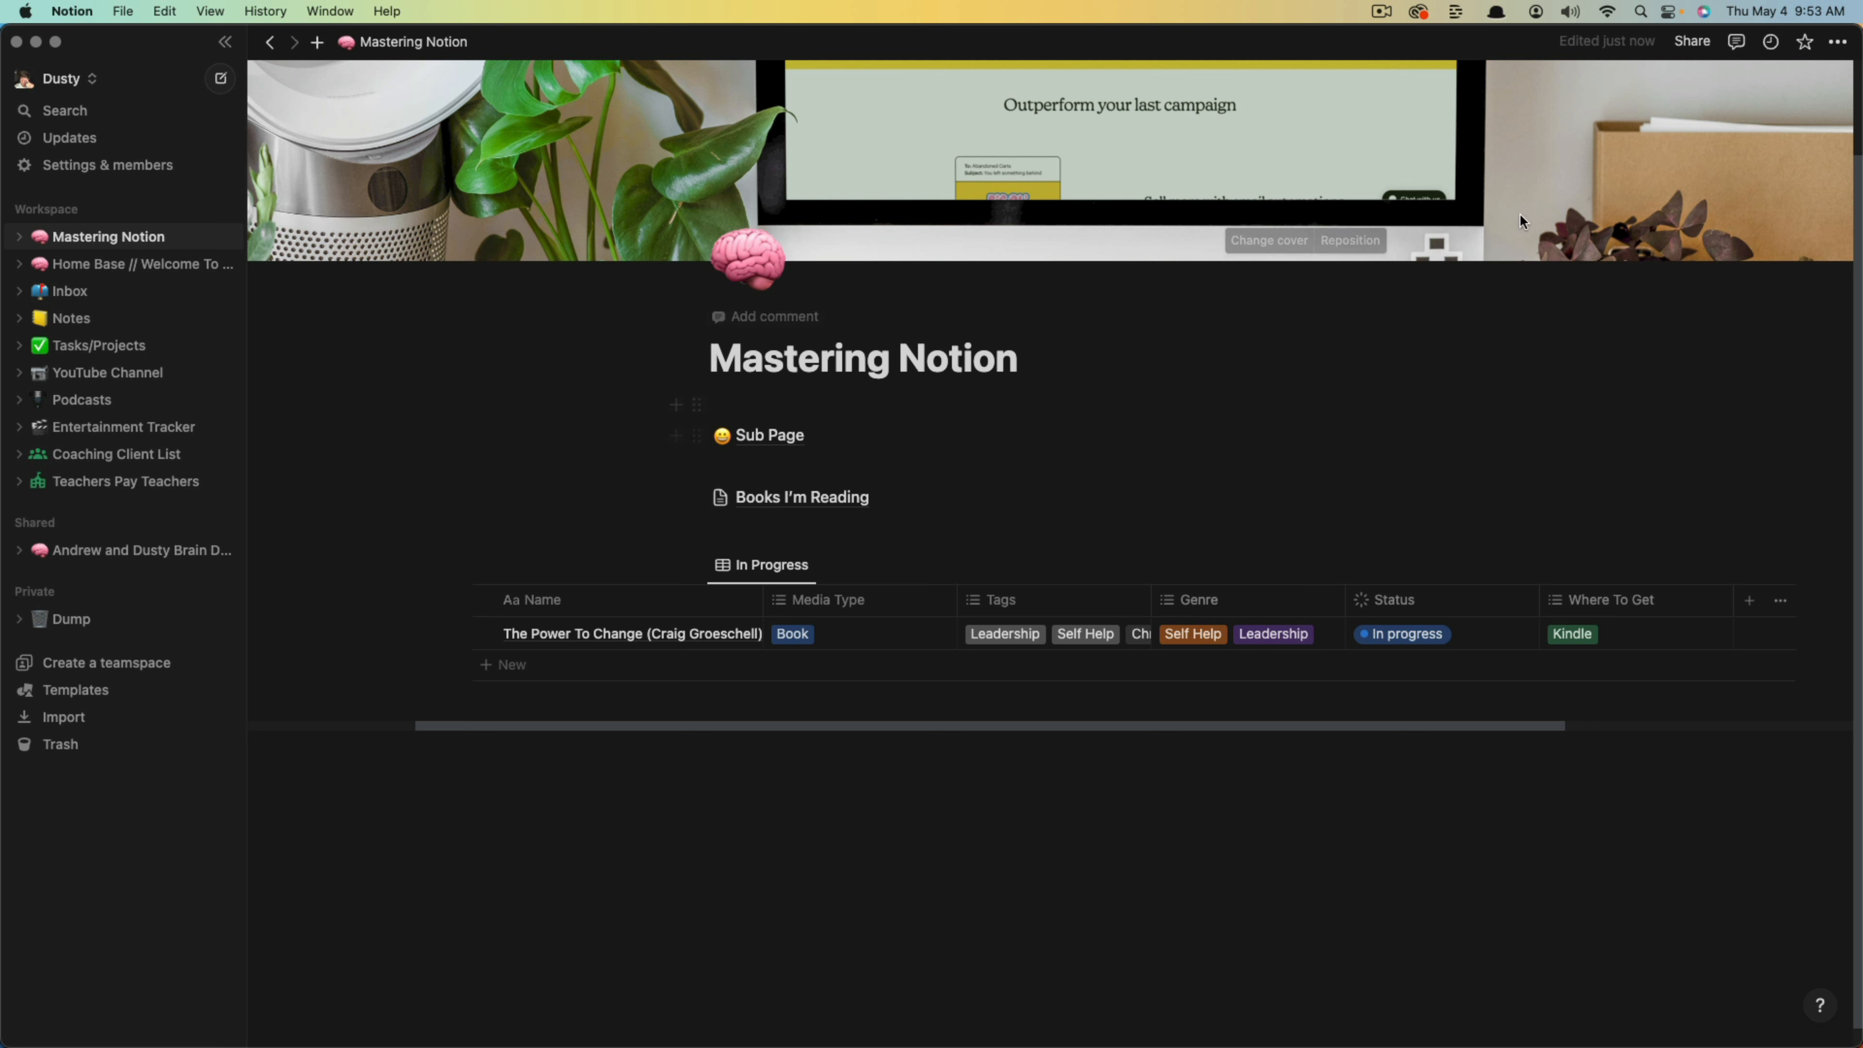
Switch the Mastering Notion page to full width.
{"action": "left_click", "coordinate": [1838, 44]}
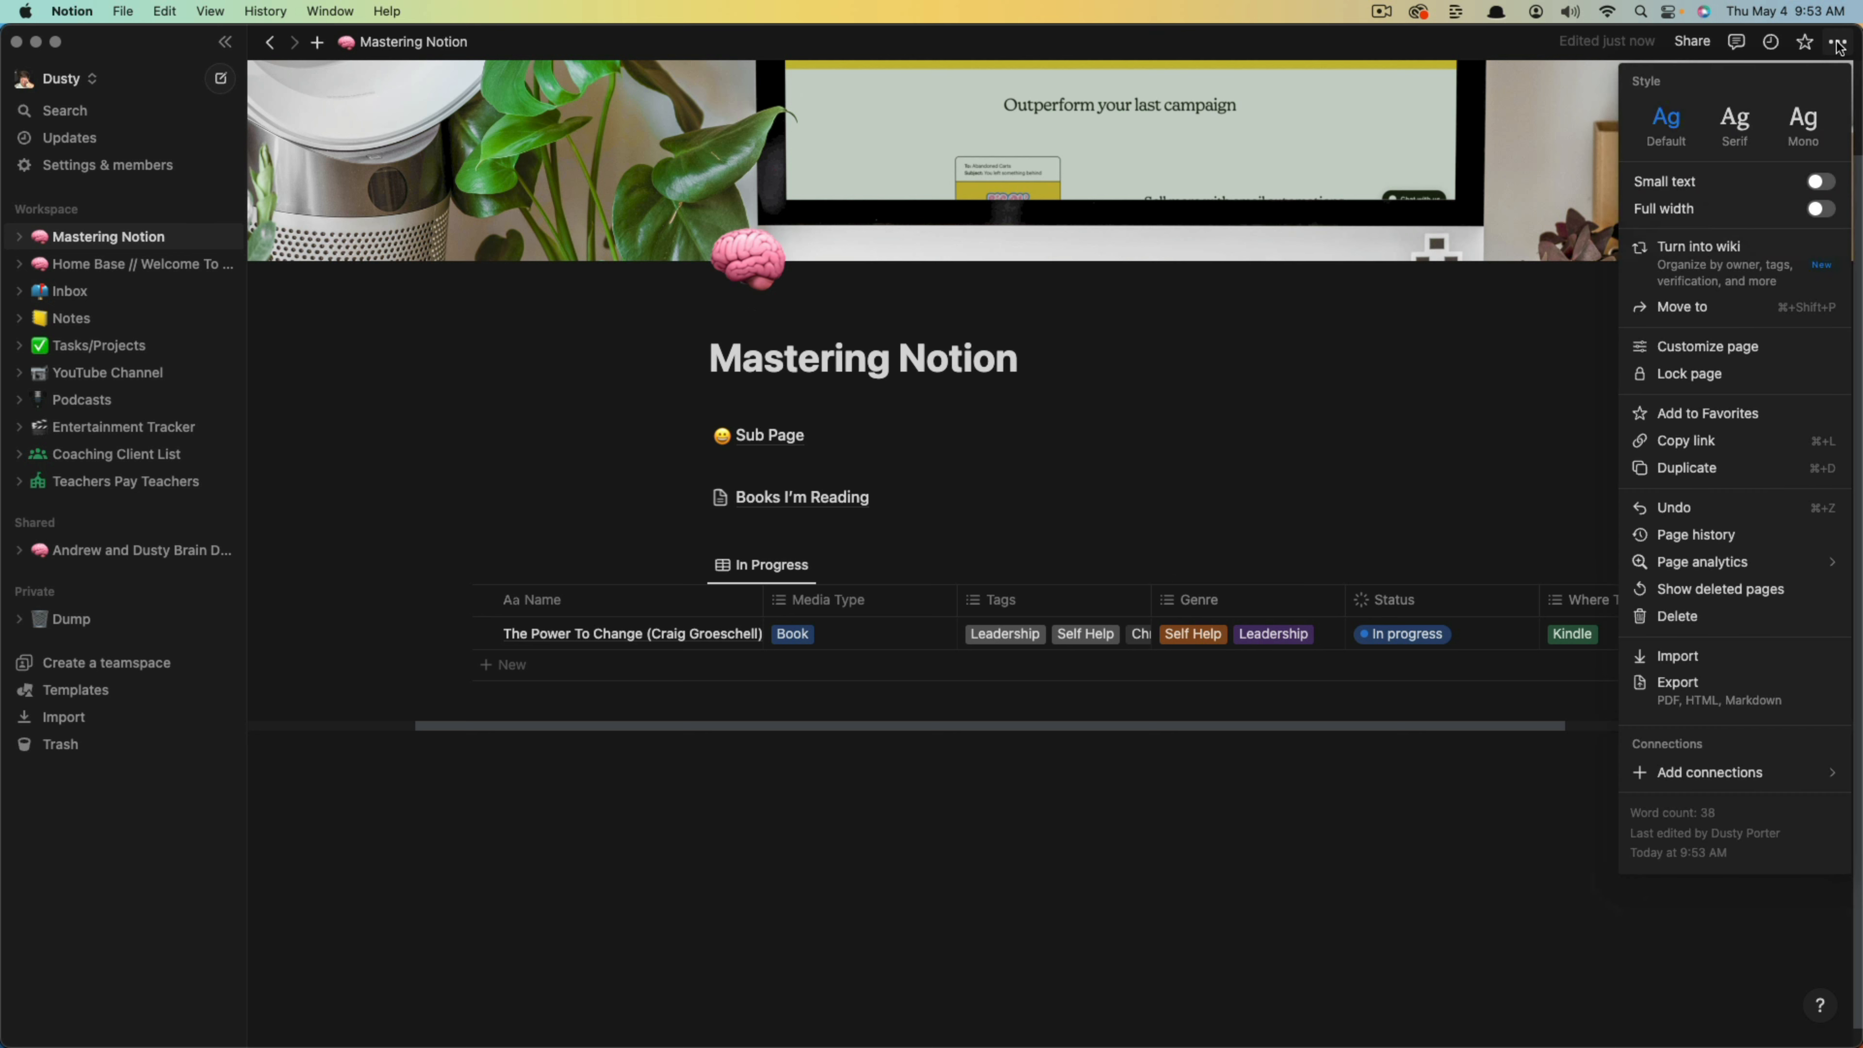
{"action": "left_click", "coordinate": [1819, 209]}
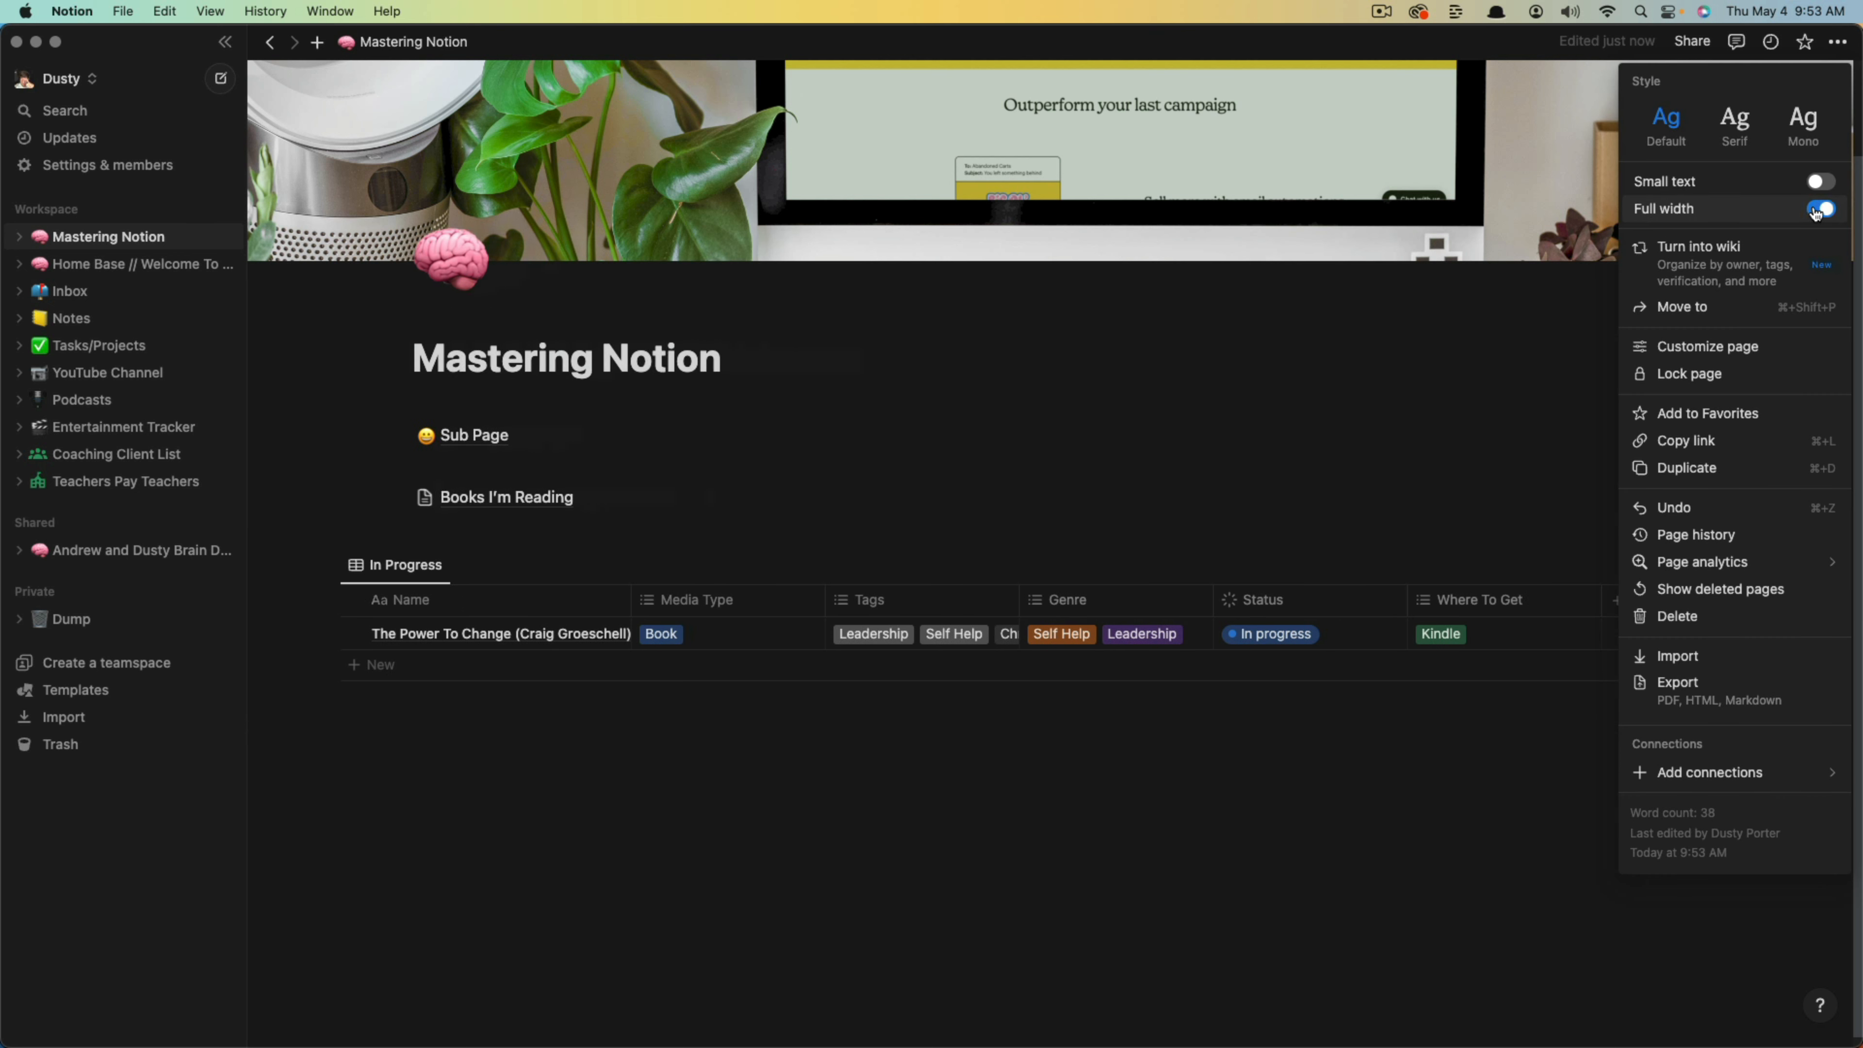
{"action": "left_click", "coordinate": [796, 1029]}
{"action": "left_click", "coordinate": [702, 839]}
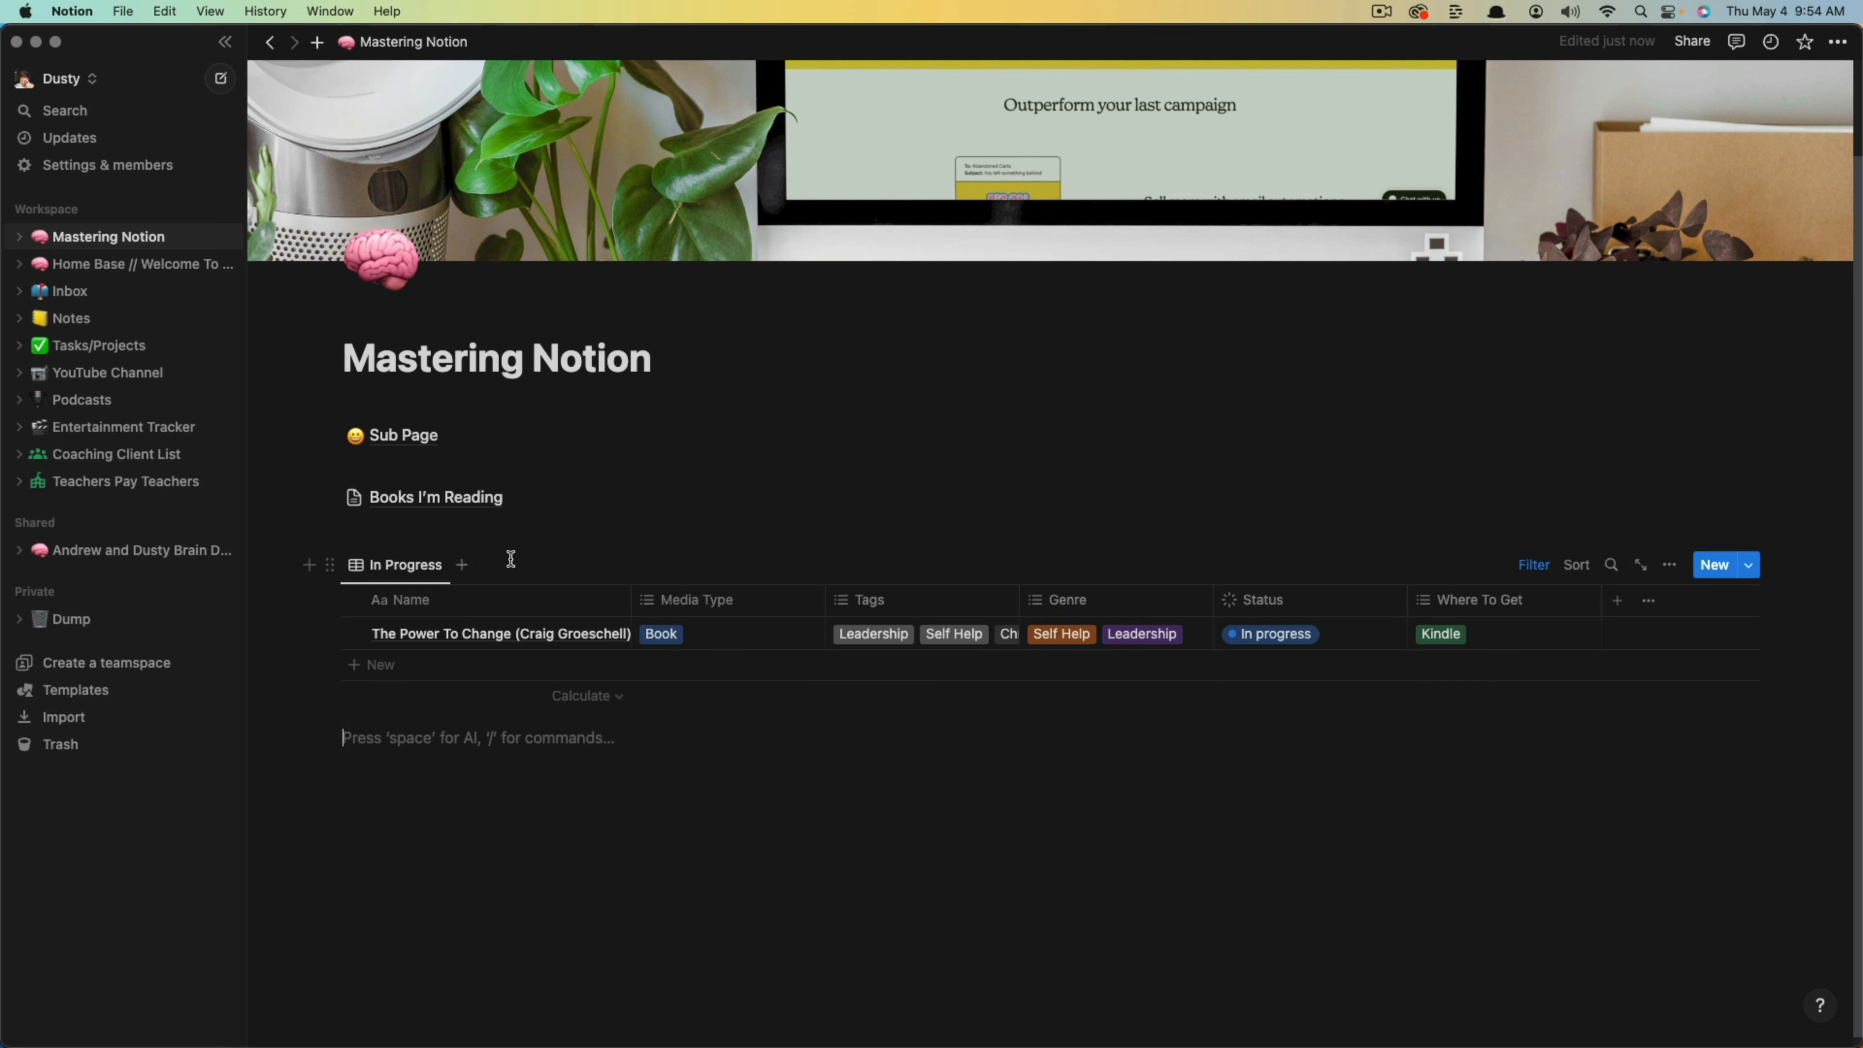
In the Entertainment Tracker's All Media view, set the status of Hustle to In progress.
{"action": "left_click", "coordinate": [106, 429]}
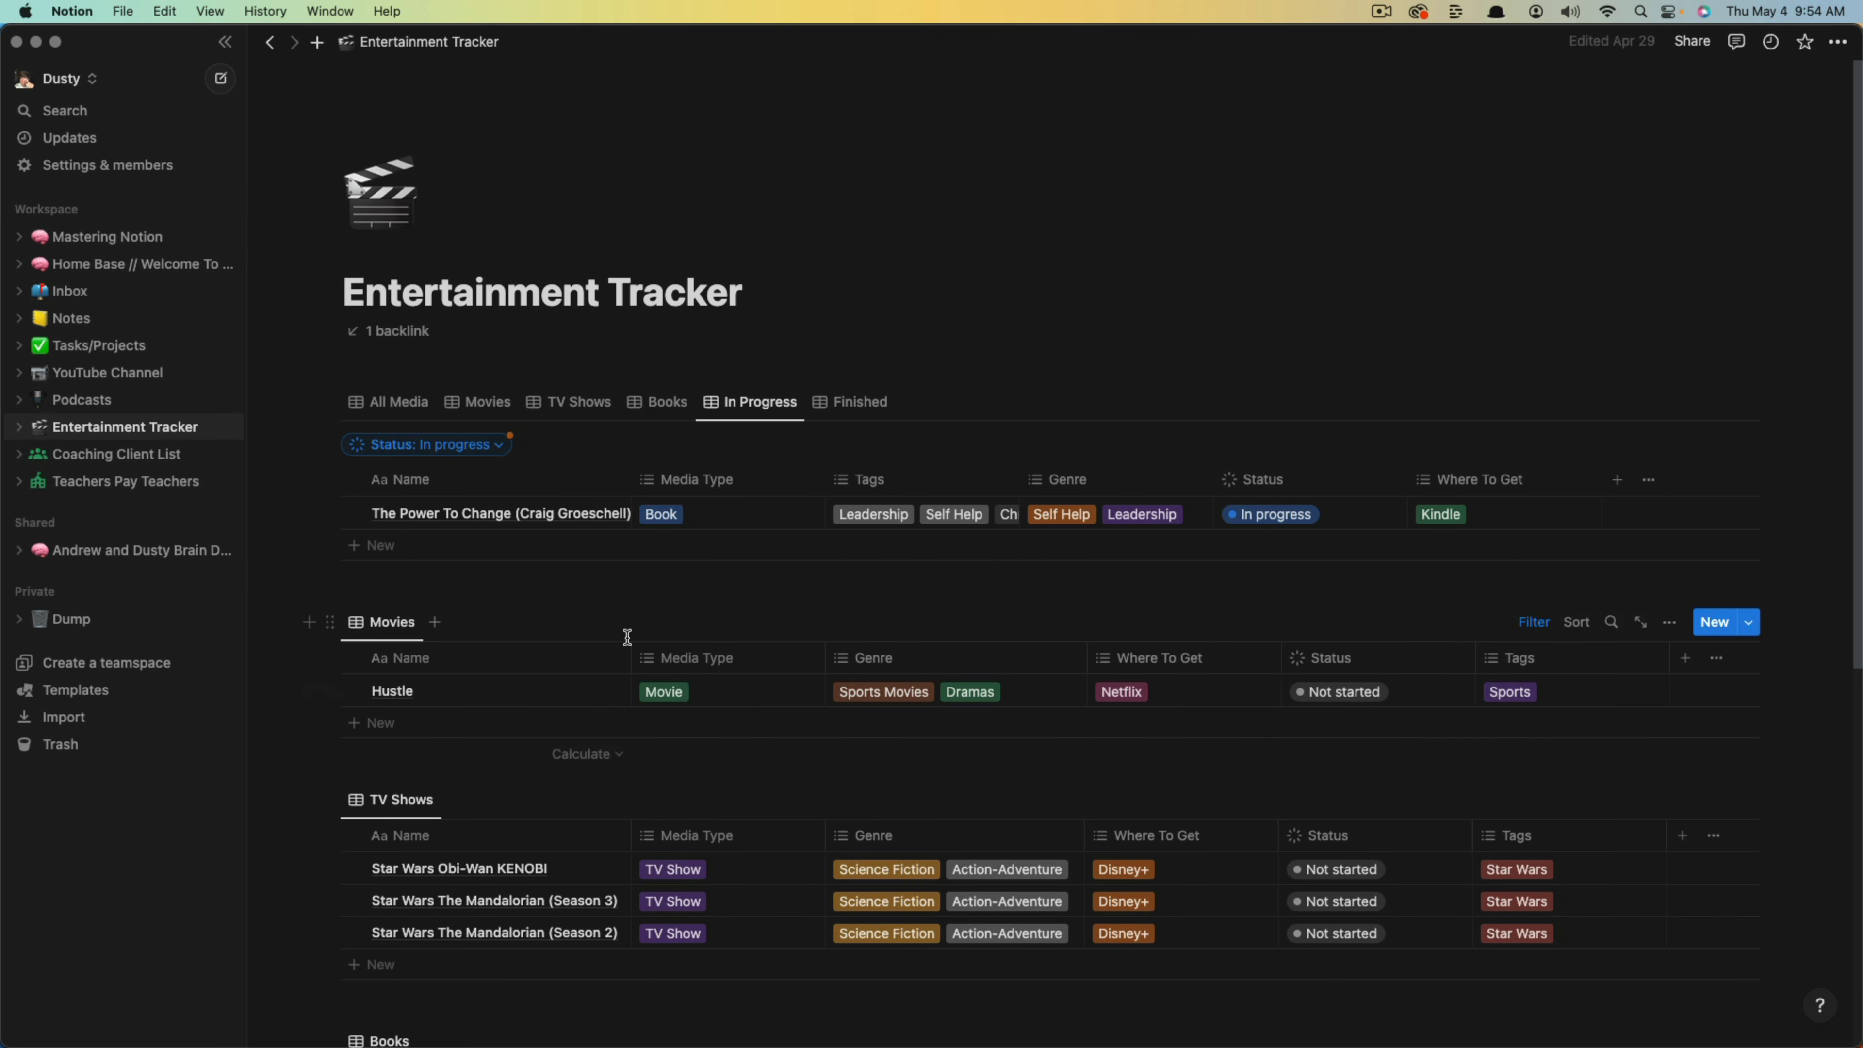
{"action": "left_click", "coordinate": [411, 405]}
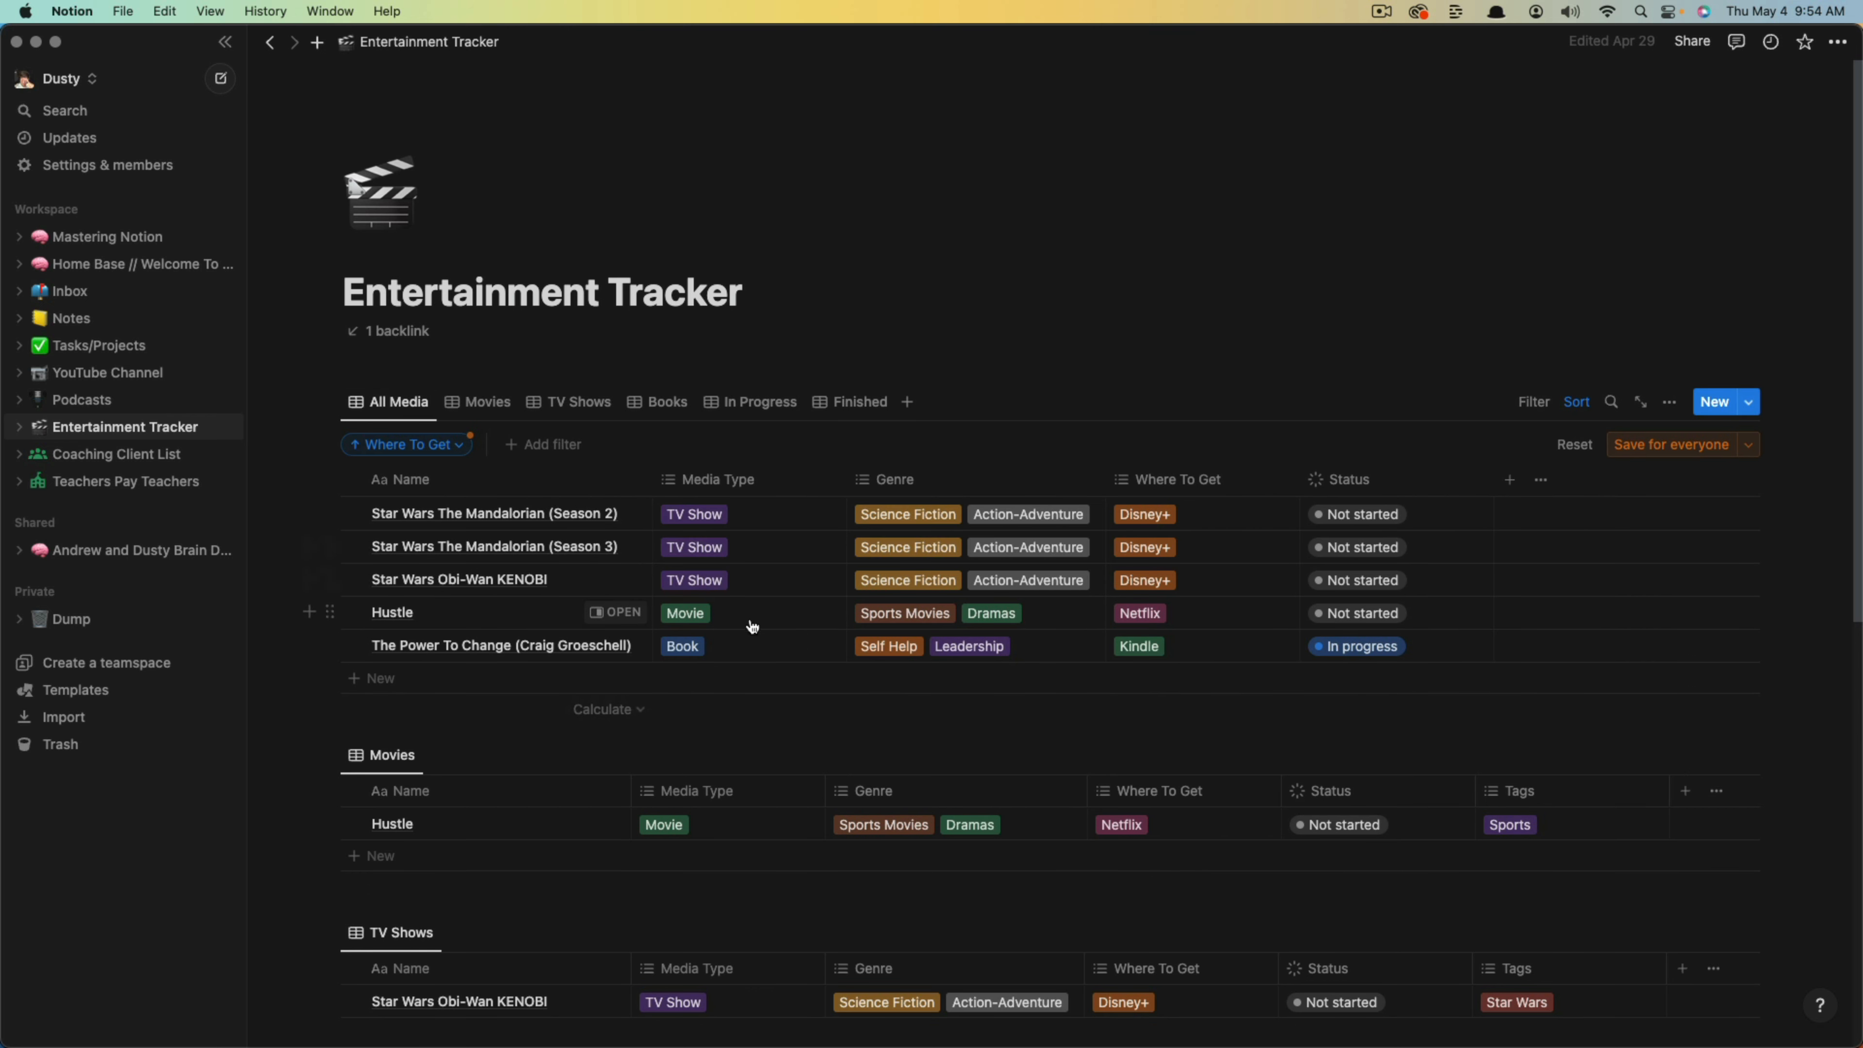
{"action": "left_click", "coordinate": [1361, 621]}
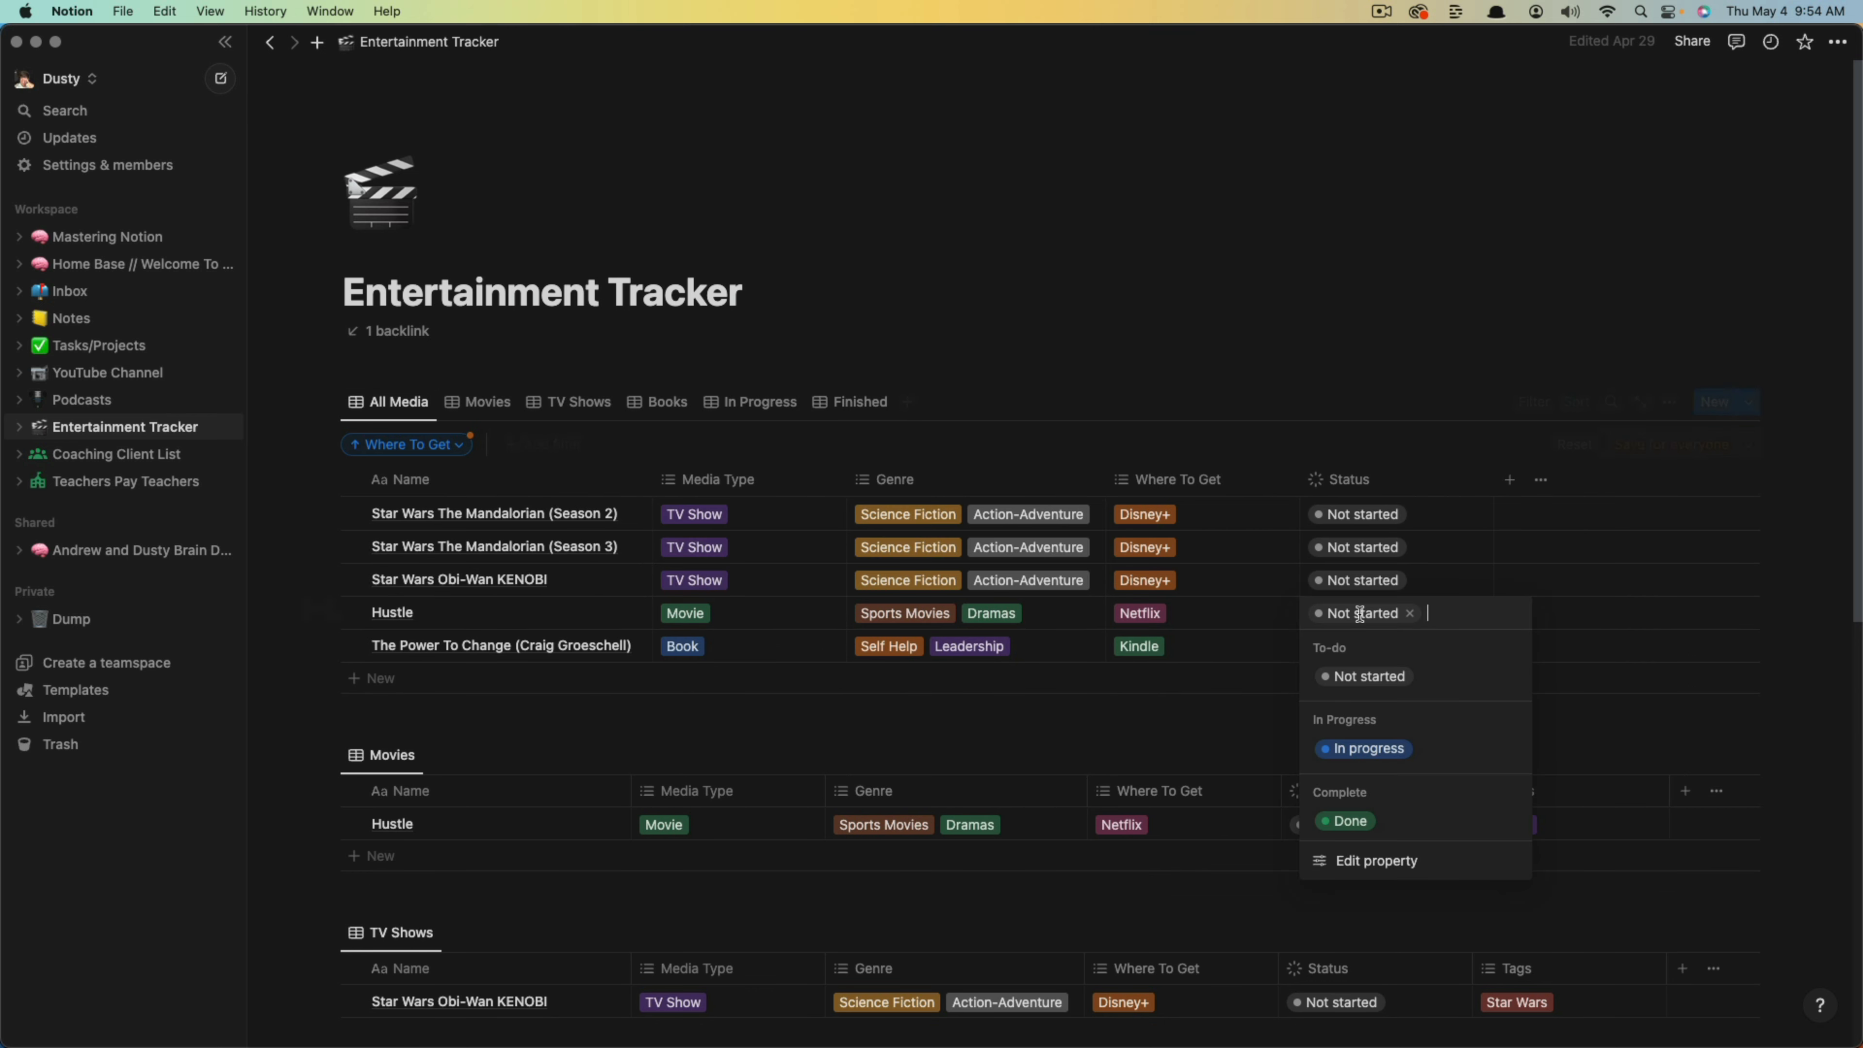
{"action": "left_click", "coordinate": [1370, 750]}
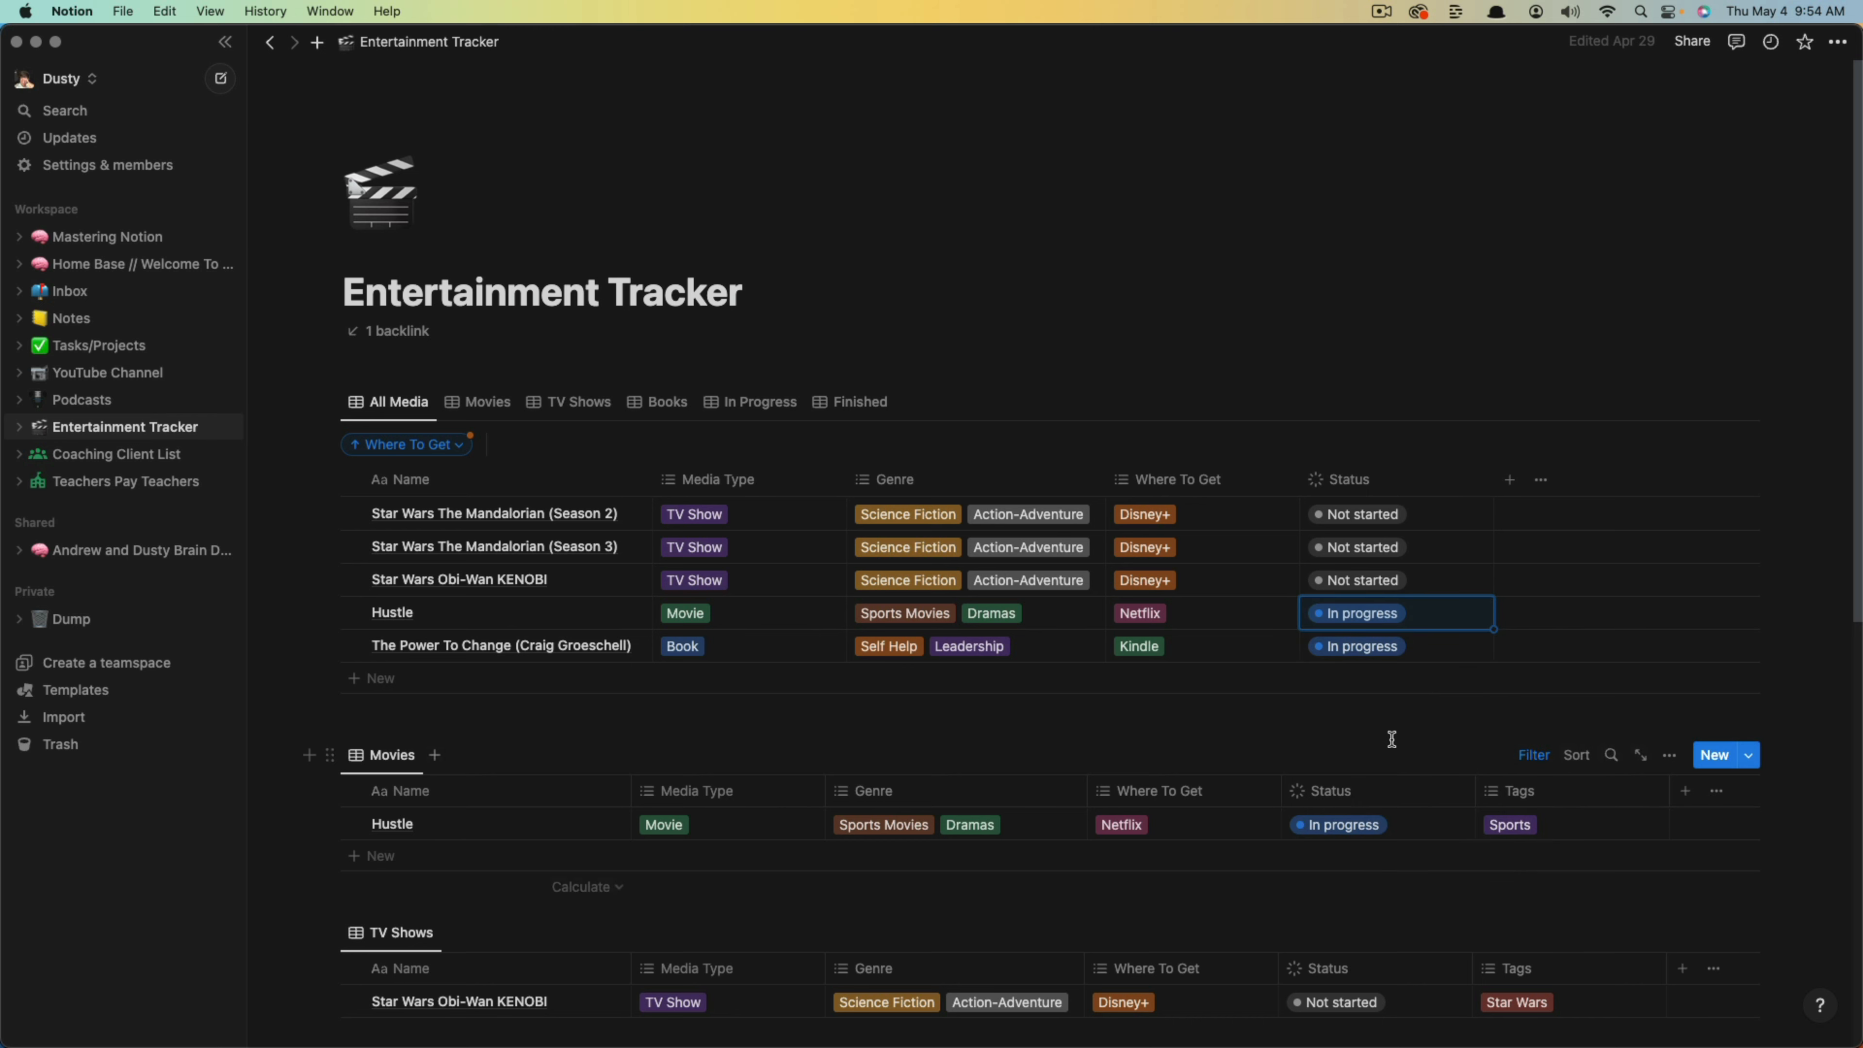
Check the linked In Progress table on the Mastering Notion page for Hustle and hide the table's filter.
{"action": "left_click", "coordinate": [110, 236]}
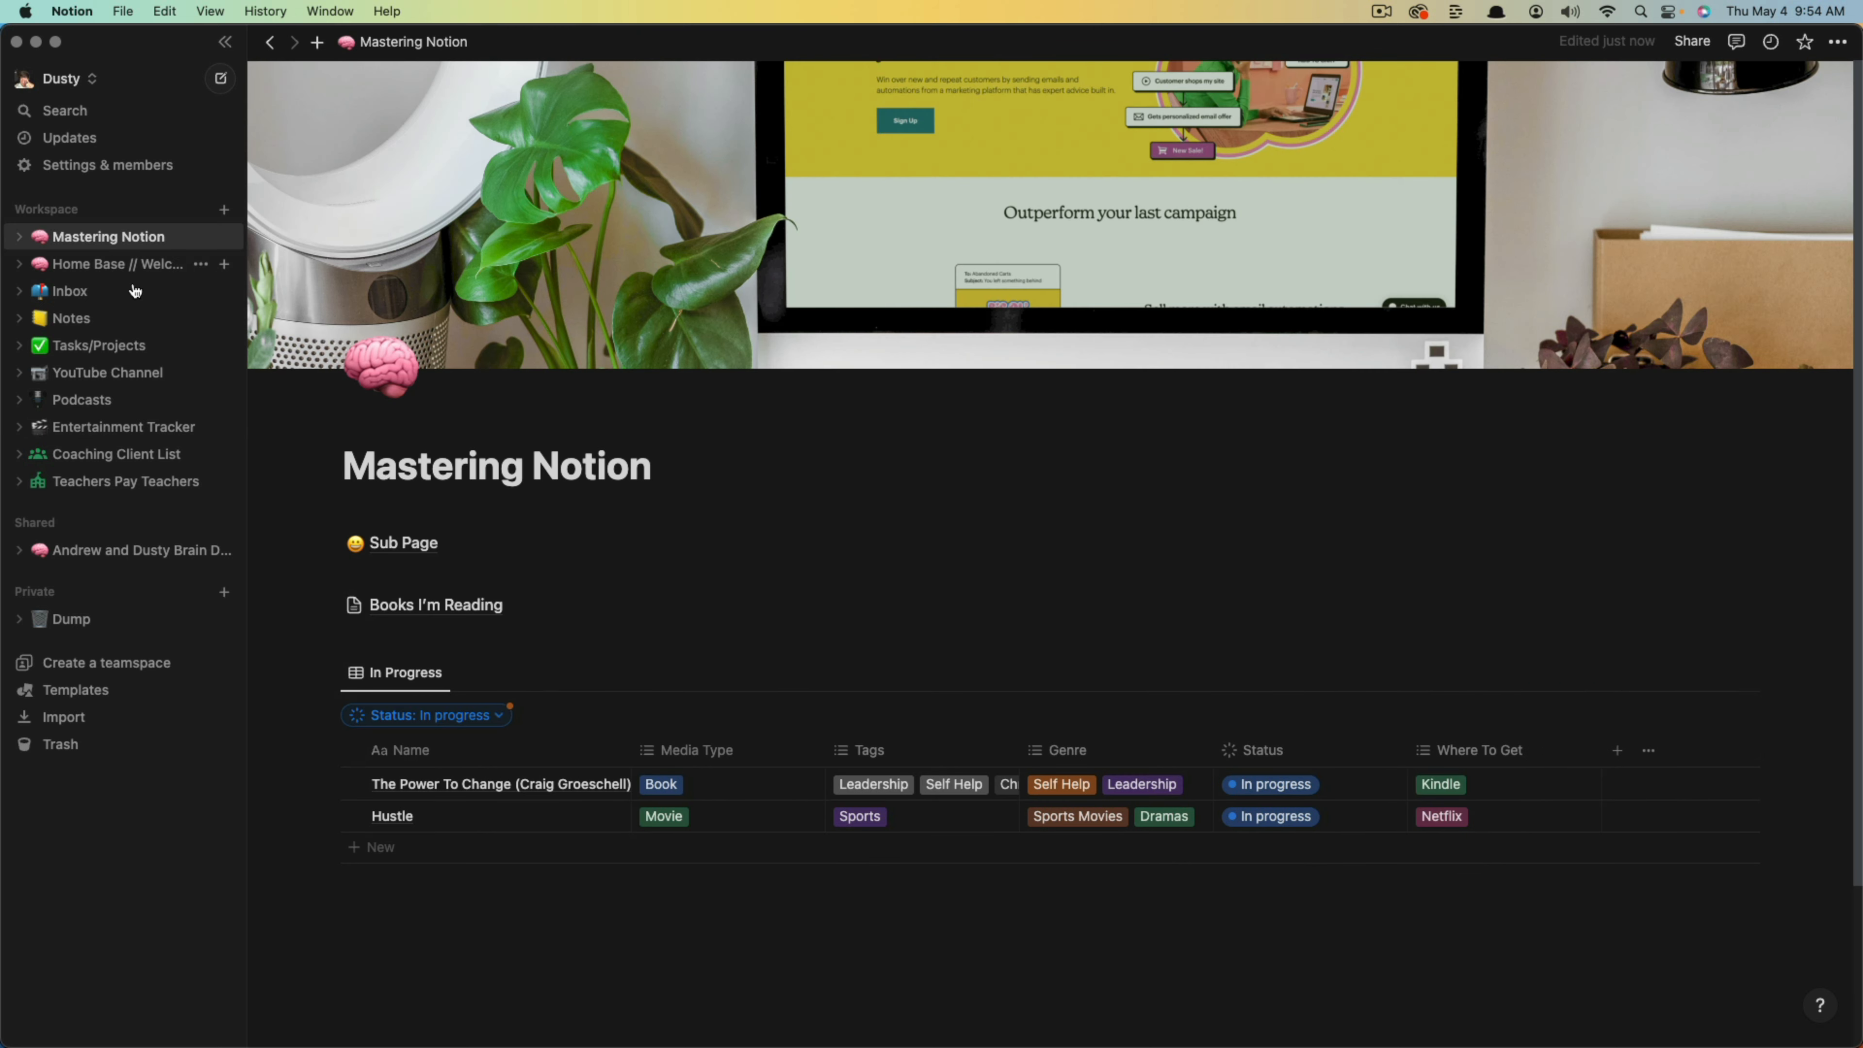
{"action": "scroll", "coordinate": [689, 953], "scroll_direction": "down", "scroll_amount": 5}
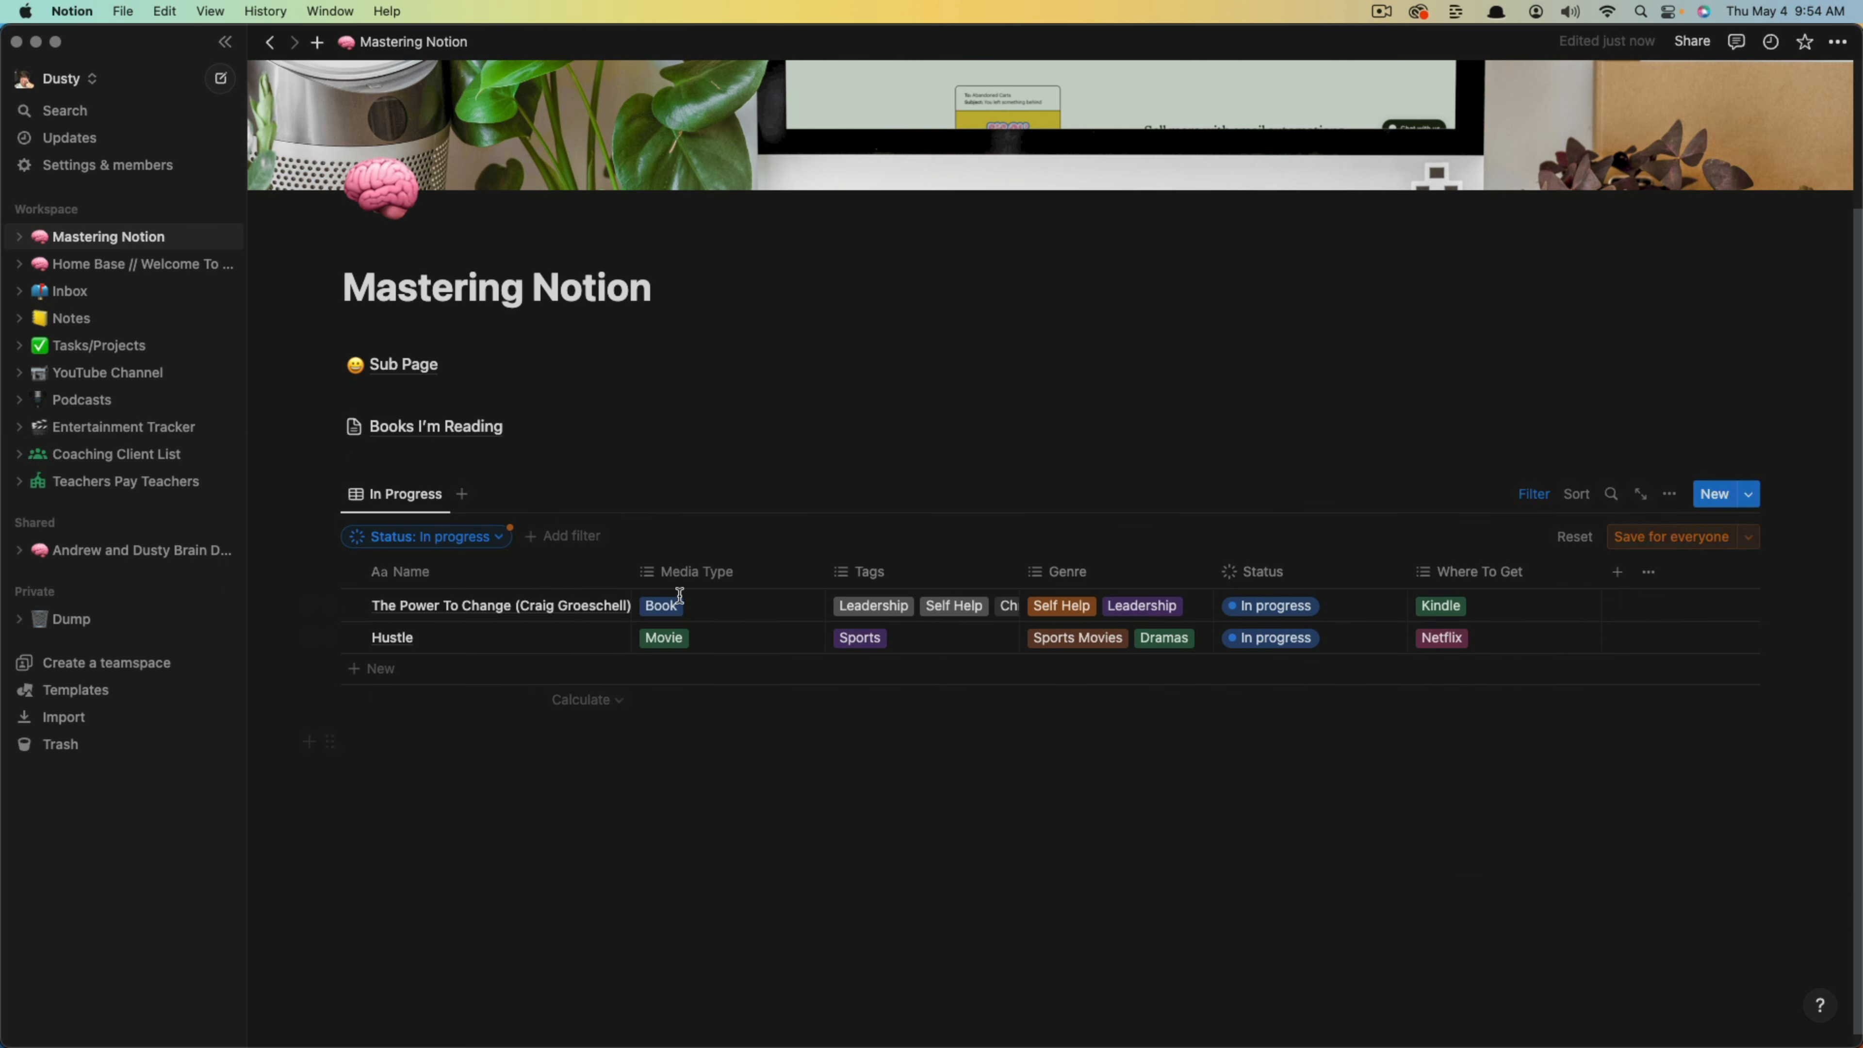
{"action": "left_click", "coordinate": [1532, 497]}
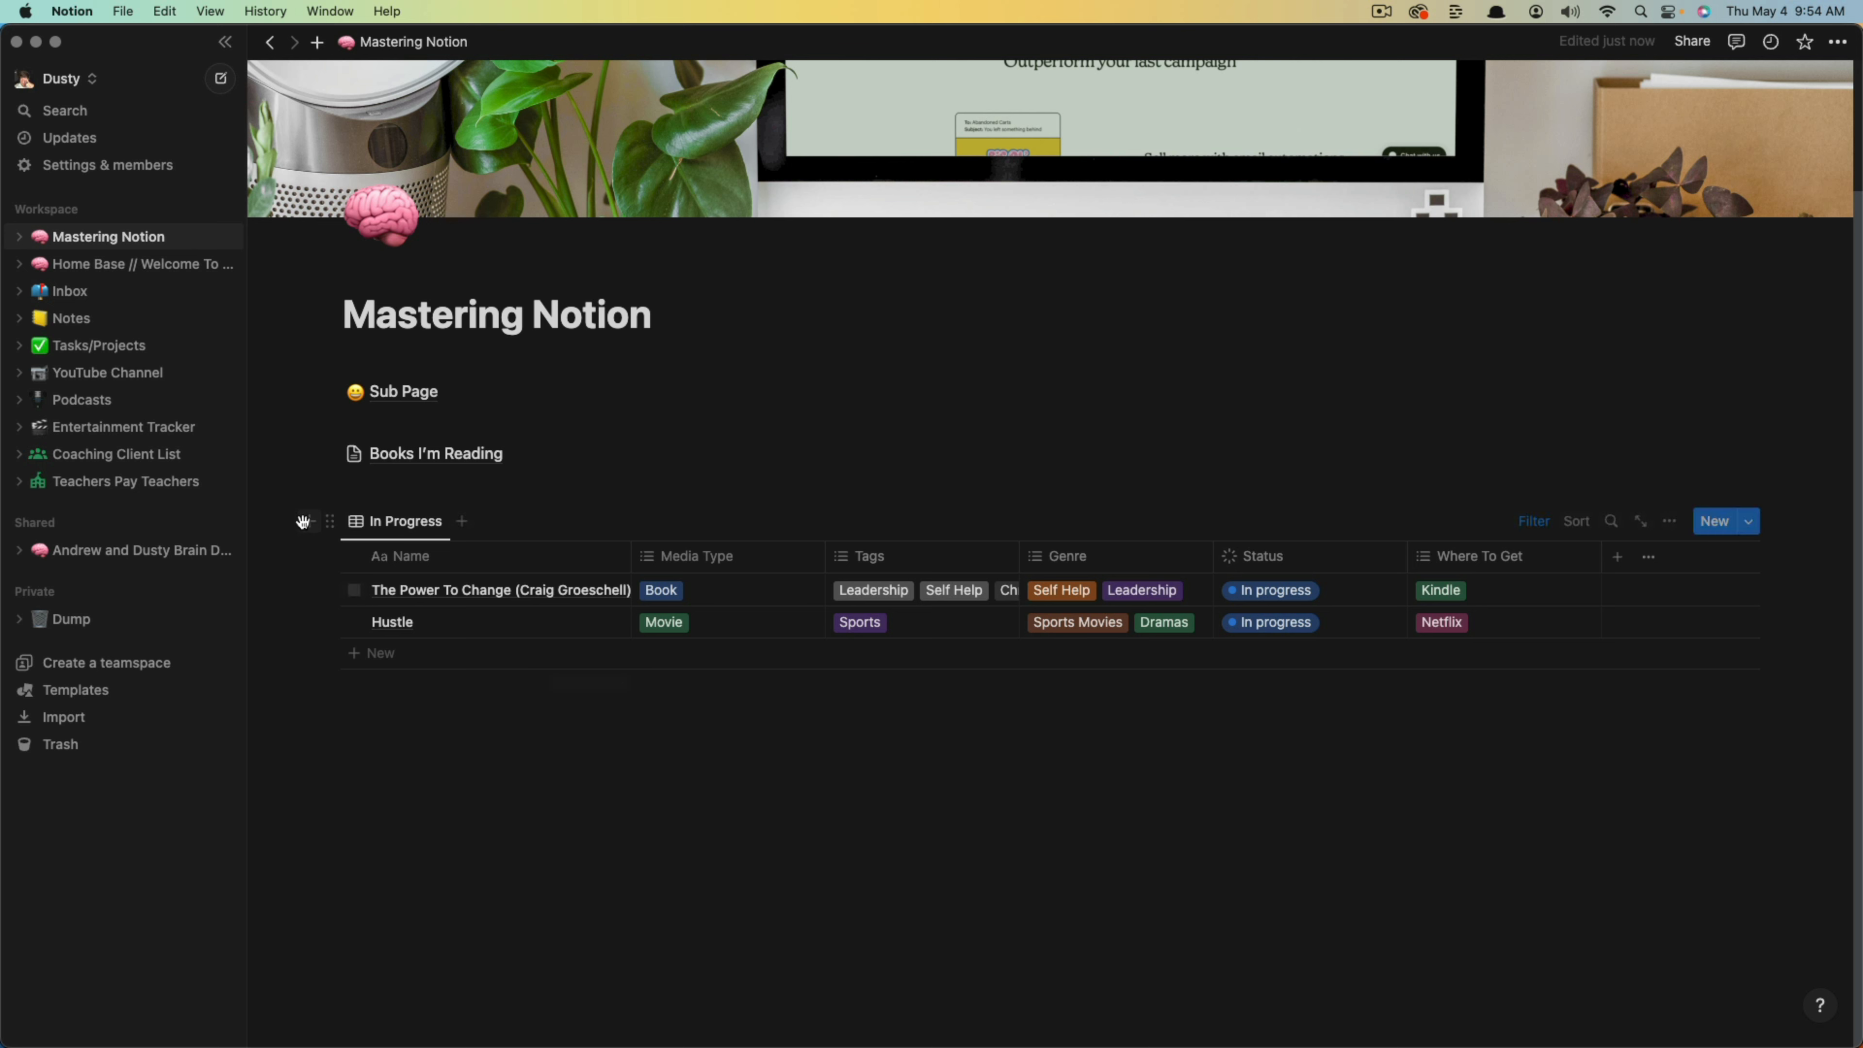
Place the Books I'm Reading page beside Sub Page to form two columns.
{"action": "mouse_move", "coordinate": [331, 523]}
{"action": "left_mouse_down"}
{"action": "mouse_move", "coordinate": [940, 628]}
{"action": "mouse_move", "coordinate": [1405, 424]}
{"action": "mouse_move", "coordinate": [1768, 436]}
{"action": "mouse_move", "coordinate": [369, 435]}
{"action": "mouse_move", "coordinate": [347, 525]}
{"action": "left_mouse_up"}
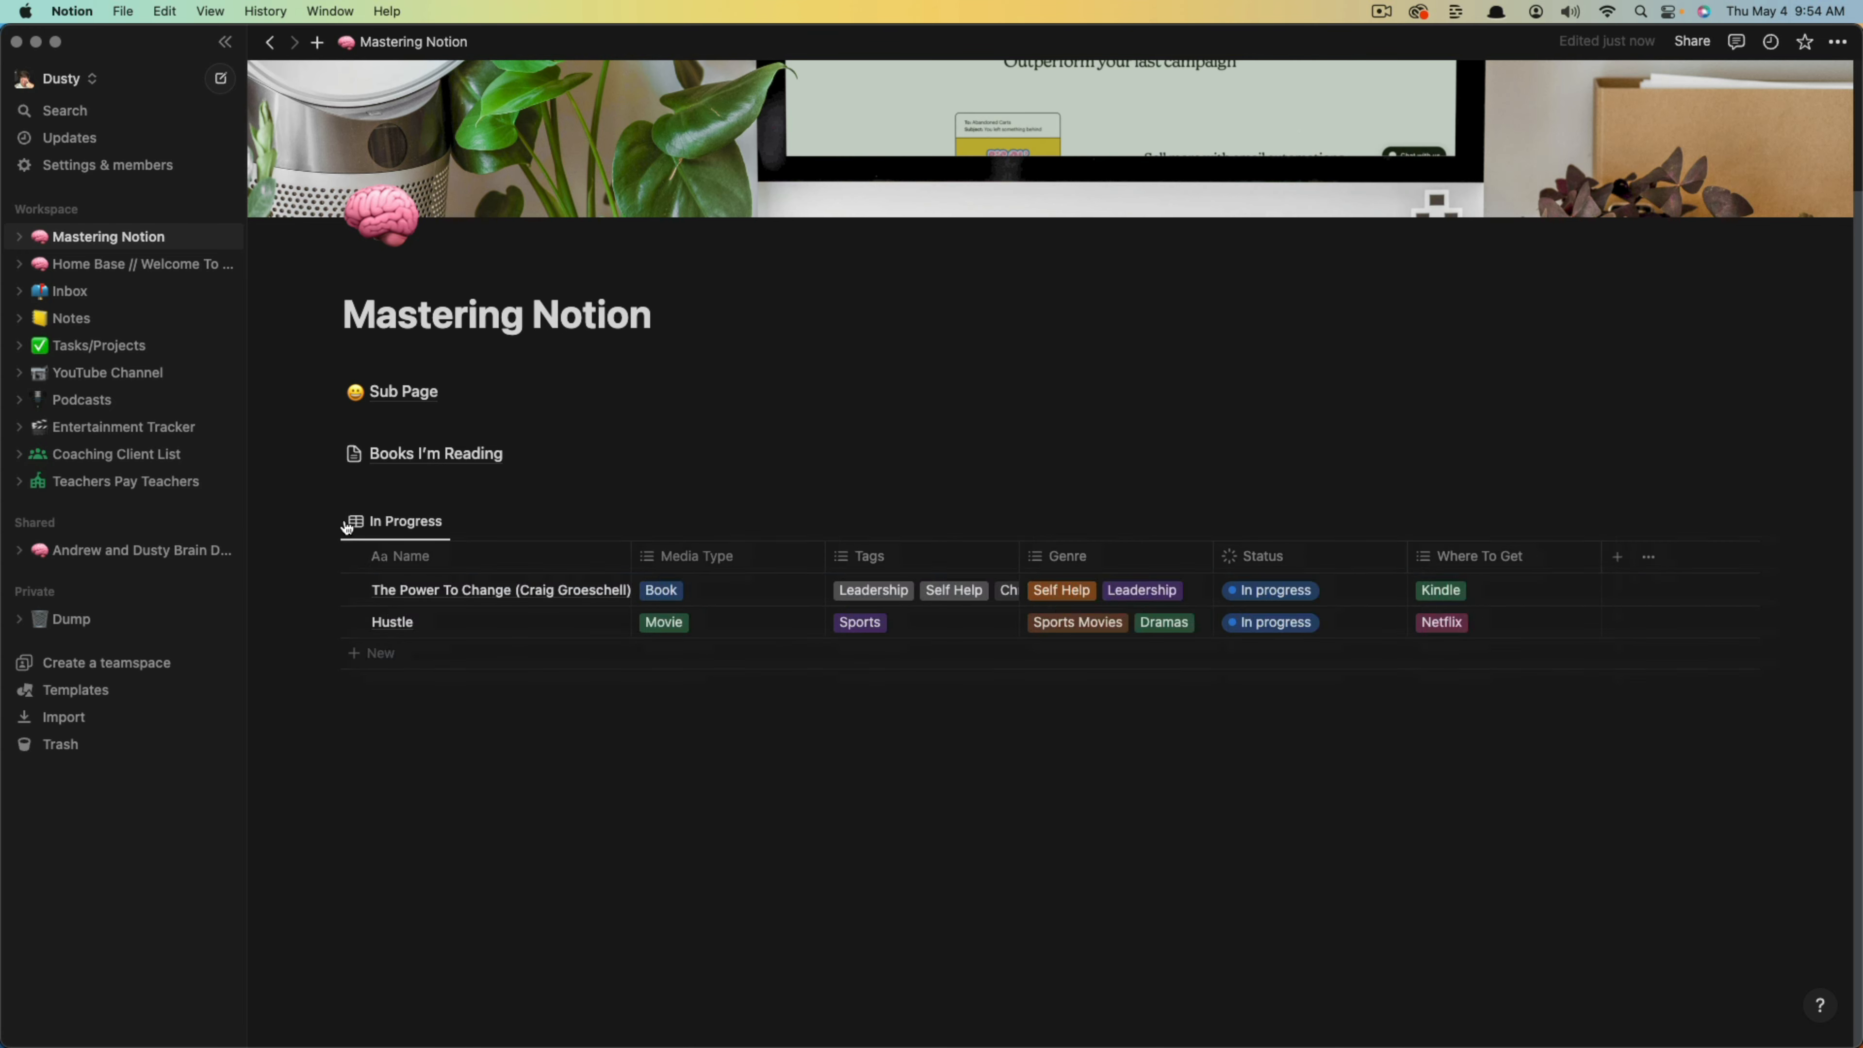
{"action": "left_click", "coordinate": [506, 786]}
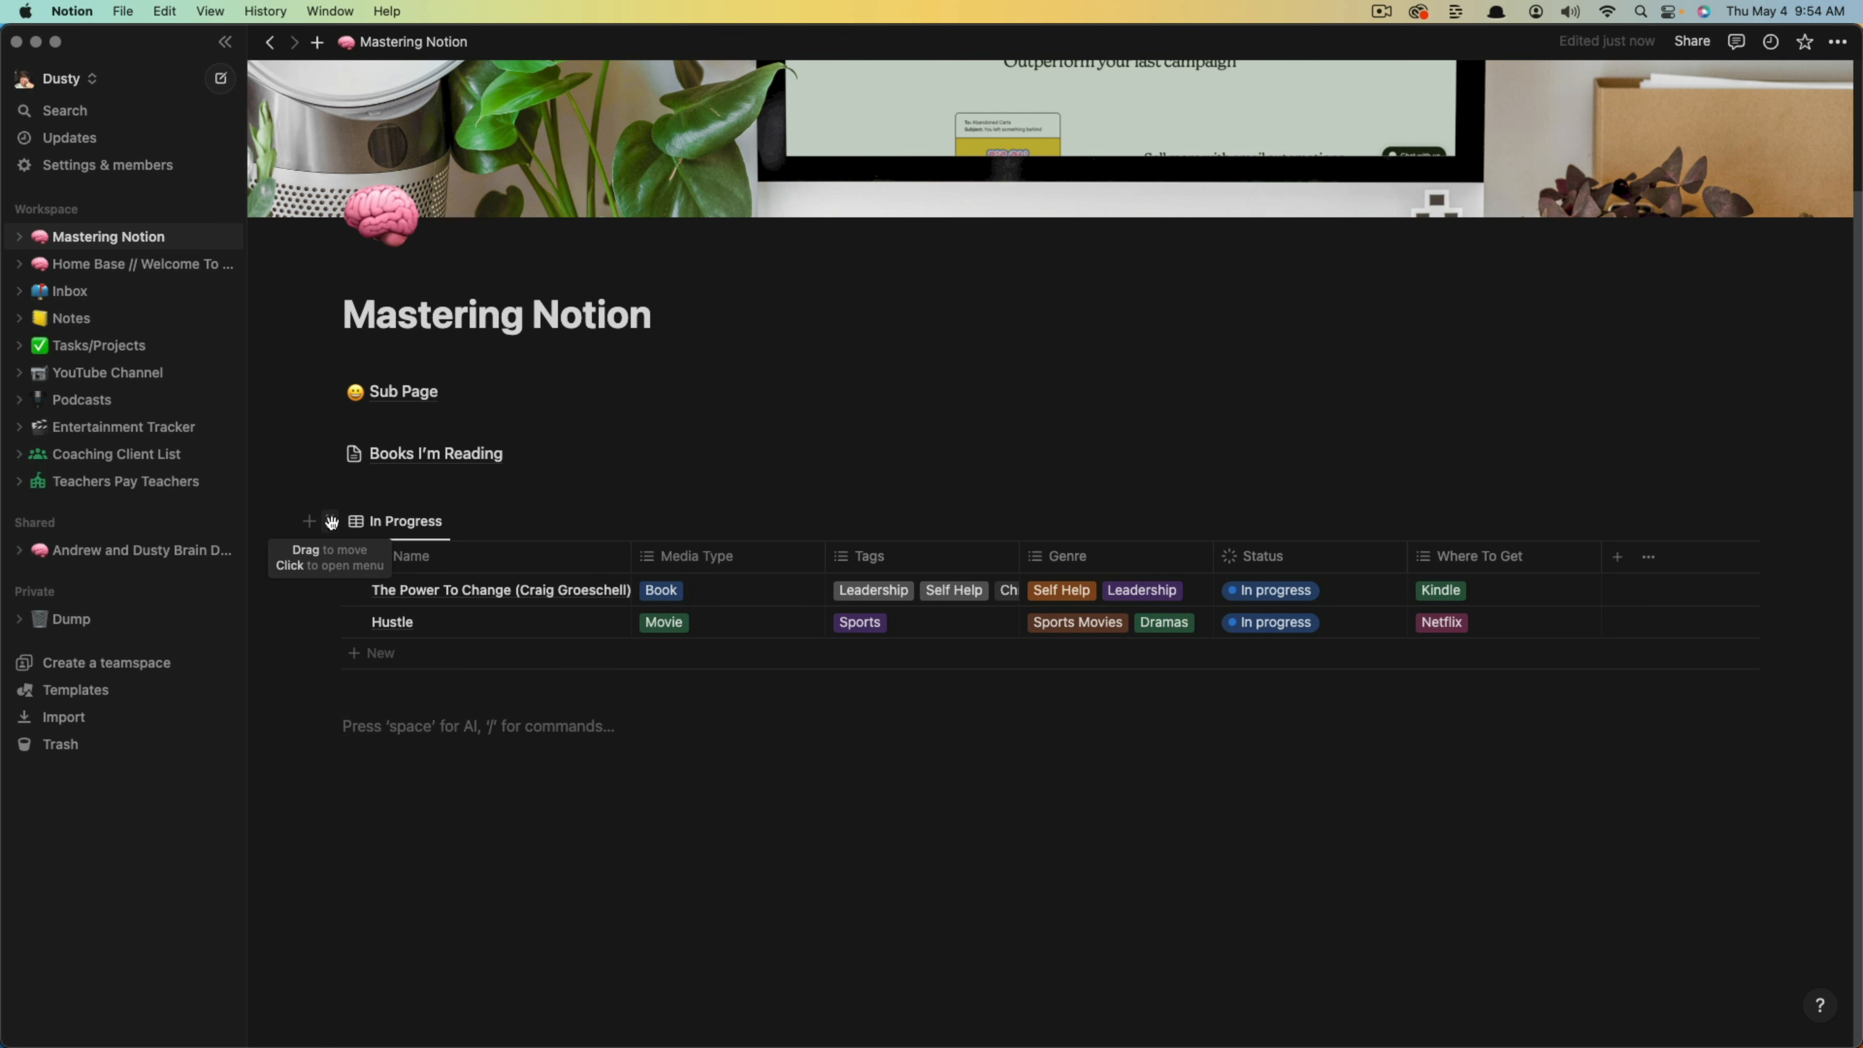
{"action": "left_click_drag", "start_coordinate": [329, 522], "coordinate": [396, 537]}
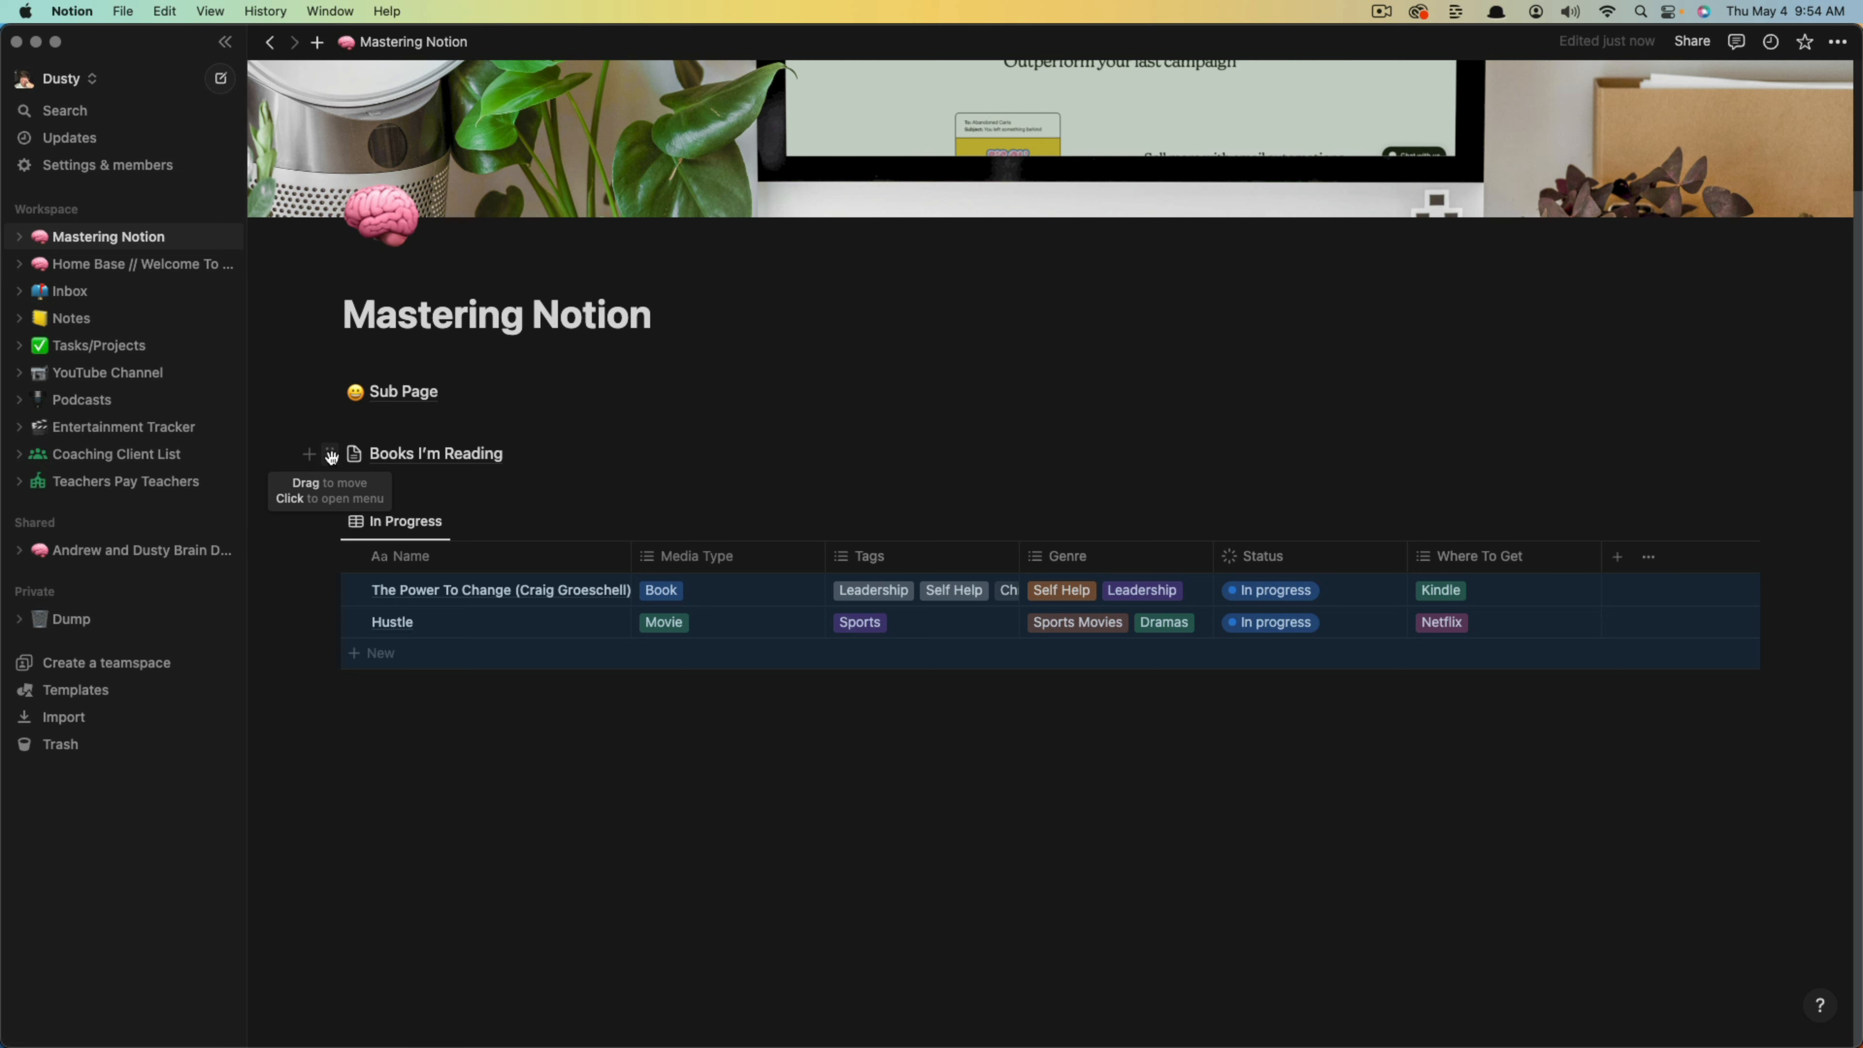
{"action": "left_click_drag", "start_coordinate": [331, 455], "coordinate": [1763, 407]}
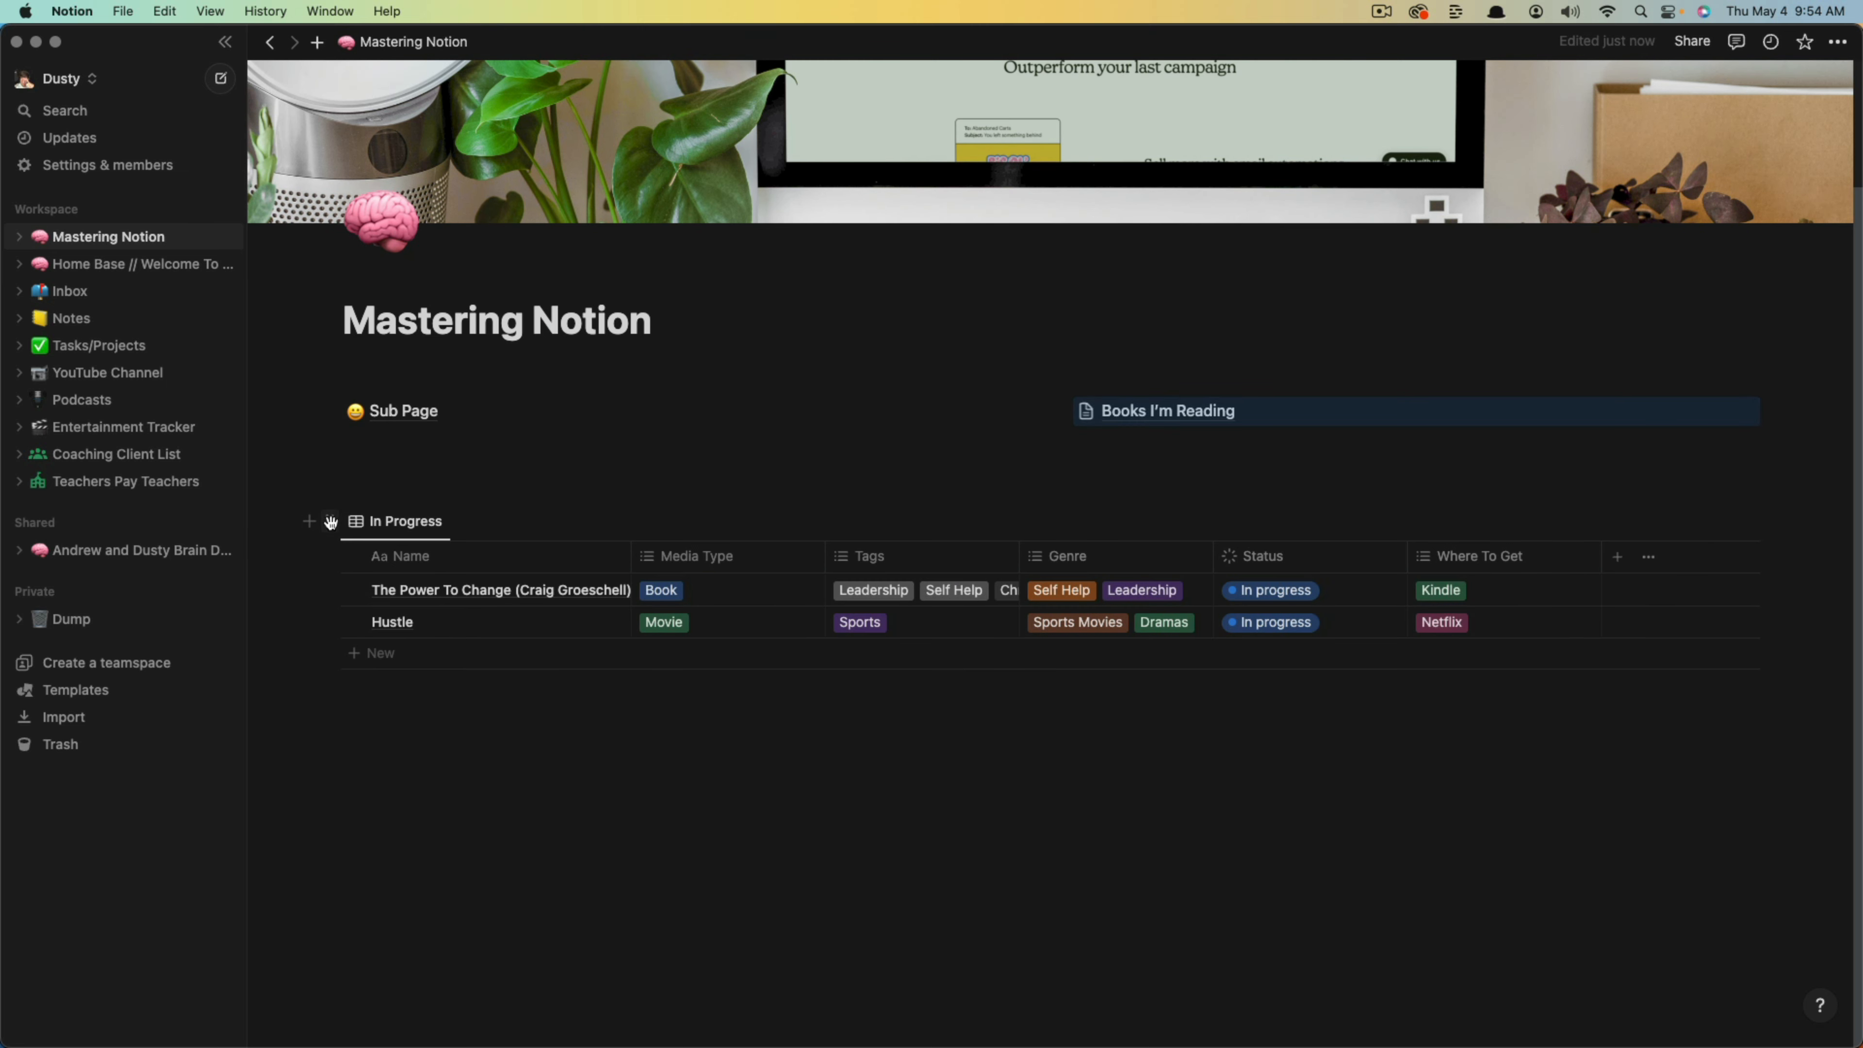
Move the linked In Progress table into the column beneath Books I'm Reading and undo the move.
{"action": "left_click_drag", "start_coordinate": [331, 522], "coordinate": [1122, 434]}
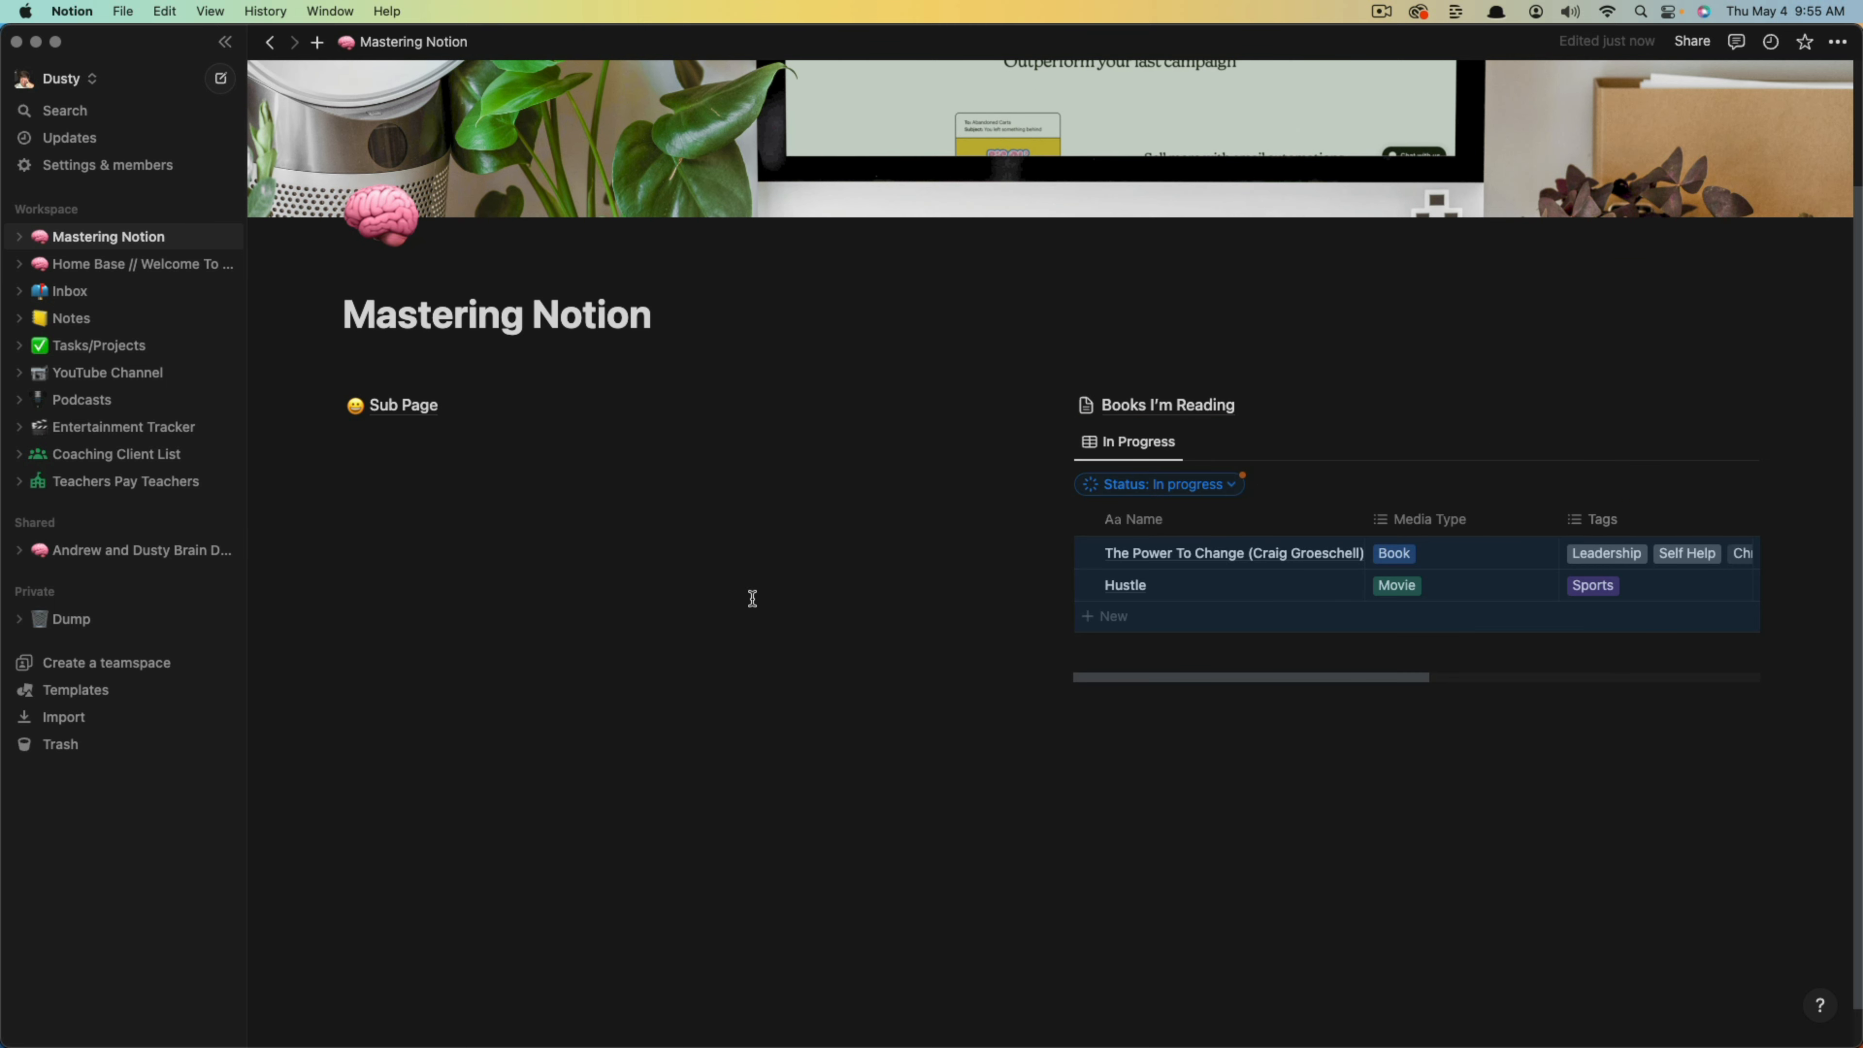
{"action": "key", "text": "super+z"}
{"action": "left_click", "coordinate": [670, 820]}
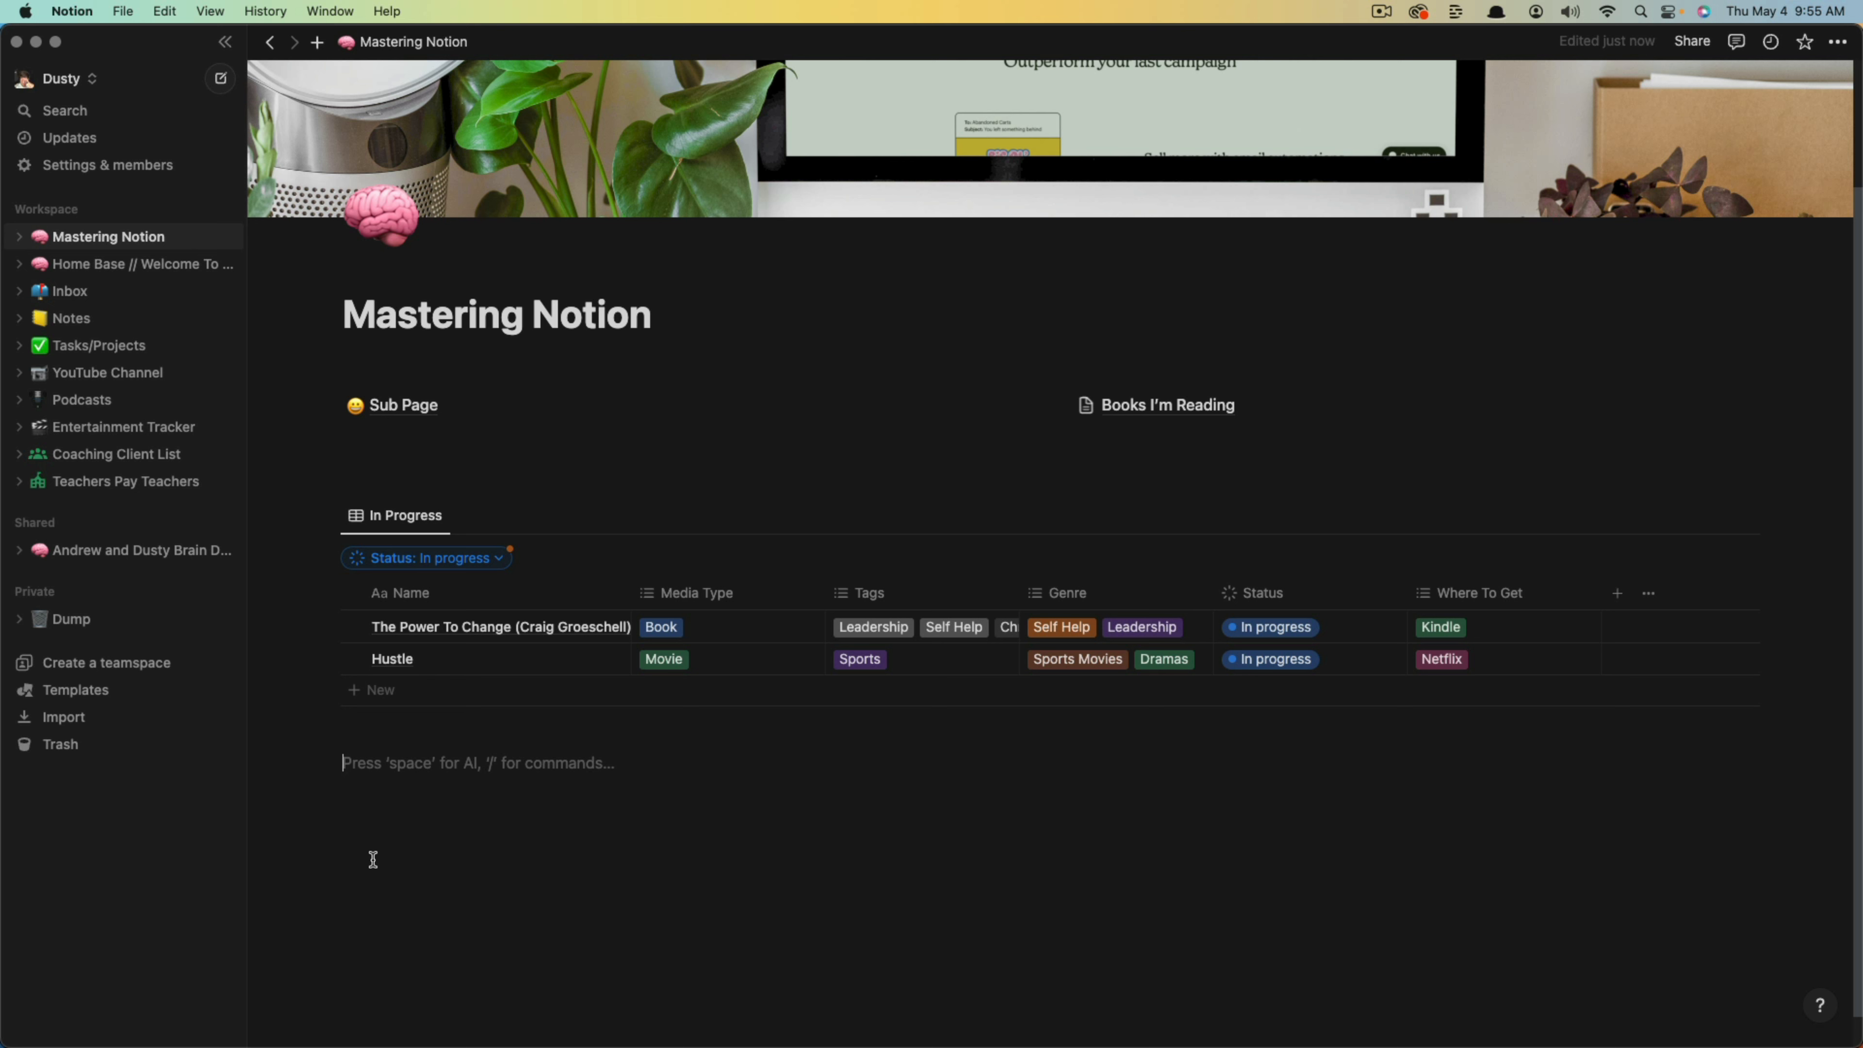
Delete the linked In Progress table from the Mastering Notion page and check the original Entertainment Tracker page.
{"action": "left_click_drag", "start_coordinate": [377, 835], "coordinate": [384, 525]}
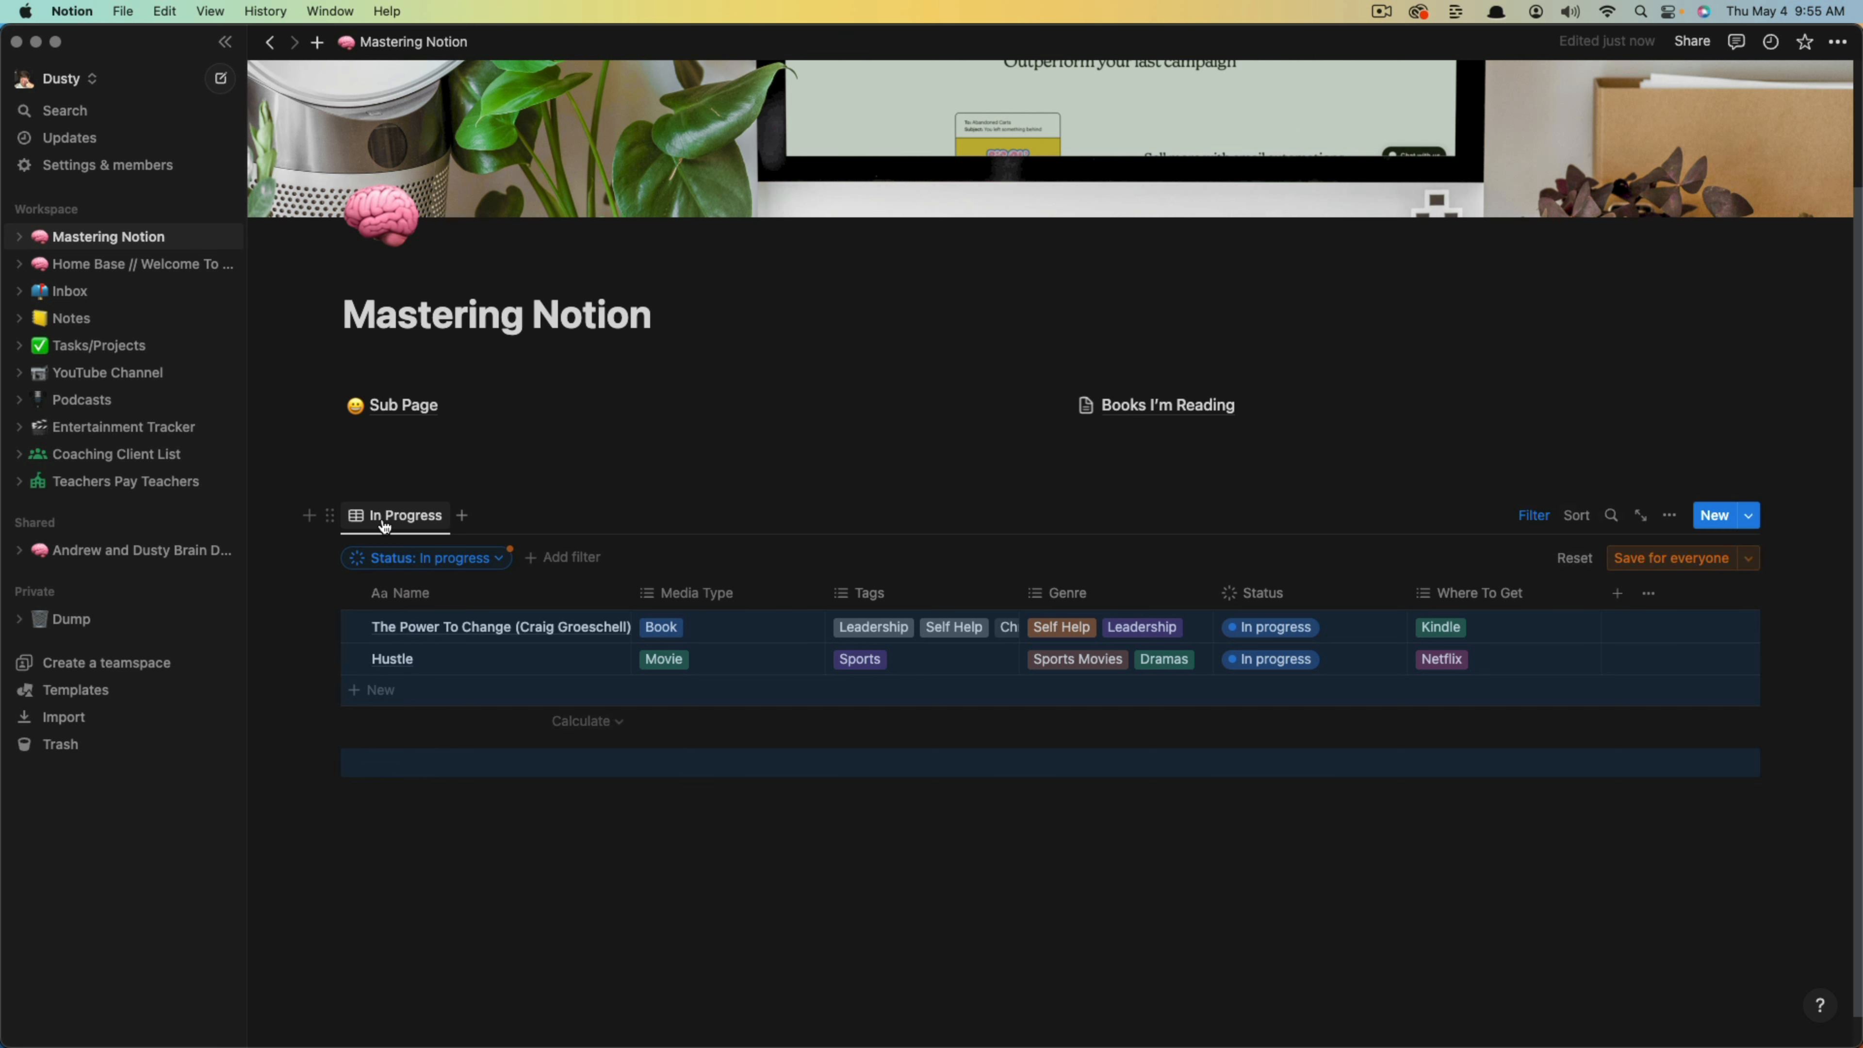
{"action": "key", "text": "BackSpace"}
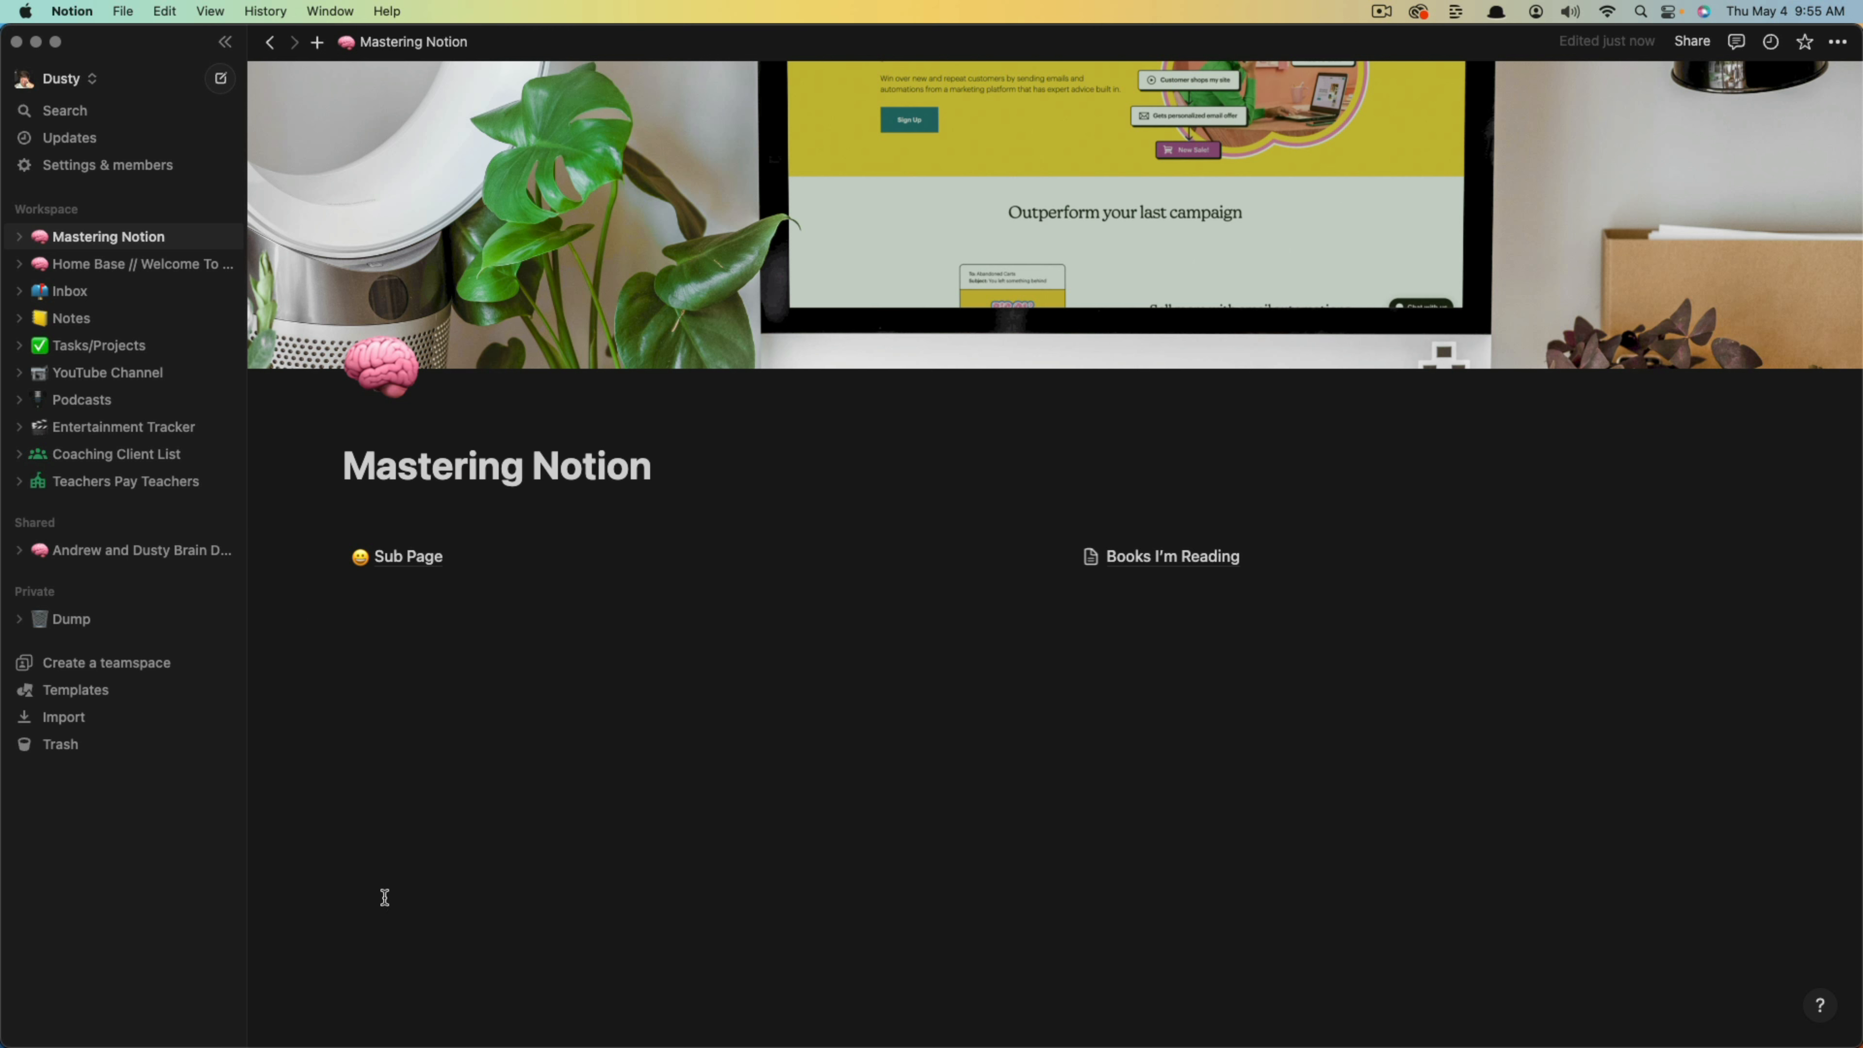
{"action": "left_click", "coordinate": [100, 428]}
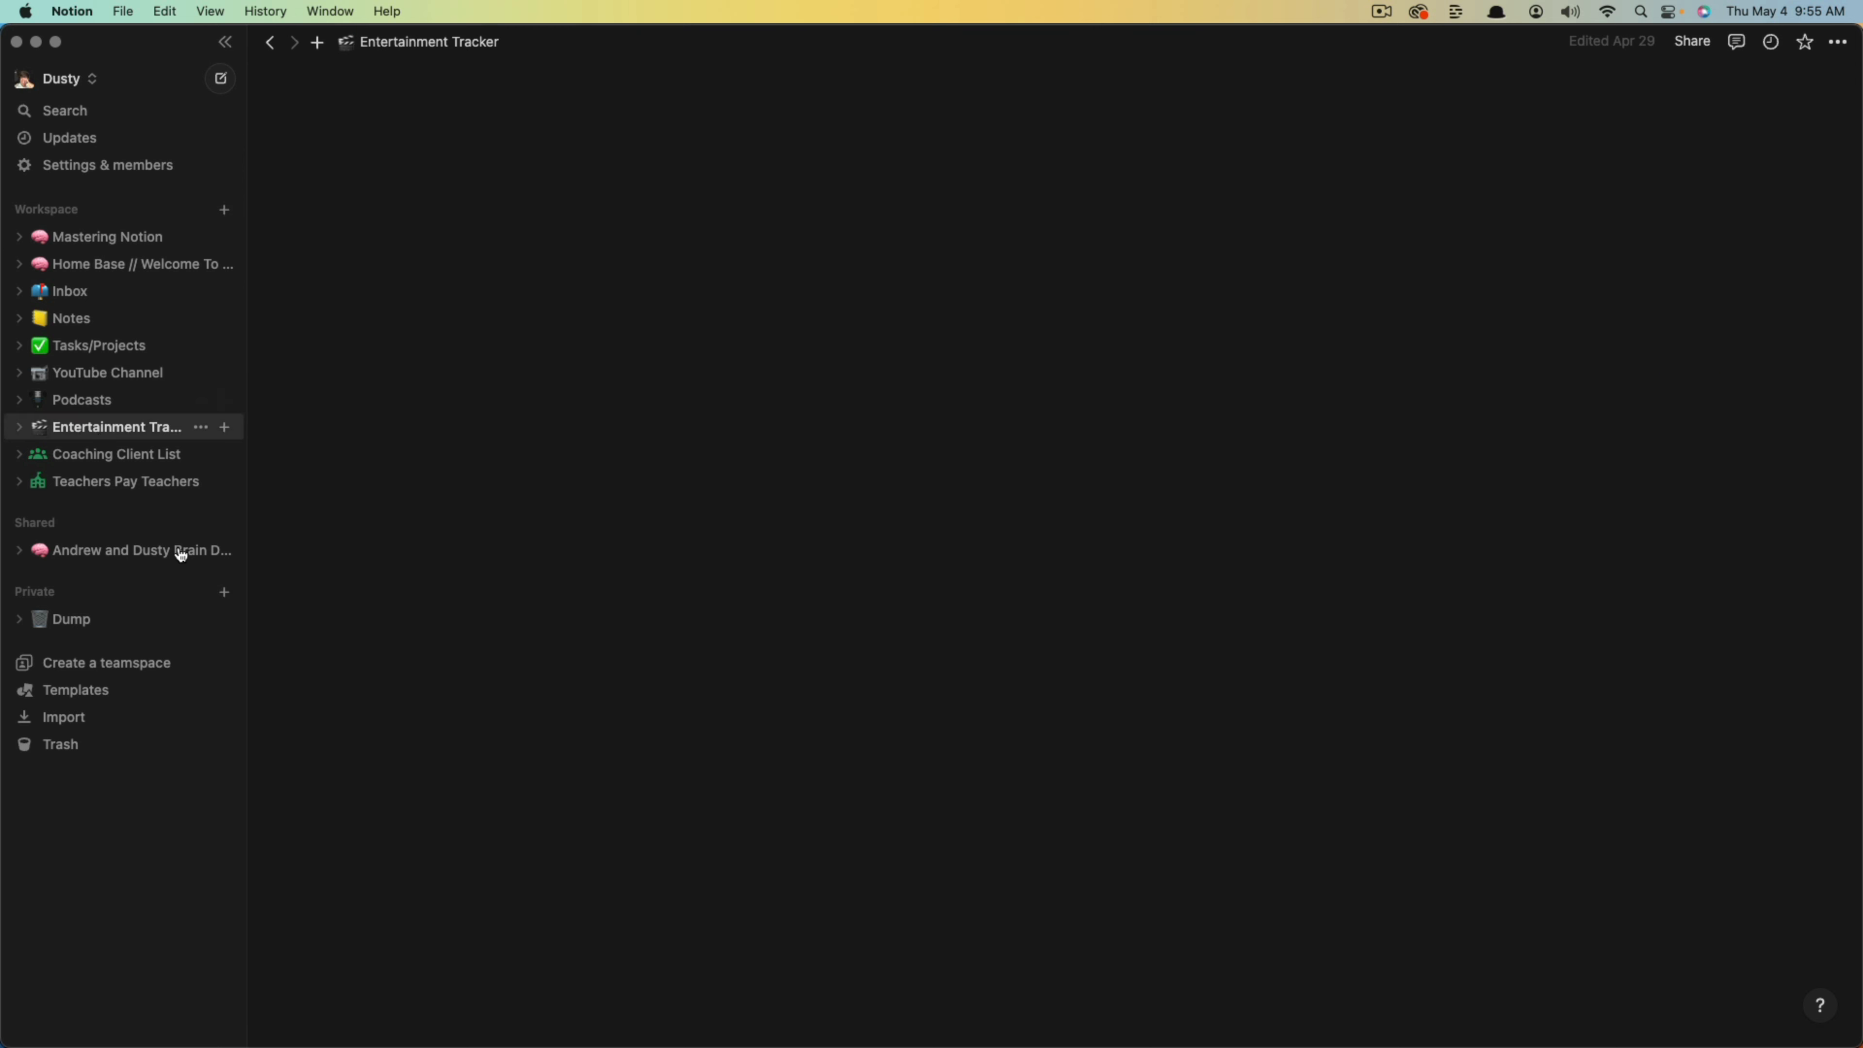
Open Books I'm Reading from the Mastering Notion page and set the Status column's calculation to Count all.
{"action": "left_click", "coordinate": [112, 239]}
{"action": "left_click", "coordinate": [1148, 563]}
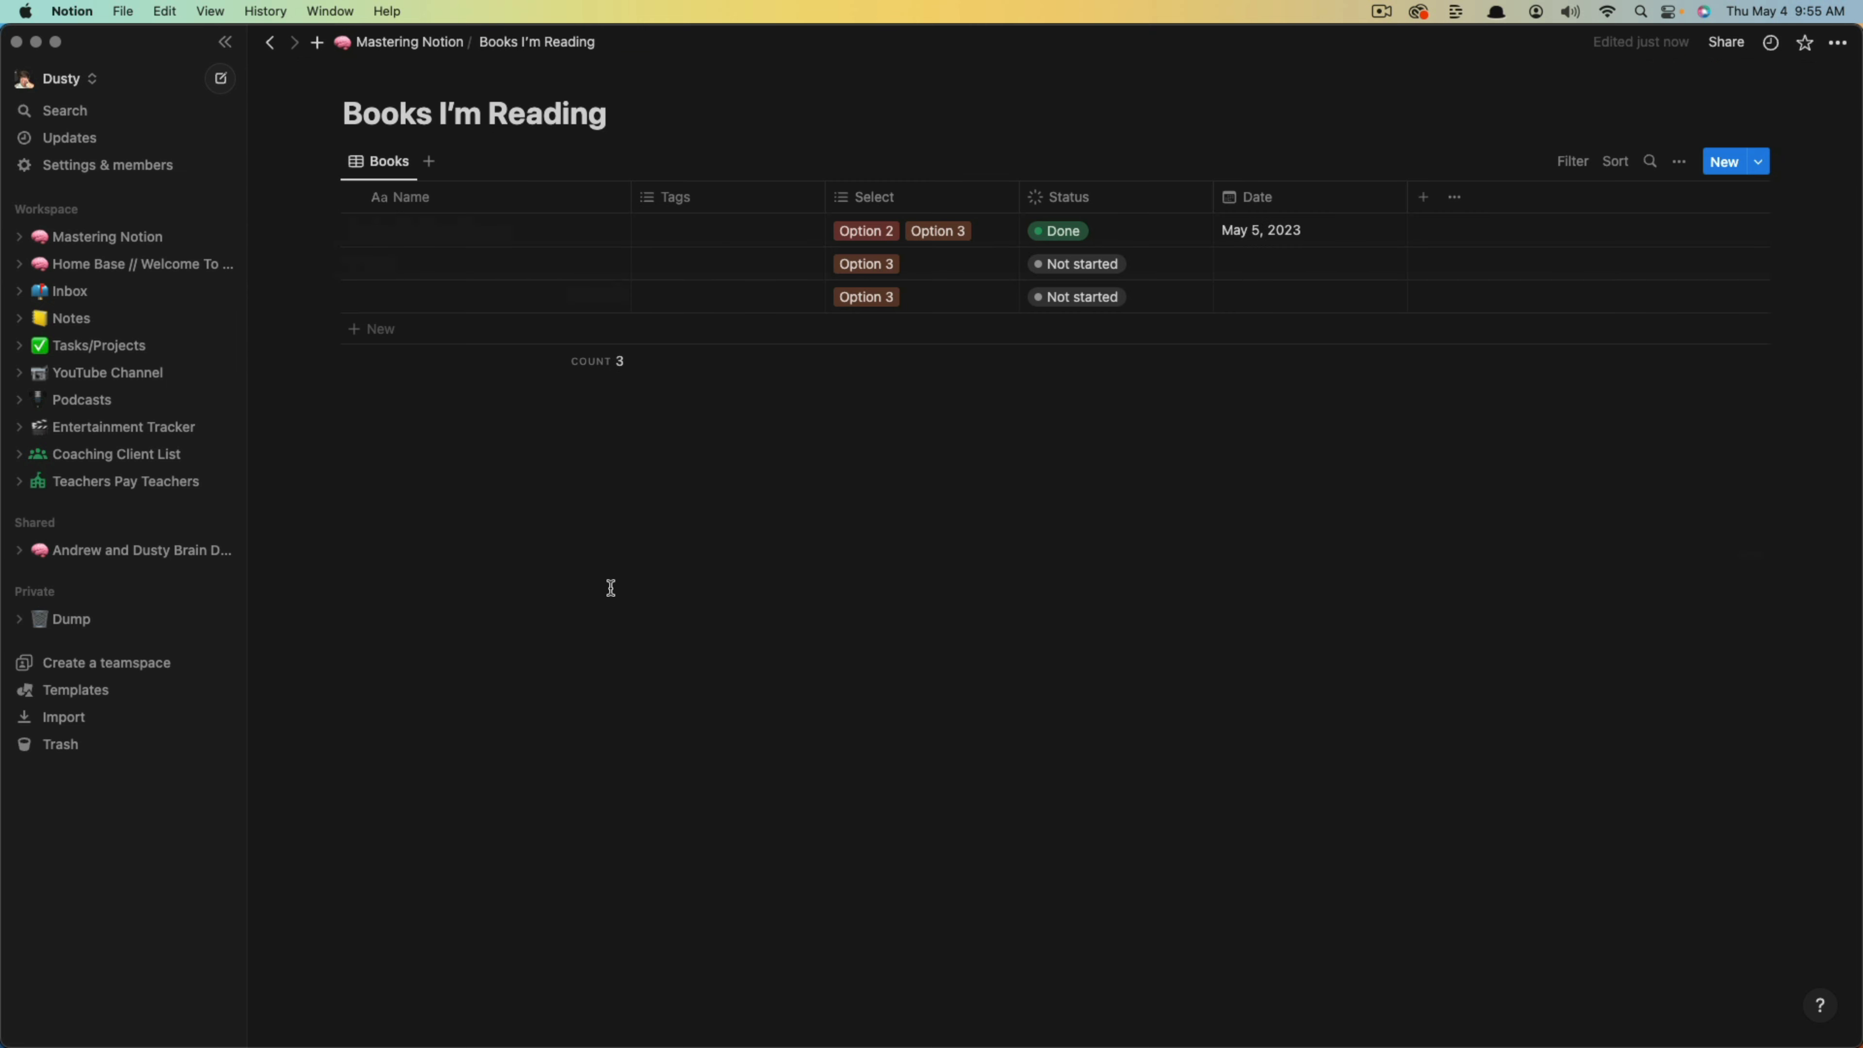
{"action": "left_click", "coordinate": [589, 361]}
{"action": "left_click", "coordinate": [799, 518]}
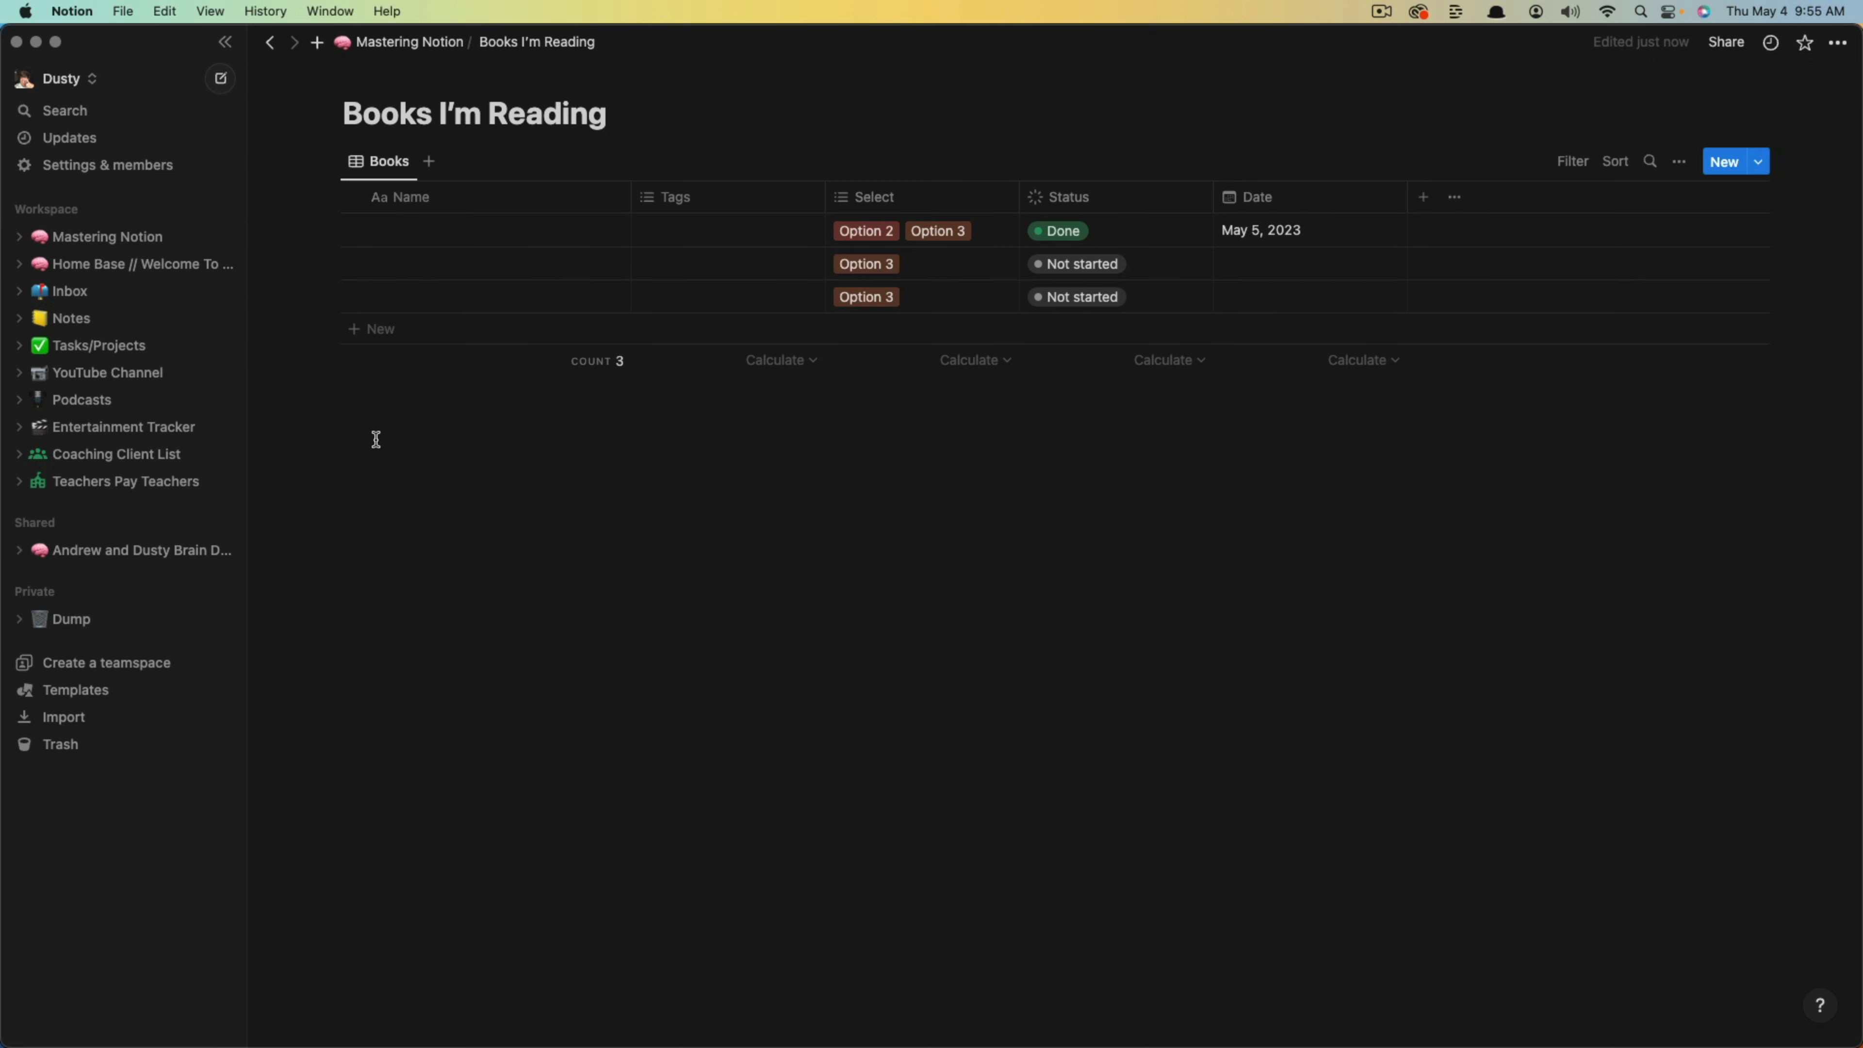
{"action": "left_click_drag", "start_coordinate": [358, 439], "coordinate": [1523, 404]}
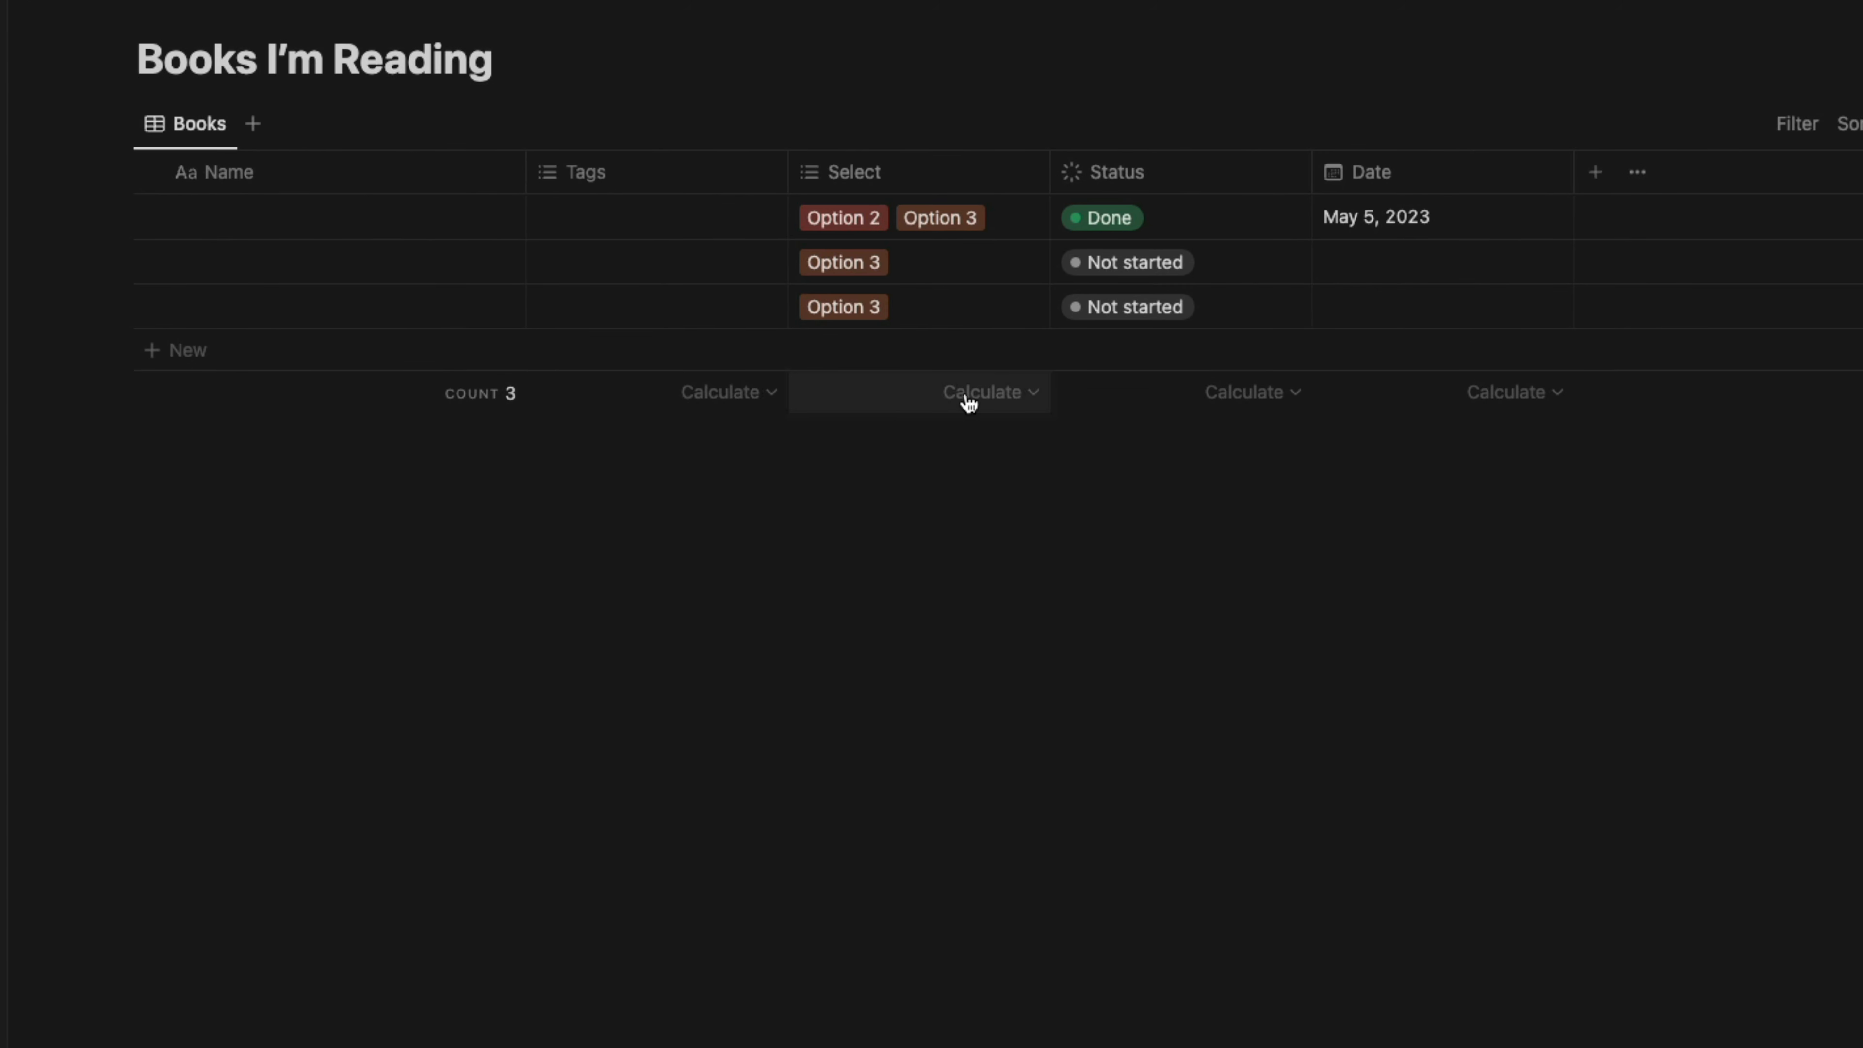
{"action": "left_click", "coordinate": [1257, 394]}
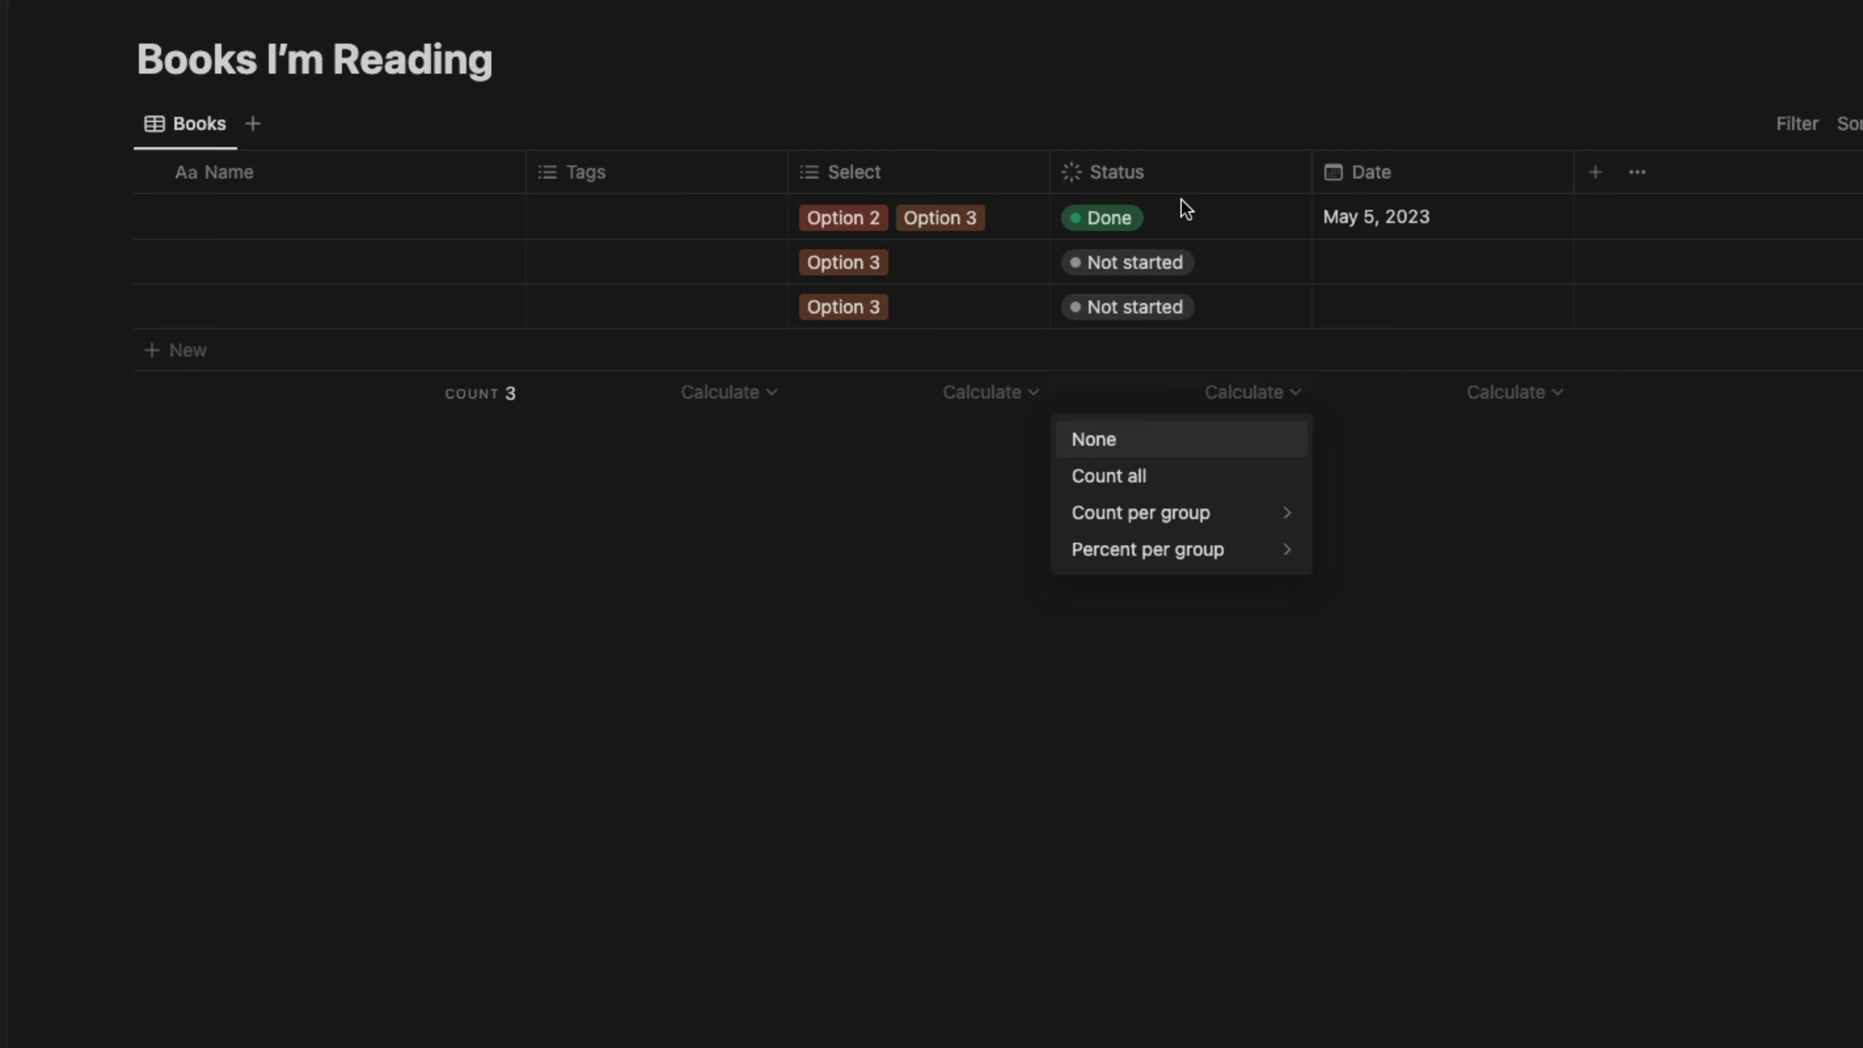
{"action": "left_click", "coordinate": [1144, 480]}
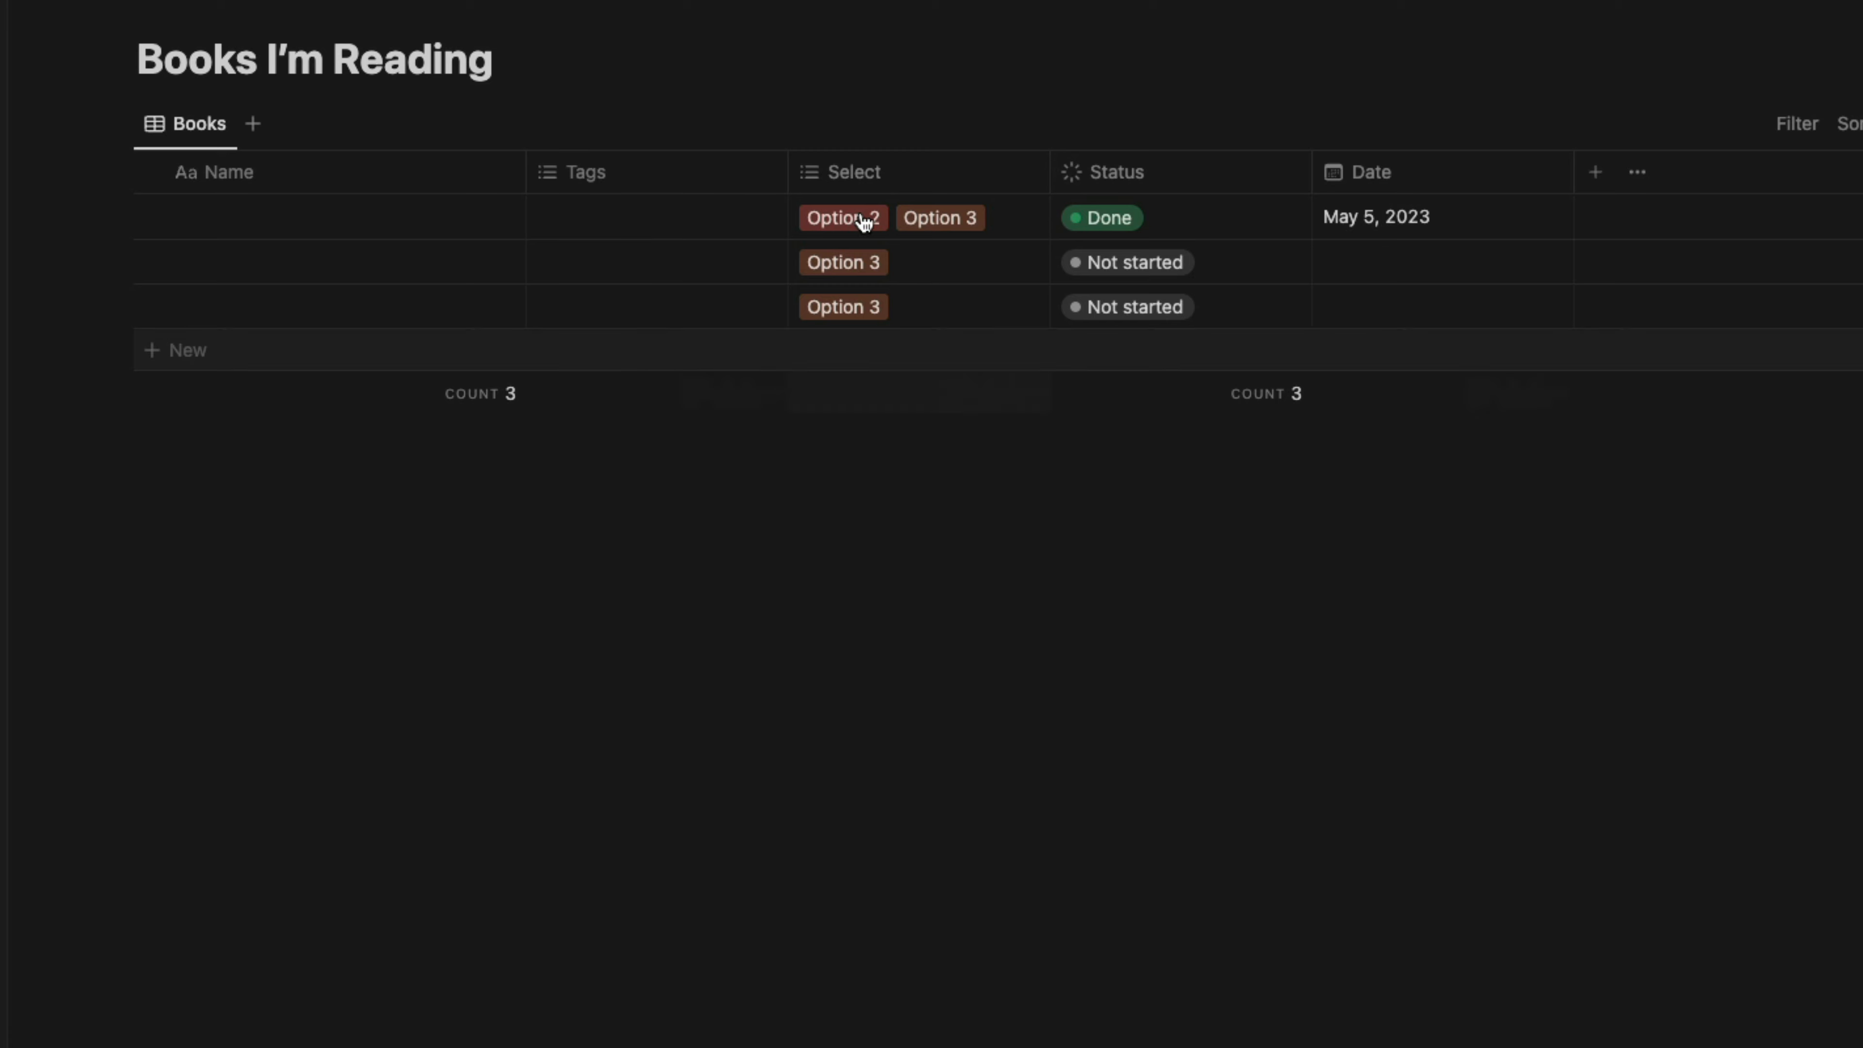
Add a Number property to the Books table and enter 5, 10 and 12 in its three rows.
{"action": "left_click", "coordinate": [1599, 180]}
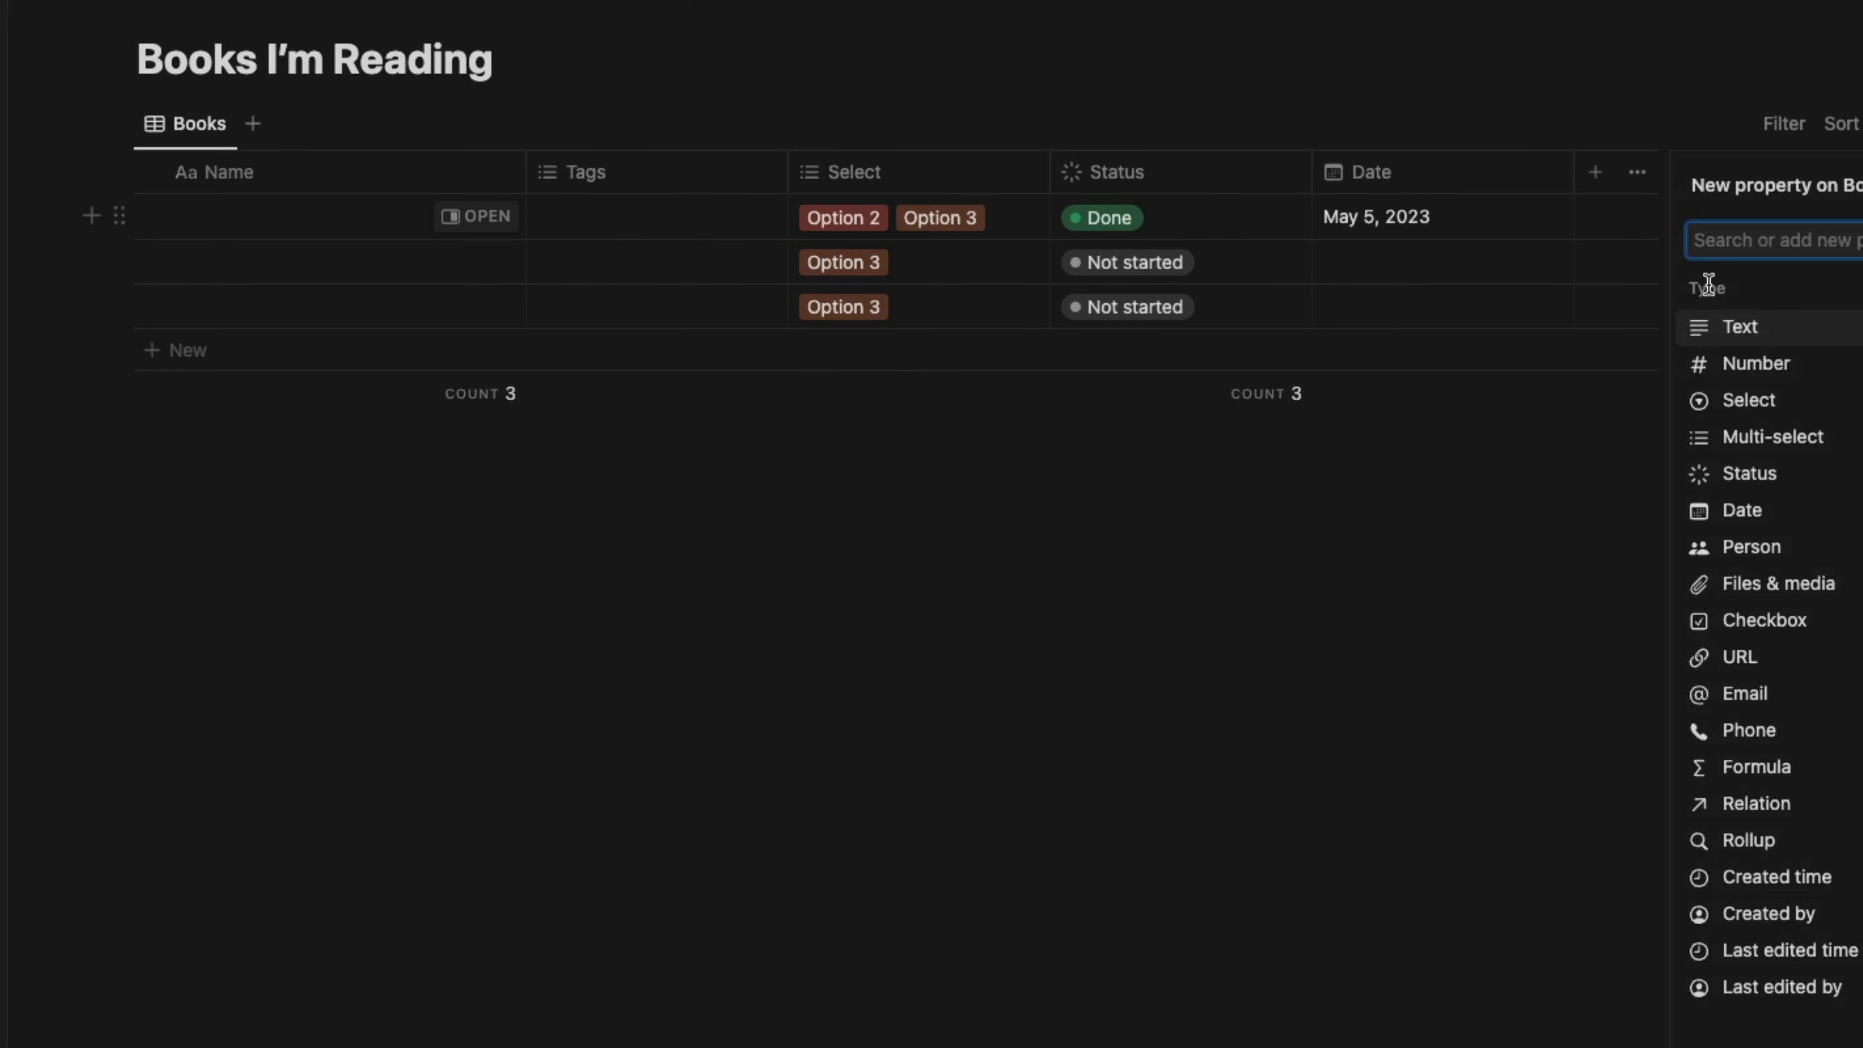
{"action": "left_click", "coordinate": [1758, 363]}
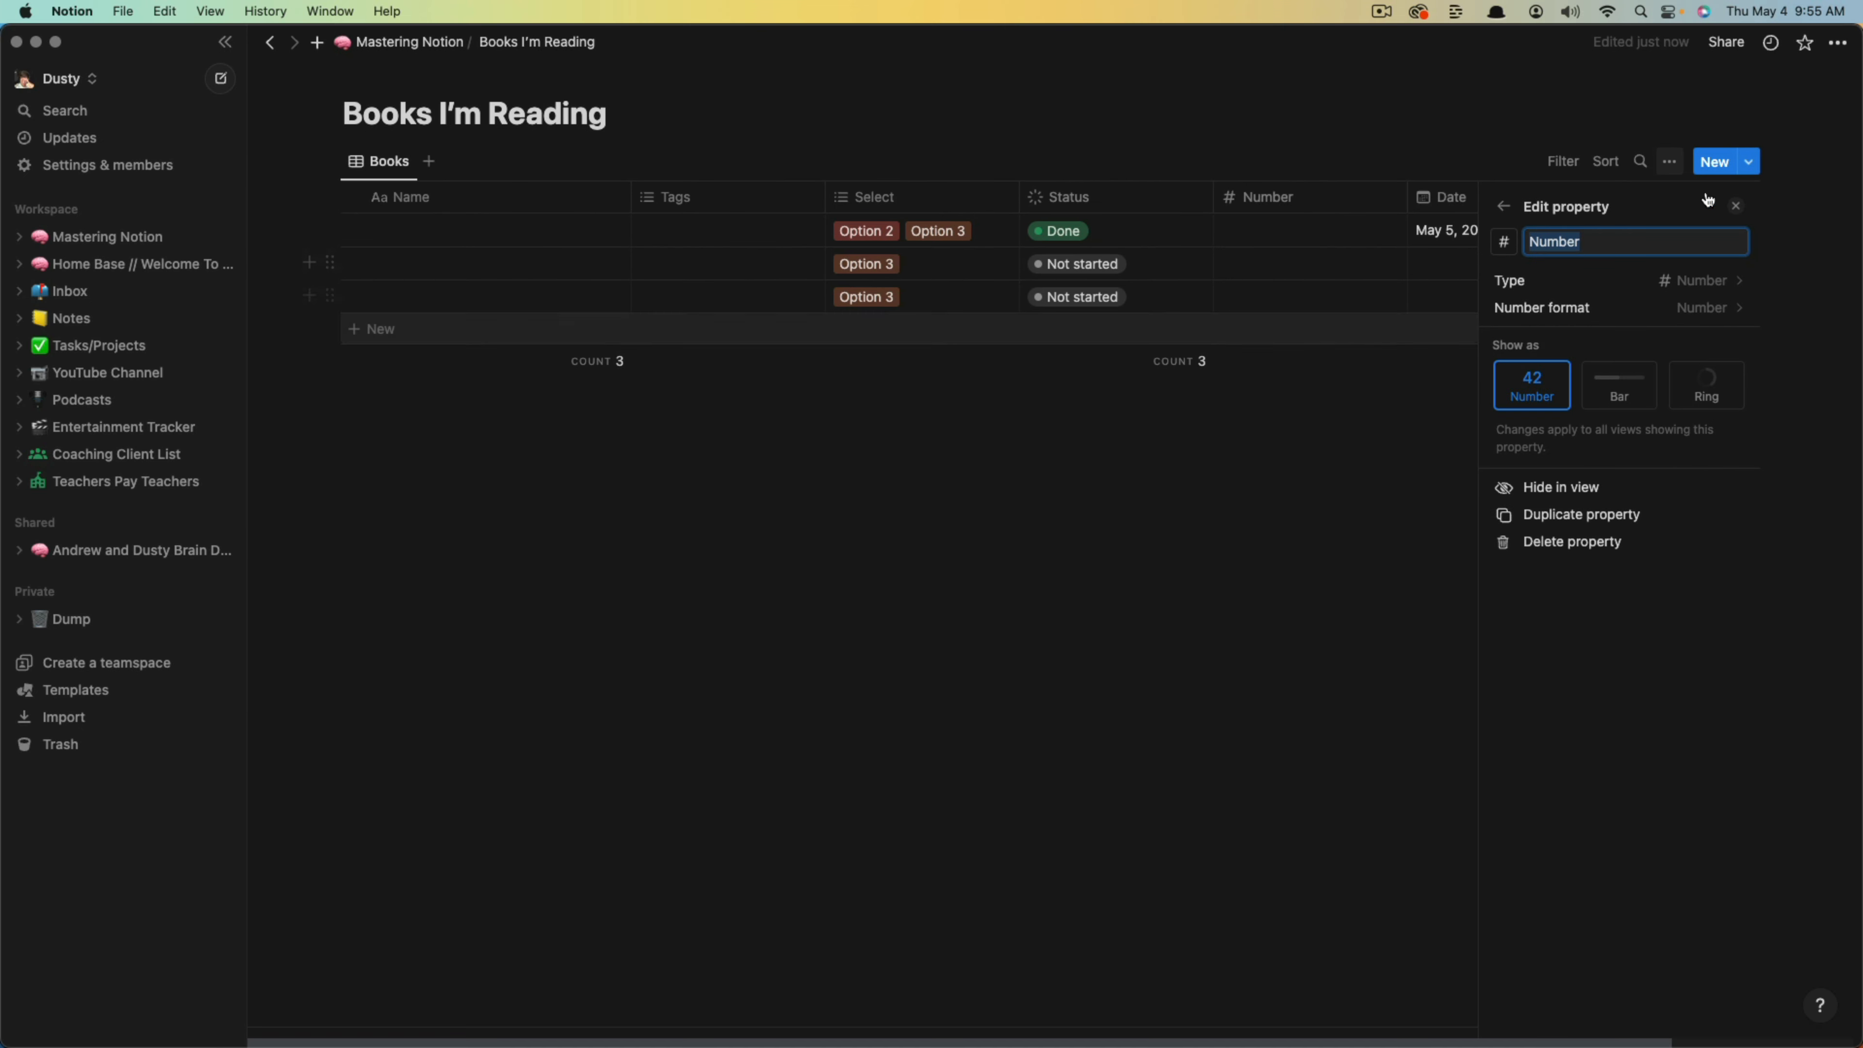
{"action": "left_click", "coordinate": [1735, 206]}
{"action": "left_click", "coordinate": [1300, 225]}
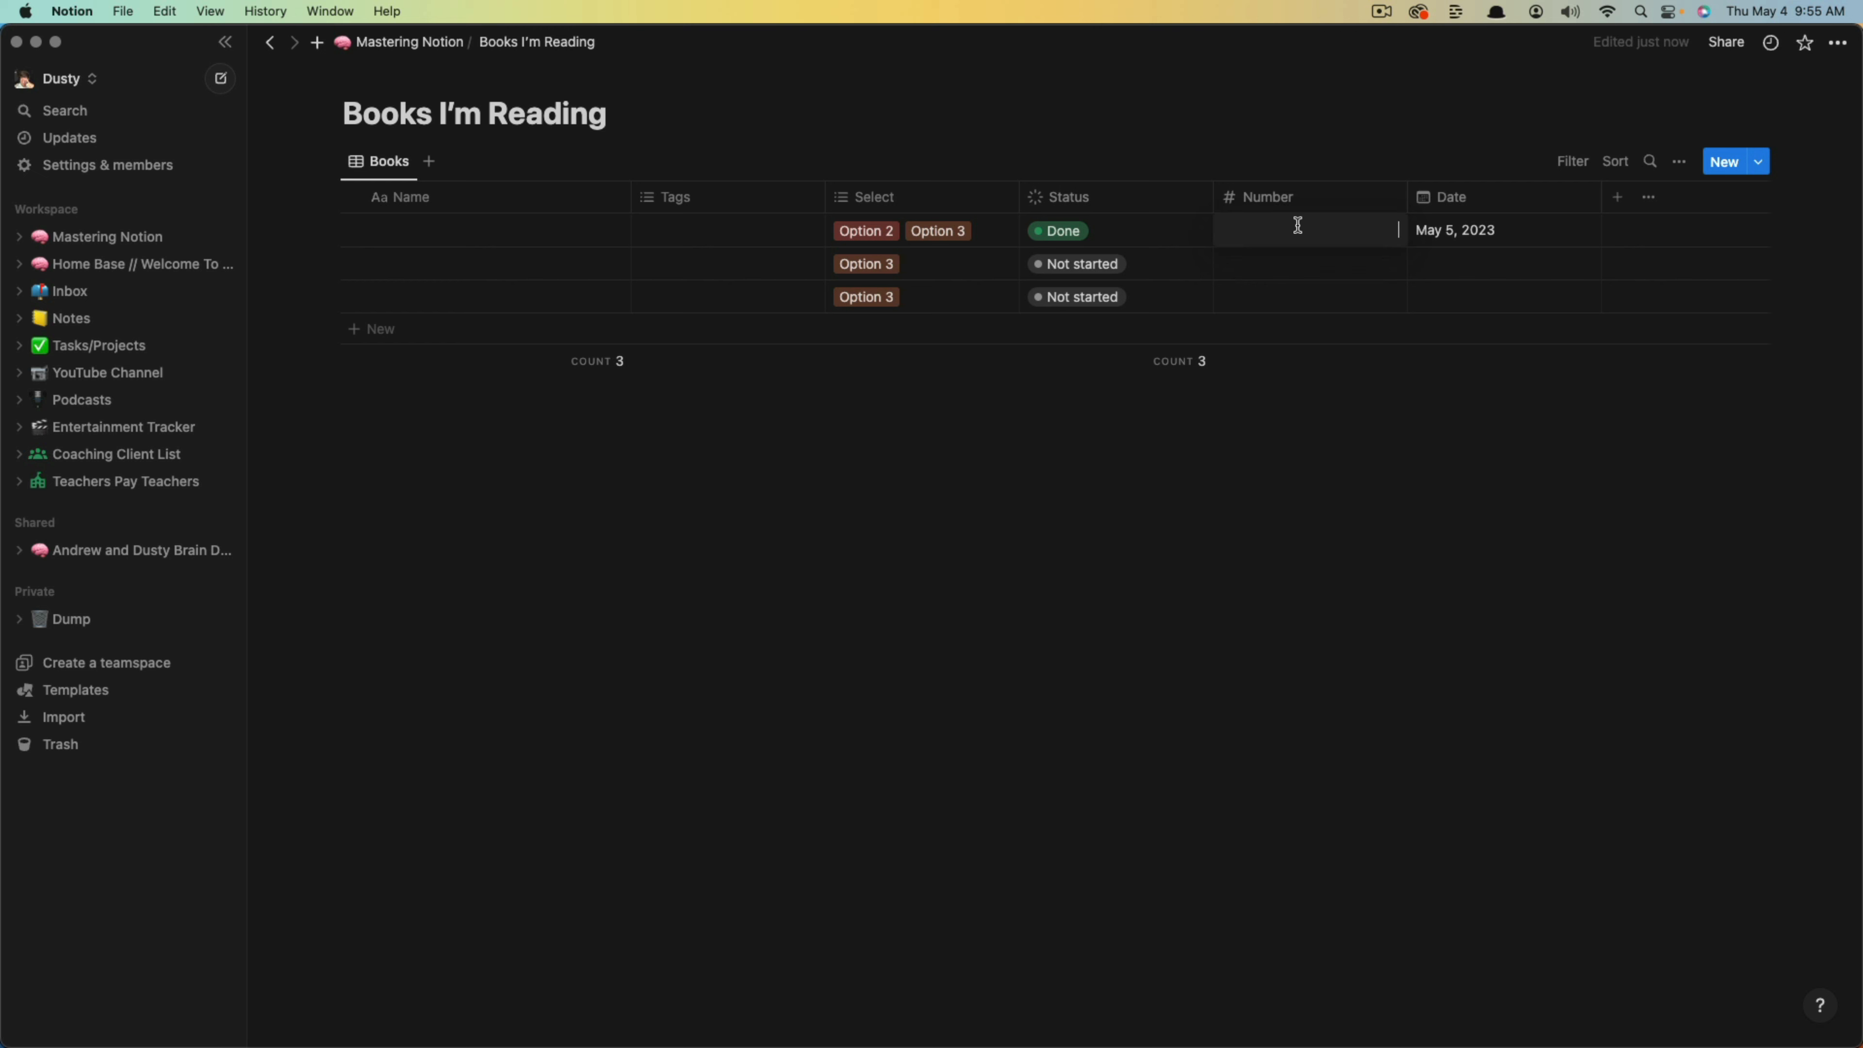
{"action": "left_click", "coordinate": [1299, 269]}
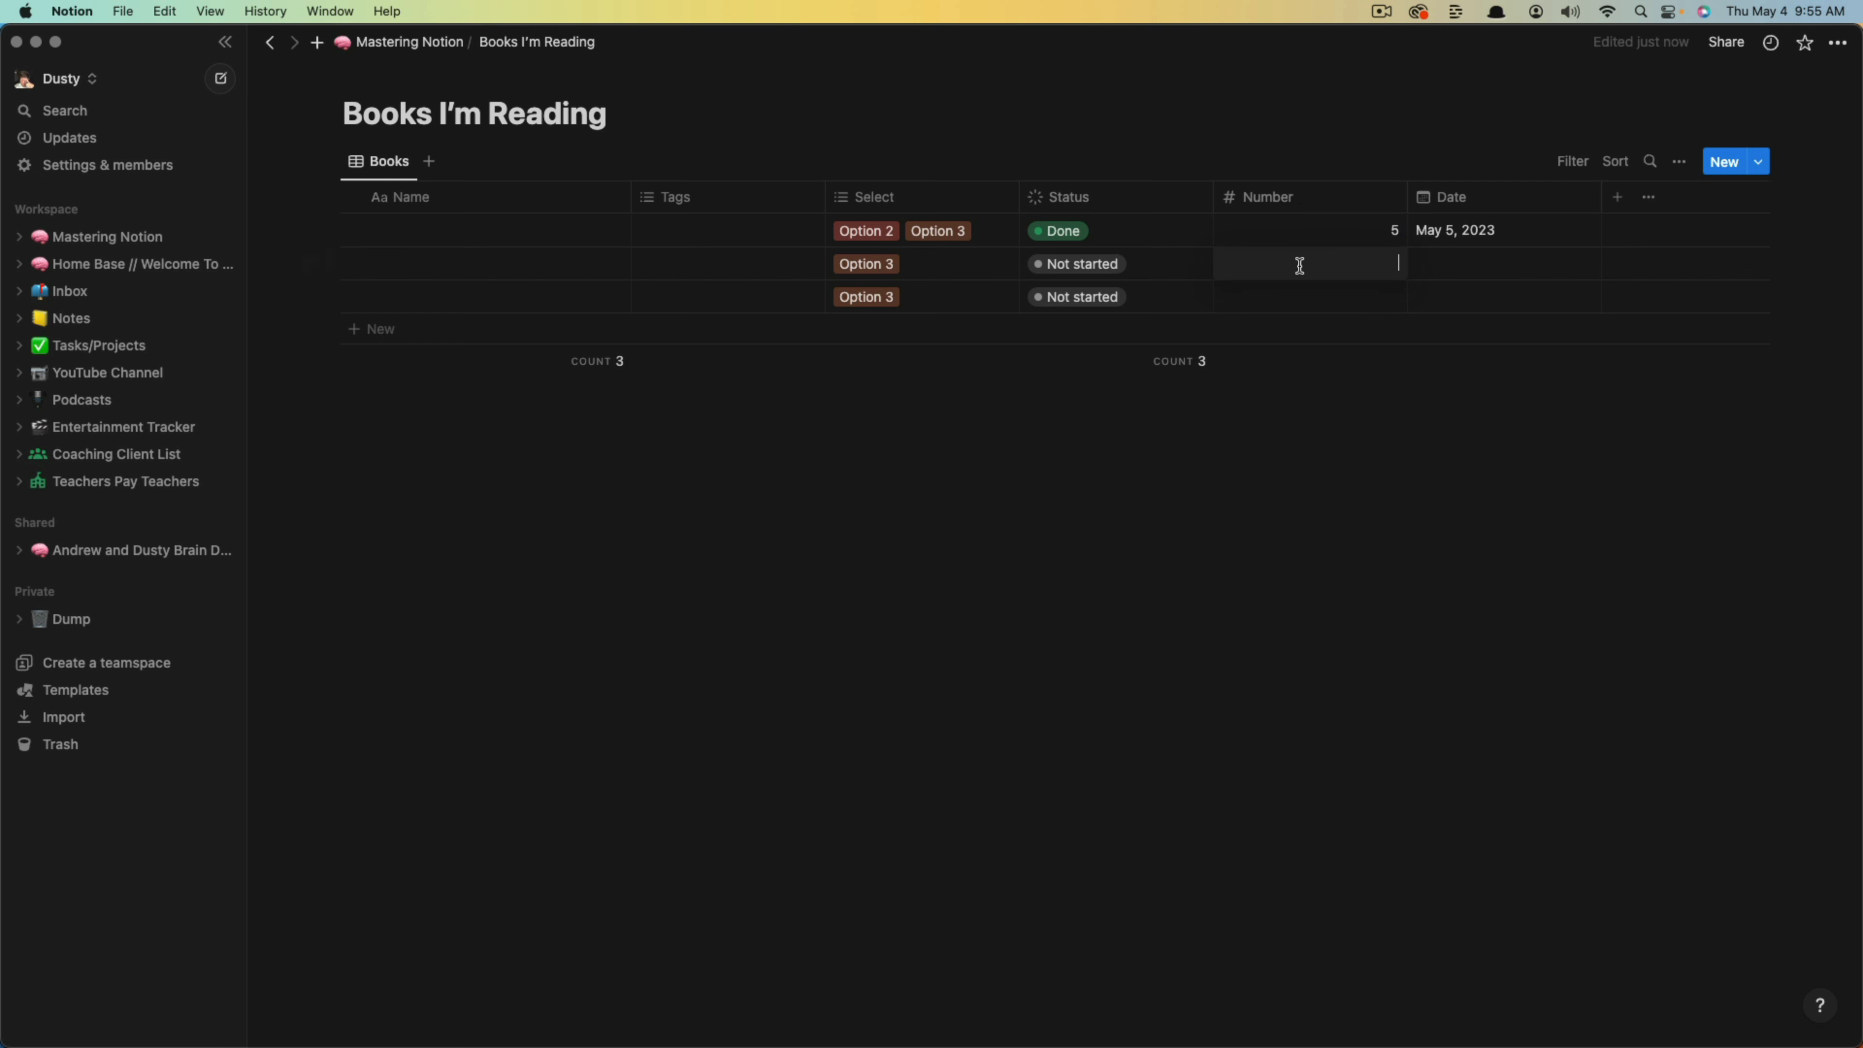
{"action": "left_click", "coordinate": [1305, 301]}
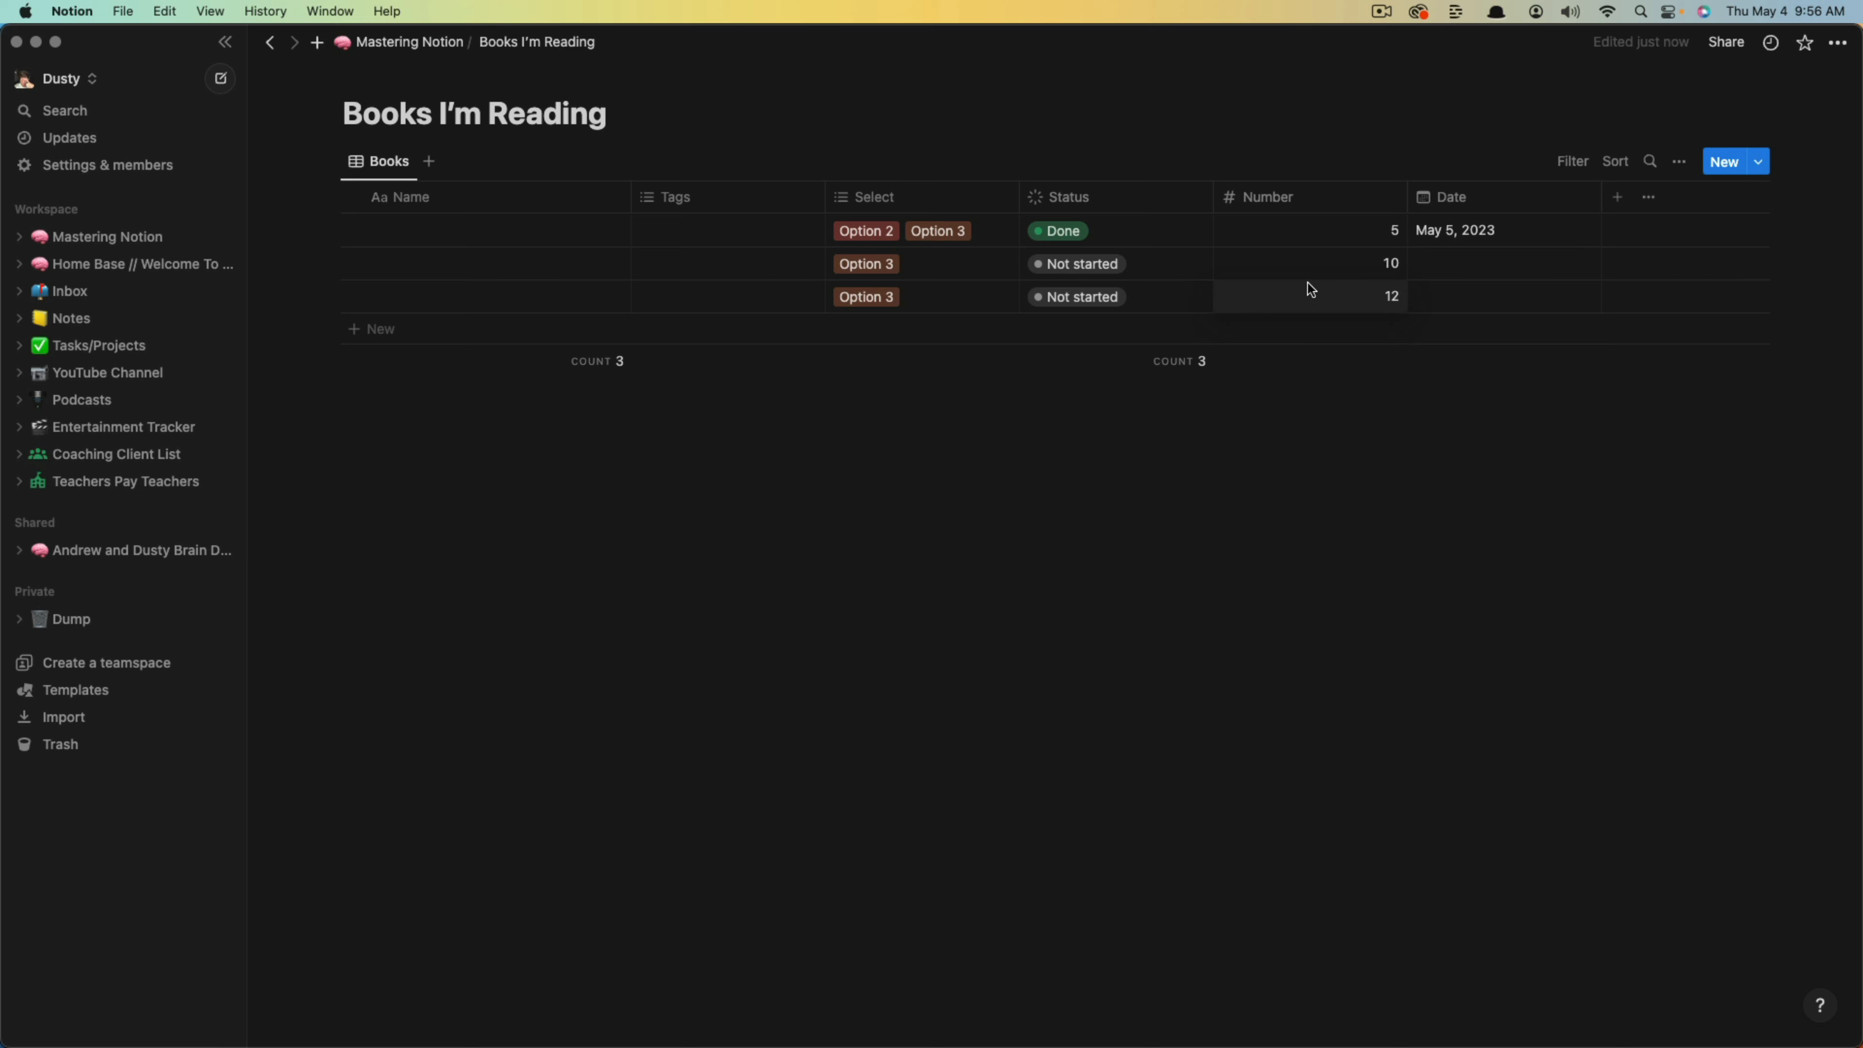
Set the Number column's calculation to Sum and return to the Entertainment Tracker page.
{"action": "left_click", "coordinate": [1360, 359]}
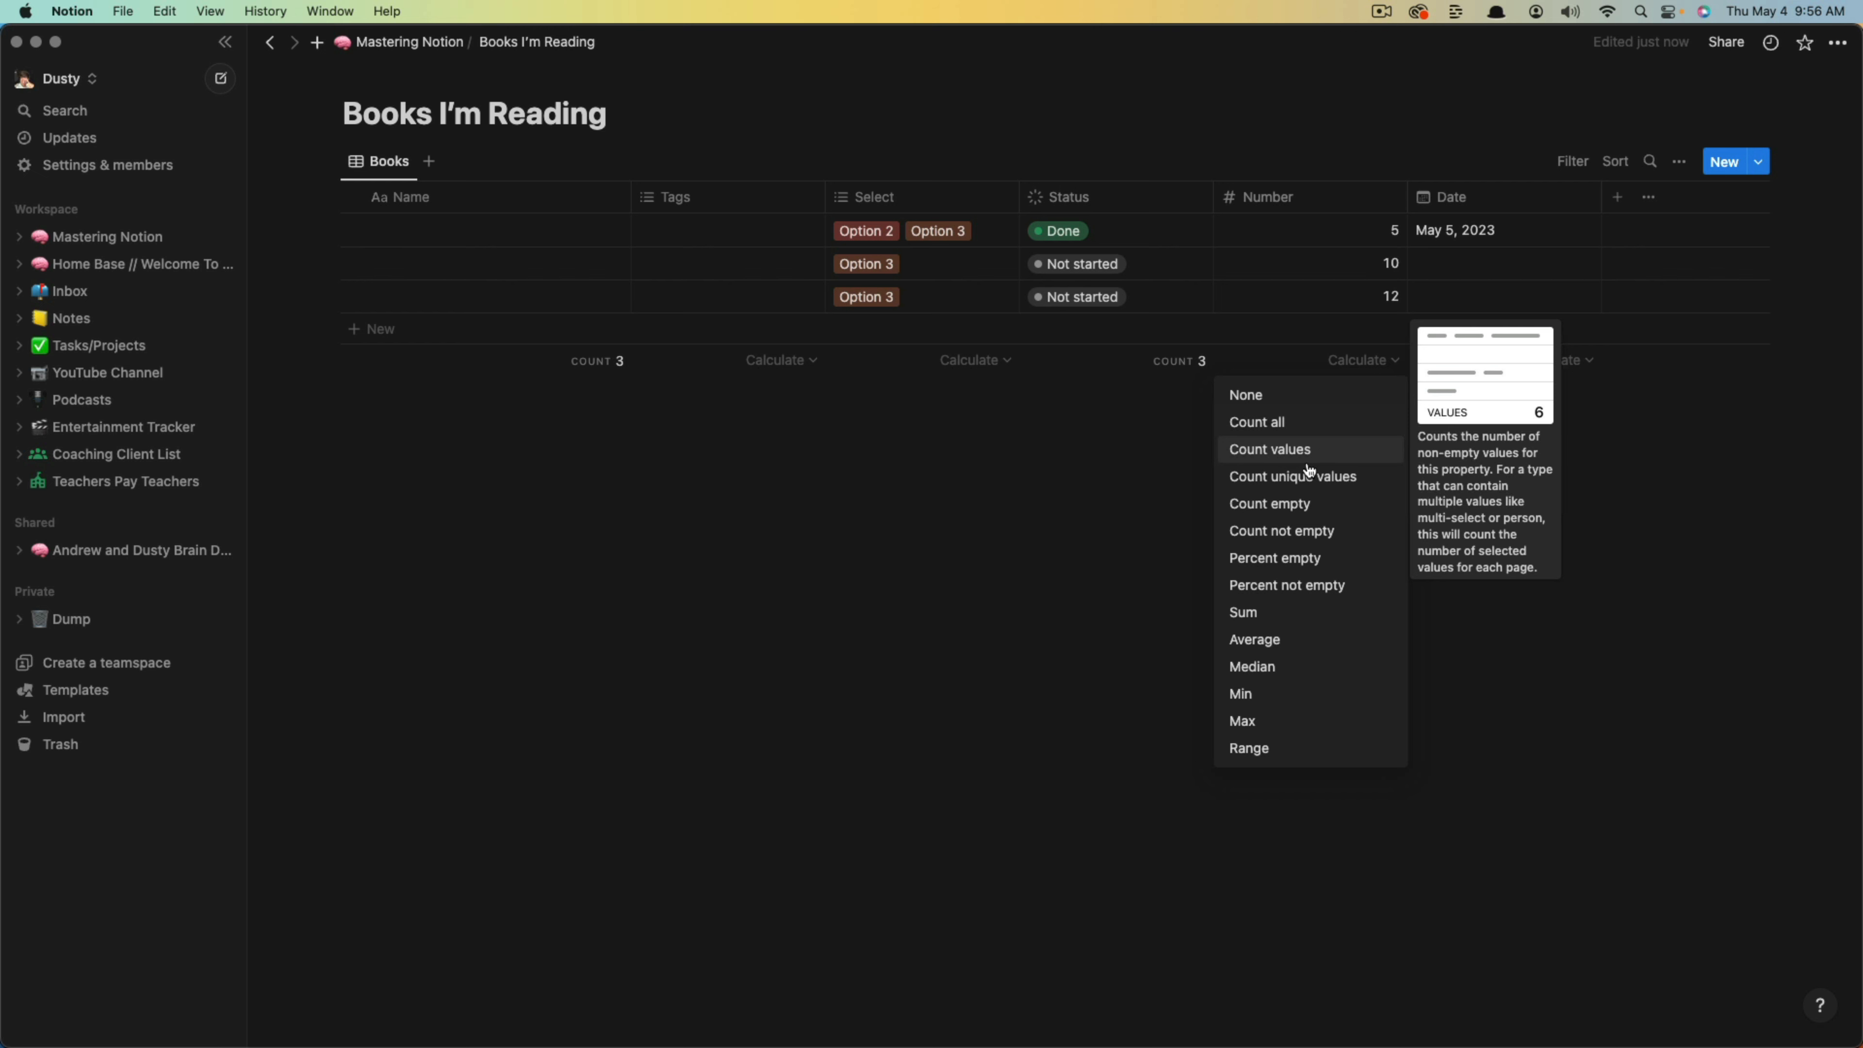
{"action": "left_click", "coordinate": [1268, 616]}
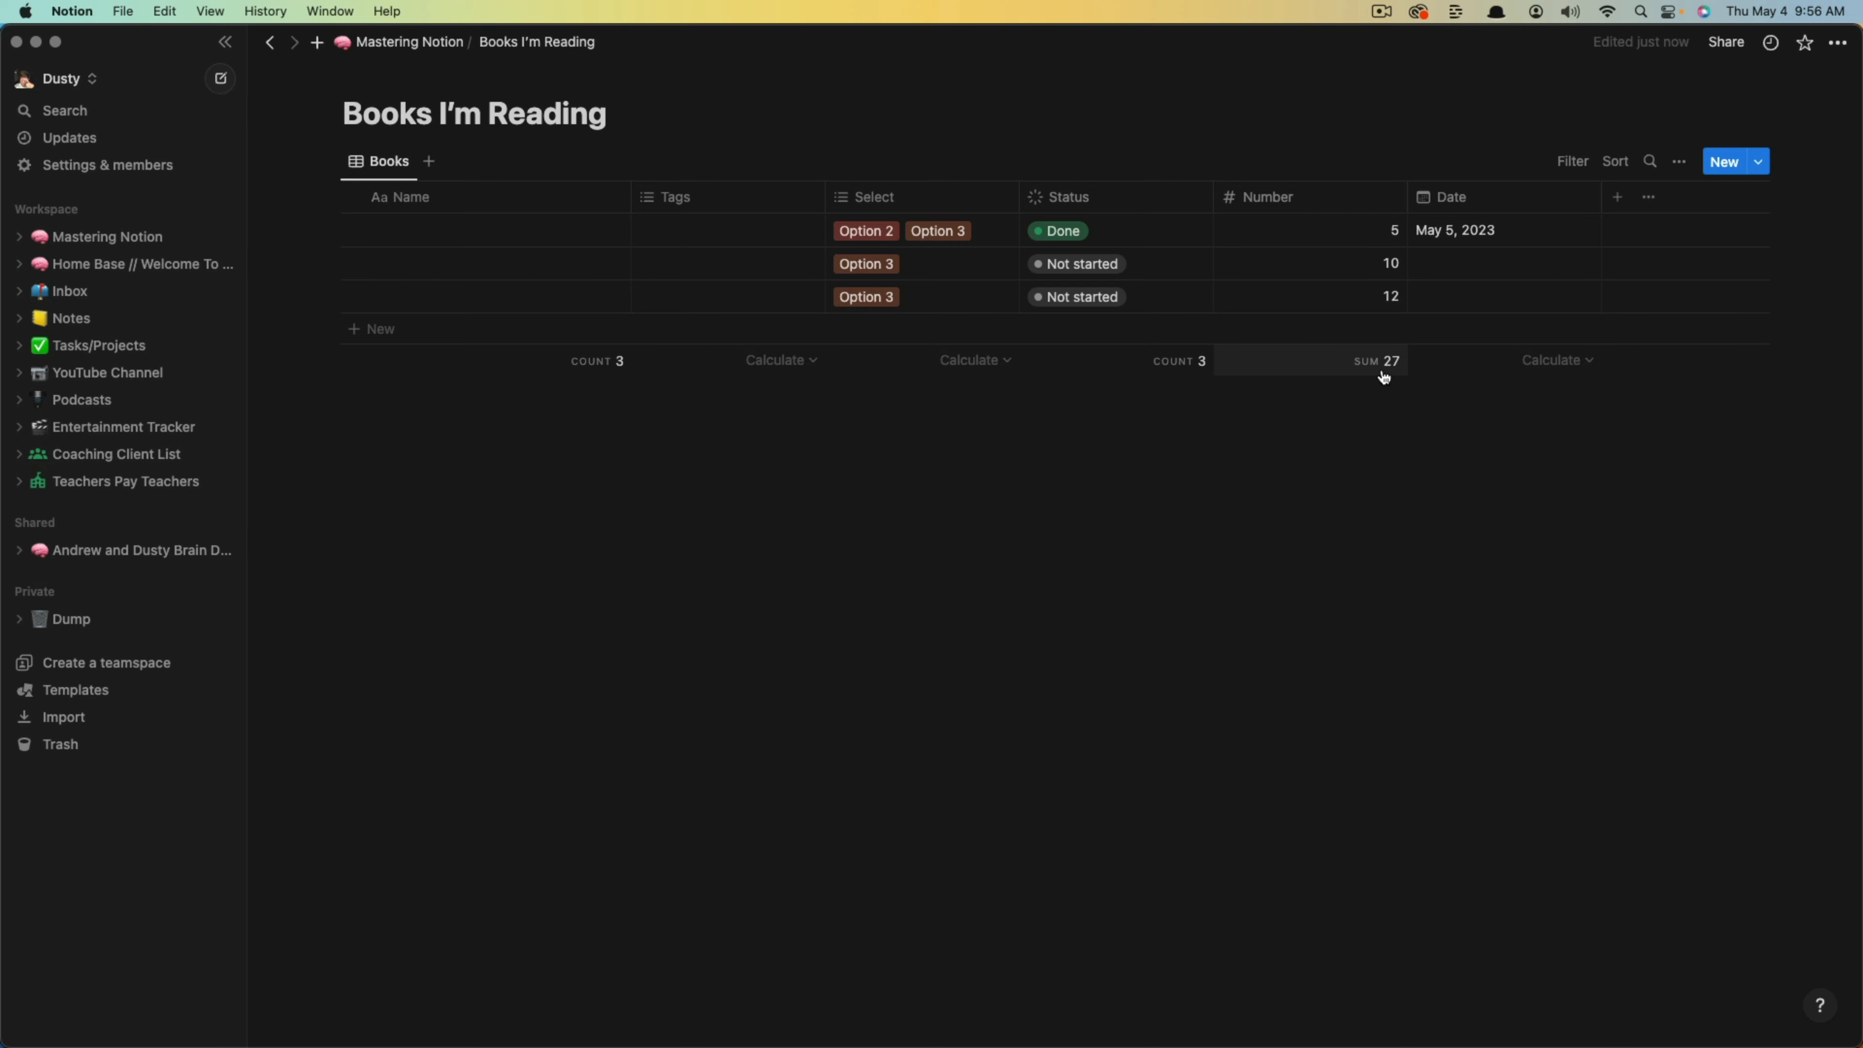
{"action": "left_click", "coordinate": [81, 427]}
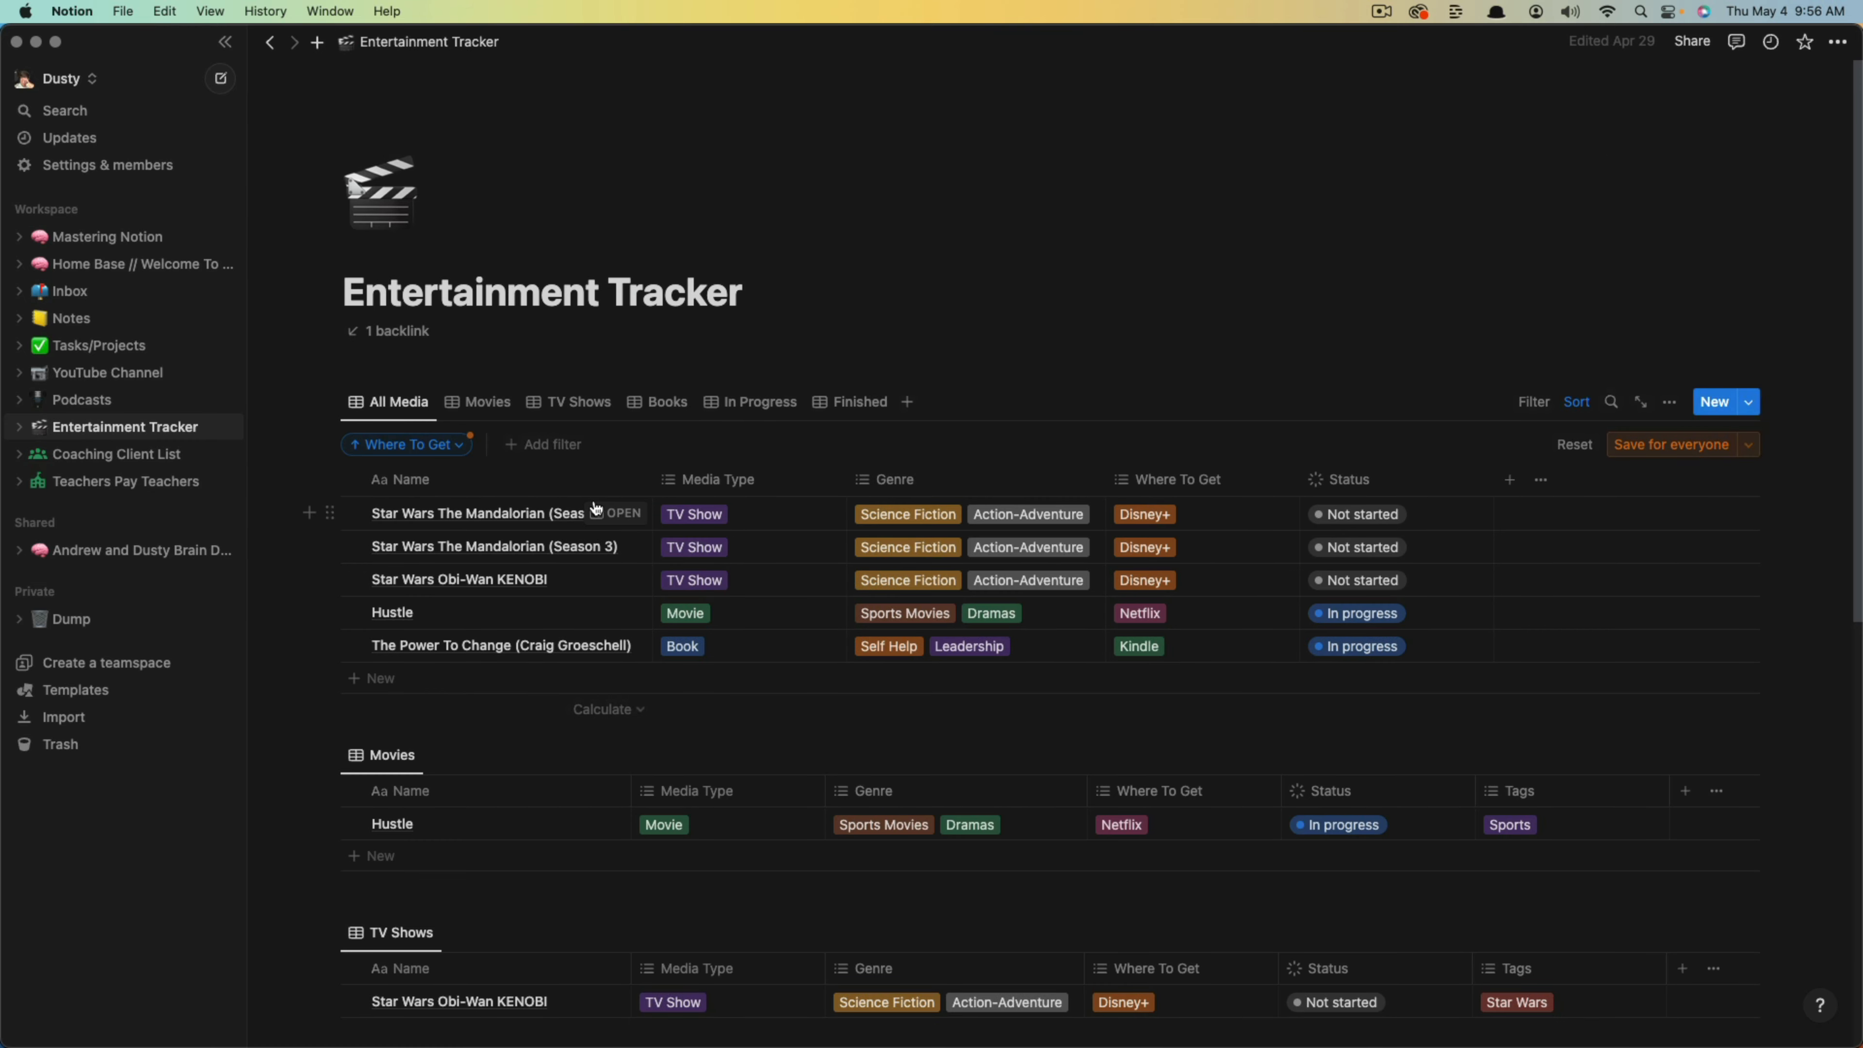
Search the All Media view for "Star Wars" and clear the search.
{"action": "left_click", "coordinate": [1611, 403]}
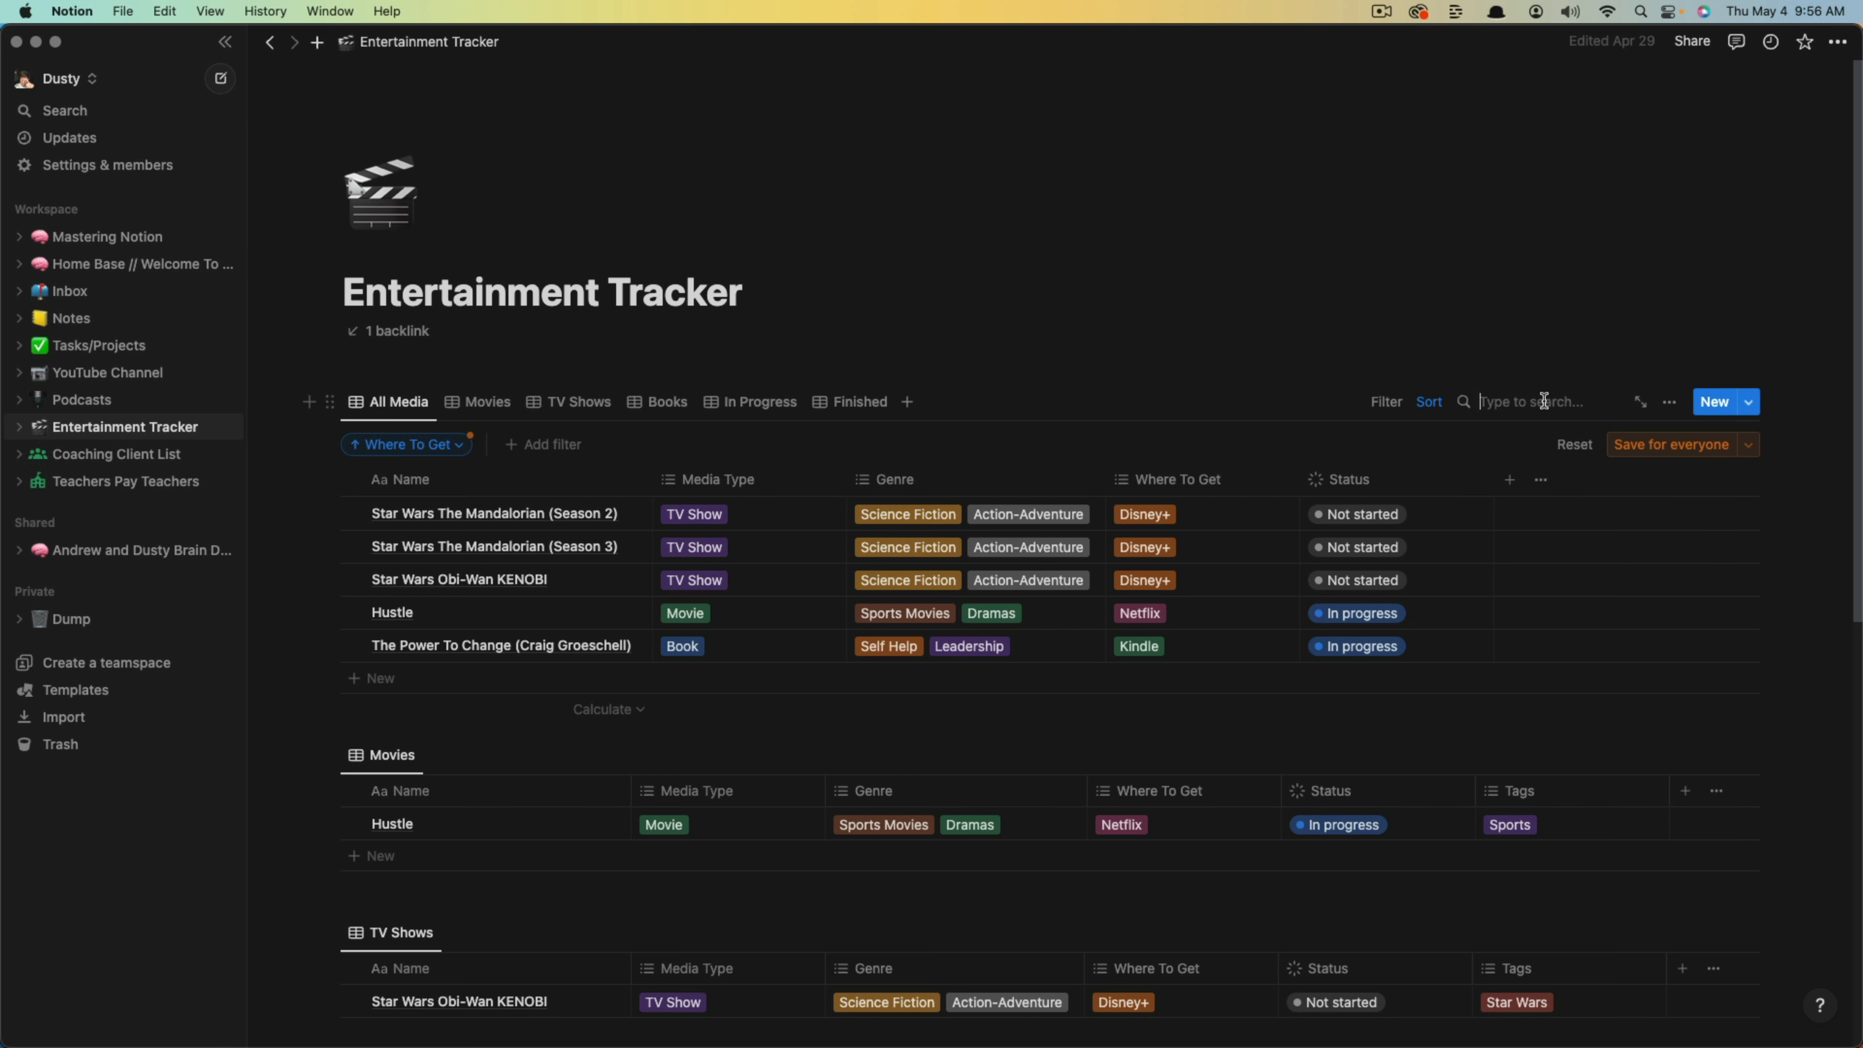
{"action": "type", "text": "Star Wars"}
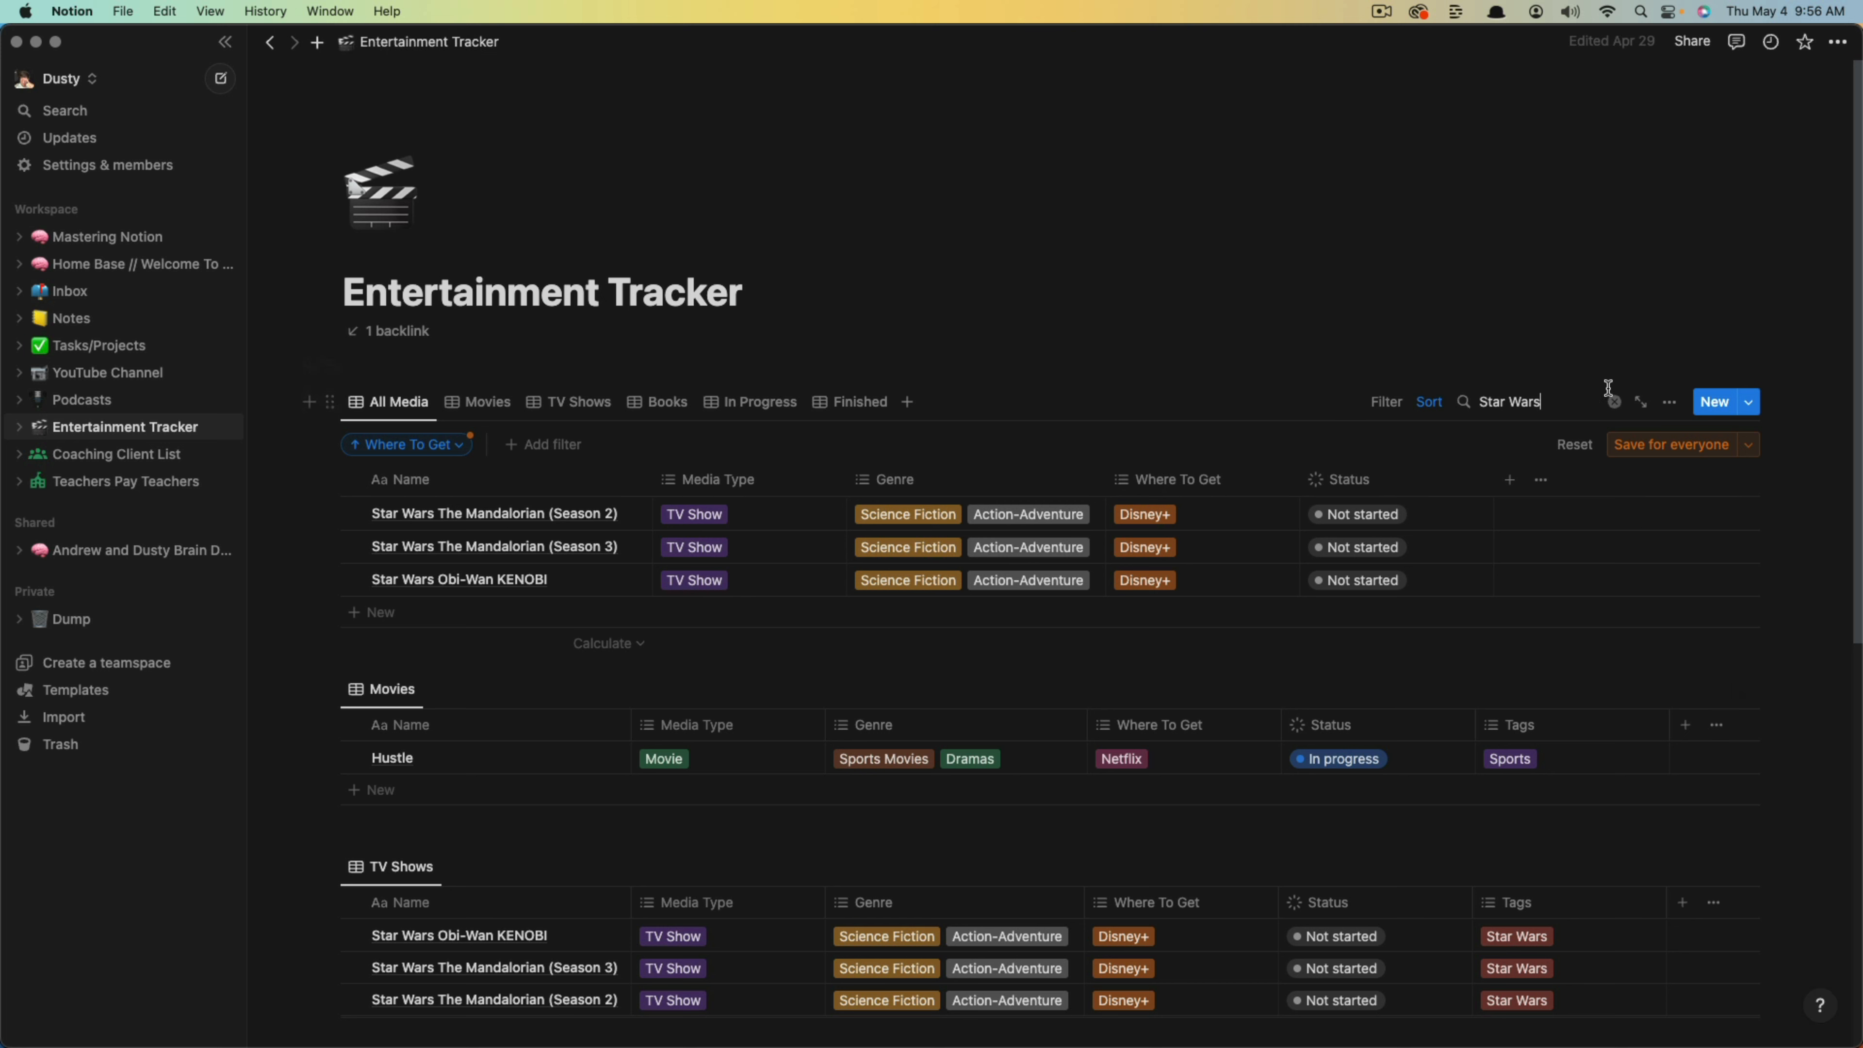
{"action": "left_click", "coordinate": [1616, 403]}
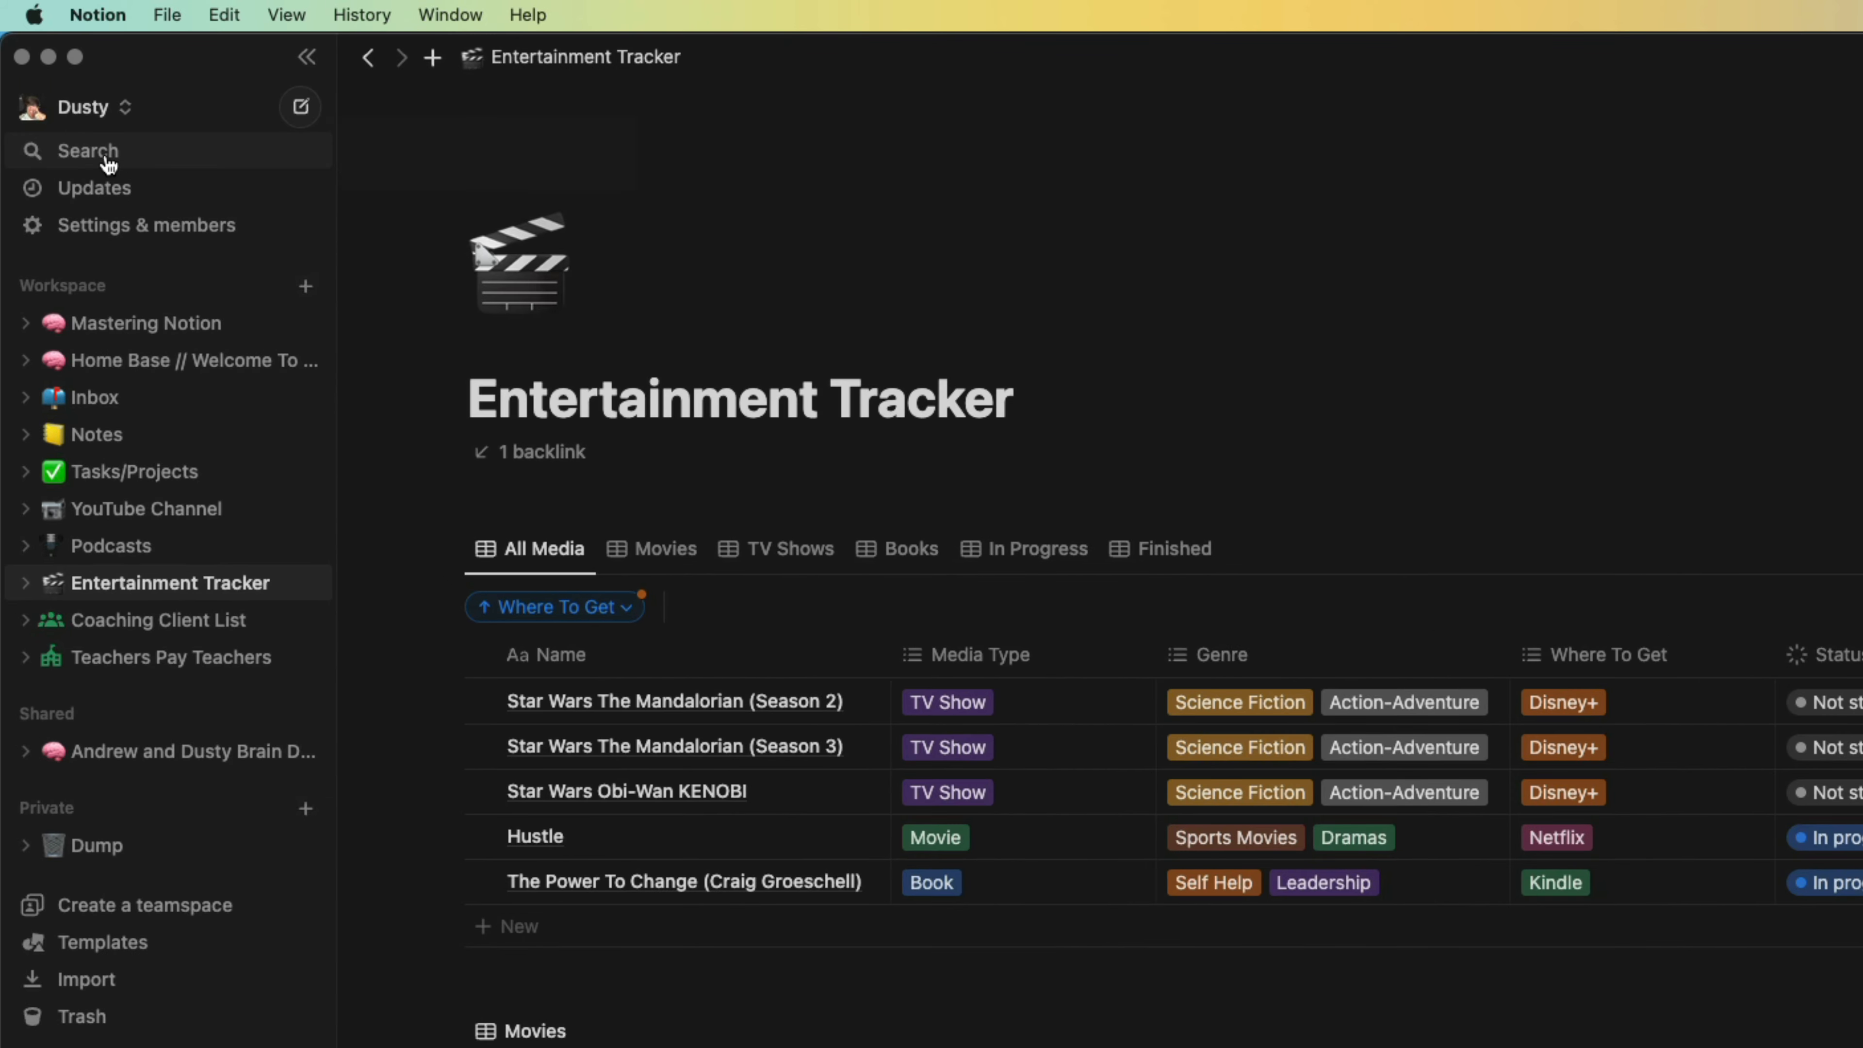
Search the whole workspace for "Star war" and clear the query.
{"action": "left_click", "coordinate": [105, 152]}
{"action": "type", "text": "Star wawrs"}
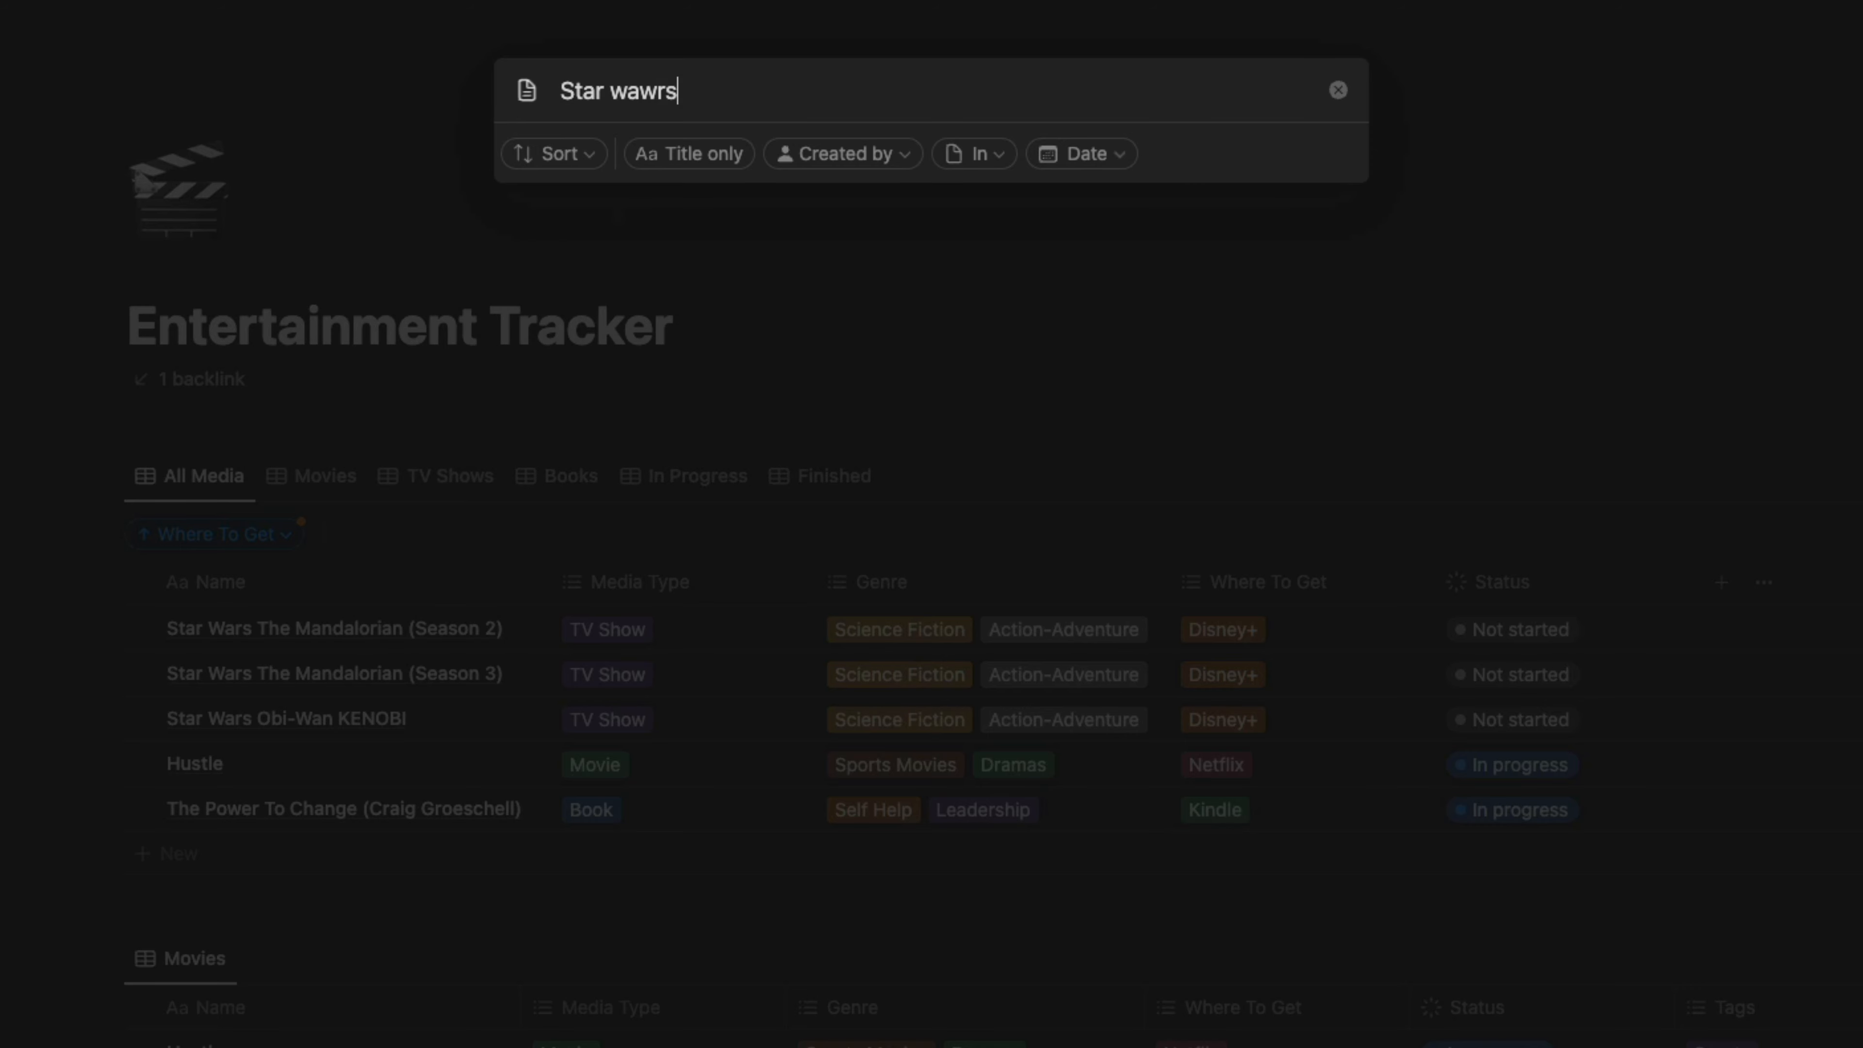
{"action": "key", "text": "BackSpace"}
{"action": "key", "text": "BackSpace"}
{"action": "key", "text": "BackSpace"}
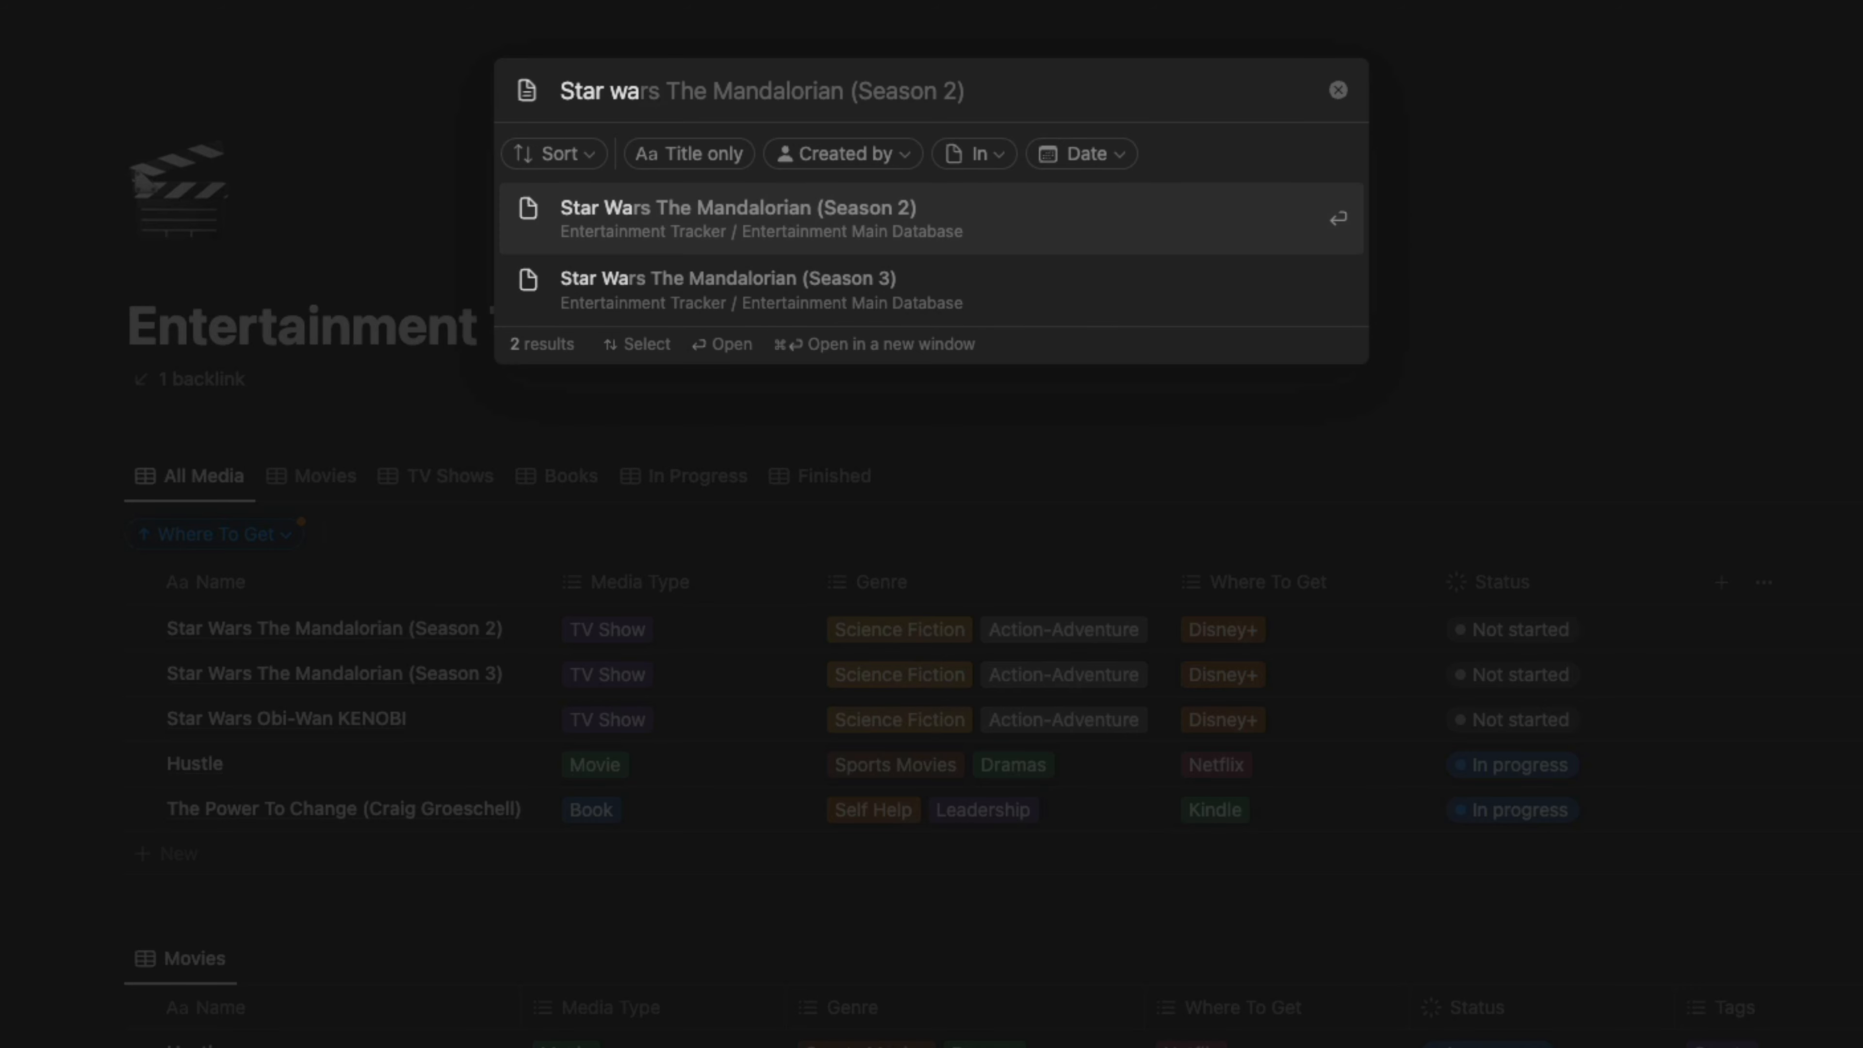
{"action": "type", "text": "r"}
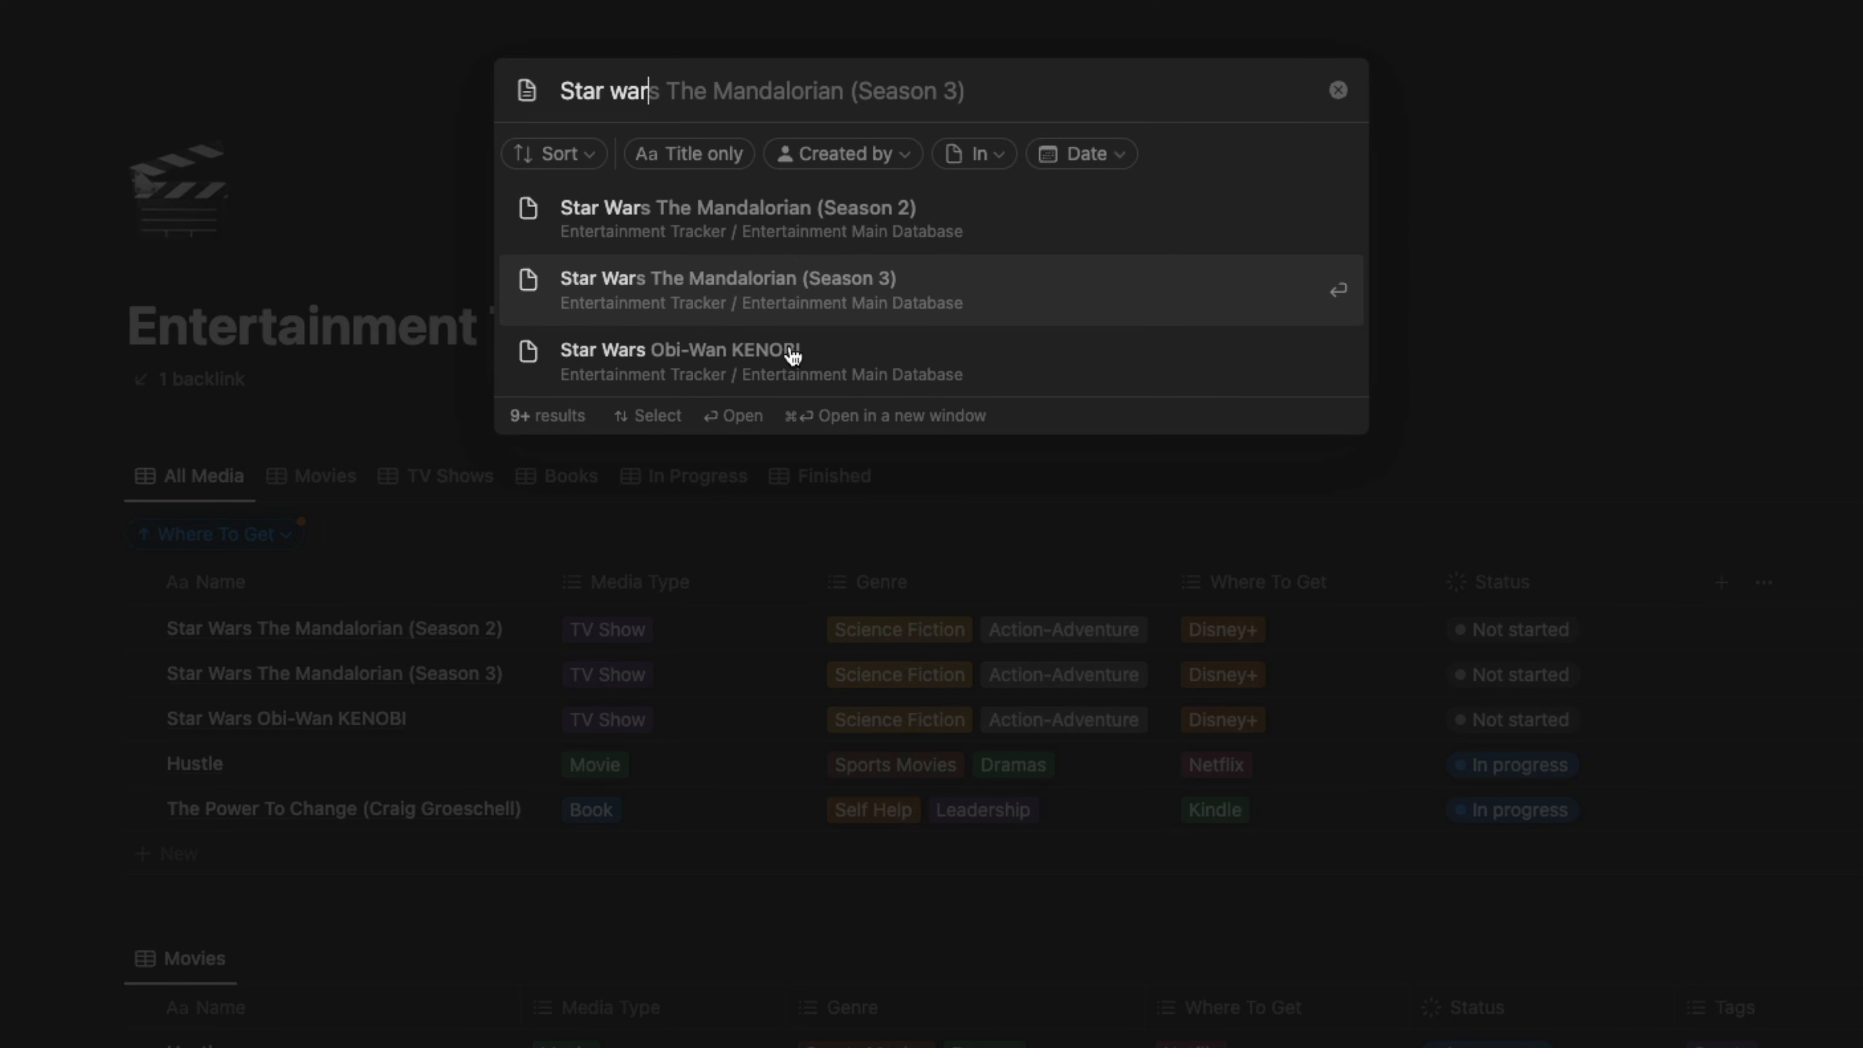
{"action": "left_click", "coordinate": [1338, 90]}
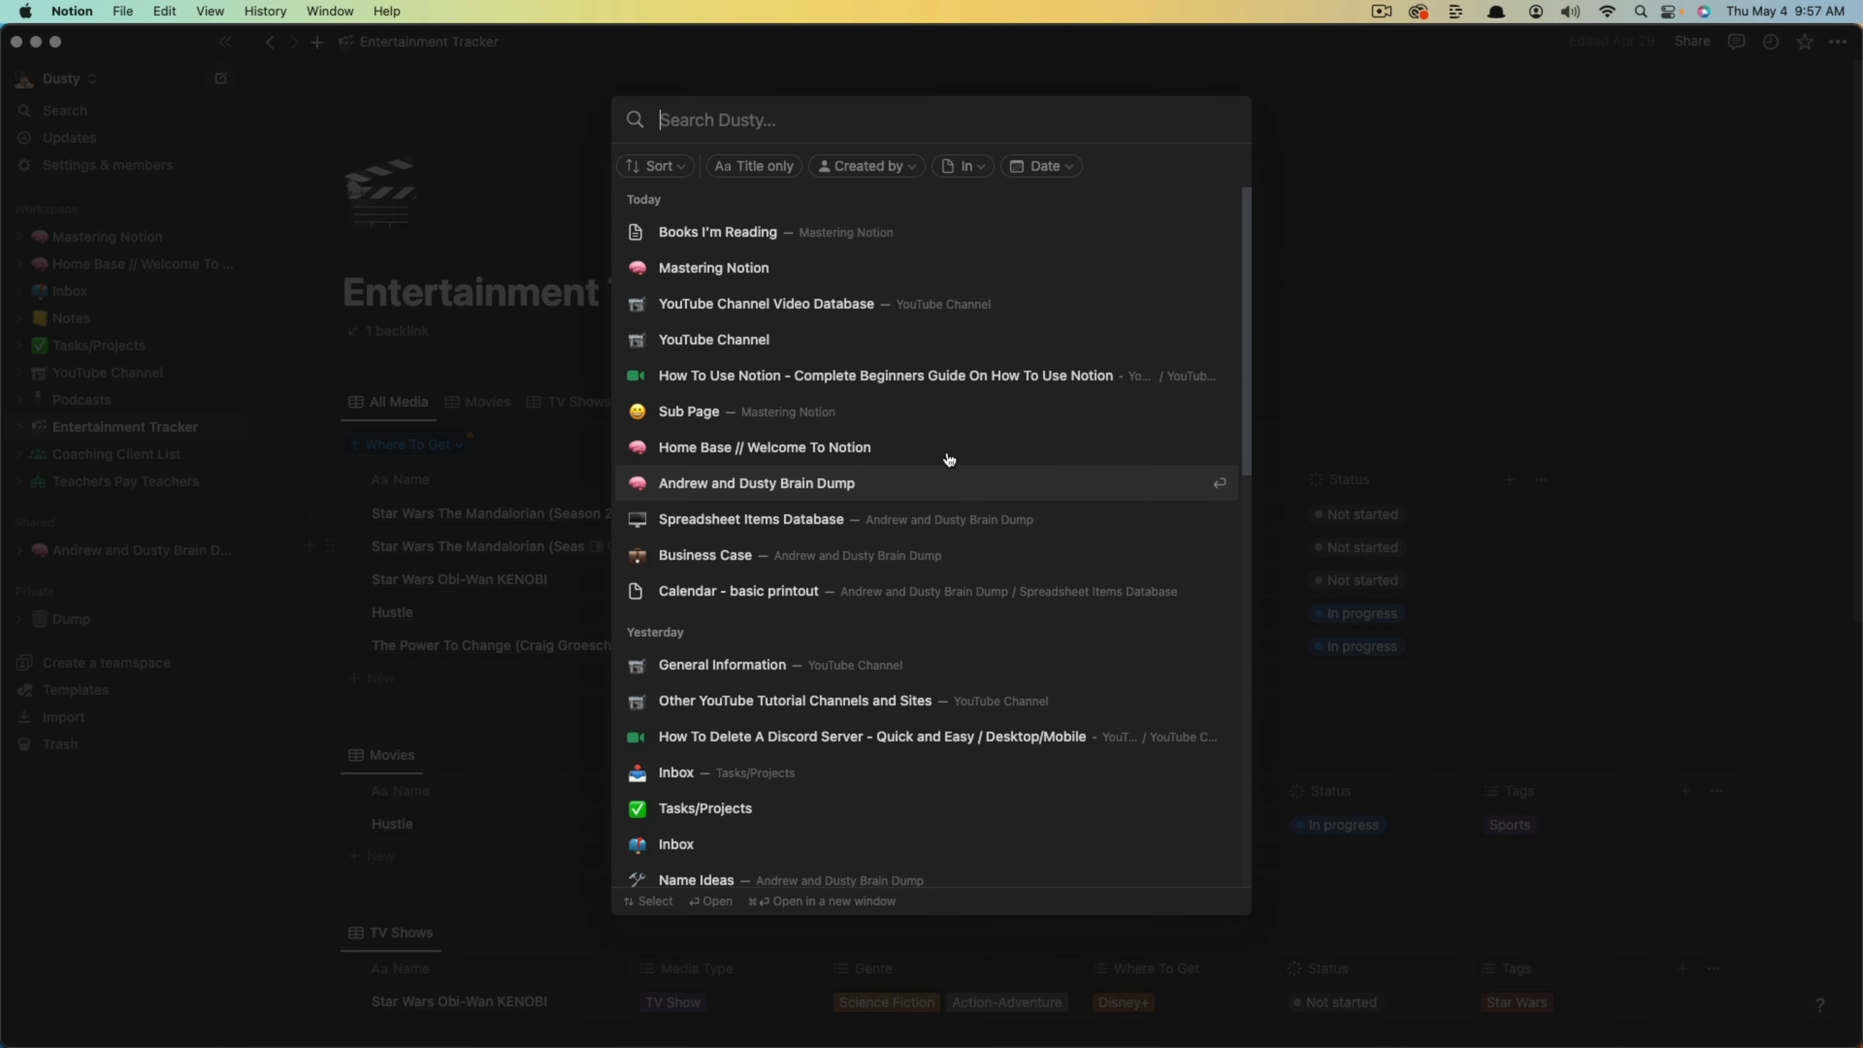
Look through the recently visited pages in the workspace search and close it.
{"action": "scroll", "coordinate": [902, 650], "scroll_direction": "down", "scroll_amount": 5}
{"action": "scroll", "coordinate": [834, 543], "scroll_direction": "up", "scroll_amount": 5}
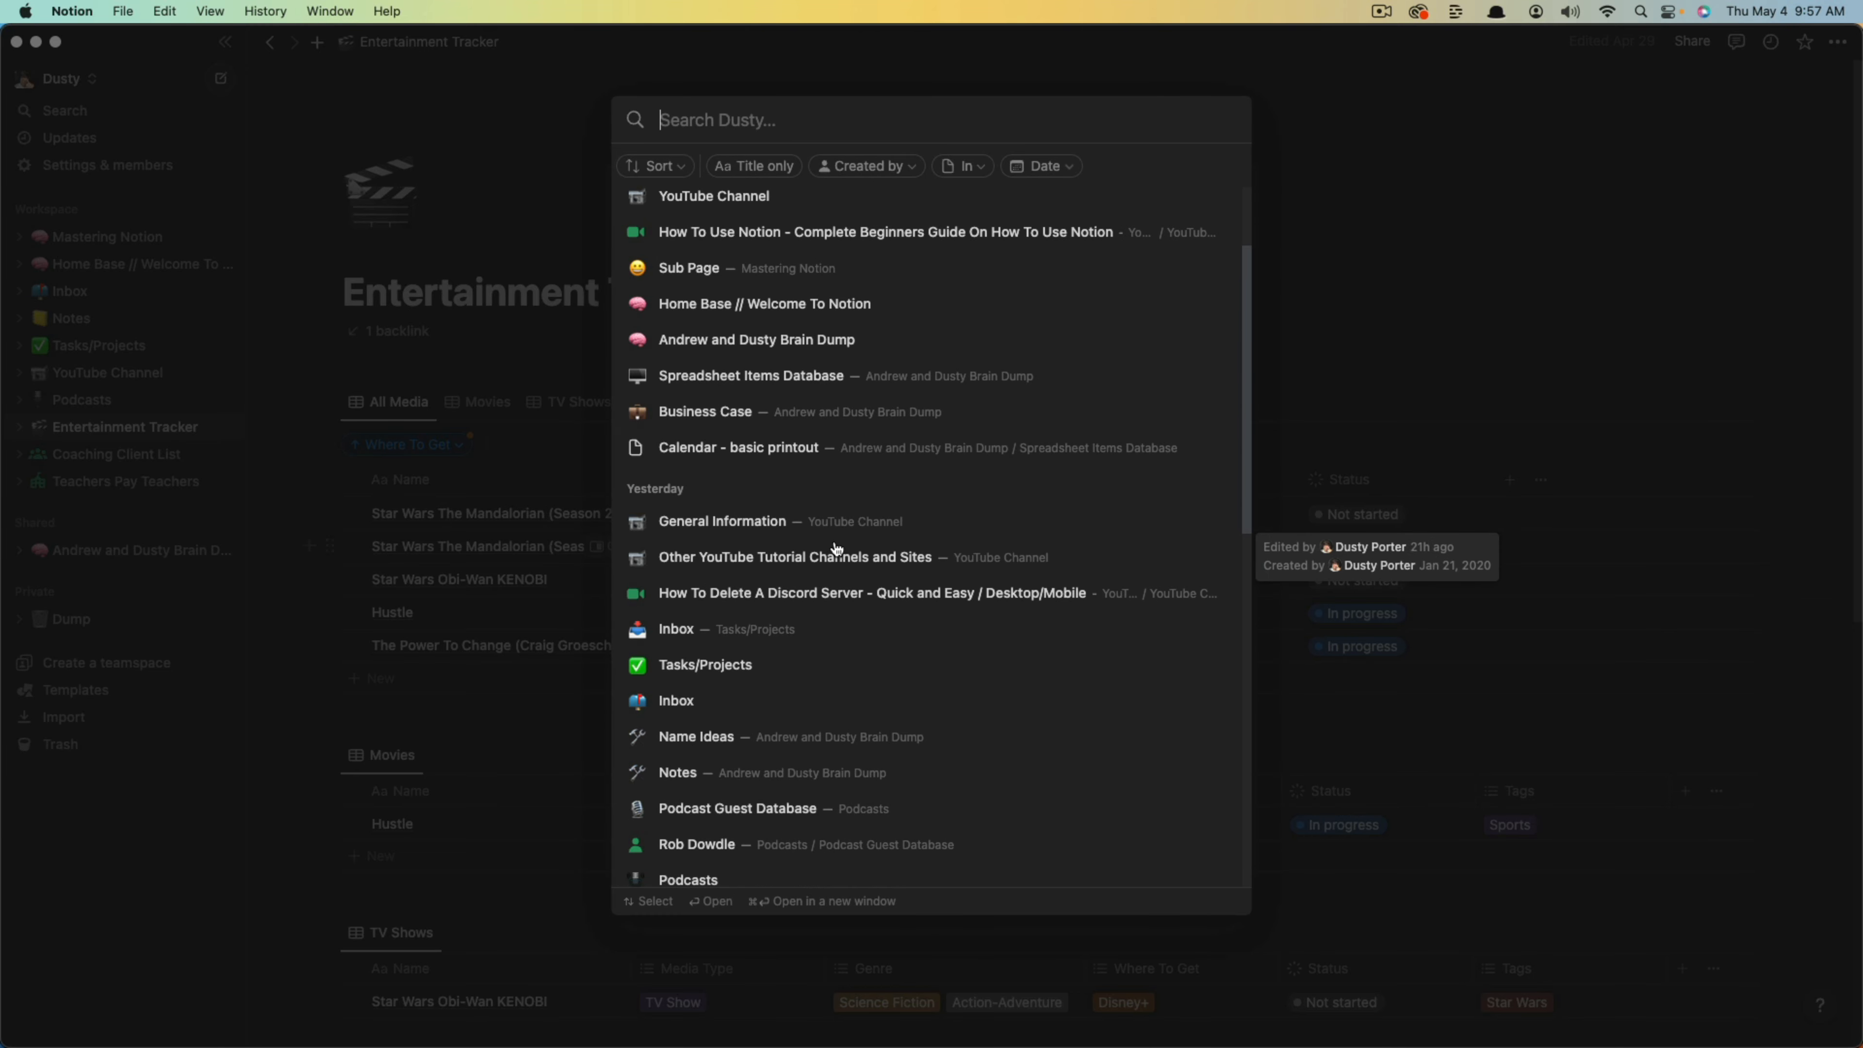
{"action": "left_click", "coordinate": [1518, 222]}
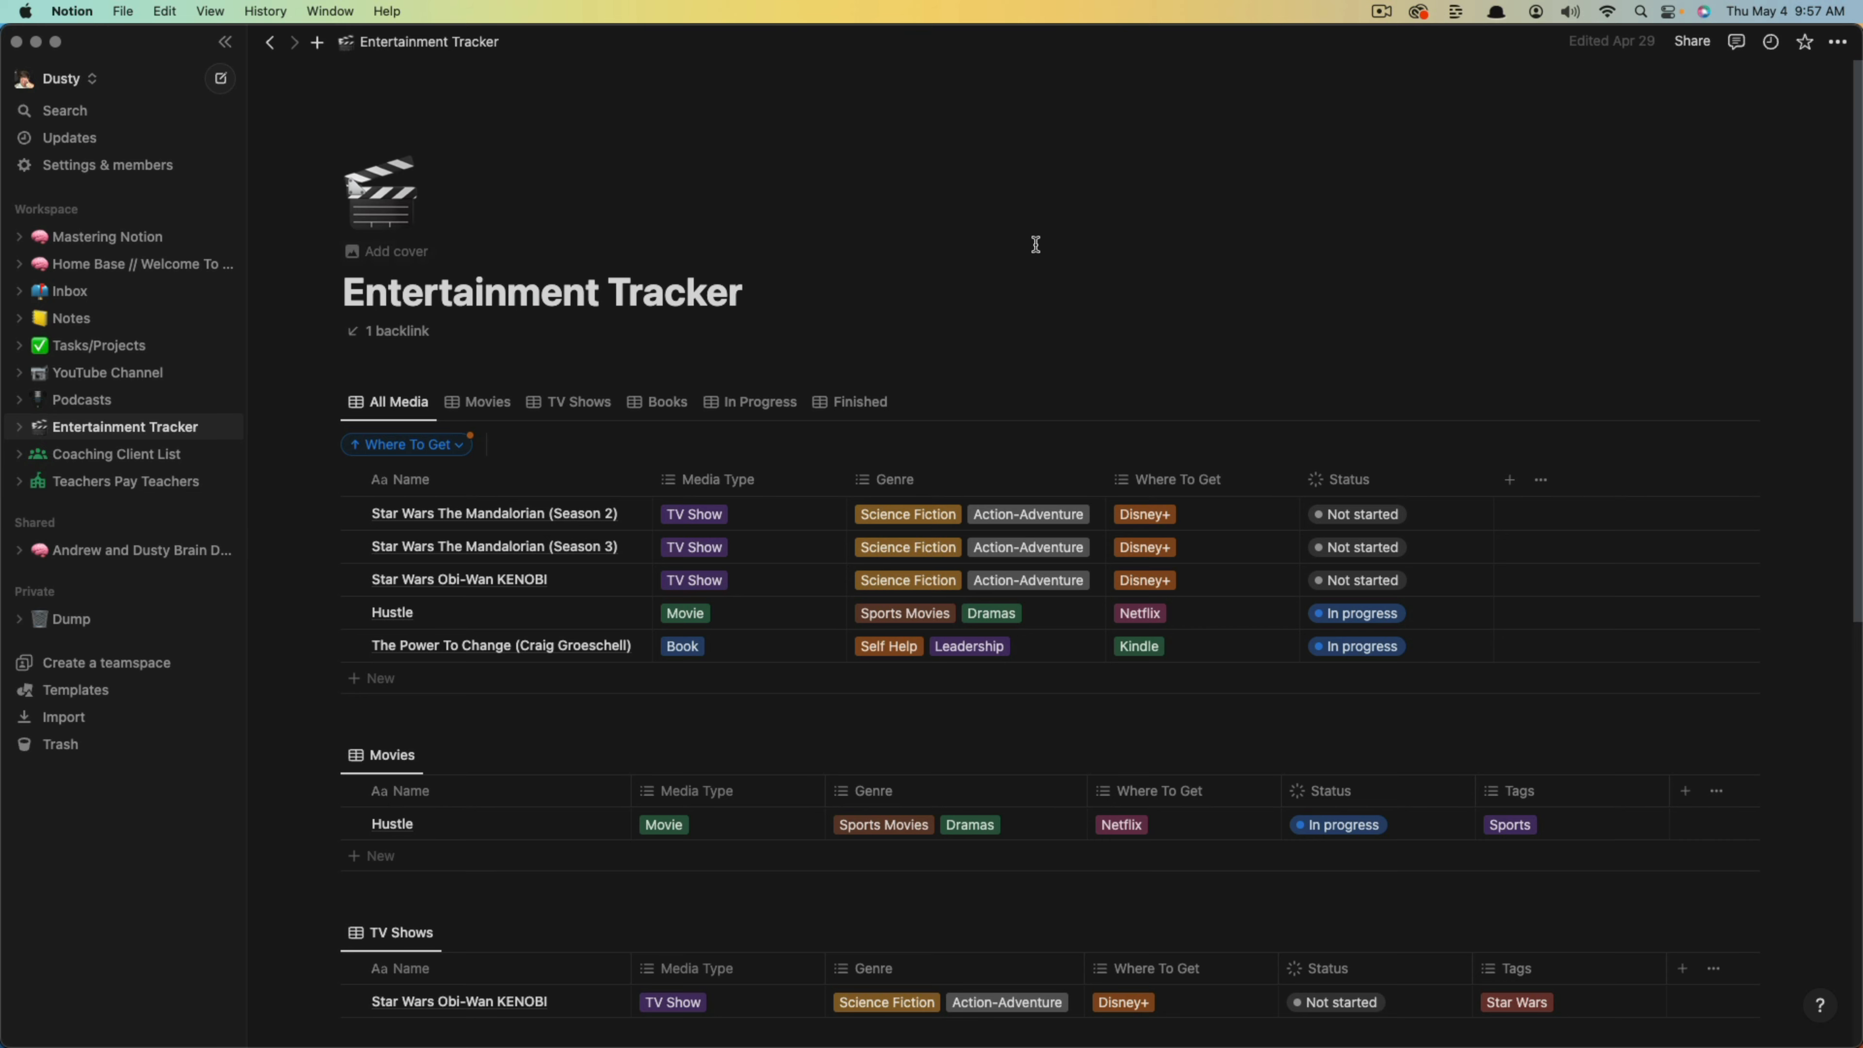
Add a Gallery view to the Entertainment Main Database and delete that view.
{"action": "scroll", "coordinate": [985, 294], "scroll_direction": "down", "scroll_amount": 3}
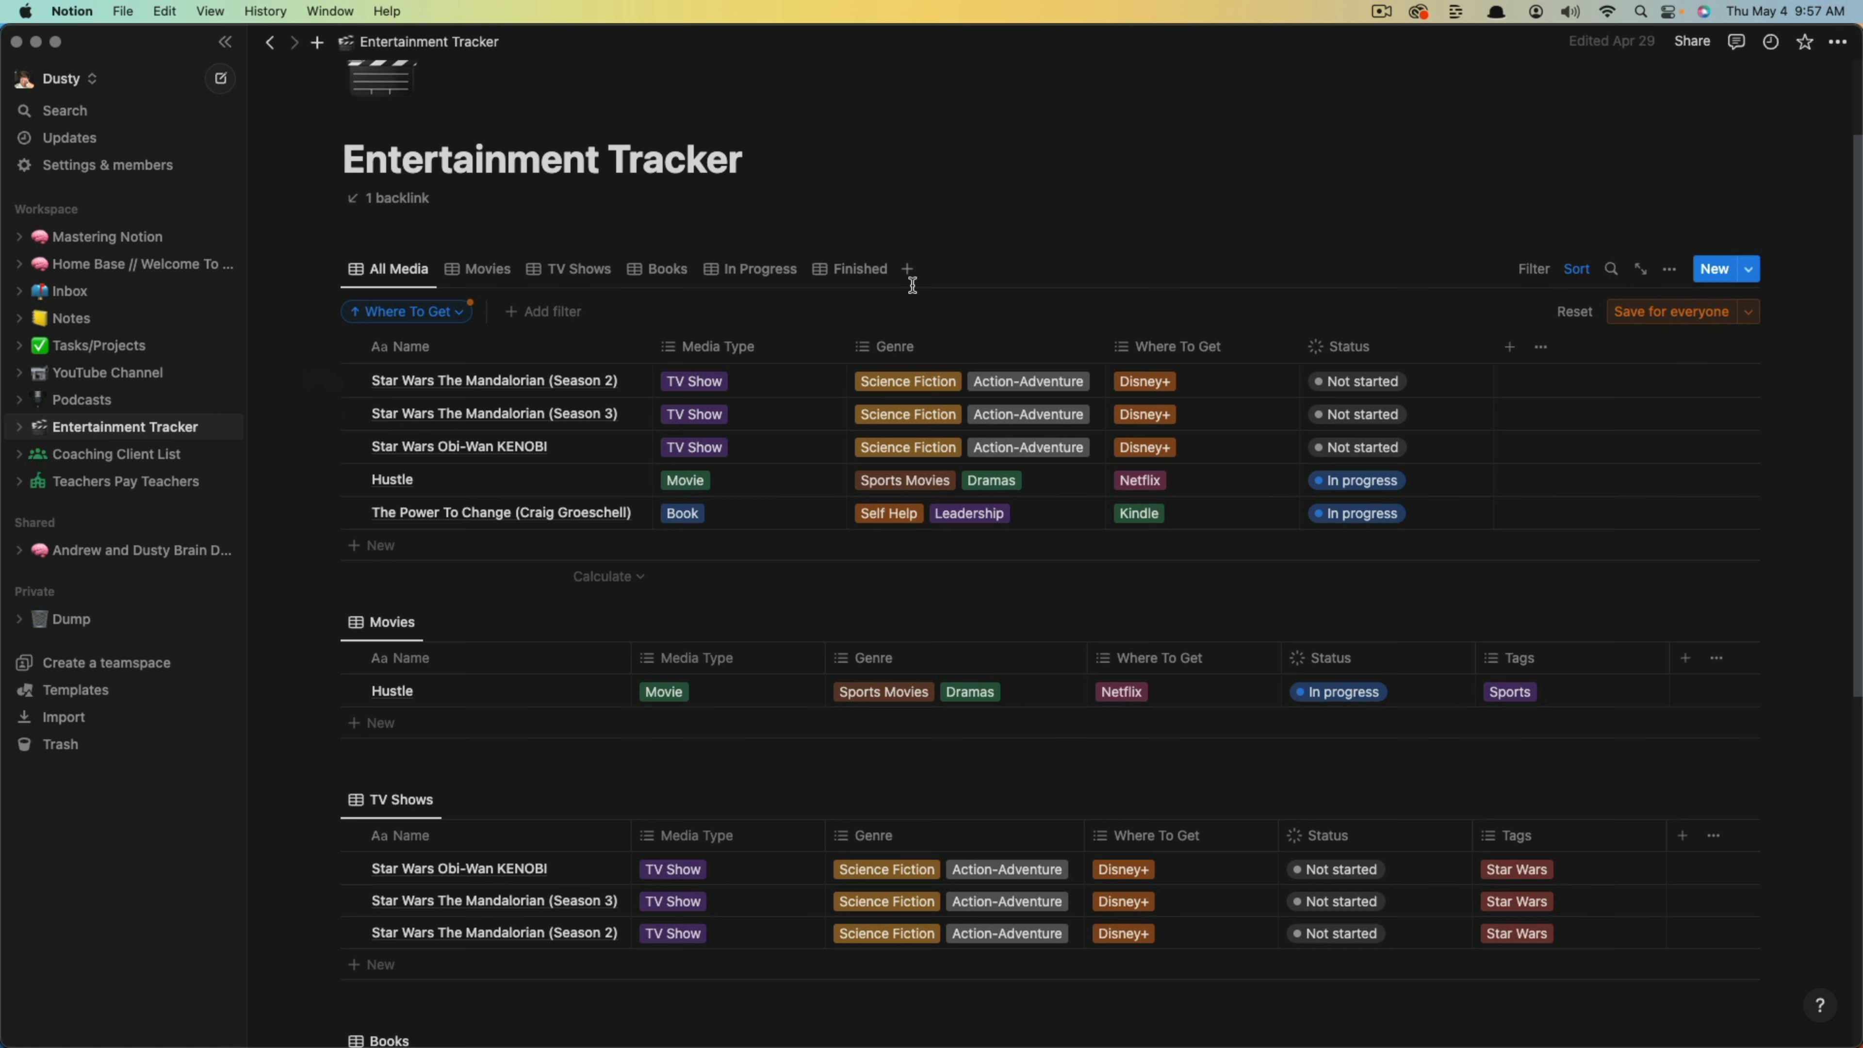
{"action": "left_click", "coordinate": [907, 269]}
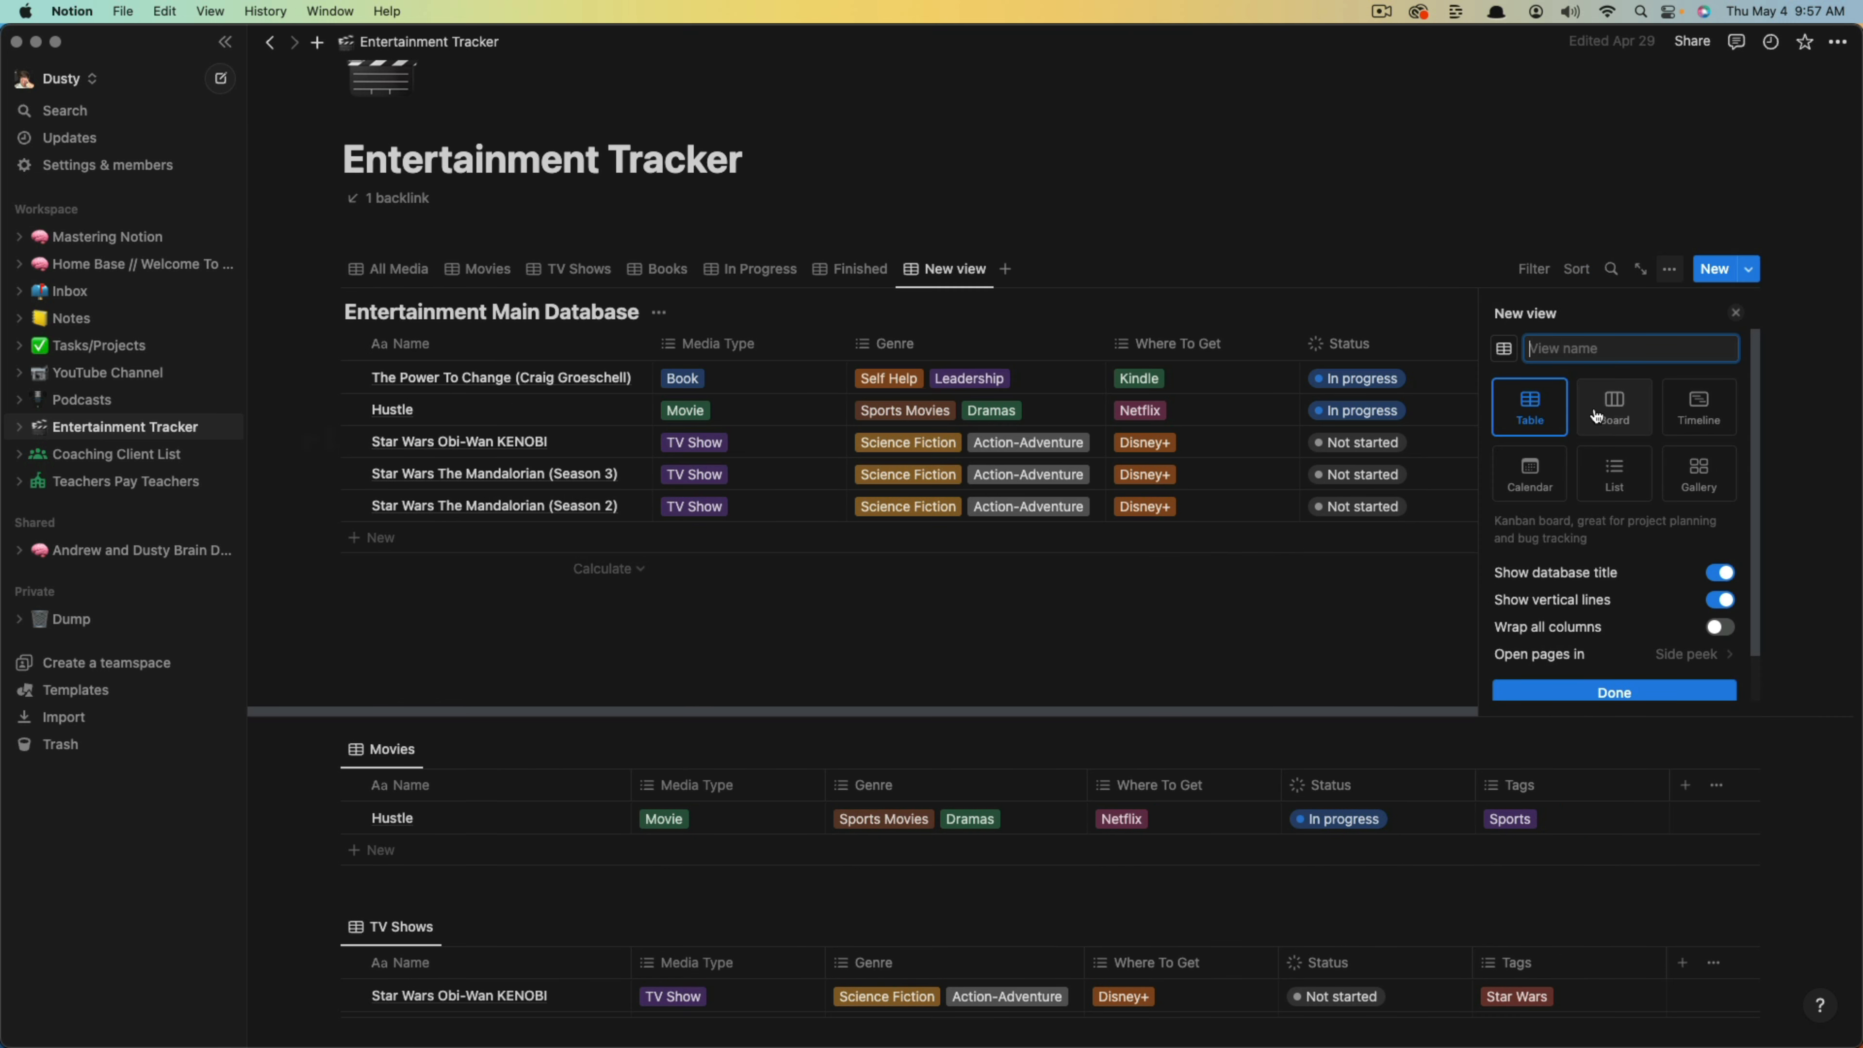
{"action": "left_click", "coordinate": [1698, 473]}
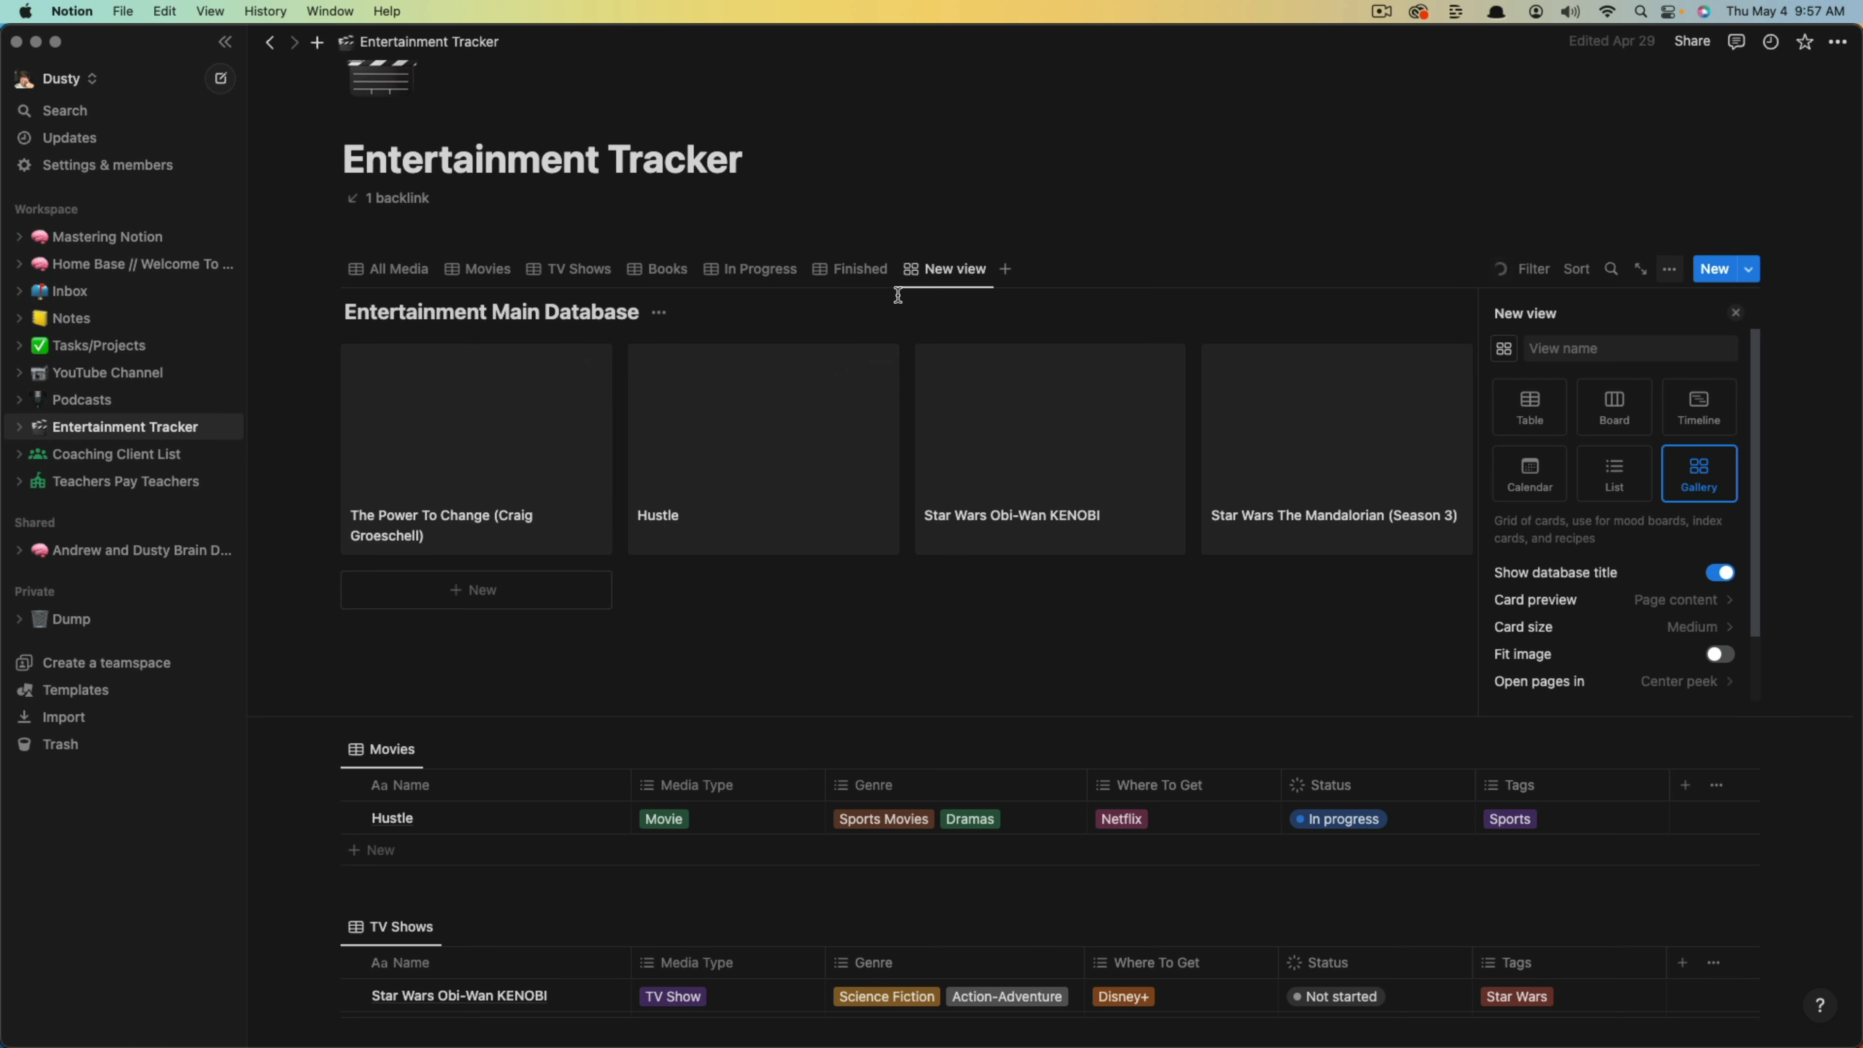
{"action": "left_click", "coordinate": [934, 281]}
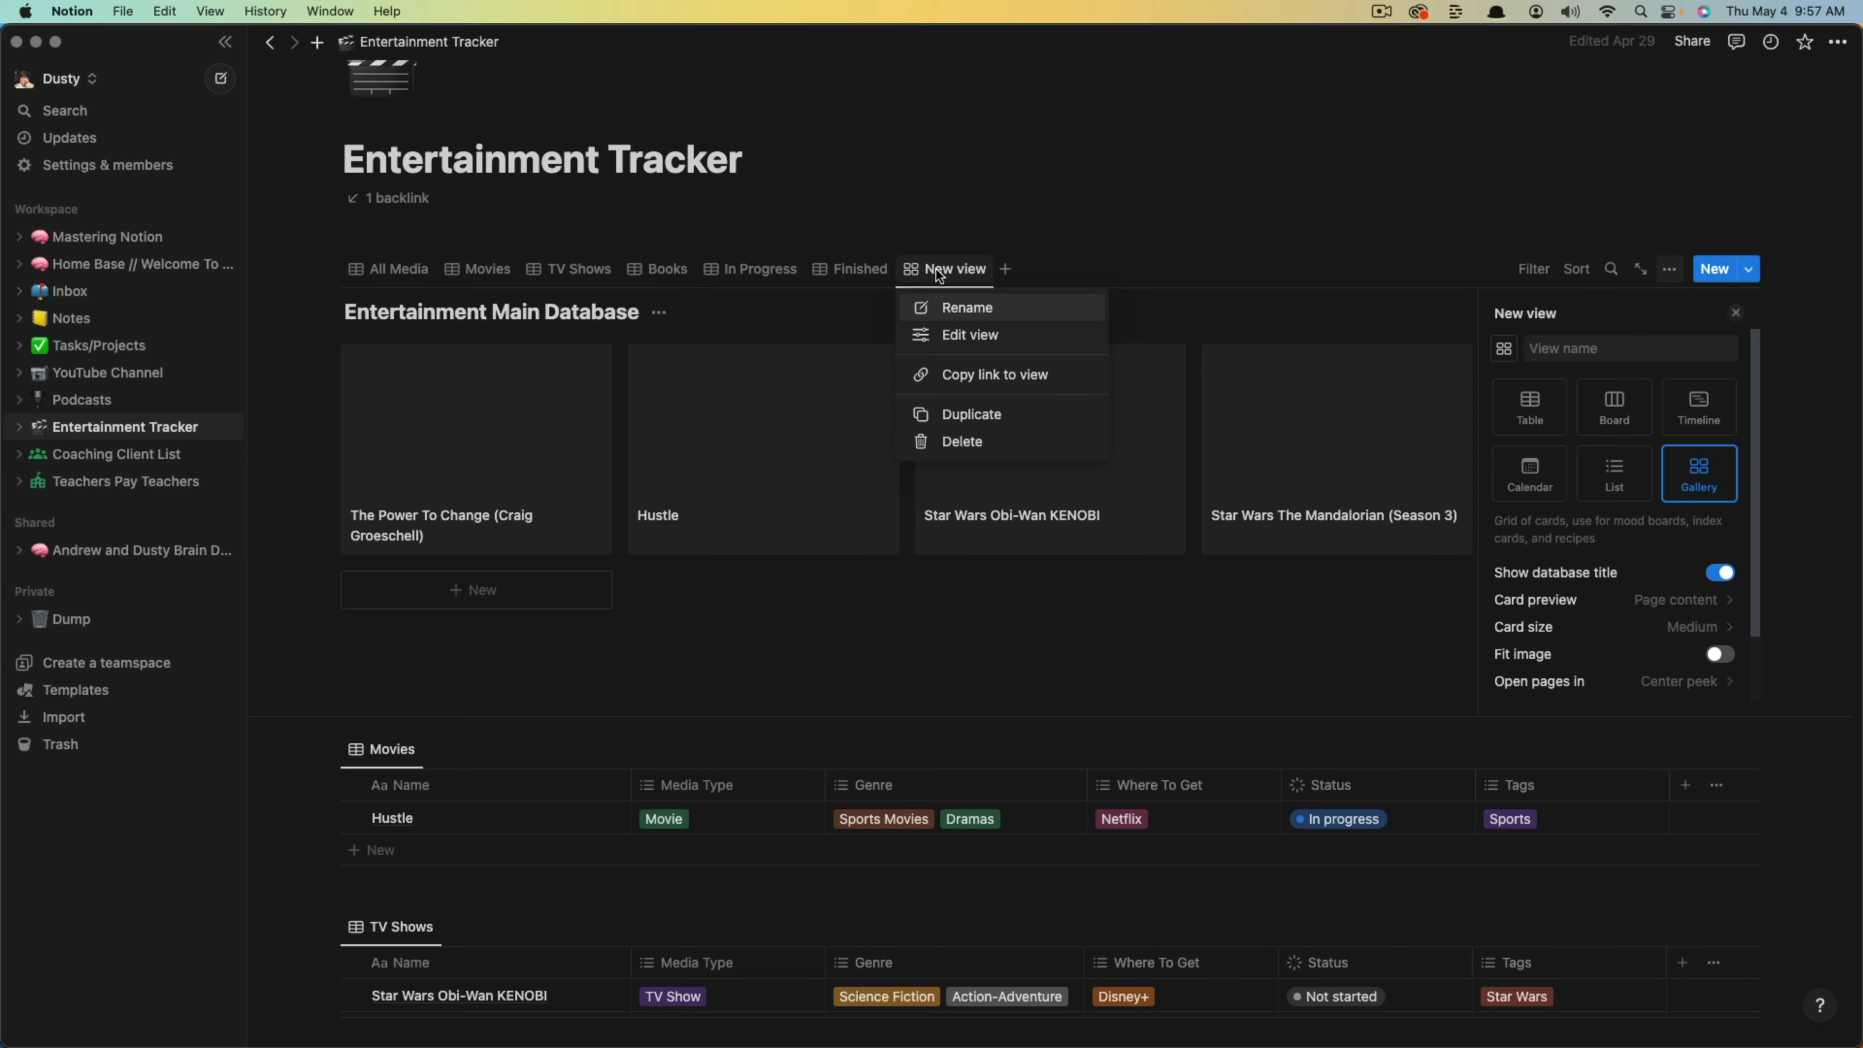
{"action": "left_click", "coordinate": [968, 441]}
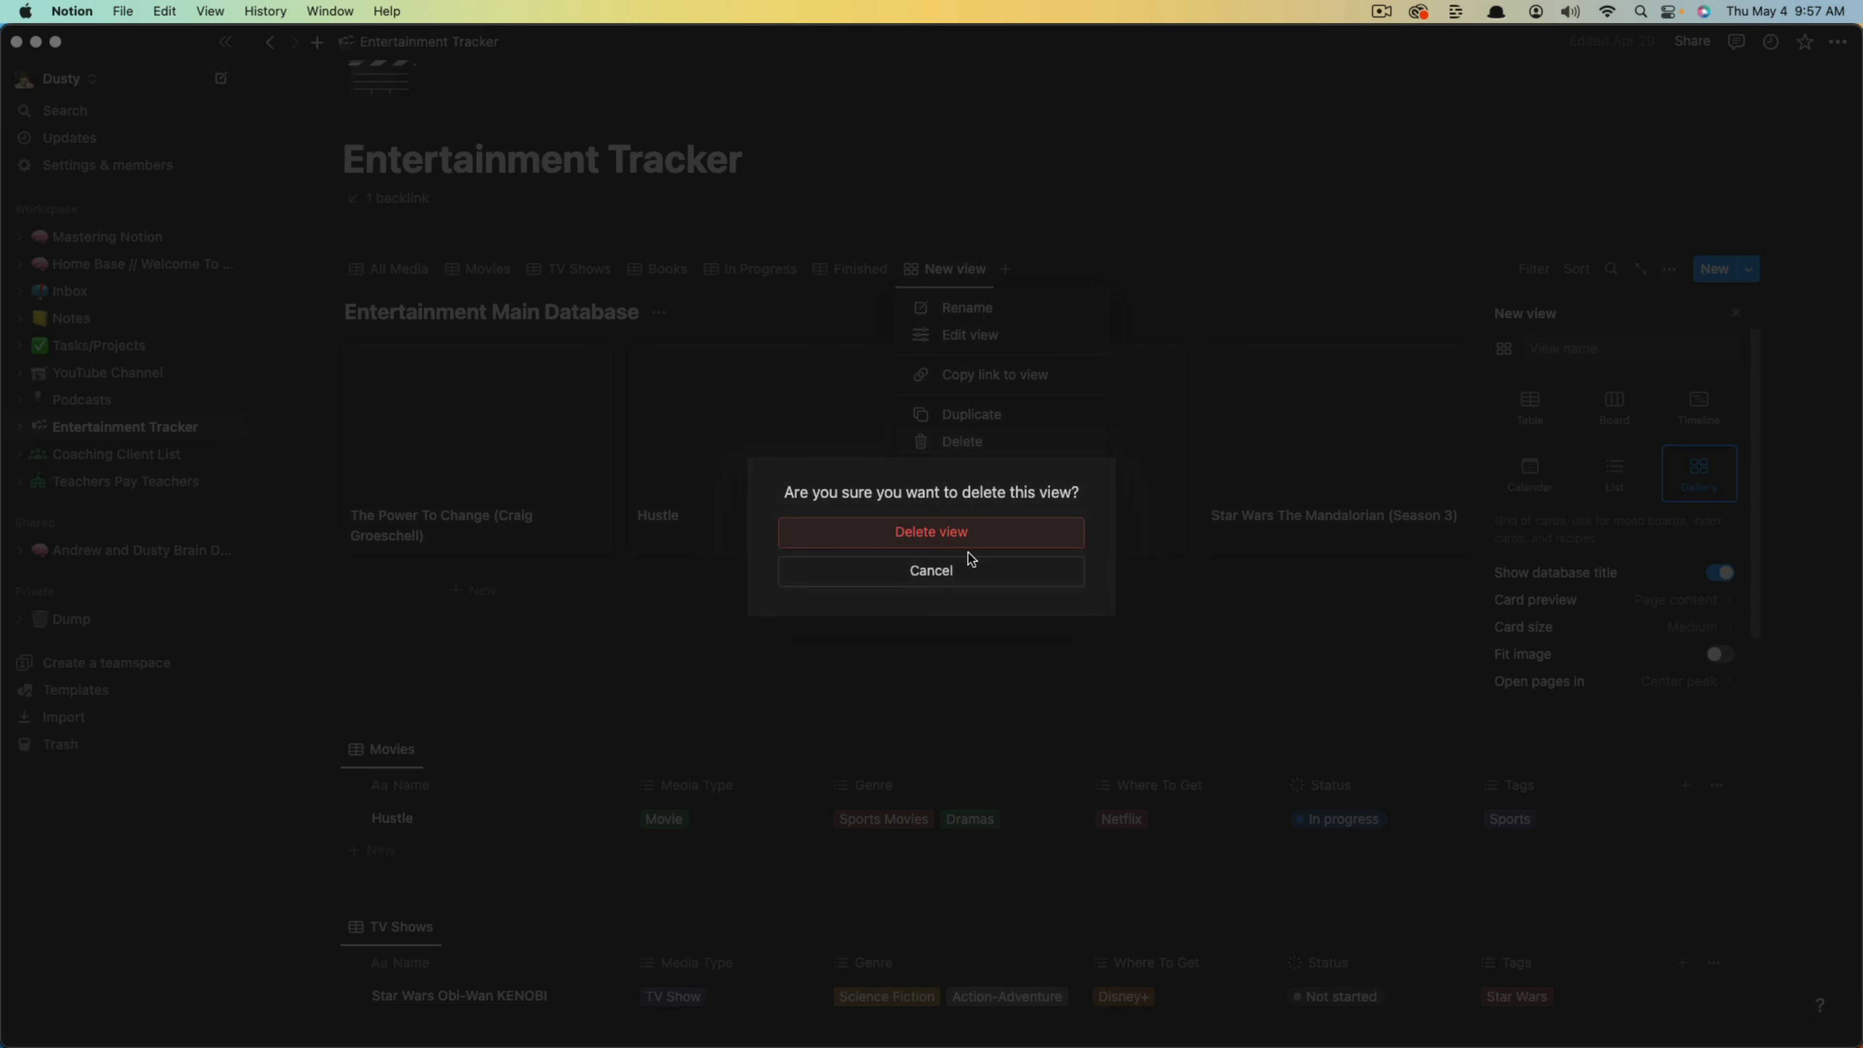
{"action": "left_click", "coordinate": [949, 535]}
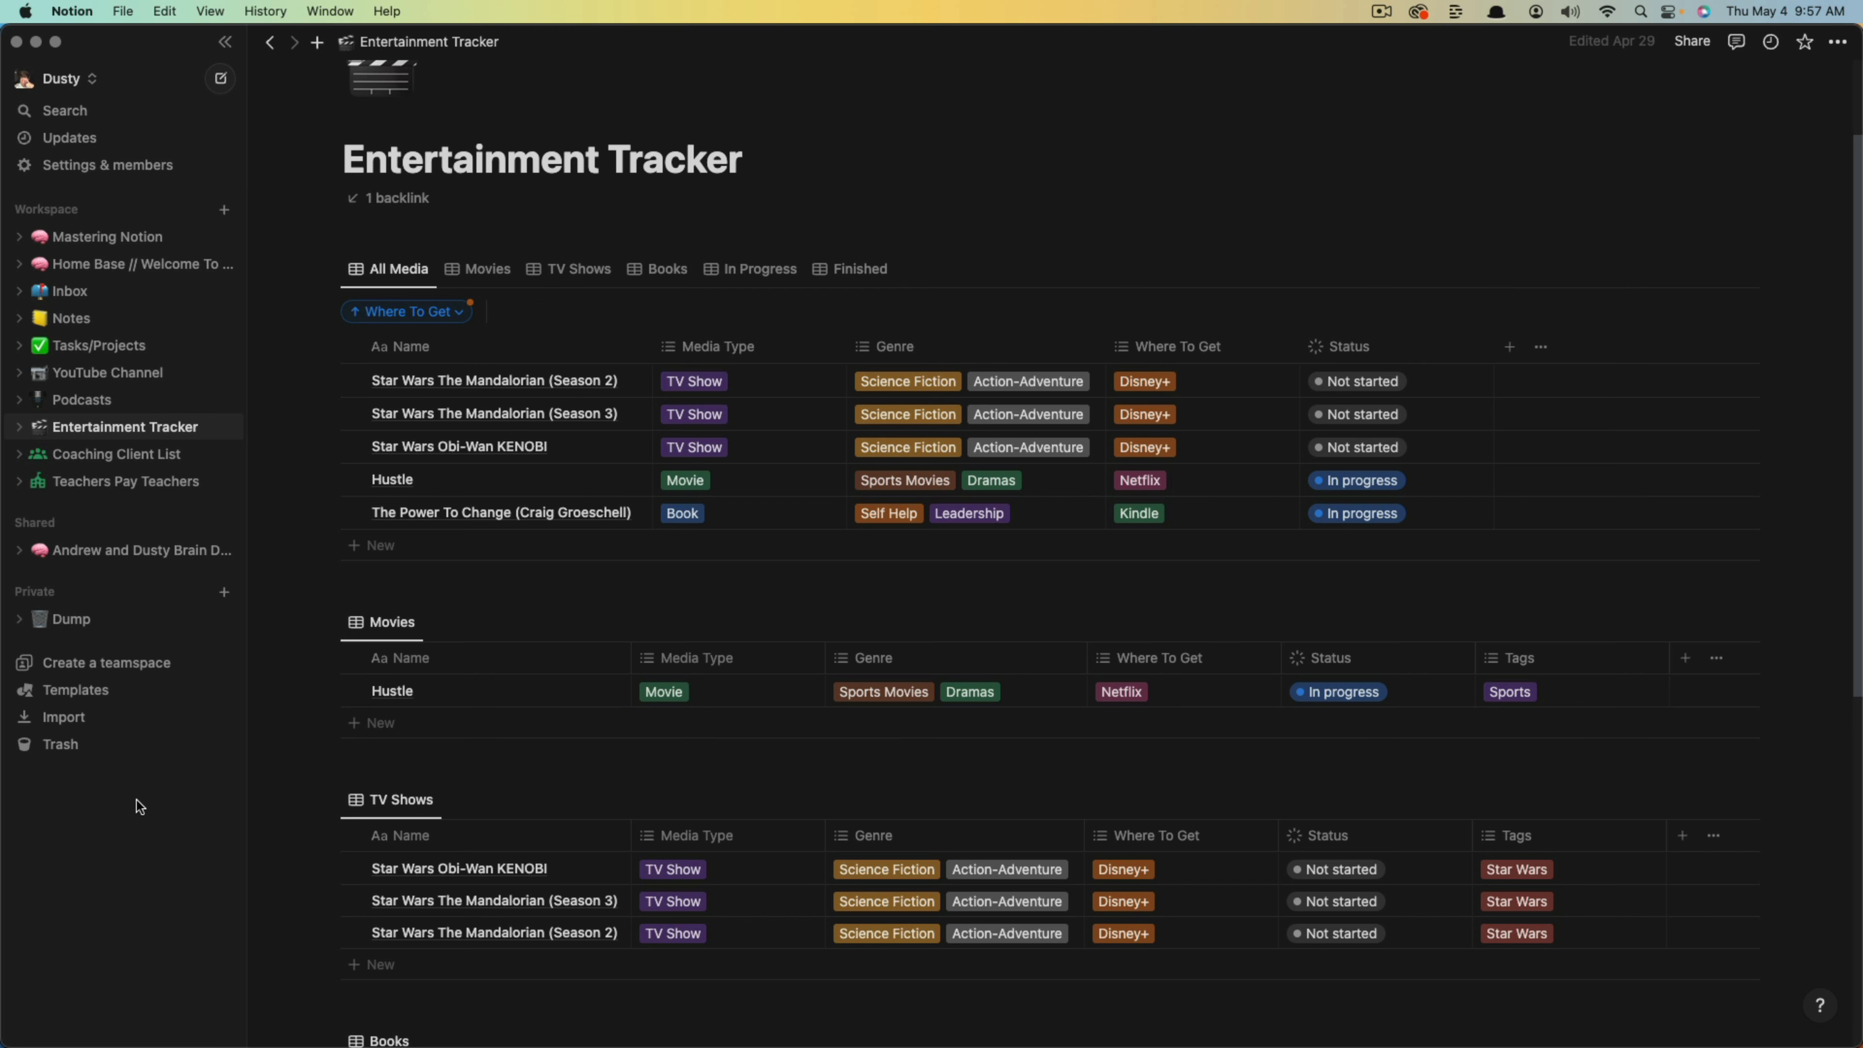
Open the import options, choose Google Docs as the source and cancel the file selection.
{"action": "left_click", "coordinate": [75, 719]}
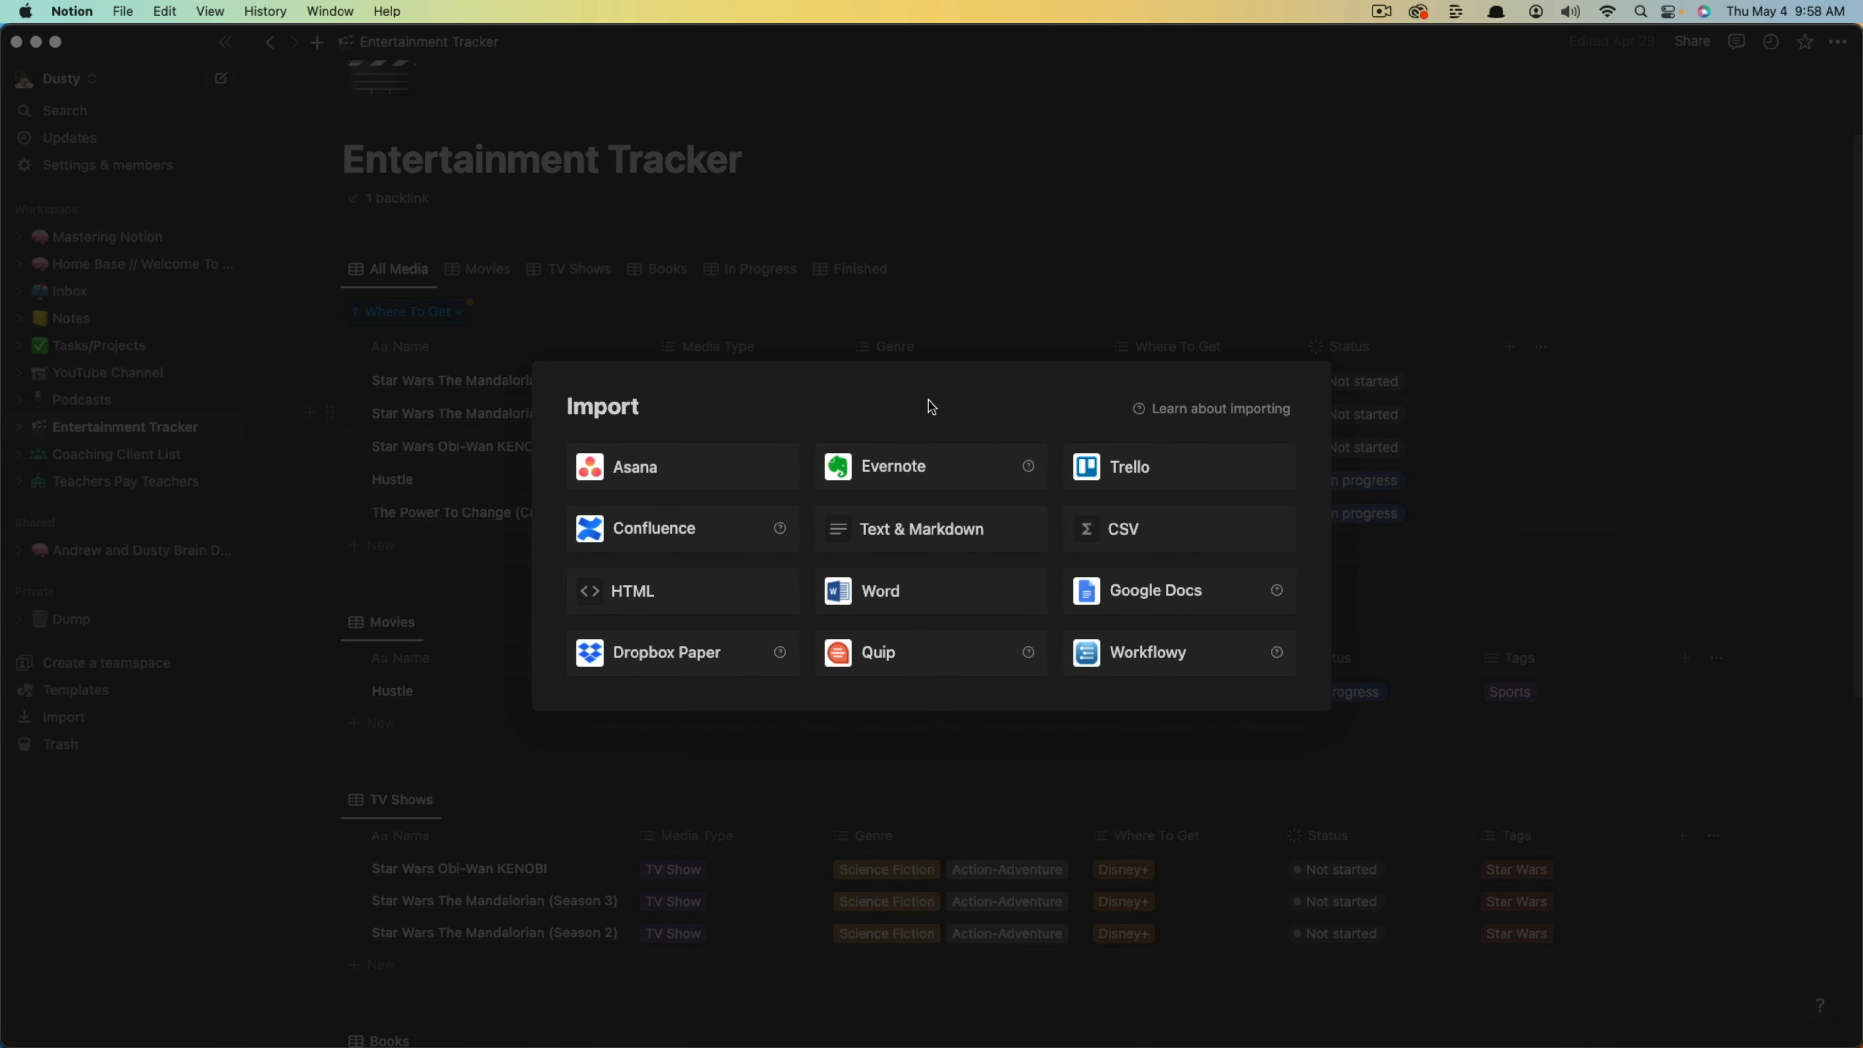
{"action": "left_click", "coordinate": [1157, 594]}
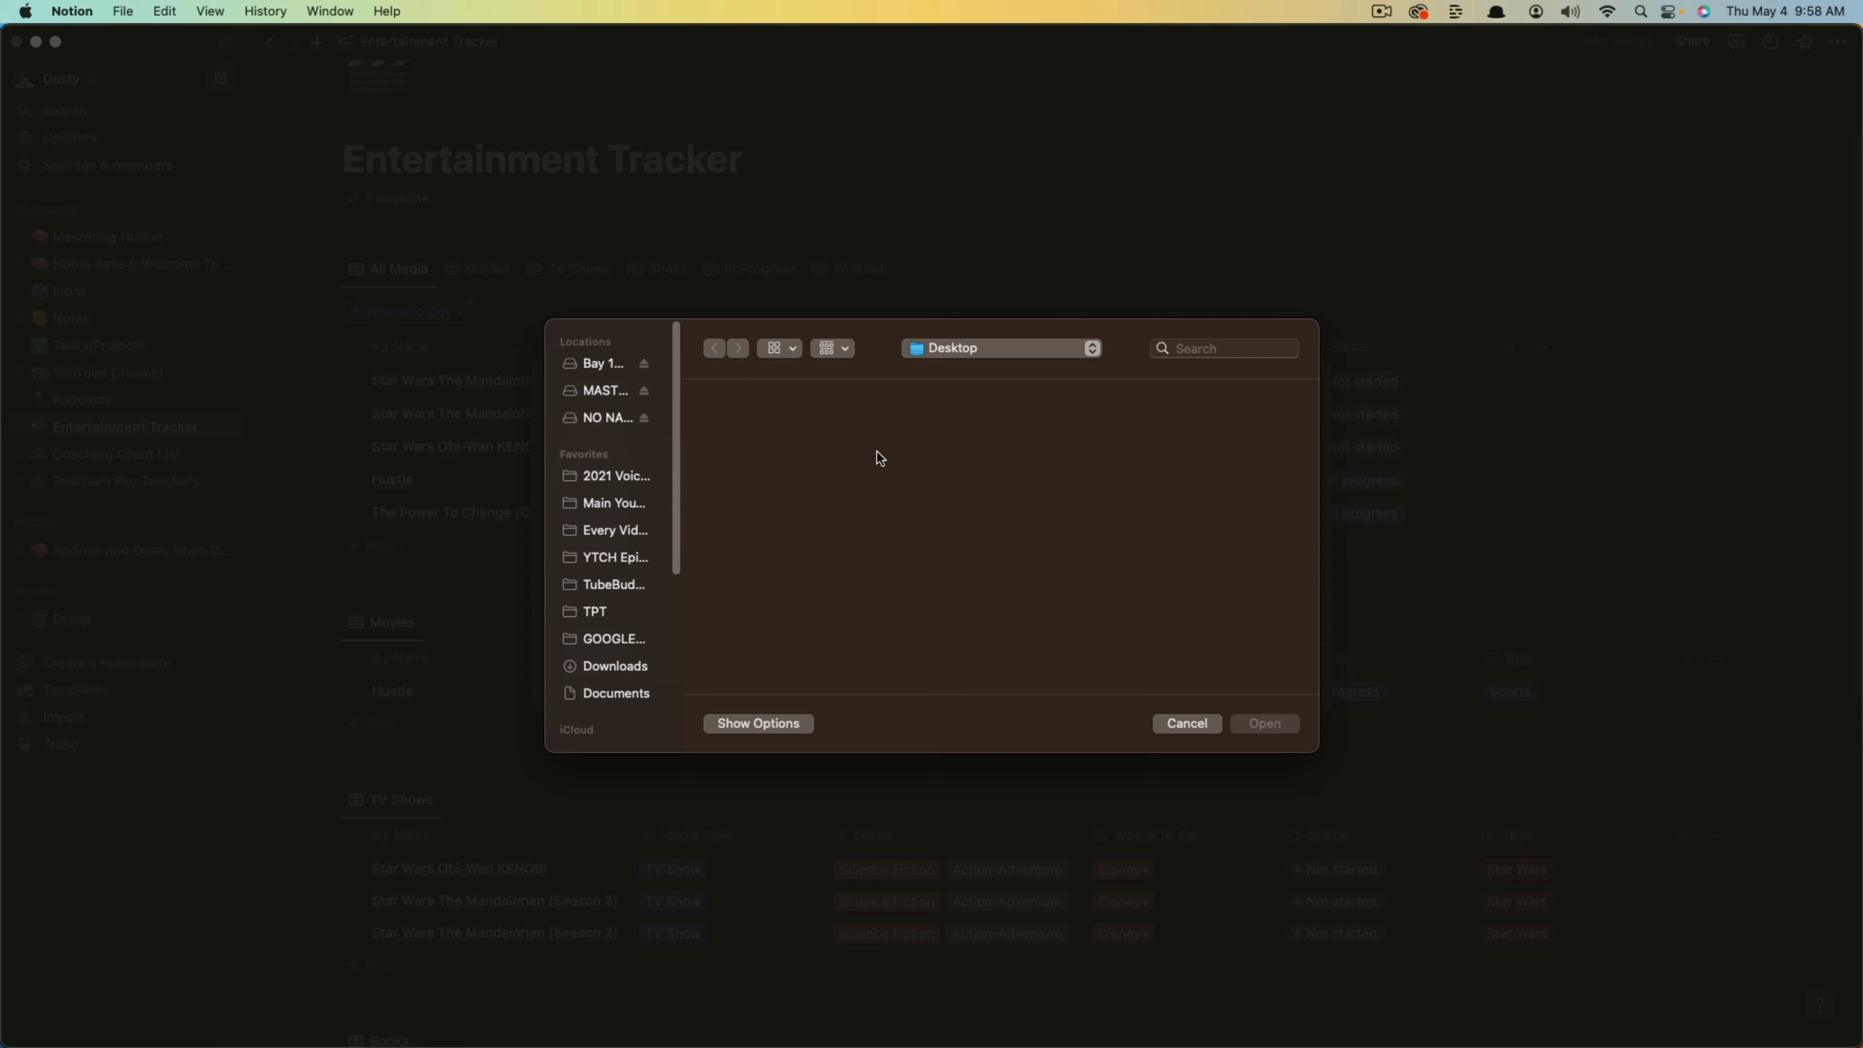
{"action": "left_click", "coordinate": [1202, 722]}
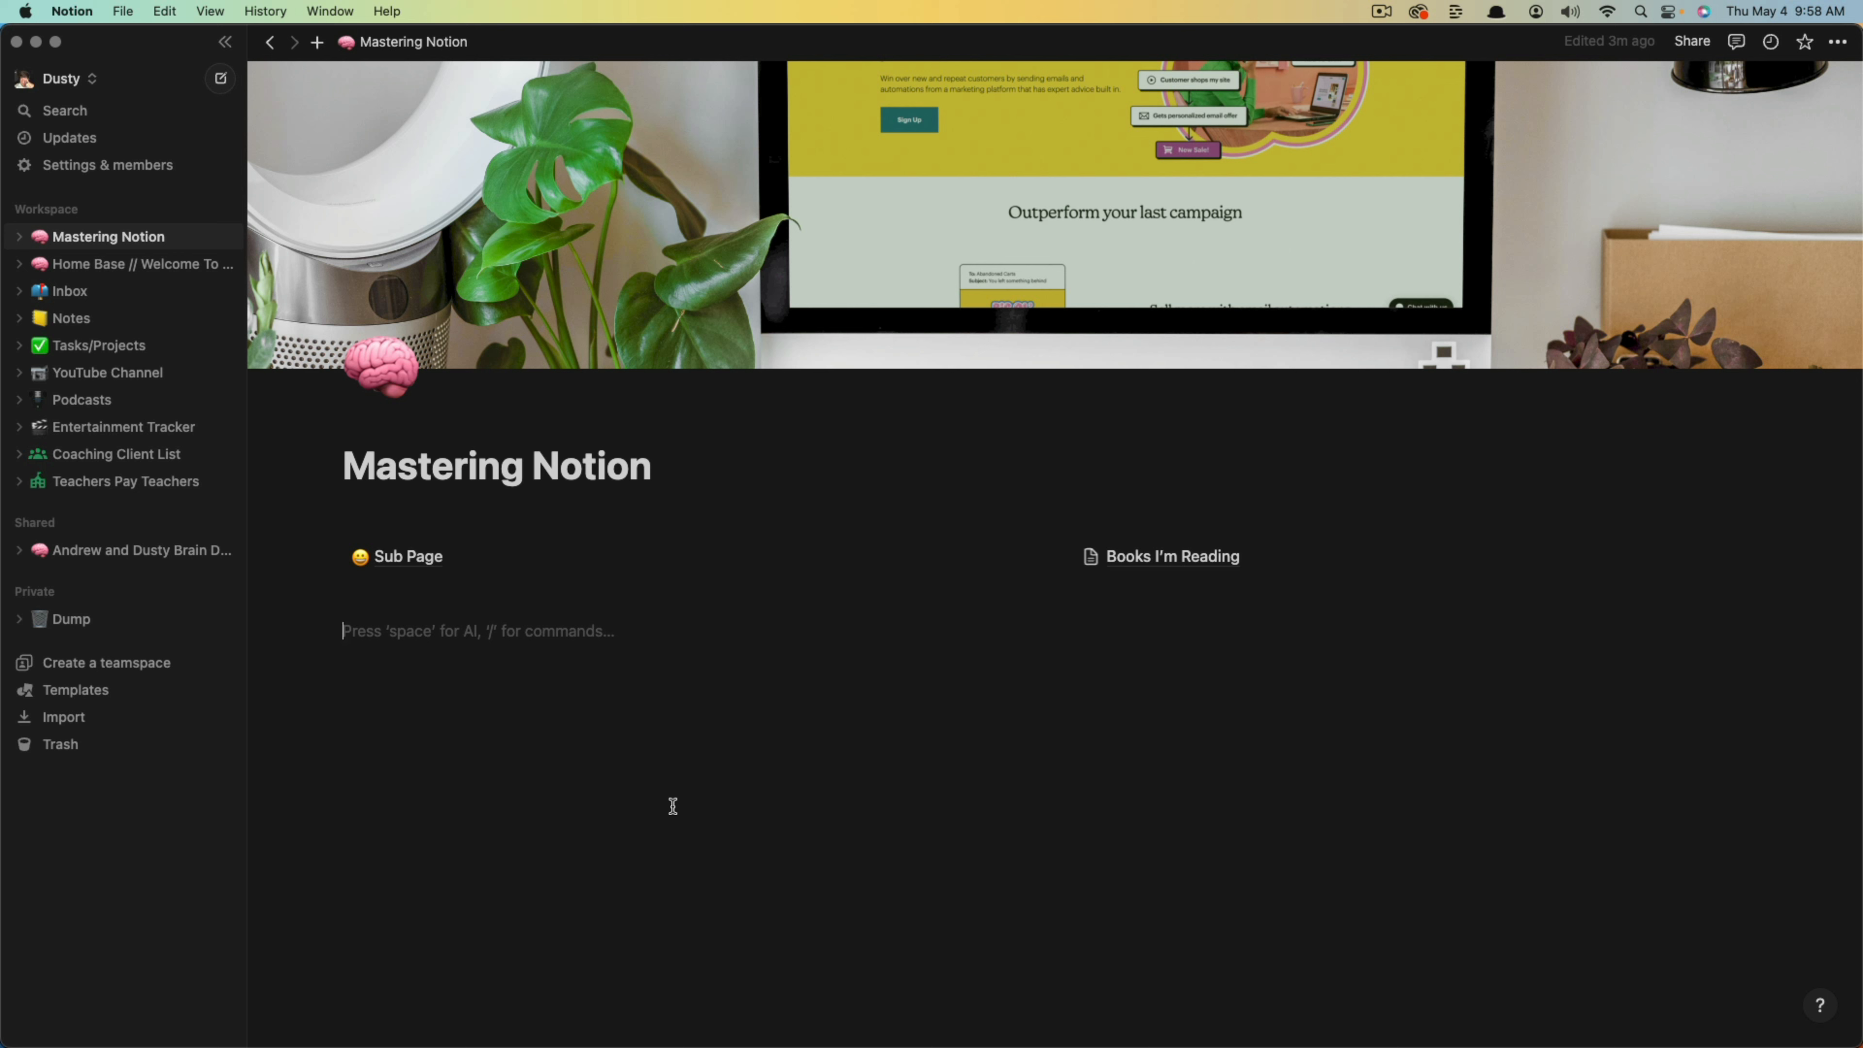
Embed the copied Google Maps link on the Mastering Notion page and move the map beneath Books I'm Reading.
{"action": "type", "text": "/"}
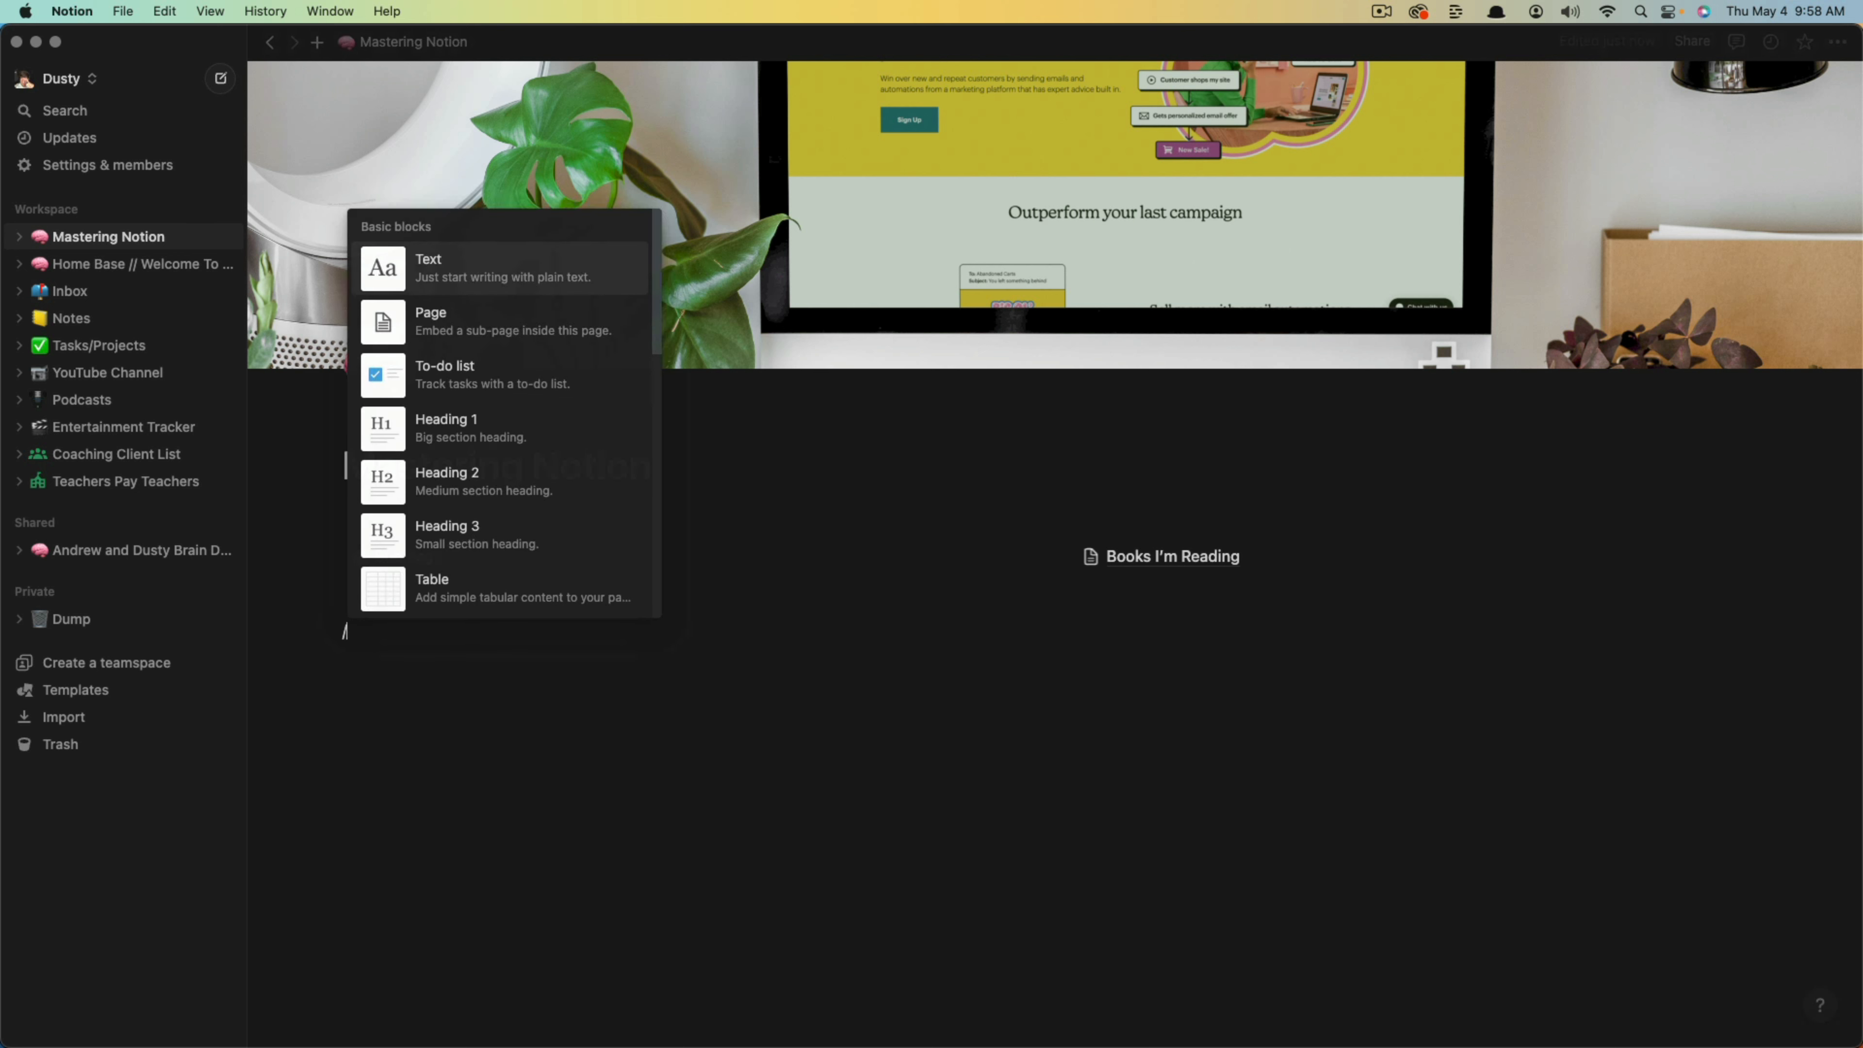
{"action": "type", "text": "em"}
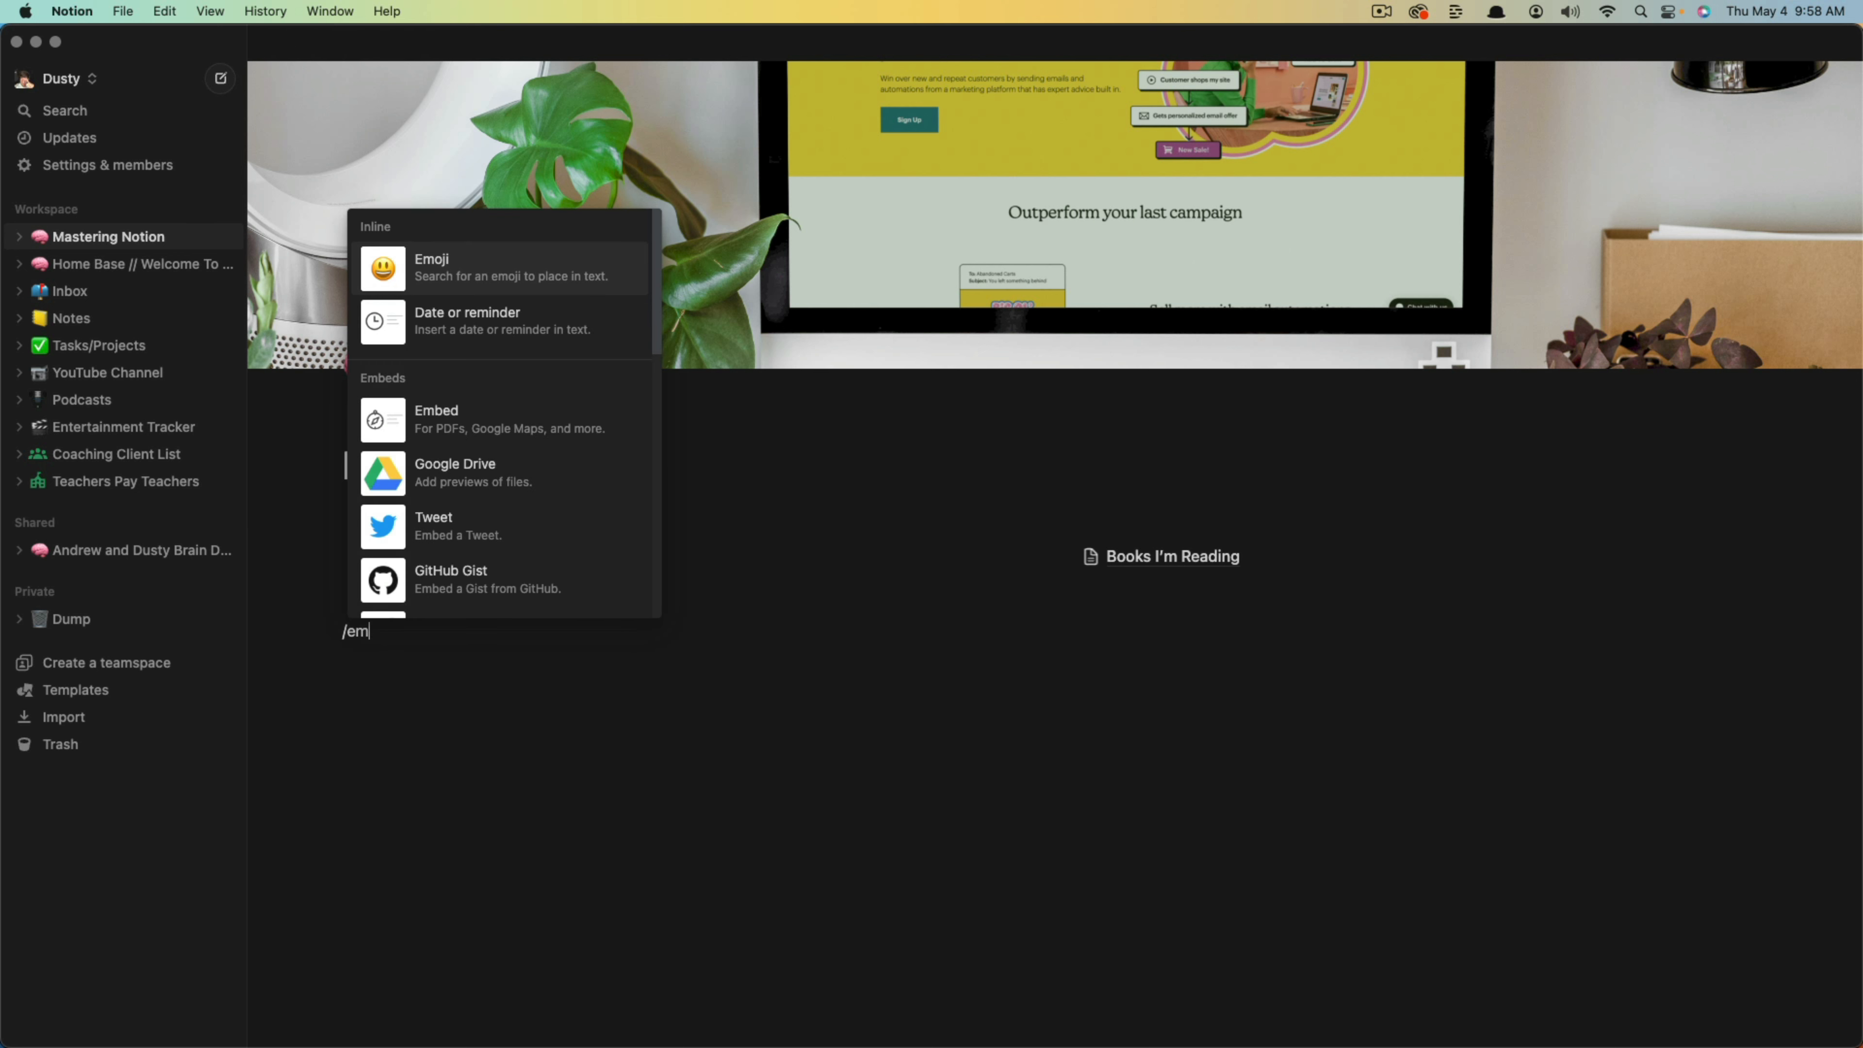
{"action": "type", "text": "bed"}
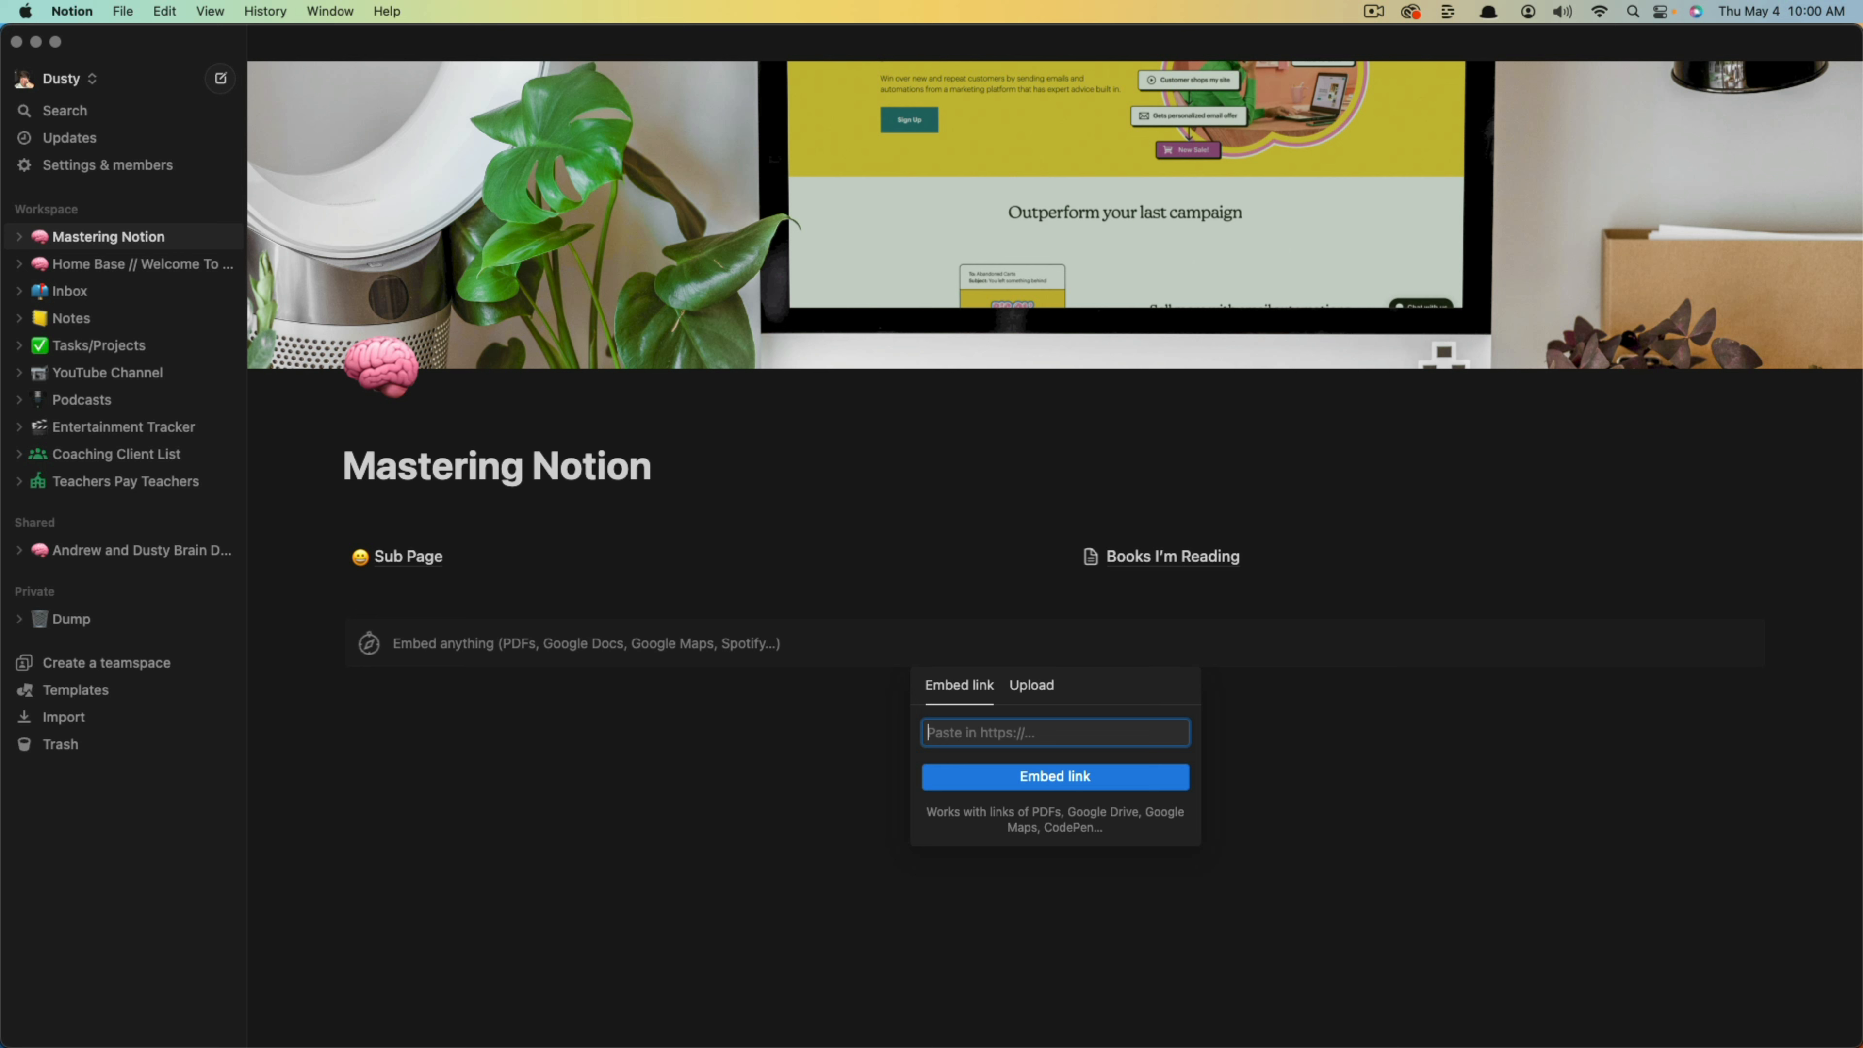
{"action": "key", "text": "super+v"}
{"action": "left_click", "coordinate": [1027, 777]}
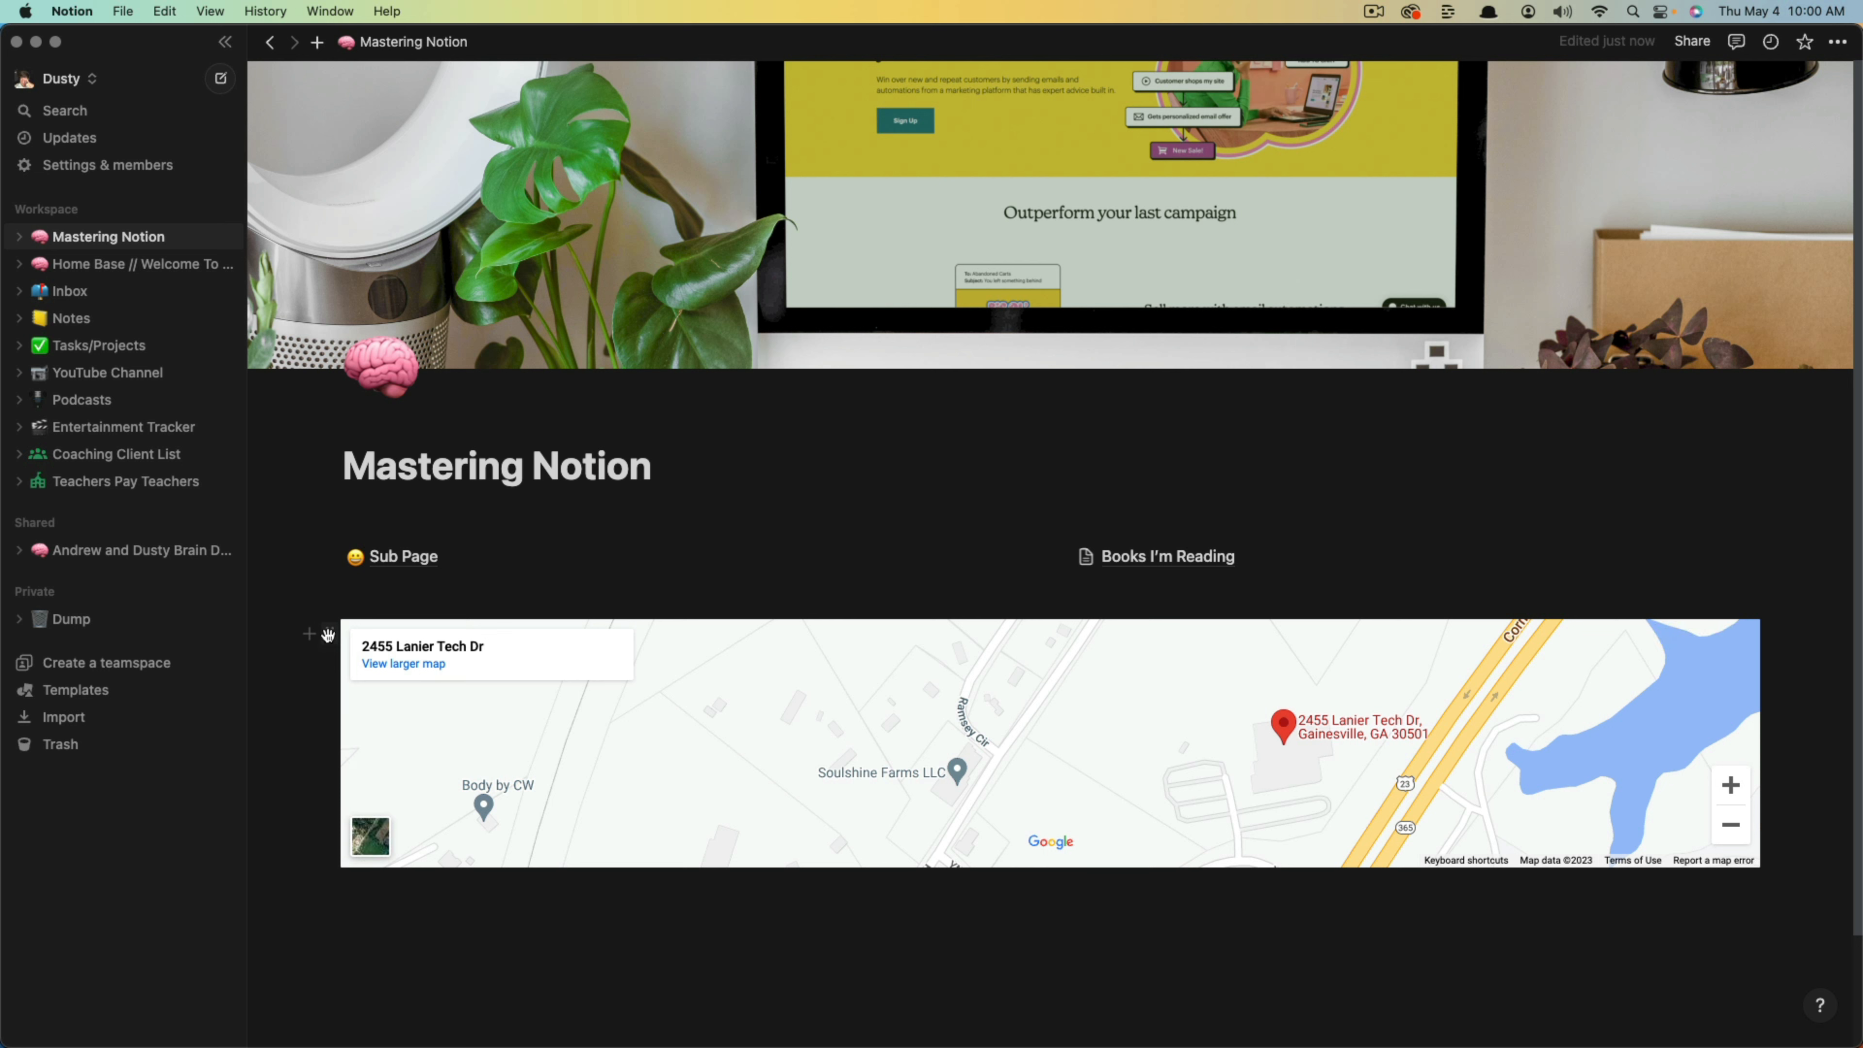
{"action": "left_click_drag", "start_coordinate": [327, 634], "coordinate": [1061, 686]}
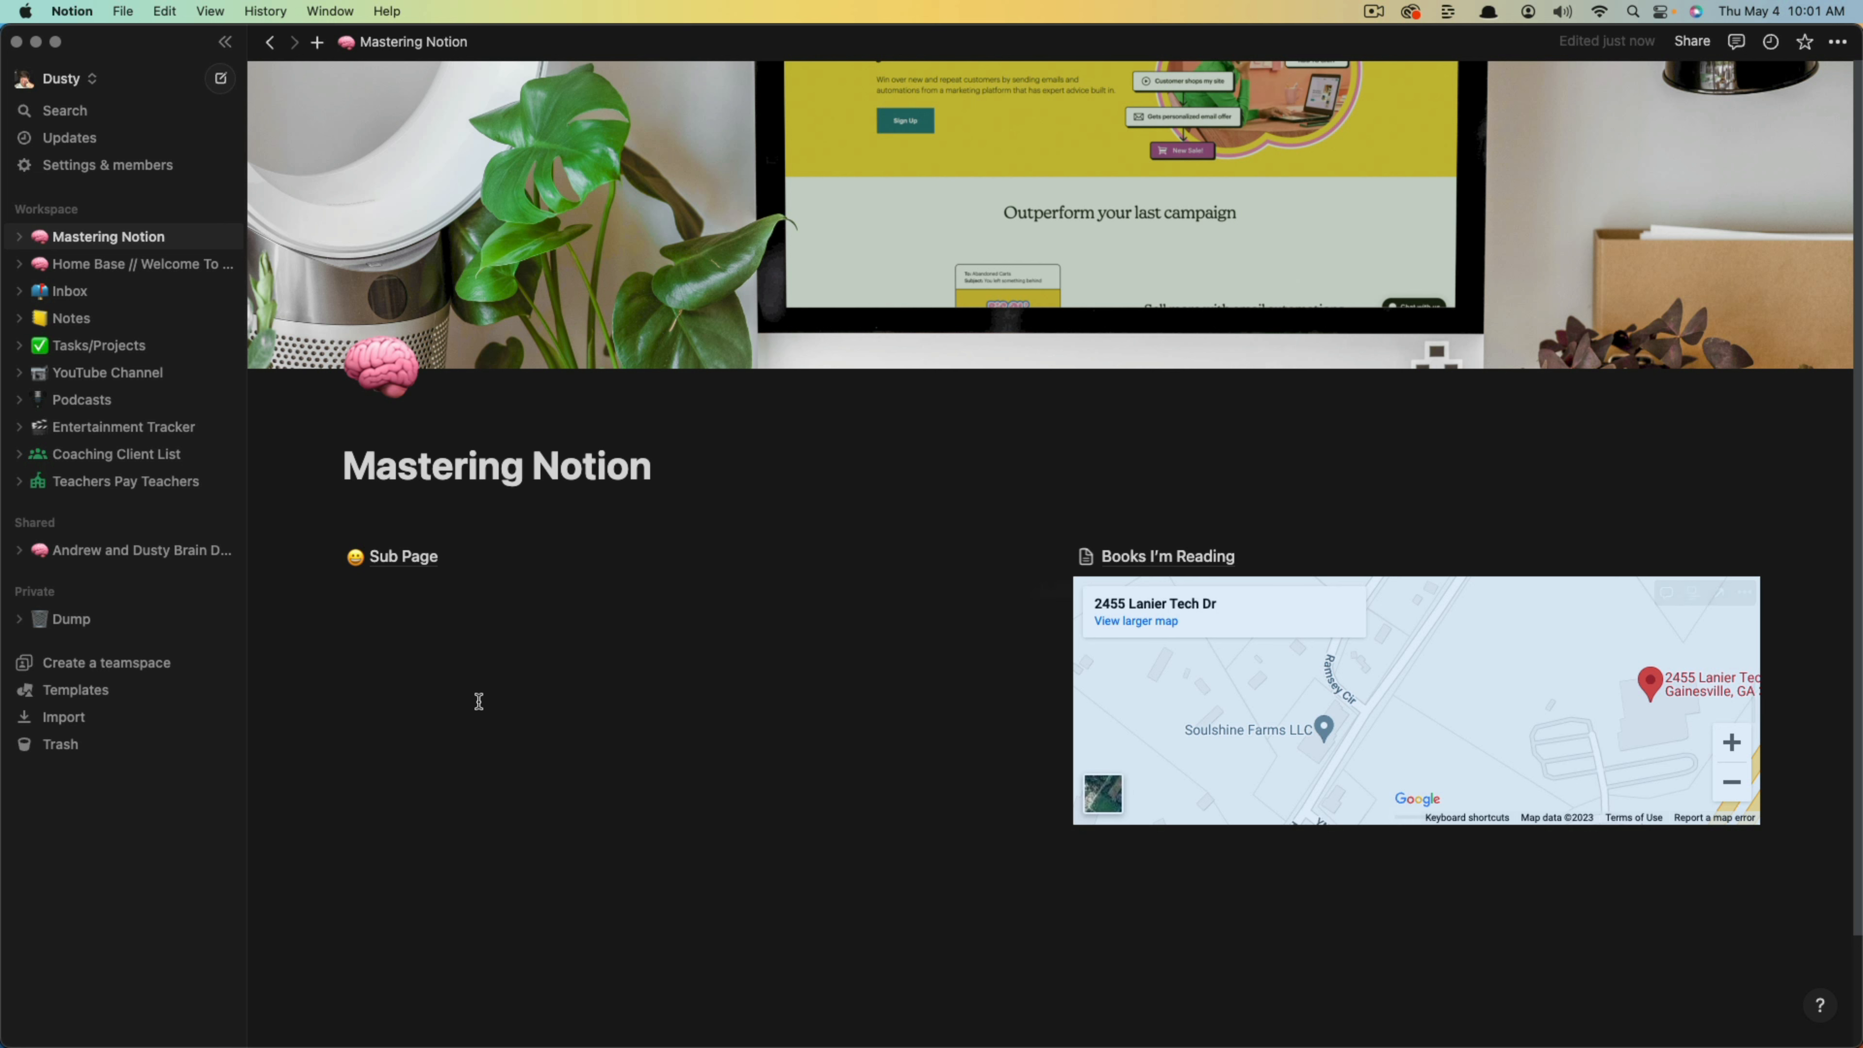
{"action": "left_click", "coordinate": [391, 617]}
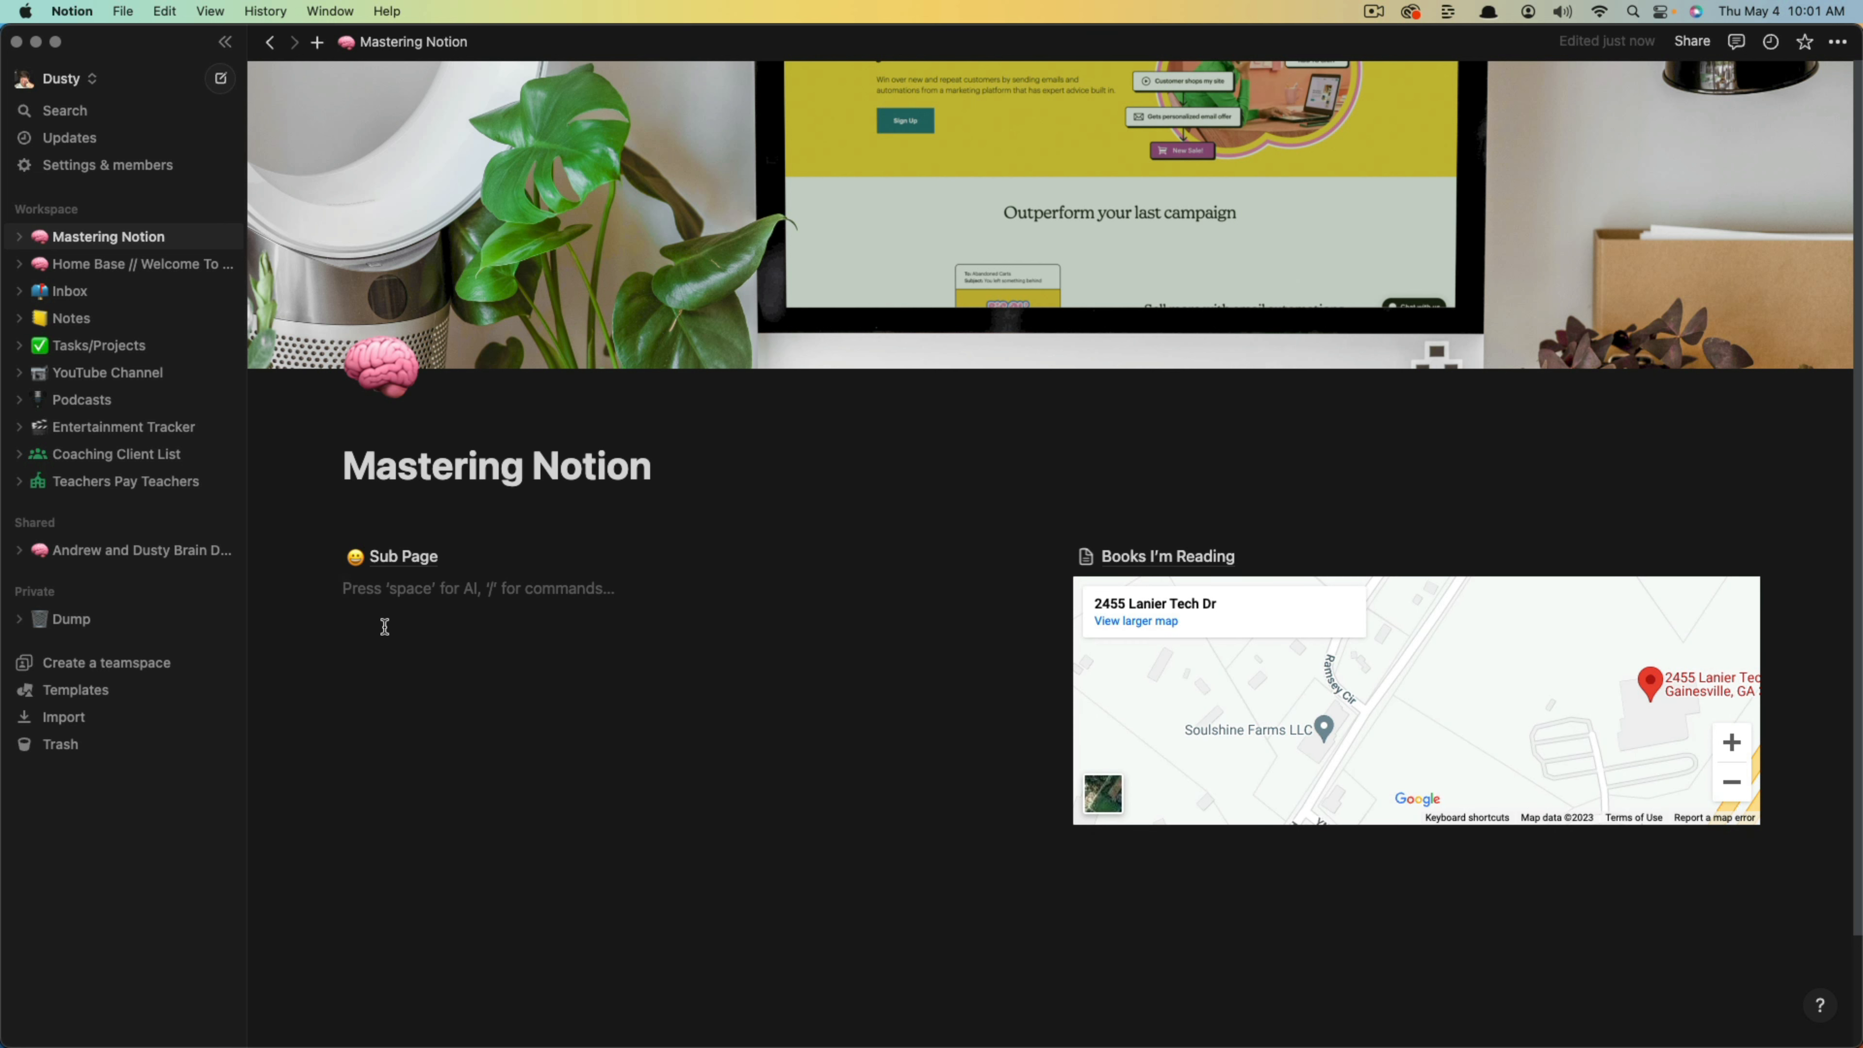
{"action": "type", "text": "/"}
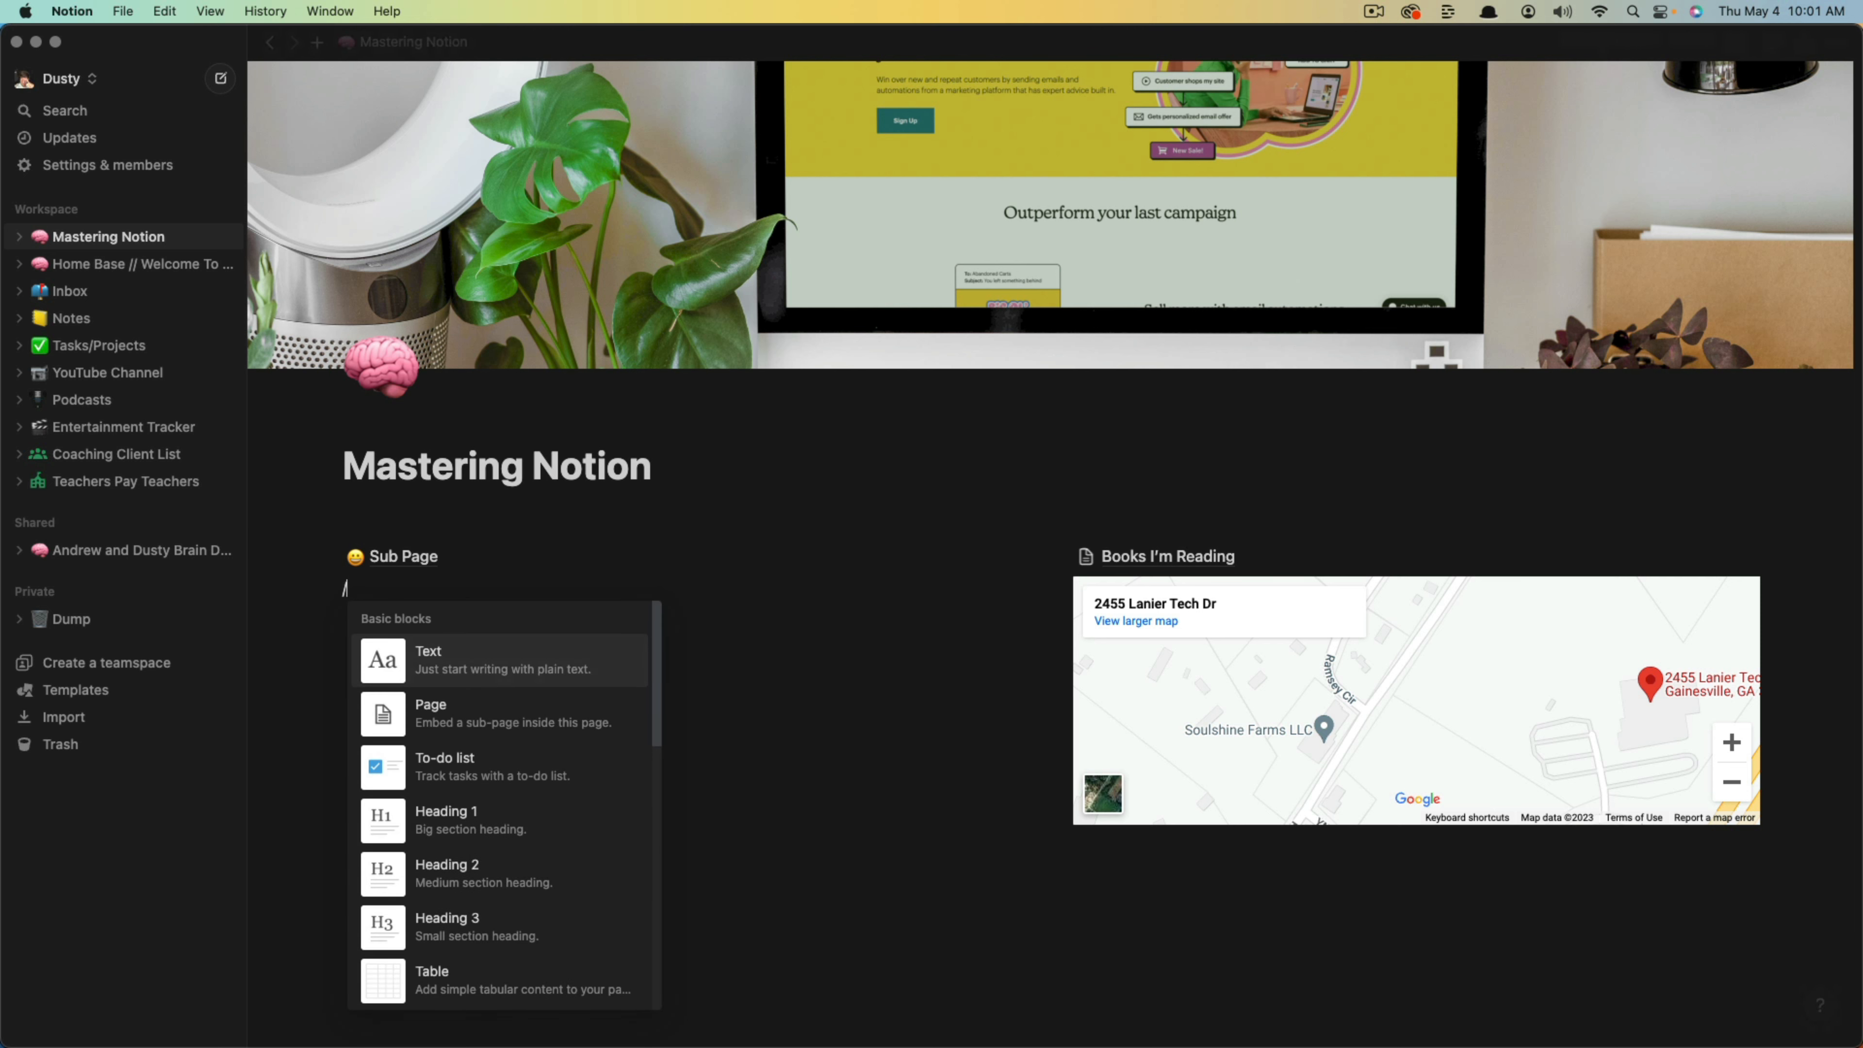
{"action": "type", "text": "book"}
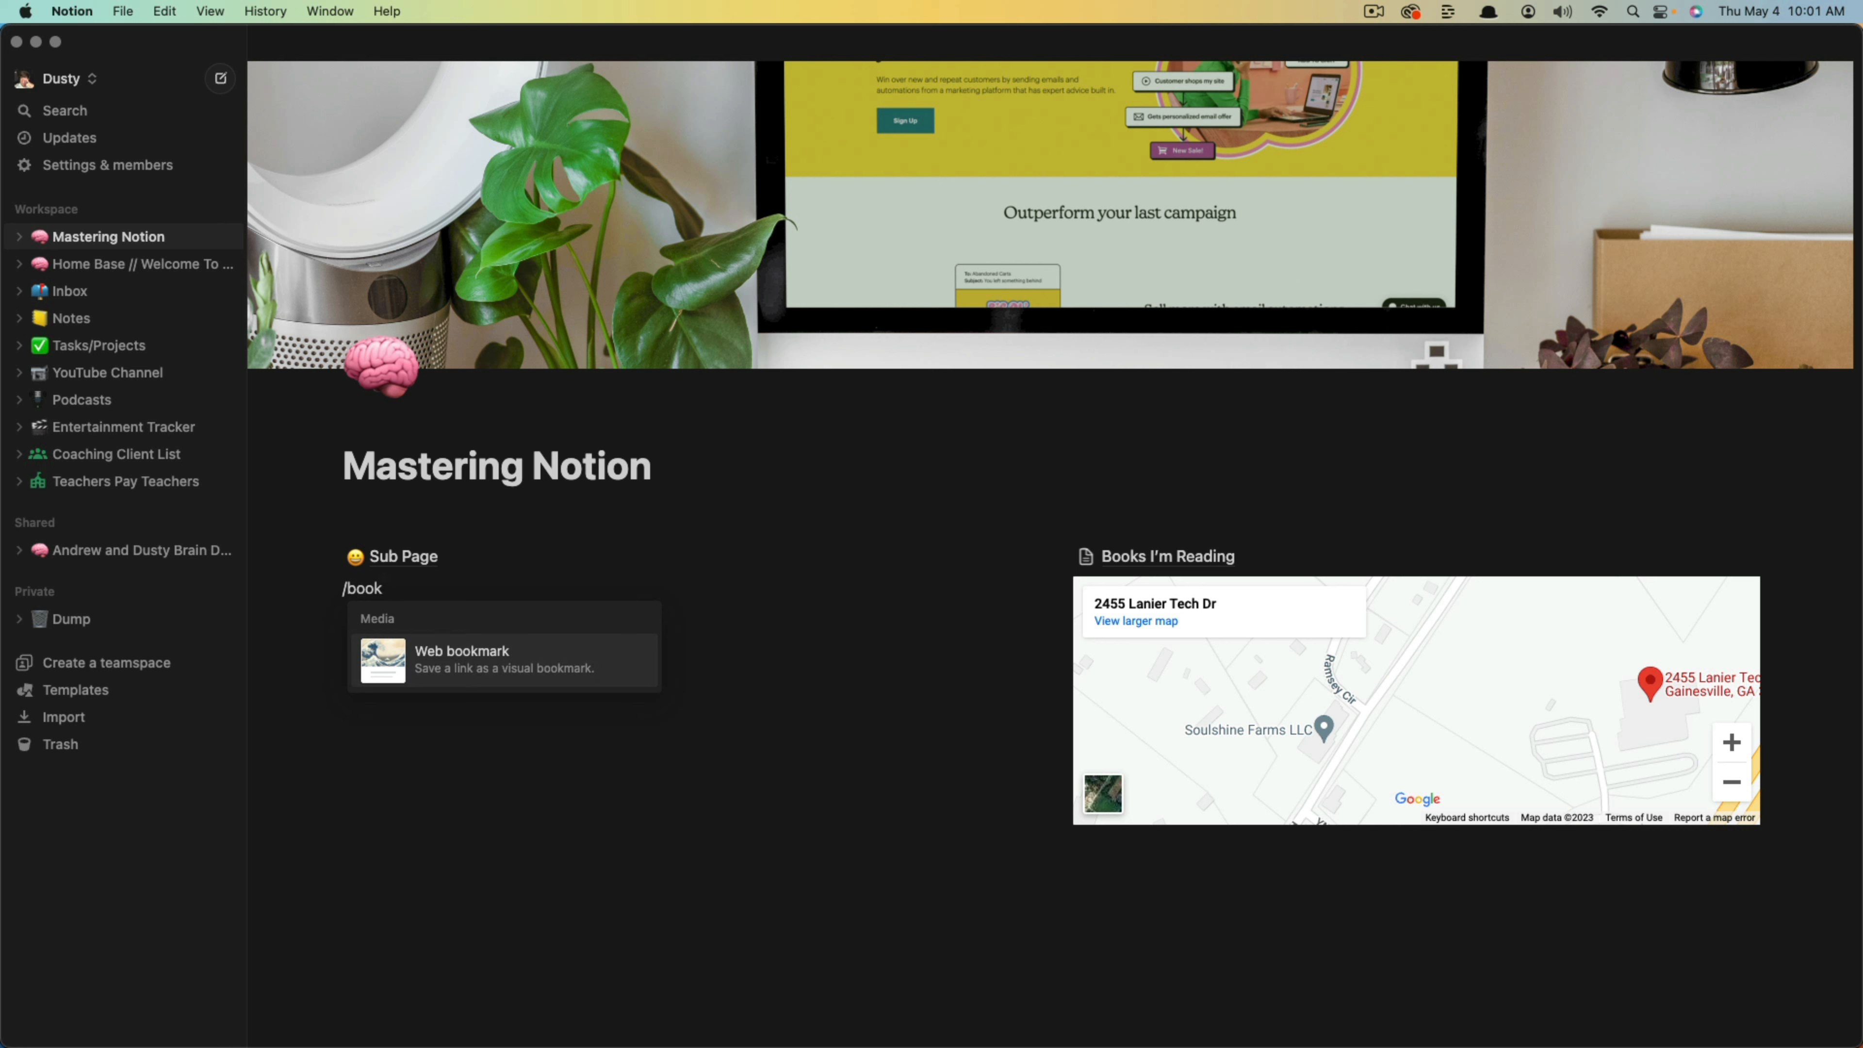
{"action": "key", "text": "Return"}
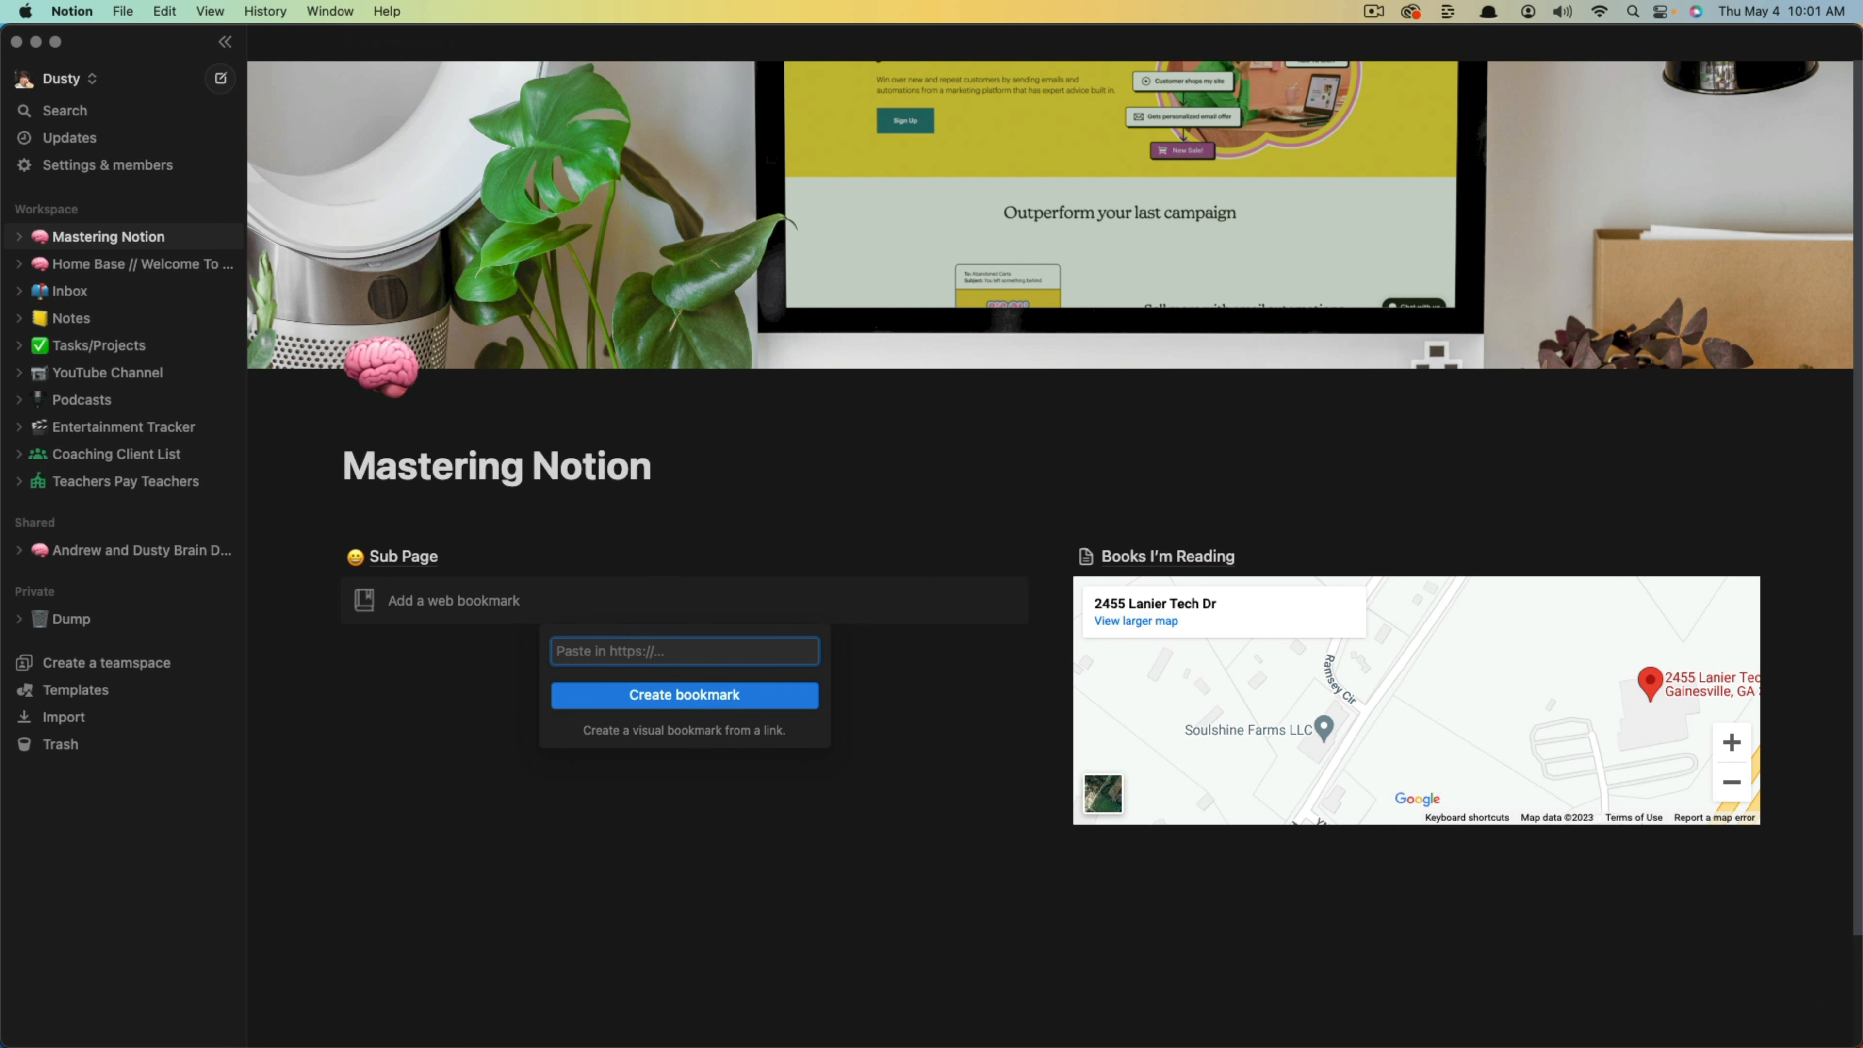
{"action": "key", "text": "super+Tab"}
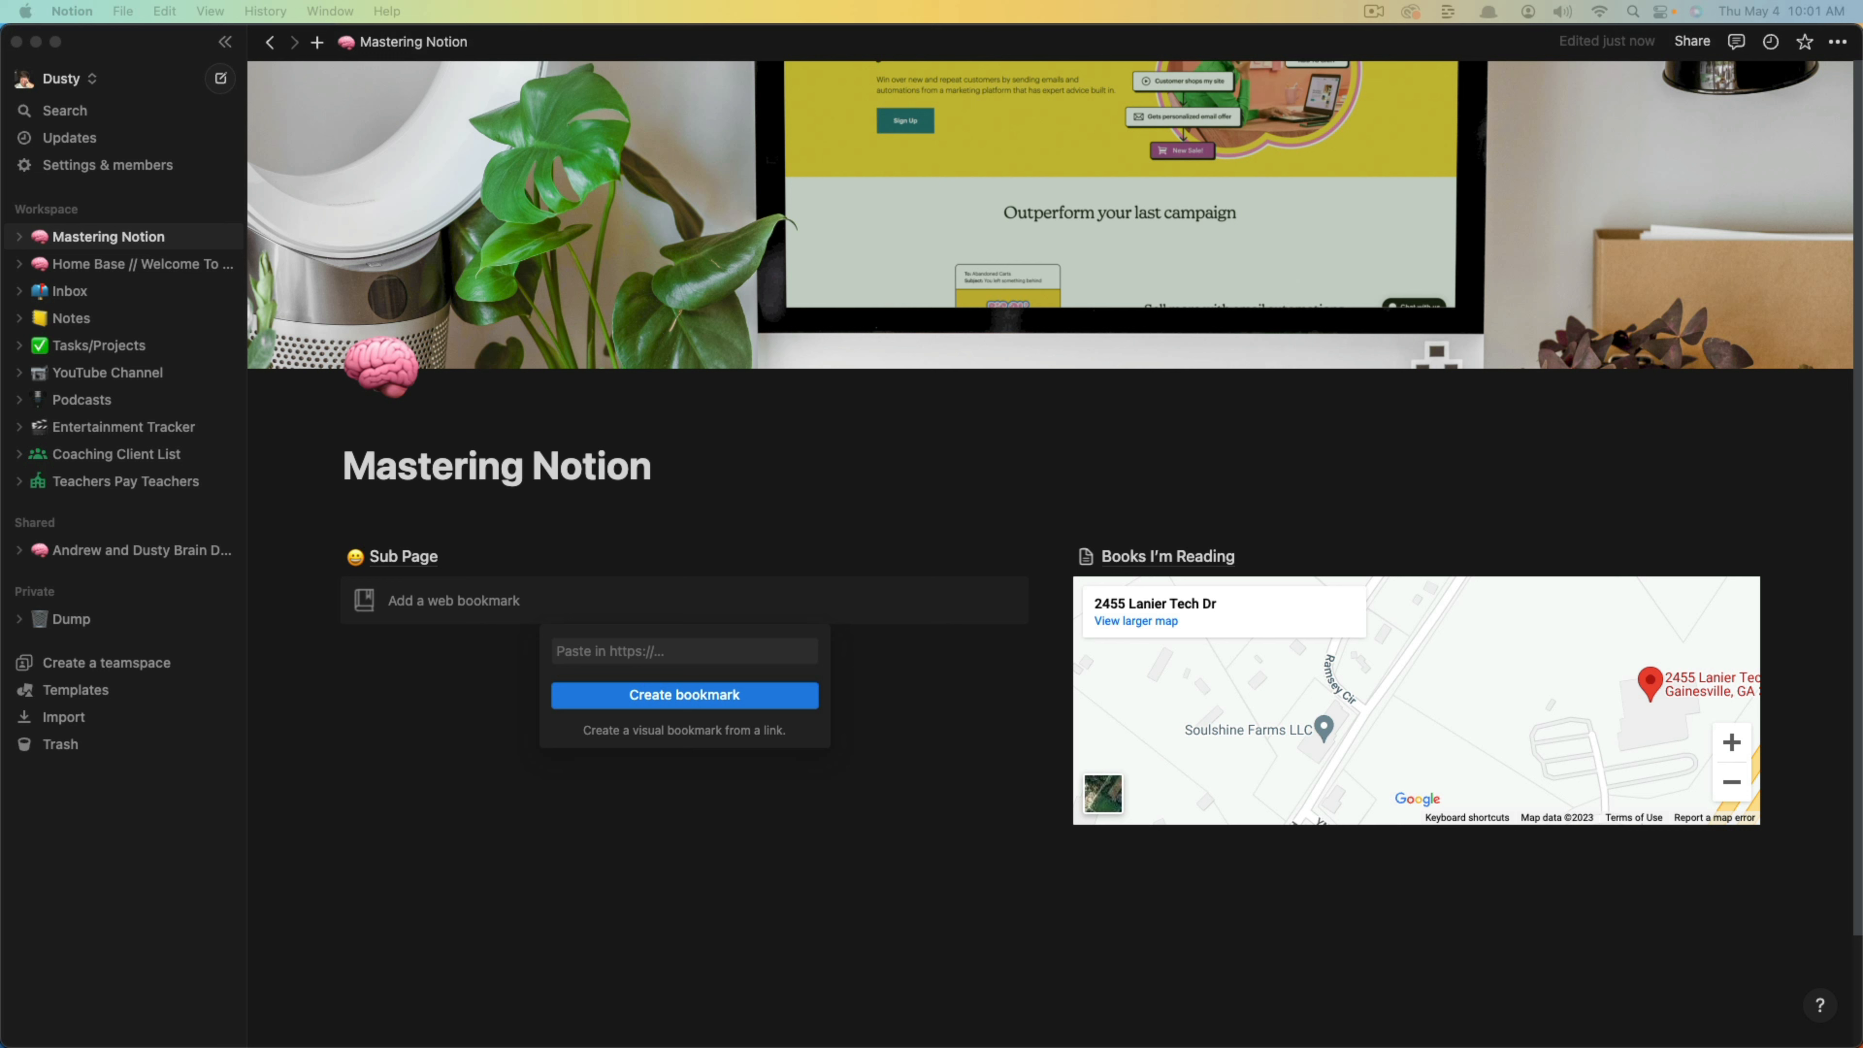
{"action": "left_click", "coordinate": [621, 651]}
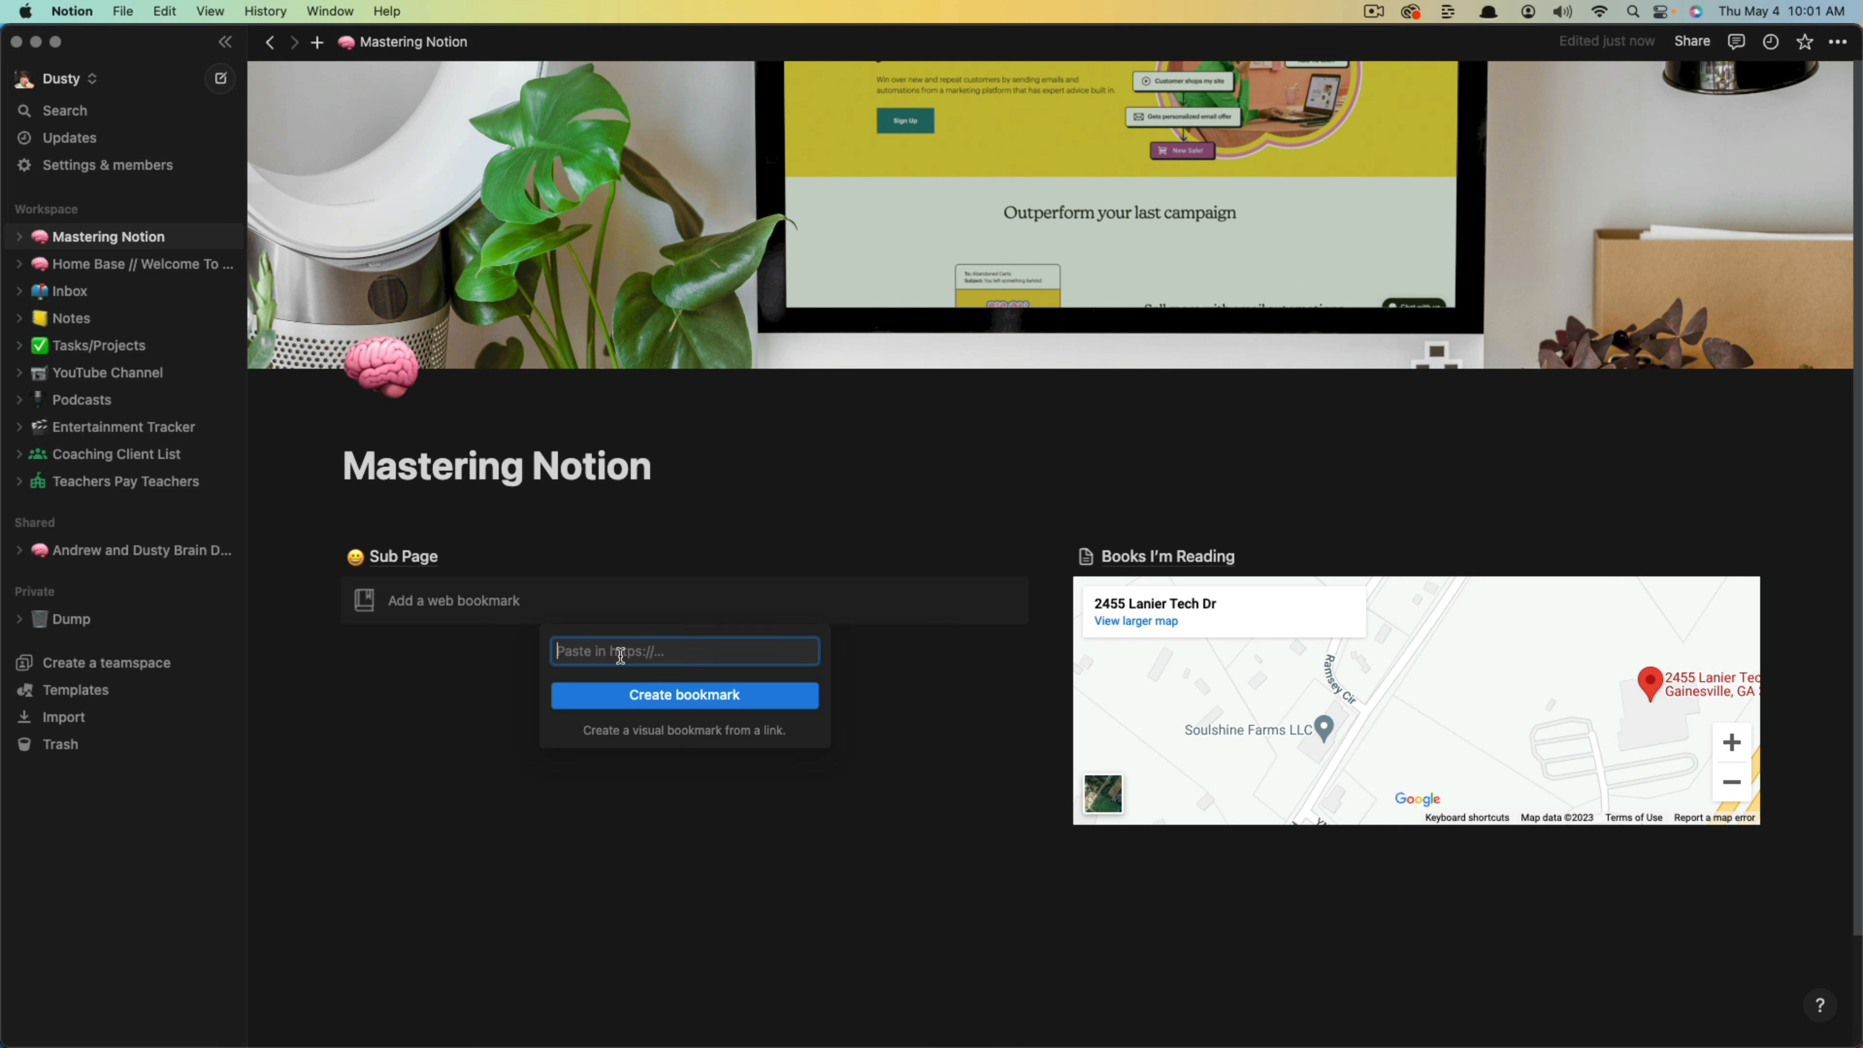
{"action": "type", "text": "https://www.youtube.com/channel/UC_Gz-8R2G8jBs20ro9AL9"}
{"action": "left_click", "coordinate": [626, 701]}
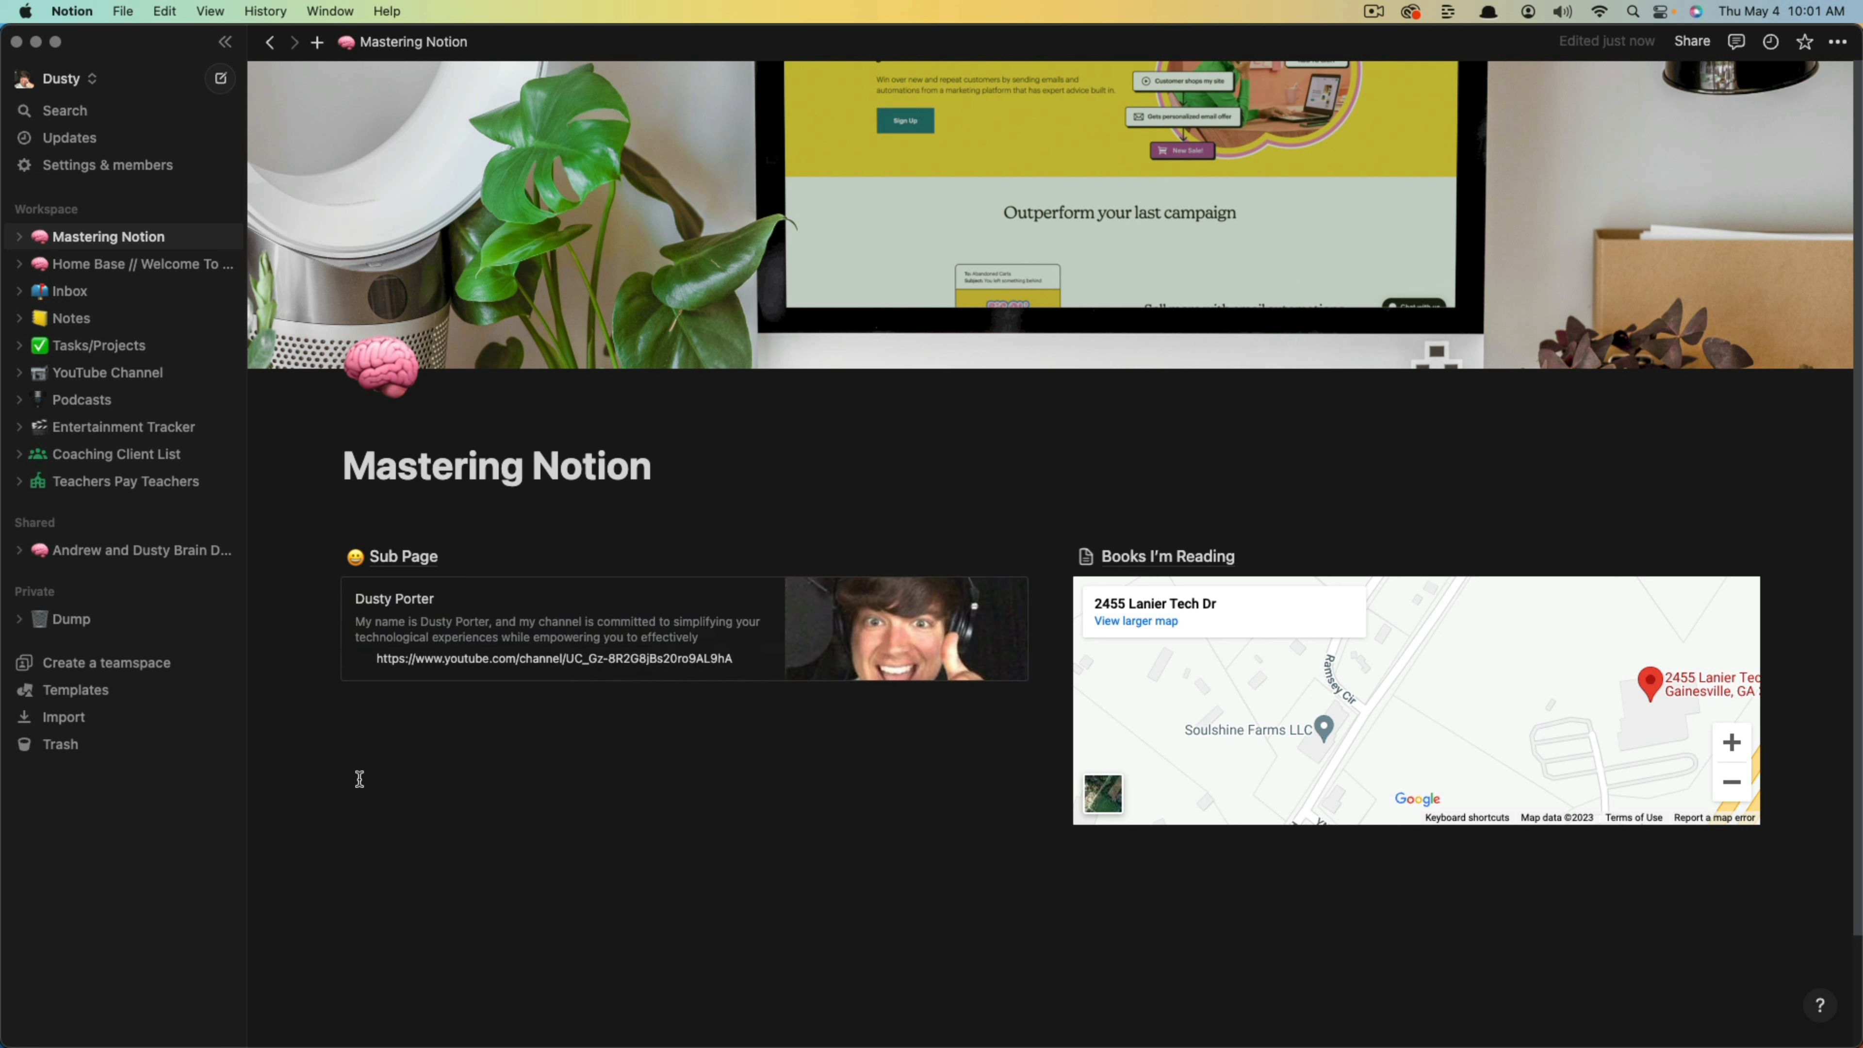
Give the web bookmark a purple background and move it into a new third column beside the map.
{"action": "left_click_drag", "start_coordinate": [357, 777], "coordinate": [847, 740]}
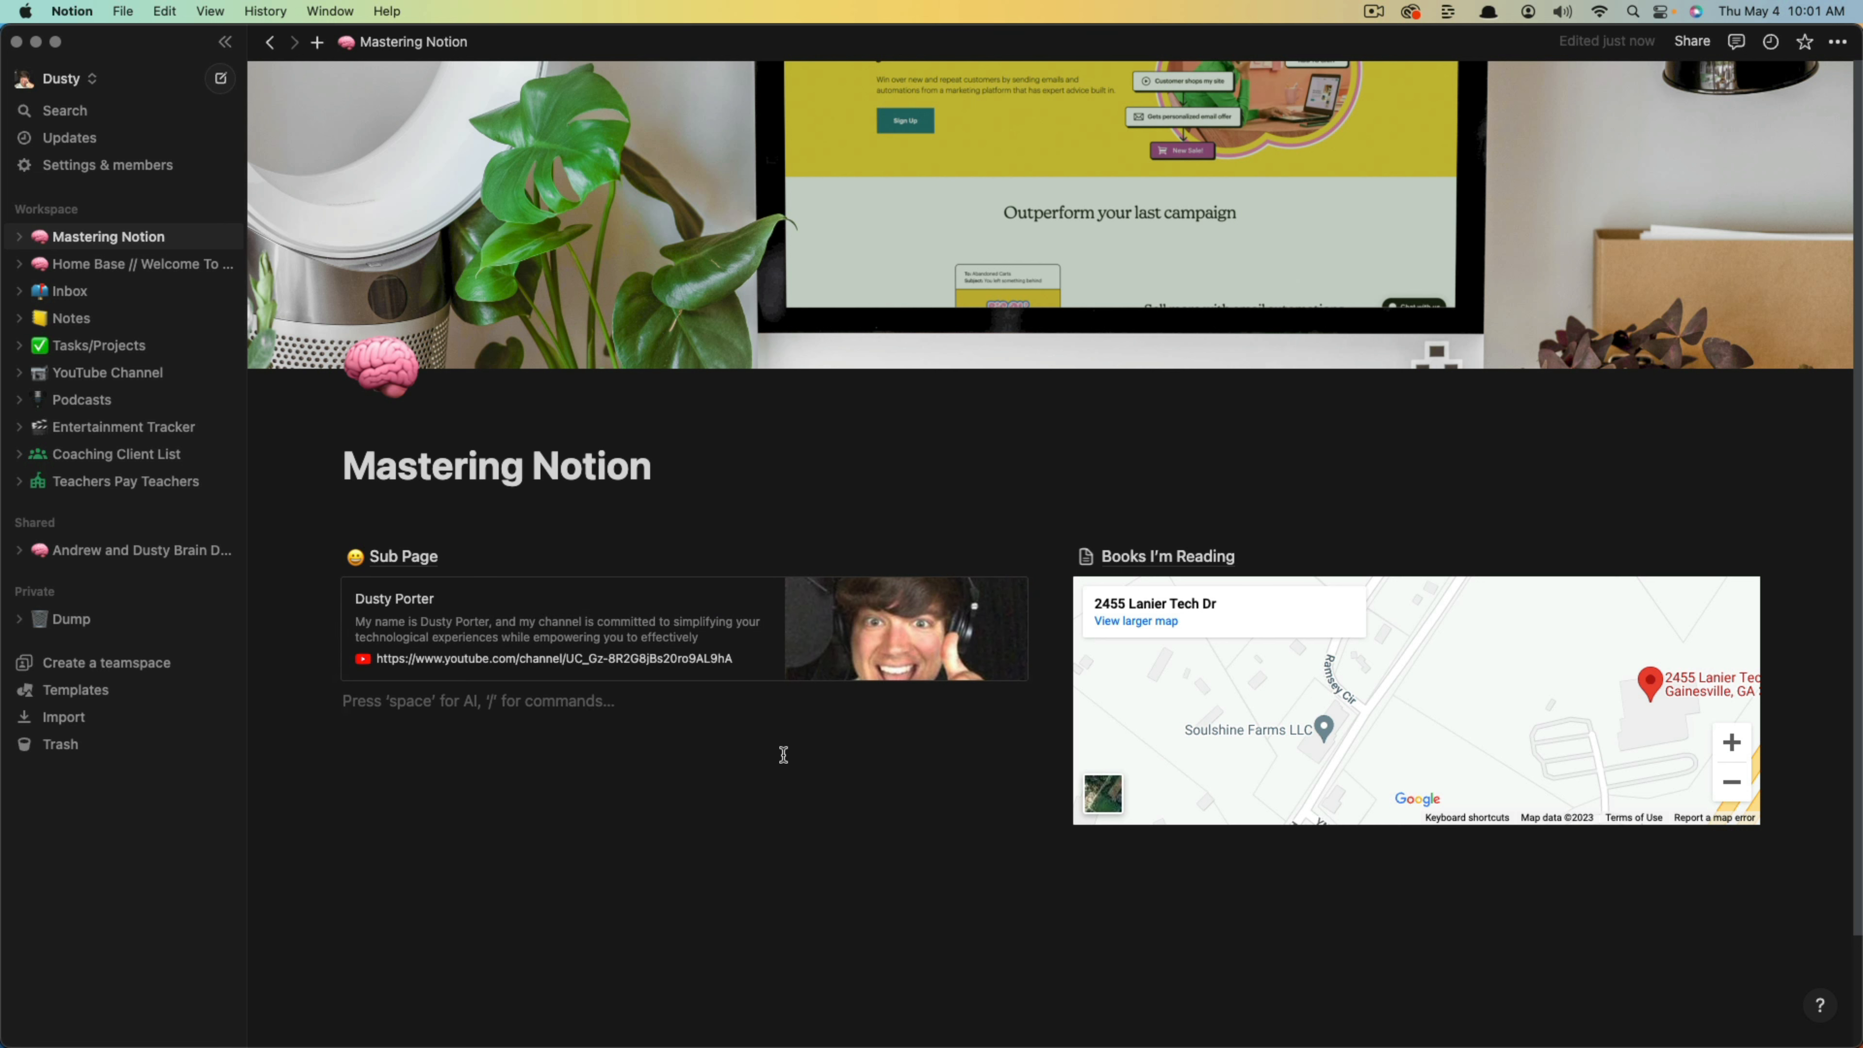
{"action": "left_click", "coordinate": [1014, 594]}
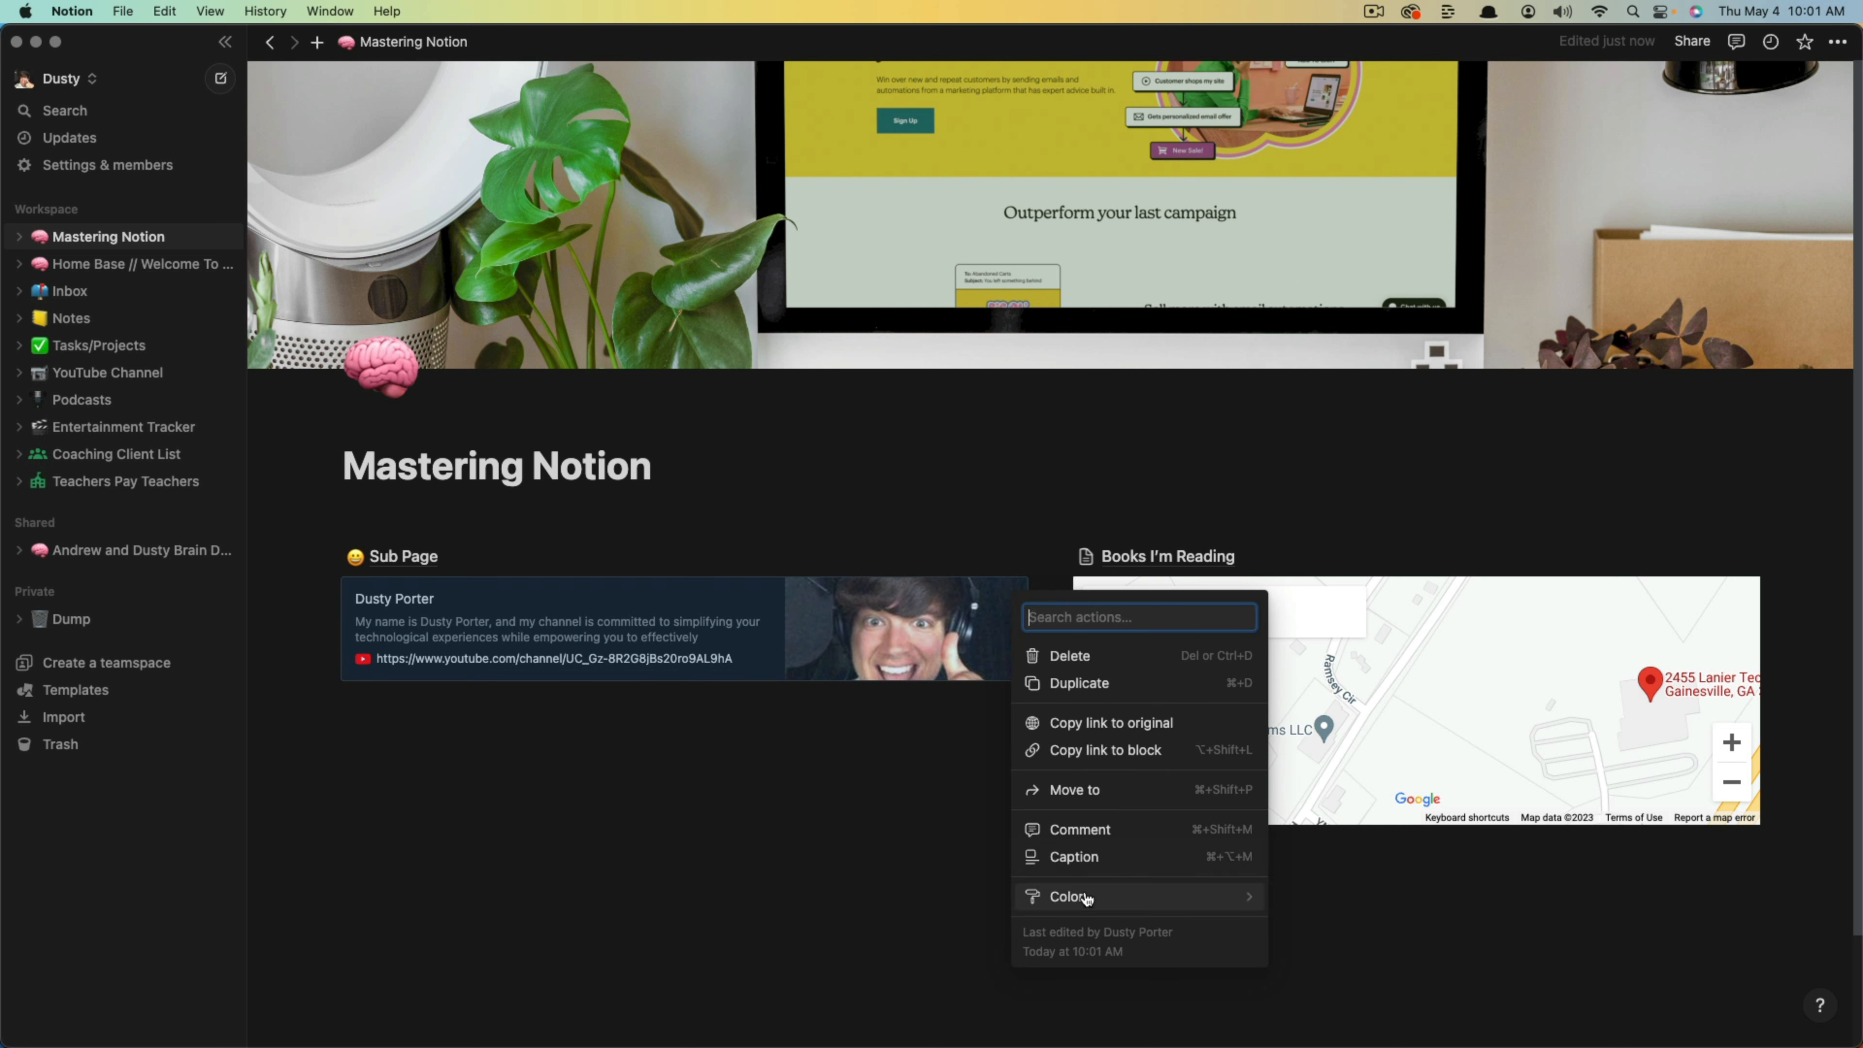
{"action": "mouse_move", "coordinate": [1098, 899]}
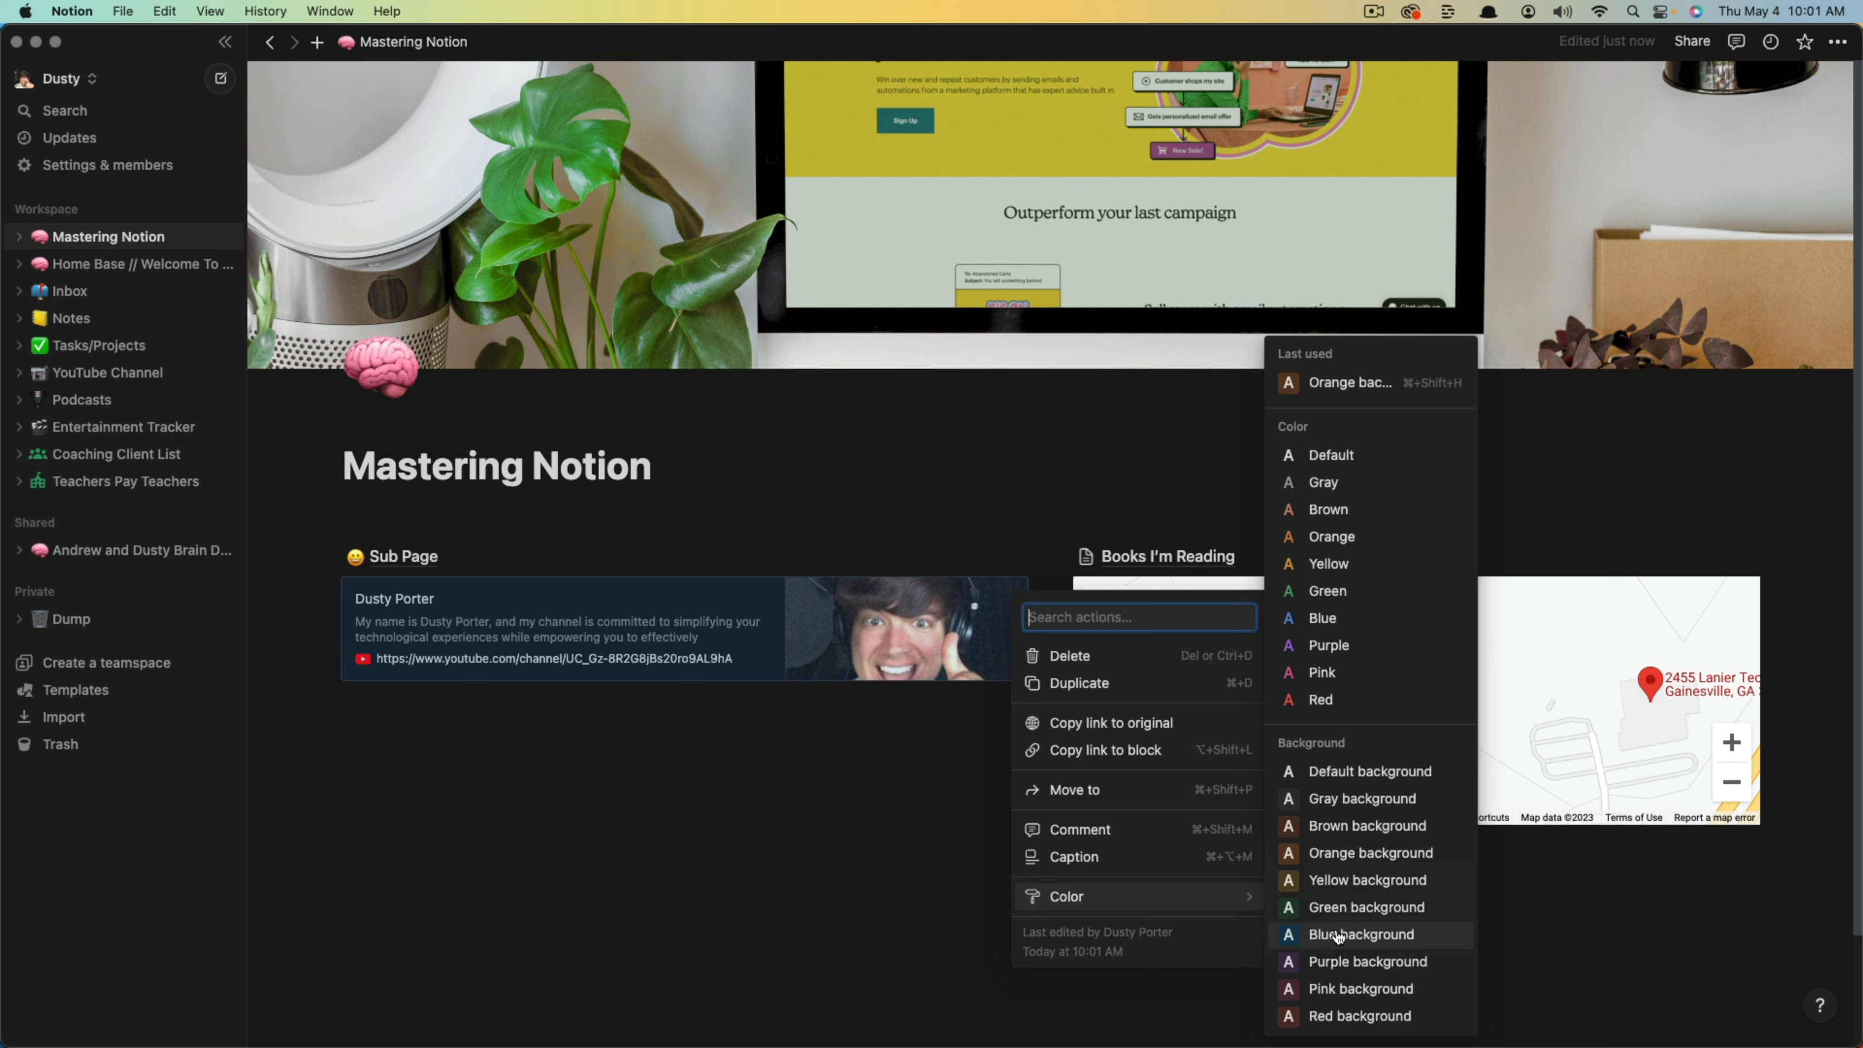
{"action": "left_click", "coordinate": [1327, 960]}
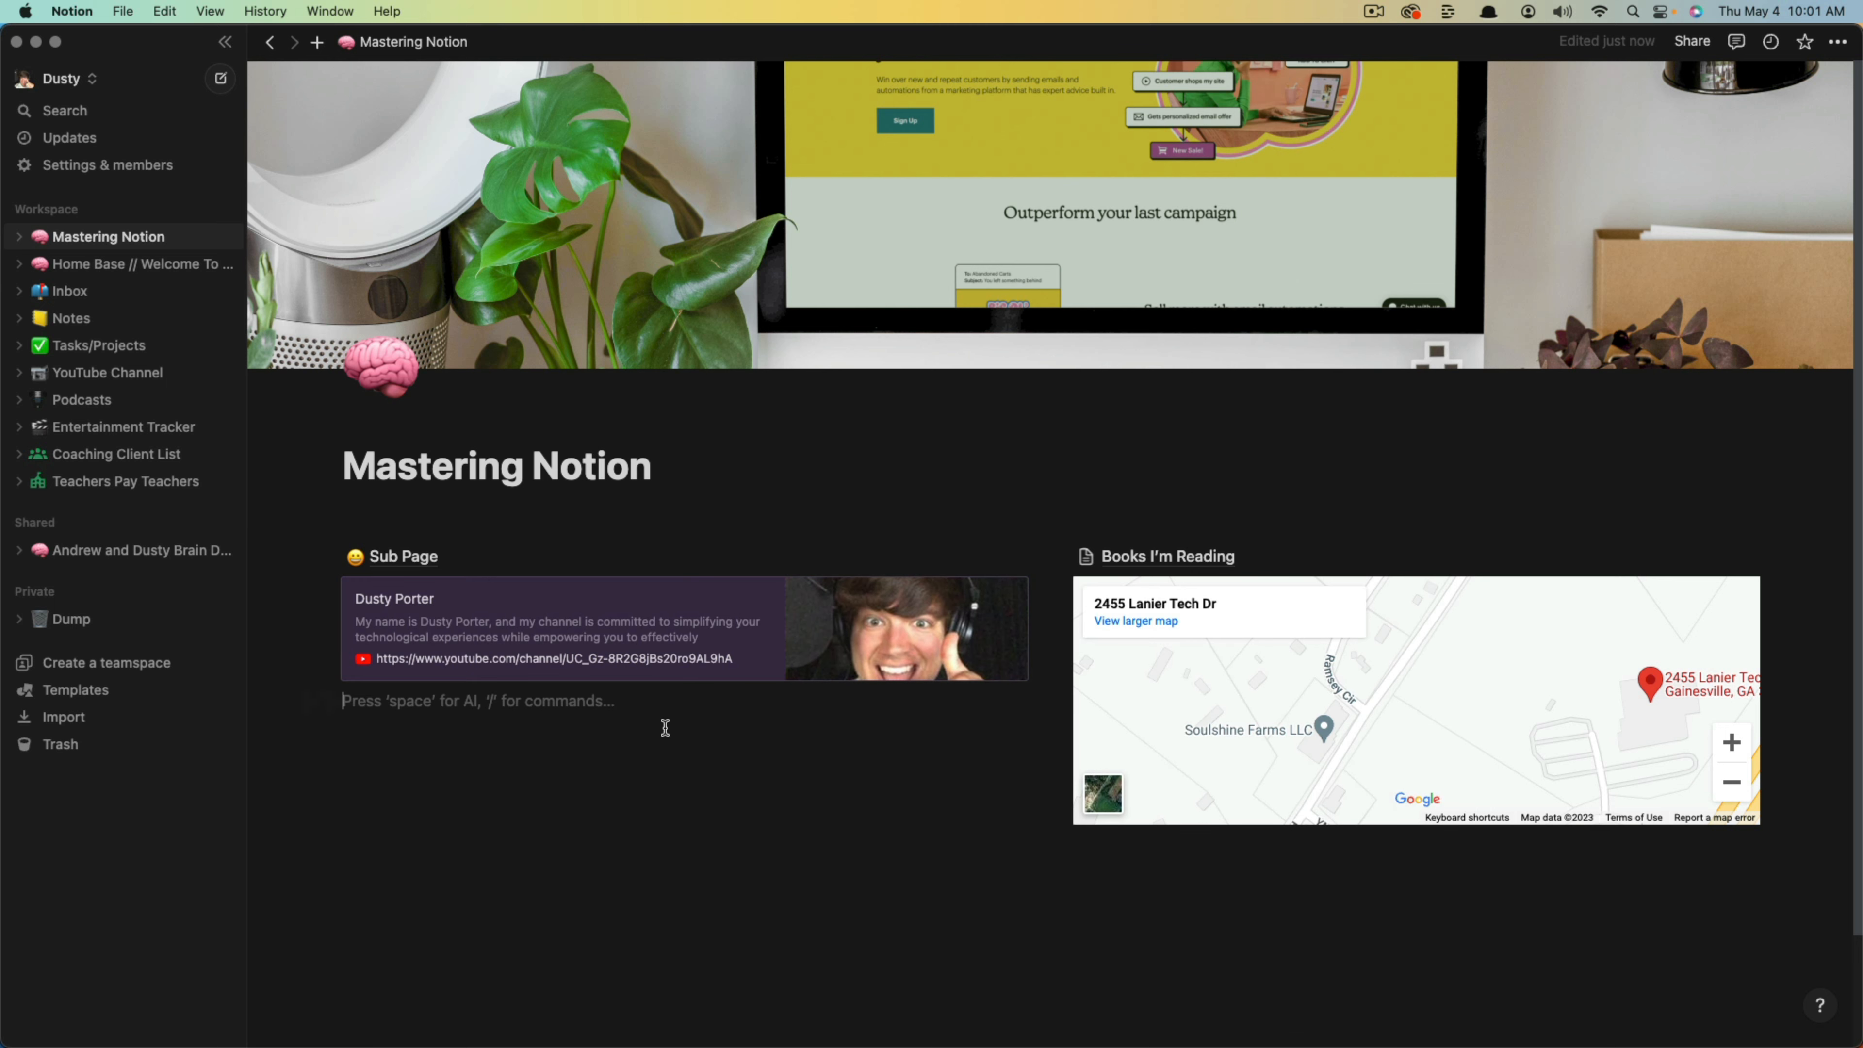
{"action": "left_click_drag", "start_coordinate": [329, 591], "coordinate": [1774, 577]}
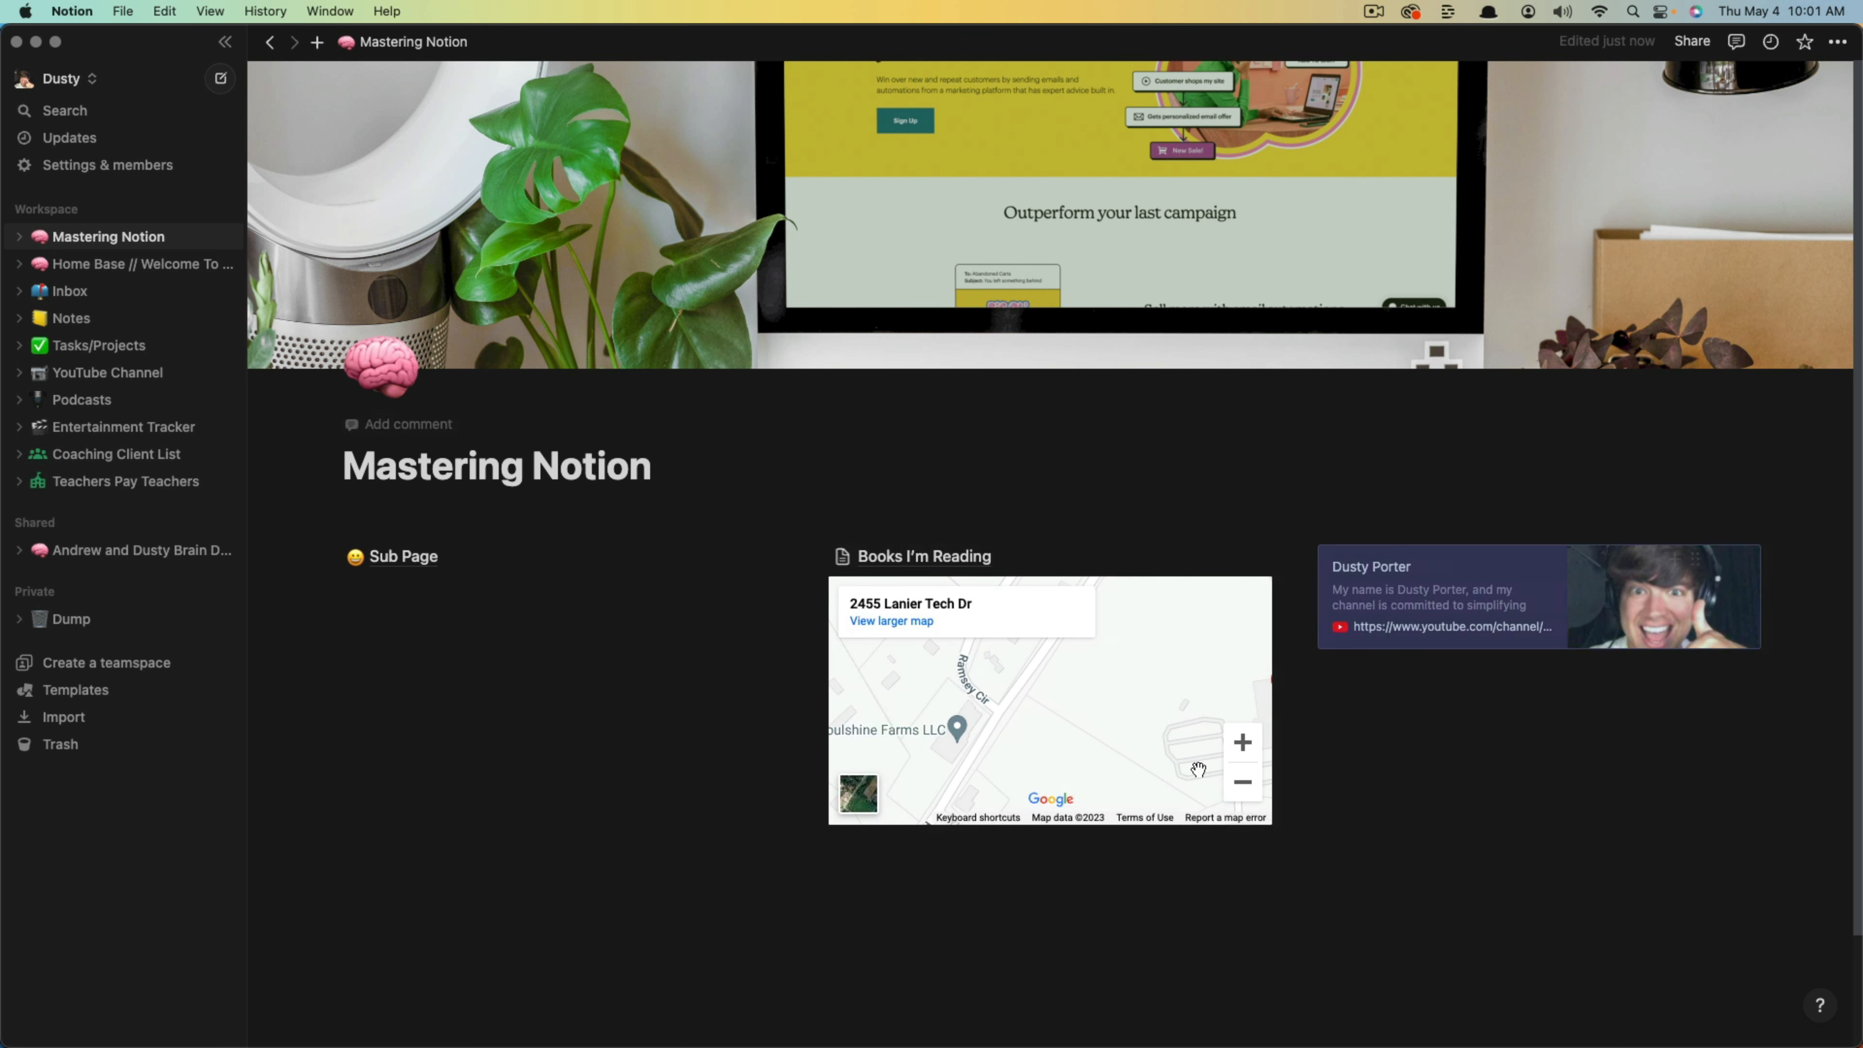
Undo the web bookmark's move to a third column and place it beneath Sub Page in the first column.
{"action": "left_click", "coordinate": [1451, 847]}
{"action": "key", "text": "super+z"}
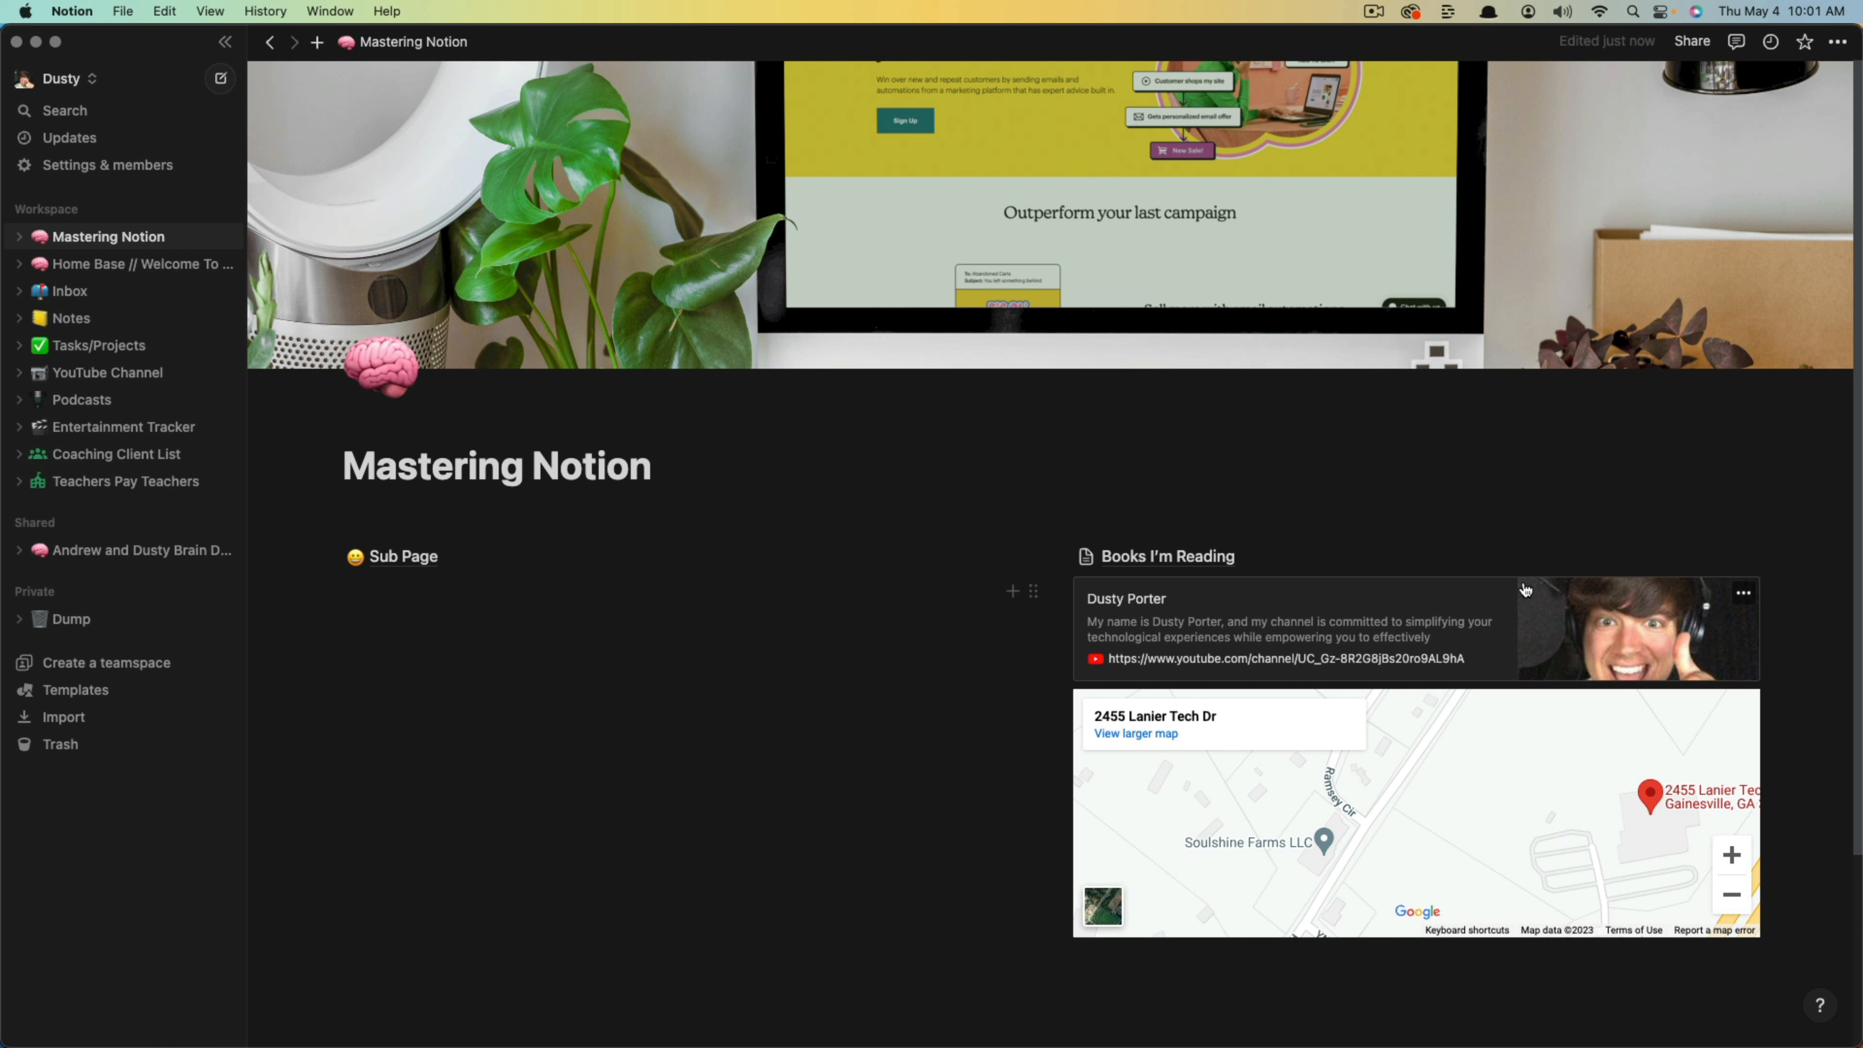
{"action": "left_click_drag", "start_coordinate": [1033, 592], "coordinate": [366, 594]}
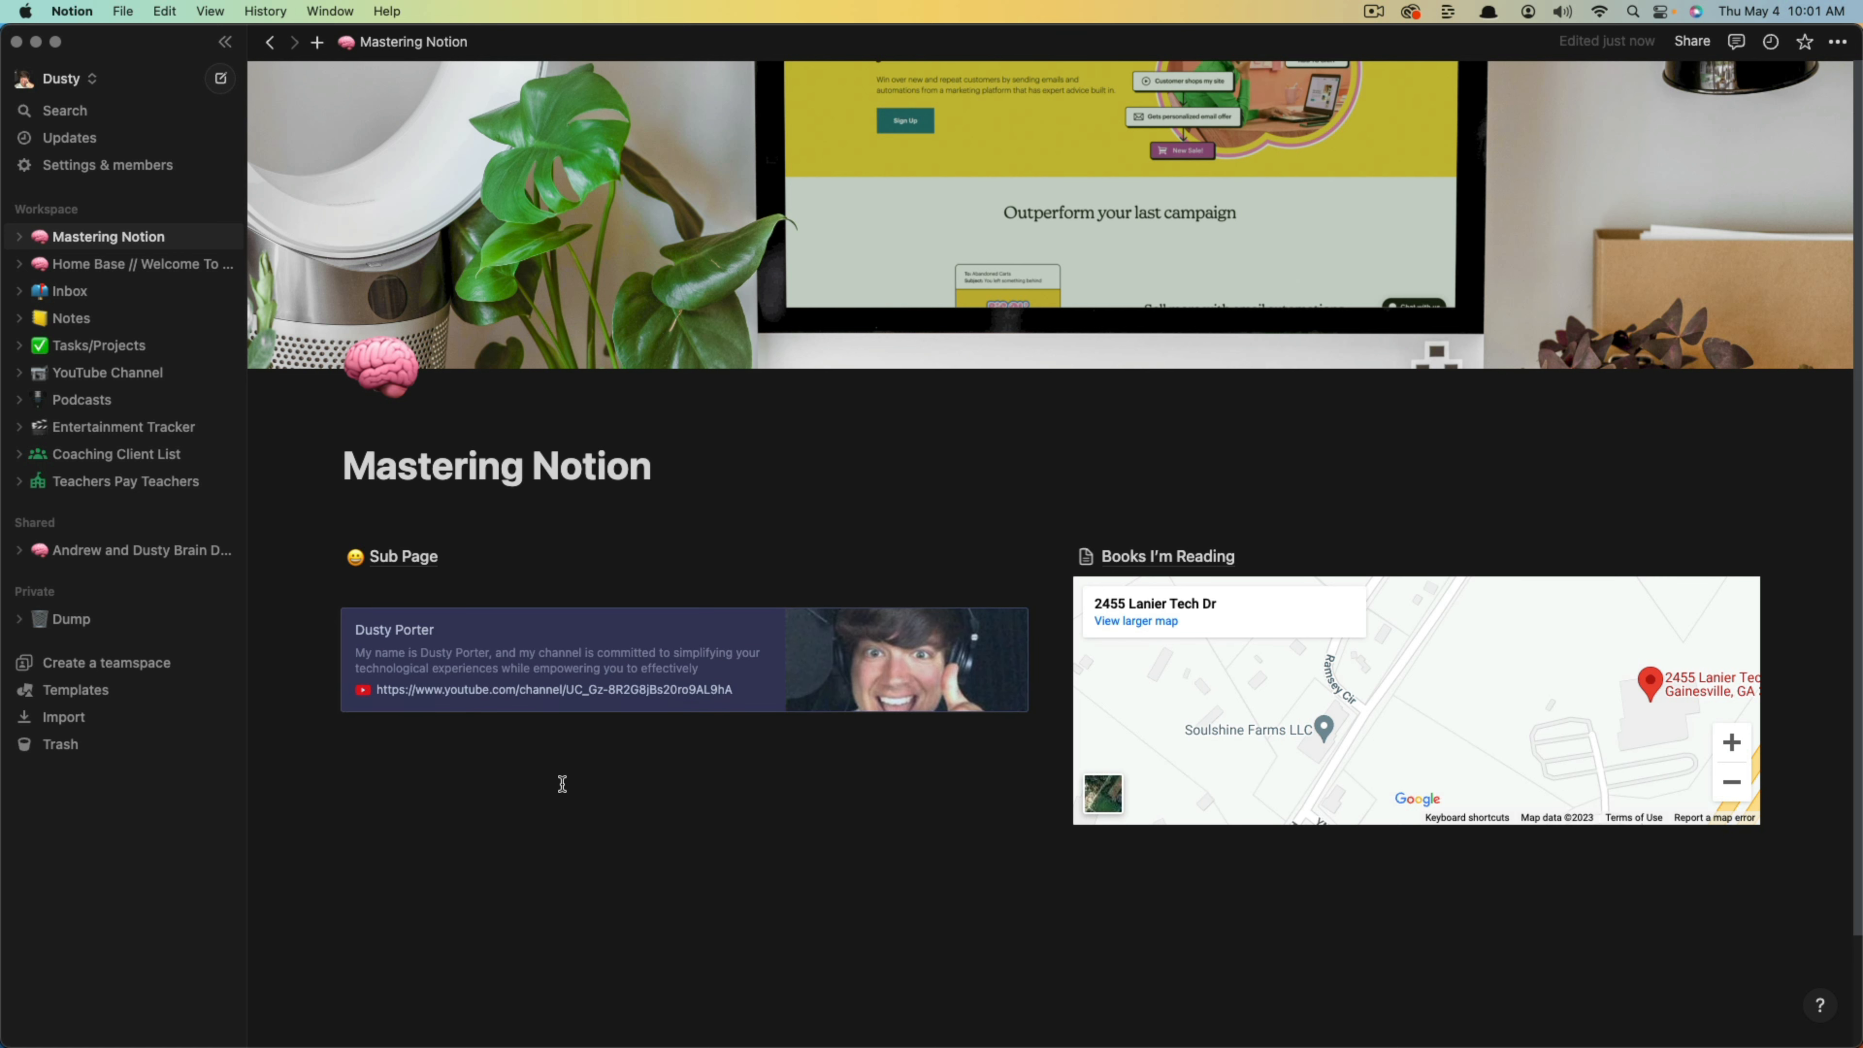
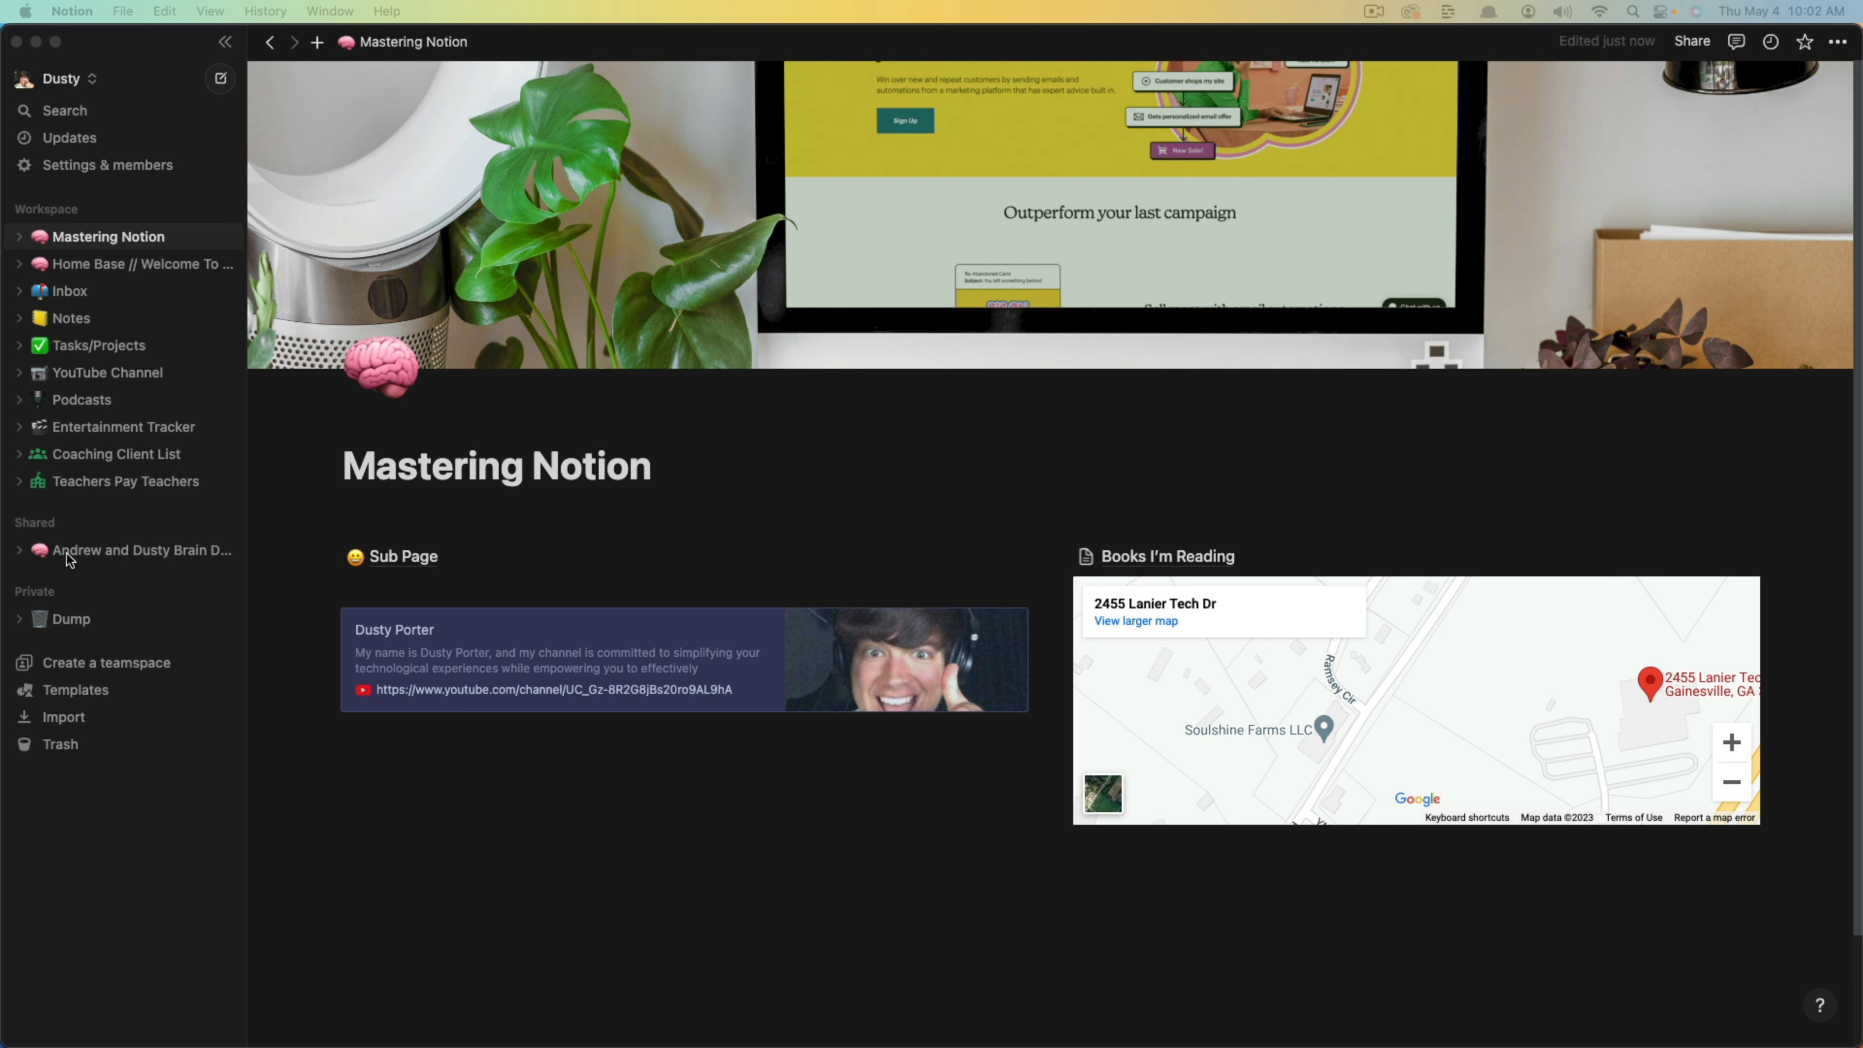
Look at the shared brain dump page and return to the Mastering Notion page.
{"action": "left_click", "coordinate": [102, 556]}
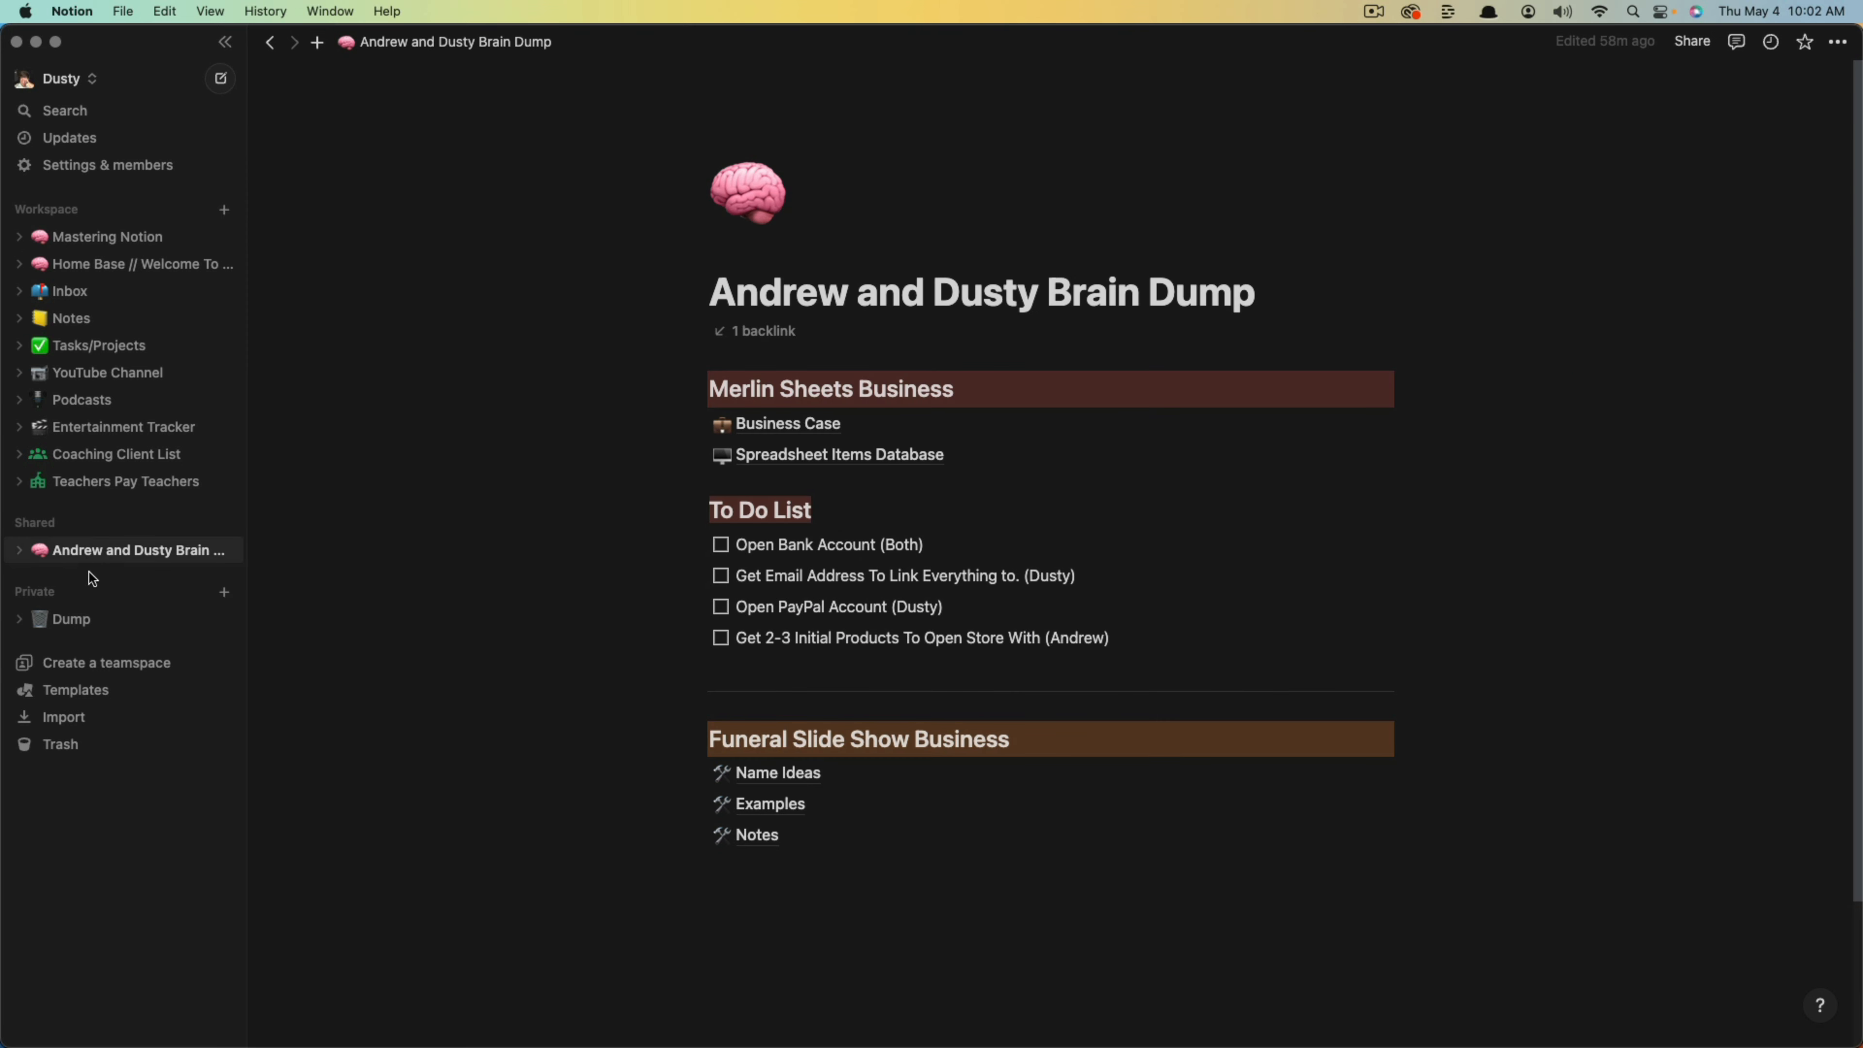
{"action": "left_click", "coordinate": [108, 237]}
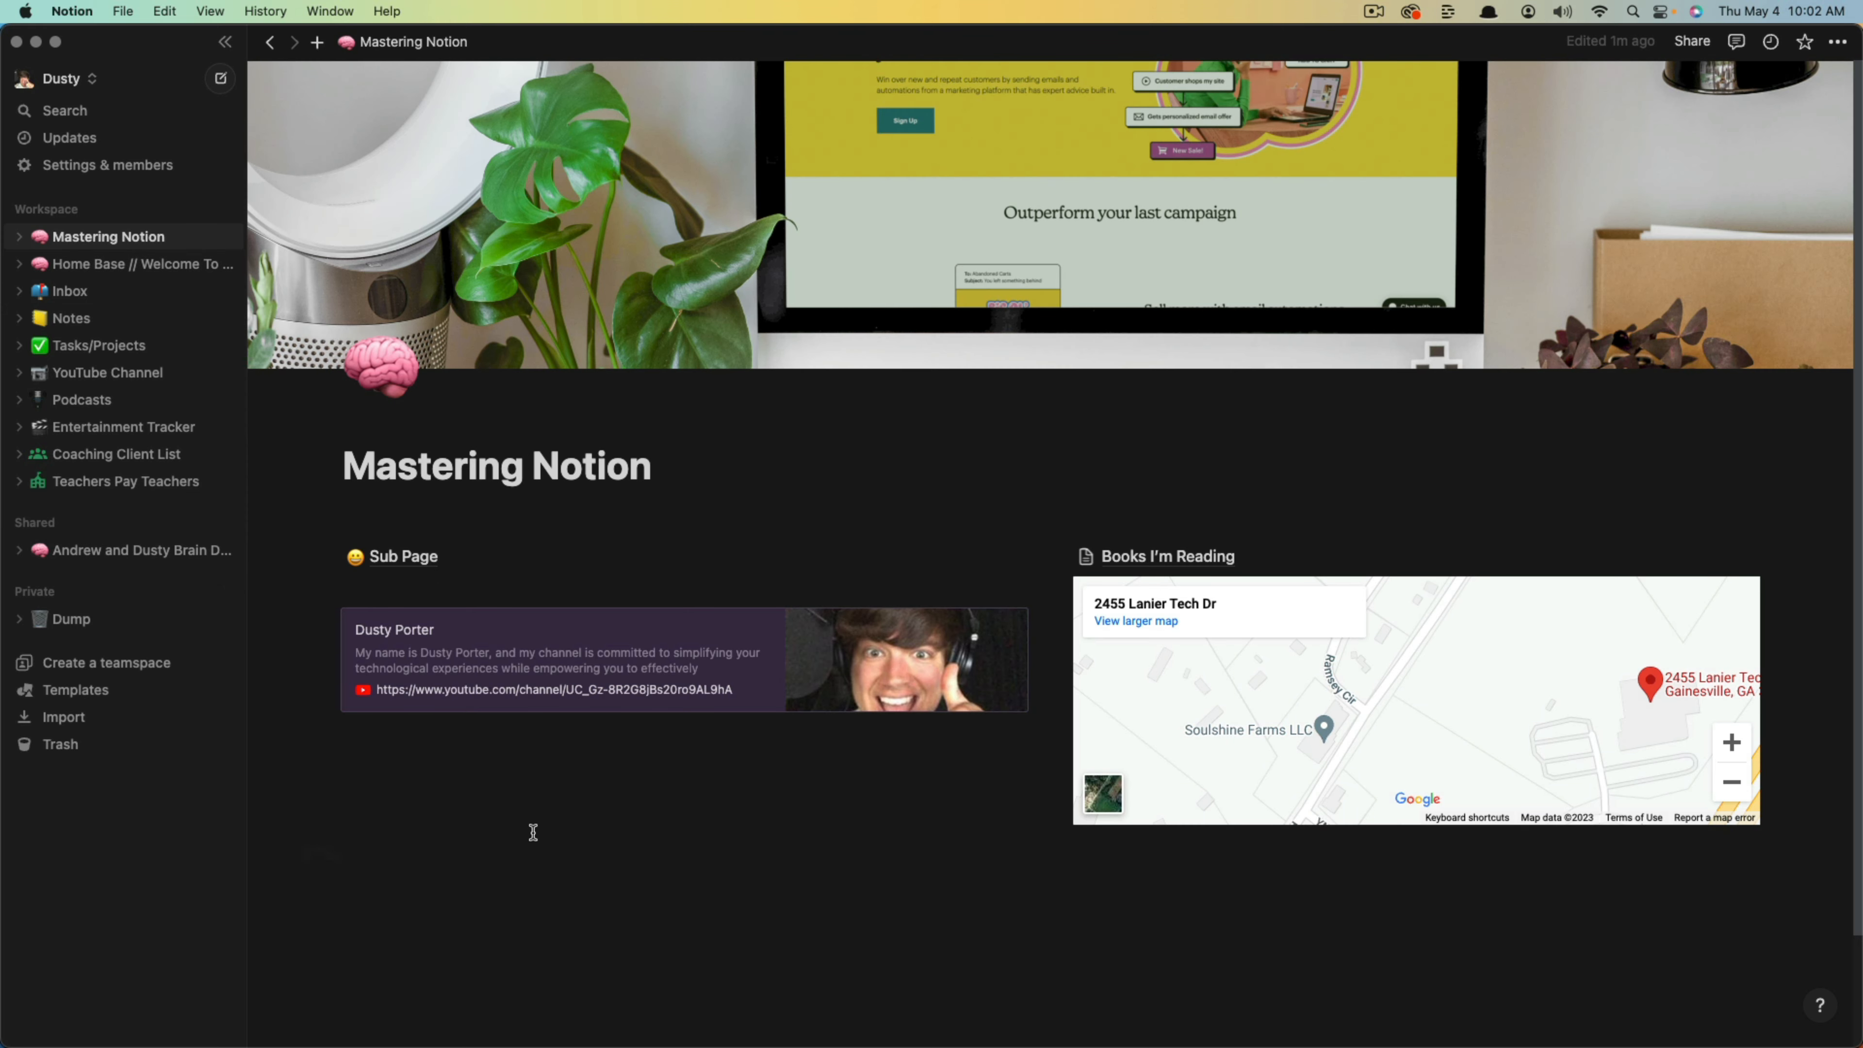
Enter a sample e-mail address in Mastering Notion's sharing invitation and clear it without inviting anyone.
{"action": "left_click", "coordinate": [1694, 45]}
{"action": "mouse_move", "coordinate": [1489, 233]}
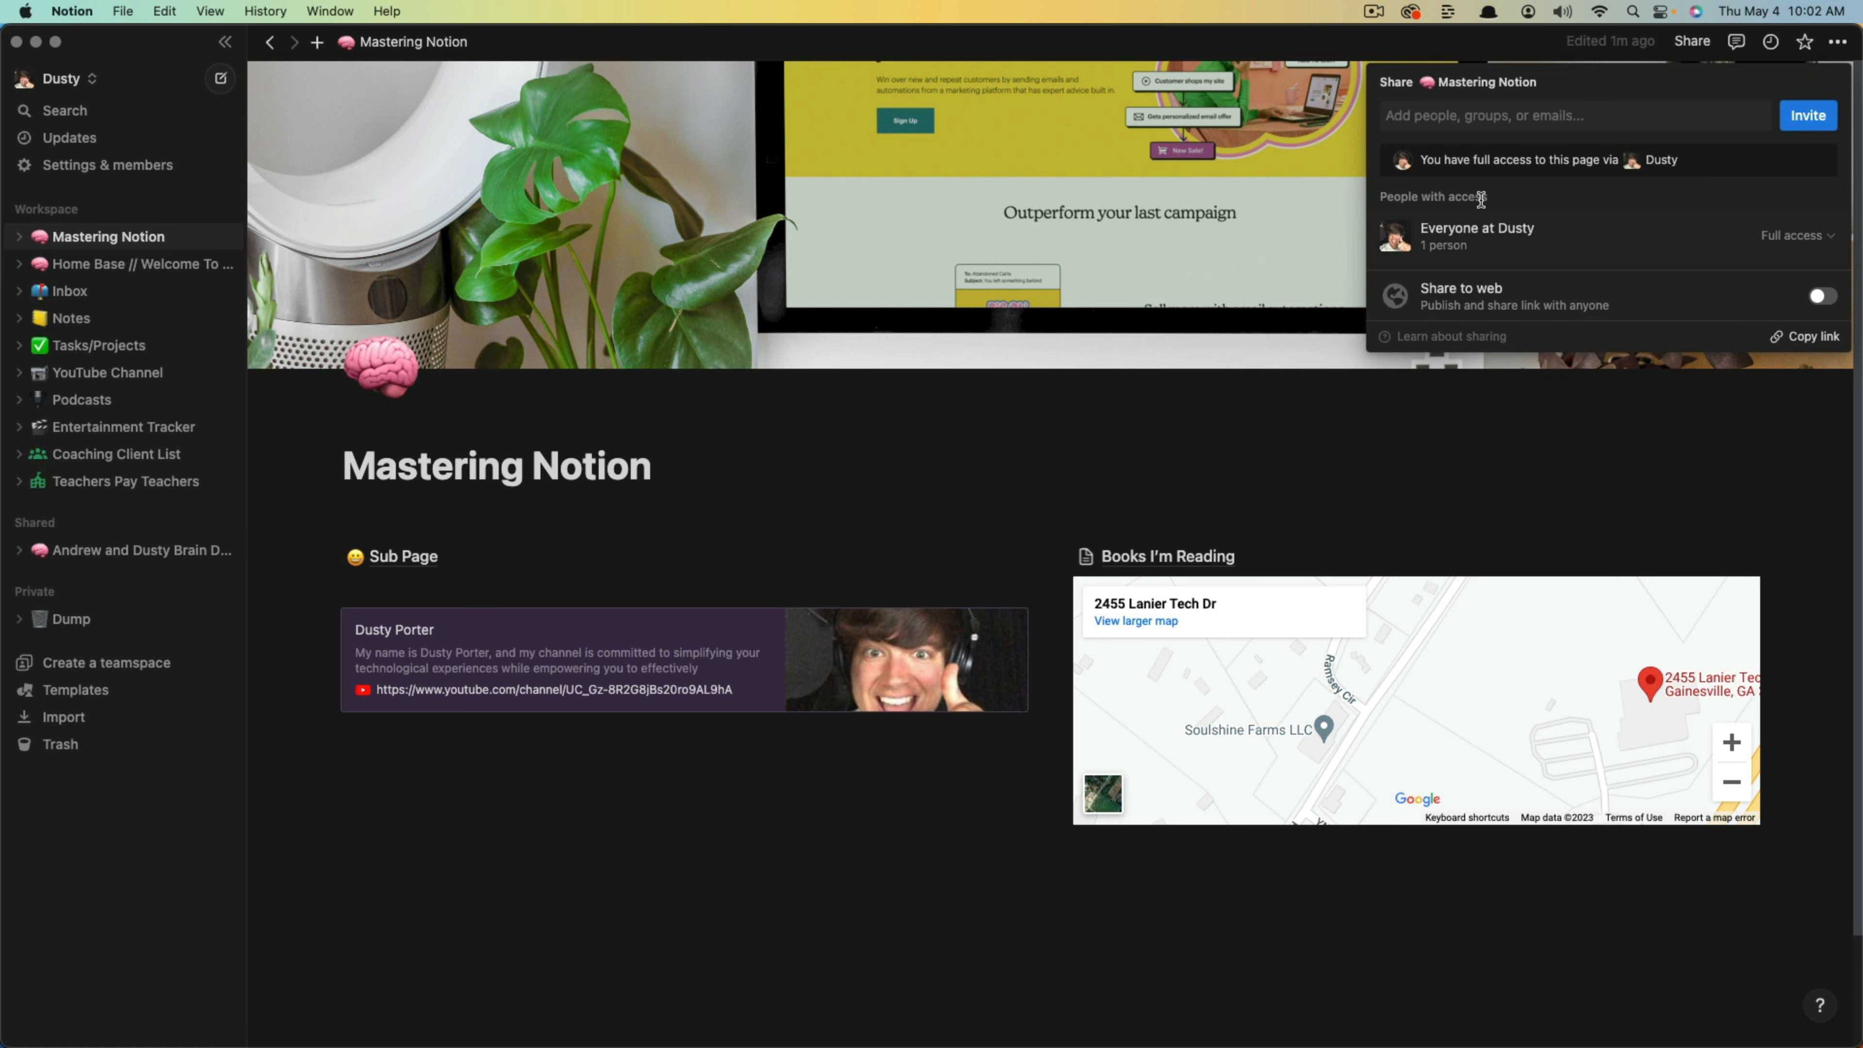
{"action": "left_click", "coordinate": [1439, 120]}
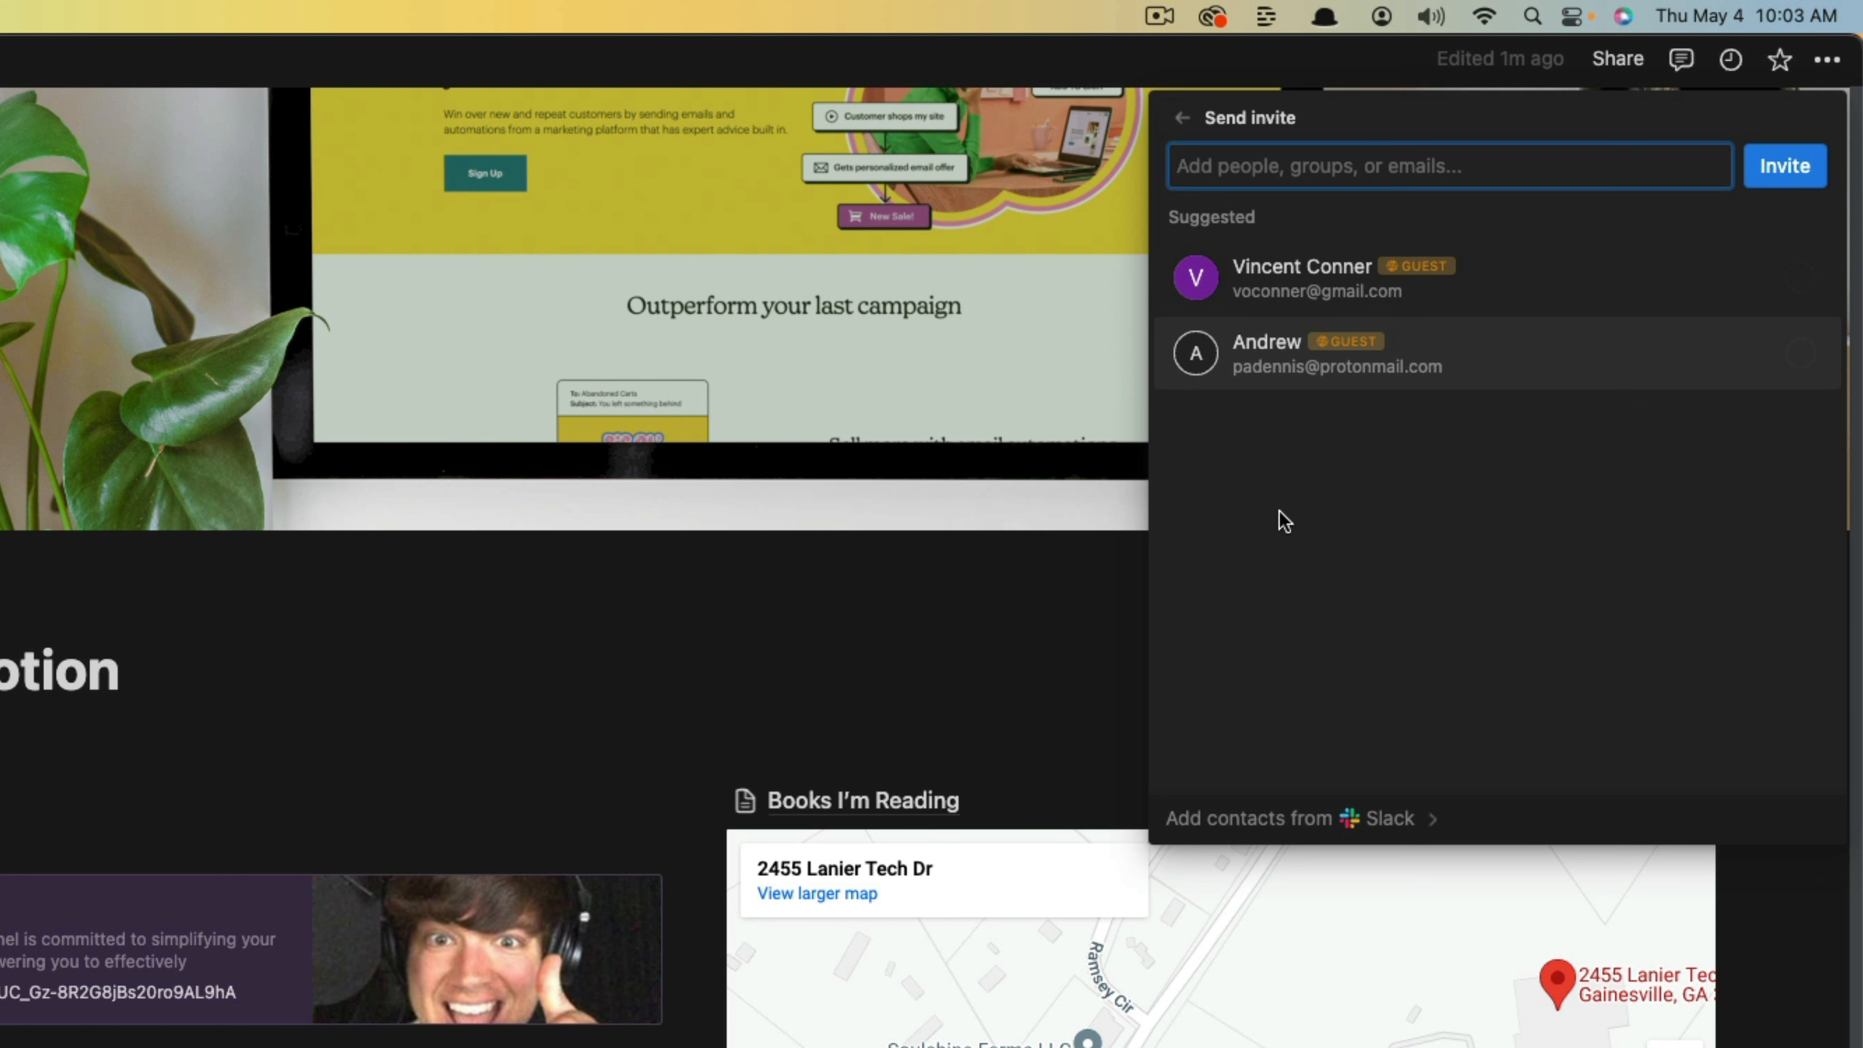
{"action": "type", "text": "name@gmail.com"}
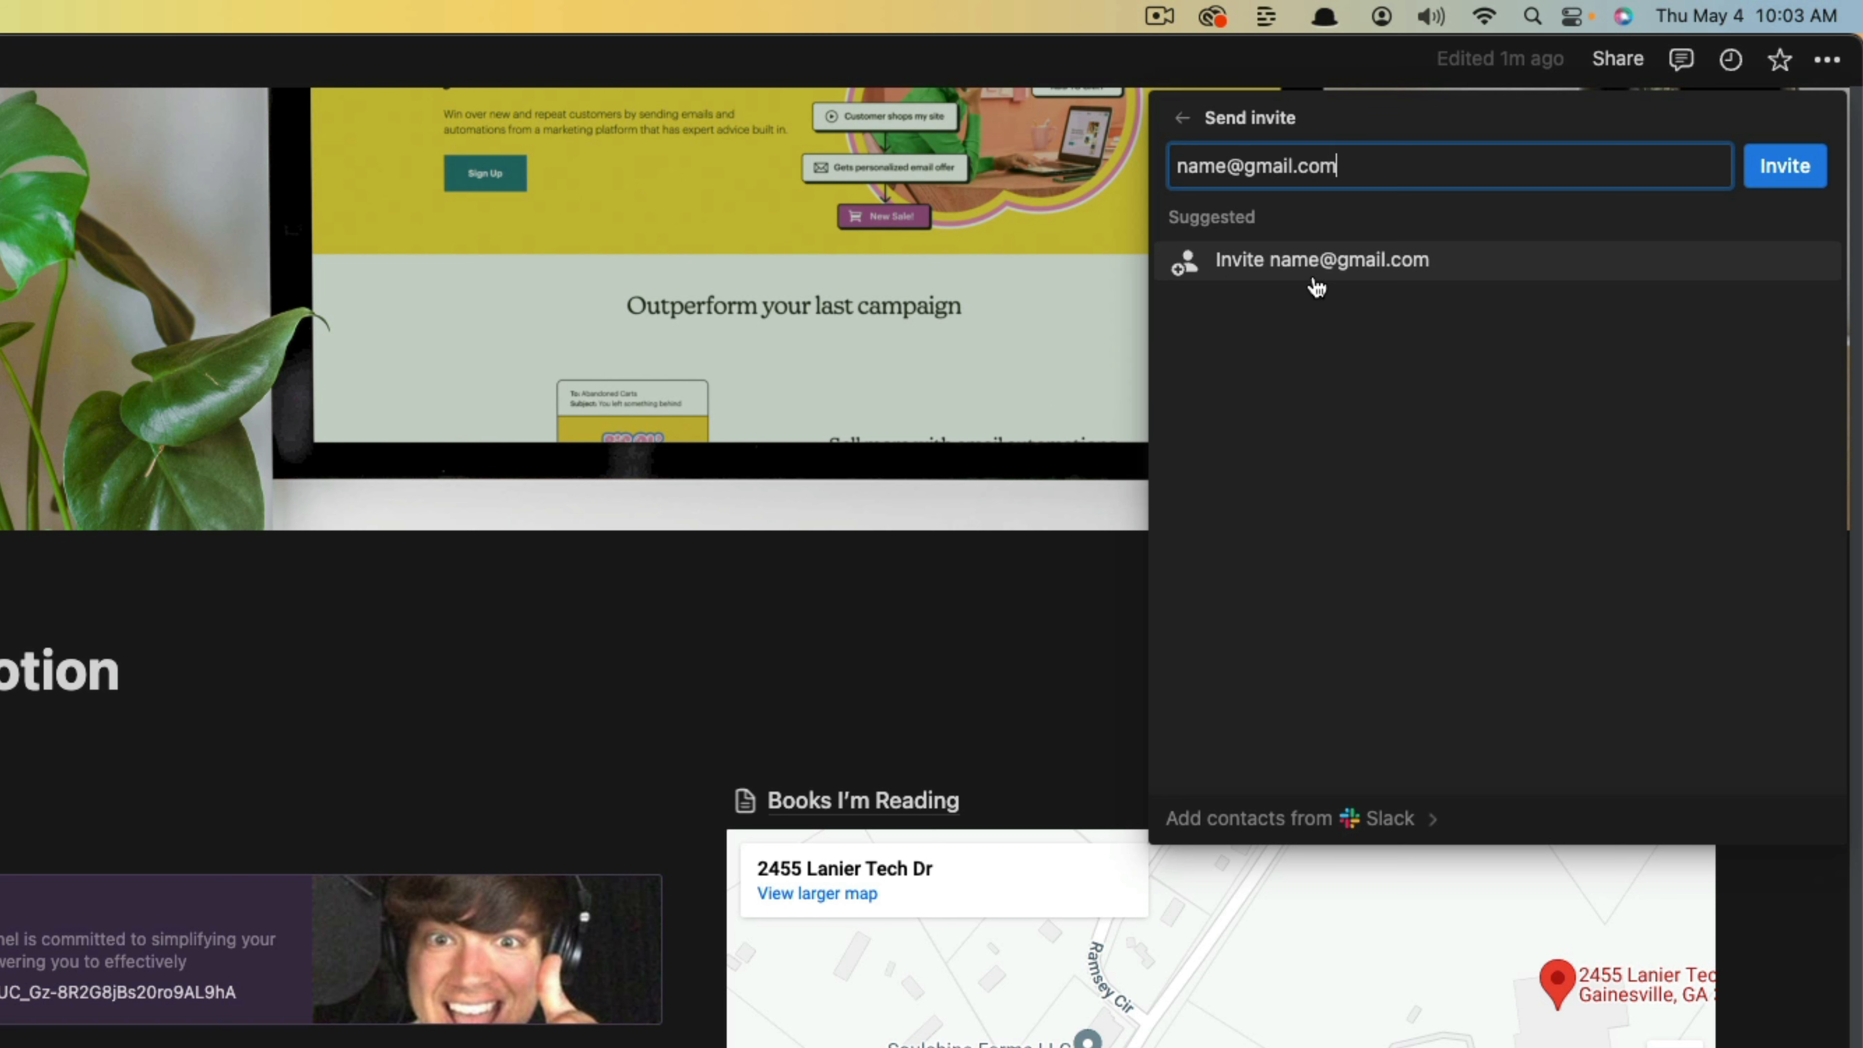
{"action": "key", "text": "BackSpace"}
{"action": "key", "text": "BackSpace"}
{"action": "key", "text": "BackSpace"}
{"action": "key", "text": "BackSpace"}
{"action": "key", "text": "BackSpace"}
{"action": "key", "text": "BackSpace"}
{"action": "key", "text": "BackSpace"}
{"action": "key", "text": "BackSpace"}
{"action": "key", "text": "BackSpace"}
{"action": "key", "text": "BackSpace"}
{"action": "key", "text": "BackSpace"}
{"action": "key", "text": "BackSpace"}
{"action": "key", "text": "BackSpace"}
{"action": "key", "text": "BackSpace"}
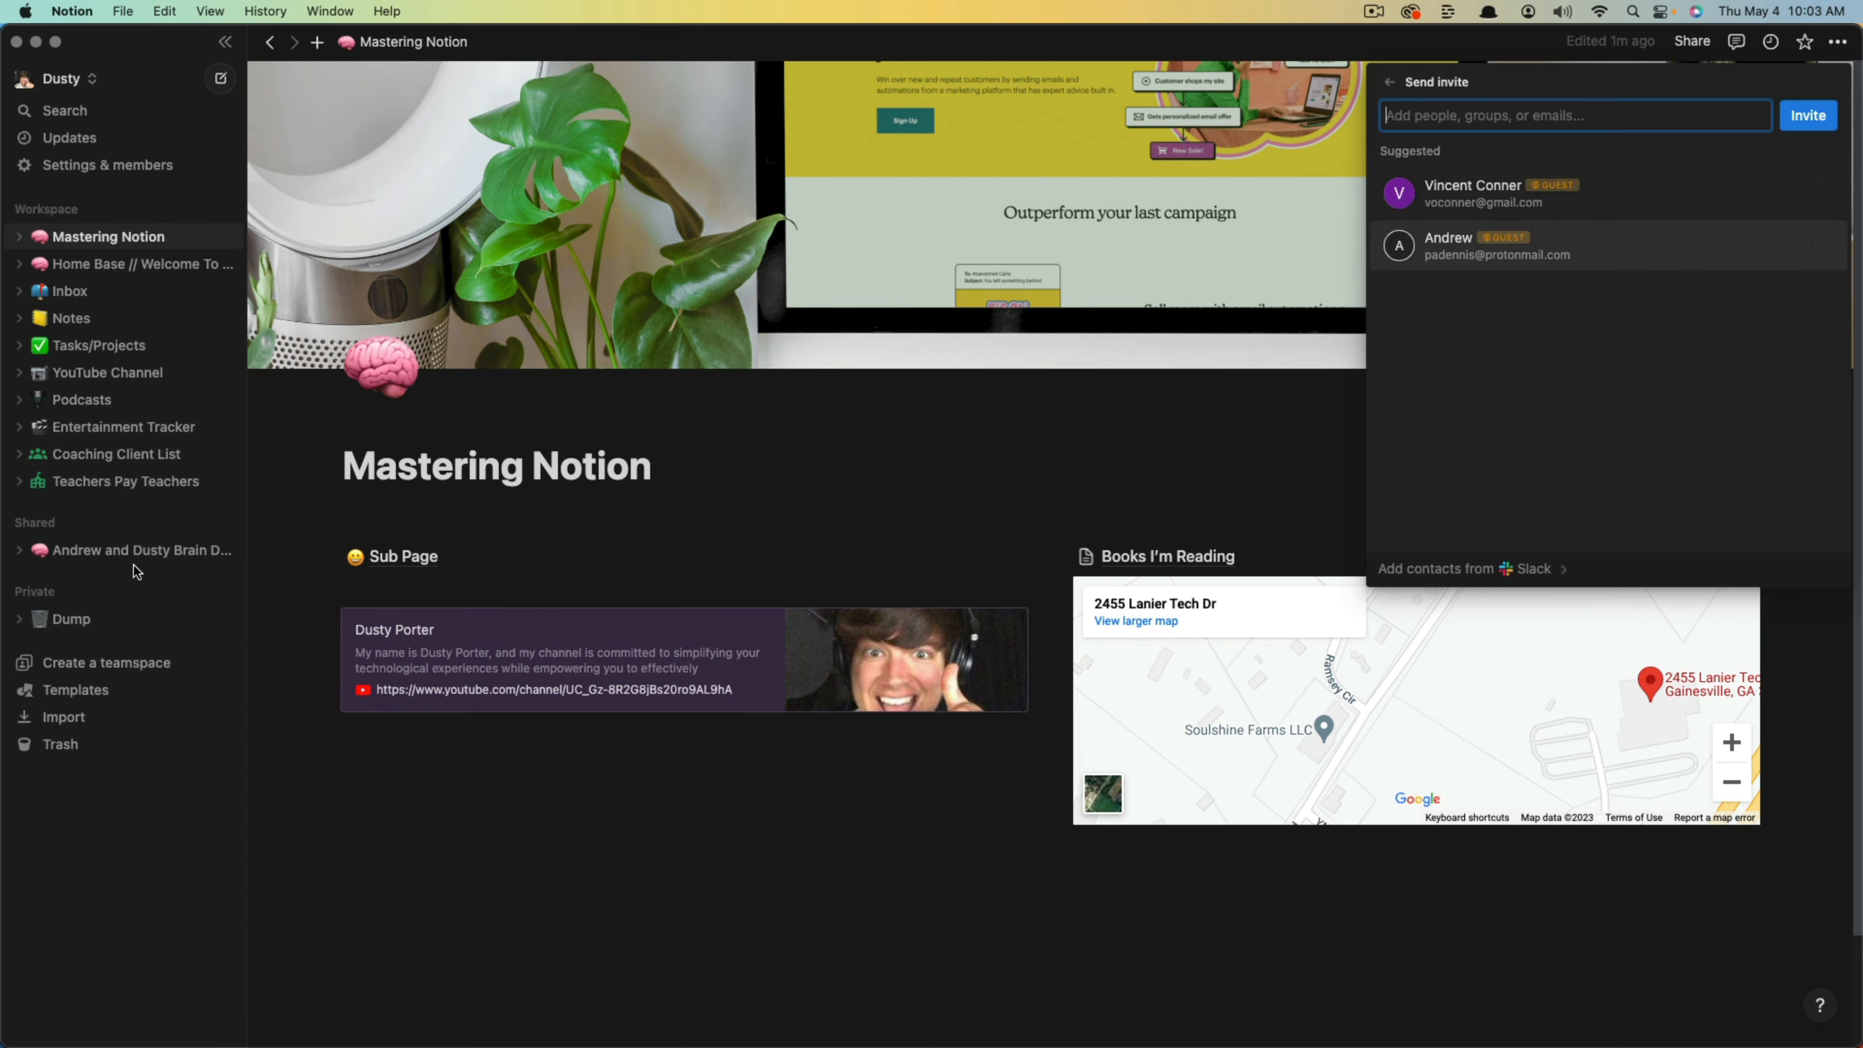
Open the shared brain dump page and check which people have access to it.
{"action": "left_click", "coordinate": [132, 550]}
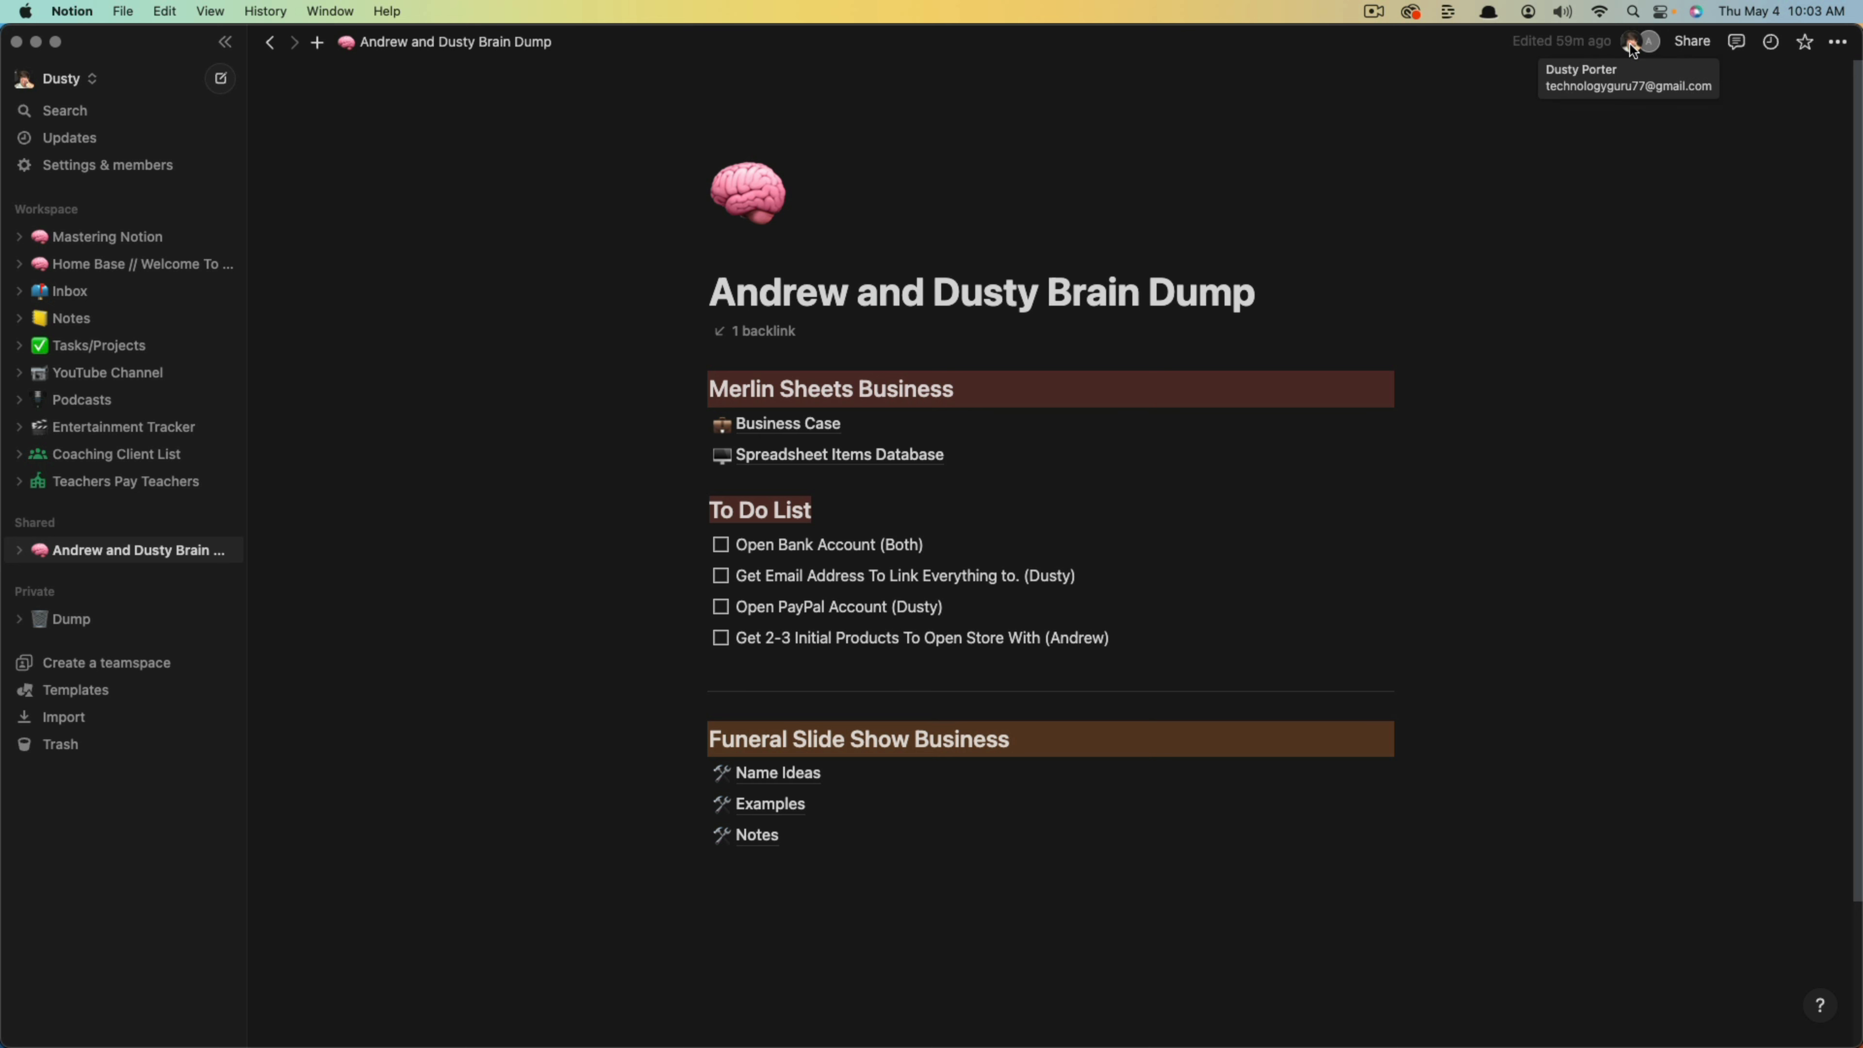
{"action": "mouse_move", "coordinate": [1655, 47]}
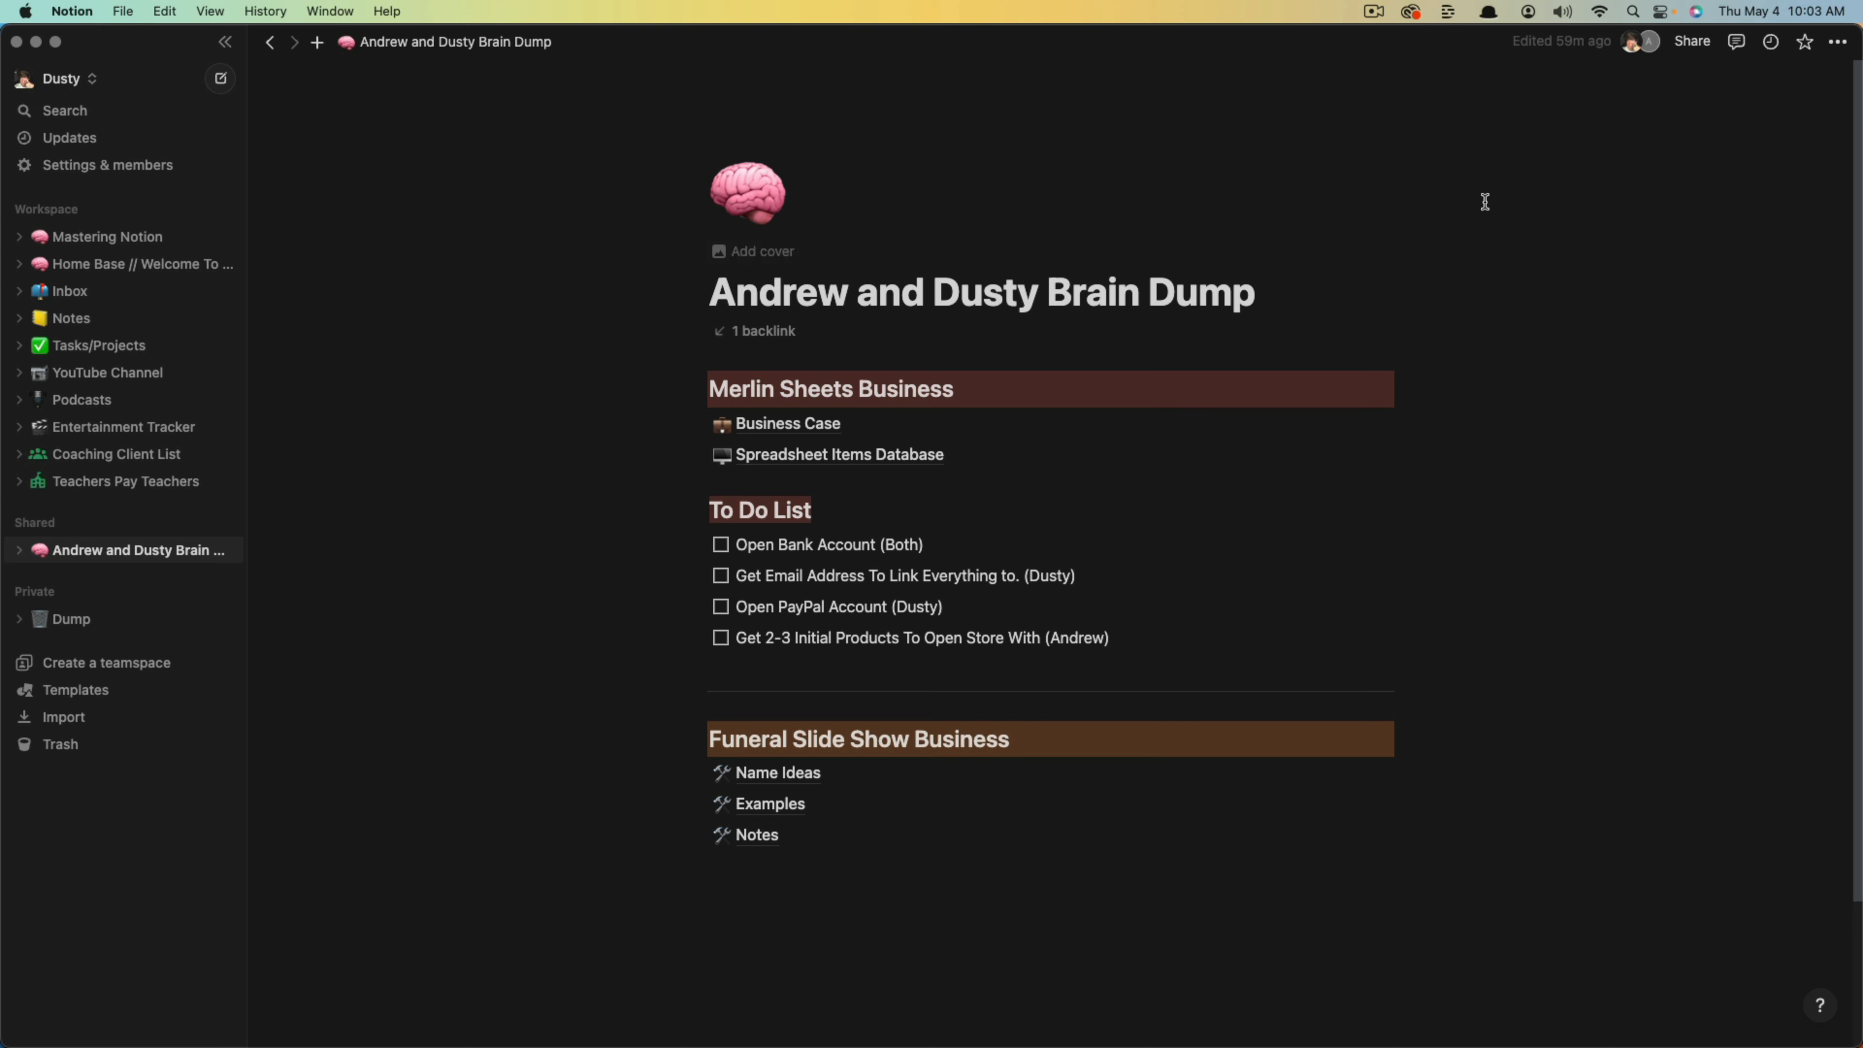
Review the access levels available to workspace members in Mastering Notion's sharing options.
{"action": "left_click", "coordinate": [108, 236]}
{"action": "left_click", "coordinate": [1689, 42]}
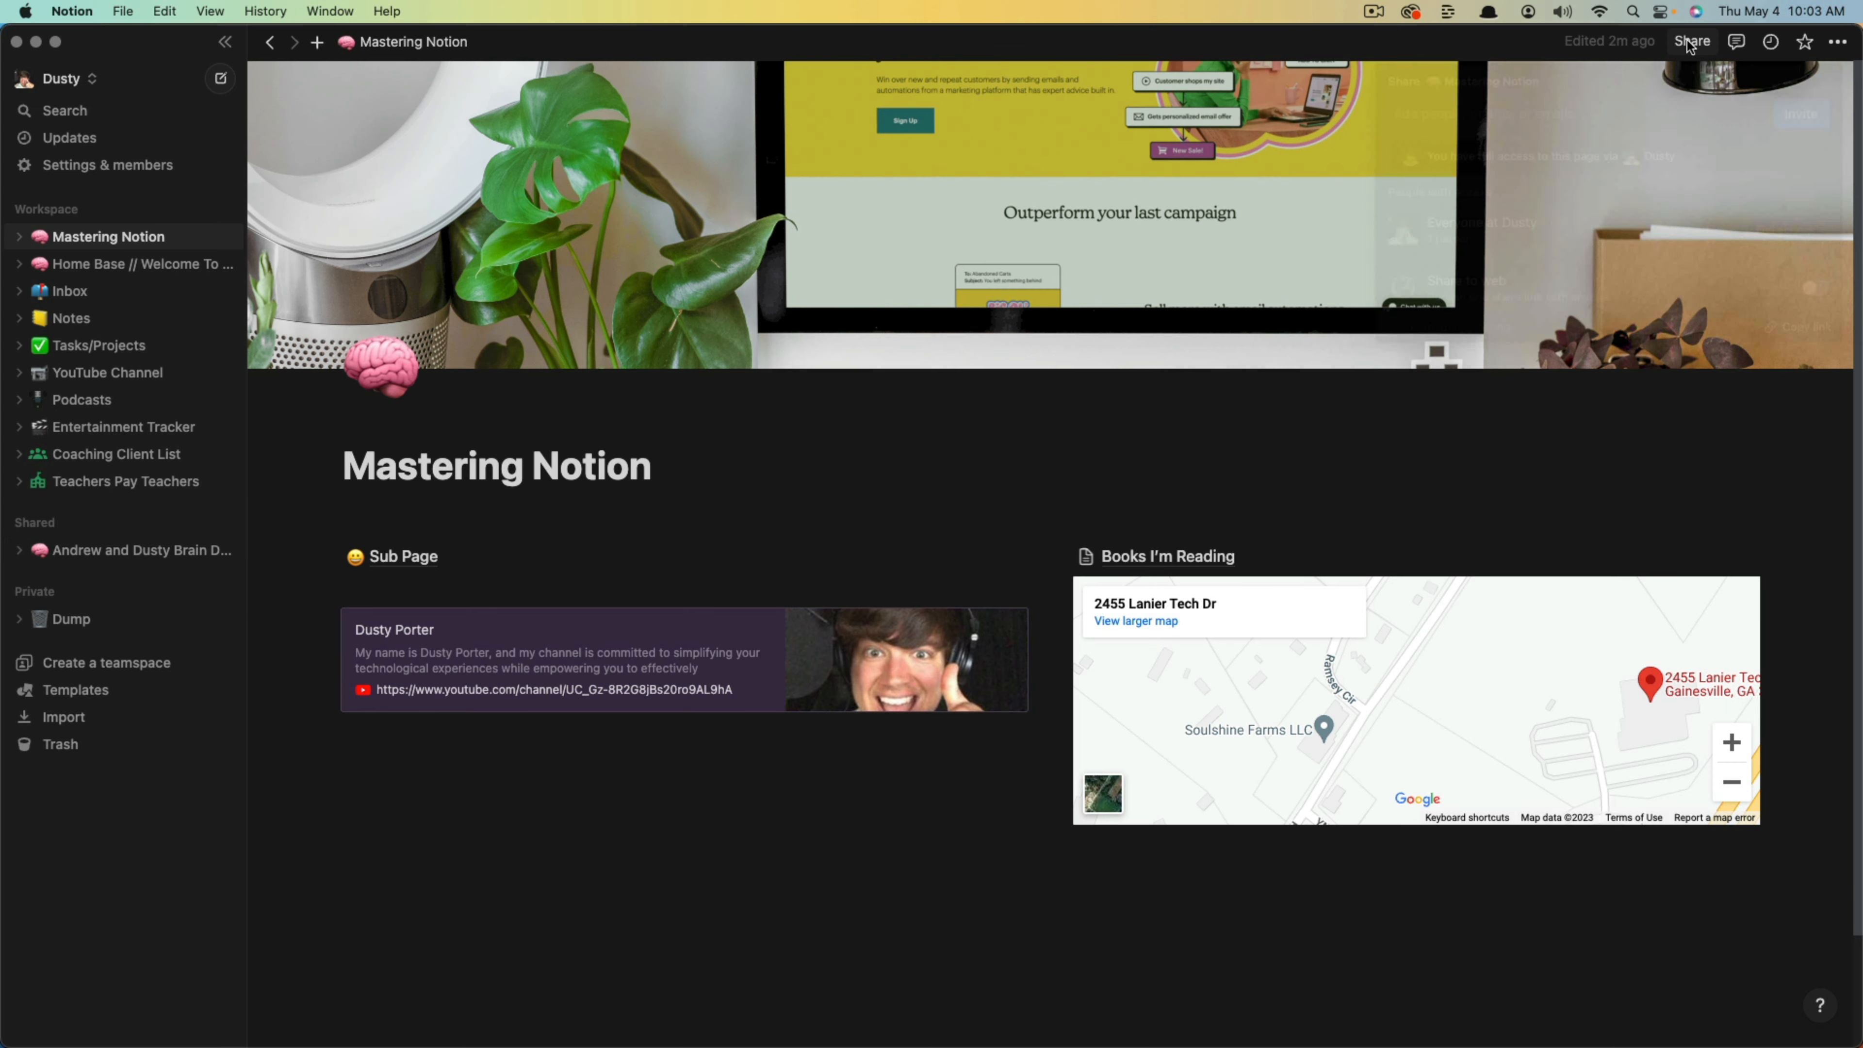
{"action": "mouse_move", "coordinate": [1458, 240]}
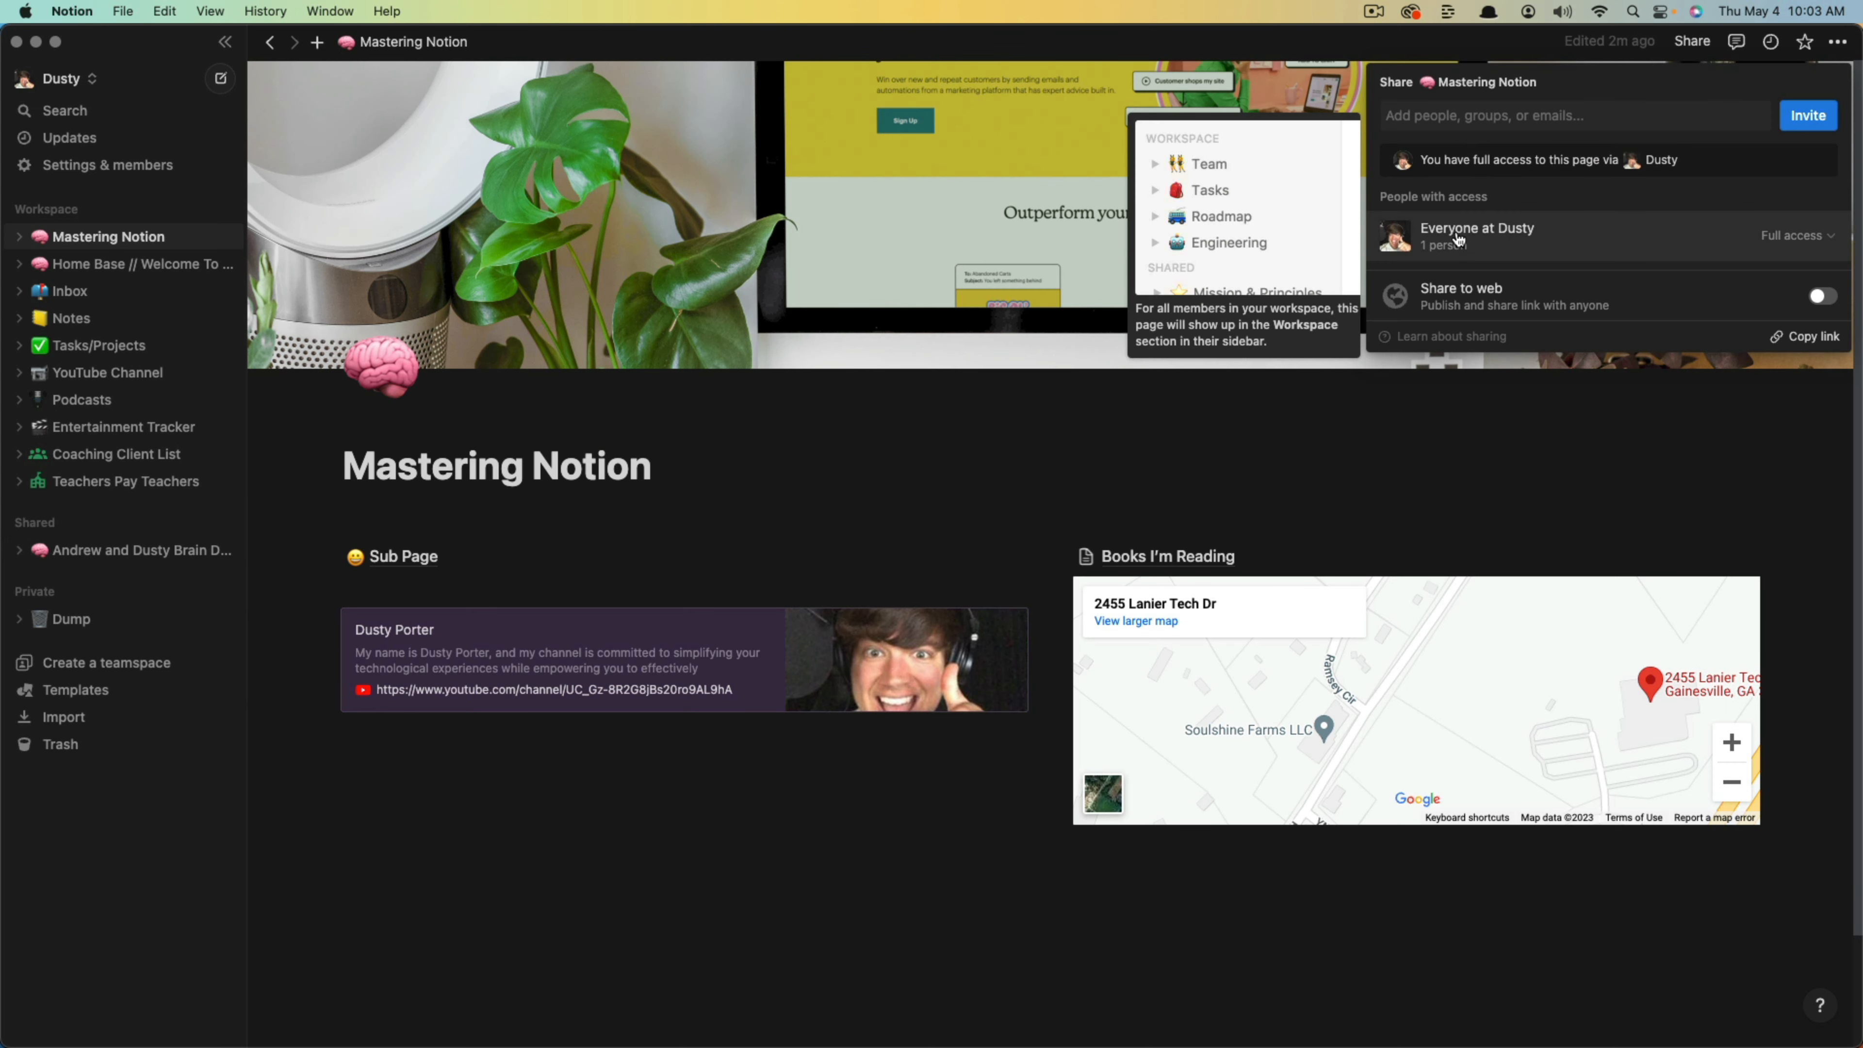
{"action": "left_click", "coordinate": [1797, 236]}
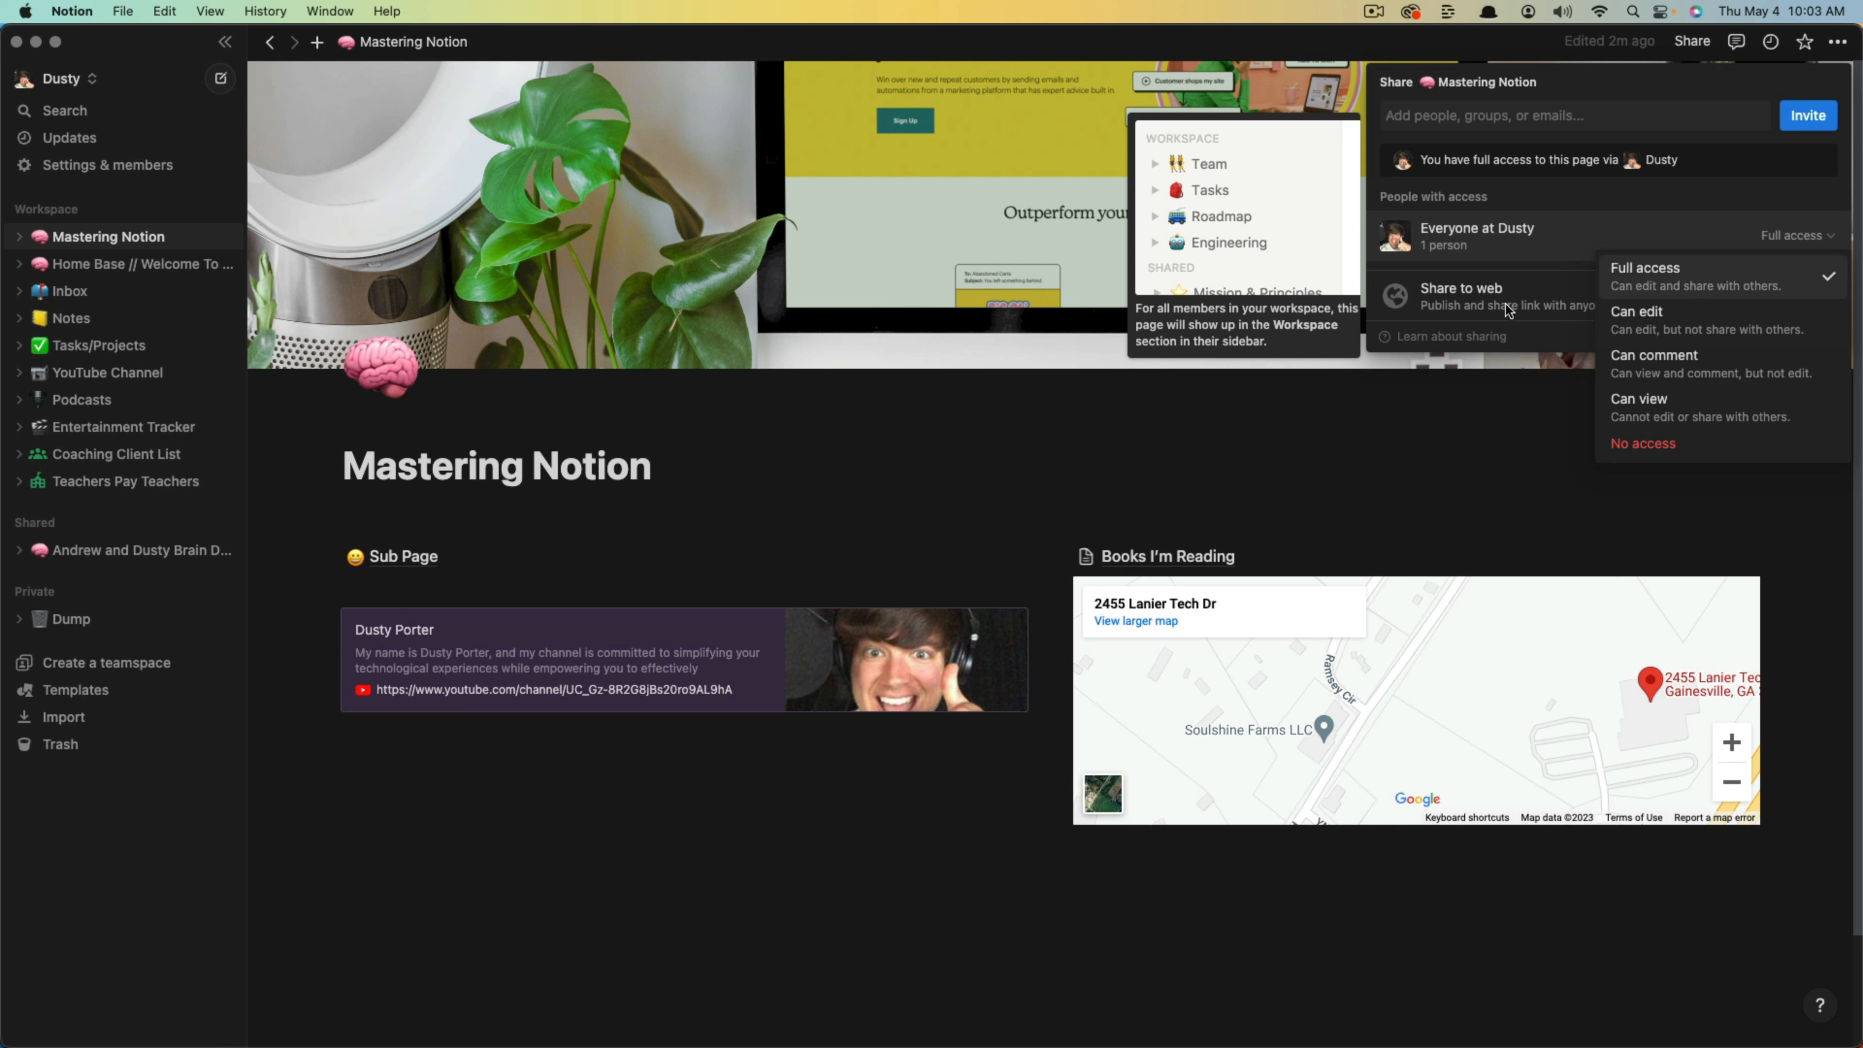
{"action": "left_click", "coordinate": [1524, 303]}
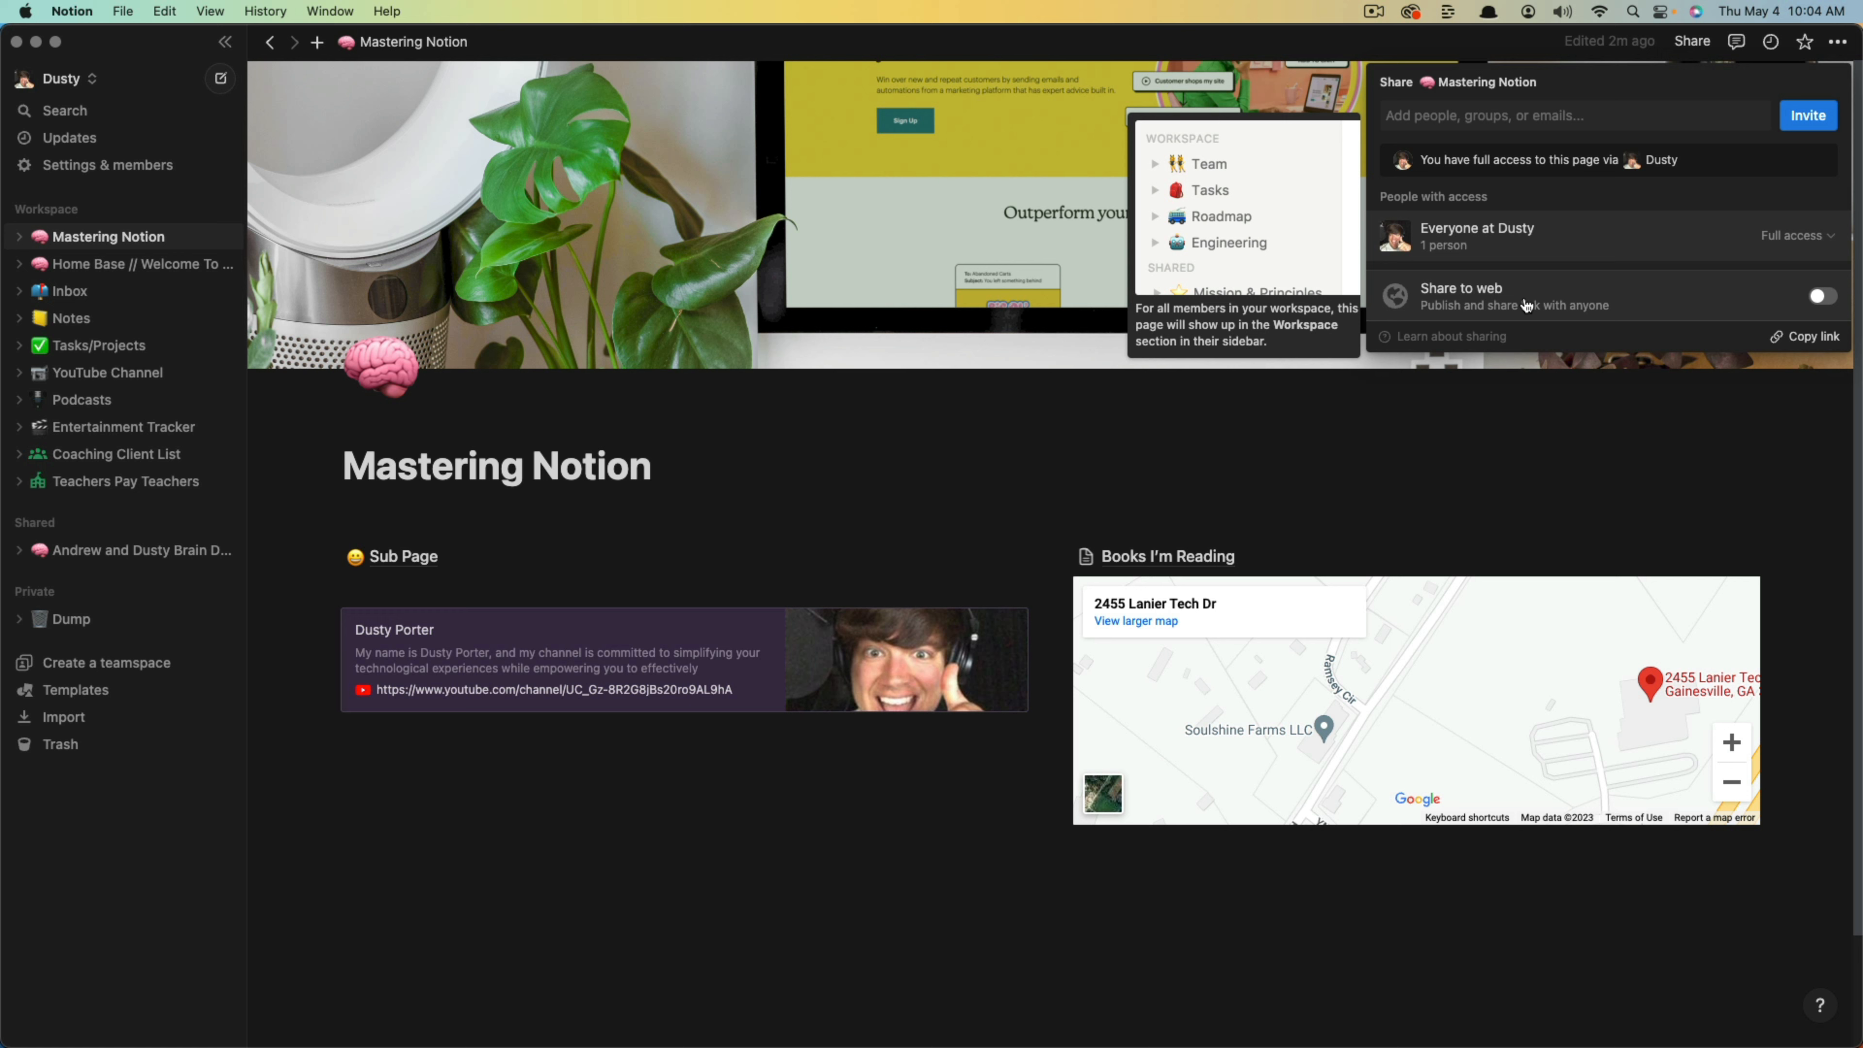
Publish Mastering Notion to the web with link expiry kept at Never and copy the web link.
{"action": "left_click", "coordinate": [1823, 296]}
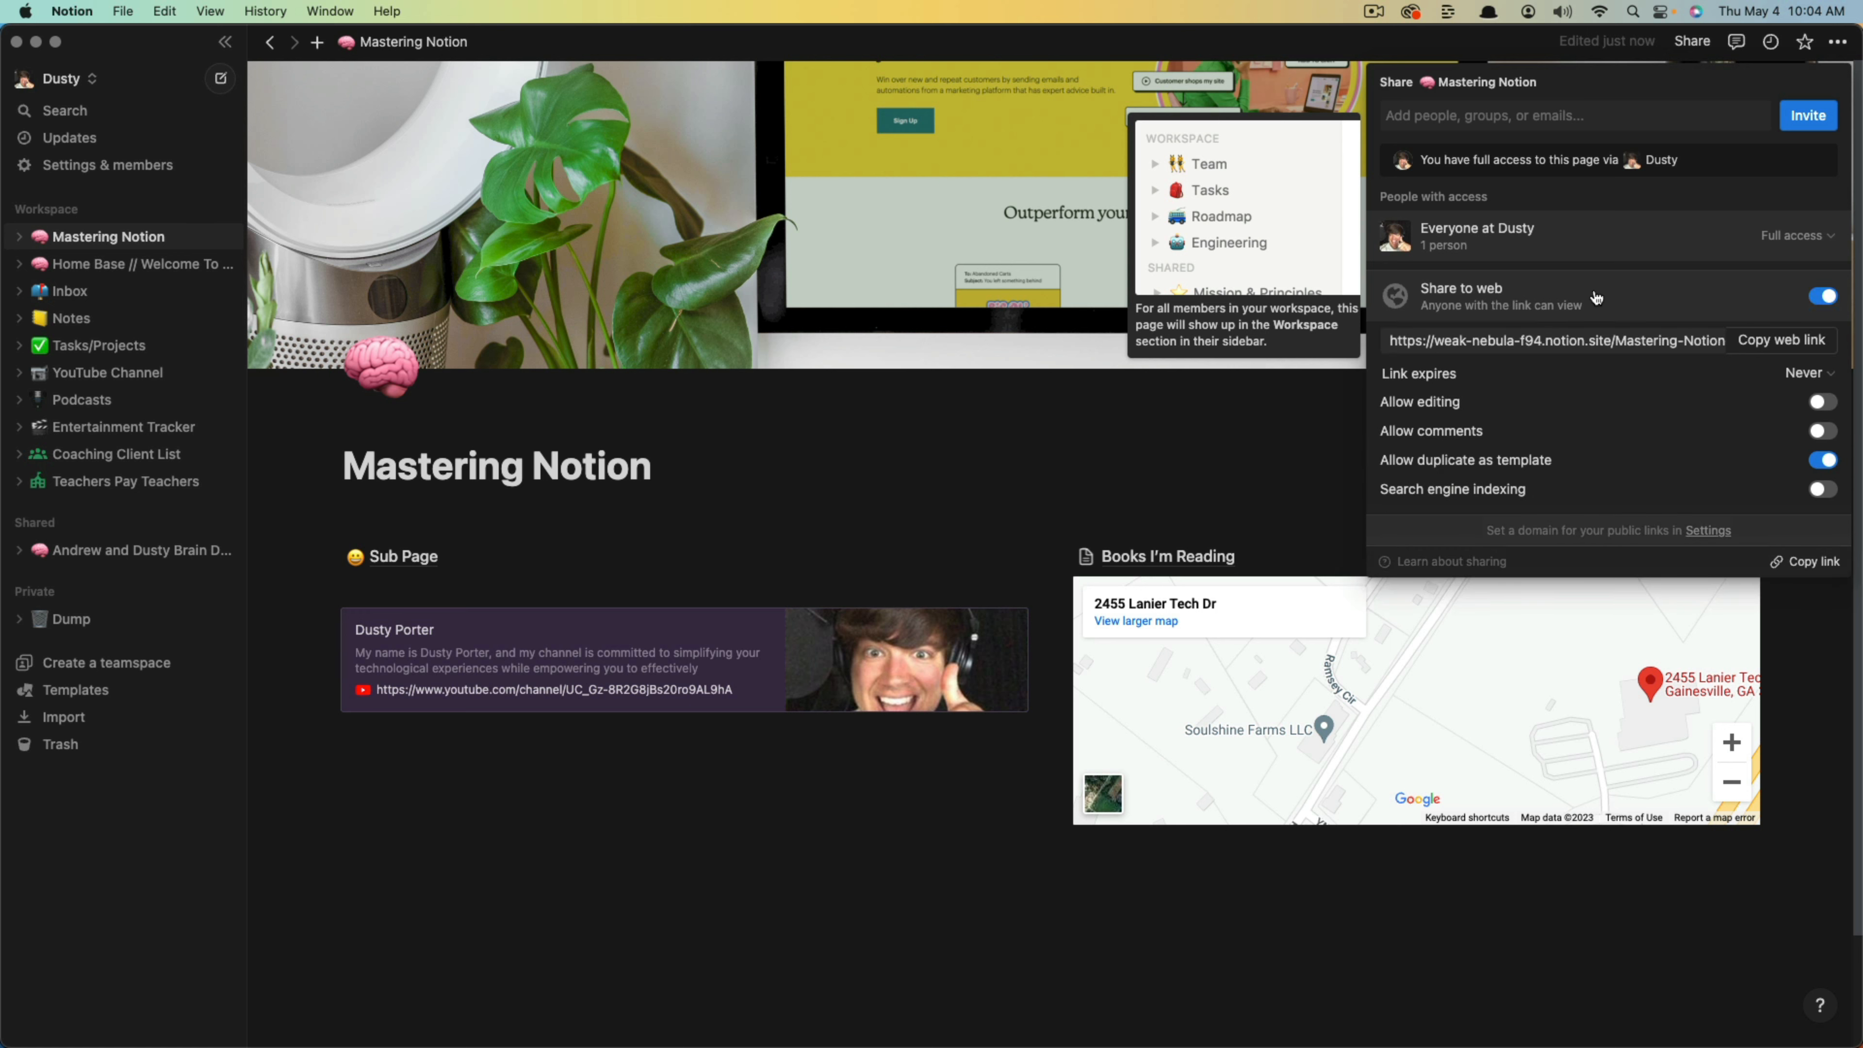
{"action": "left_click", "coordinate": [1561, 339]}
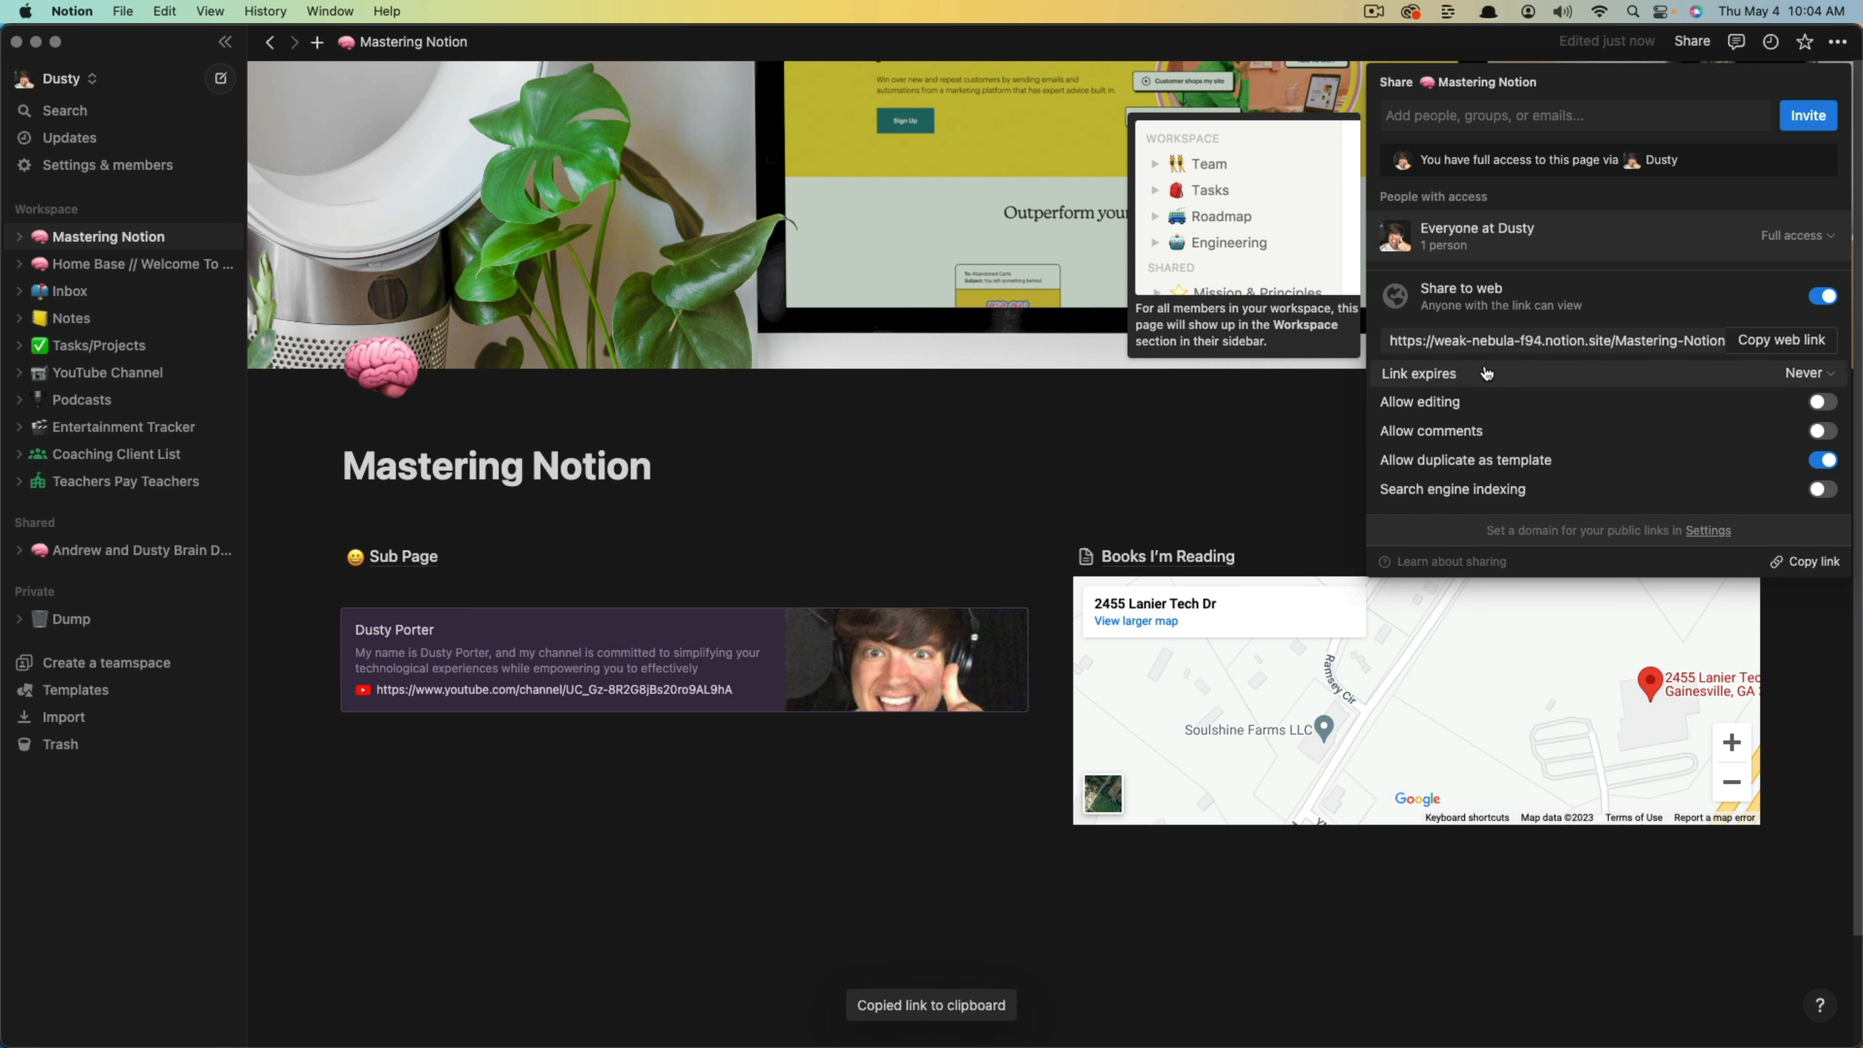
{"action": "left_click", "coordinate": [1802, 376]}
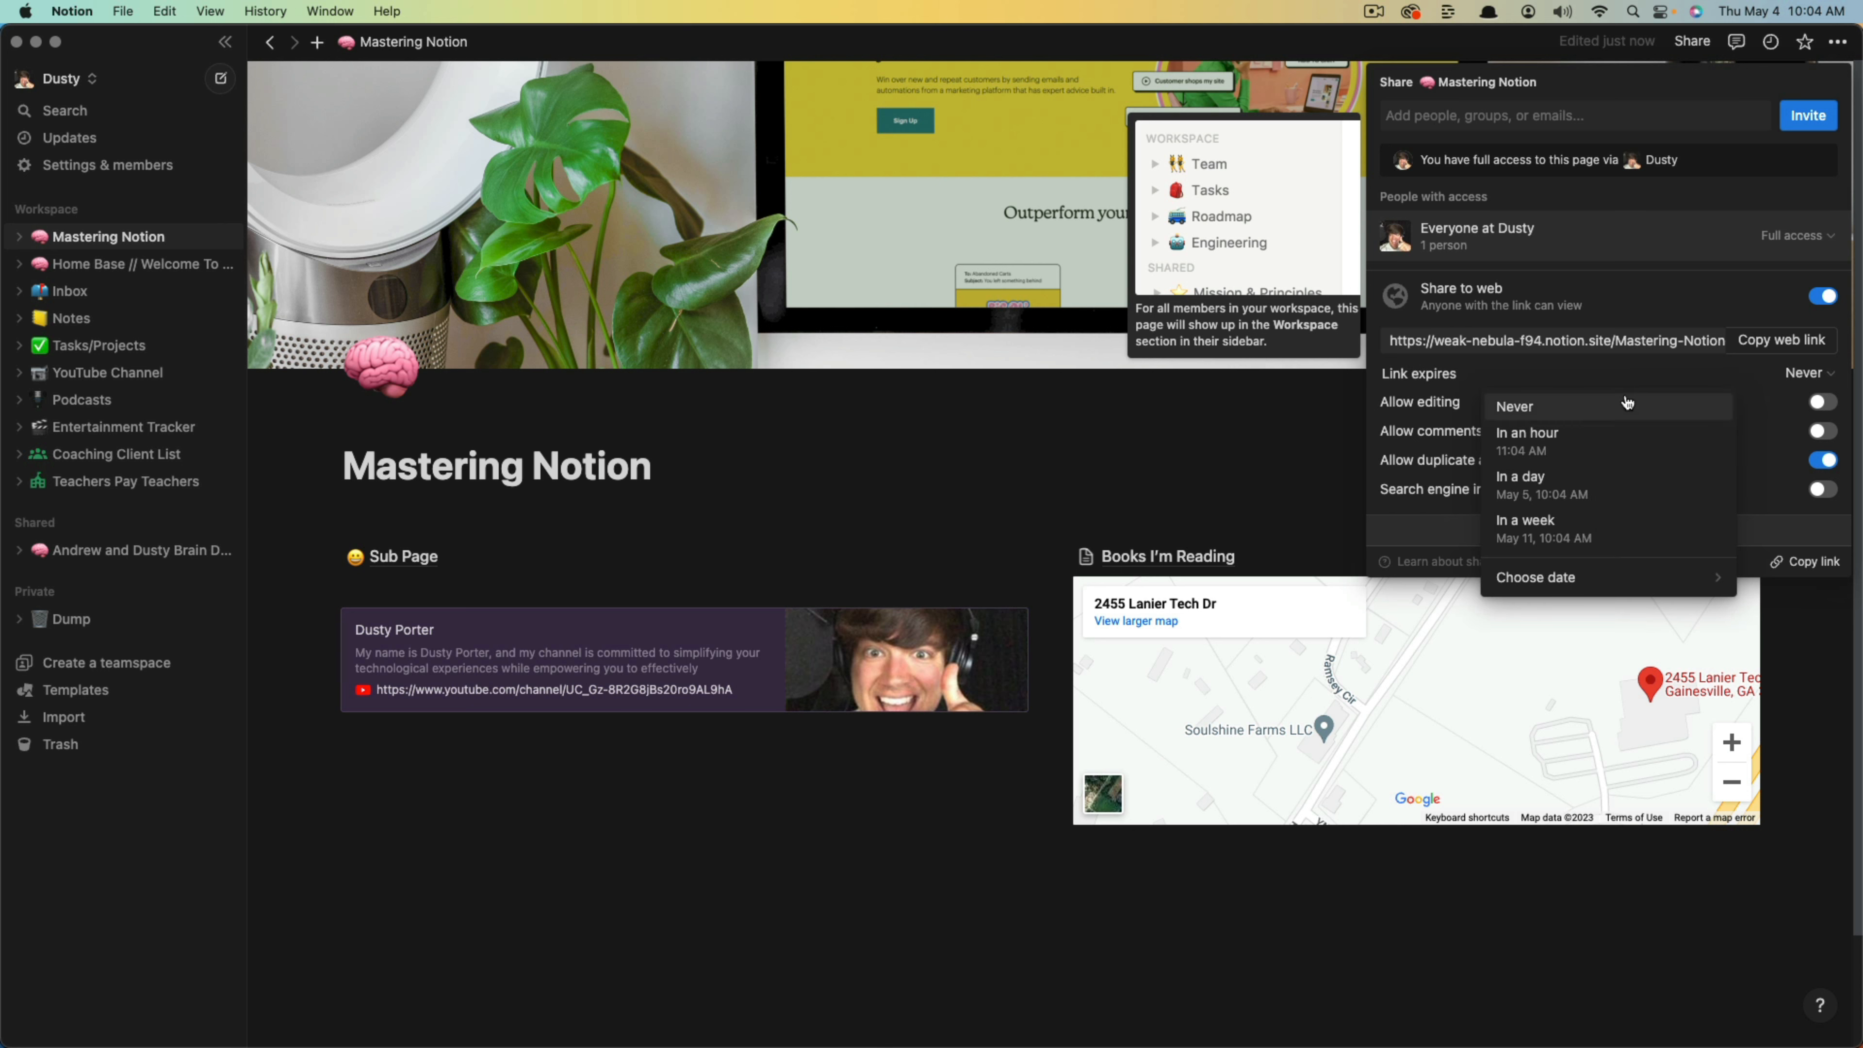
{"action": "mouse_move", "coordinate": [1545, 583]}
{"action": "left_click", "coordinate": [1644, 308]}
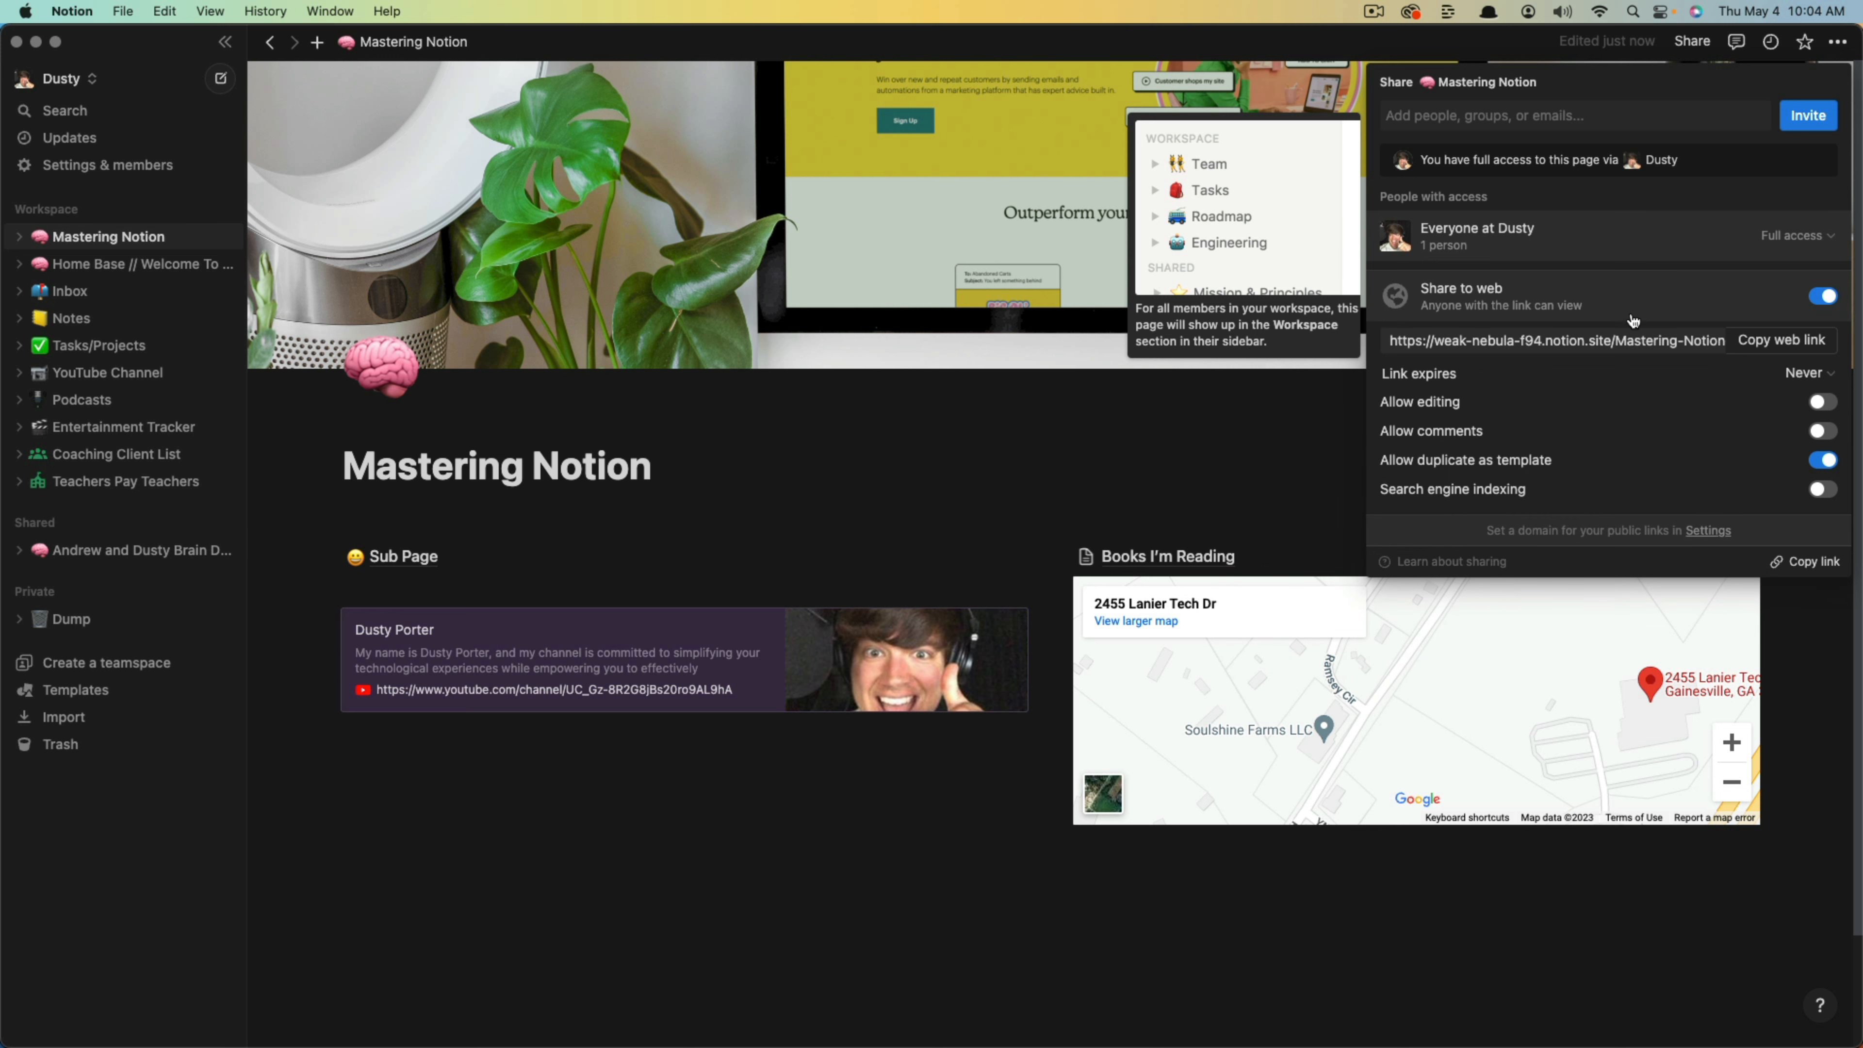
{"action": "left_click", "coordinate": [1783, 340]}
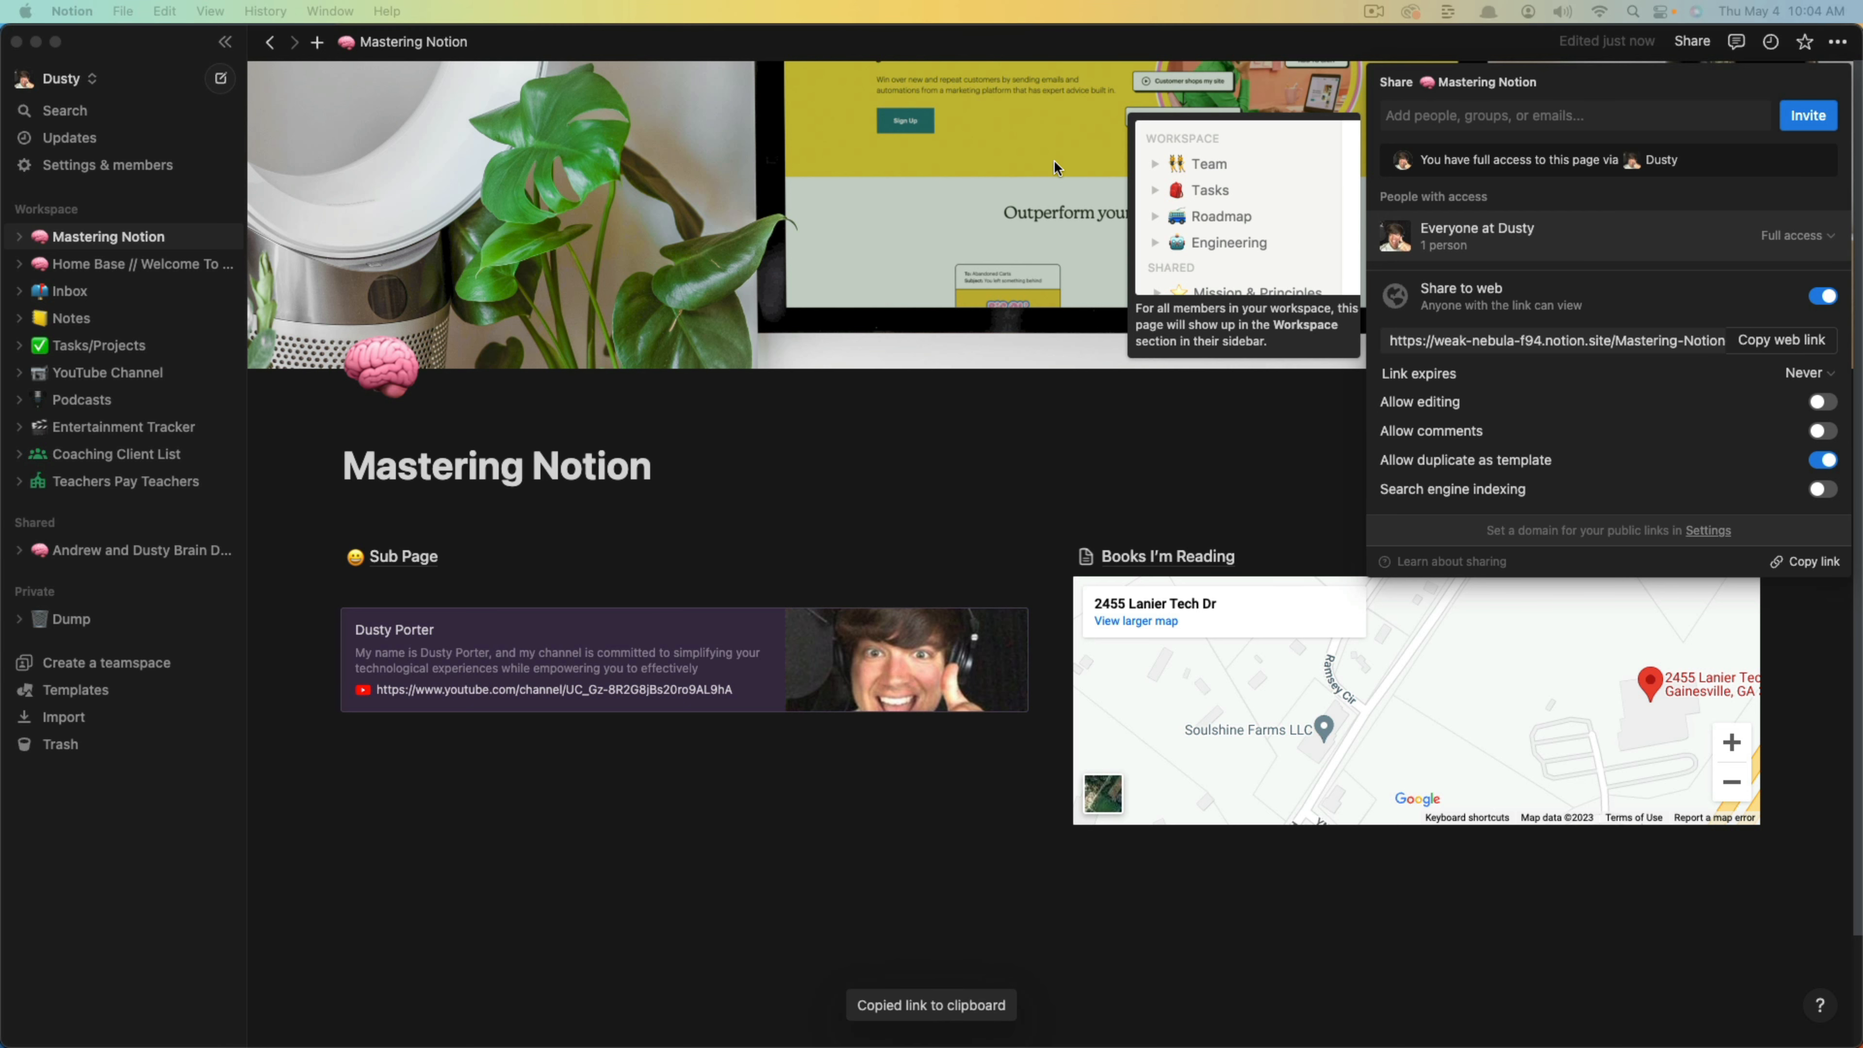
Switch to Chrome and open the copied Mastering Notion web link in the new tab.
{"action": "left_click_drag", "start_coordinate": [1054, 168], "coordinate": [1284, 100]}
{"action": "double_click", "coordinate": [1110, 97]}
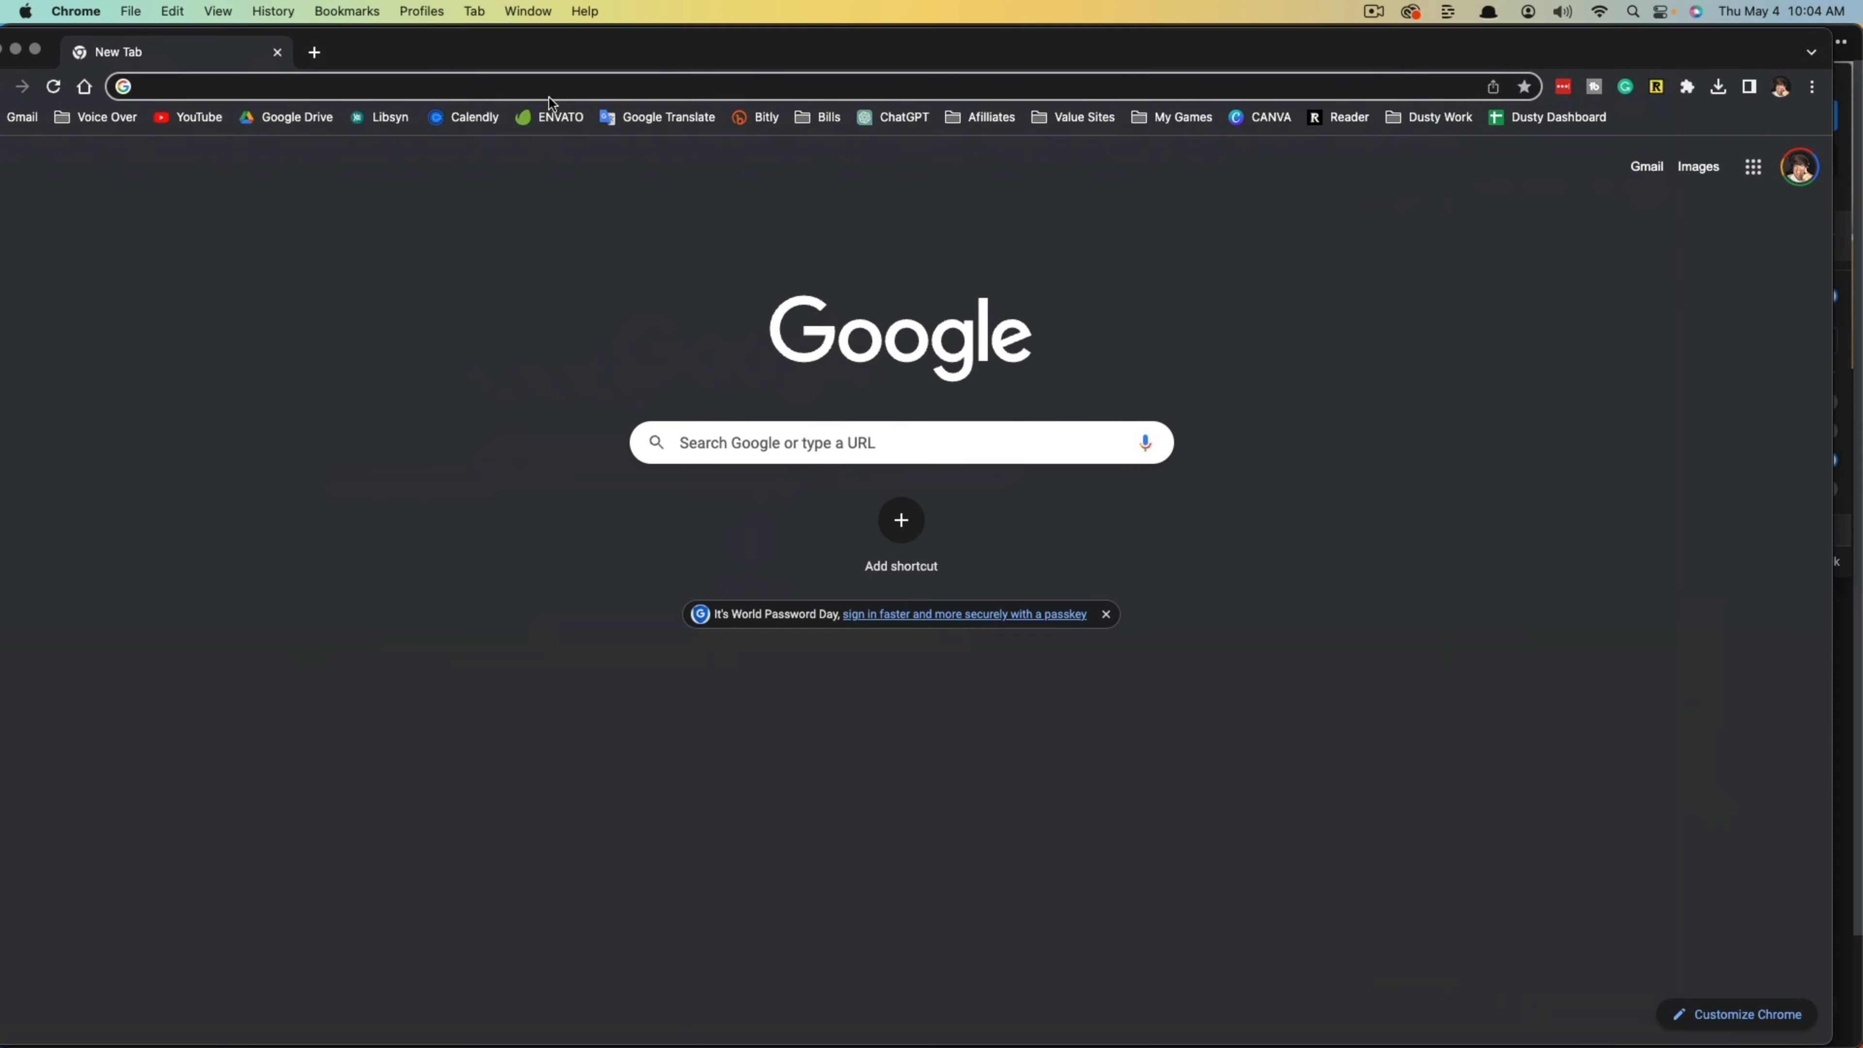
{"action": "right_click", "coordinate": [485, 86]}
{"action": "left_click", "coordinate": [515, 230]}
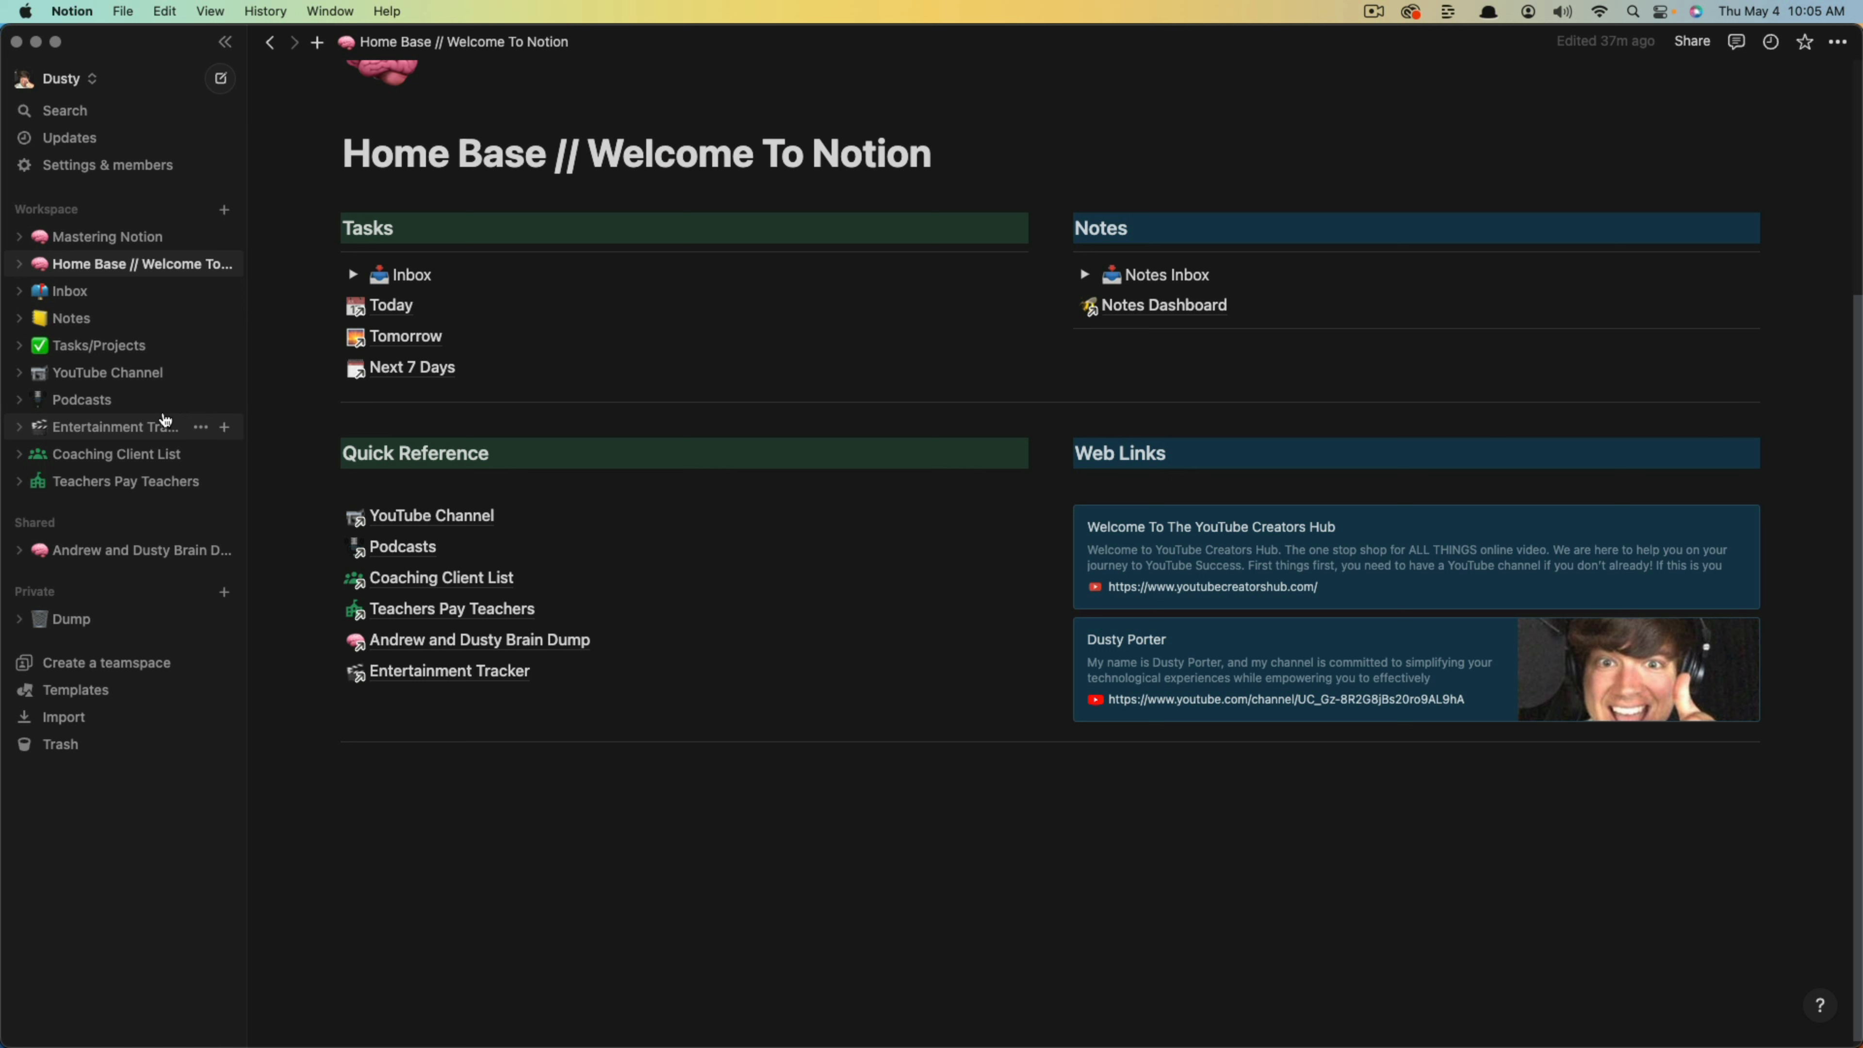
Add an entry to the YouTube Channel Video Database in Notion using the Video Info Template.
{"action": "left_click", "coordinate": [107, 374]}
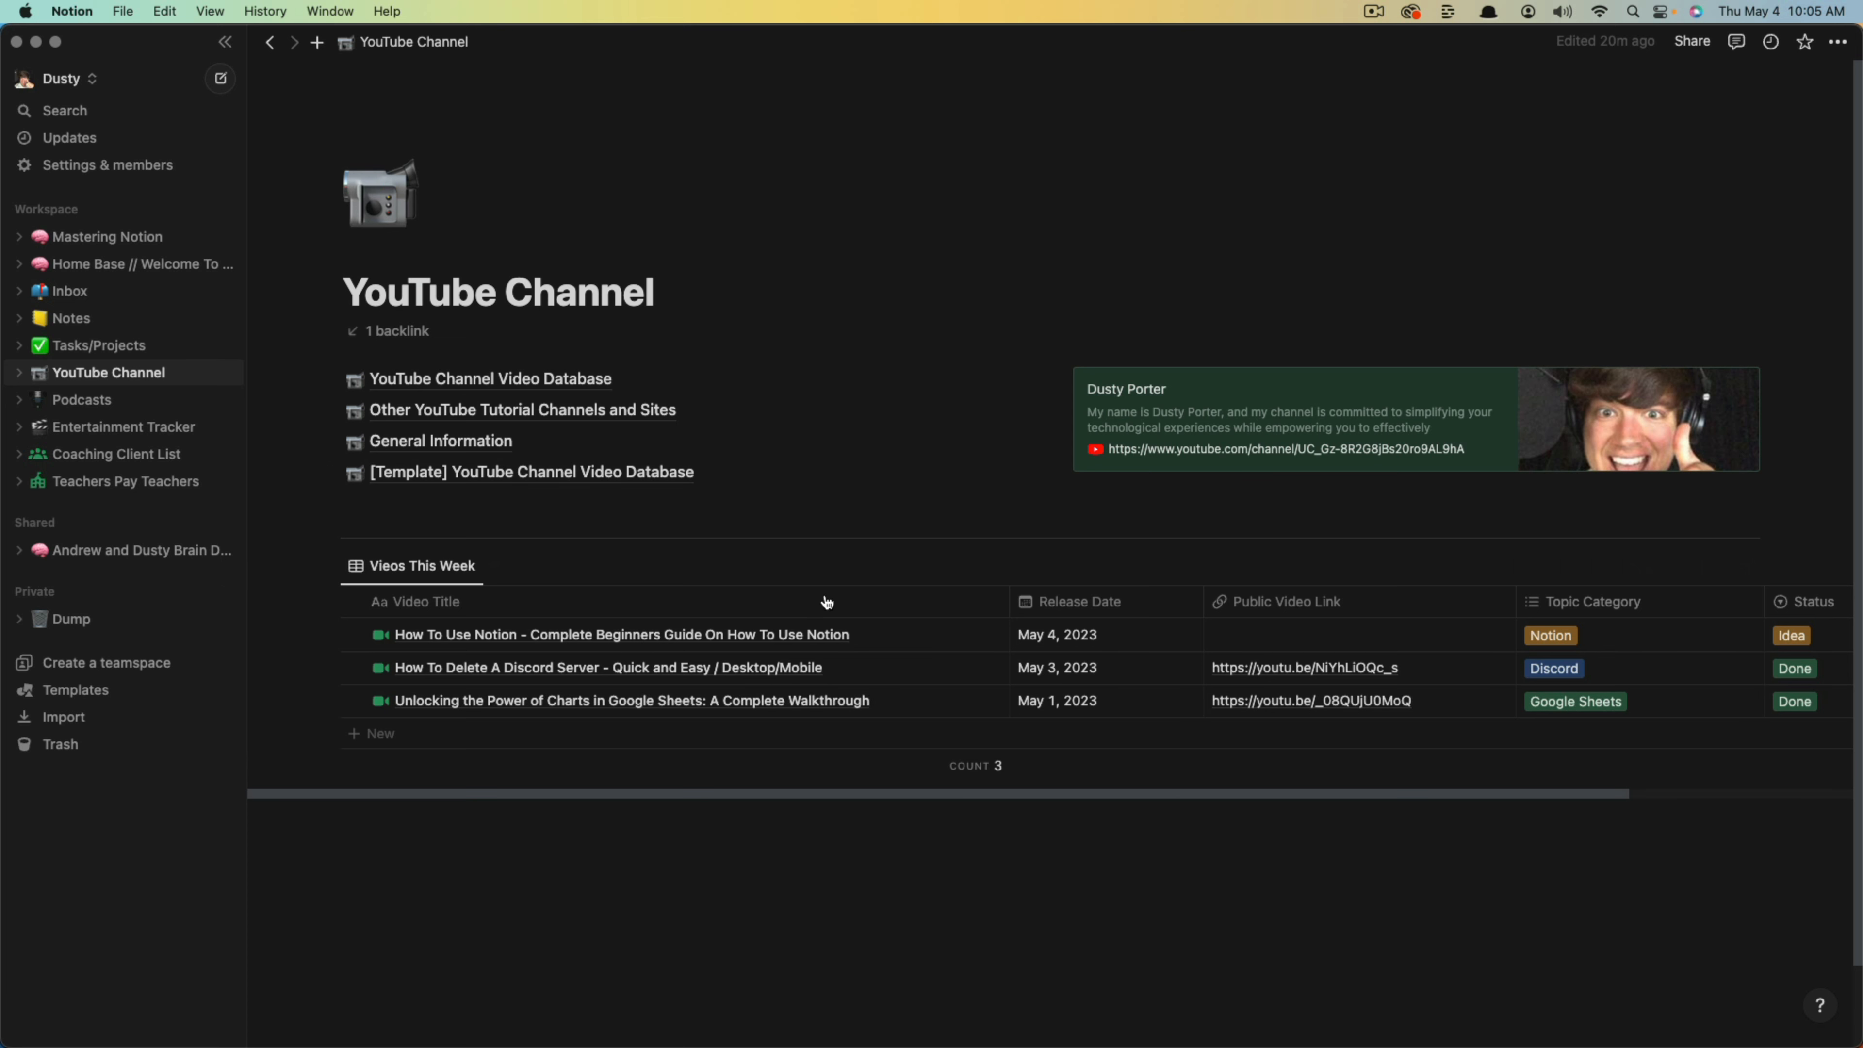
{"action": "left_click", "coordinate": [469, 382]}
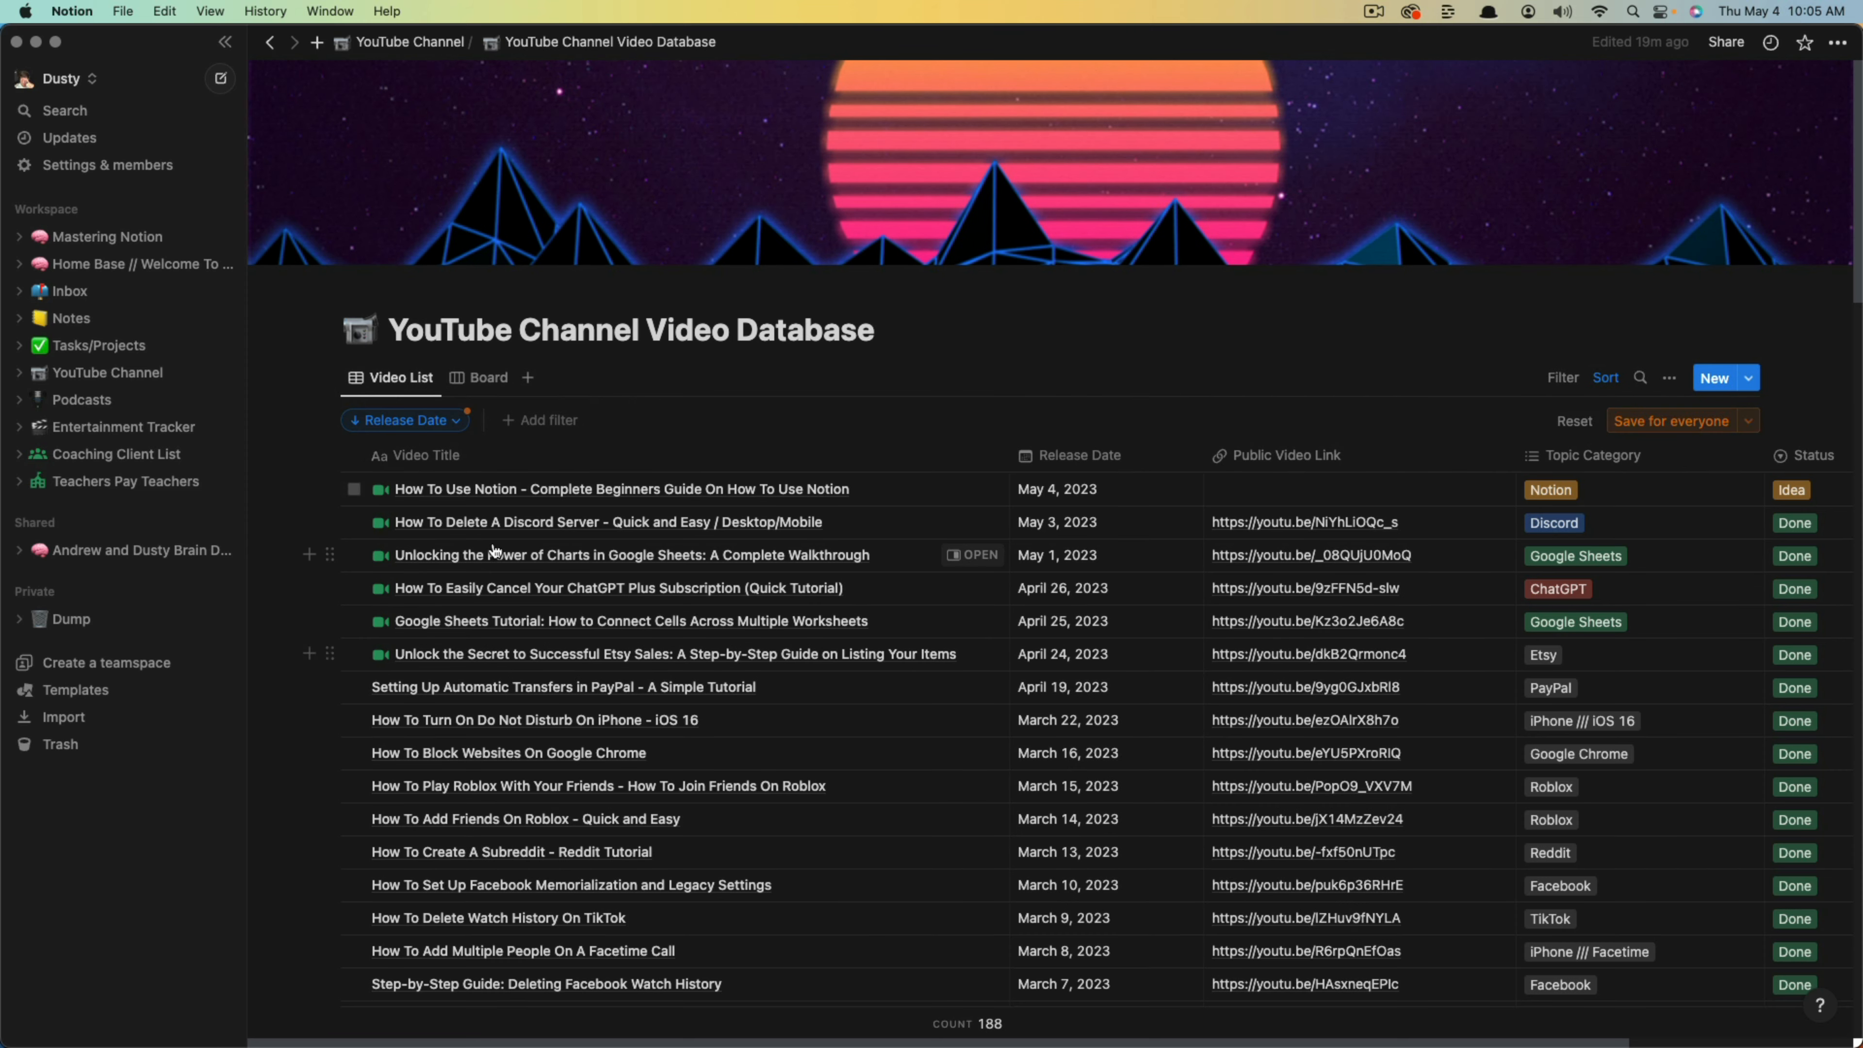
{"action": "left_click", "coordinate": [1713, 379]}
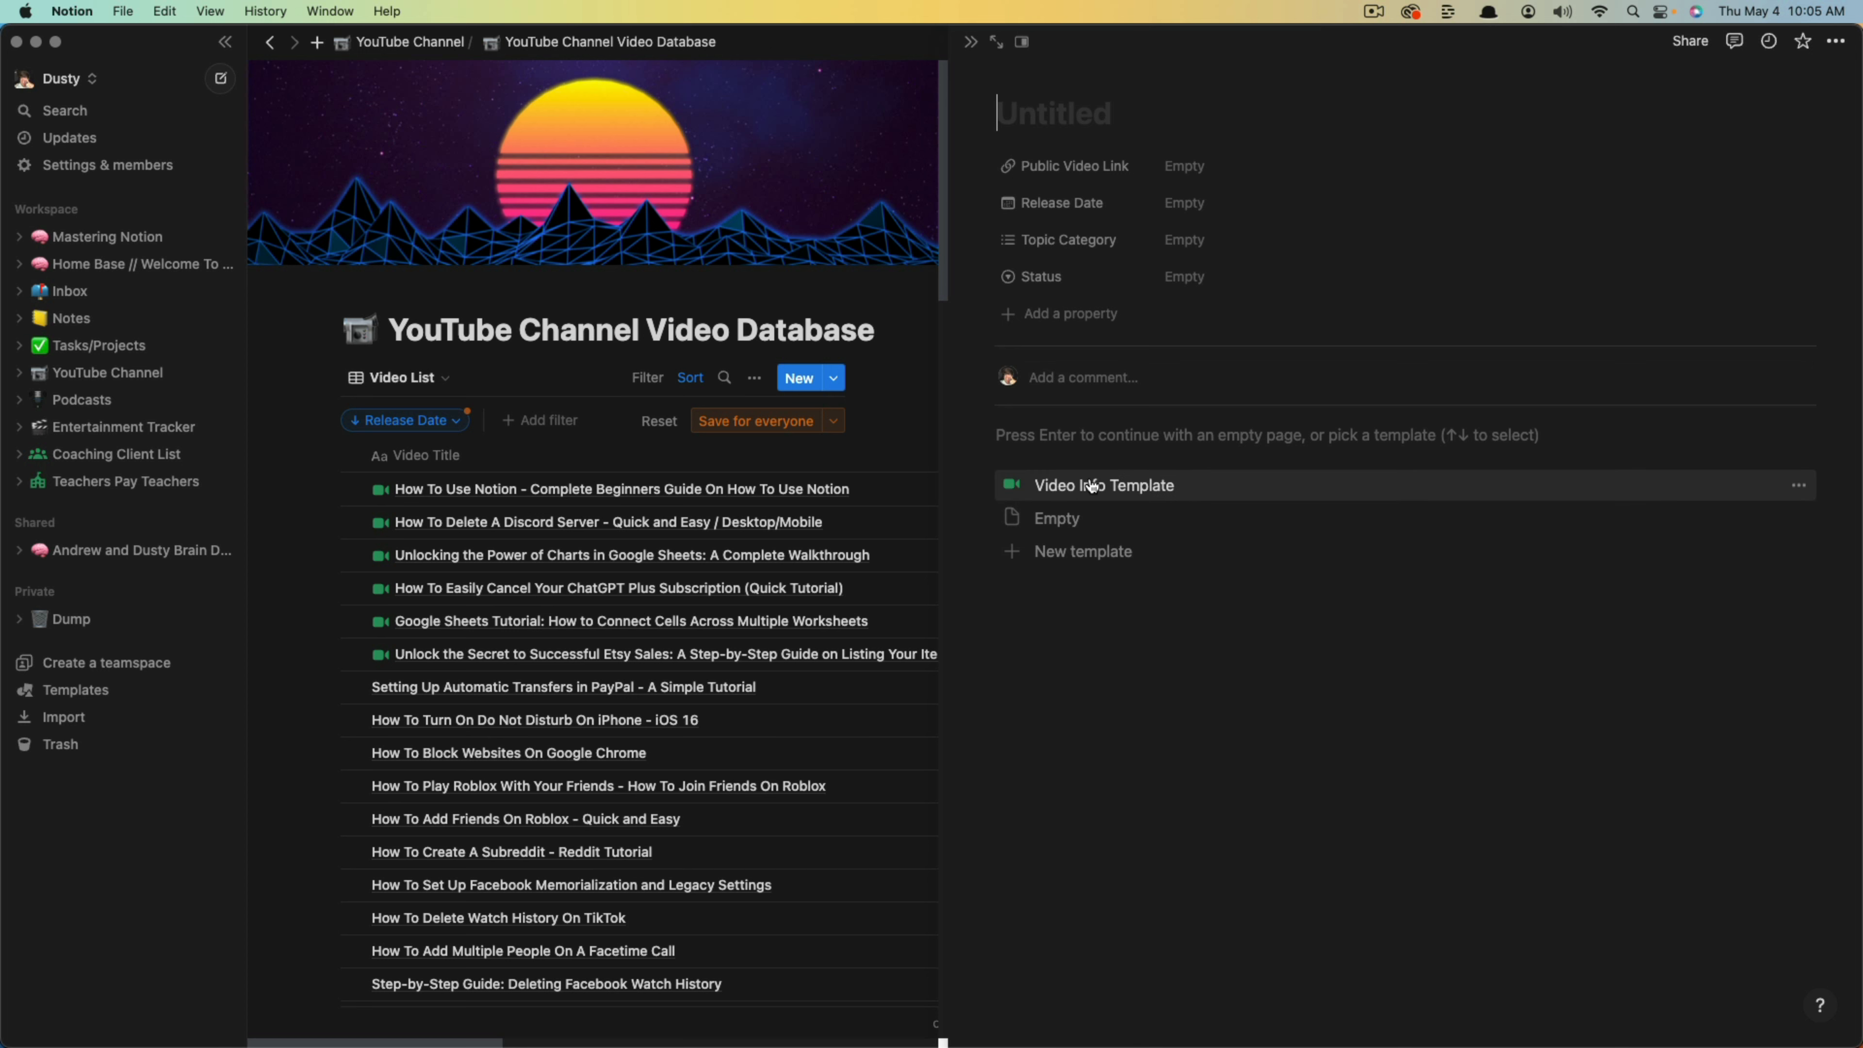
{"action": "left_click", "coordinate": [1059, 492]}
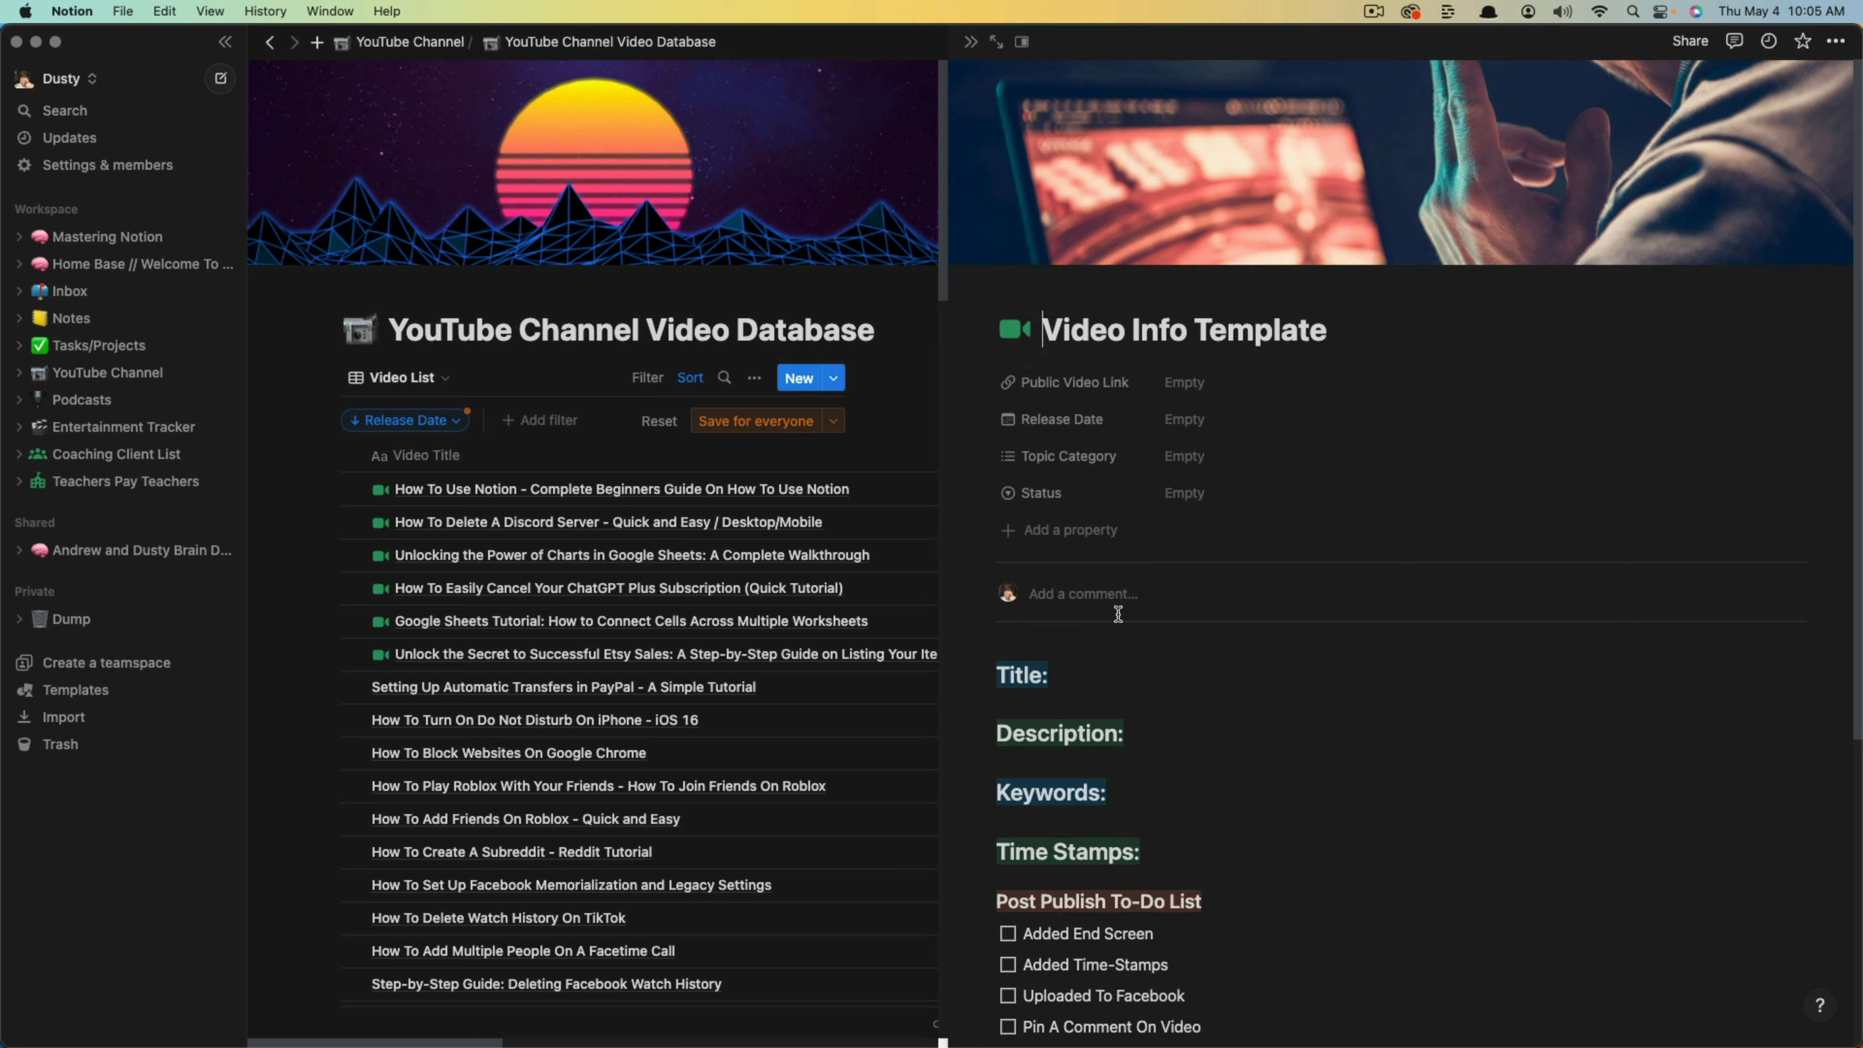
Examine the new entry's template headings, Post Publish To-Do List and thumbnail, and close the entry.
{"action": "scroll", "coordinate": [1118, 614], "scroll_direction": "down", "scroll_amount": 3}
{"action": "scroll", "coordinate": [1118, 614], "scroll_direction": "down", "scroll_amount": 2}
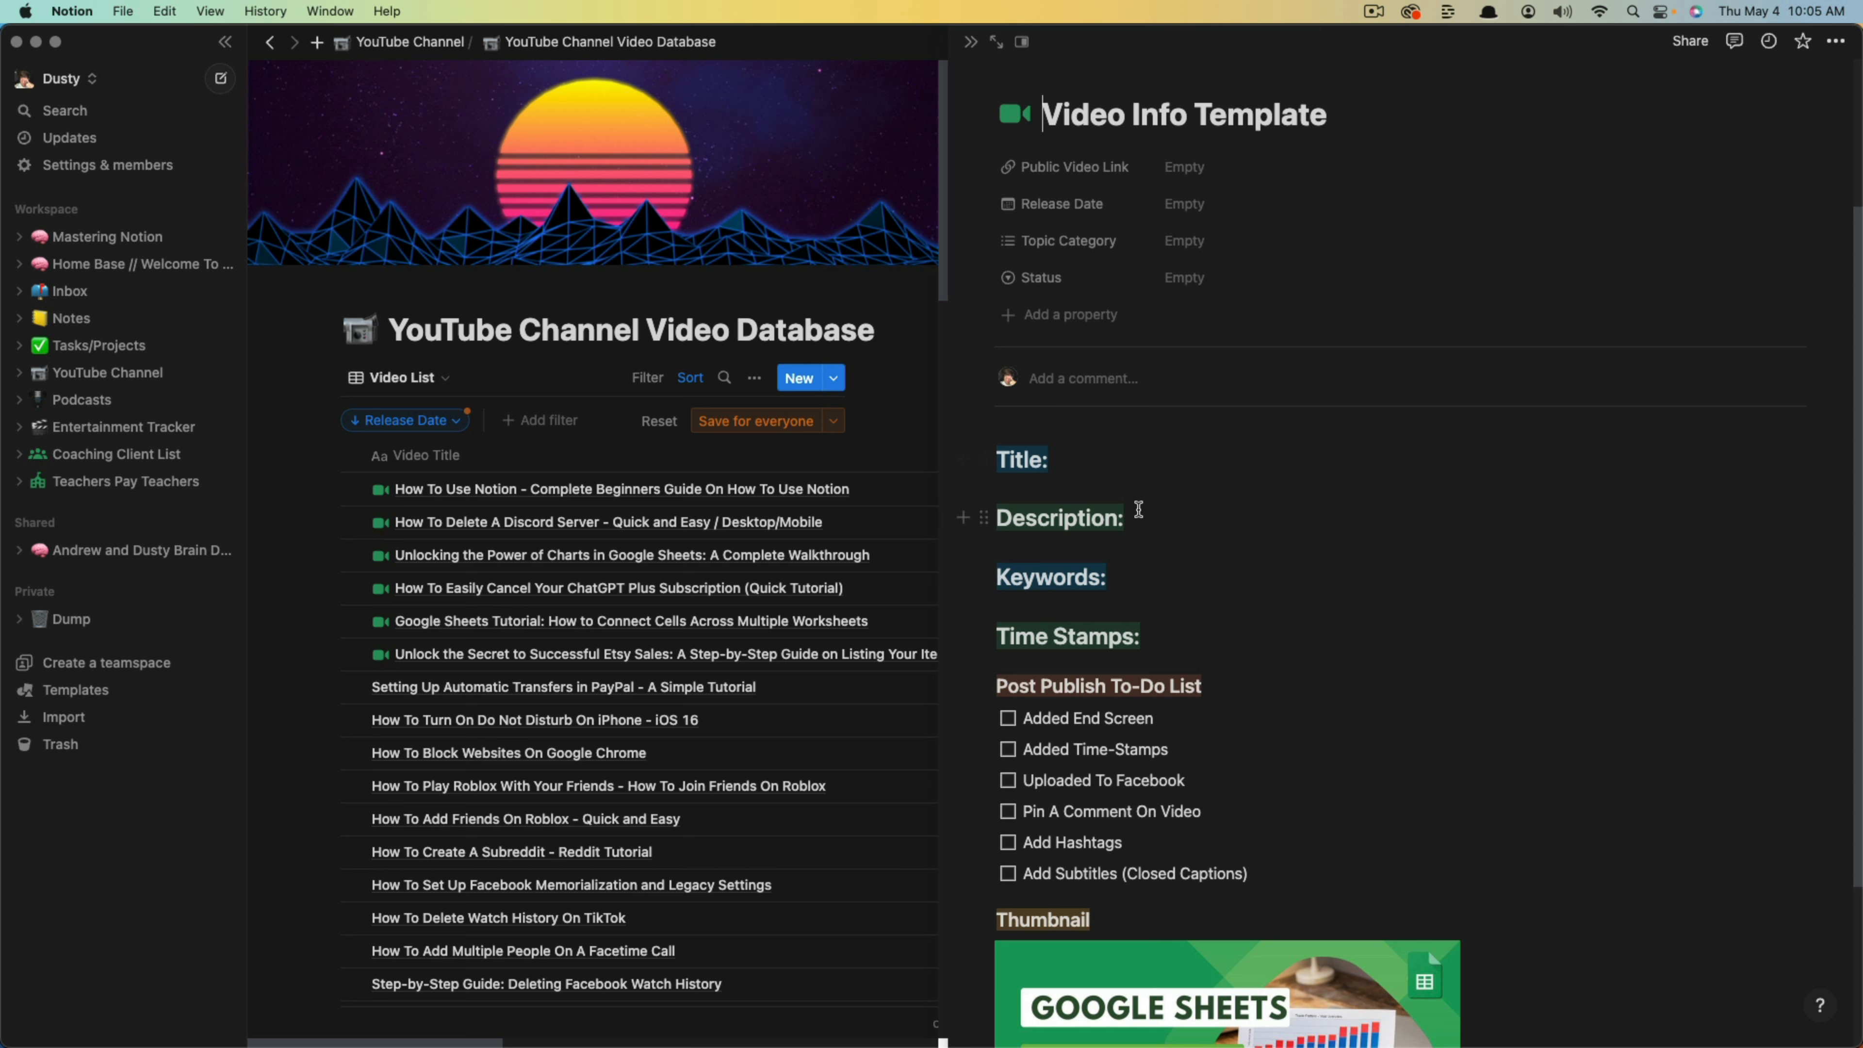
{"action": "scroll", "coordinate": [1221, 626], "scroll_direction": "down", "scroll_amount": 3}
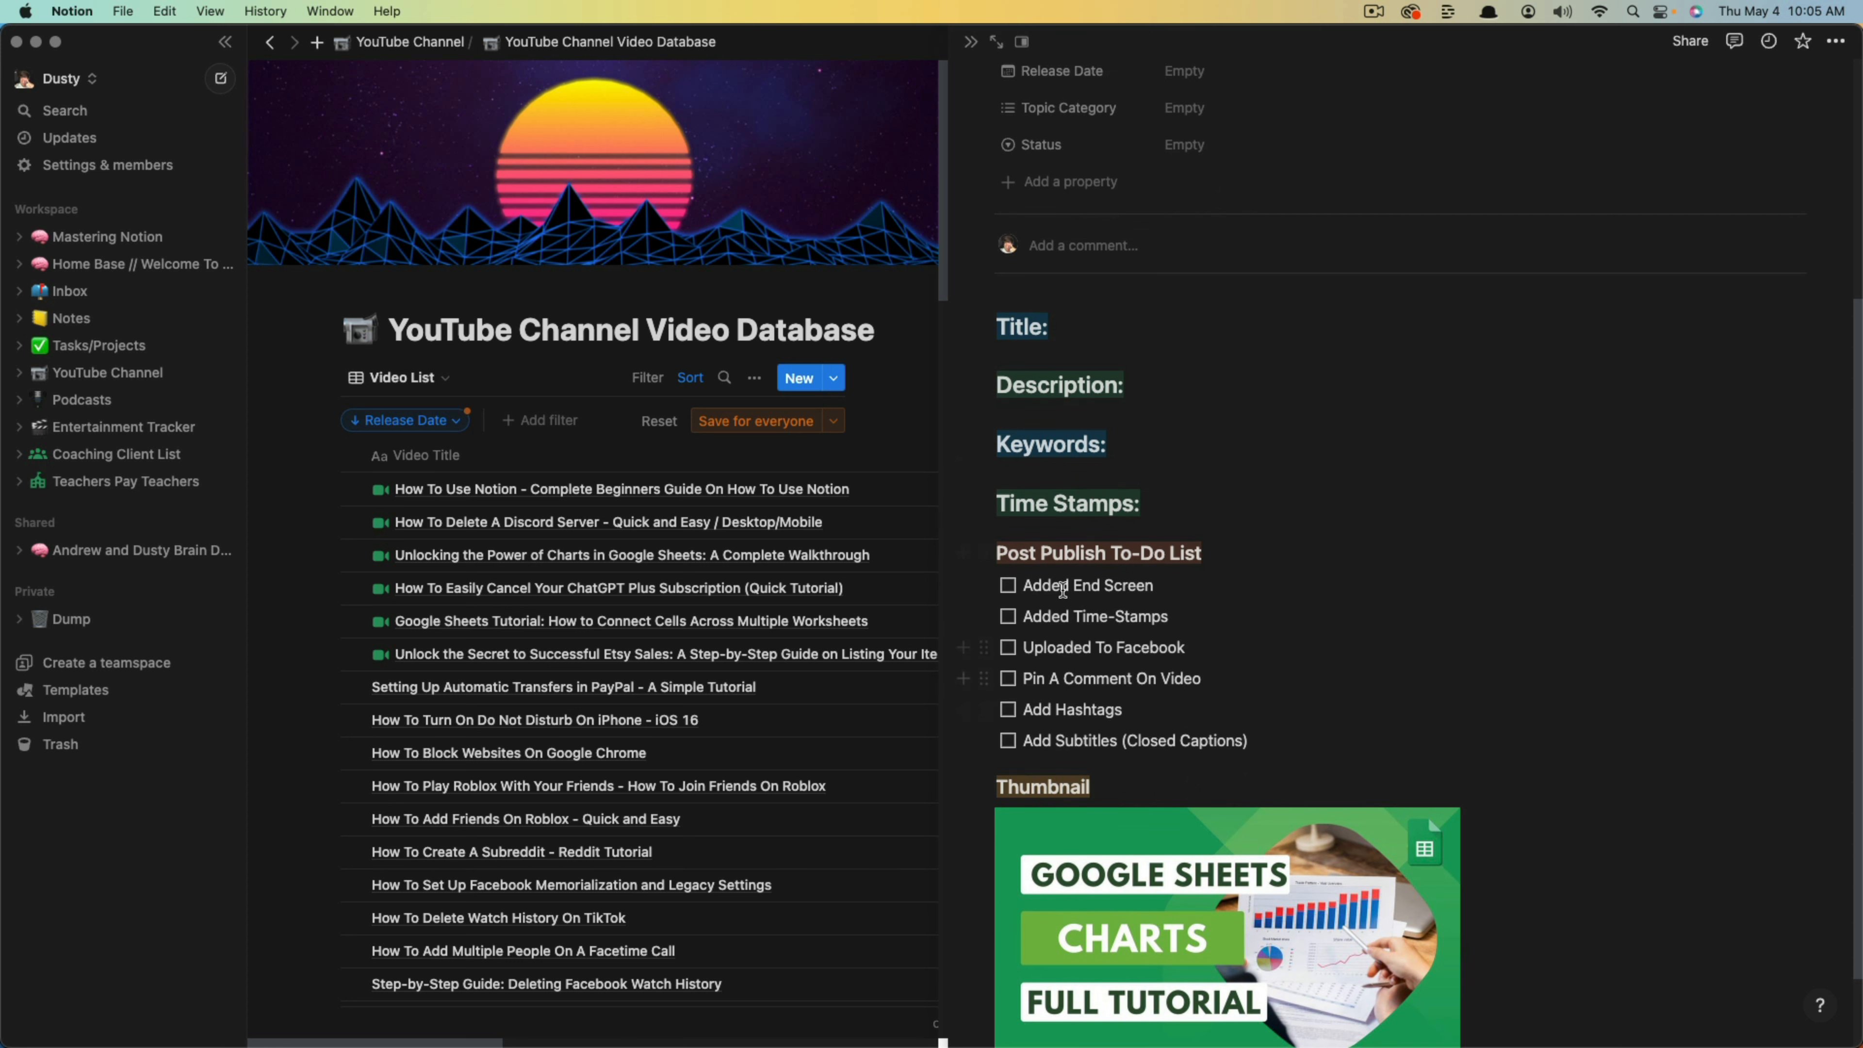
{"action": "scroll", "coordinate": [1182, 615], "scroll_direction": "down", "scroll_amount": 2}
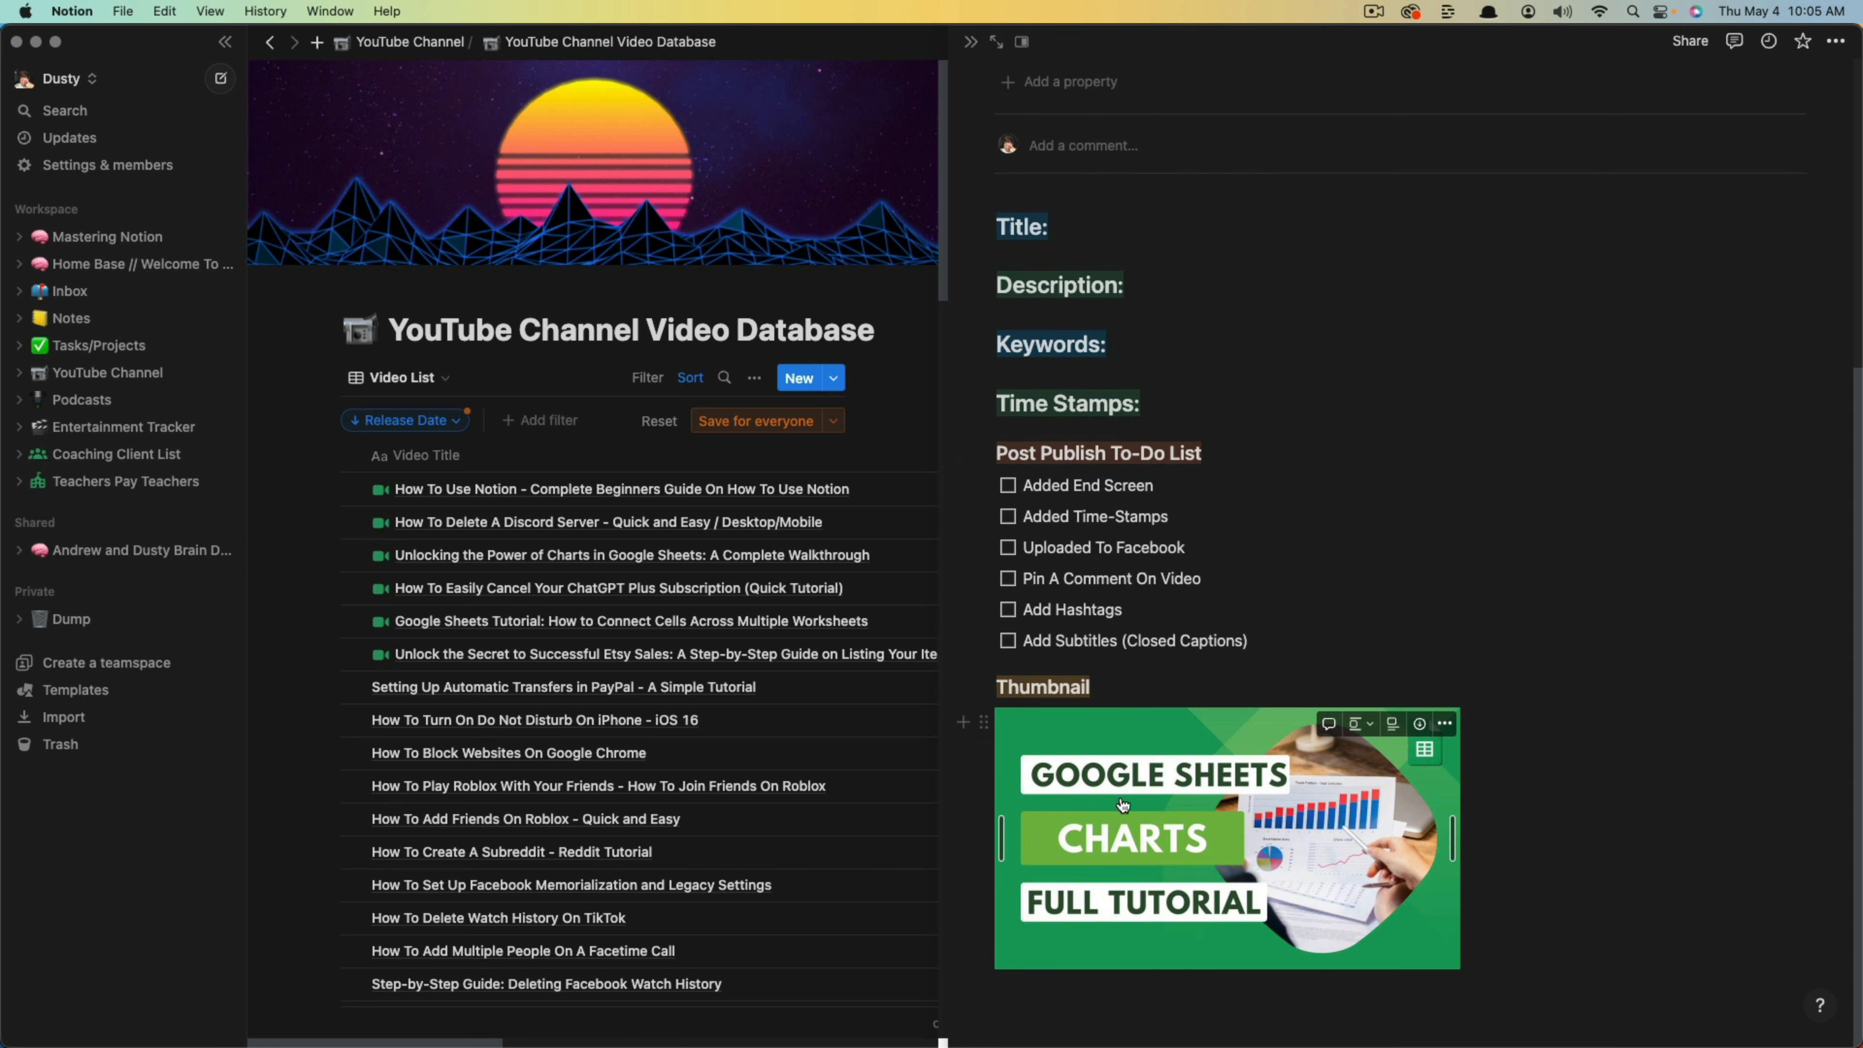
{"action": "scroll", "coordinate": [1251, 514], "scroll_direction": "up", "scroll_amount": 10}
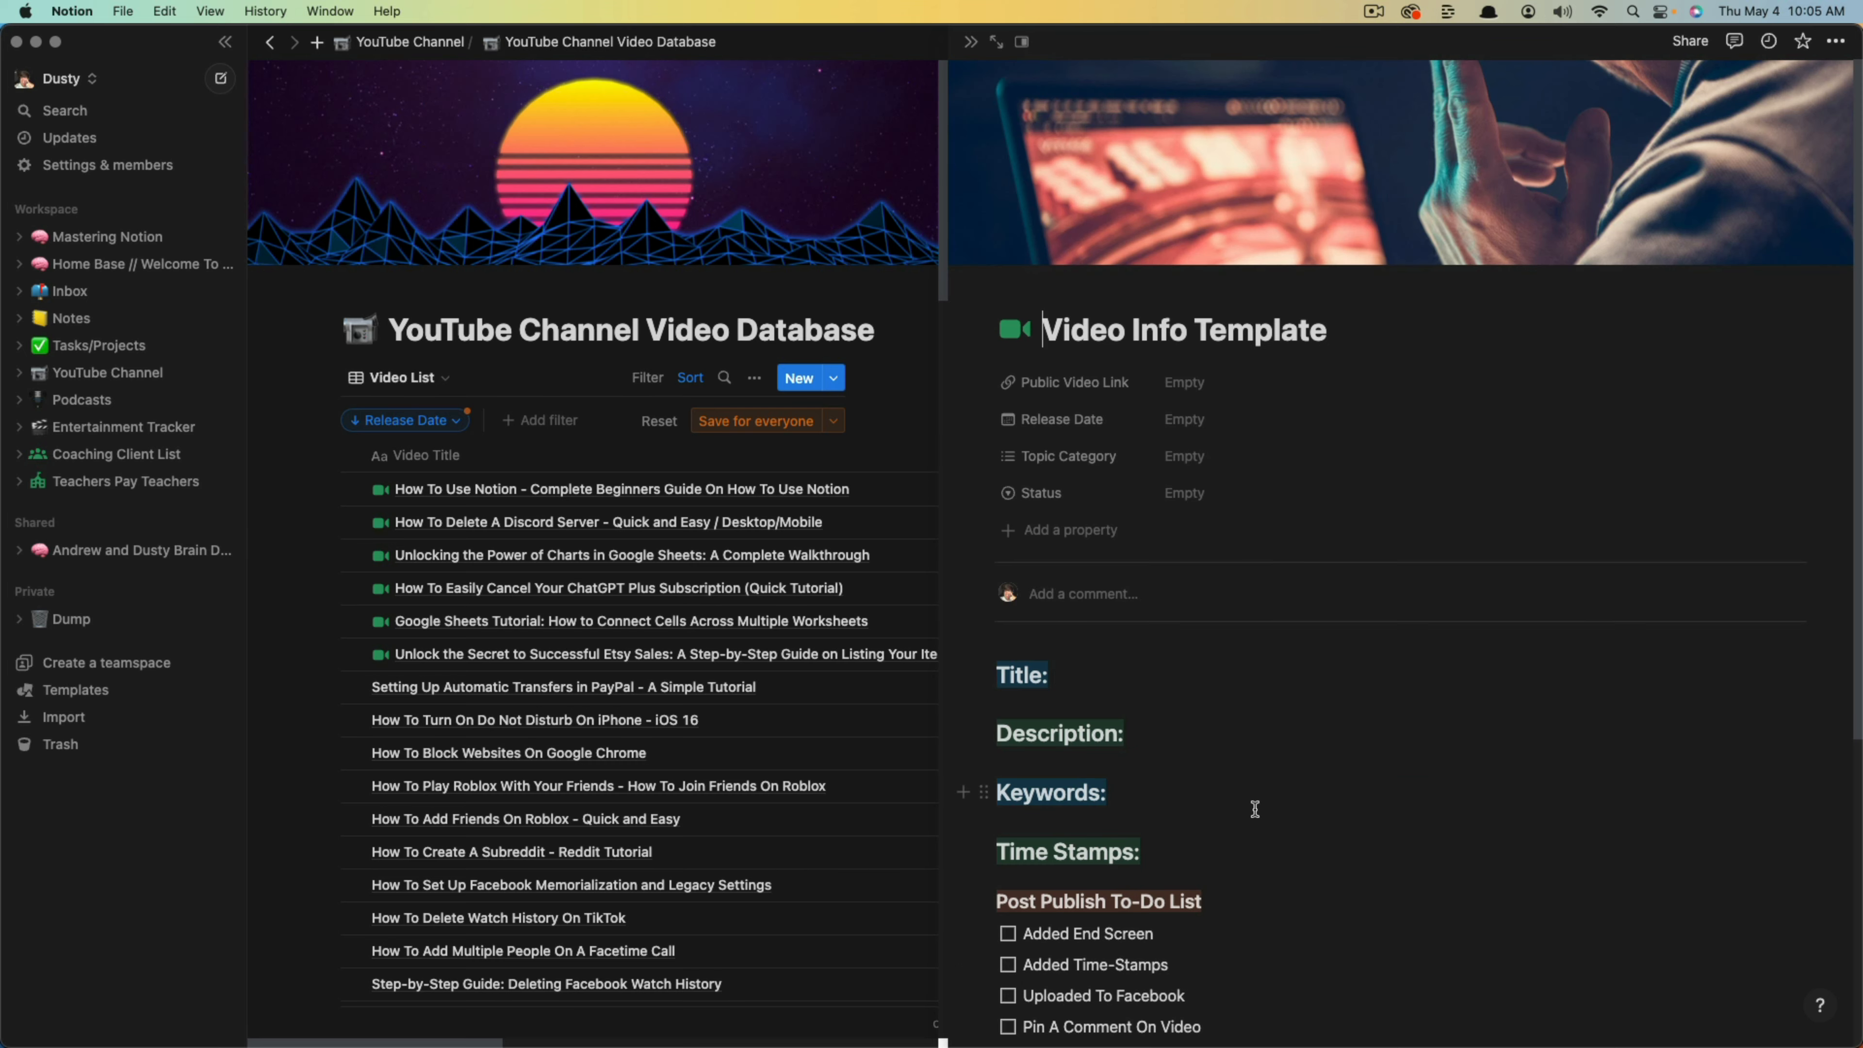
{"action": "left_click", "coordinate": [297, 424]}
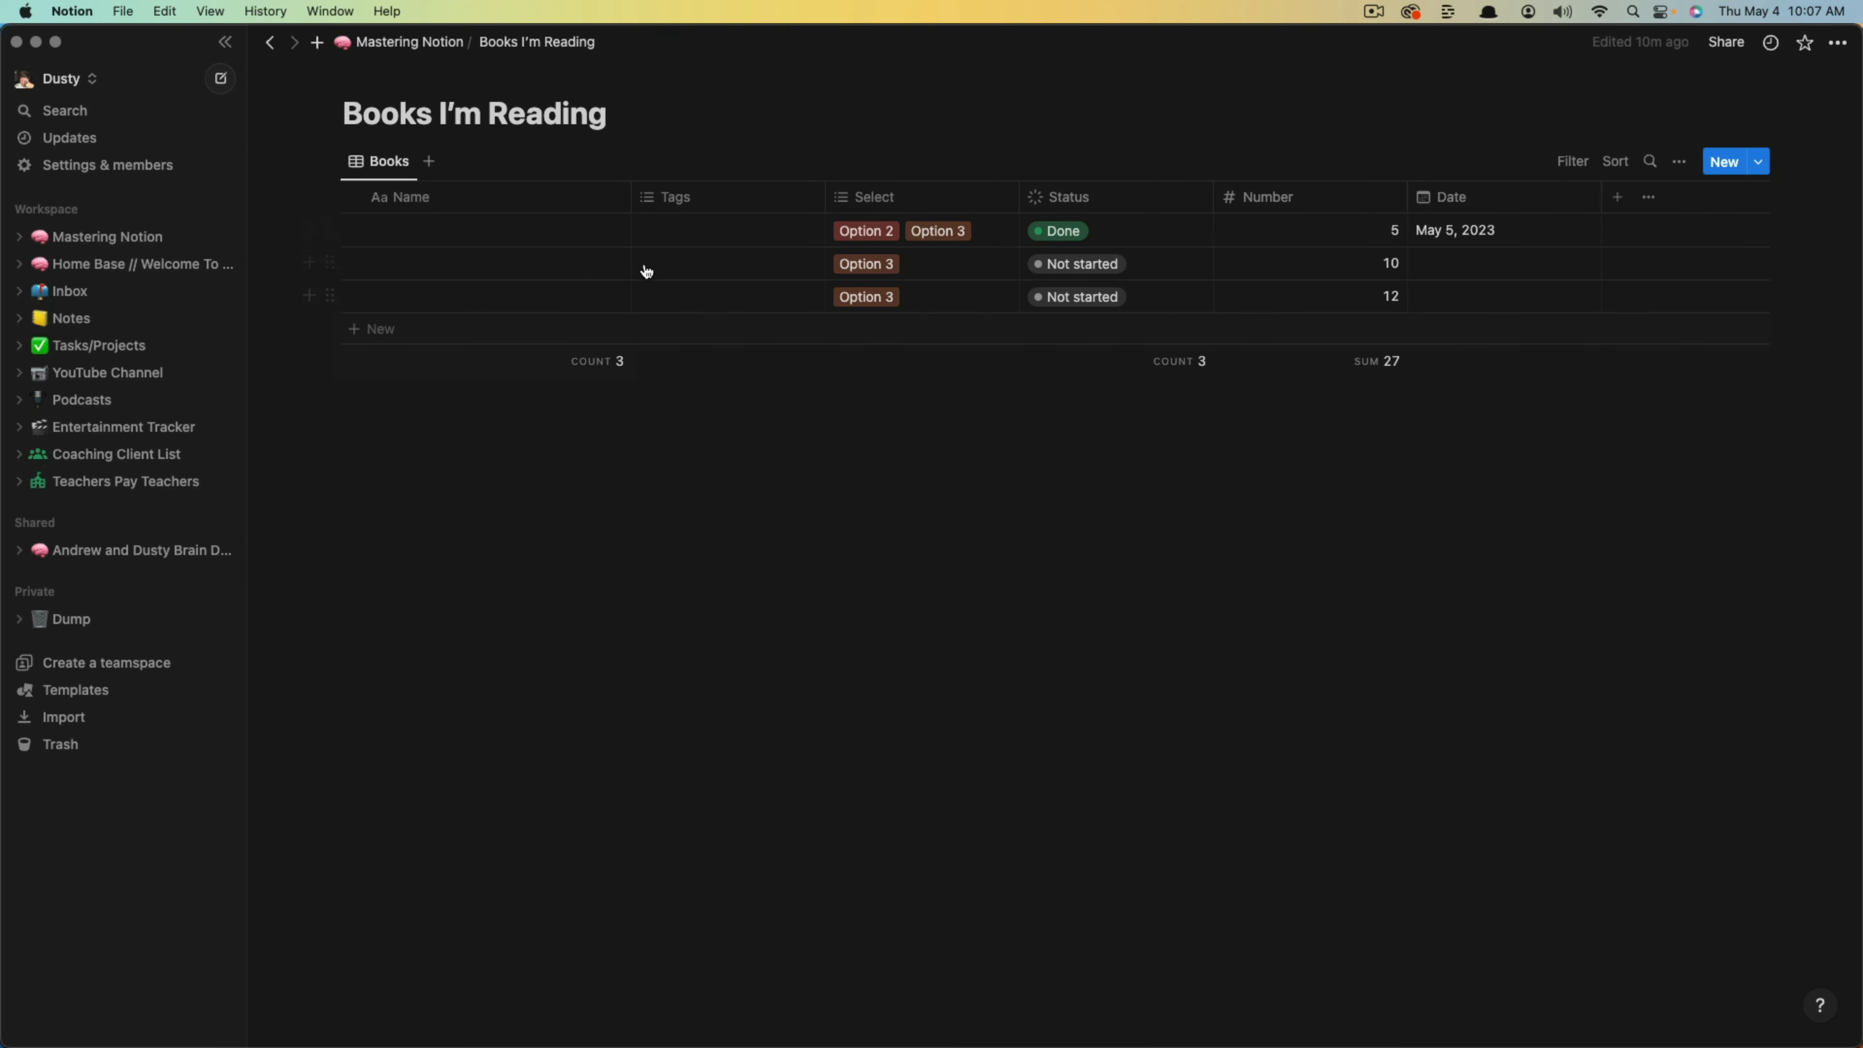
Add an entry to the Books I'm Reading database and create a template from it named "template title".
{"action": "mouse_move", "coordinate": [607, 237]}
{"action": "left_click", "coordinate": [1720, 169]}
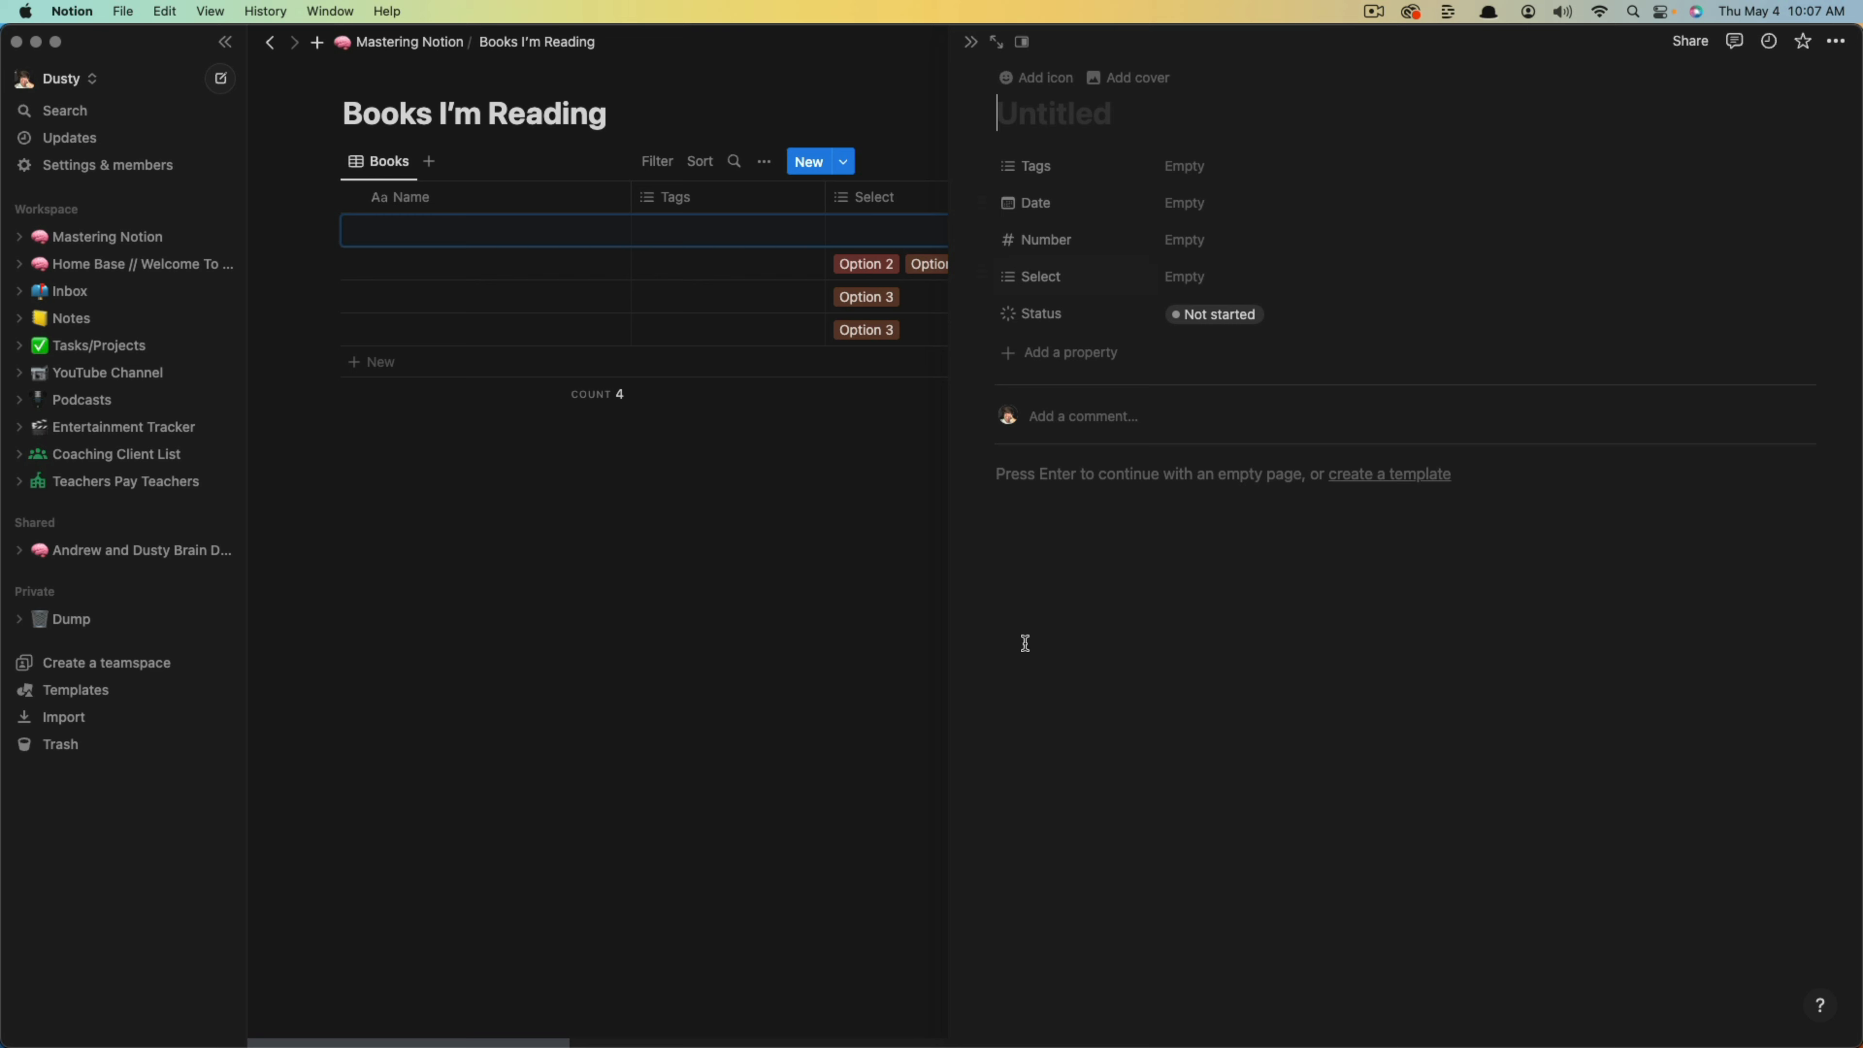
{"action": "left_click", "coordinate": [1387, 475]}
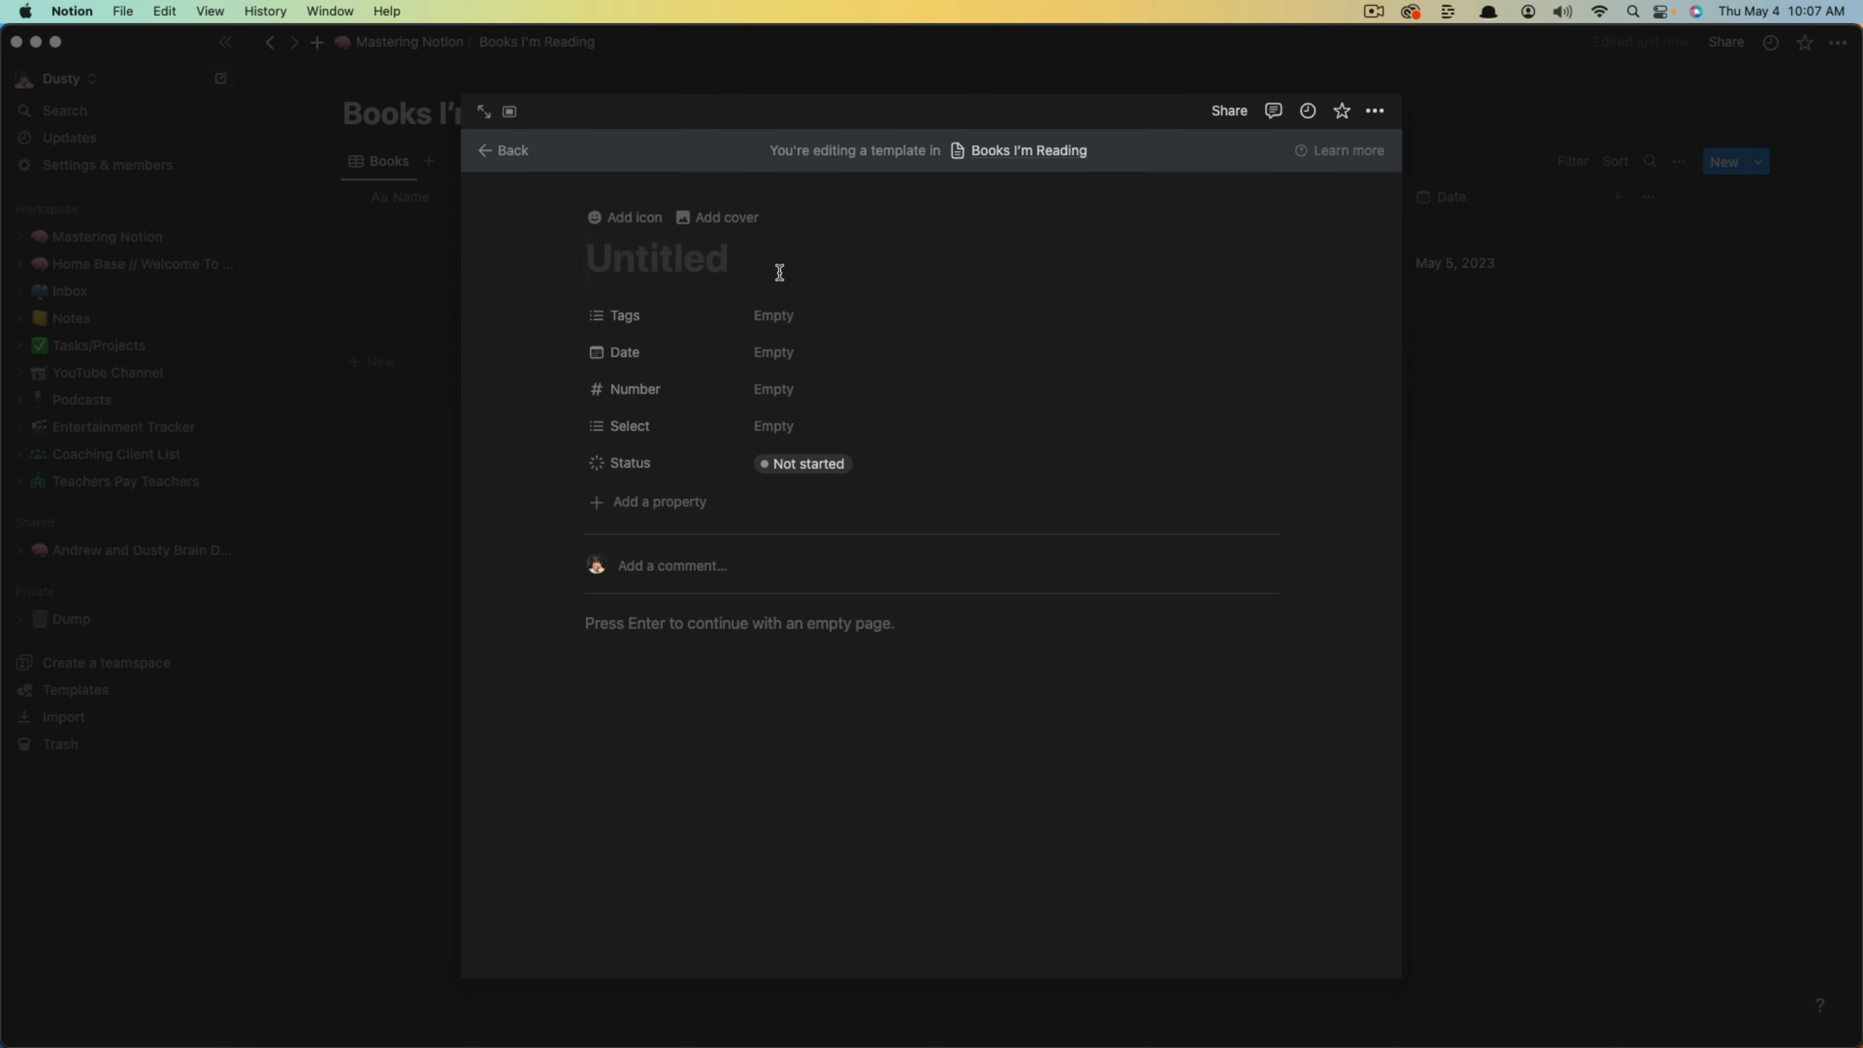
{"action": "type", "text": "templ"}
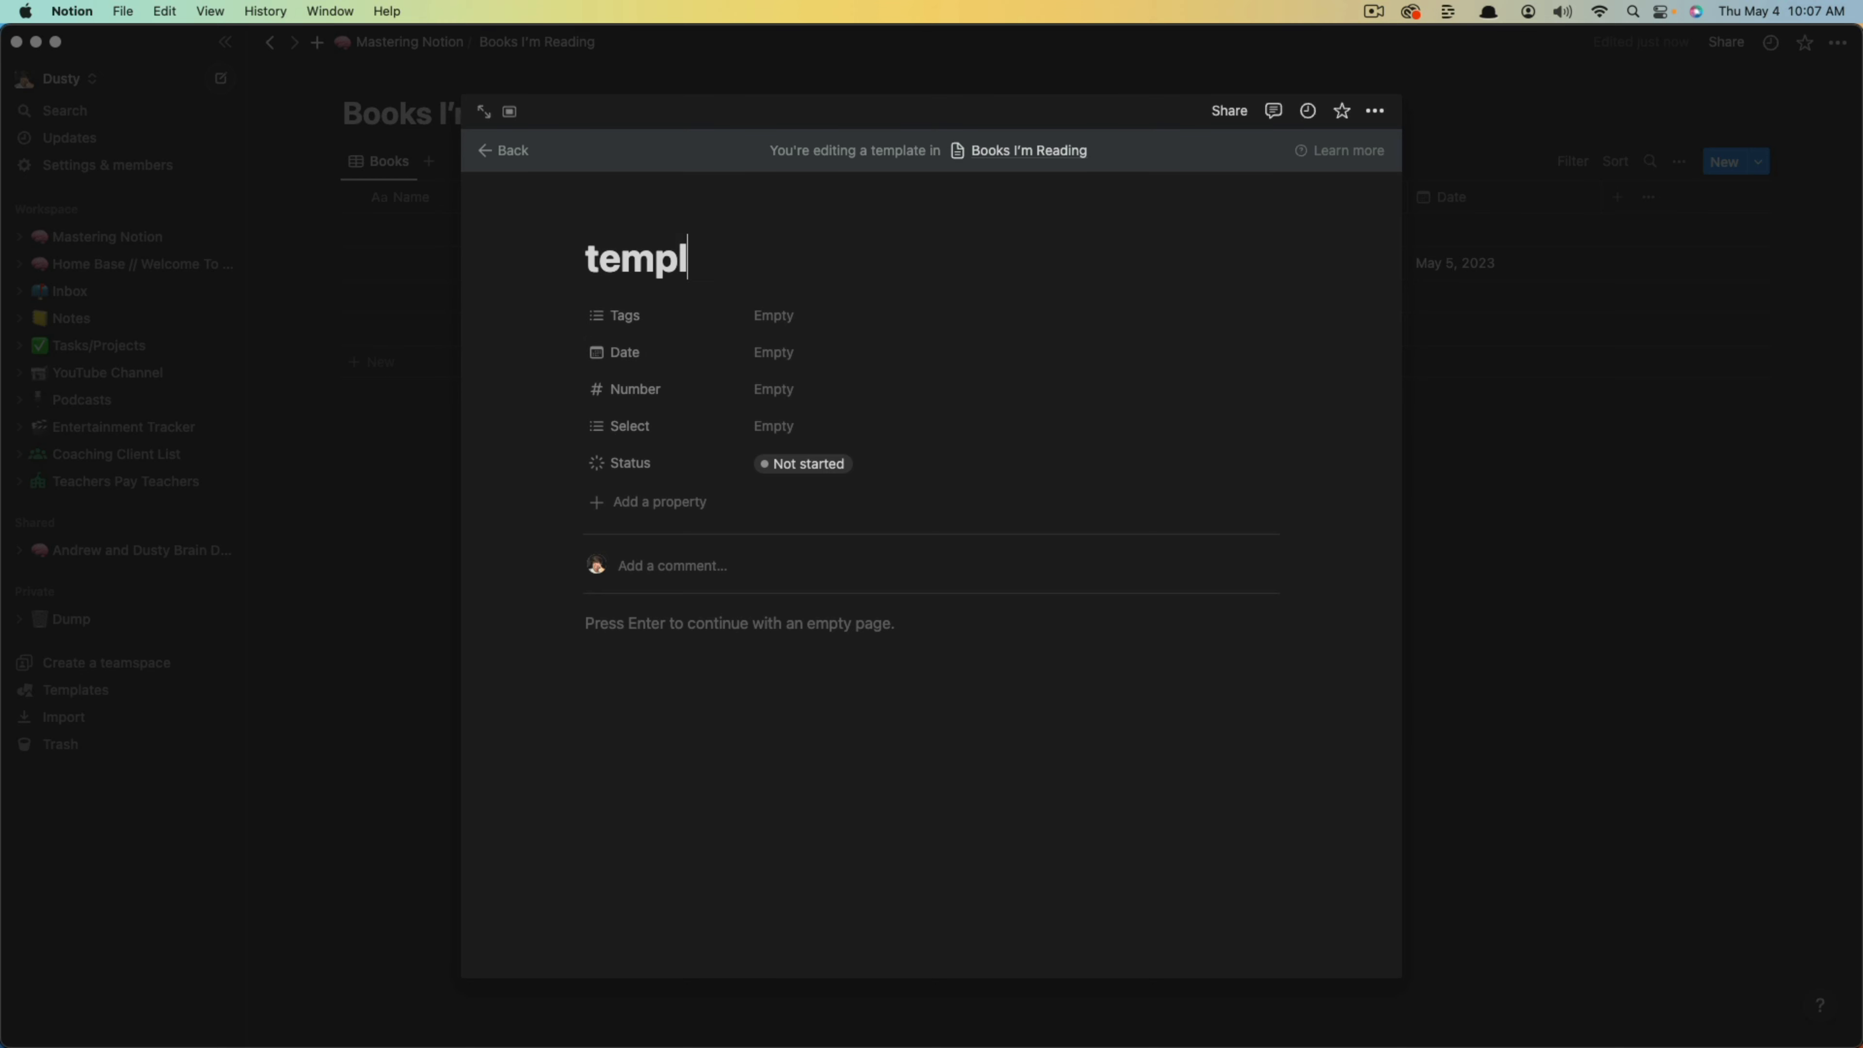
{"action": "type", "text": "ate title"}
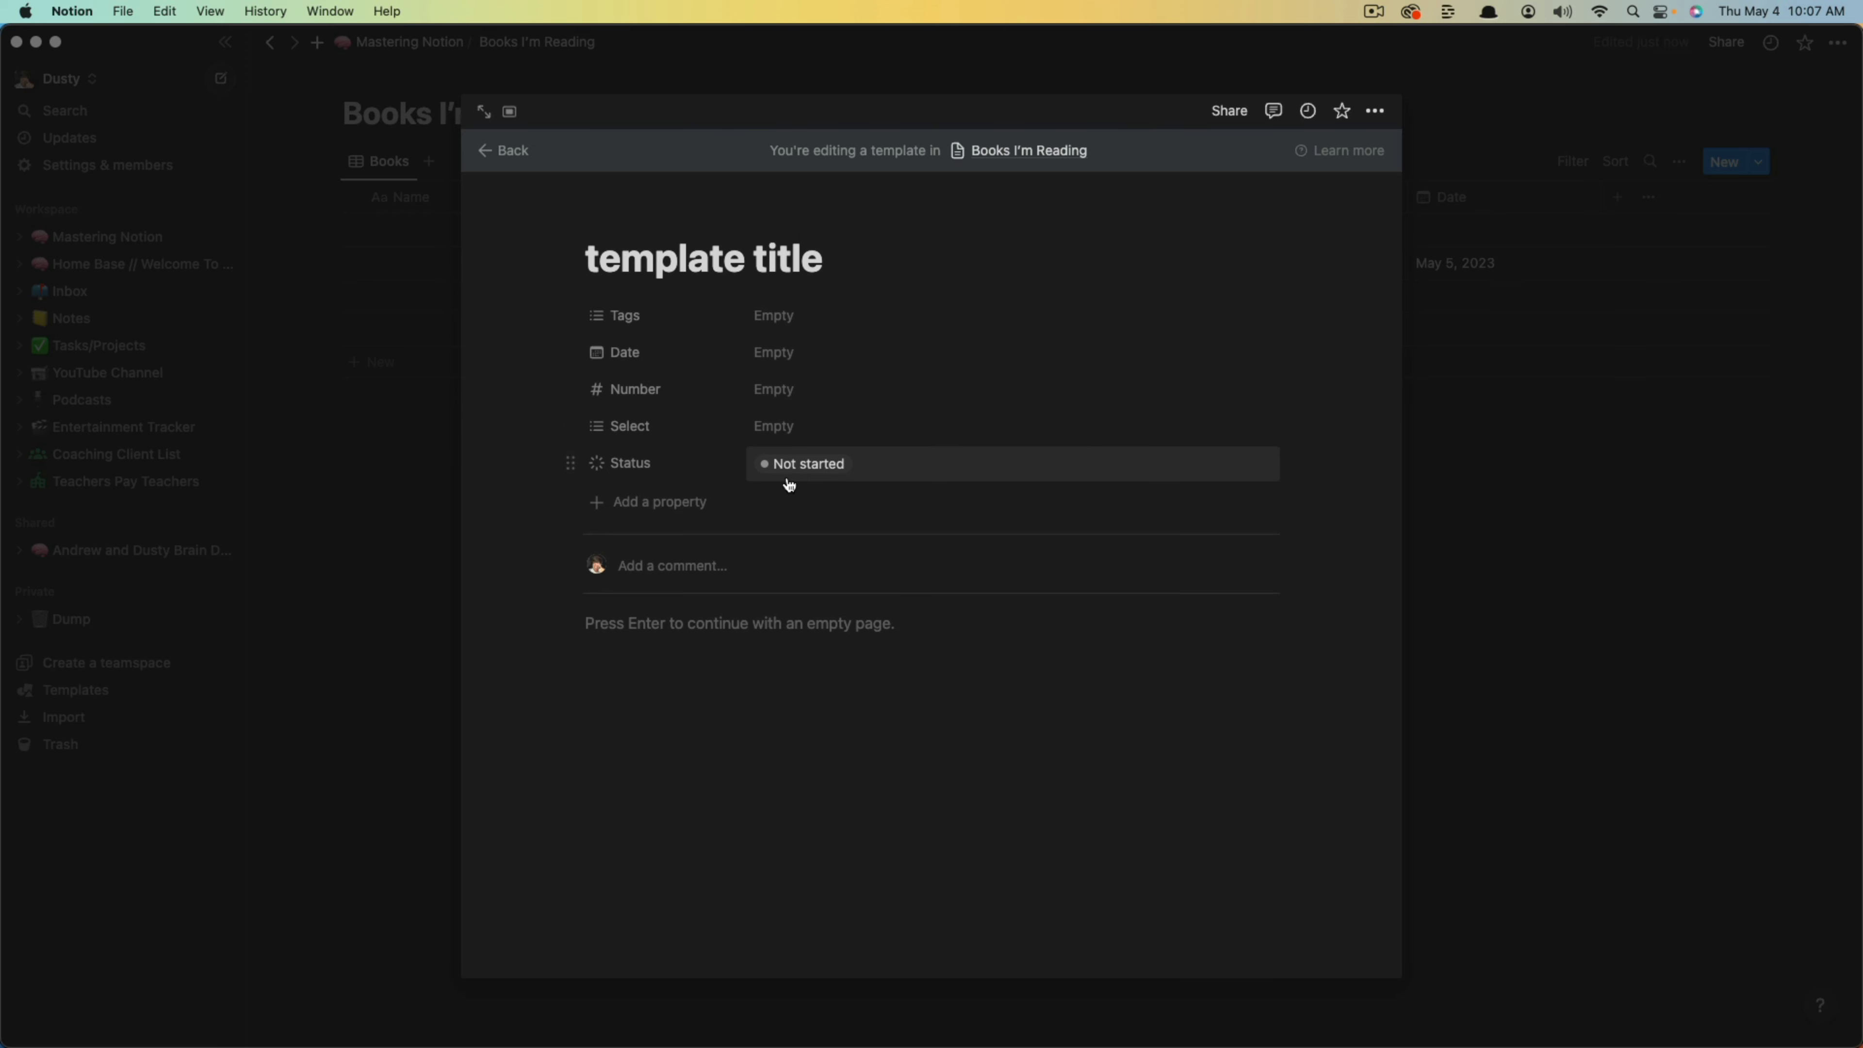
Add red-background headings Title Of Book, Author and My Review to the template body, with My Review in a column beside Author.
{"action": "left_click", "coordinate": [623, 631]}
{"action": "key", "text": "super+v"}
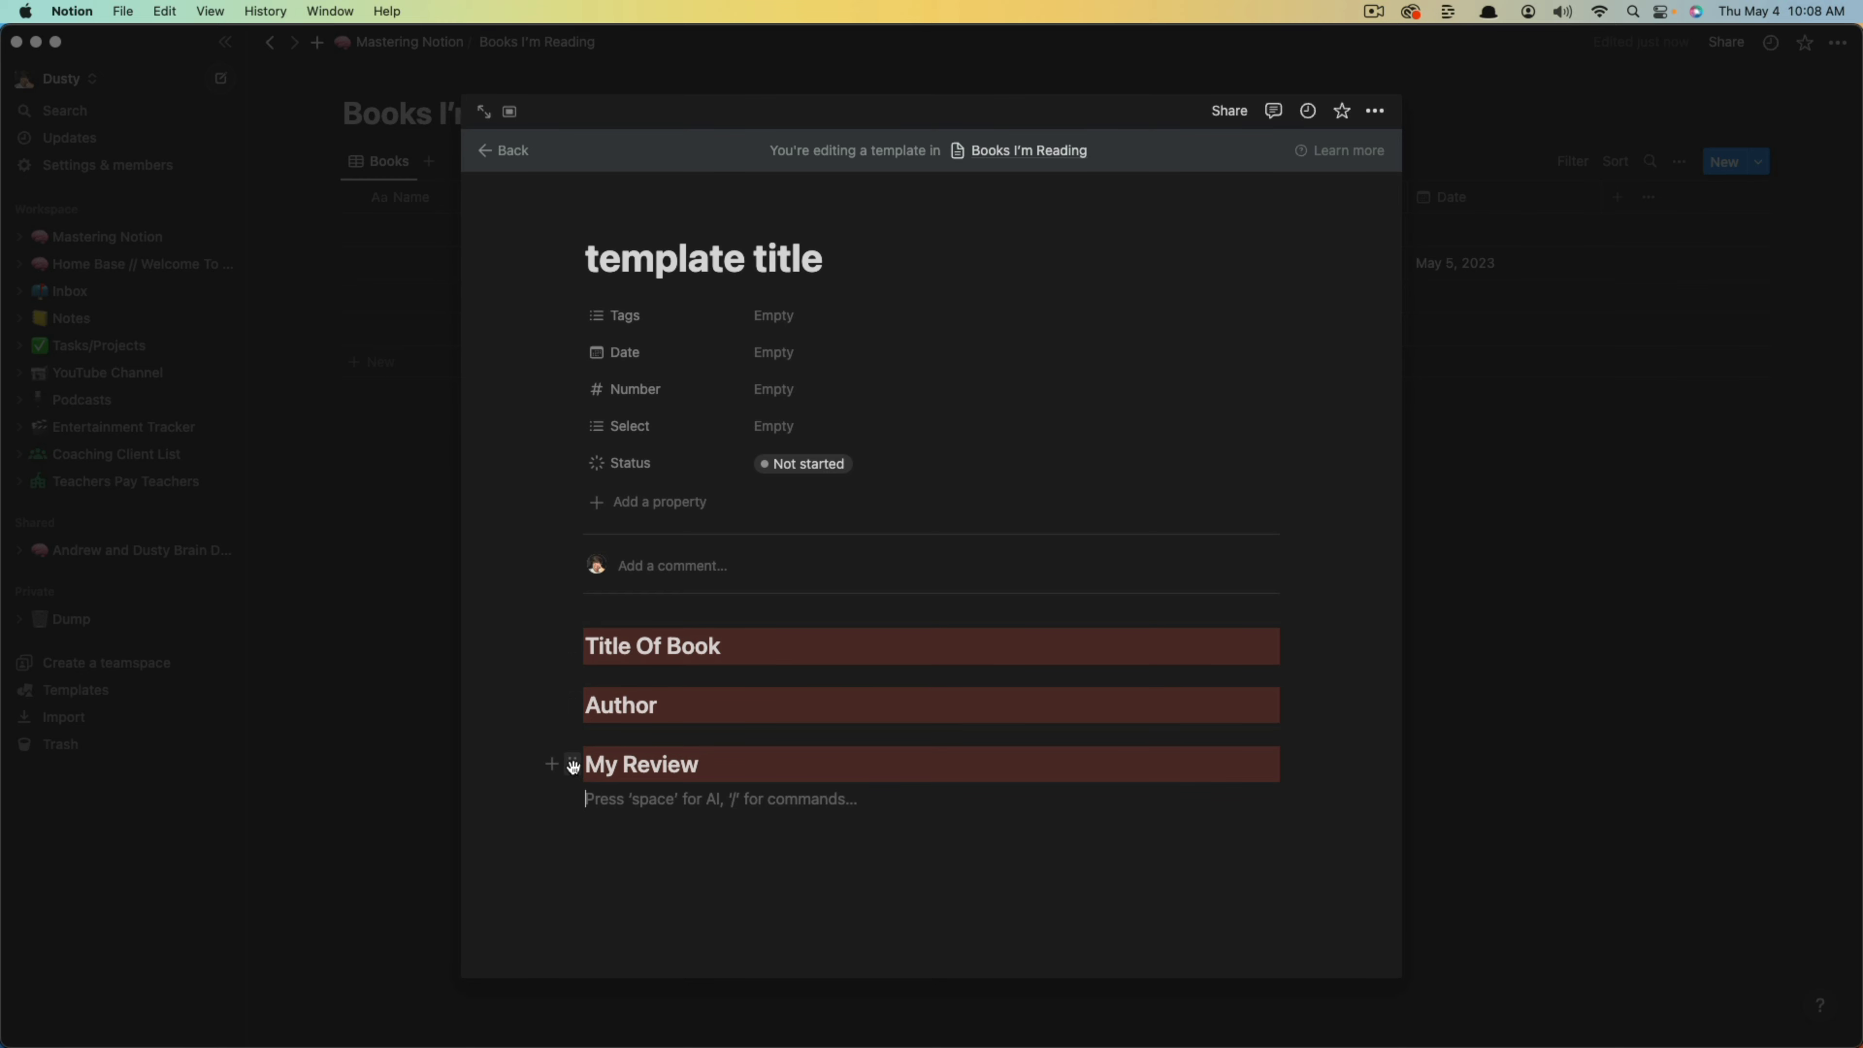
{"action": "left_click_drag", "start_coordinate": [571, 766], "coordinate": [1293, 699]}
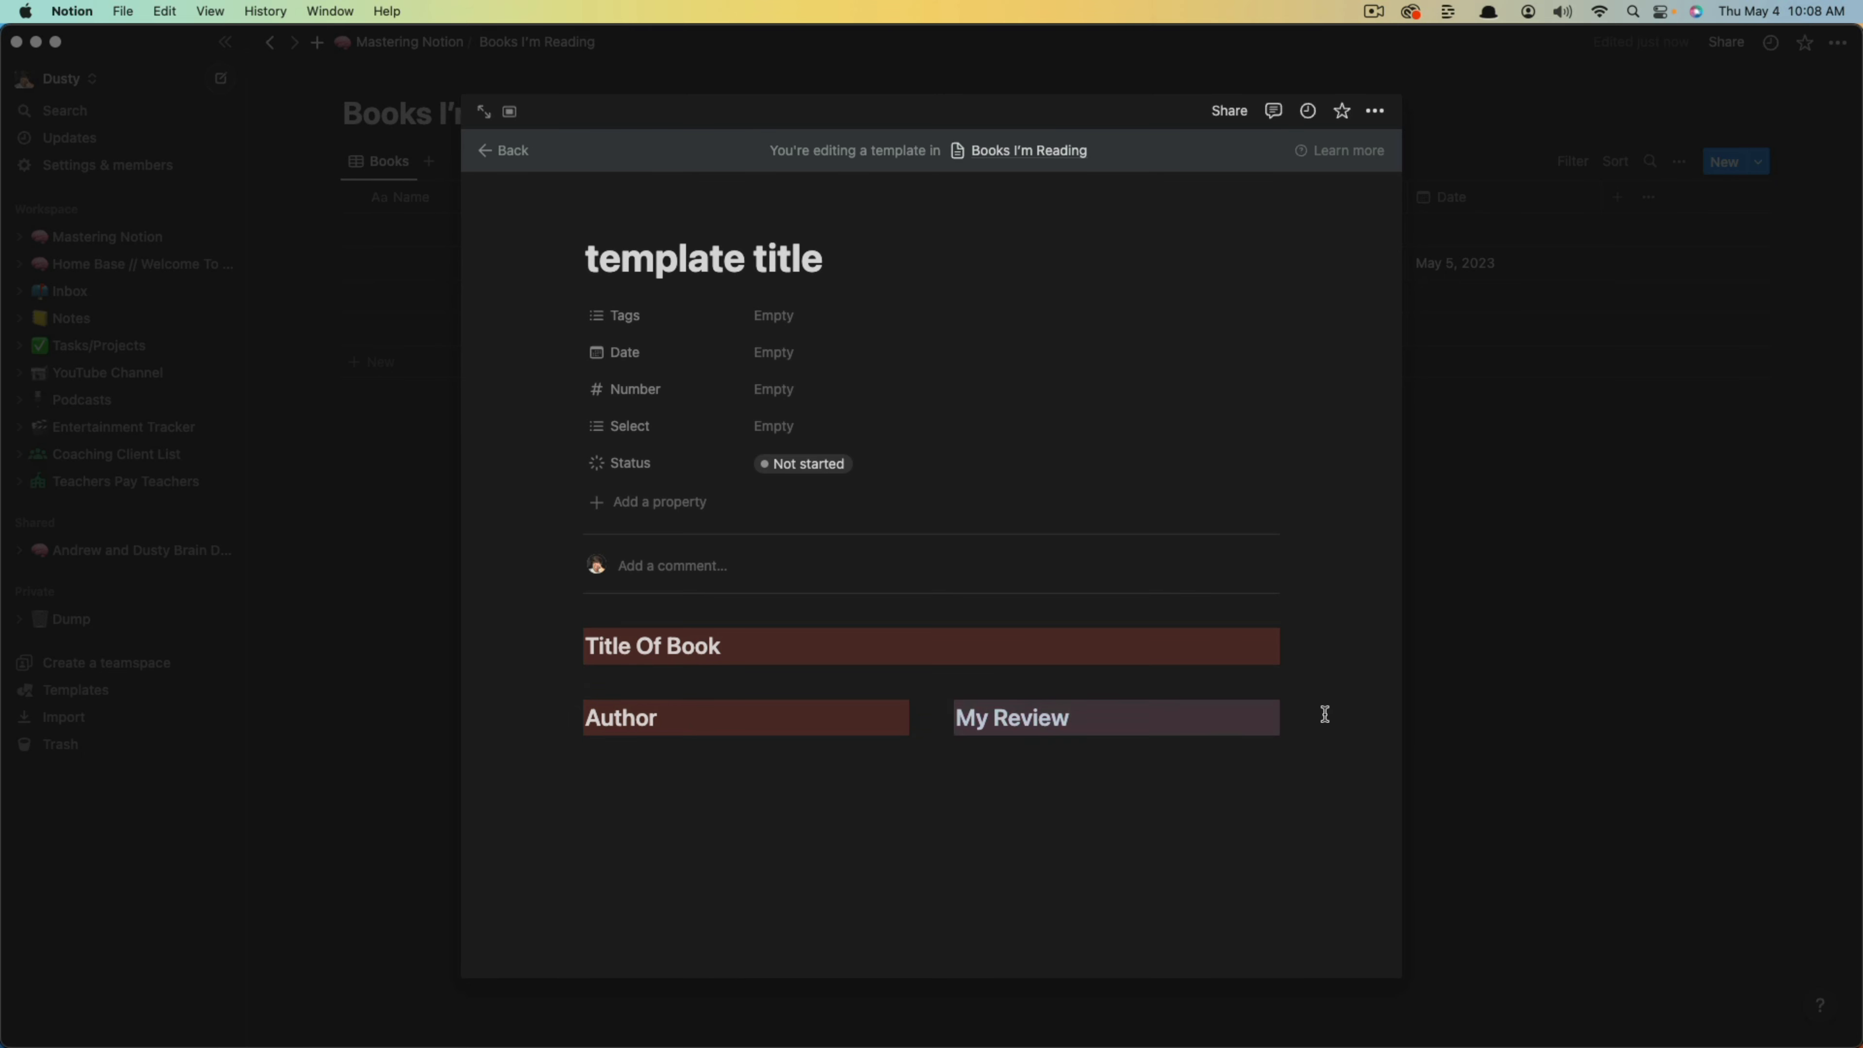
{"action": "left_click", "coordinate": [820, 832]}
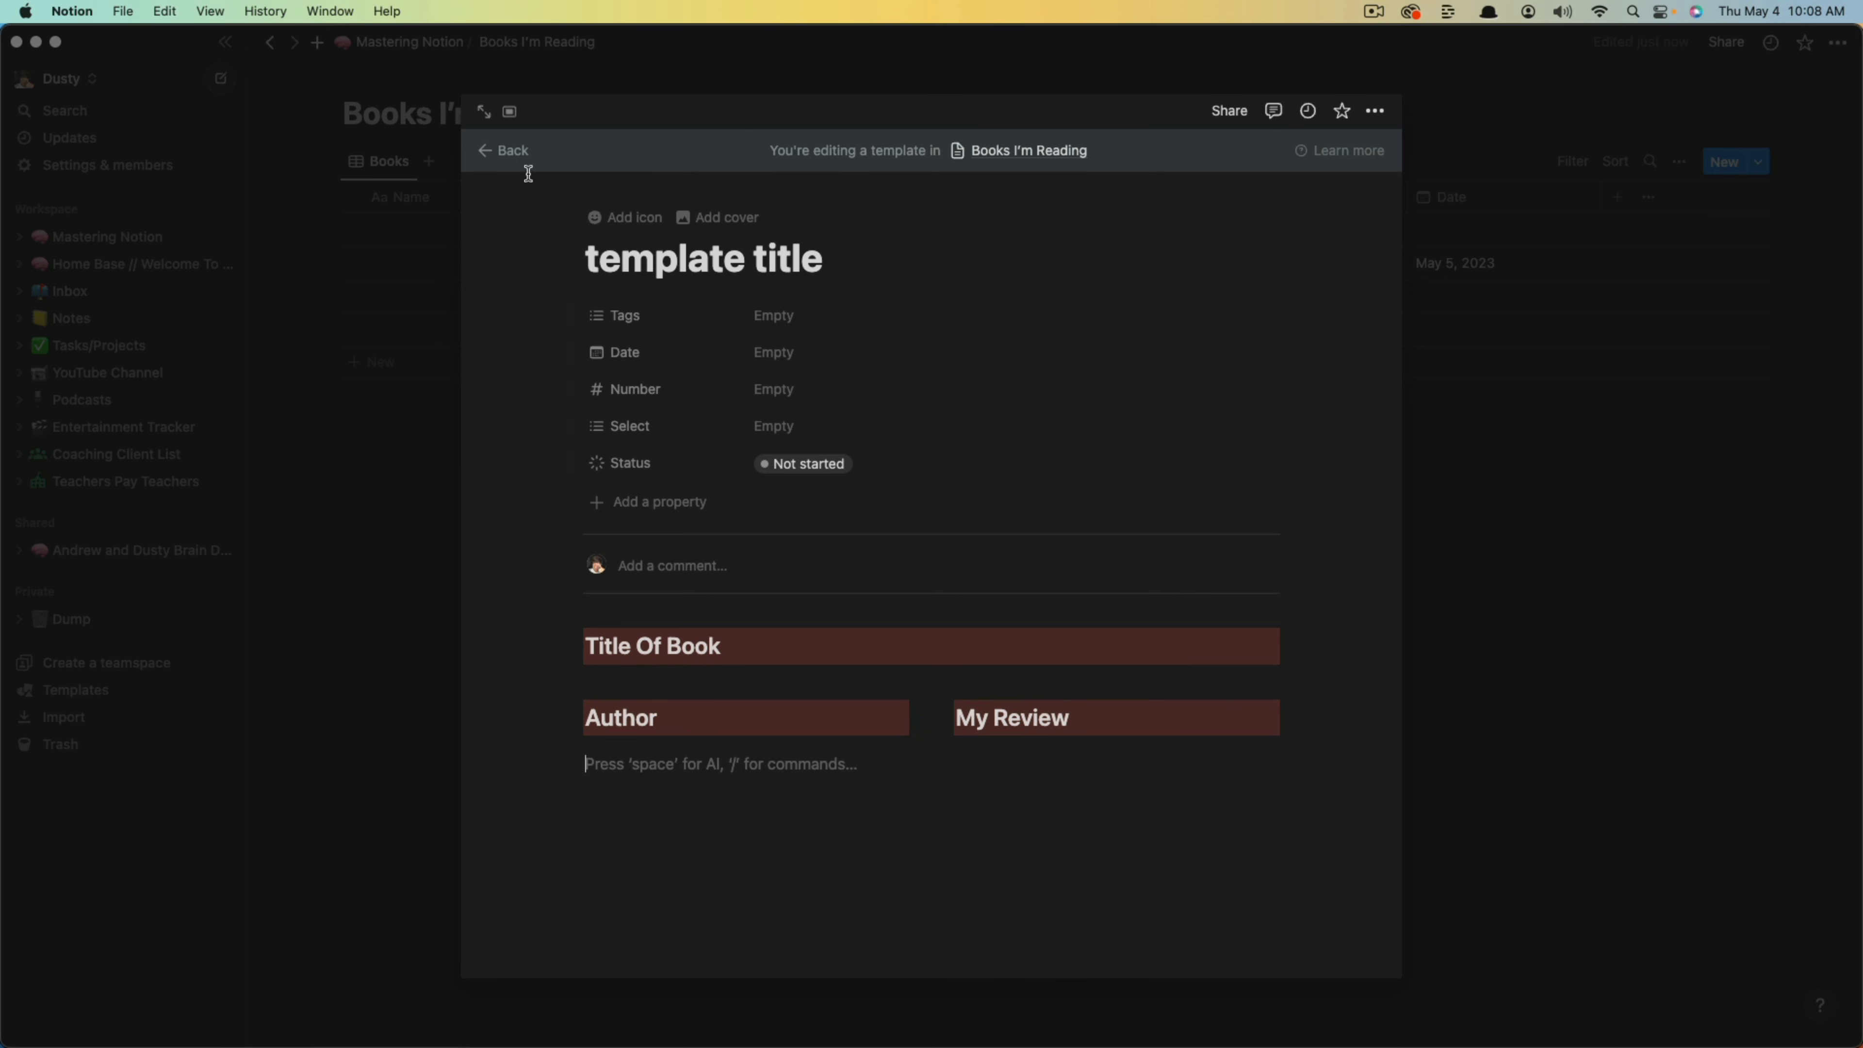
Give the template an open book emoji as its icon, found by searching for "book".
{"action": "left_click", "coordinate": [616, 225]}
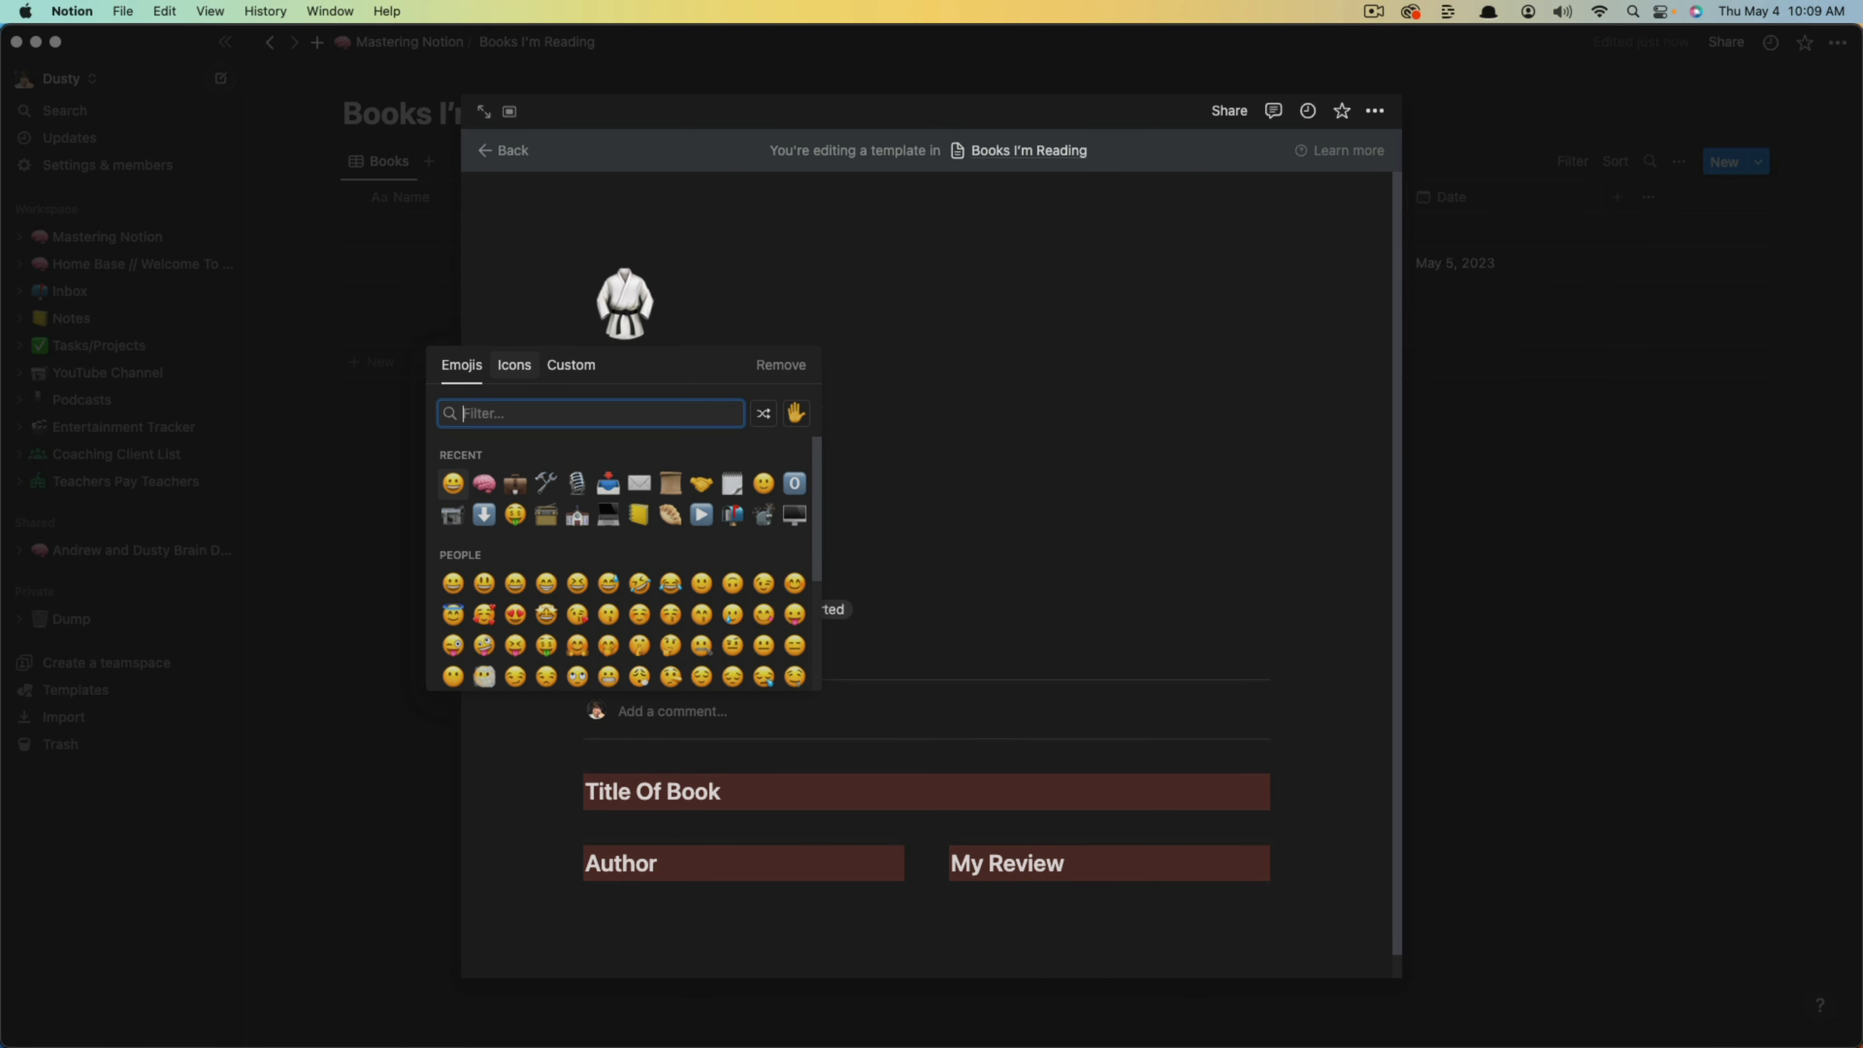
{"action": "type", "text": "book"}
{"action": "left_click", "coordinate": [515, 457]}
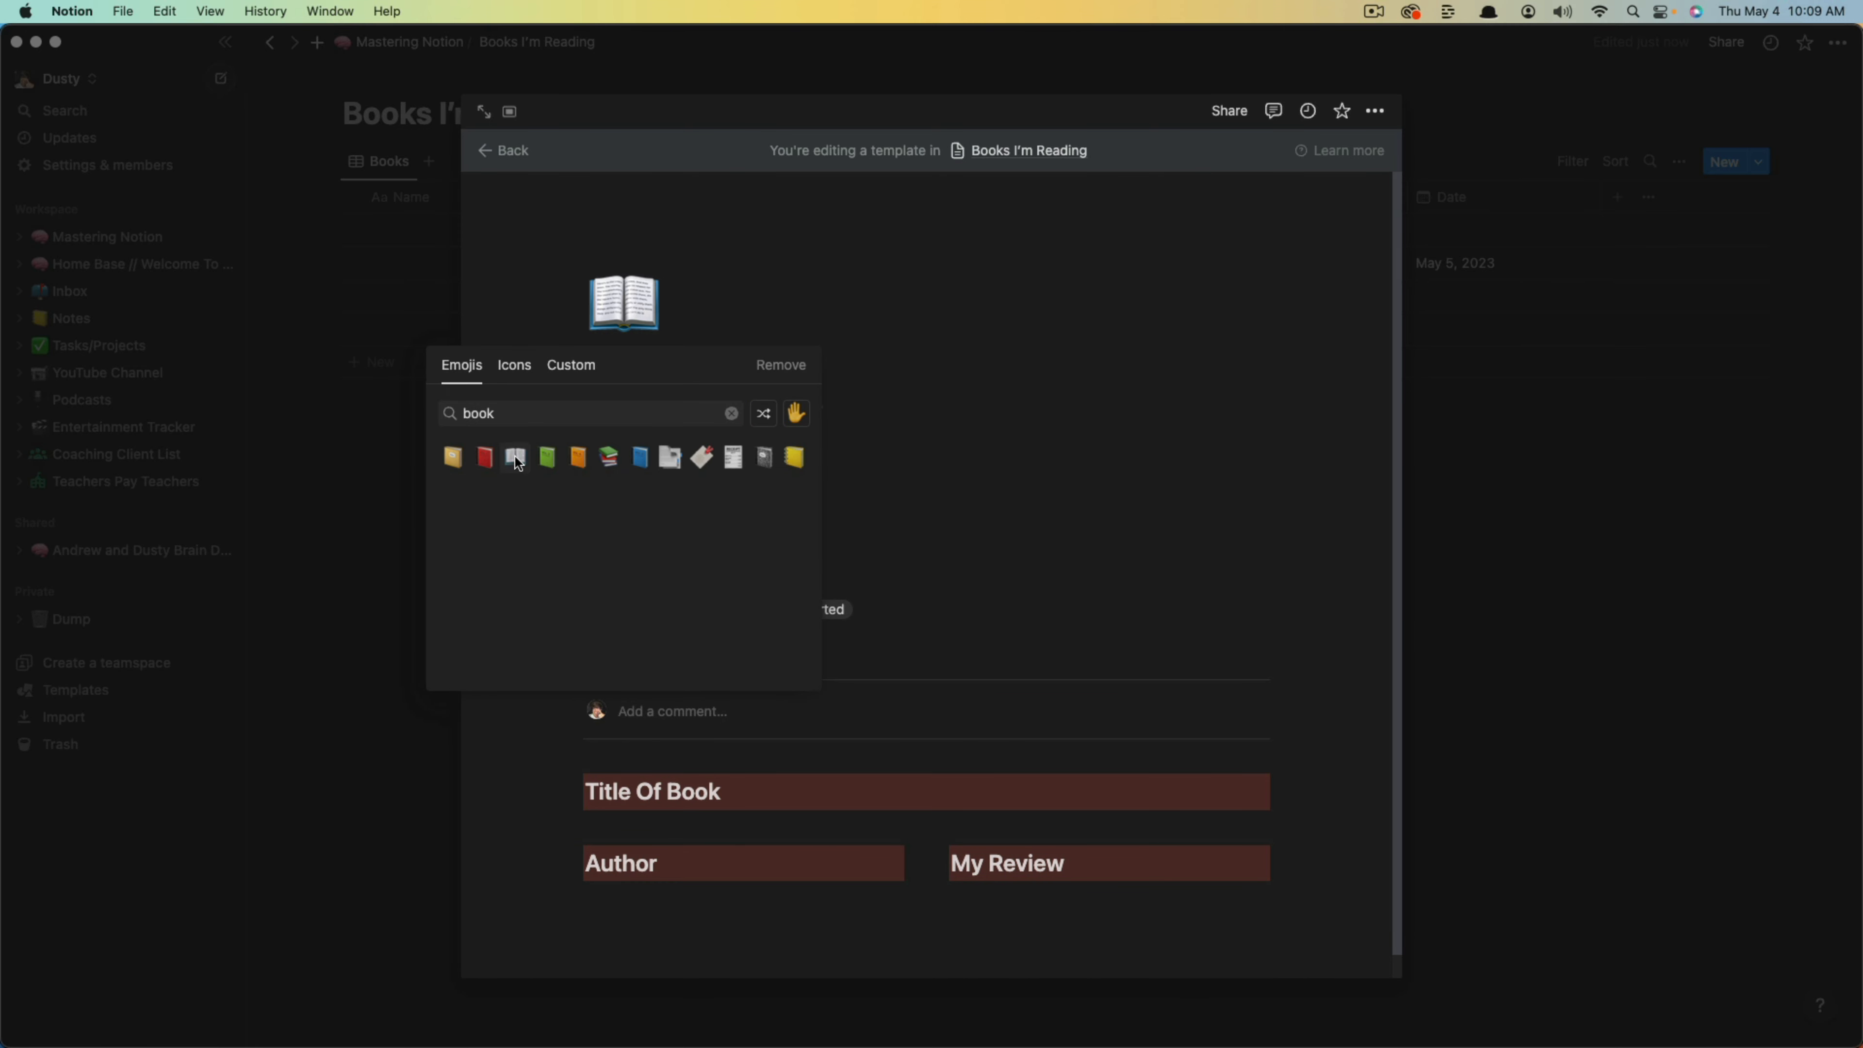
Add a cover to the template using the Unsplash photo of an open white book, found by searching for "book".
{"action": "left_click", "coordinate": [660, 374]}
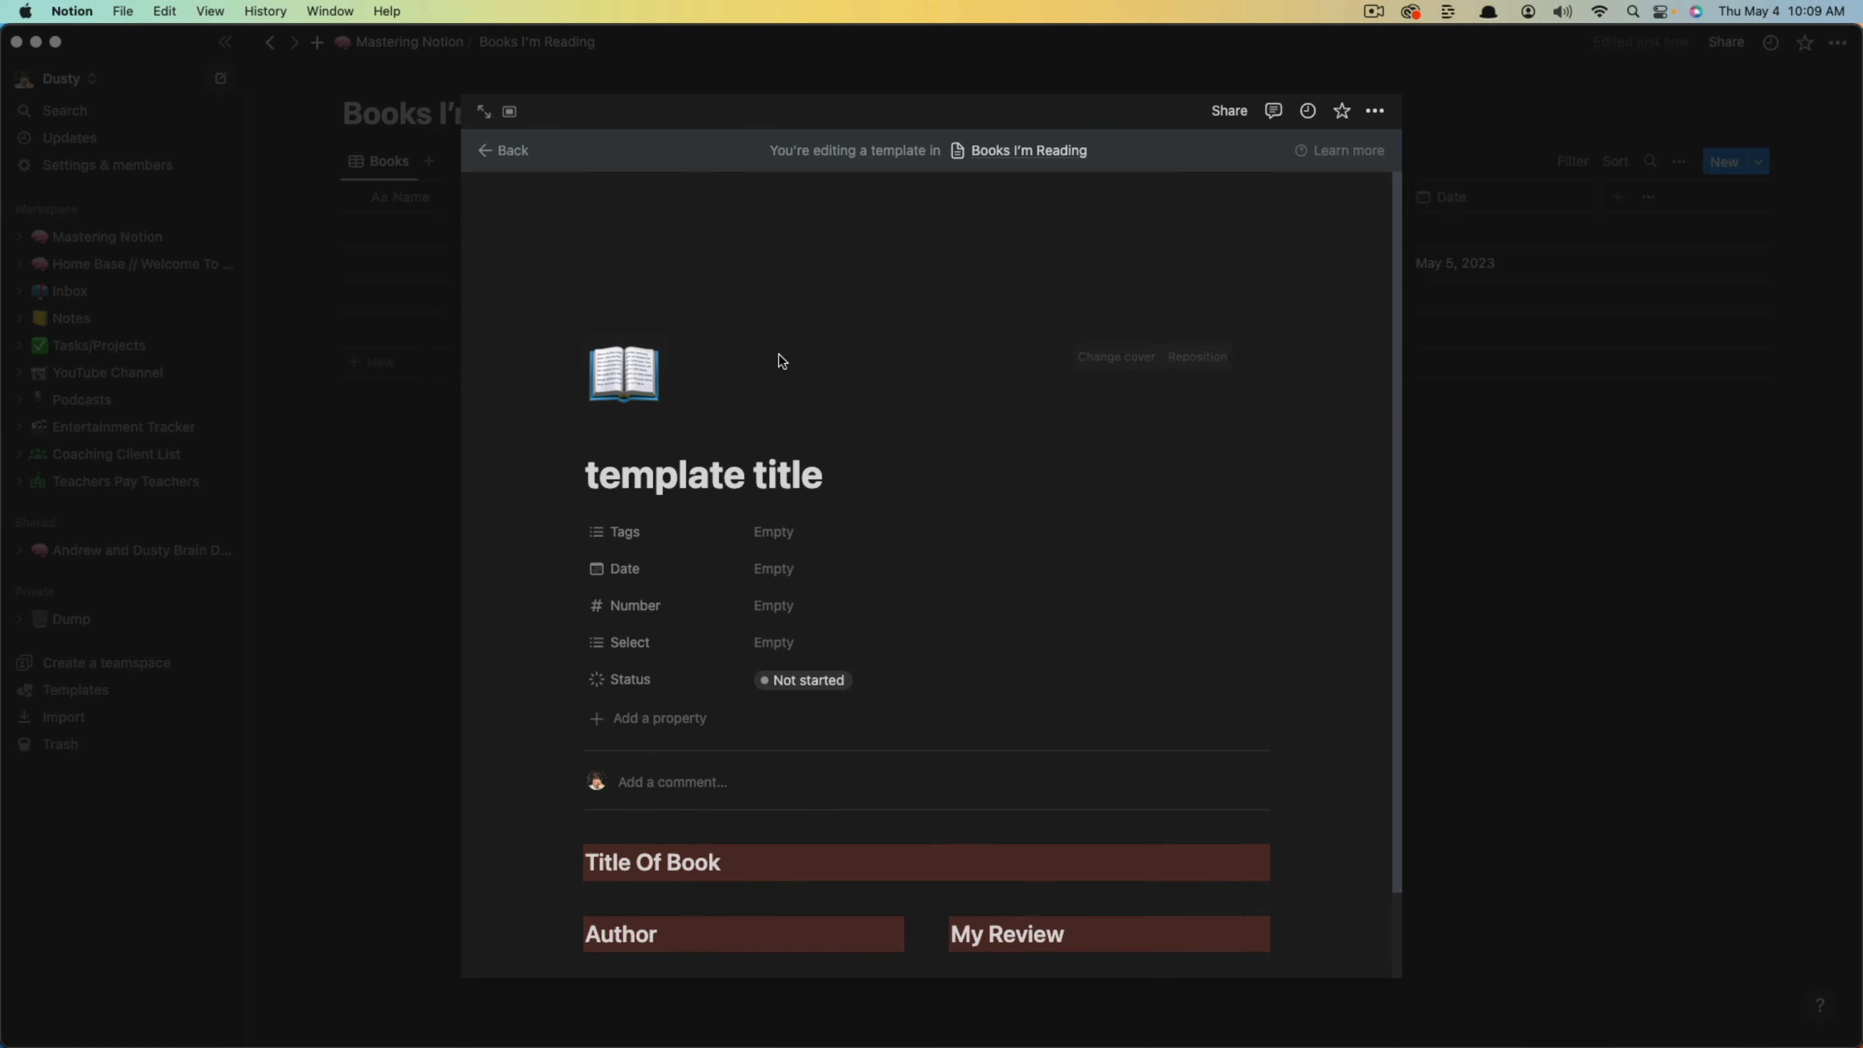
{"action": "left_click", "coordinate": [1094, 362]}
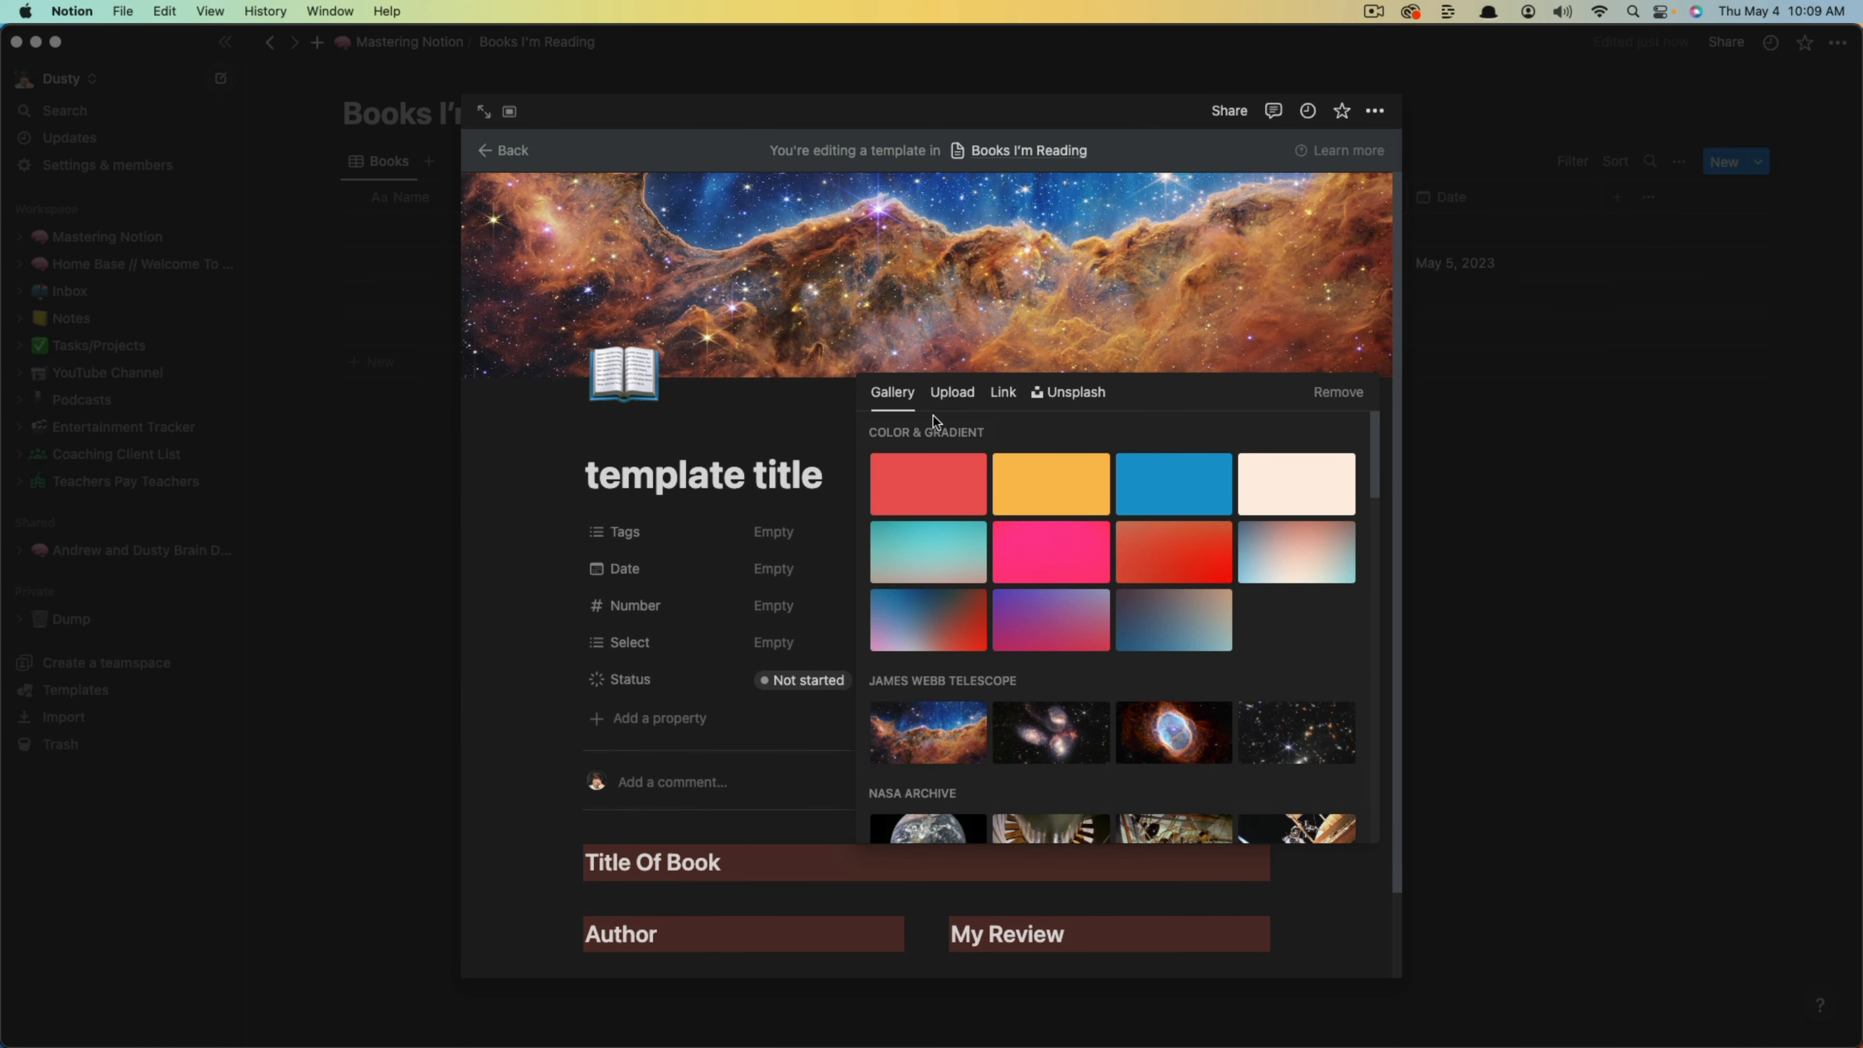
{"action": "left_click", "coordinate": [1056, 393]}
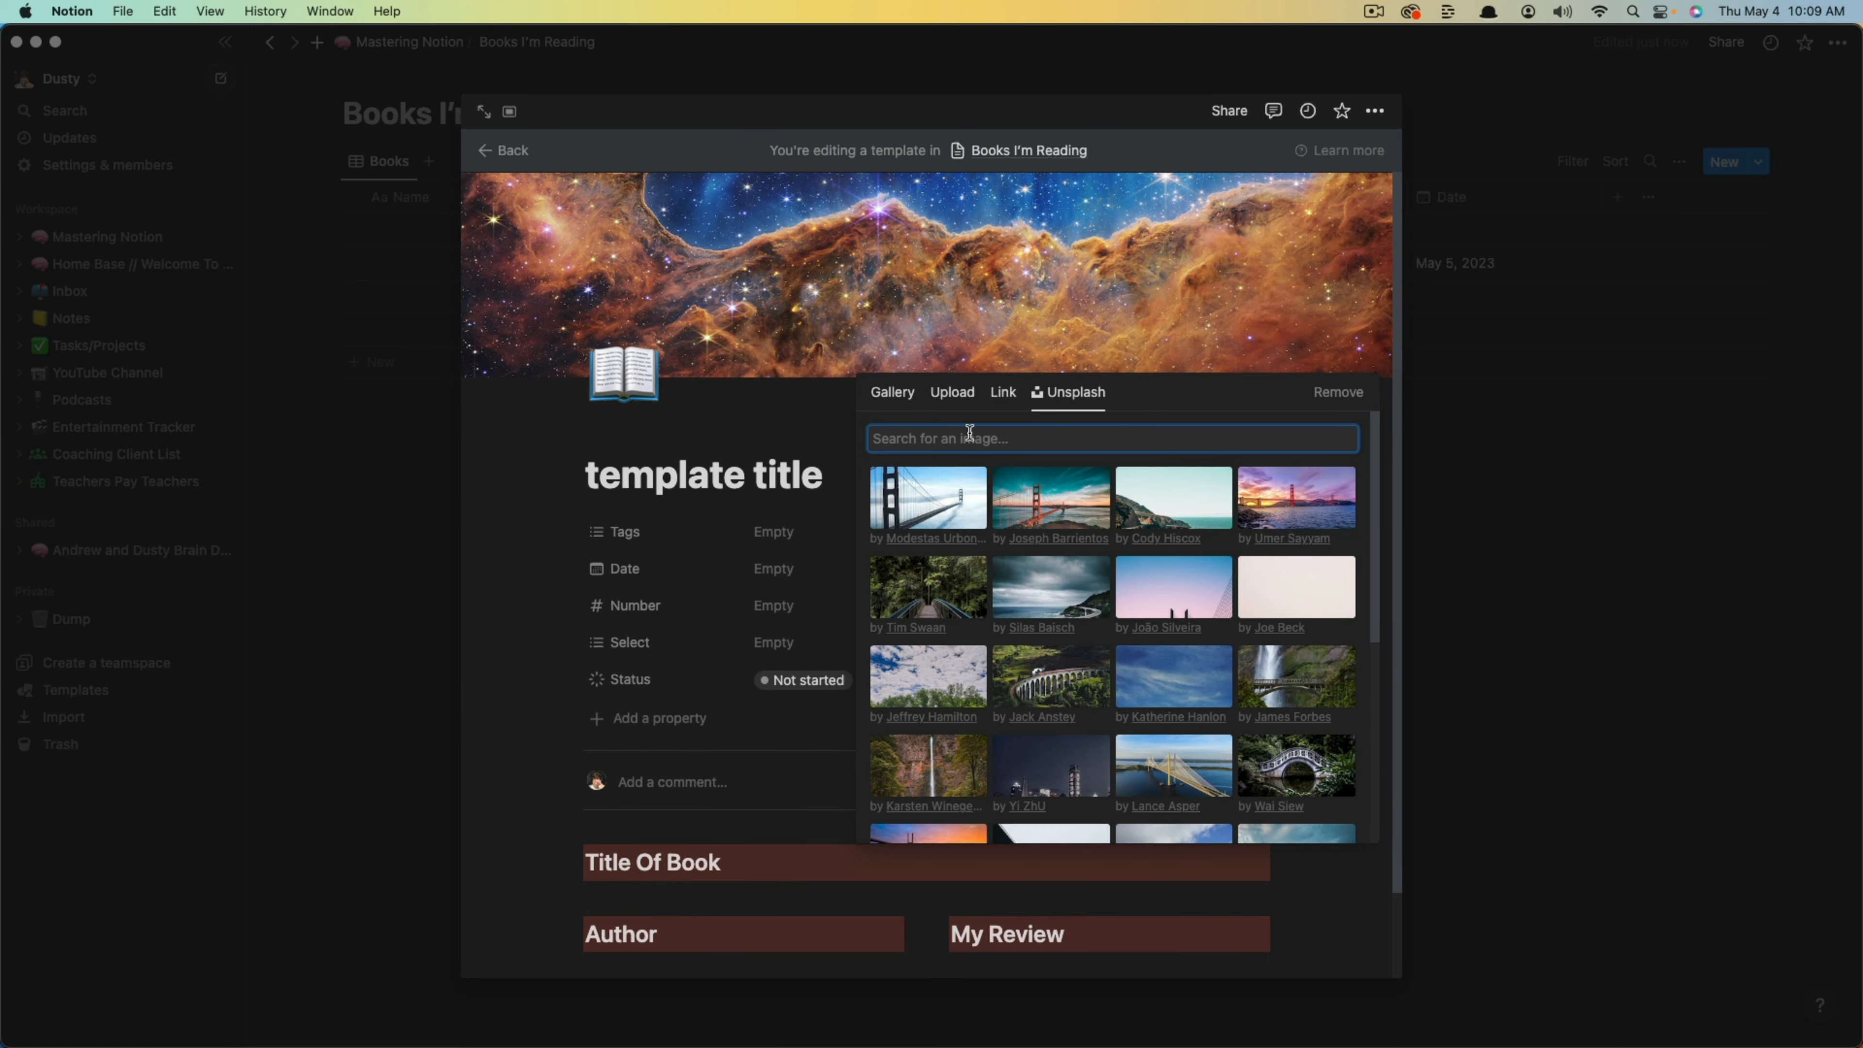
{"action": "type", "text": "book"}
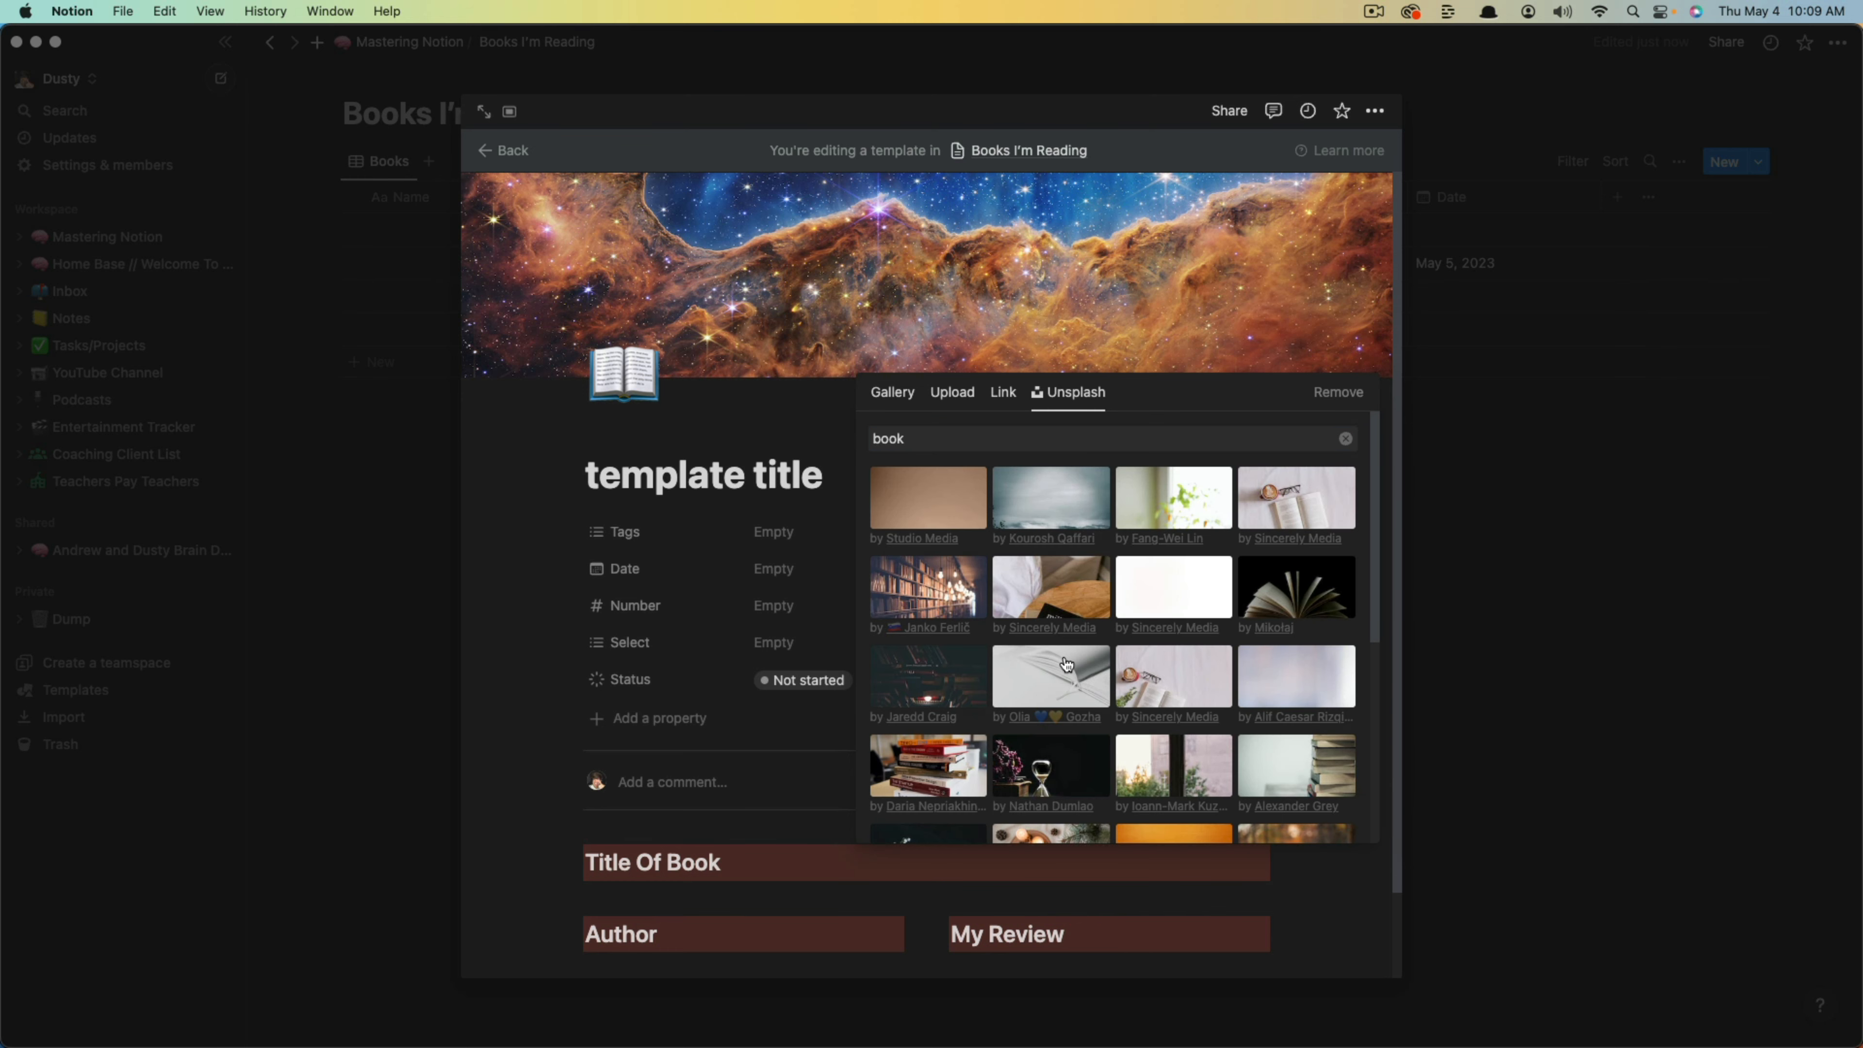
{"action": "left_click", "coordinate": [1067, 664]}
{"action": "left_click", "coordinate": [525, 686]}
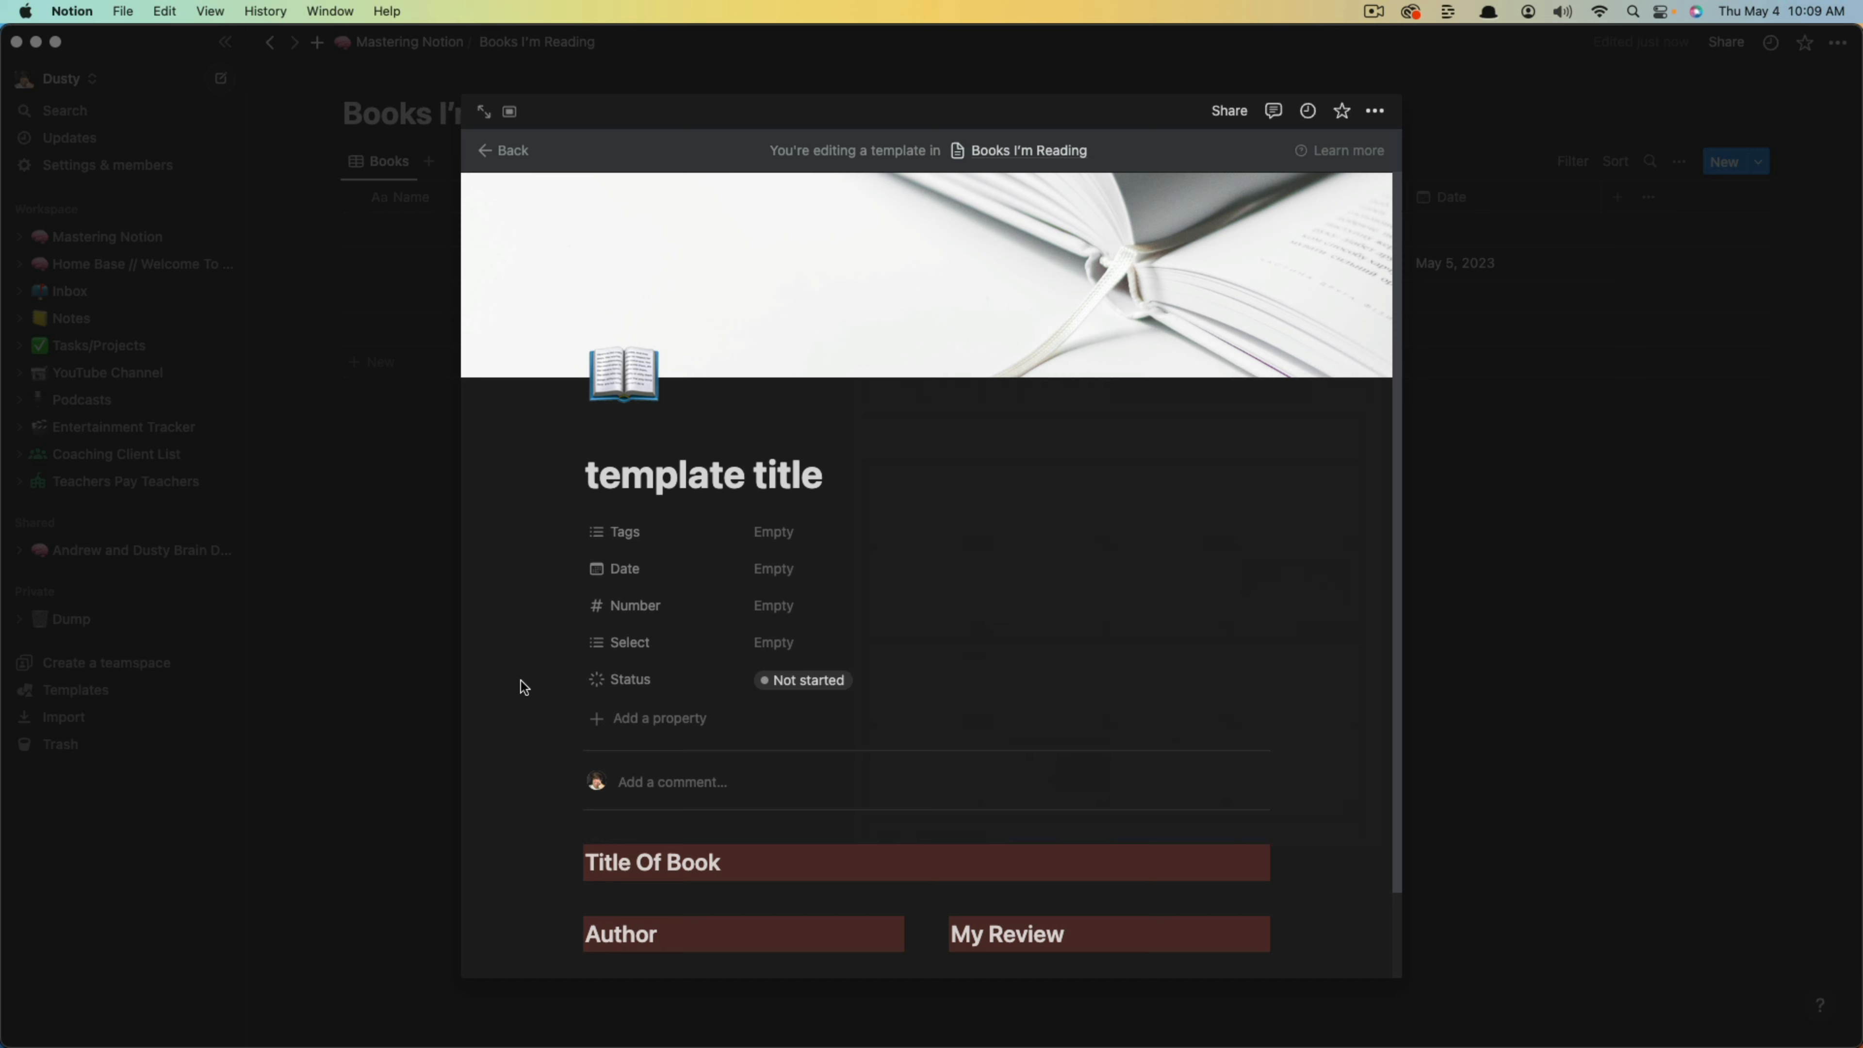
Leave template editing, apply the "template title" template to the new Books I'm Reading entry and open the entry as a full page.
{"action": "left_click", "coordinate": [510, 154]}
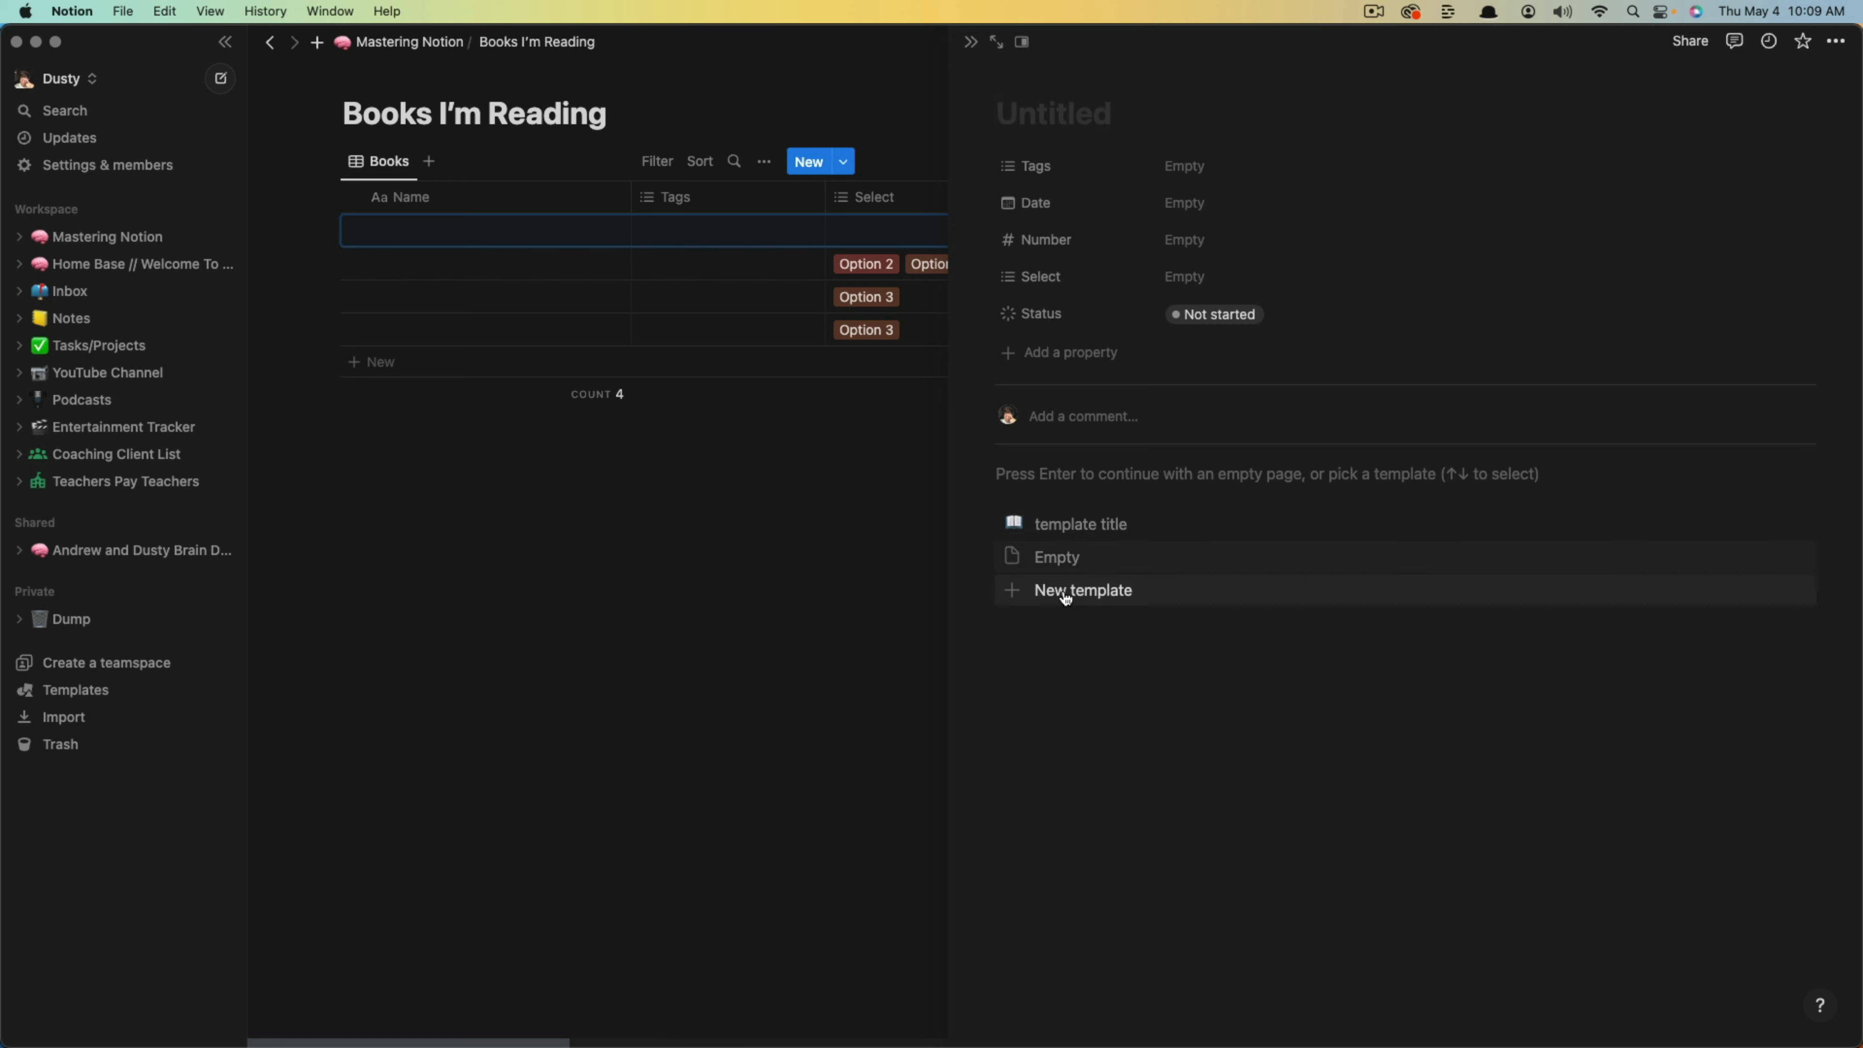
{"action": "left_click", "coordinate": [1069, 531]}
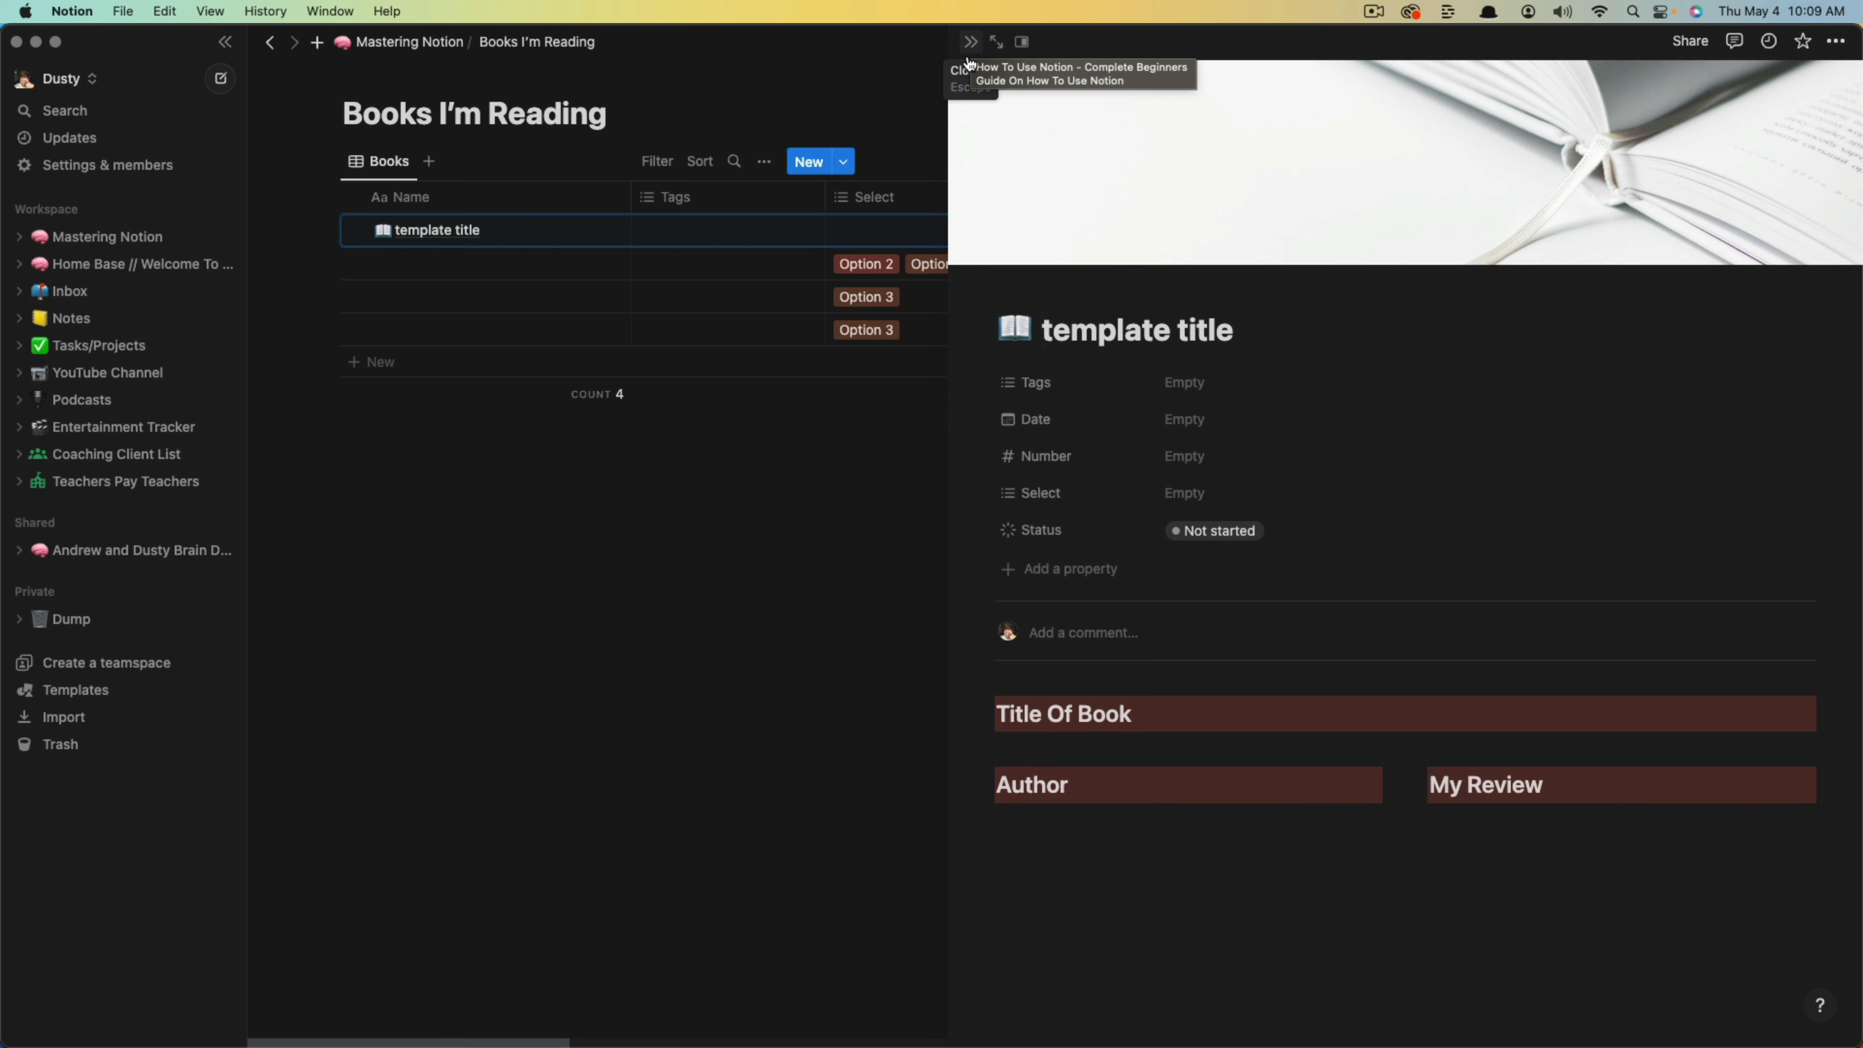
{"action": "left_click", "coordinate": [997, 46]}
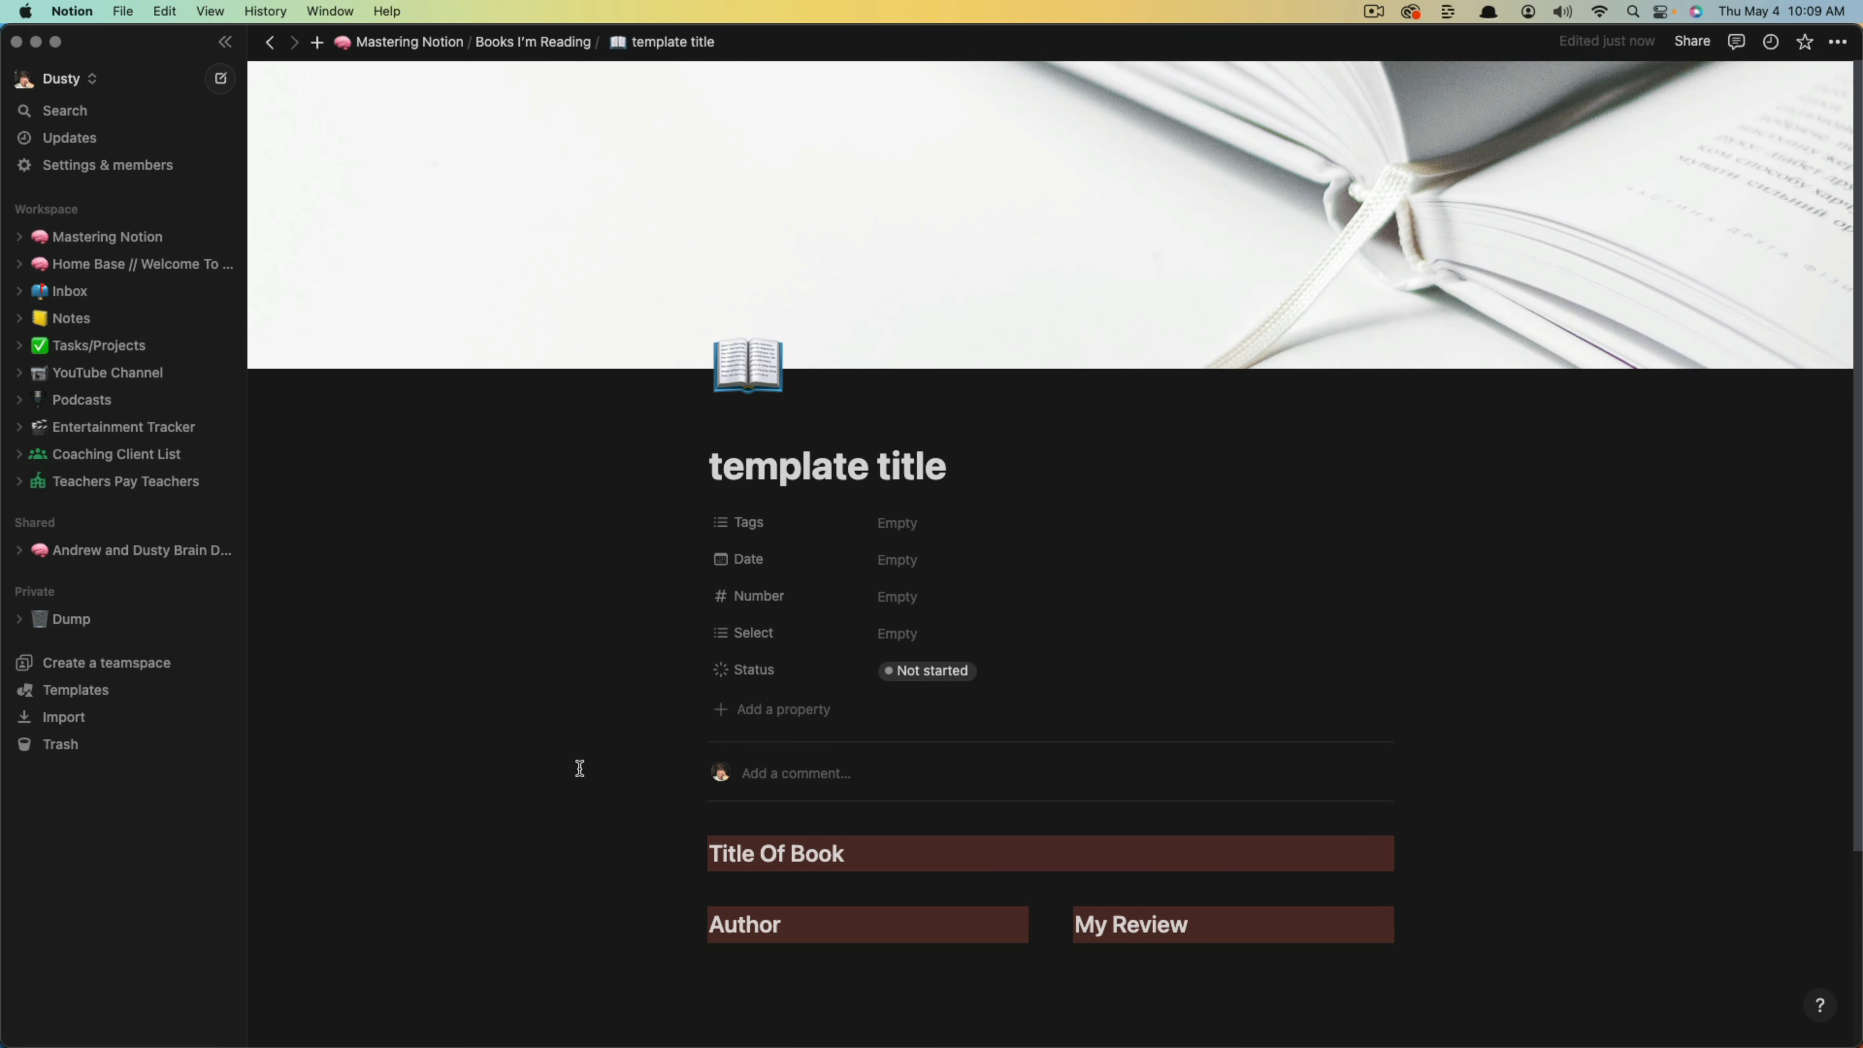
Set the entry's page to full width and return to the Mastering Notion page.
{"action": "left_click", "coordinate": [1837, 42]}
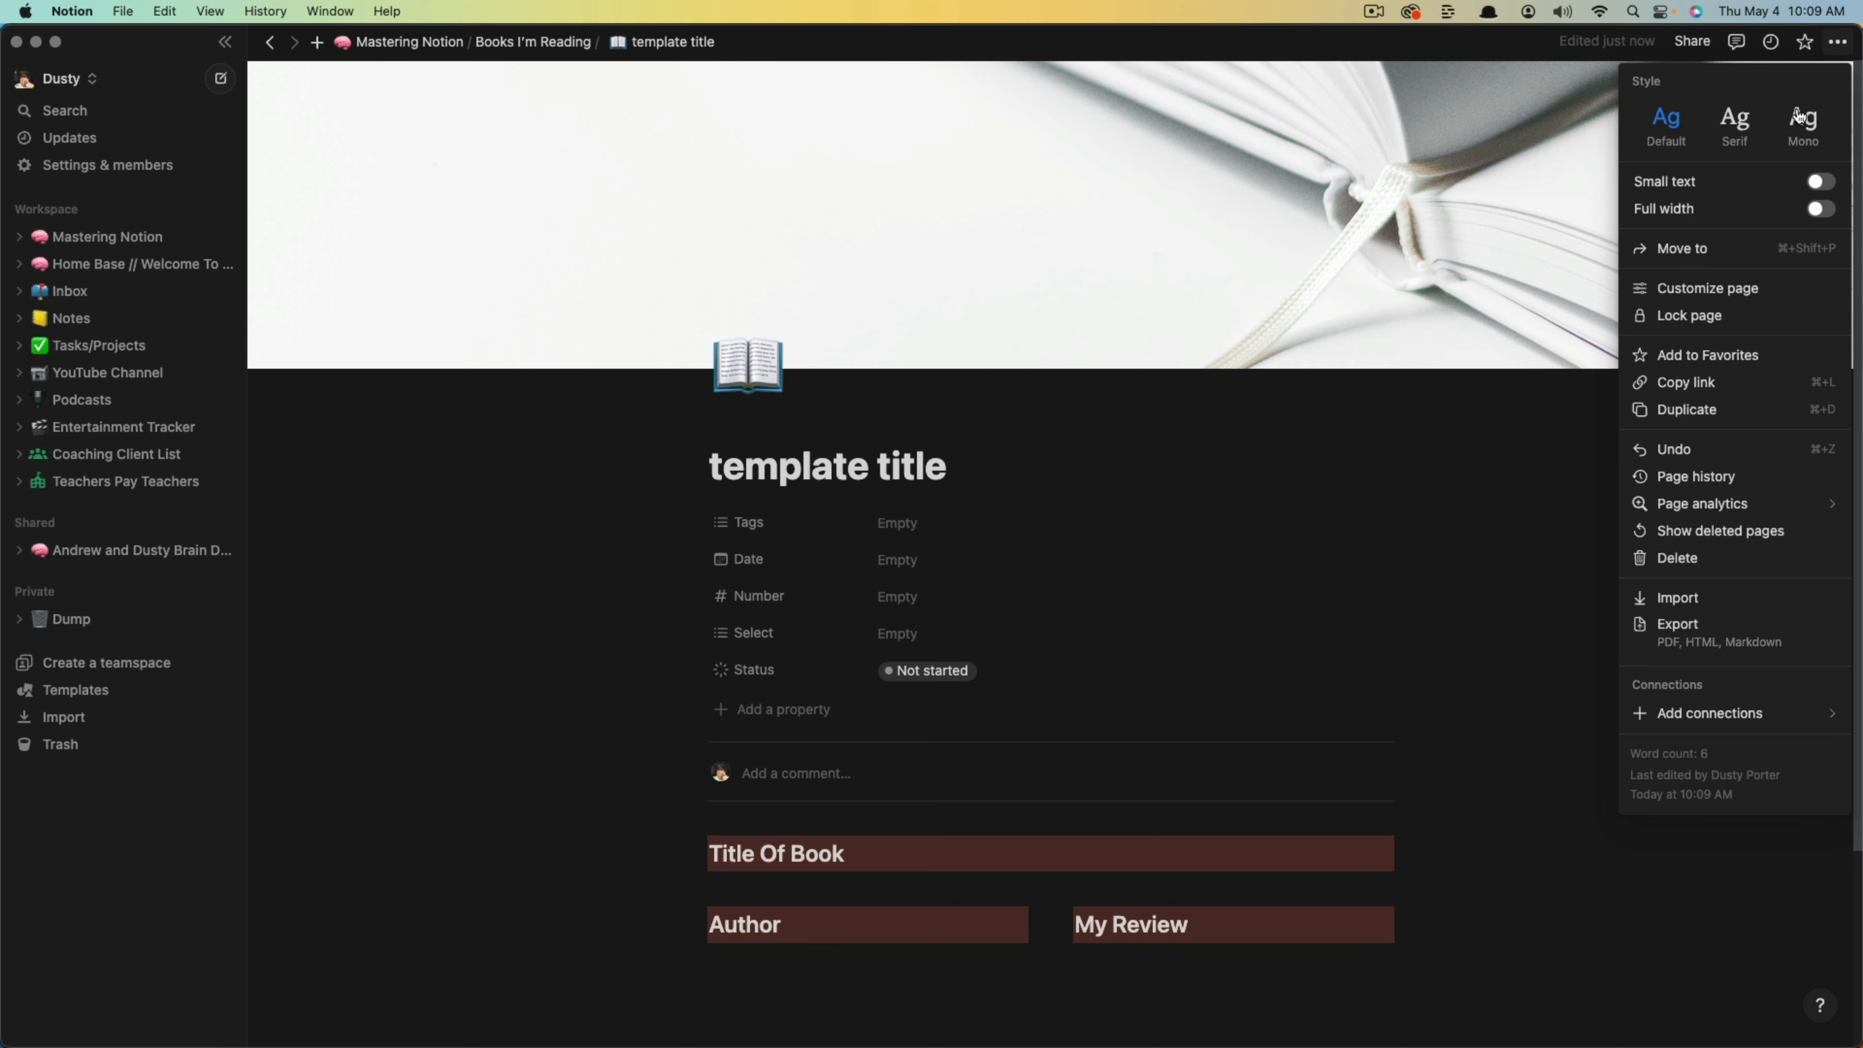
{"action": "left_click", "coordinate": [1820, 208]}
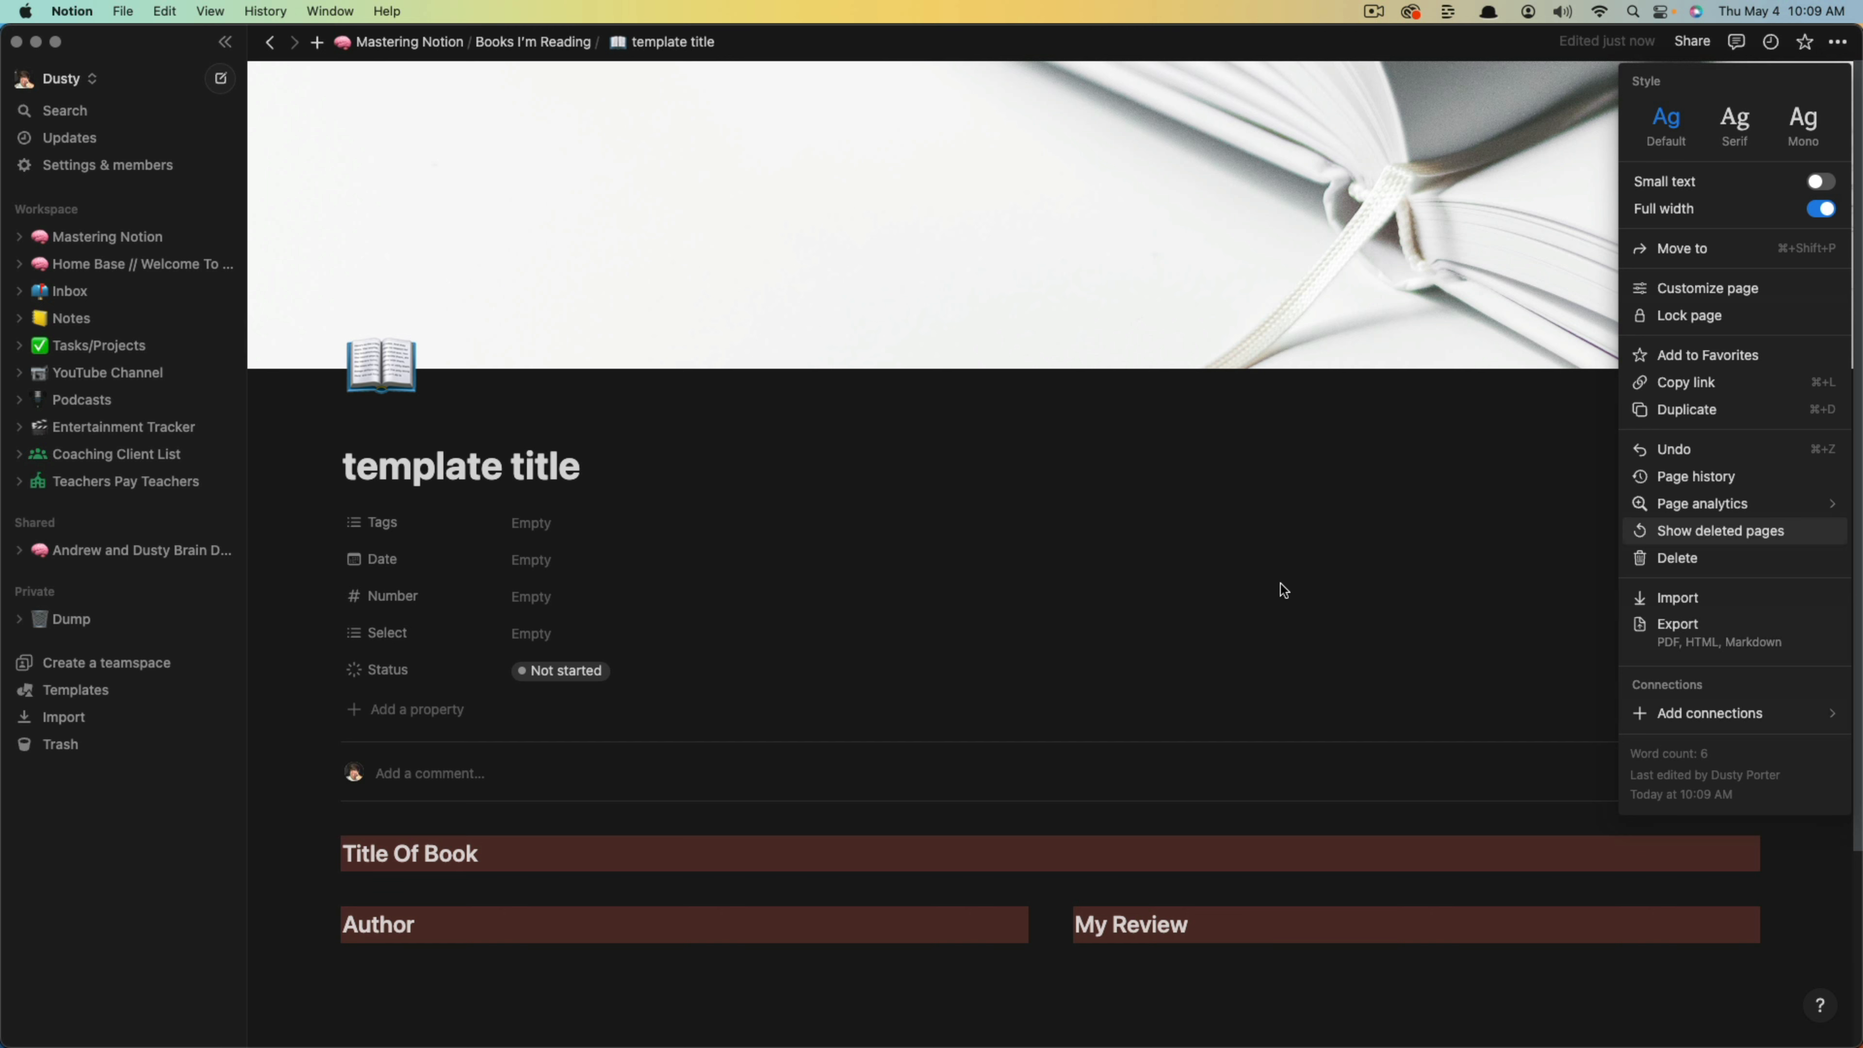
{"action": "left_click", "coordinate": [1317, 827]}
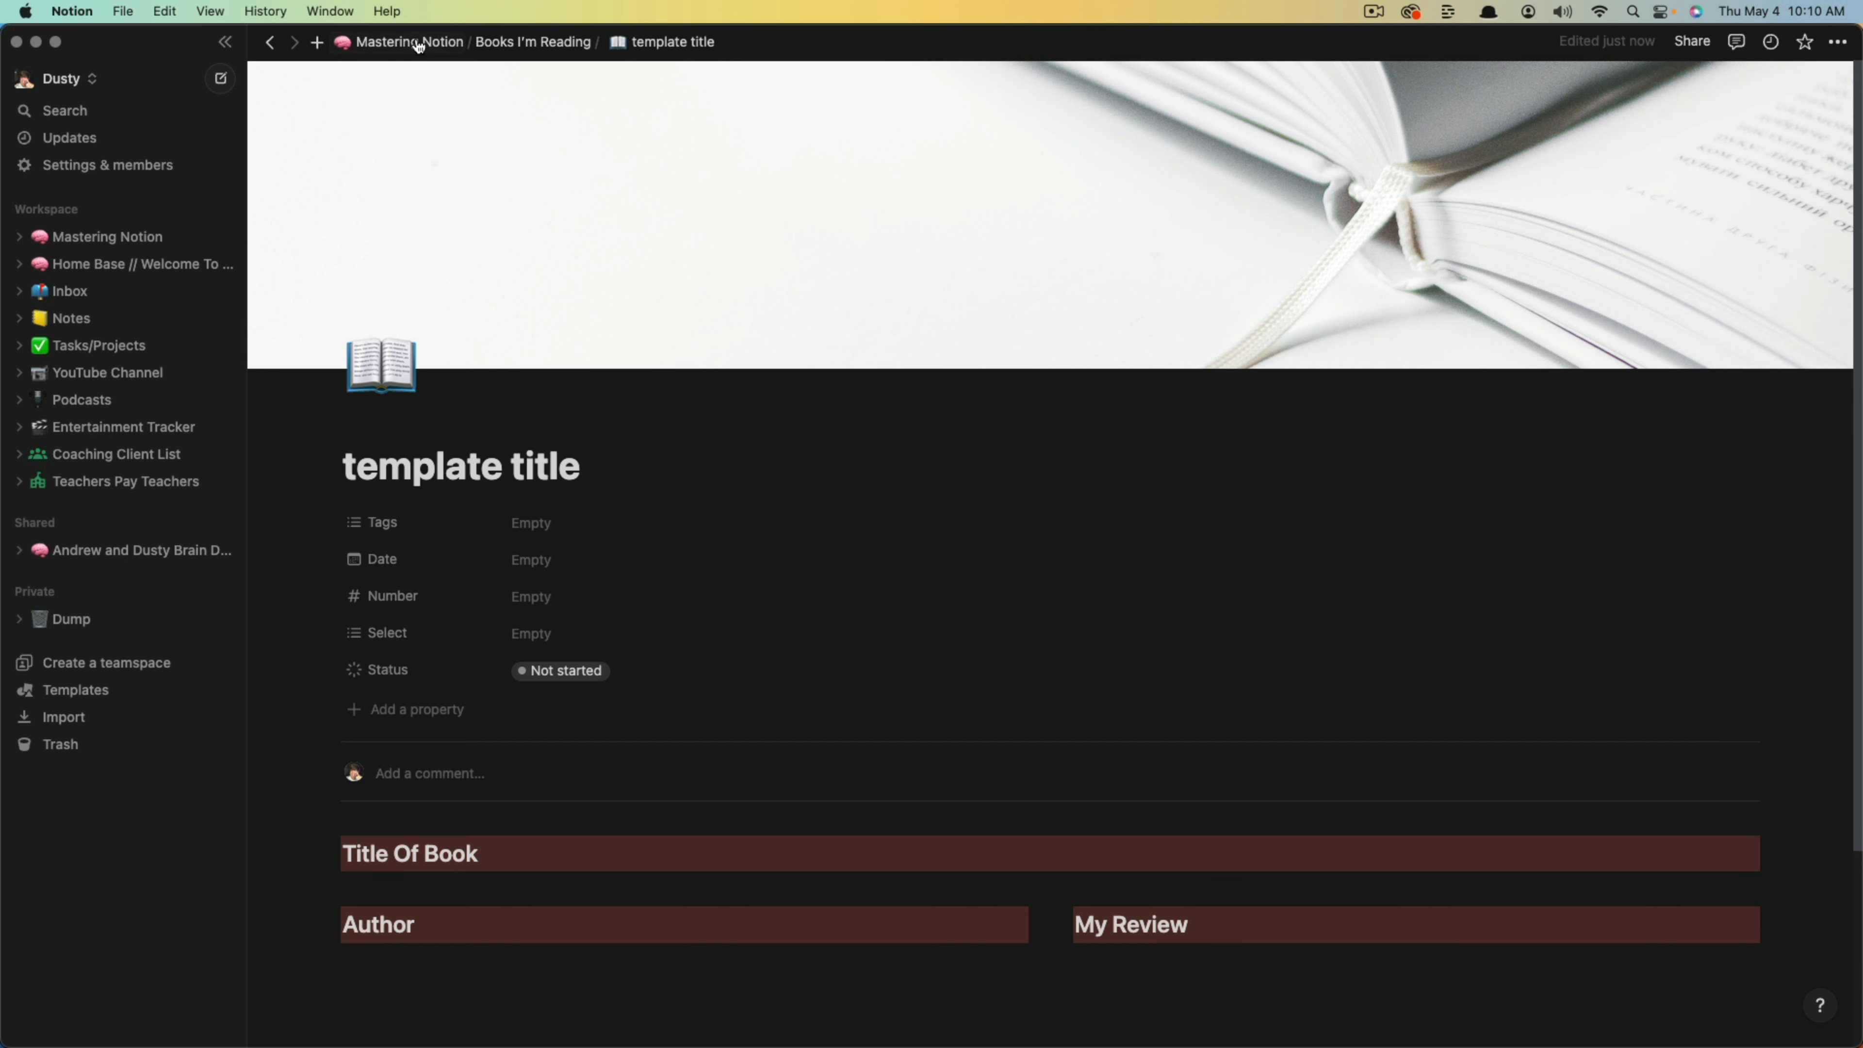
{"action": "left_click", "coordinate": [433, 44]}
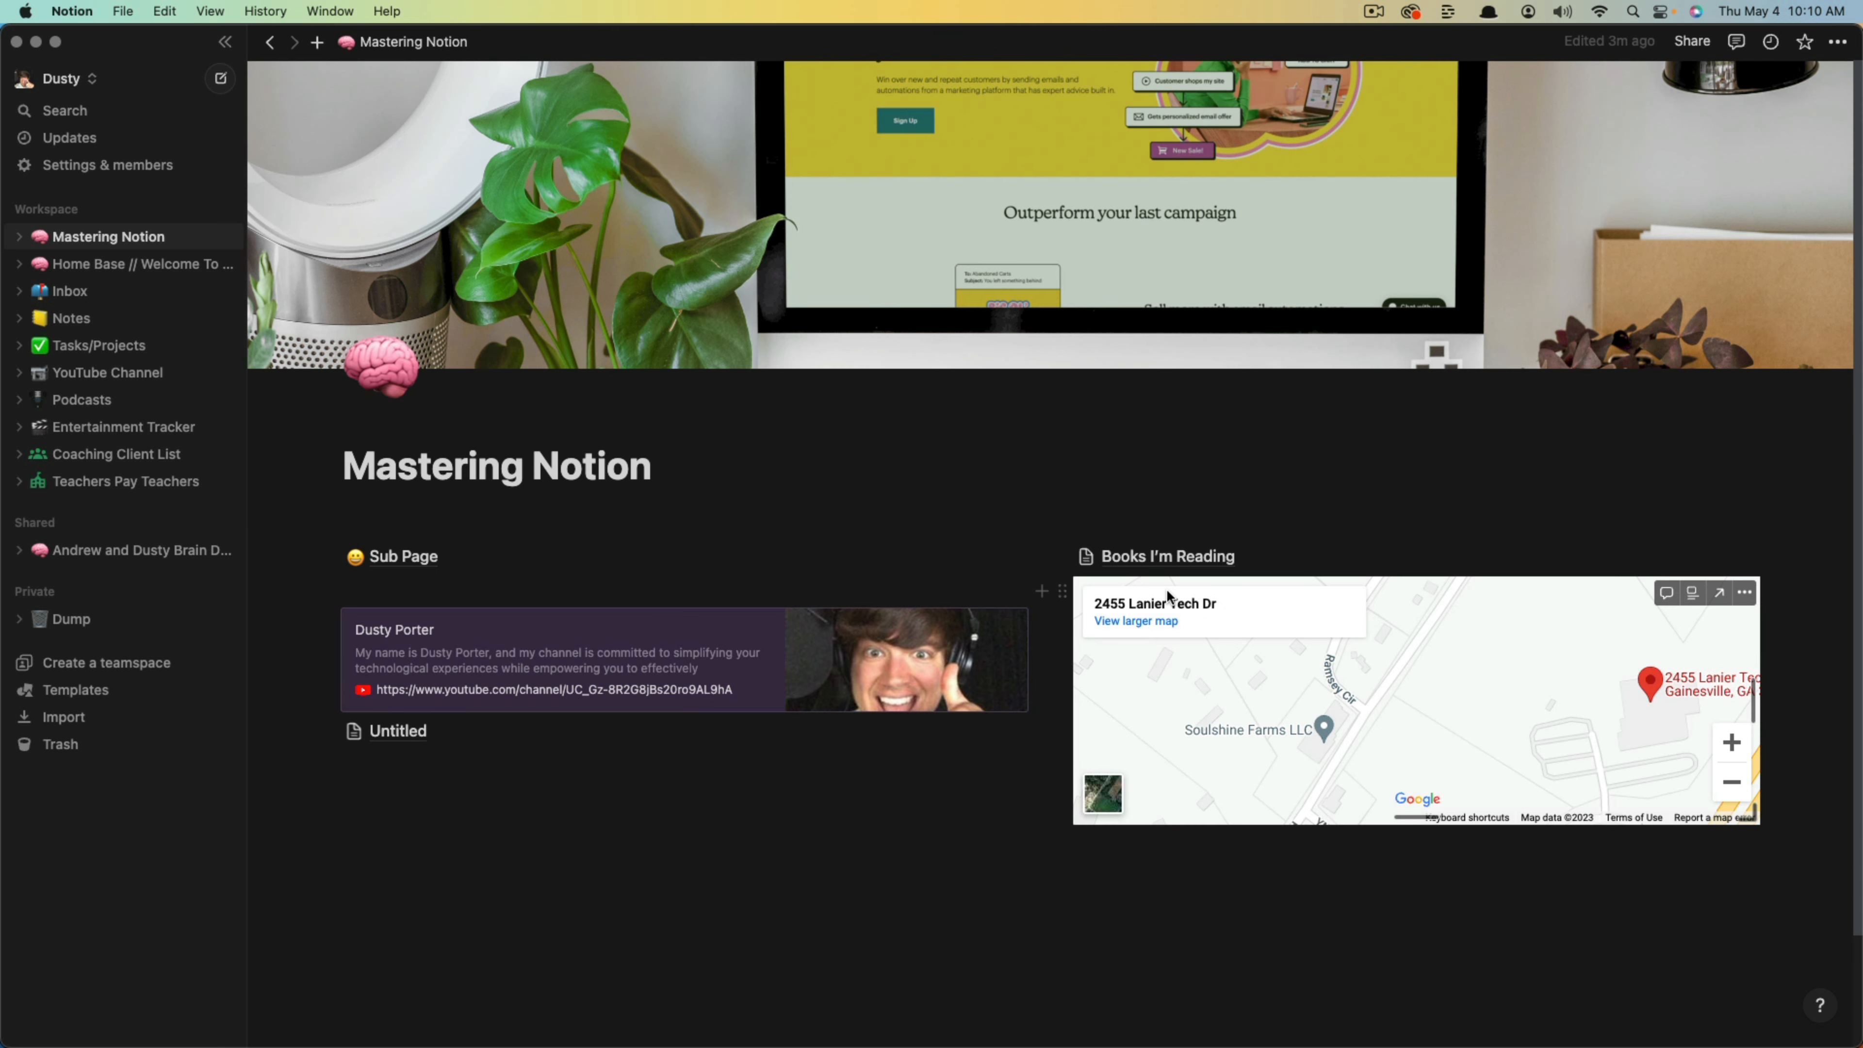